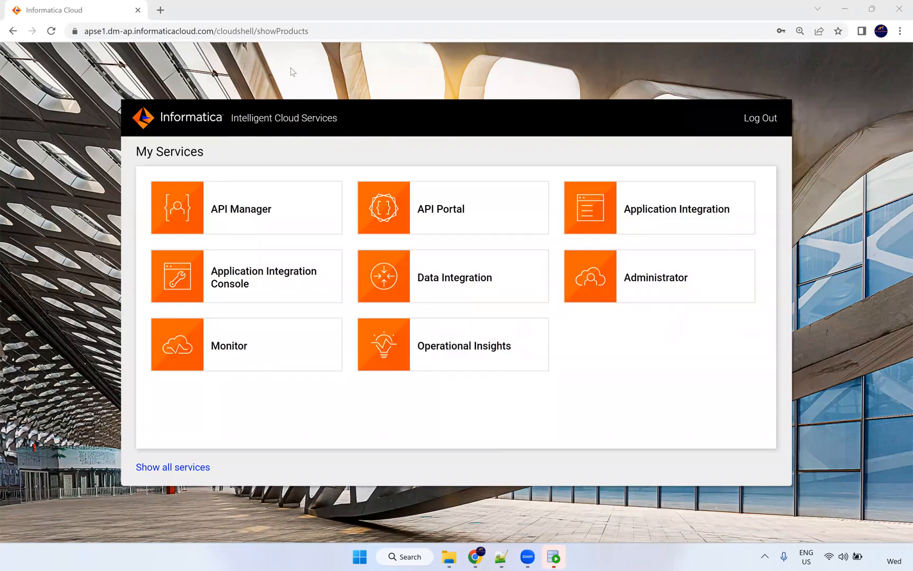
Open the Administrator service to show the NIC IT Academy organization details.
{"action": "left_click", "coordinate": [578, 209]}
{"action": "left_click", "coordinate": [212, 103]}
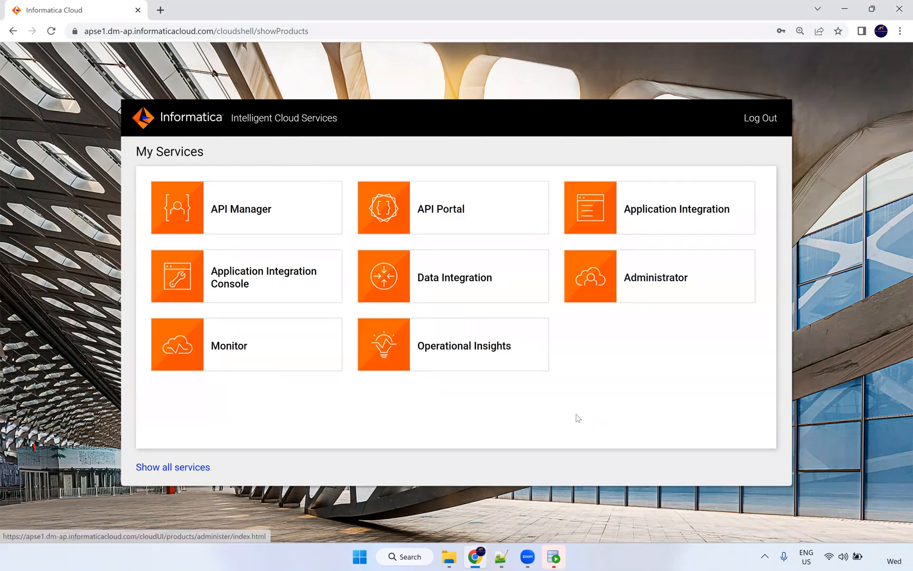
{"action": "left_click", "coordinate": [661, 292]}
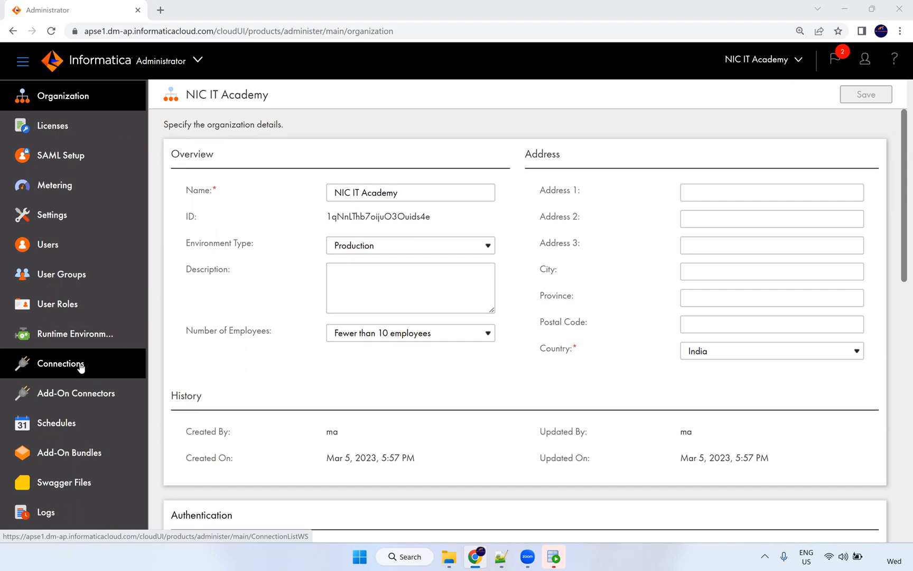
Show the Connections list containing Oracle_Src and Oracle_Tgt.
{"action": "left_click", "coordinate": [78, 367]}
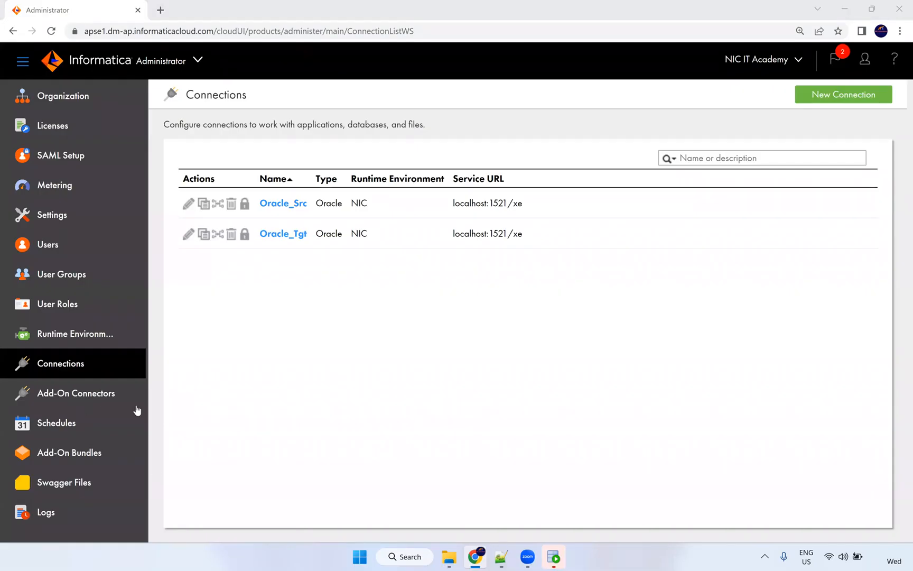
{"action": "left_click", "coordinate": [87, 405]}
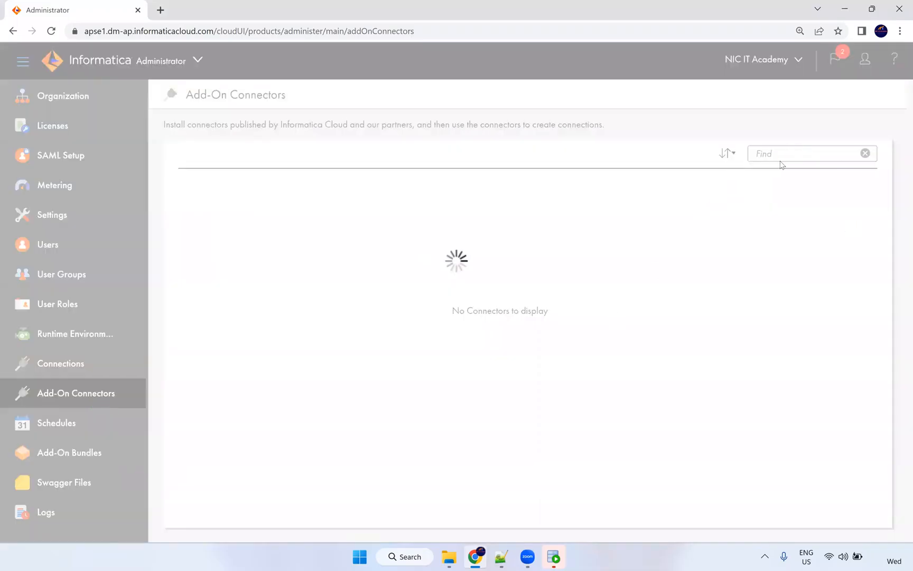
Scroll through the add-on connector cards, paging forward to page 3 of 13.
{"action": "scroll", "coordinate": [724, 363], "scroll_direction": "down", "scroll_amount": 6}
{"action": "scroll", "coordinate": [714, 379], "scroll_direction": "down", "scroll_amount": 5}
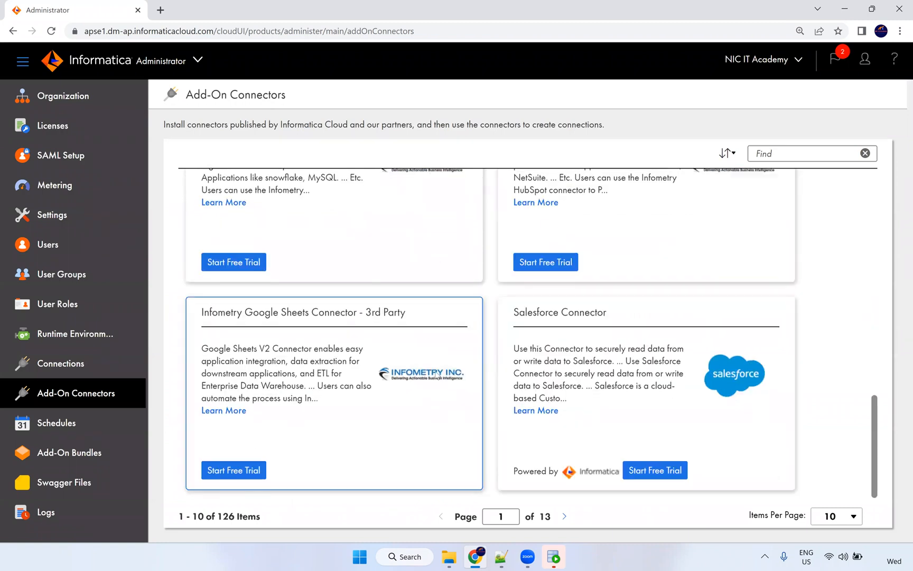
{"action": "scroll", "coordinate": [505, 378], "scroll_direction": "up", "scroll_amount": 2}
{"action": "scroll", "coordinate": [502, 364], "scroll_direction": "up", "scroll_amount": 10}
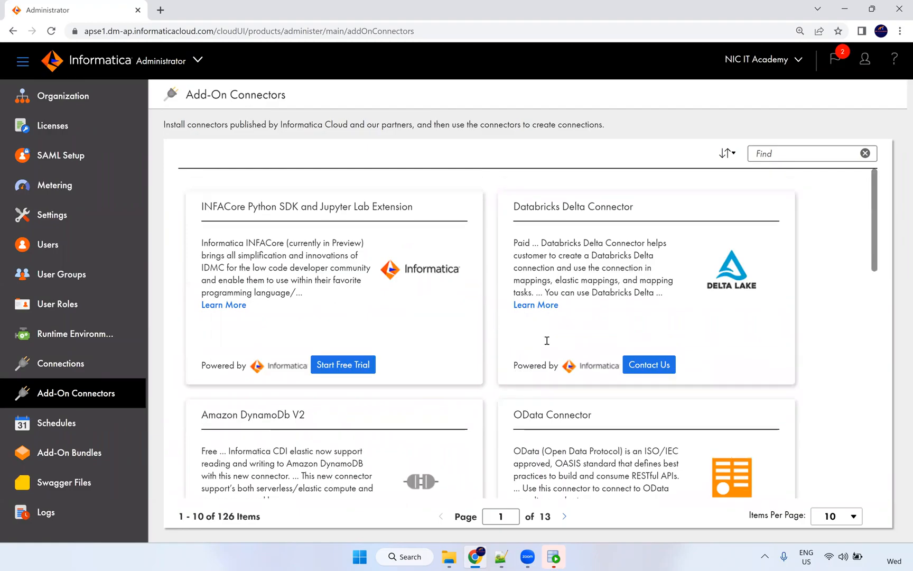
{"action": "scroll", "coordinate": [545, 380], "scroll_direction": "down", "scroll_amount": 12}
{"action": "left_click", "coordinate": [565, 516]}
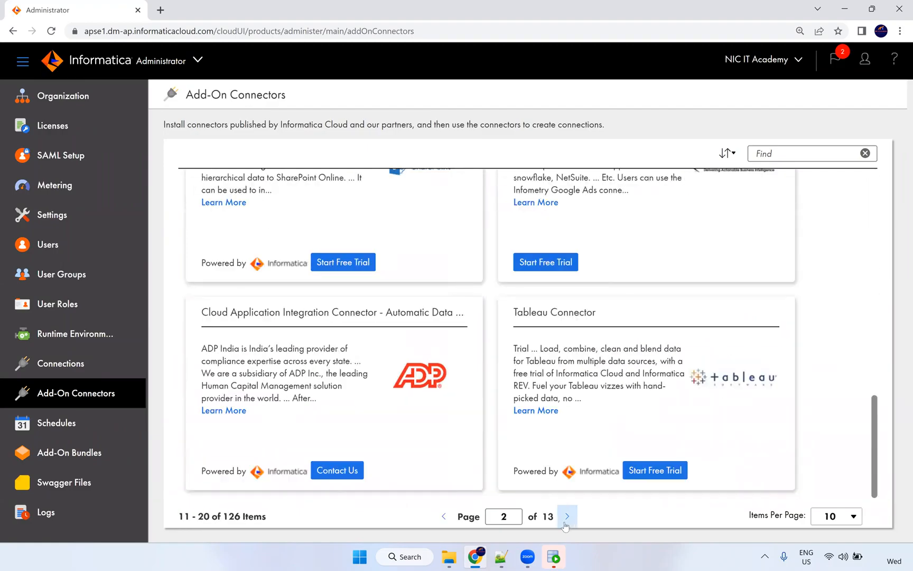
{"action": "scroll", "coordinate": [633, 376], "scroll_direction": "up", "scroll_amount": 3}
{"action": "scroll", "coordinate": [633, 375], "scroll_direction": "up", "scroll_amount": 6}
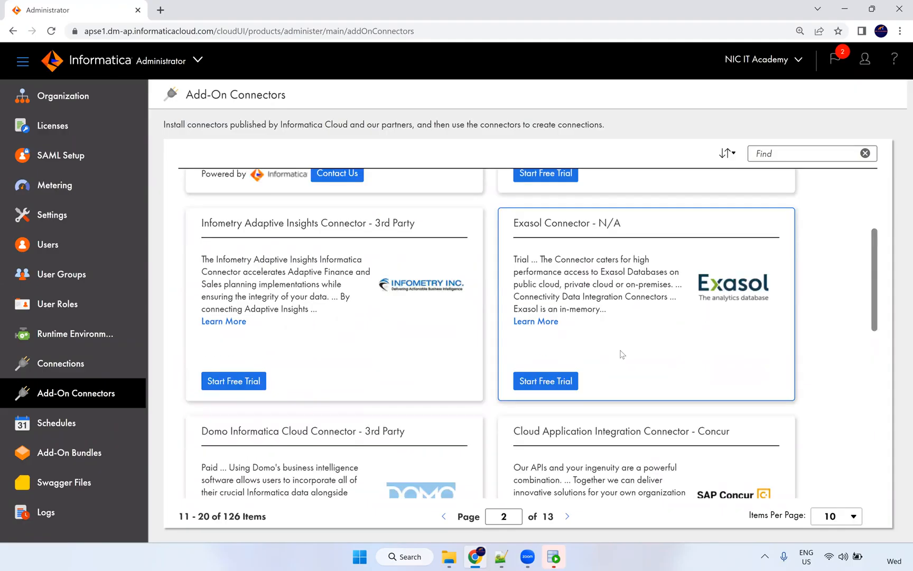
{"action": "scroll", "coordinate": [622, 355], "scroll_direction": "down", "scroll_amount": 3}
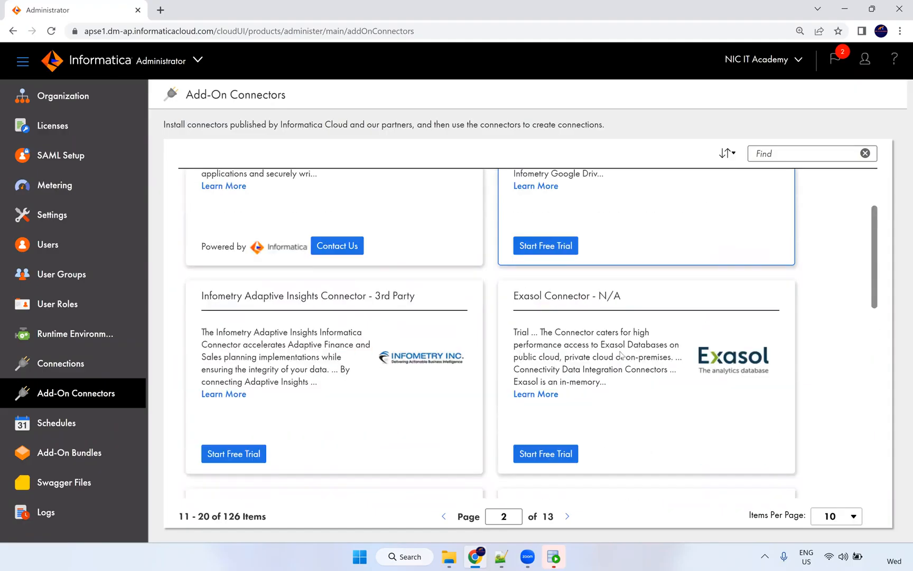
{"action": "scroll", "coordinate": [613, 373], "scroll_direction": "down", "scroll_amount": 7}
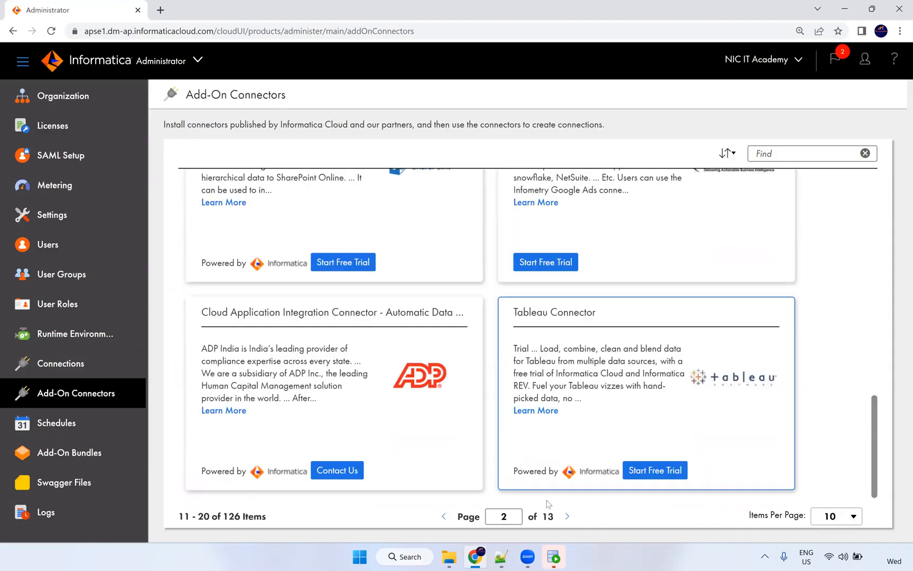
{"action": "left_click", "coordinate": [567, 516]}
{"action": "scroll", "coordinate": [546, 410], "scroll_direction": "up", "scroll_amount": 10}
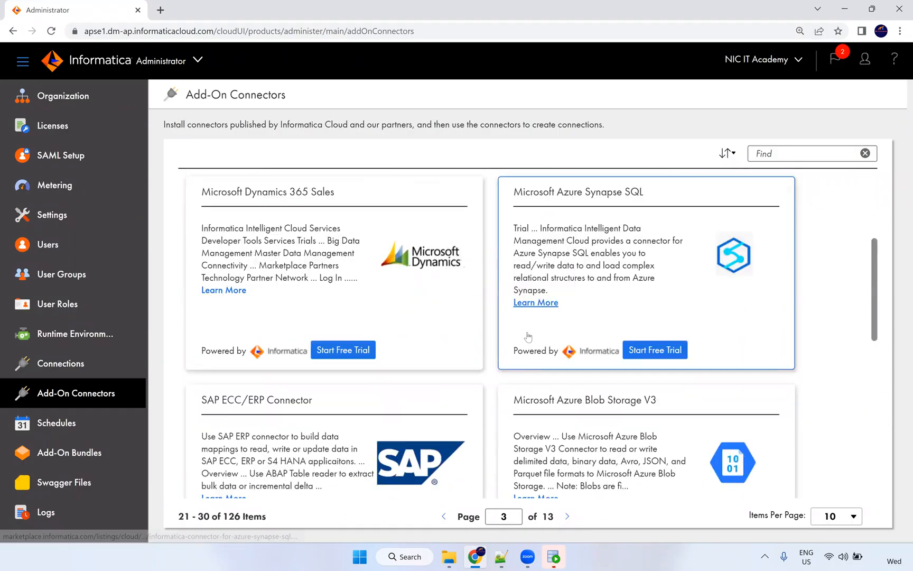
{"action": "scroll", "coordinate": [526, 338], "scroll_direction": "down", "scroll_amount": 8}
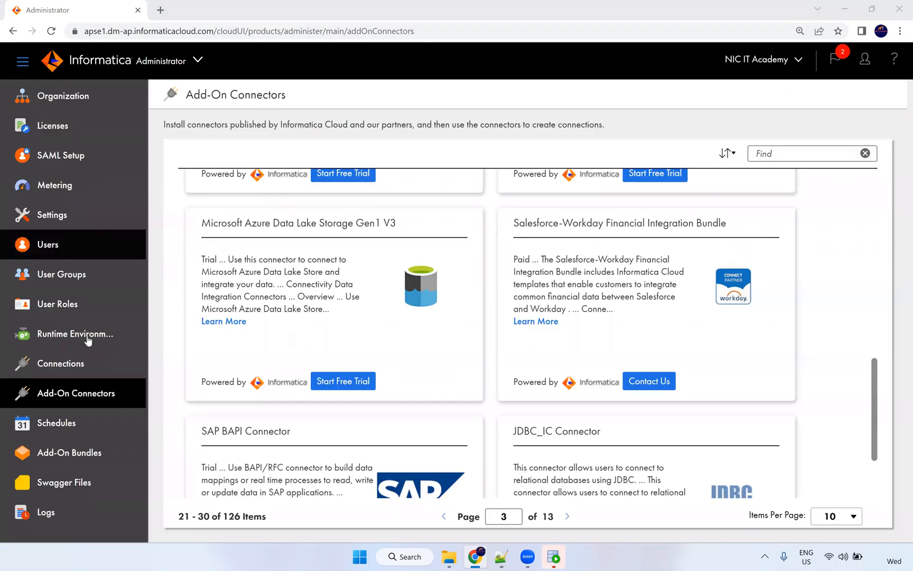
Start a new schedule named 'Daily 7 am'.
{"action": "left_click", "coordinate": [56, 422]}
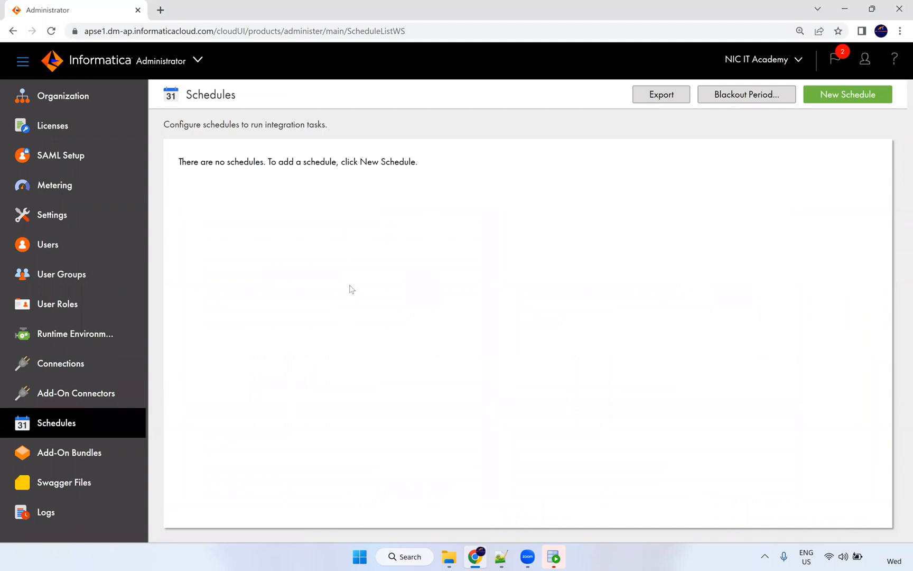
{"action": "left_click", "coordinate": [848, 95]}
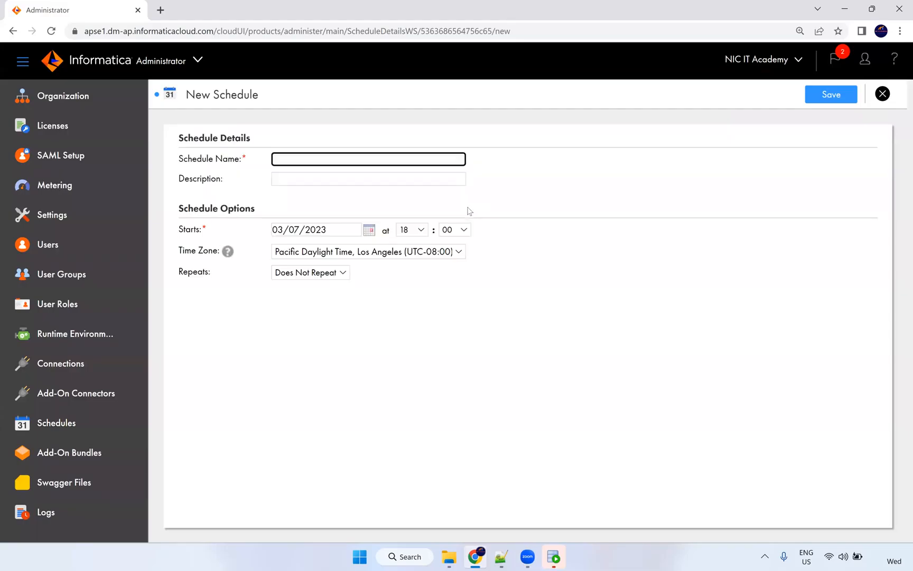
{"action": "left_click", "coordinate": [307, 161]}
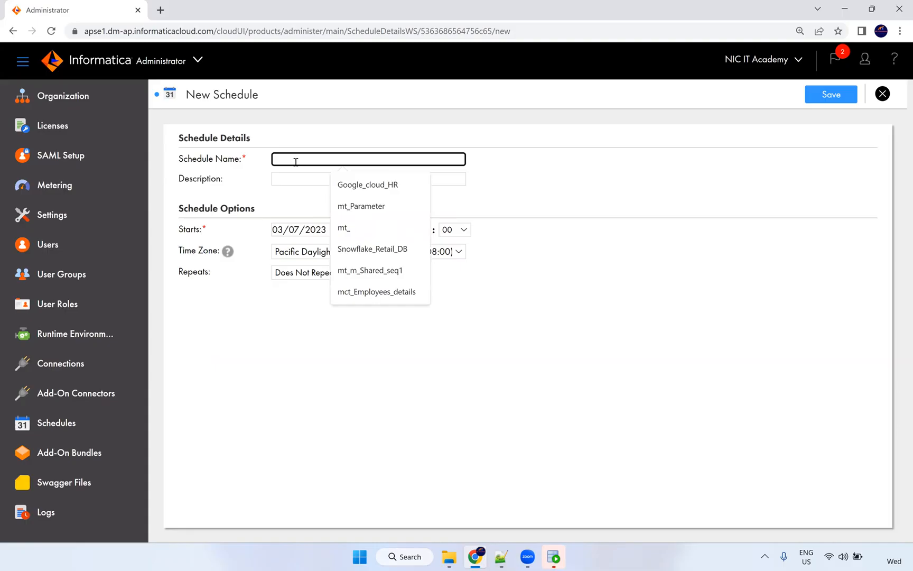
{"action": "type", "text": "Daily 7"}
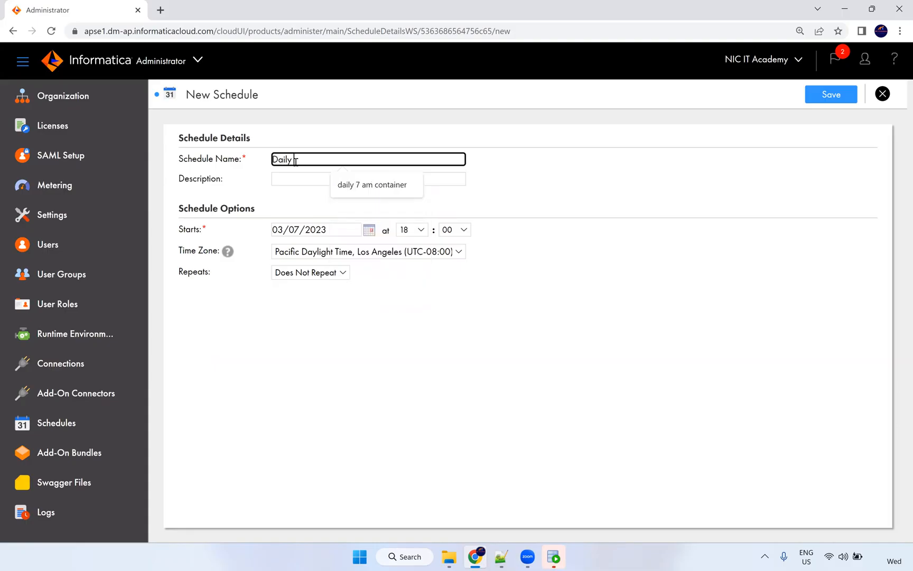
{"action": "type", "text": " am"}
{"action": "left_click", "coordinate": [264, 178]}
{"action": "left_click", "coordinate": [294, 179]}
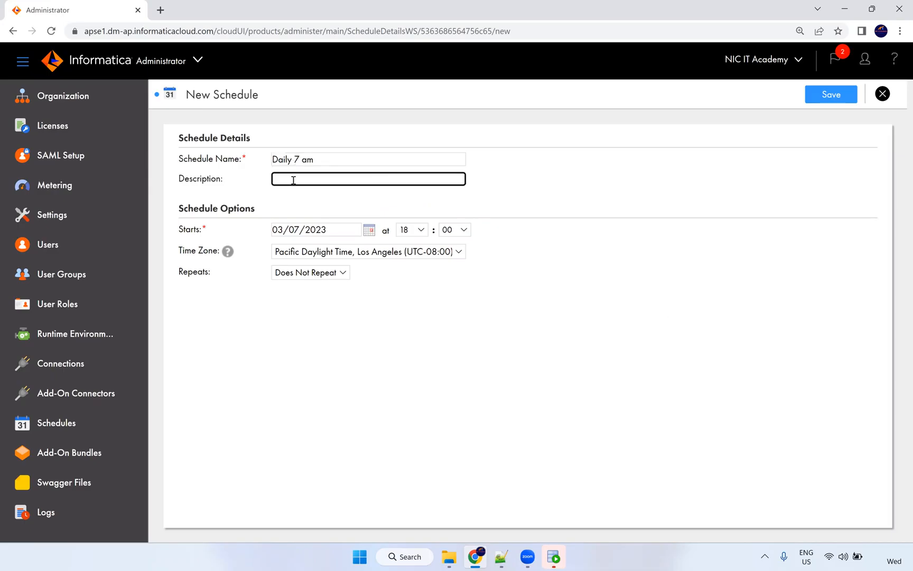
Set start hour 07, repeat daily, choose 03/31/2023 in the calendar, and save.
{"action": "left_click", "coordinate": [418, 230]}
{"action": "left_click", "coordinate": [405, 323]}
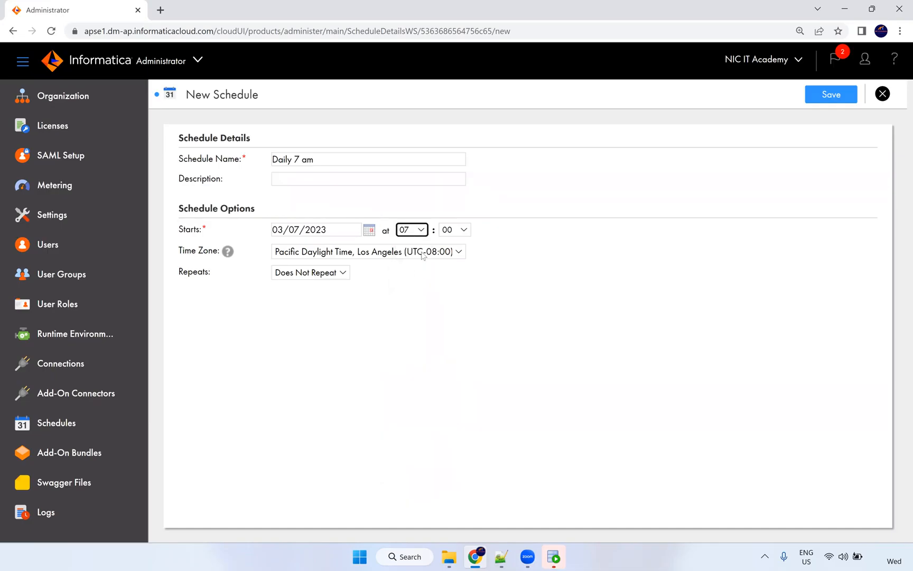
{"action": "triple_click", "coordinate": [353, 266]}
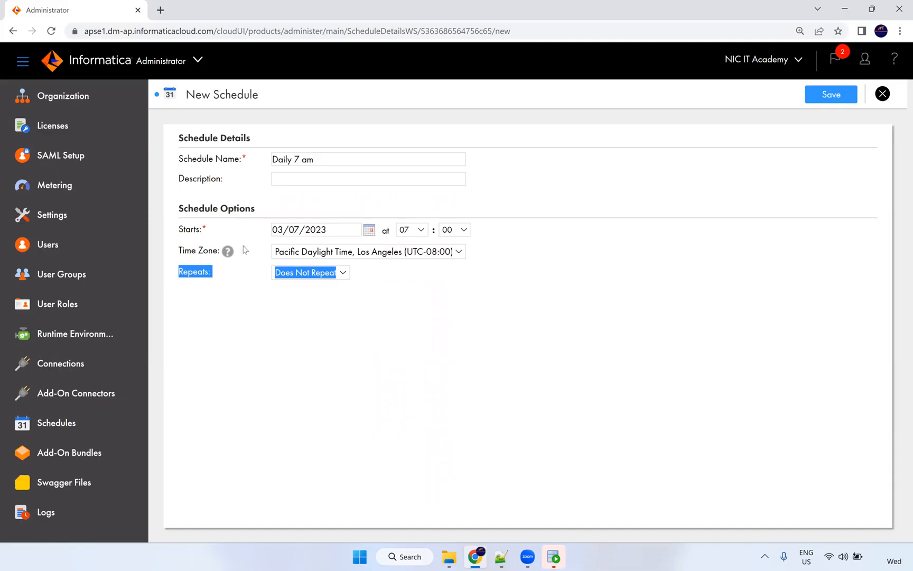
{"action": "left_click", "coordinate": [246, 266]}
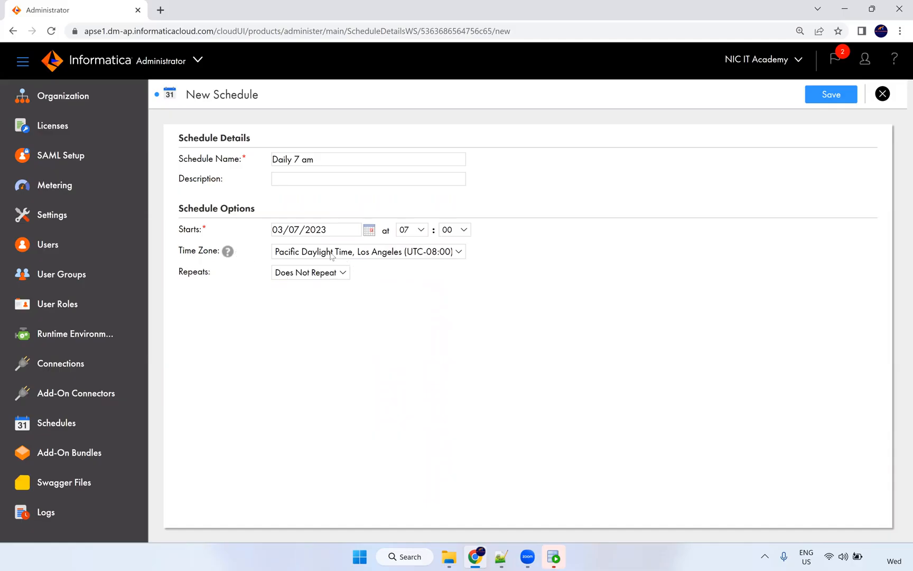
{"action": "left_click", "coordinate": [342, 273]}
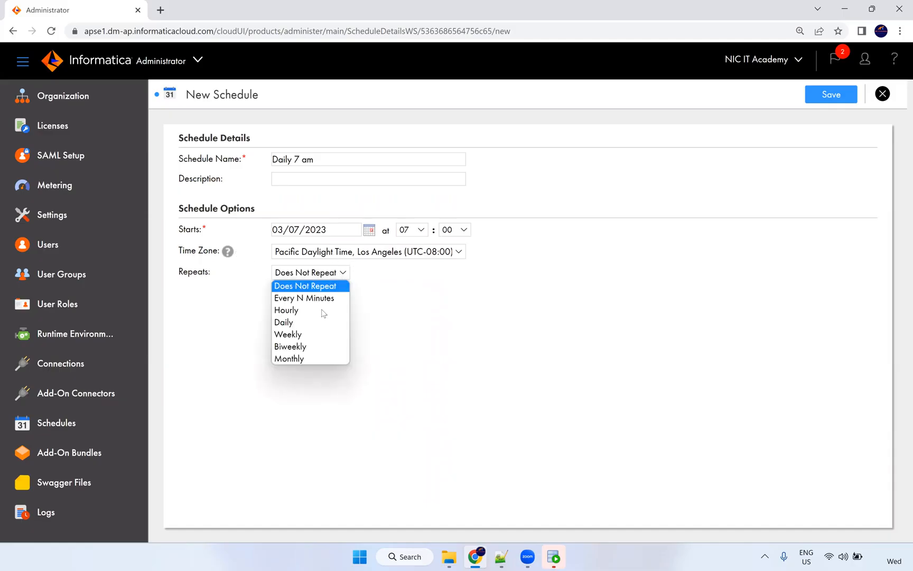
{"action": "left_click", "coordinate": [281, 321]}
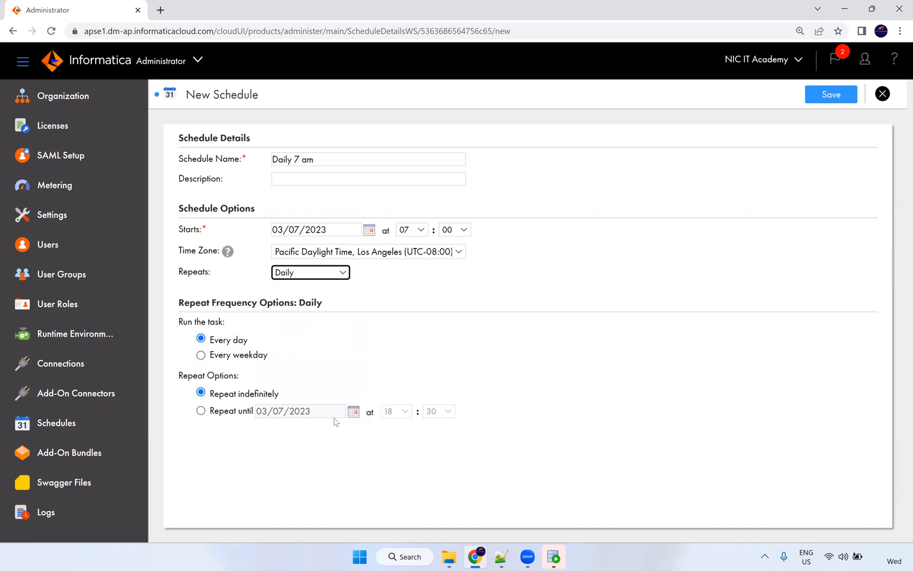
{"action": "left_click", "coordinate": [353, 411]}
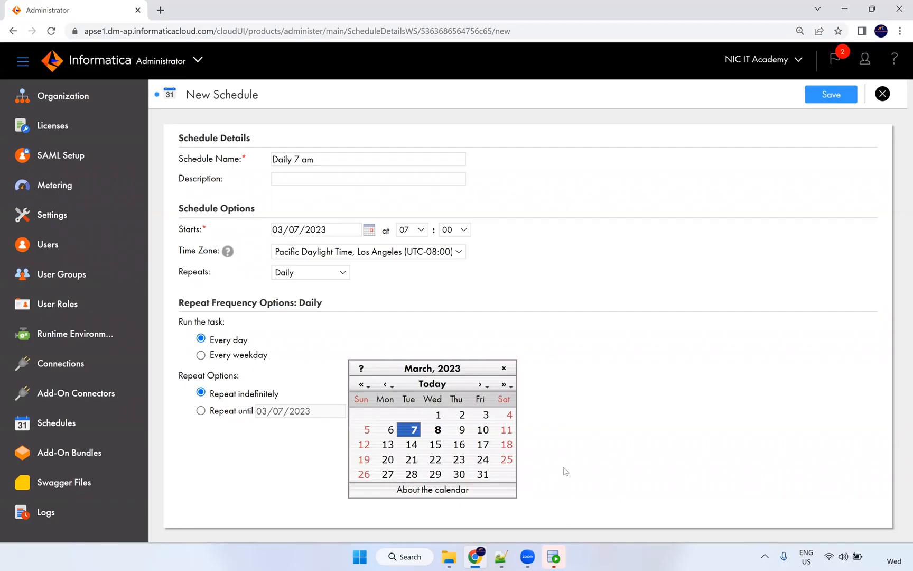
{"action": "left_click", "coordinate": [483, 473]}
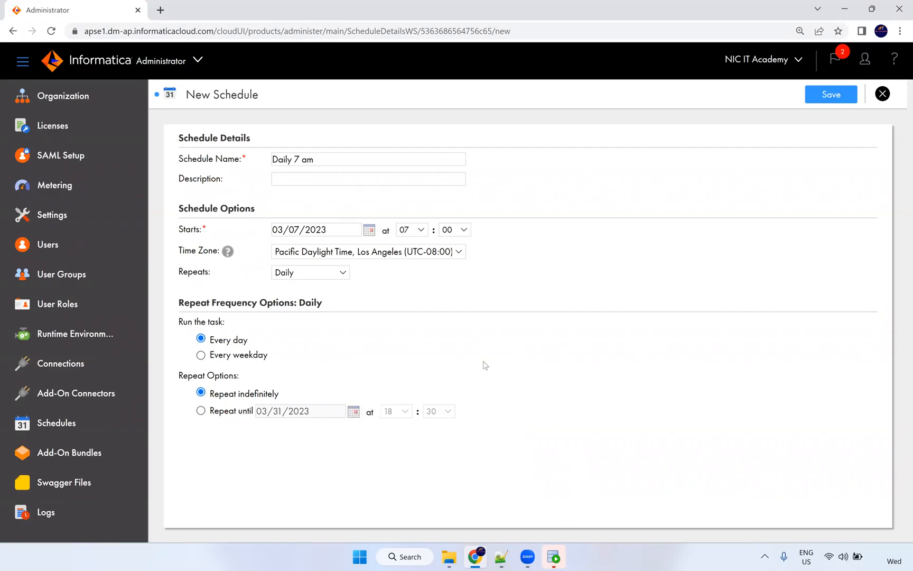
{"action": "left_click", "coordinate": [832, 100]}
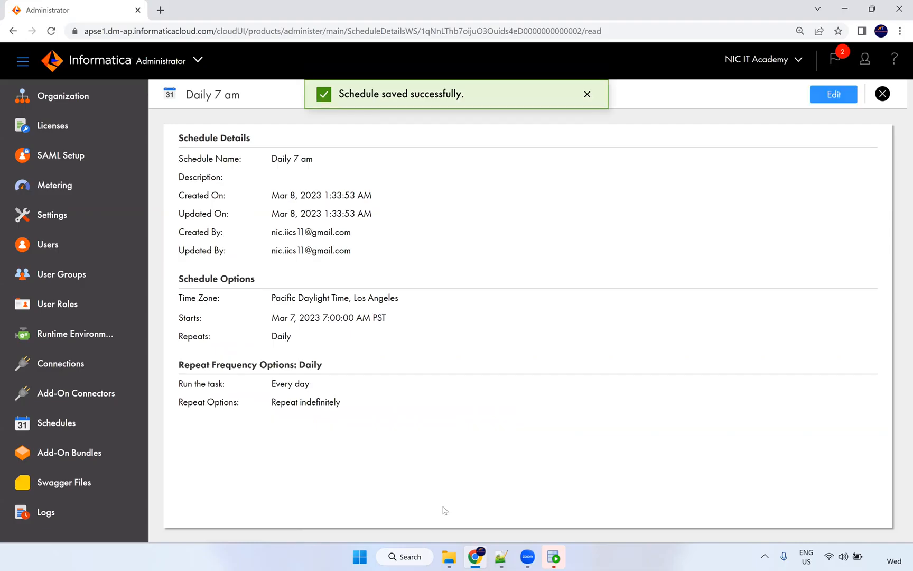
{"action": "triple_click", "coordinate": [272, 161]}
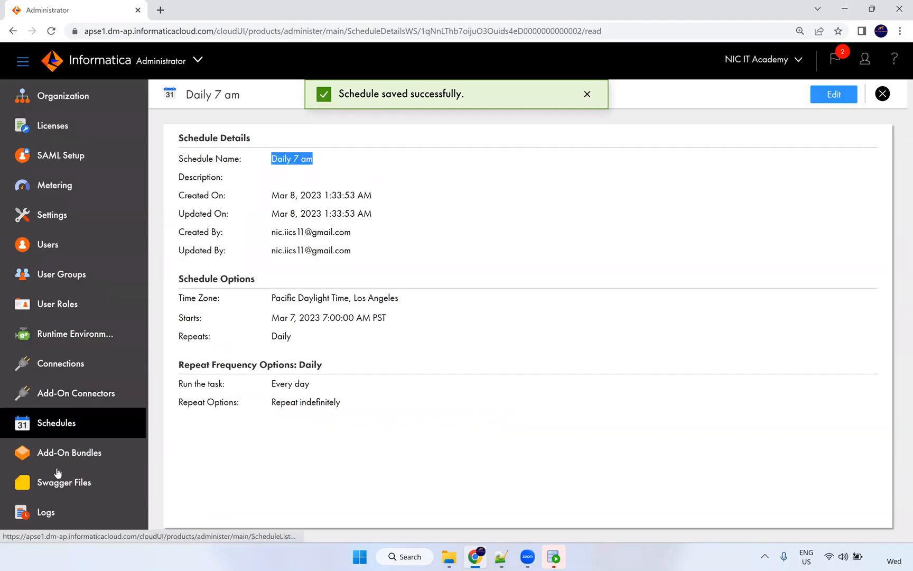
Search Windows for 'paint' and launch Paint.
{"action": "left_click", "coordinate": [406, 557]}
{"action": "type", "text": "paint"}
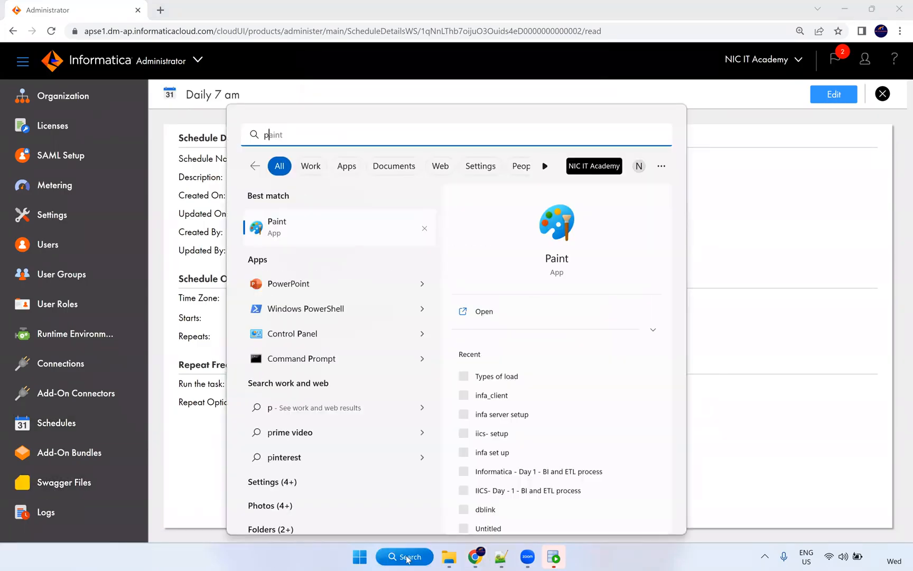
{"action": "left_click", "coordinate": [304, 231]}
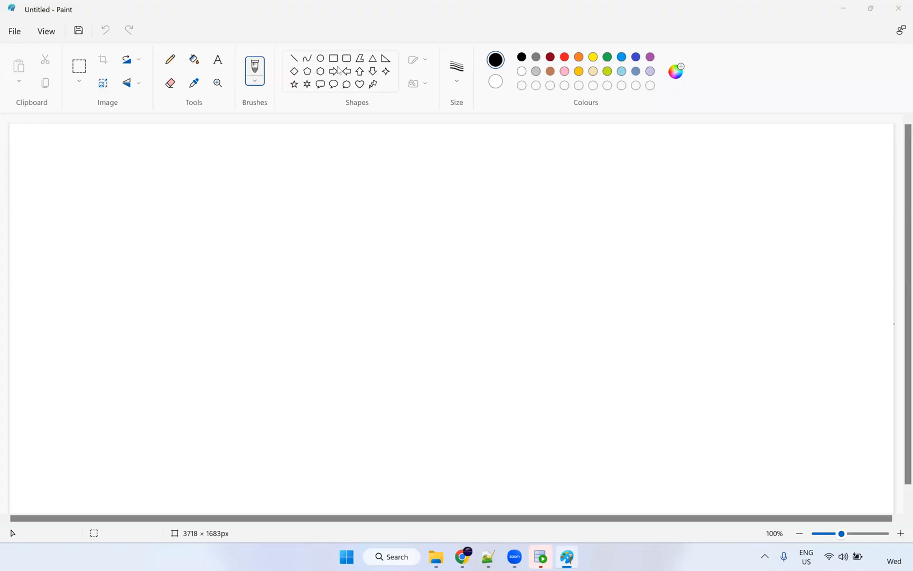
Draw a vertical divider line crossed by a horizontal line near the canvas top.
{"action": "left_click", "coordinate": [294, 59]}
{"action": "mouse_move", "coordinate": [407, 148]}
{"action": "left_mouse_down"}
{"action": "mouse_move", "coordinate": [422, 310]}
{"action": "mouse_move", "coordinate": [412, 496]}
{"action": "left_mouse_up"}
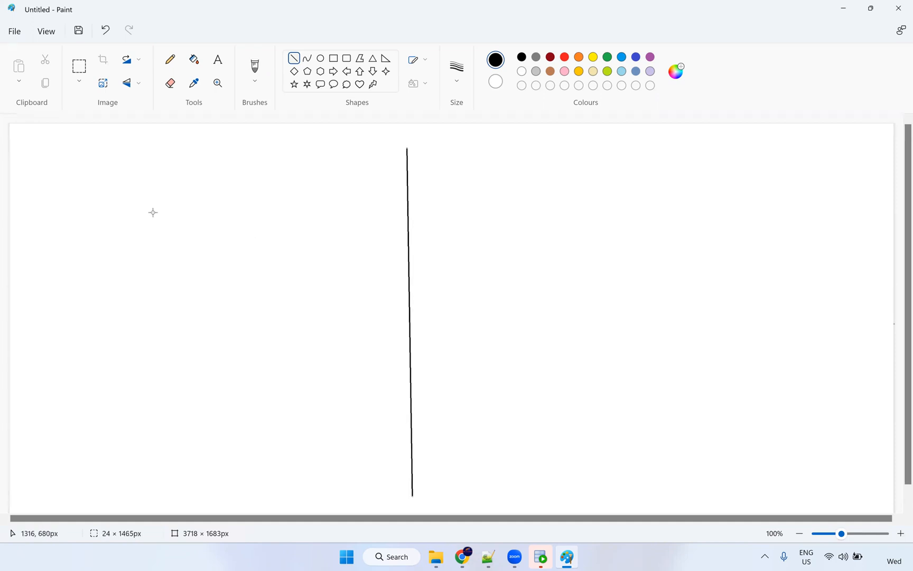
{"action": "left_click_drag", "start_coordinate": [99, 200], "coordinate": [336, 210]}
{"action": "mouse_move", "coordinate": [577, 205]}
{"action": "left_mouse_down"}
{"action": "mouse_move", "coordinate": [697, 190]}
{"action": "mouse_move", "coordinate": [697, 198]}
{"action": "left_mouse_up"}
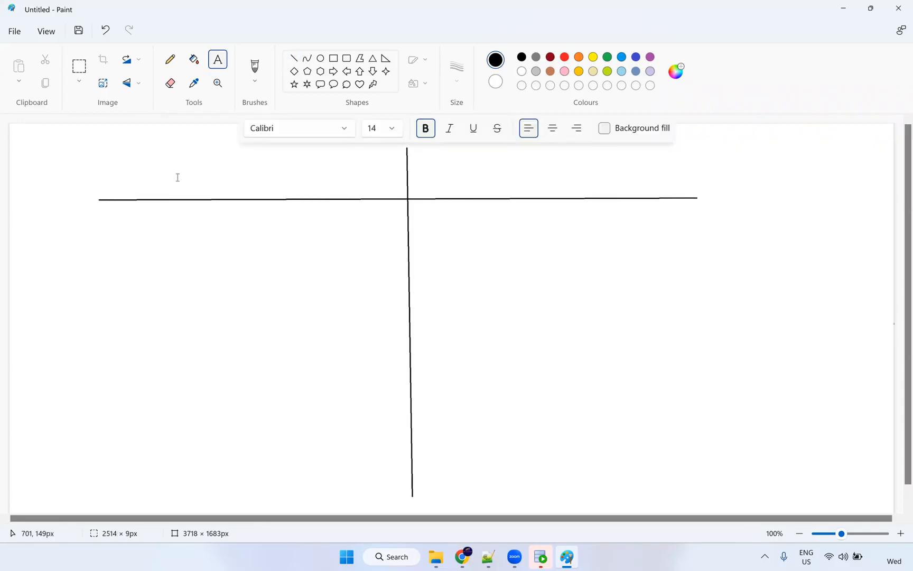
Head the left column 'Informatica PowerCenter' on one line and the right column 'IICS'.
{"action": "left_click", "coordinate": [178, 179]}
{"action": "type", "text": "Informatica "}
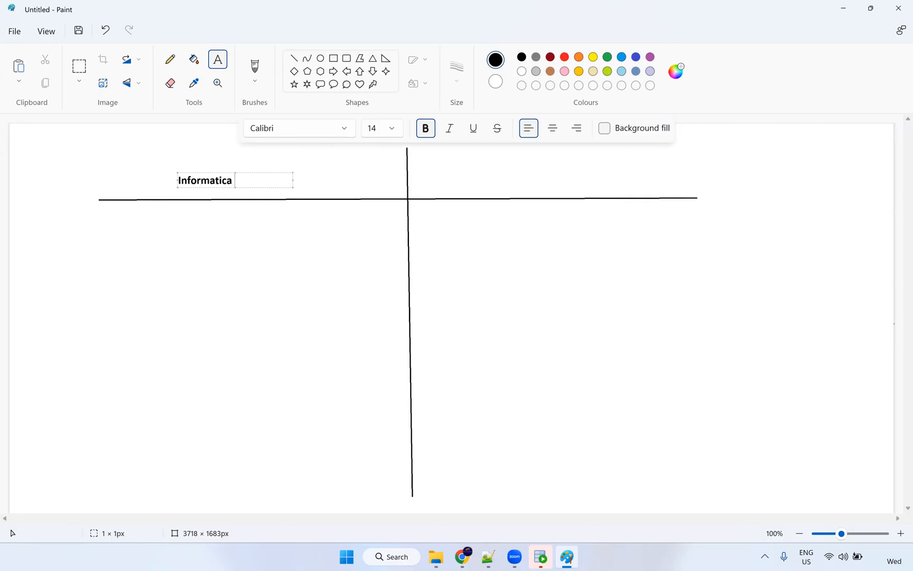
{"action": "type", "text": "PowerCenter"}
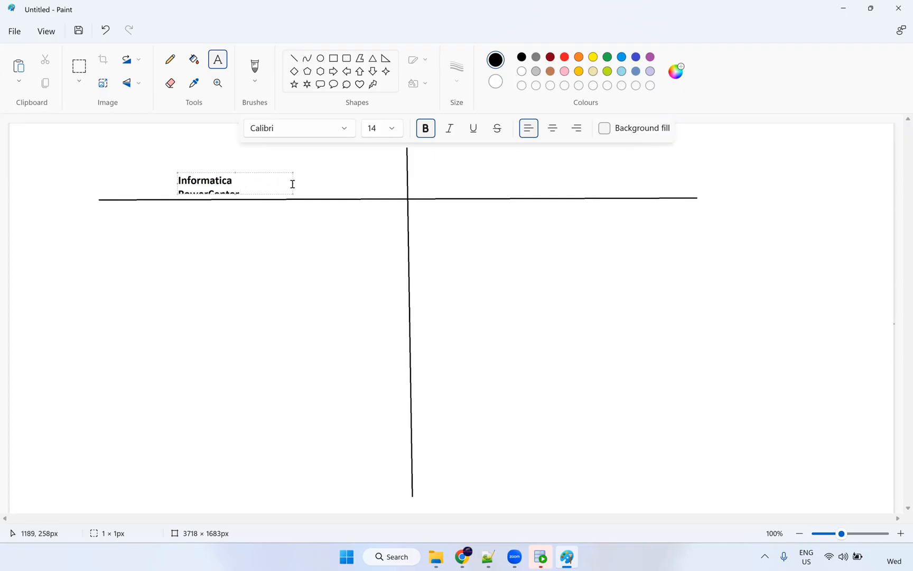
{"action": "left_click_drag", "start_coordinate": [292, 183], "coordinate": [331, 183]}
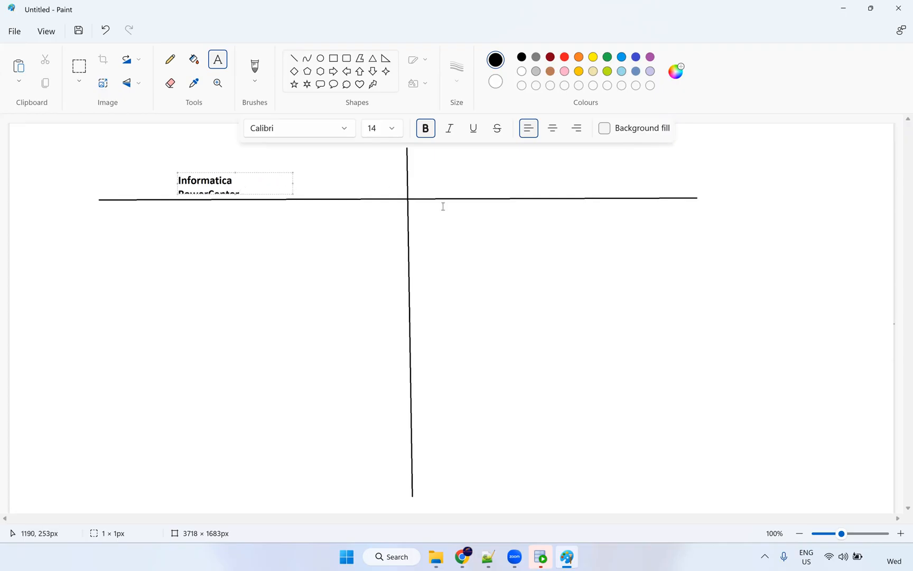
{"action": "left_click", "coordinate": [477, 176]}
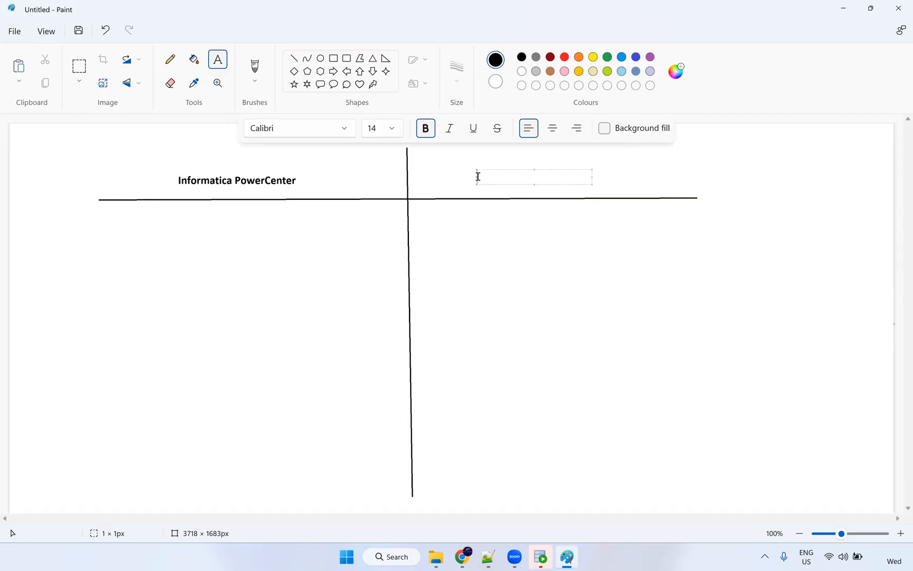
{"action": "type", "text": "IICS"}
{"action": "left_click", "coordinate": [283, 304]}
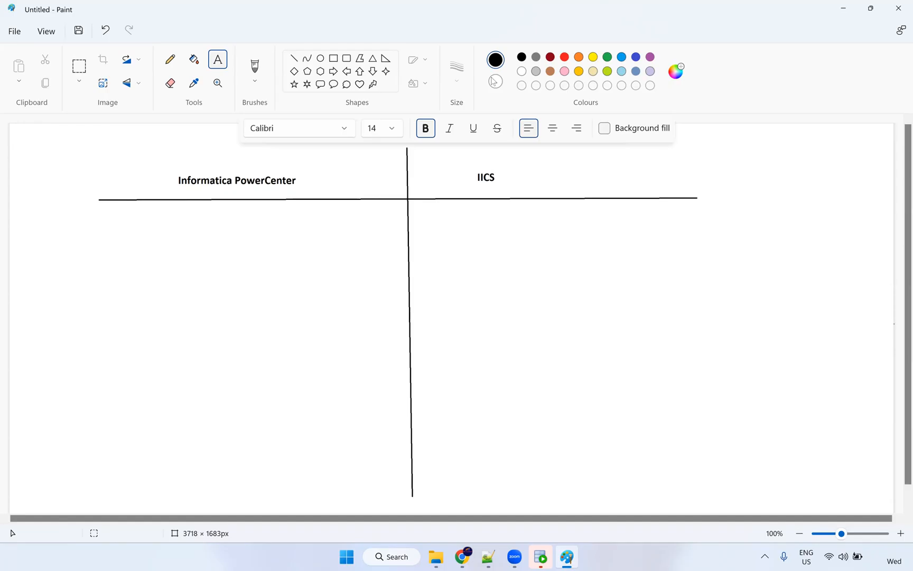
{"action": "key", "text": "alt+Tab"}
In blue, add Mapping with prefix m_ under both PowerCenter and IICS.
{"action": "left_click", "coordinate": [181, 235]}
{"action": "left_click", "coordinate": [636, 58]}
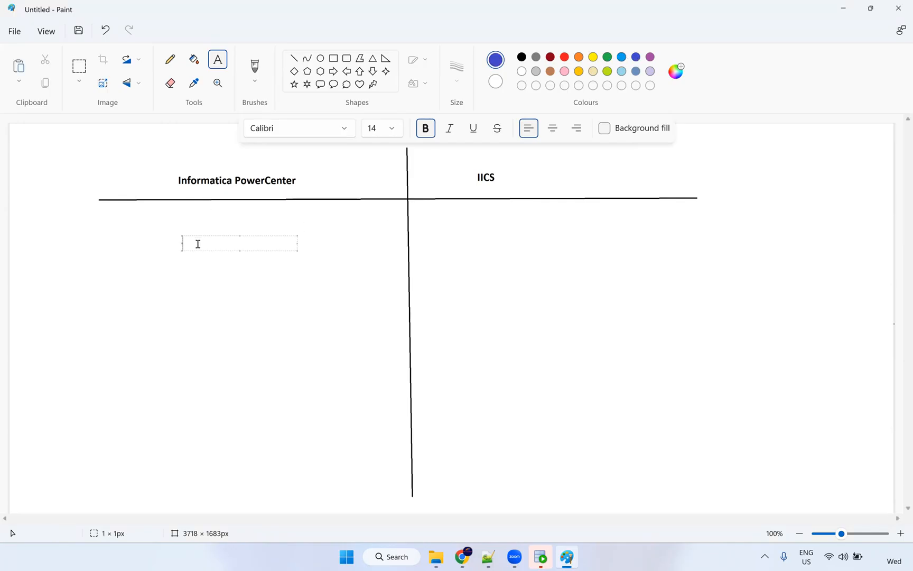
{"action": "type", "text": "Mappintg"}
{"action": "left_click", "coordinate": [306, 245]}
{"action": "left_click", "coordinate": [306, 245]}
{"action": "type", "text": "m_"}
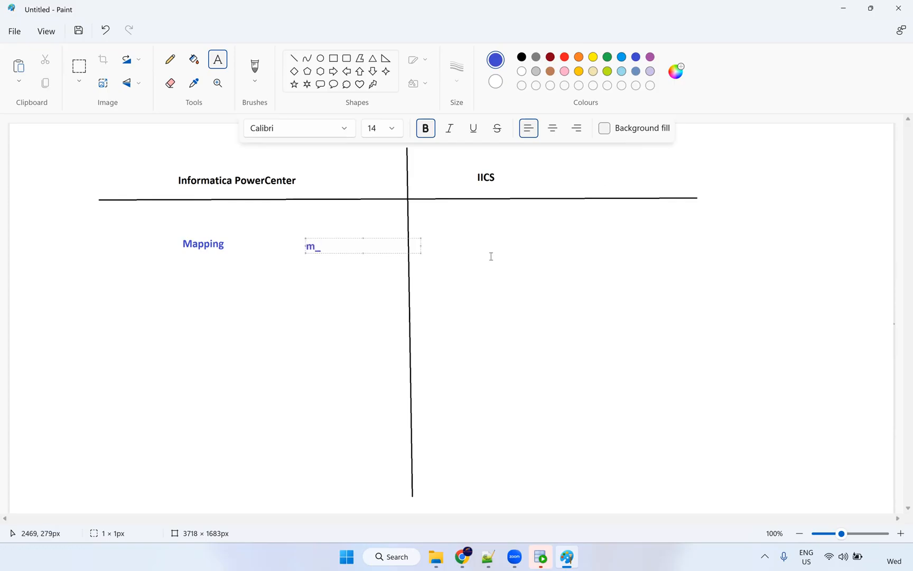
{"action": "left_click", "coordinate": [473, 245]}
{"action": "type", "text": "Mapping"}
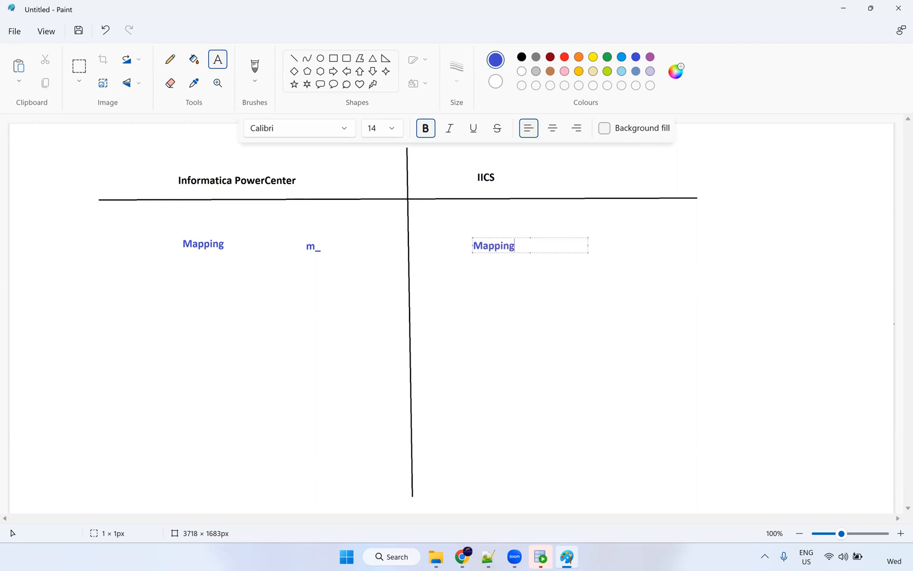
{"action": "left_click", "coordinate": [593, 241]}
{"action": "left_click", "coordinate": [593, 241]}
{"action": "type", "text": "m_"}
Add Session with prefix s_m_ under PowerCenter.
{"action": "left_click", "coordinate": [181, 324]}
{"action": "left_click", "coordinate": [181, 324]}
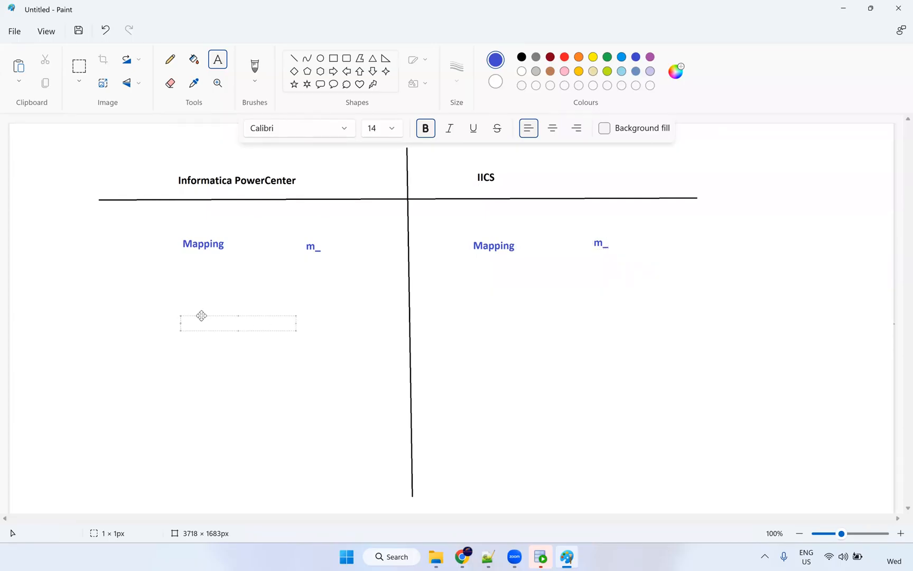
{"action": "left_click_drag", "start_coordinate": [202, 315], "coordinate": [202, 310]}
{"action": "type", "text": "Session"}
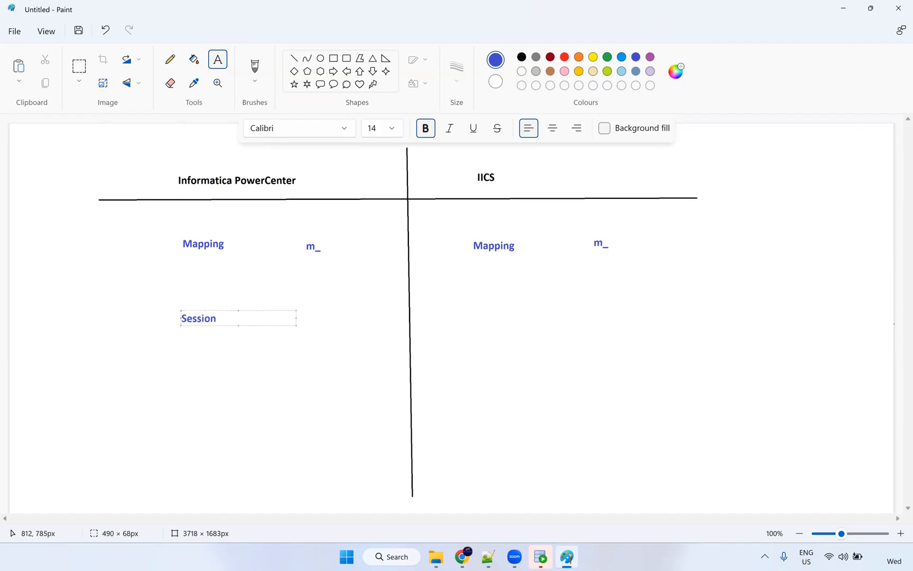
{"action": "left_click", "coordinate": [312, 316]}
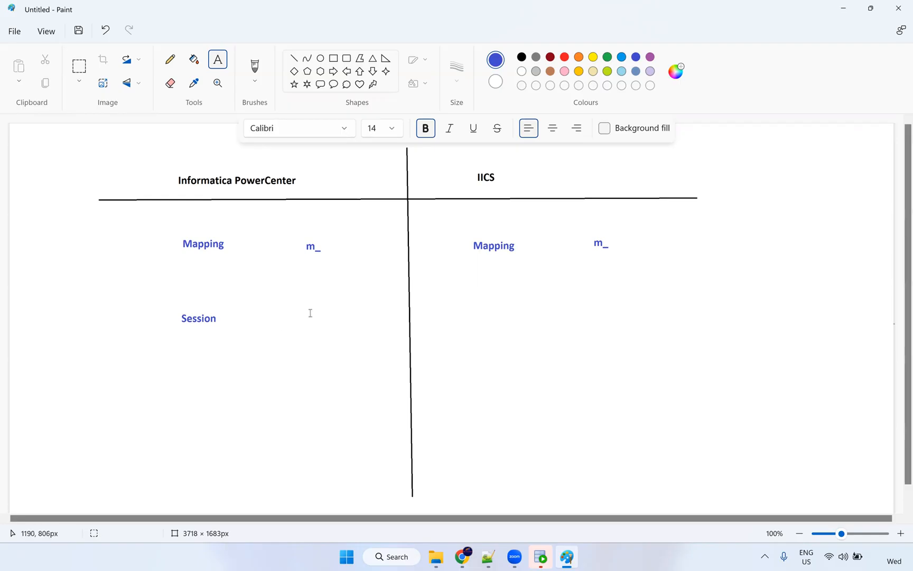
{"action": "left_click", "coordinate": [310, 320]}
{"action": "type", "text": "s"}
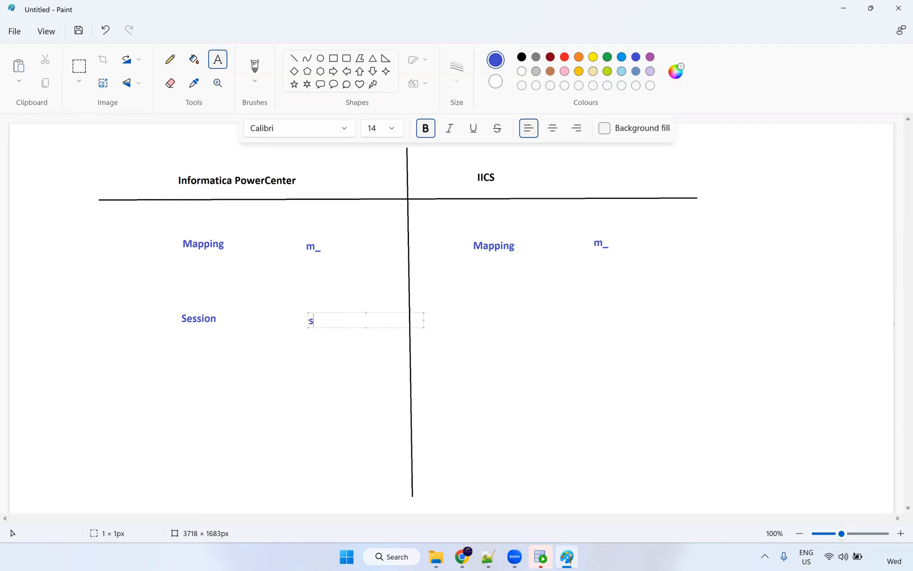
{"action": "type", "text": "_m_"}
Add Mapping Task with prefixes 'mtt_ mct_ mt_' under IICS.
{"action": "left_click", "coordinate": [479, 314]}
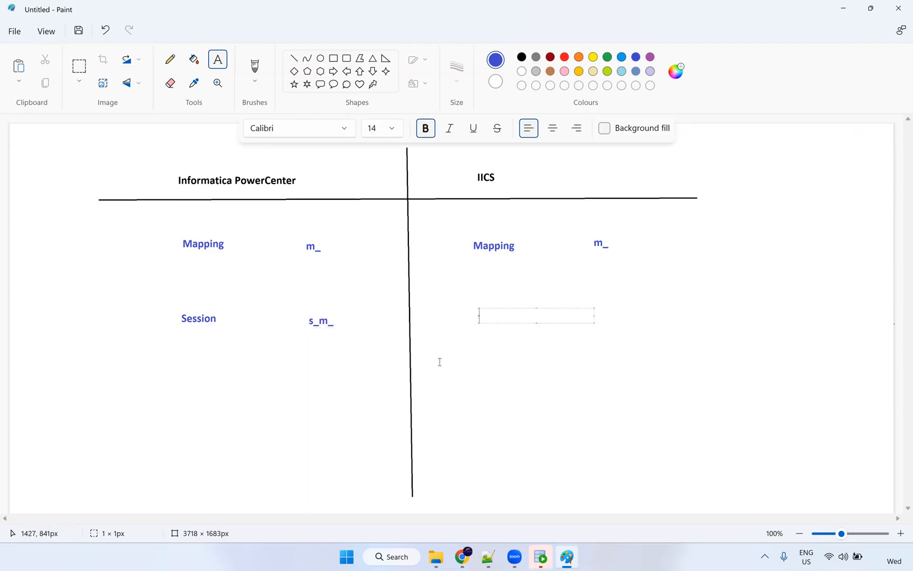
{"action": "type", "text": "Task"}
{"action": "key", "text": "shift+Left"}
{"action": "key", "text": "shift+Left"}
{"action": "key", "text": "Left"}
{"action": "type", "text": "Ma"}
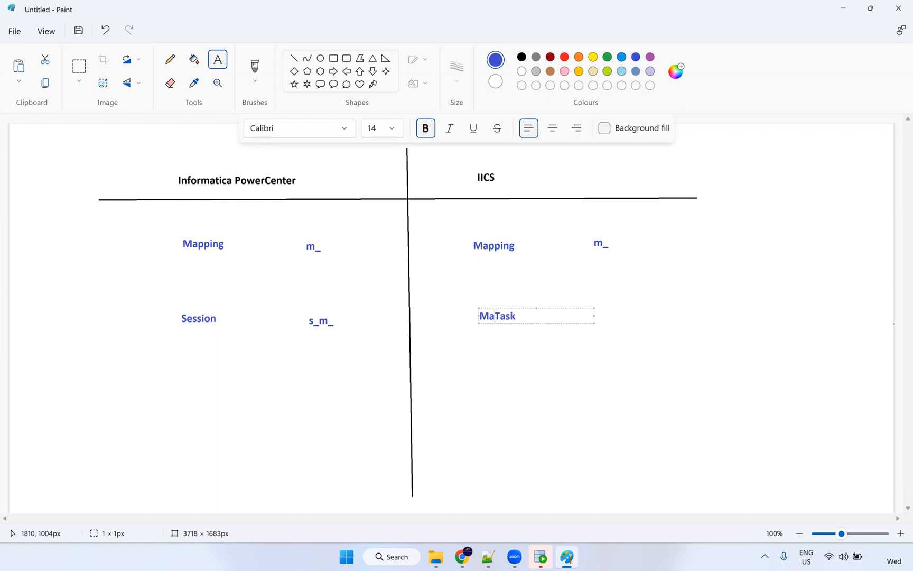
{"action": "type", "text": "pping"}
{"action": "left_click", "coordinate": [632, 314]}
{"action": "left_click", "coordinate": [599, 314]}
{"action": "left_click", "coordinate": [599, 314]}
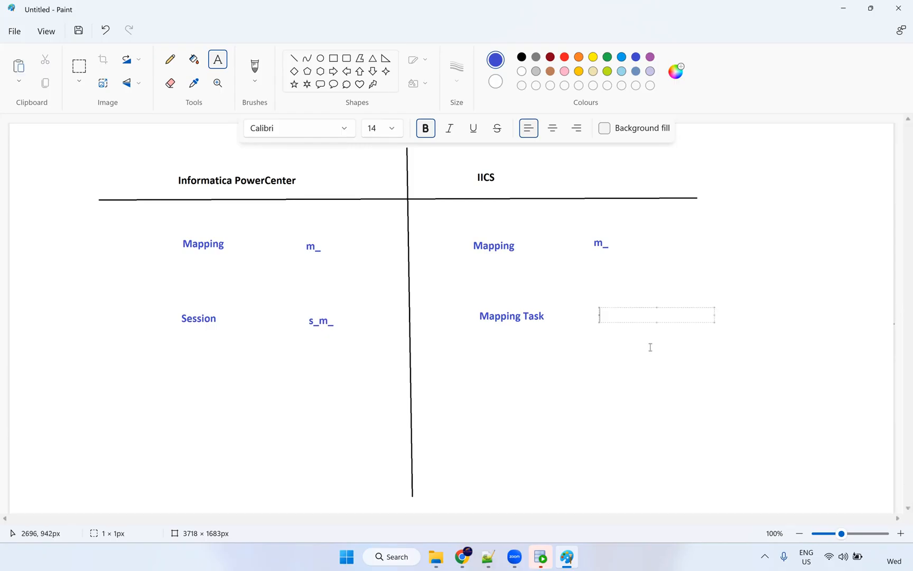
{"action": "type", "text": "mtt_  mct_    mt_"}
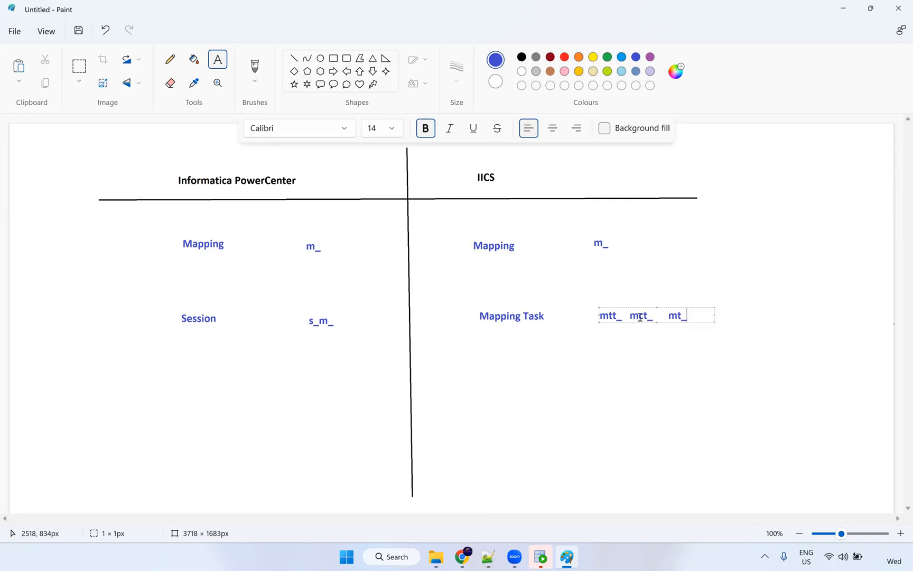
Add Workflow with prefix wf_ under PowerCenter.
{"action": "left_click", "coordinate": [185, 389]}
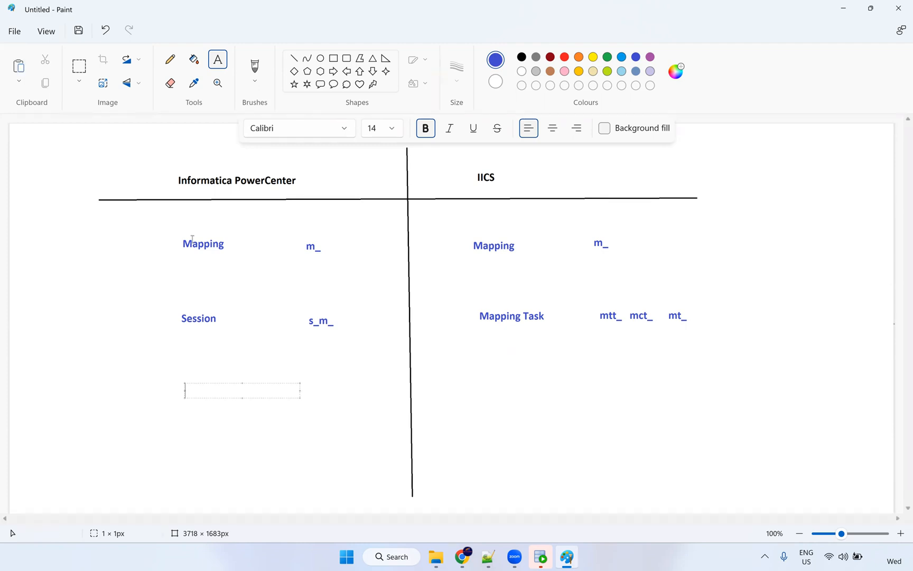
{"action": "type", "text": "Workflow"}
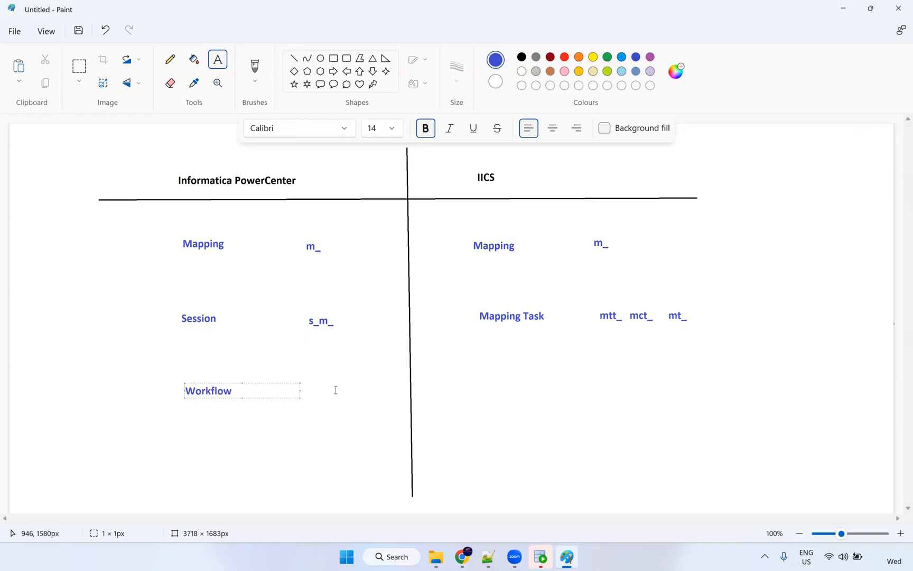
{"action": "left_click", "coordinate": [313, 391]}
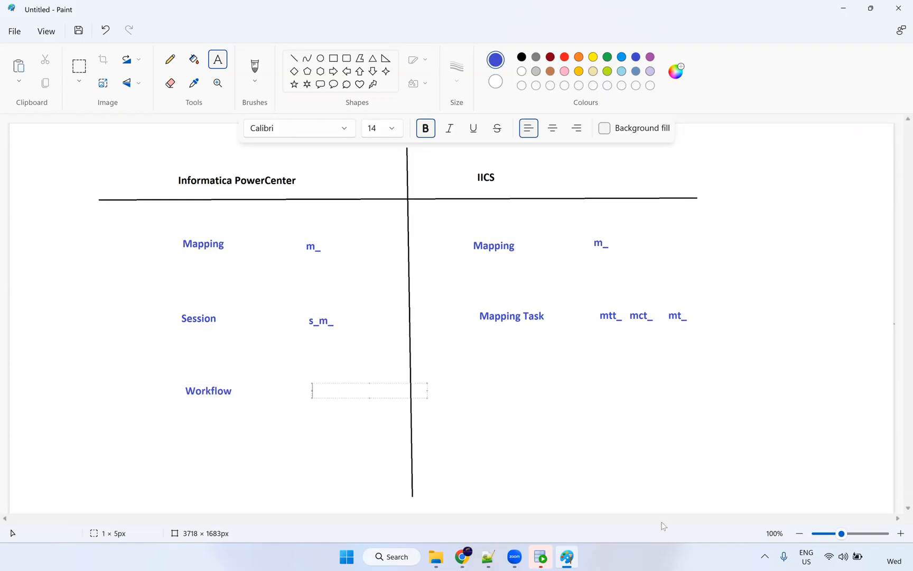
{"action": "type", "text": "wf_"}
Add Taskflow with prefix tf_ under IICS.
{"action": "left_click", "coordinate": [477, 392]}
{"action": "type", "text": "Taskflow"}
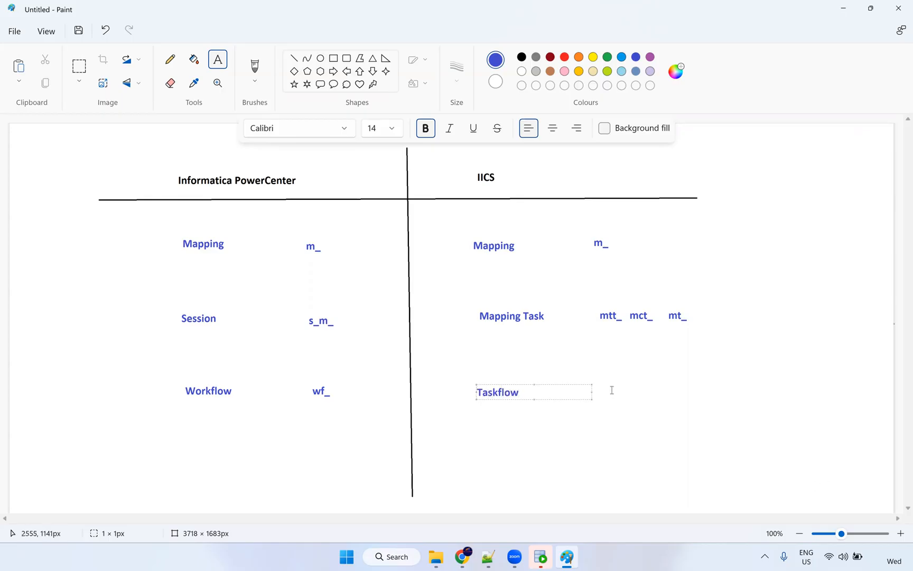
{"action": "left_click", "coordinate": [613, 391]}
{"action": "type", "text": "tf_"}
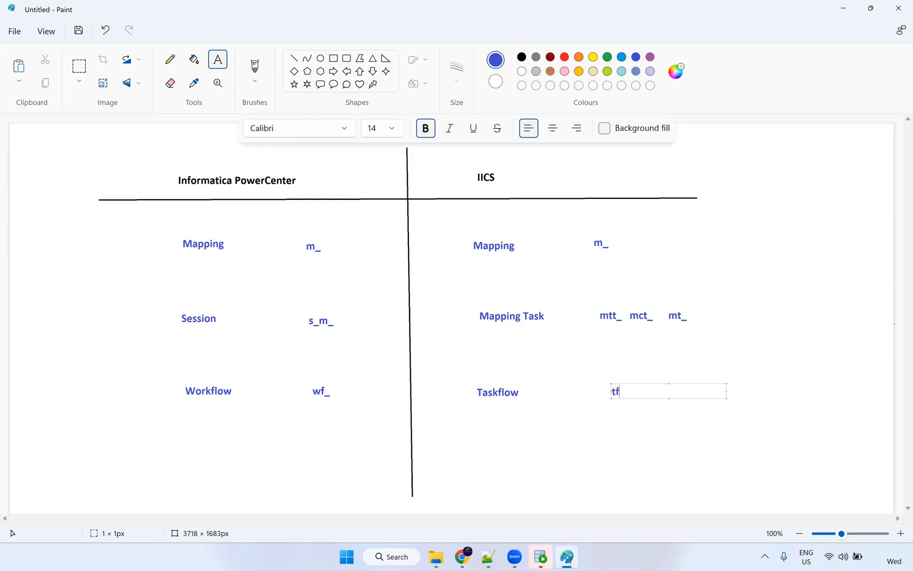
{"action": "left_click", "coordinate": [590, 383]}
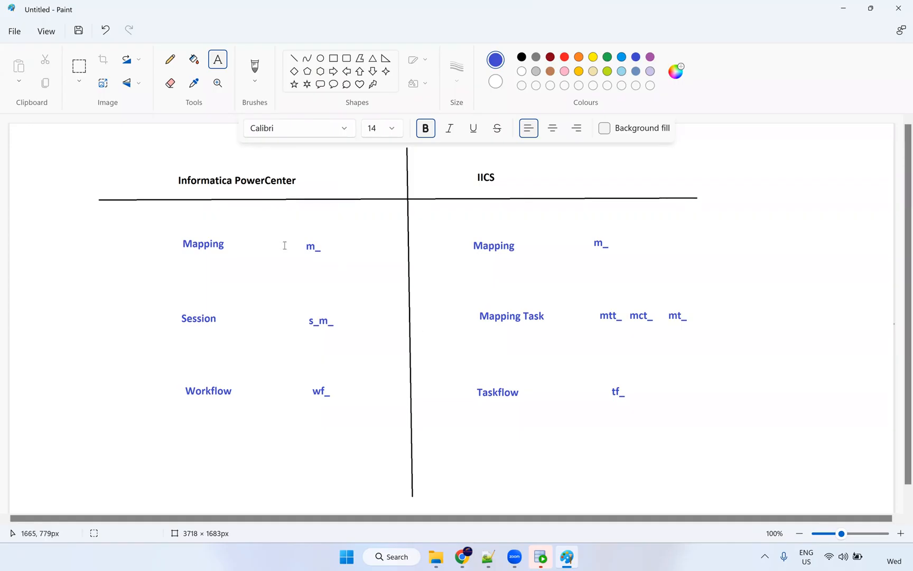
{"action": "left_click", "coordinate": [169, 60]}
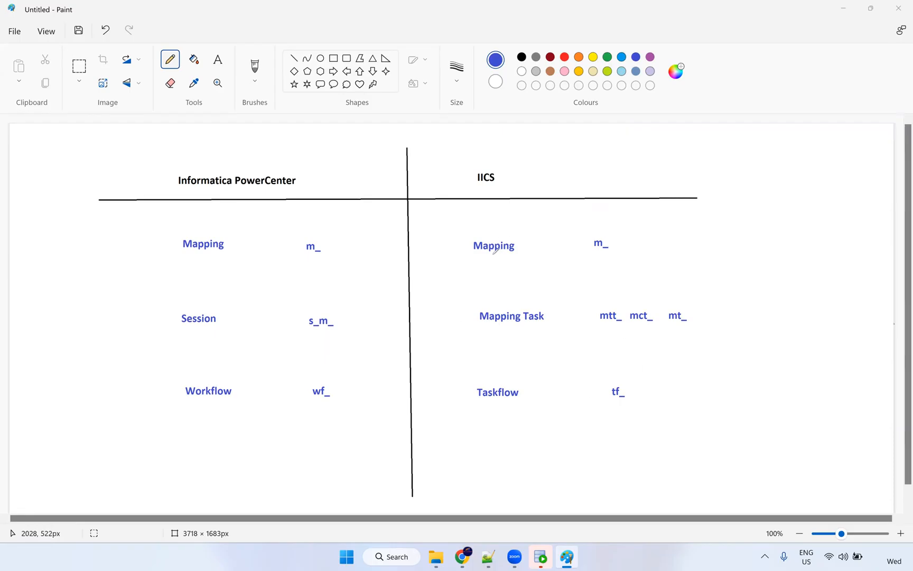
{"action": "left_click", "coordinate": [219, 62]}
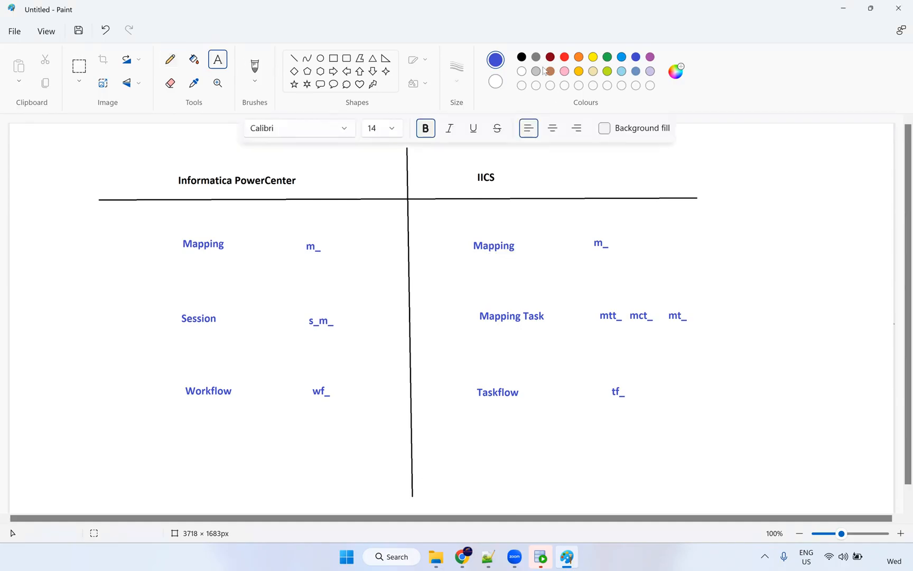
Type a red 'seq' label and move it beneath Mapping Task in the IICS column.
{"action": "left_click", "coordinate": [565, 58]}
{"action": "left_click", "coordinate": [509, 259]}
{"action": "type", "text": "se"}
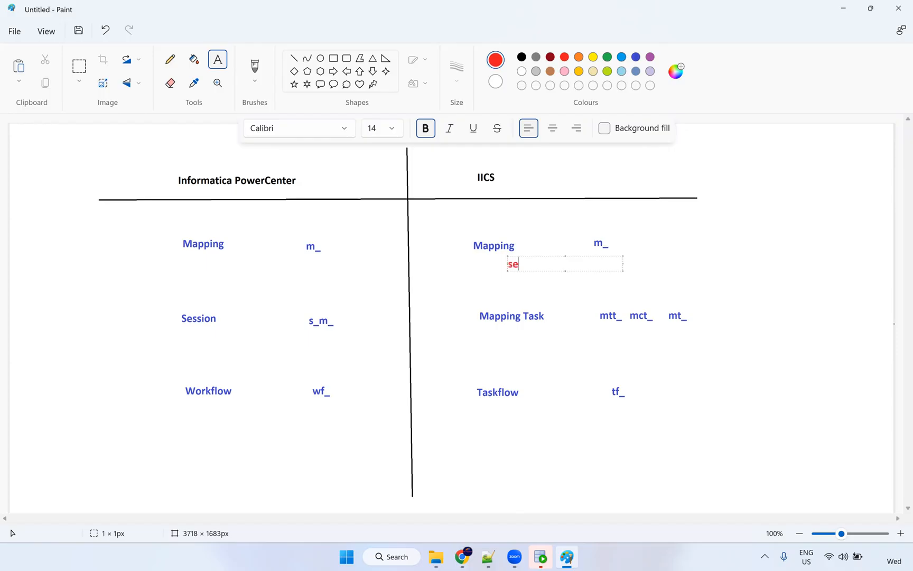
{"action": "type", "text": "q"}
{"action": "left_click_drag", "start_coordinate": [530, 257], "coordinate": [528, 336]}
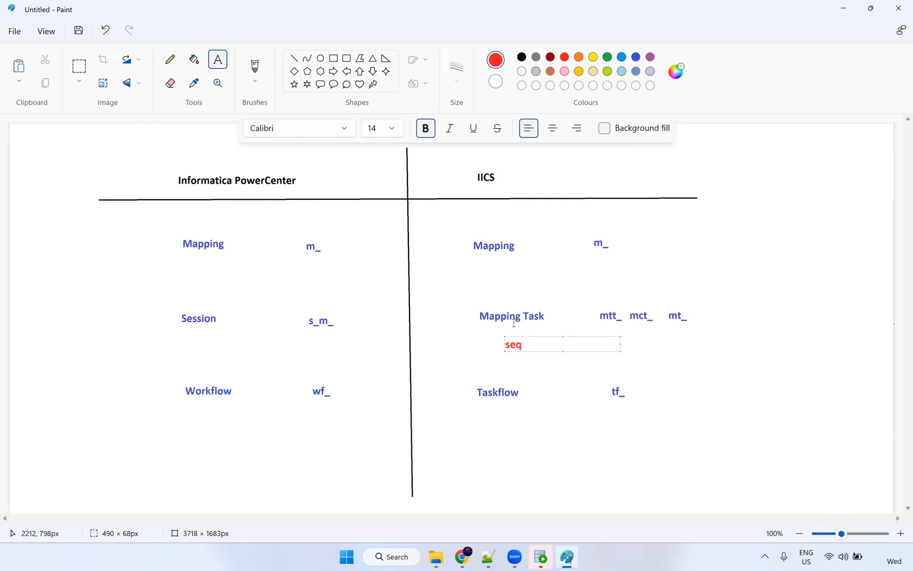
{"action": "left_click", "coordinate": [497, 330]}
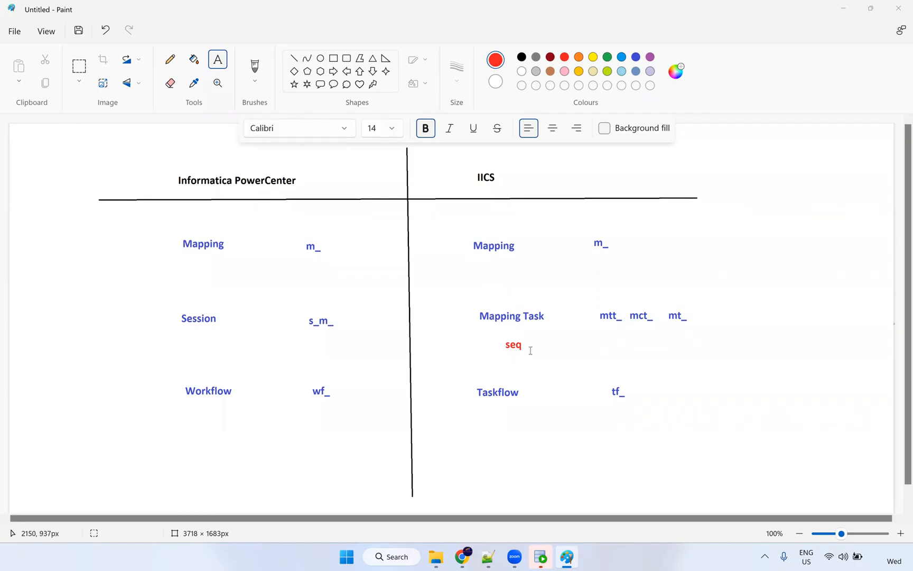
Type a red numbered list 1 to 6 on the canvas's right side.
{"action": "left_click", "coordinate": [809, 237]}
{"action": "type", "text": "1"}
{"action": "key", "text": "Return"}
{"action": "type", "text": "2"}
{"action": "key", "text": "Return"}
{"action": "type", "text": "3"}
{"action": "key", "text": "Return"}
{"action": "type", "text": "4"}
{"action": "key", "text": "Return"}
{"action": "type", "text": "5"}
{"action": "key", "text": "Return"}
{"action": "type", "text": "6"}
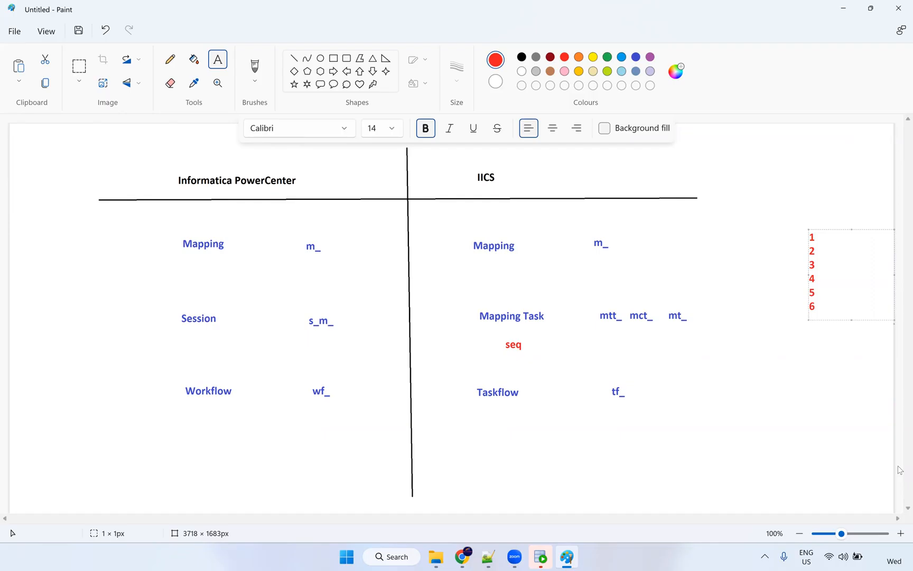
{"action": "left_click_drag", "start_coordinate": [820, 310], "coordinate": [807, 308]}
{"action": "left_click", "coordinate": [809, 359]}
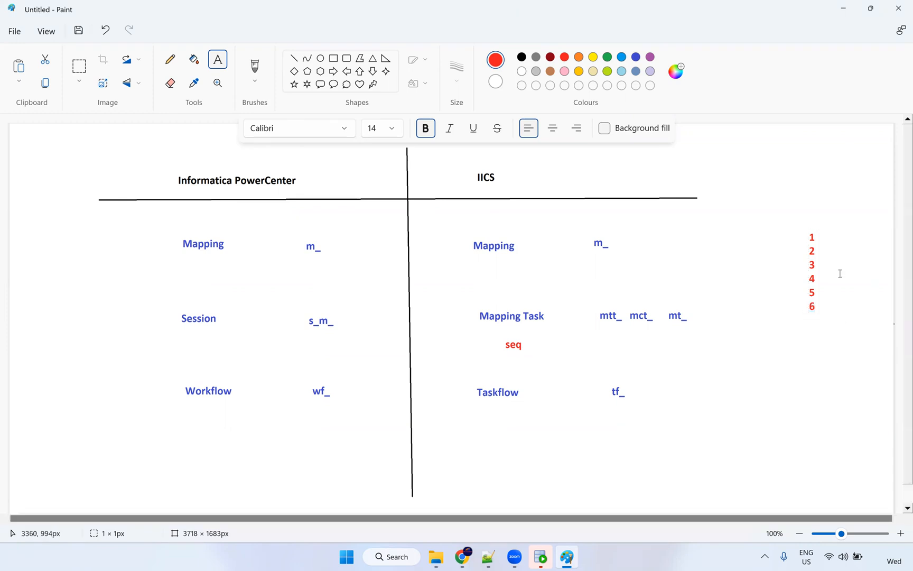
Add a 7 beside the numbered list.
{"action": "left_click", "coordinate": [836, 237]}
{"action": "type", "text": "7"}
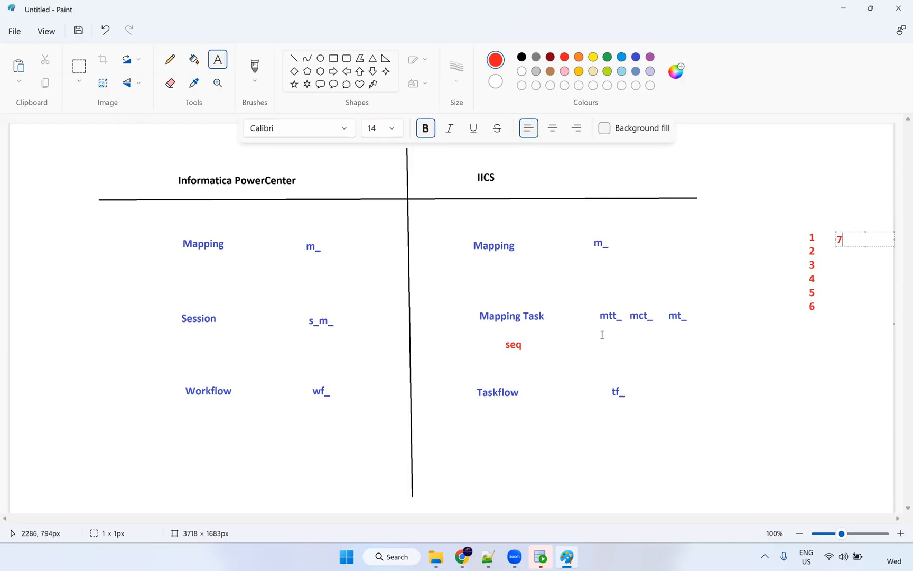
{"action": "left_click", "coordinate": [462, 556]}
Go from the Administrator schedule page to the Data Integration service through My Services.
{"action": "left_click", "coordinate": [463, 224]}
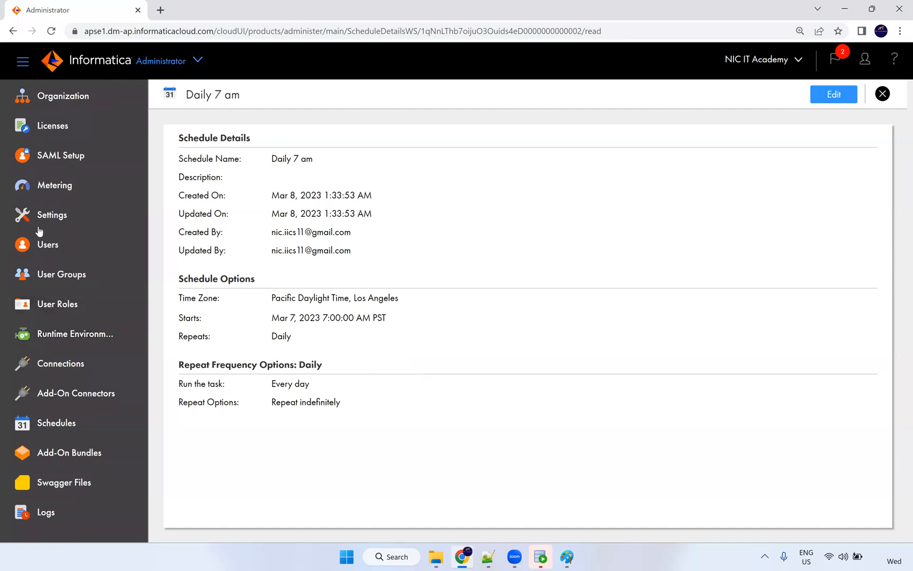
{"action": "left_click", "coordinate": [199, 62]}
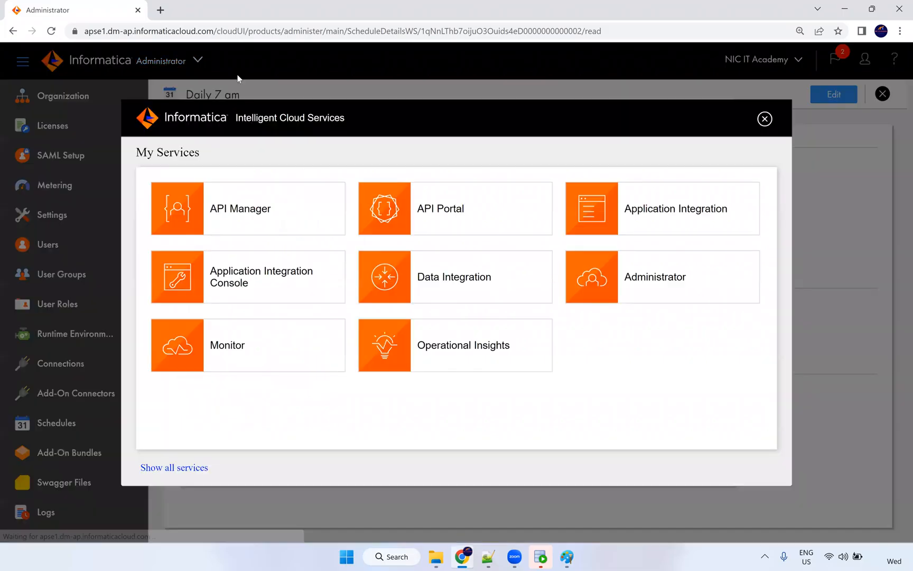
{"action": "left_click", "coordinate": [479, 291]}
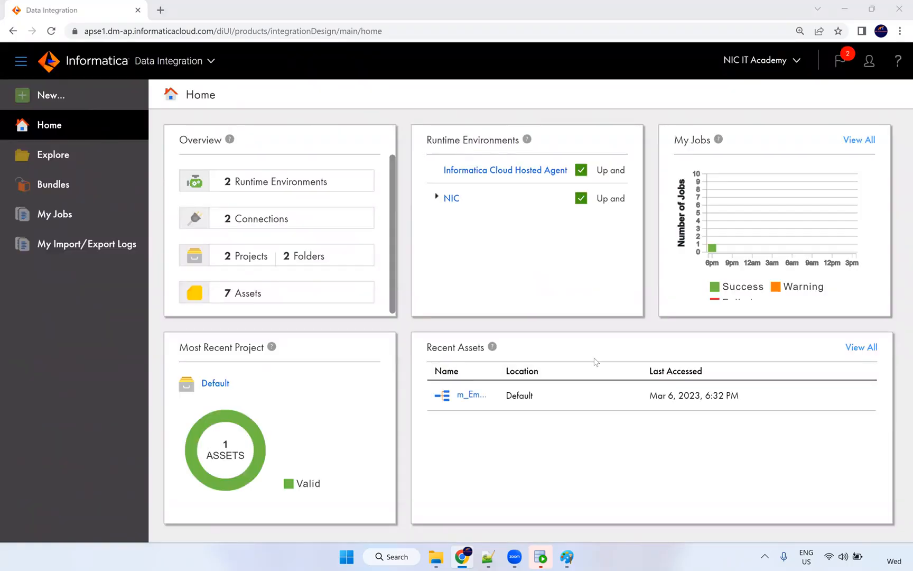
From the Explore view, create a project named 'NiC IT Academy' and open it.
{"action": "left_click", "coordinate": [40, 158]}
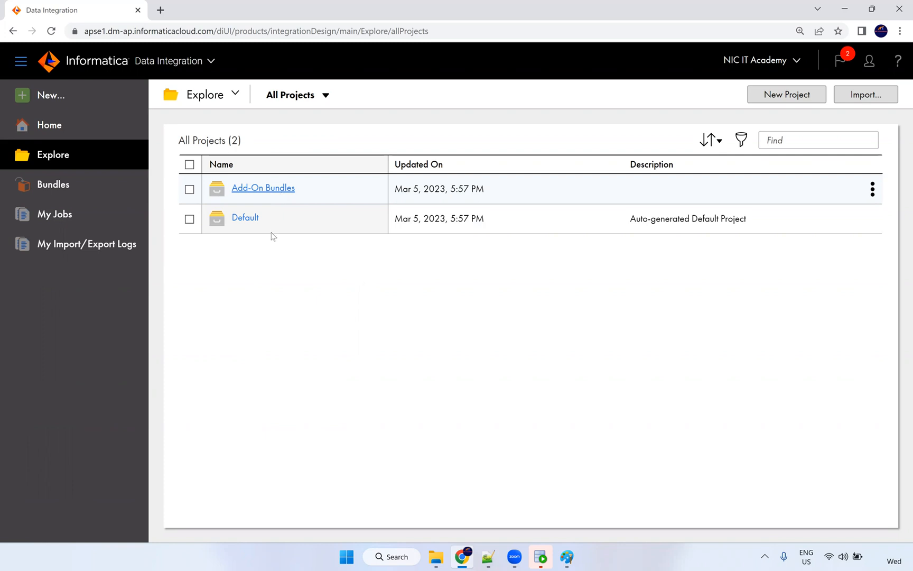
{"action": "left_click", "coordinate": [796, 98]}
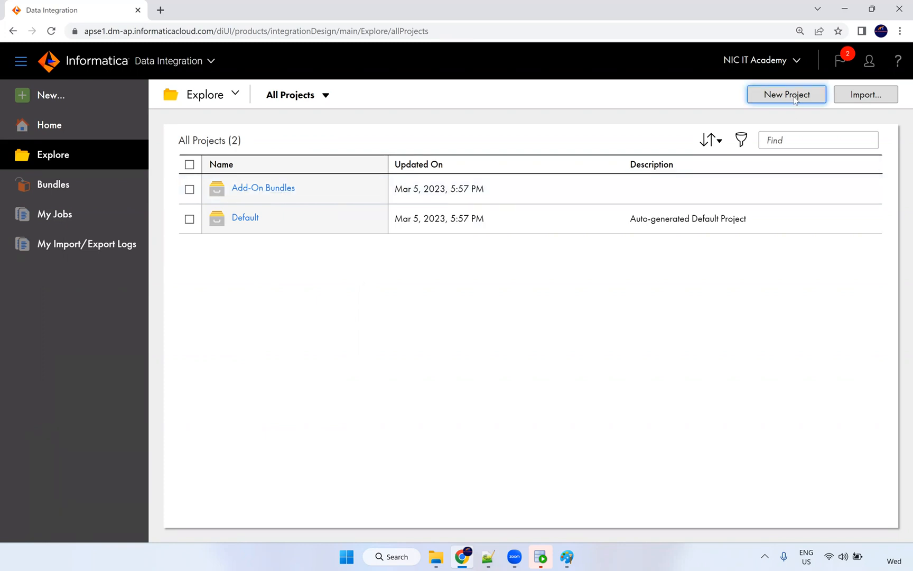
{"action": "type", "text": "Ni"}
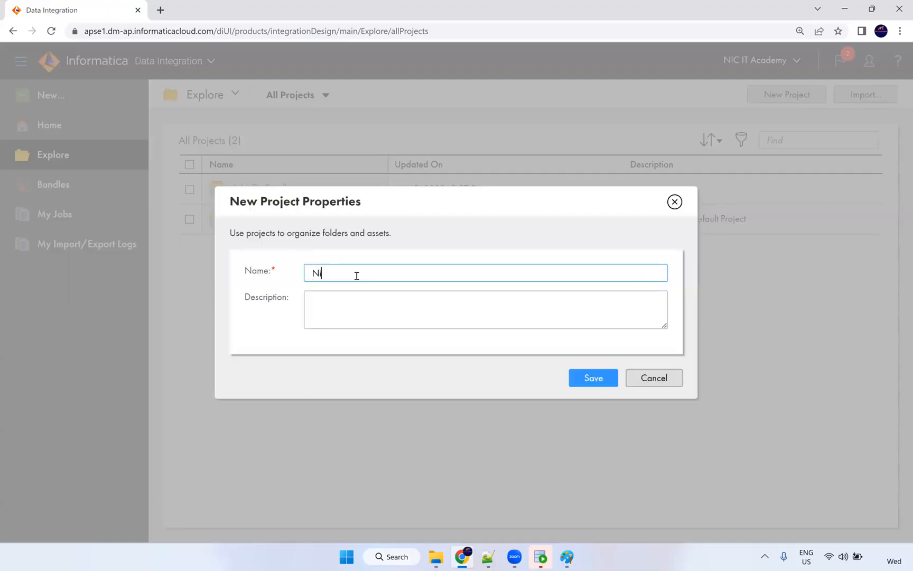
{"action": "type", "text": "C IT Av"}
{"action": "key", "text": "BackSpace"}
{"action": "type", "text": "cademy"}
{"action": "left_click", "coordinate": [590, 379]}
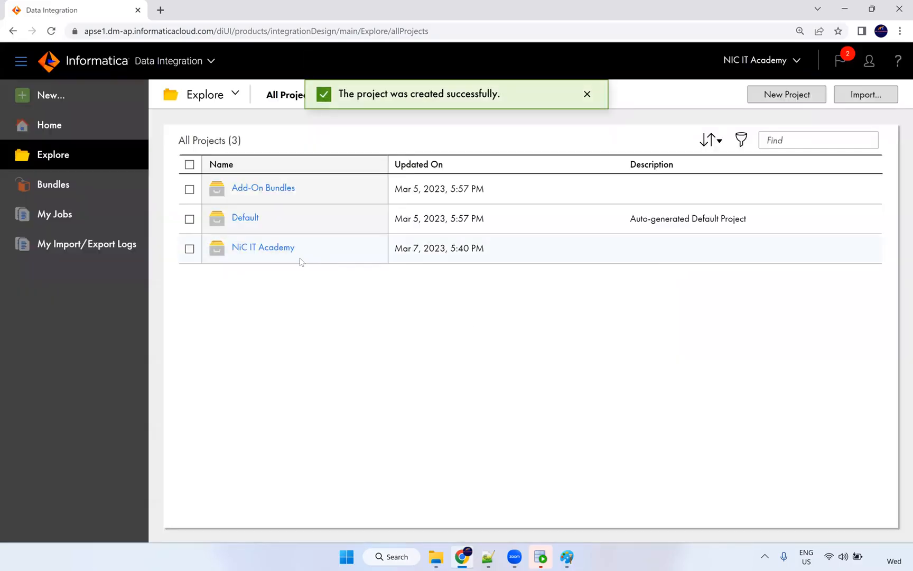
{"action": "left_click", "coordinate": [268, 253]}
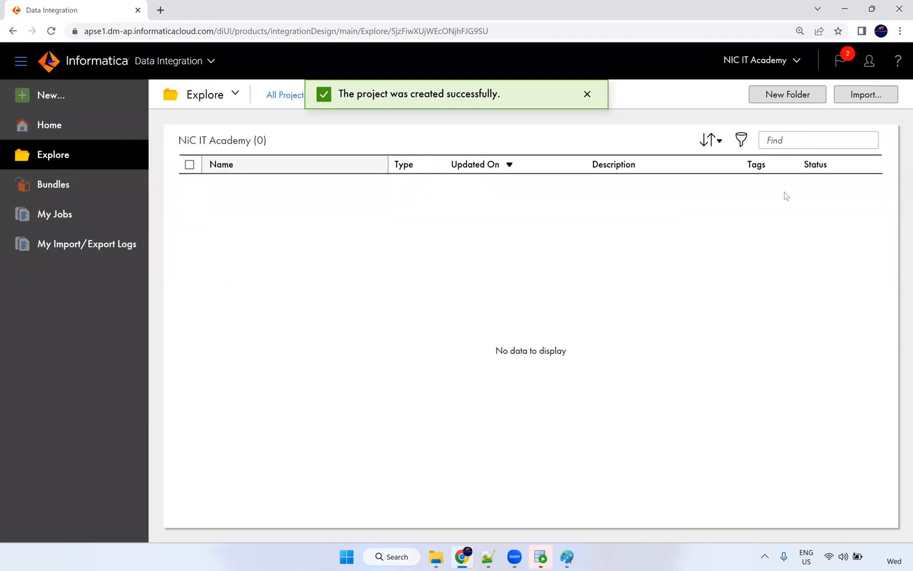
Create folders 'Dev' and 'QA' in NiC IT Academy, check that Dev is empty, and return.
{"action": "left_click", "coordinate": [784, 99]}
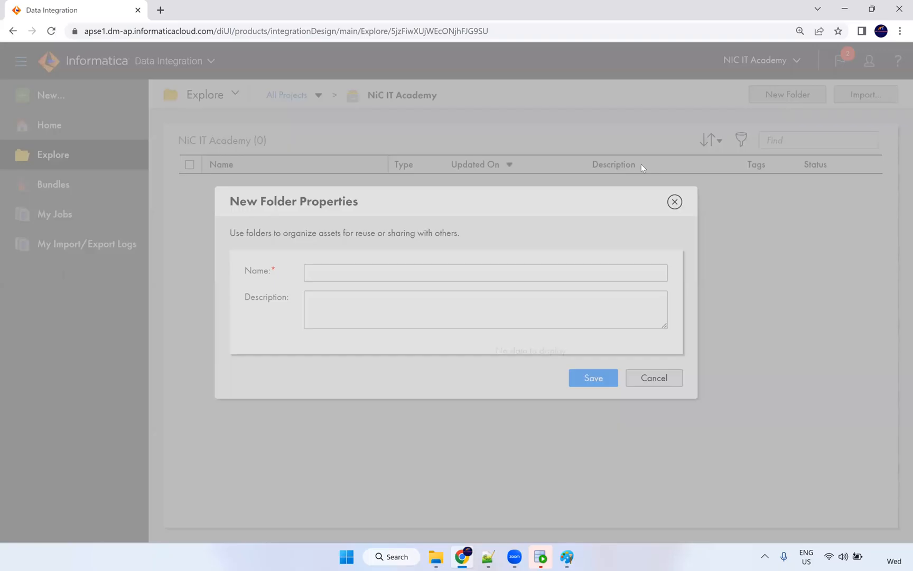
{"action": "type", "text": "Dev"}
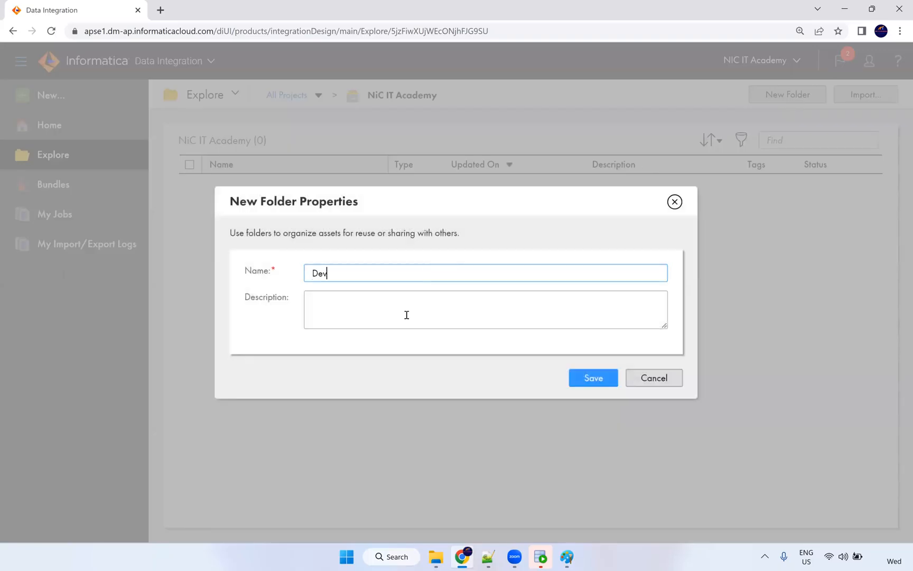
{"action": "left_click", "coordinate": [588, 378]}
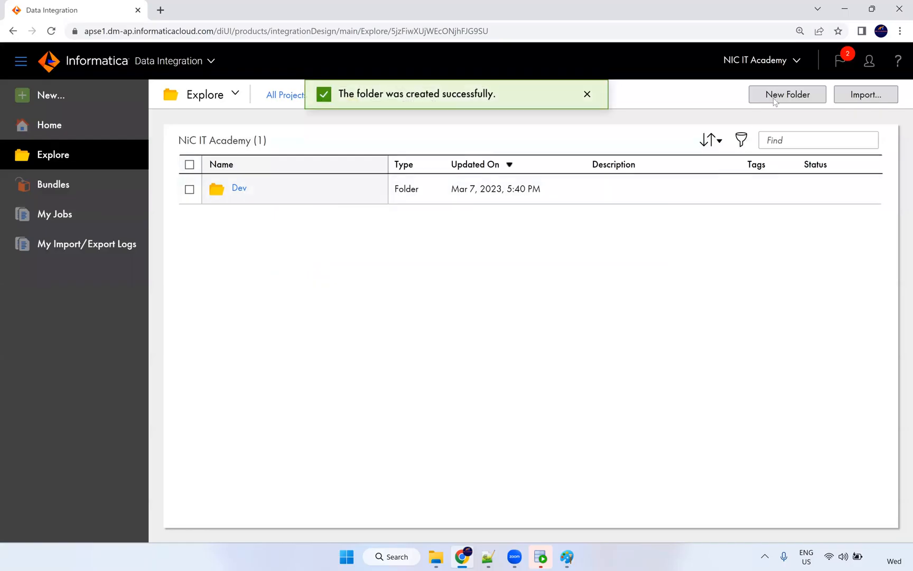
{"action": "left_click", "coordinate": [774, 99]}
{"action": "type", "text": "QA"}
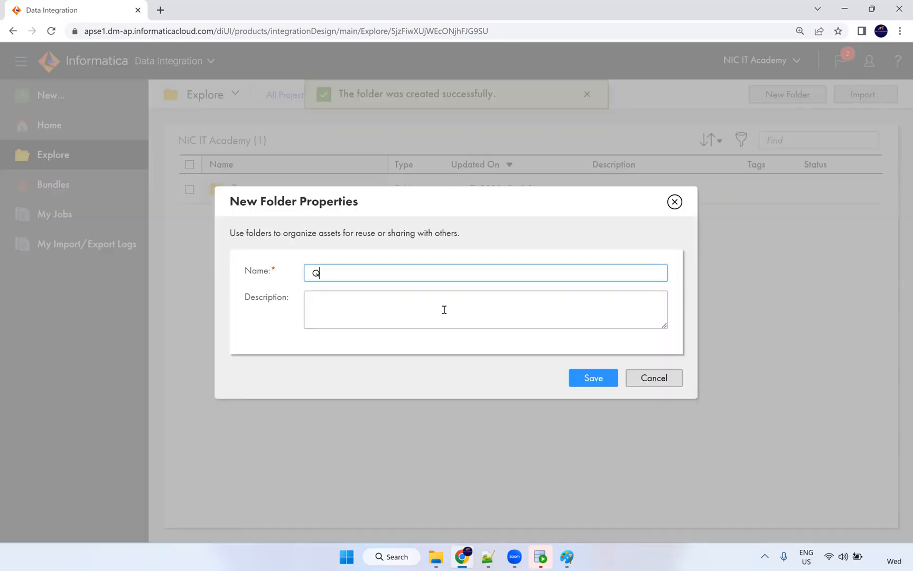
{"action": "left_click", "coordinate": [590, 380]}
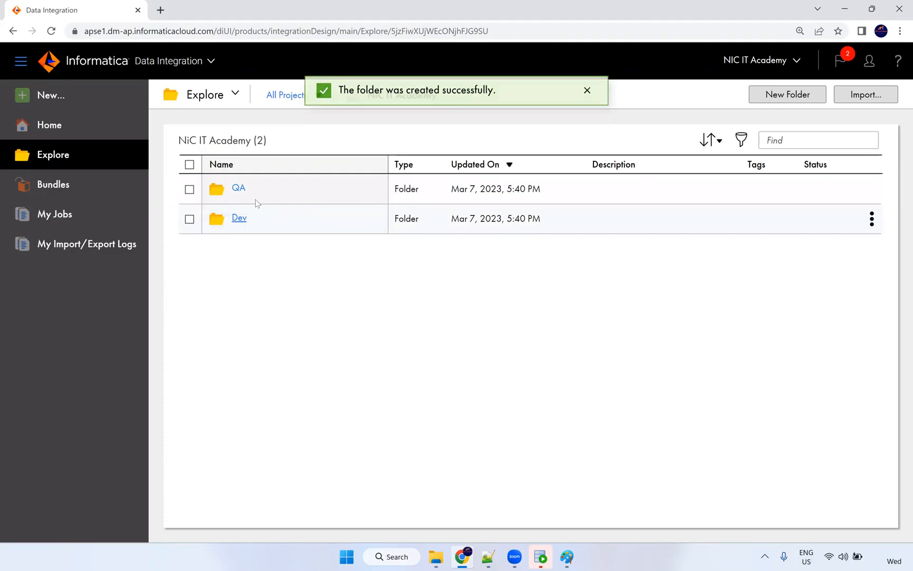
{"action": "left_click", "coordinate": [237, 219]}
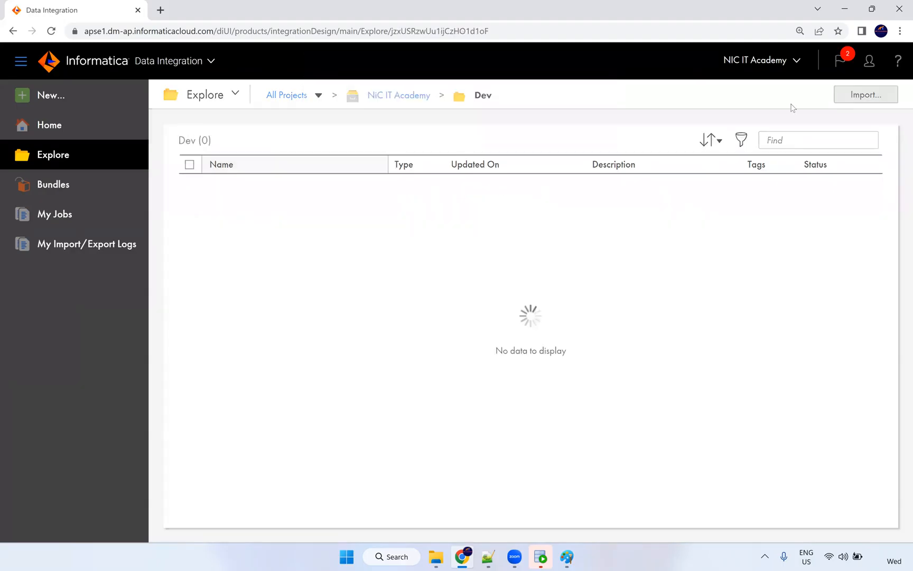
{"action": "left_click", "coordinate": [397, 100]}
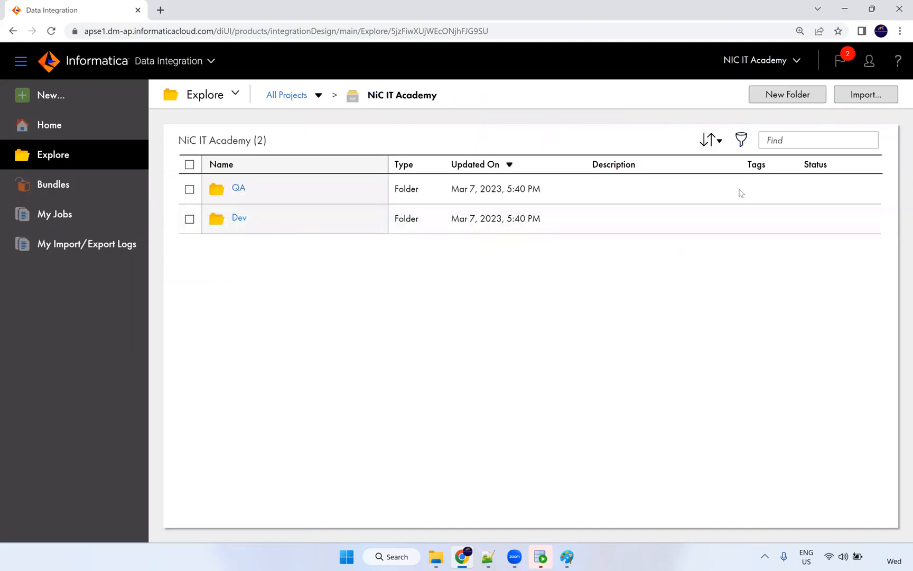
{"action": "left_click", "coordinate": [853, 97]}
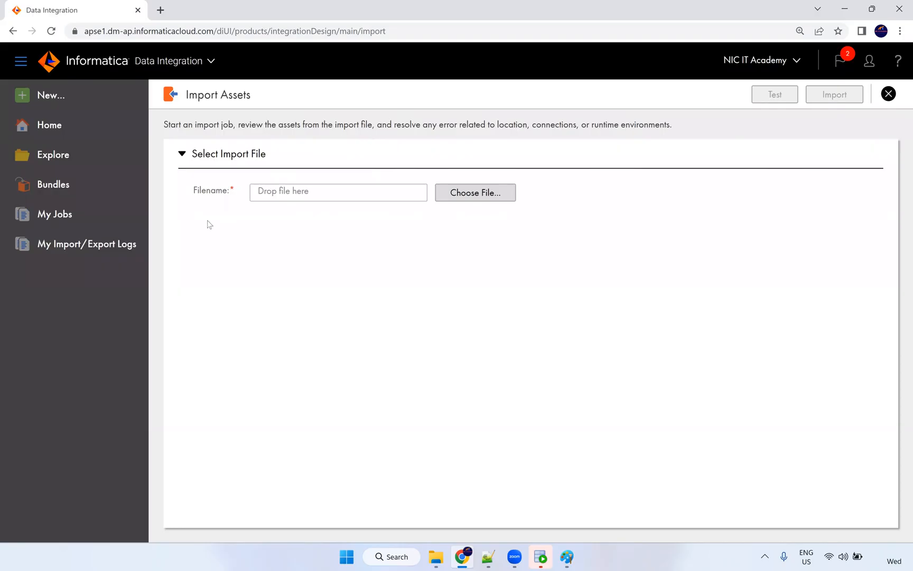
{"action": "left_click", "coordinate": [889, 93]}
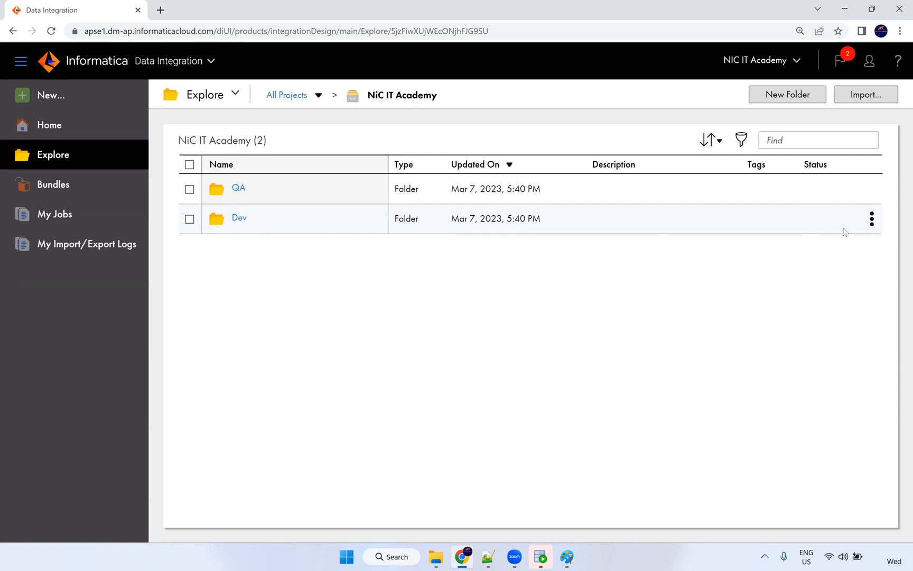
Check the Dev folder's Actions menu, then open the New Asset dialog from the left navigation.
{"action": "left_click", "coordinate": [872, 220]}
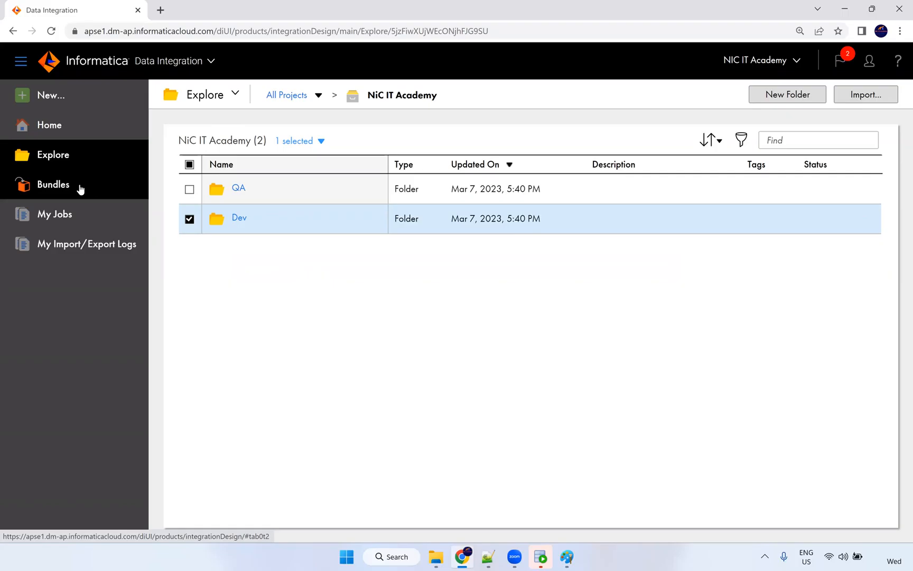
{"action": "left_click", "coordinate": [49, 99]}
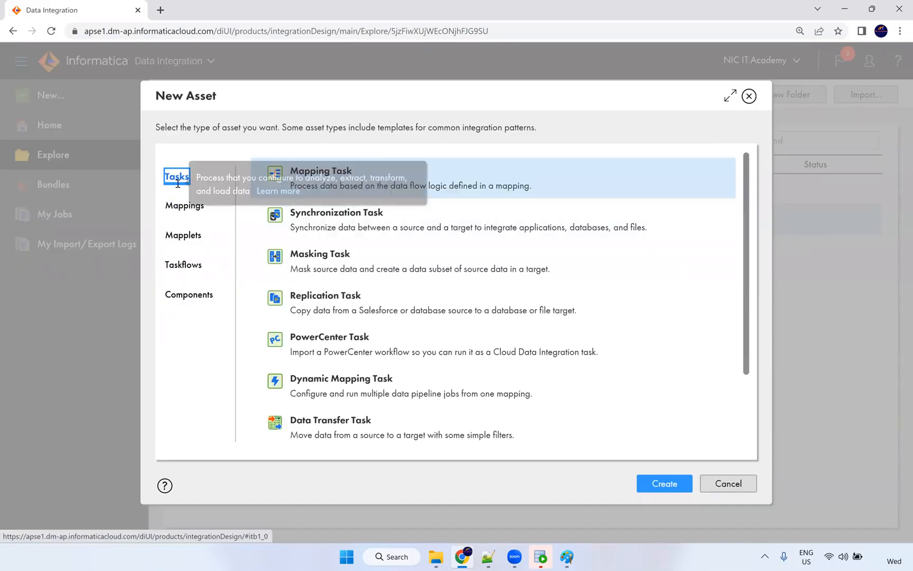
{"action": "left_click_drag", "start_coordinate": [353, 172], "coordinate": [290, 172]}
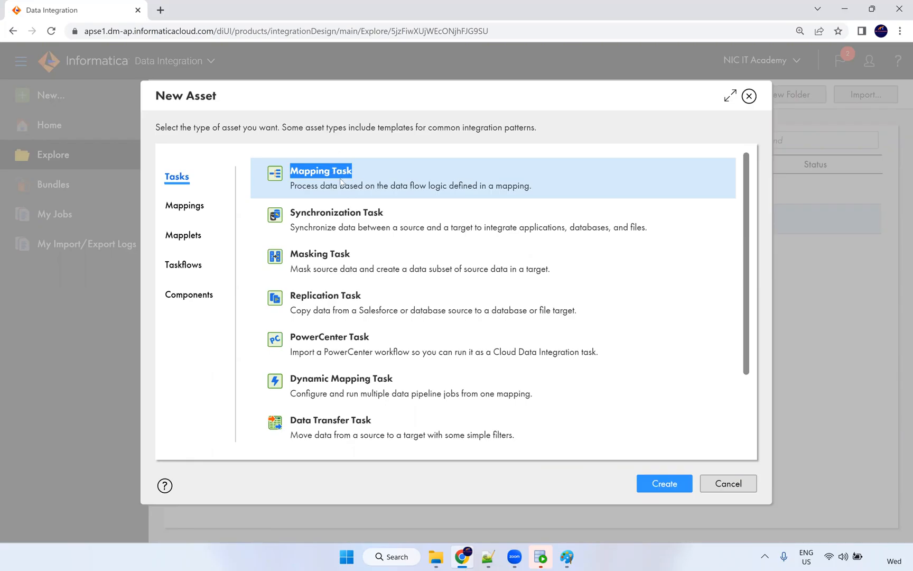
{"action": "left_click_drag", "start_coordinate": [390, 217], "coordinate": [295, 214]}
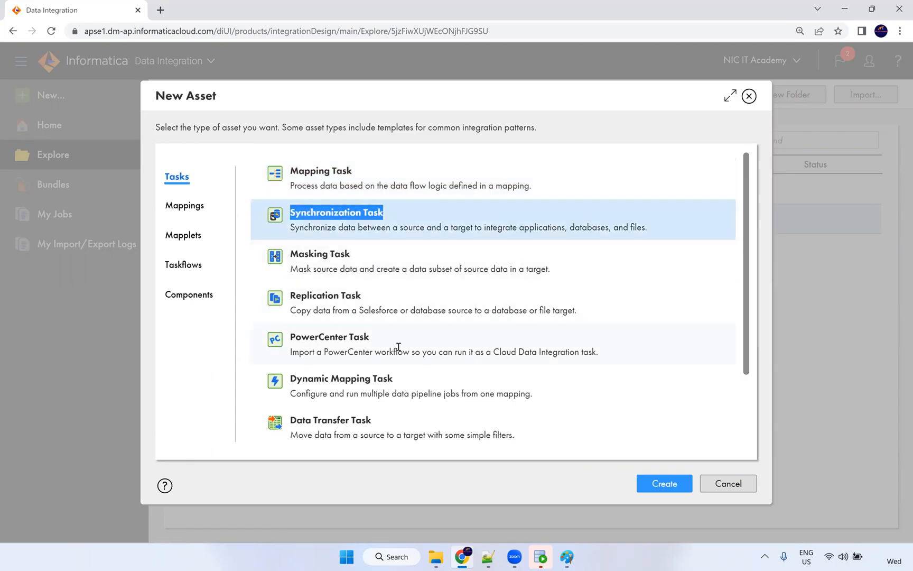
{"action": "scroll", "coordinate": [399, 357], "scroll_direction": "down", "scroll_amount": 2}
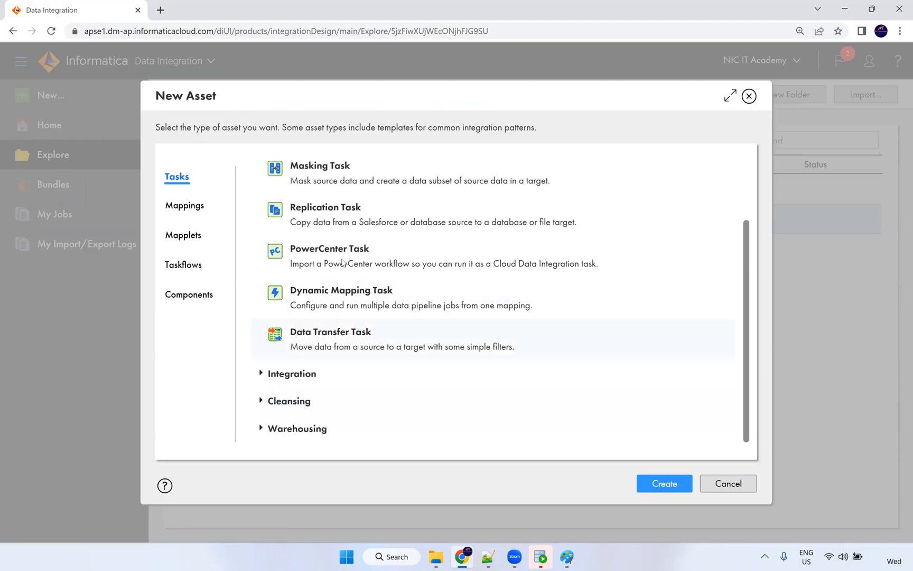
{"action": "scroll", "coordinate": [344, 240], "scroll_direction": "up", "scroll_amount": 1}
{"action": "scroll", "coordinate": [382, 219], "scroll_direction": "up", "scroll_amount": 1}
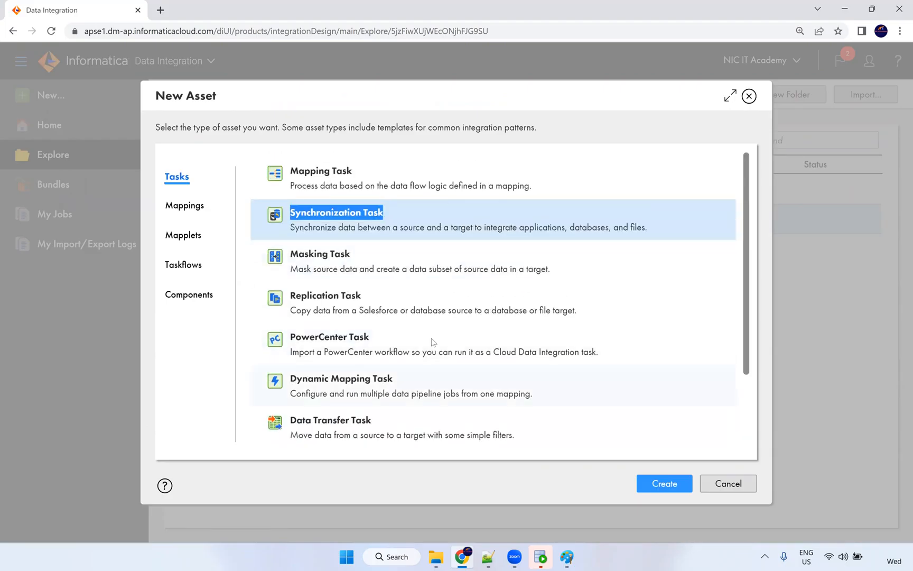
Browse the Integration templates on the Mappings tab of the New Asset dialog.
{"action": "left_click", "coordinate": [196, 207]}
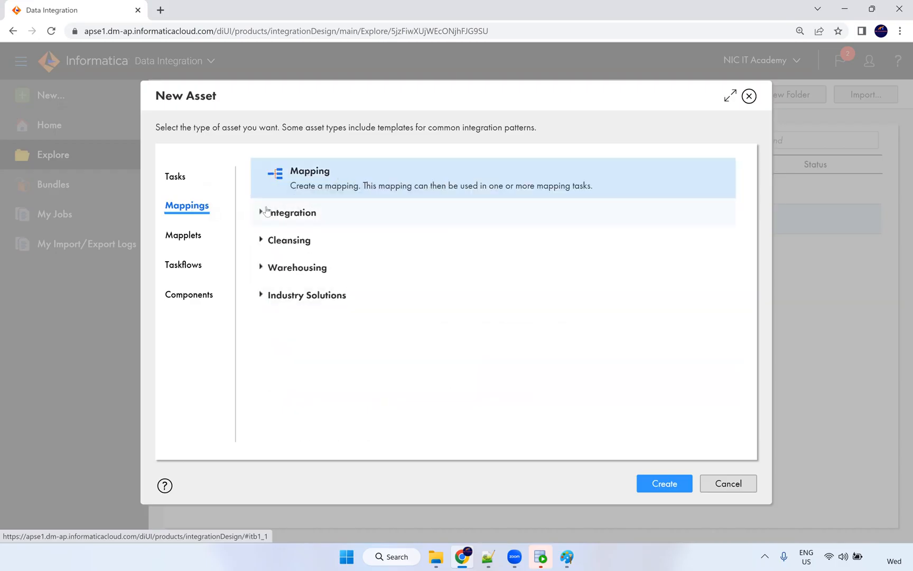
{"action": "left_click", "coordinate": [261, 214]}
{"action": "scroll", "coordinate": [421, 294], "scroll_direction": "down", "scroll_amount": 8}
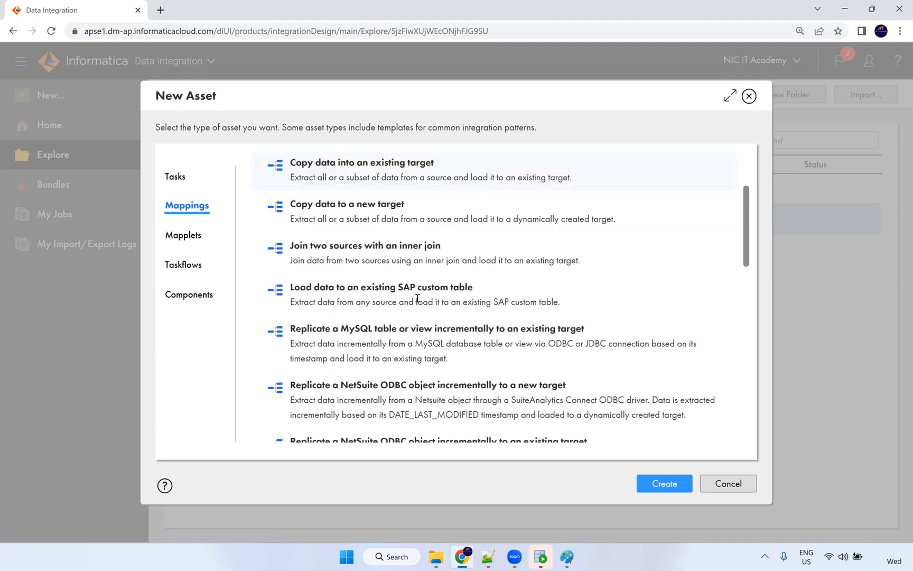
{"action": "scroll", "coordinate": [431, 280], "scroll_direction": "down", "scroll_amount": 5}
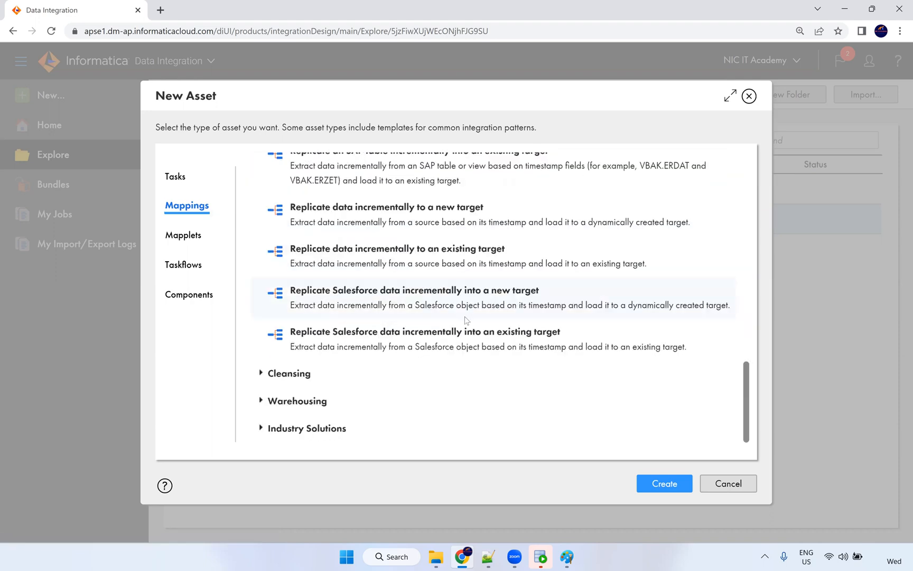
{"action": "scroll", "coordinate": [465, 325], "scroll_direction": "up", "scroll_amount": 10}
{"action": "scroll", "coordinate": [448, 340], "scroll_direction": "up", "scroll_amount": 2}
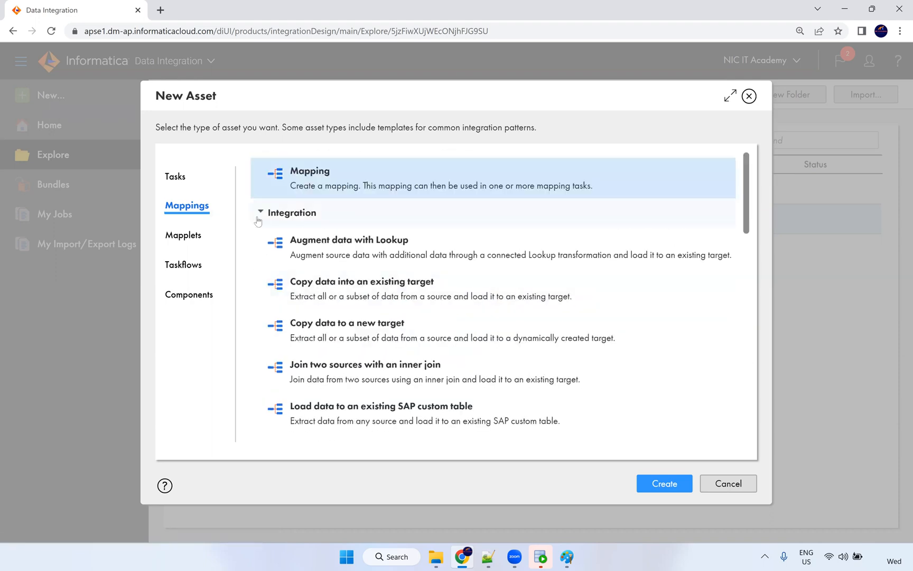
{"action": "left_click", "coordinate": [262, 214]}
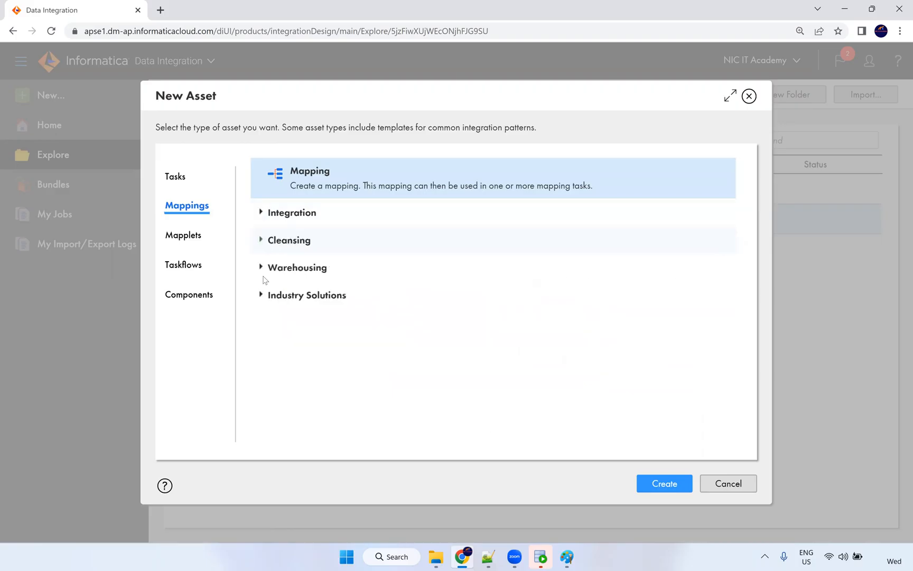
Review the Warehousing SCD Type 1 and Type 2 templates, then list the Mapplet types.
{"action": "left_click", "coordinate": [261, 266]}
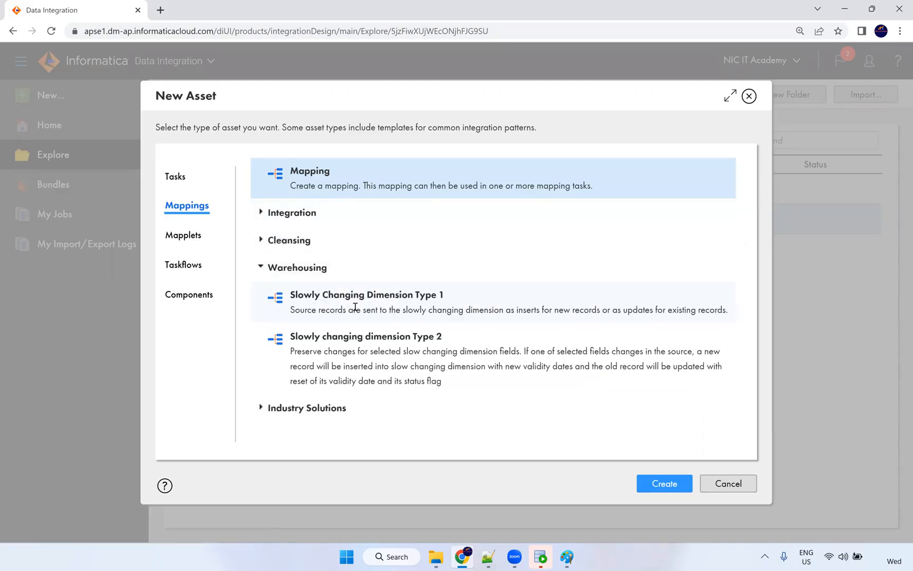
{"action": "left_click_drag", "start_coordinate": [369, 293], "coordinate": [446, 296]}
{"action": "left_click_drag", "start_coordinate": [444, 337], "coordinate": [296, 331]}
{"action": "left_click", "coordinate": [214, 254]}
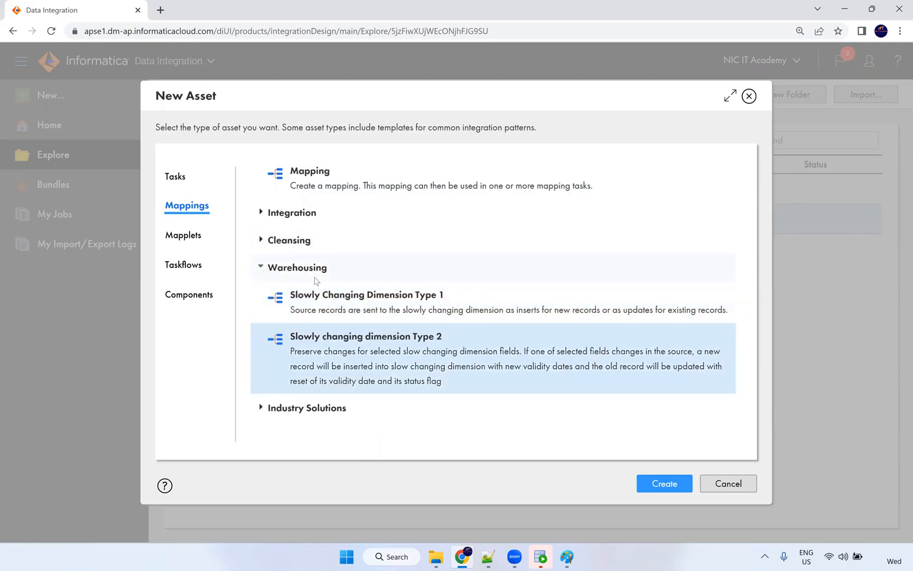
{"action": "left_click", "coordinate": [195, 237]}
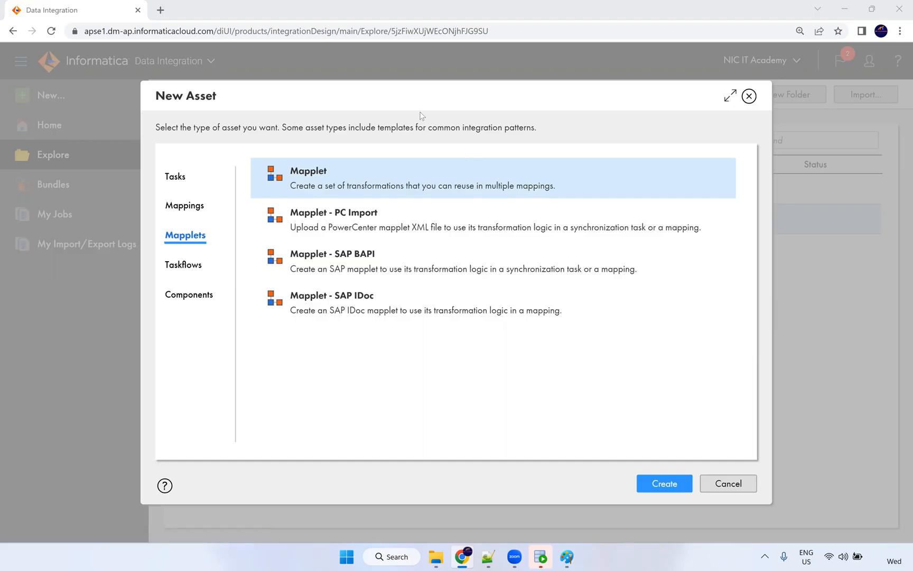
Move the New Asset dialog aside and bring the Paint comparison sketch to the front.
{"action": "left_click_drag", "start_coordinate": [414, 97], "coordinate": [457, 173]}
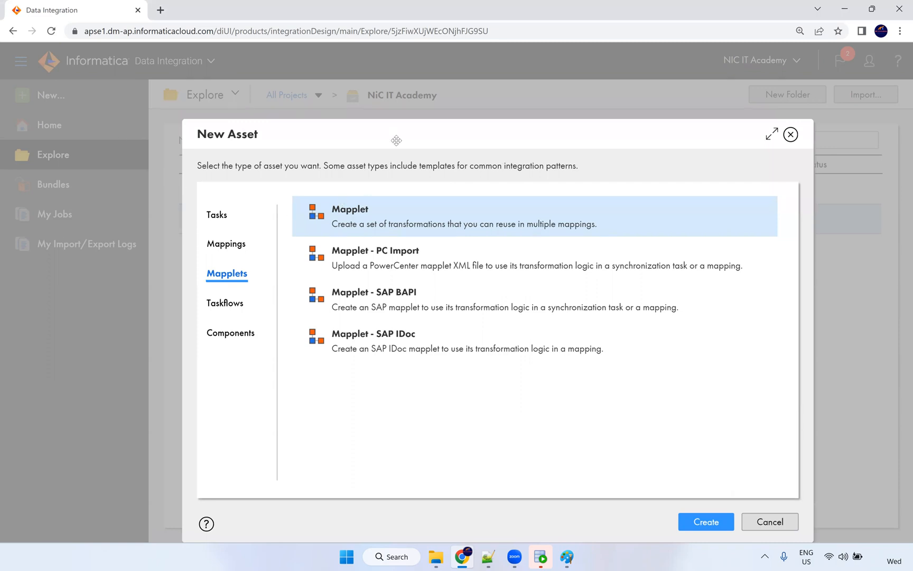
{"action": "left_click_drag", "start_coordinate": [376, 105], "coordinate": [365, 102]}
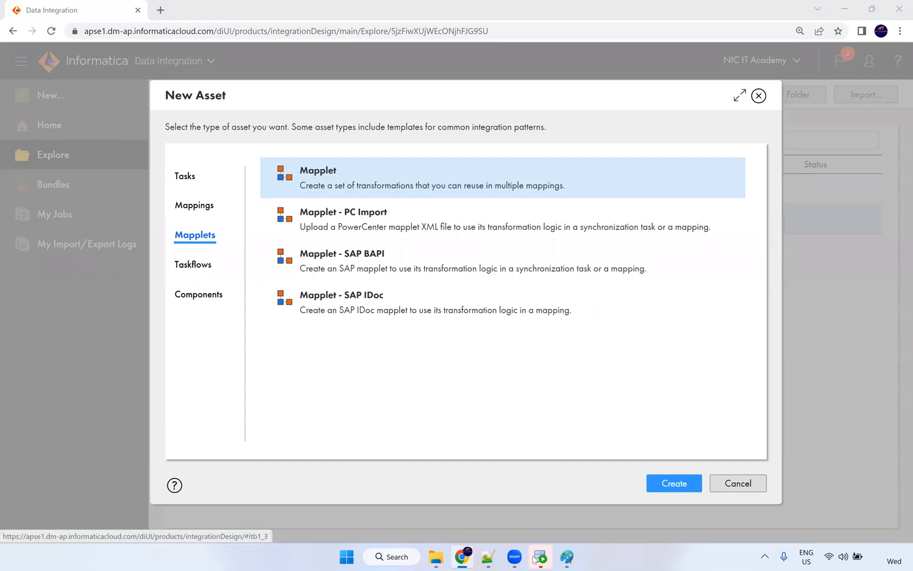
{"action": "left_click", "coordinate": [567, 556]}
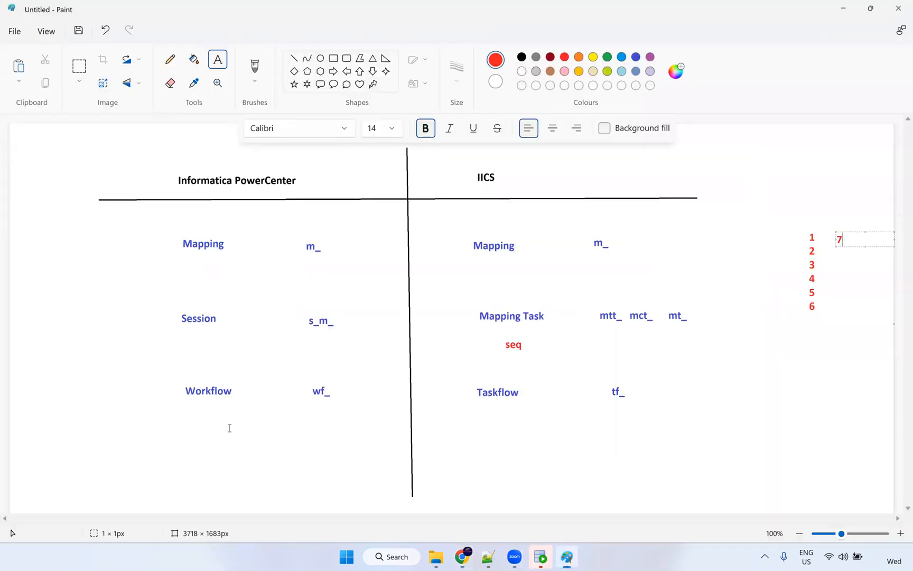
Finish the red 7 and add a 're-usable' label under Workflow in the Paint sketch.
{"action": "left_click", "coordinate": [188, 454]}
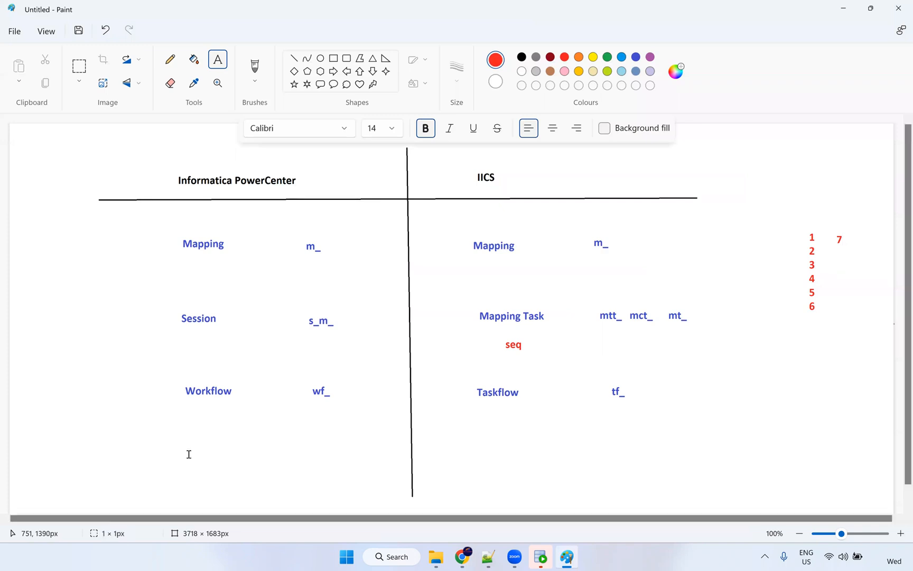
{"action": "left_click", "coordinate": [189, 454]}
{"action": "type", "text": "re"}
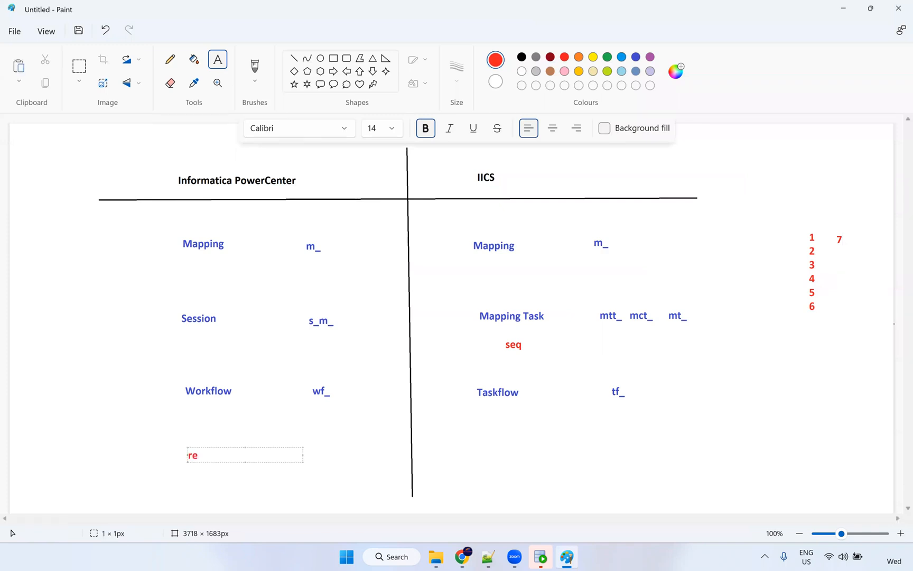
{"action": "type", "text": "usable"}
{"action": "left_click", "coordinate": [198, 456]}
{"action": "type", "text": "-"}
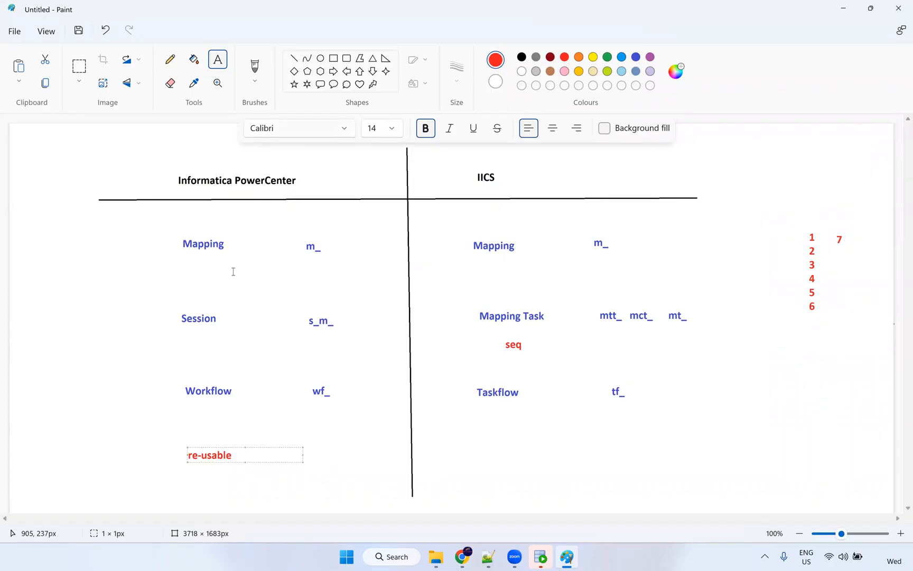
Add a 'Mapplet' label under Taskflow, then return to Informatica's New Asset dialog.
{"action": "left_click", "coordinate": [489, 453]}
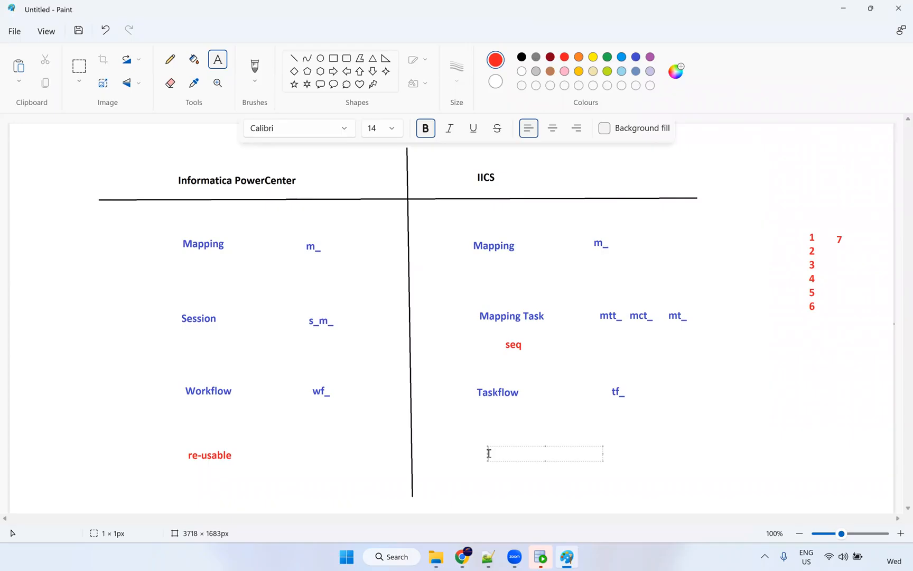
{"action": "type", "text": "Mapplet"}
{"action": "left_click", "coordinate": [465, 435]}
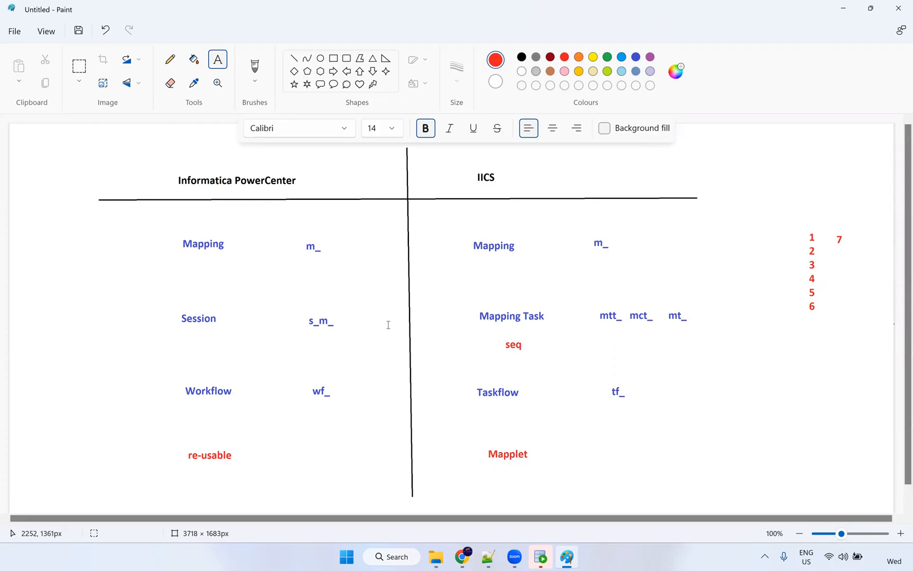
{"action": "key", "text": "alt+Tab"}
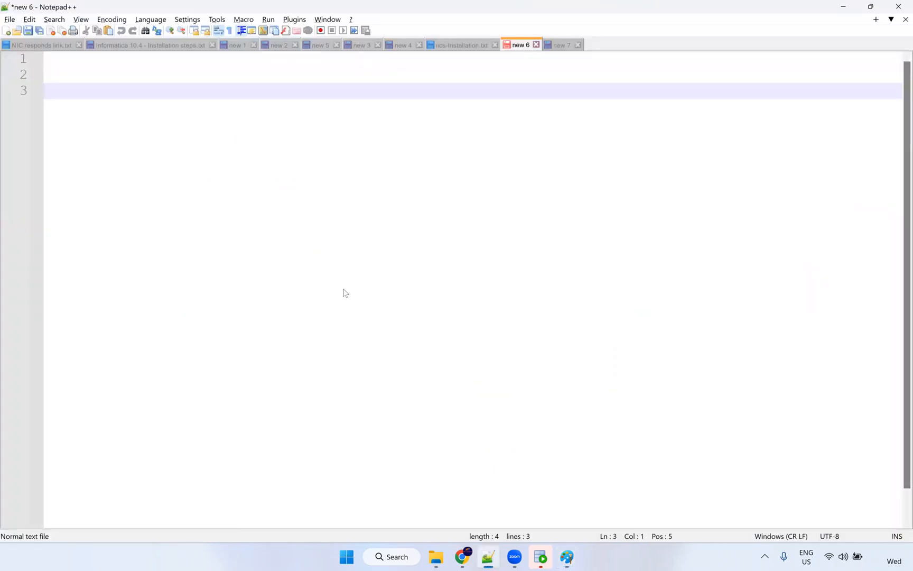
{"action": "key", "text": "alt+Tab"}
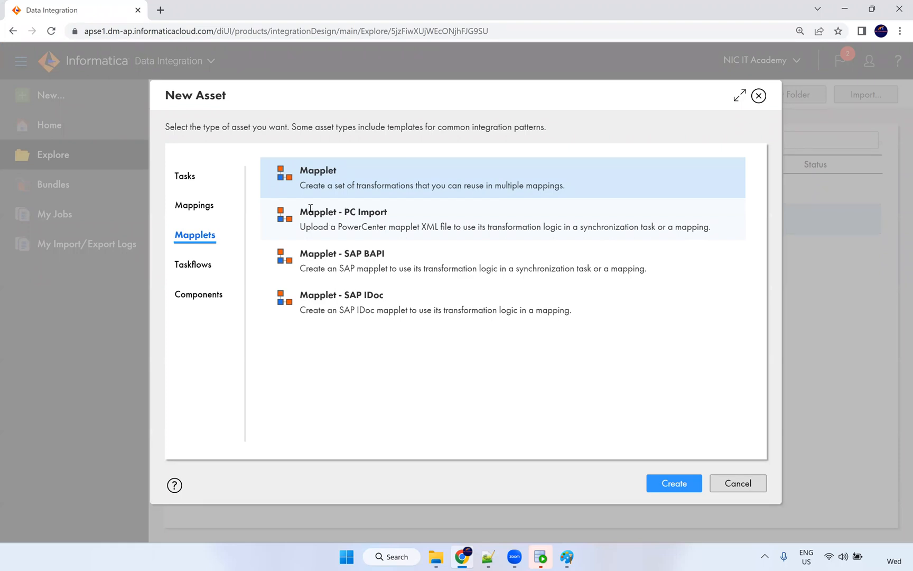
Note Mapplet - PC Import, select the plain Taskflow type, then list the Components asset types.
{"action": "left_click_drag", "start_coordinate": [303, 210], "coordinate": [395, 213]}
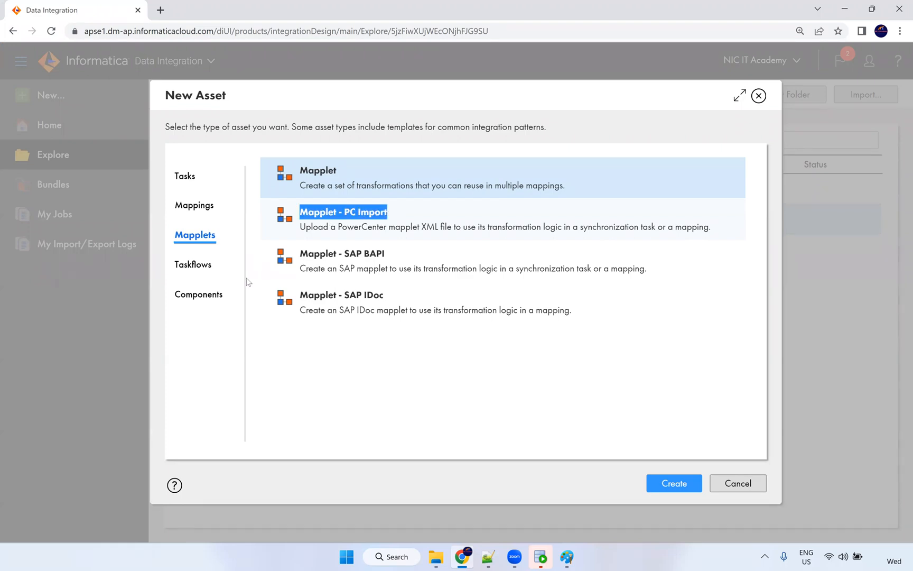
{"action": "left_click", "coordinate": [194, 266]}
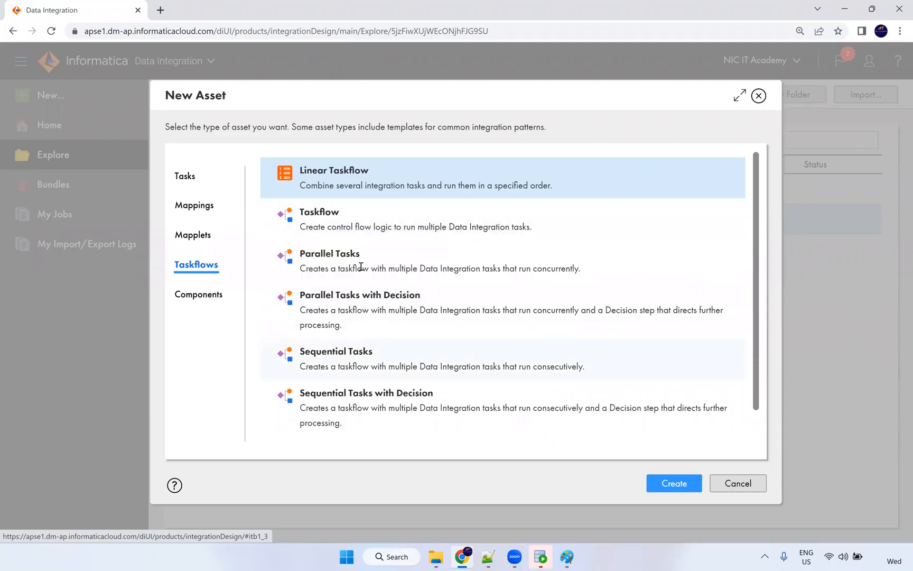
{"action": "left_click", "coordinate": [344, 222]}
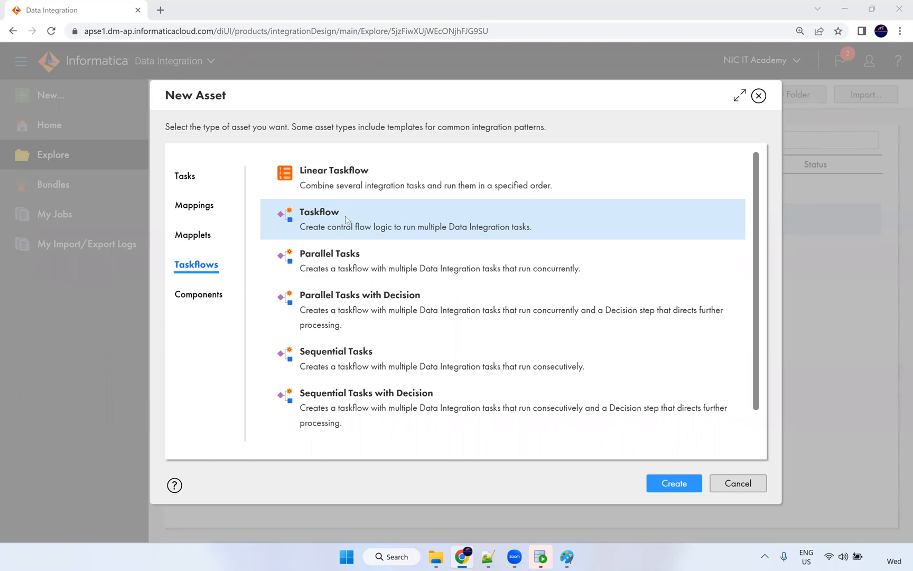
{"action": "left_click", "coordinate": [204, 295]}
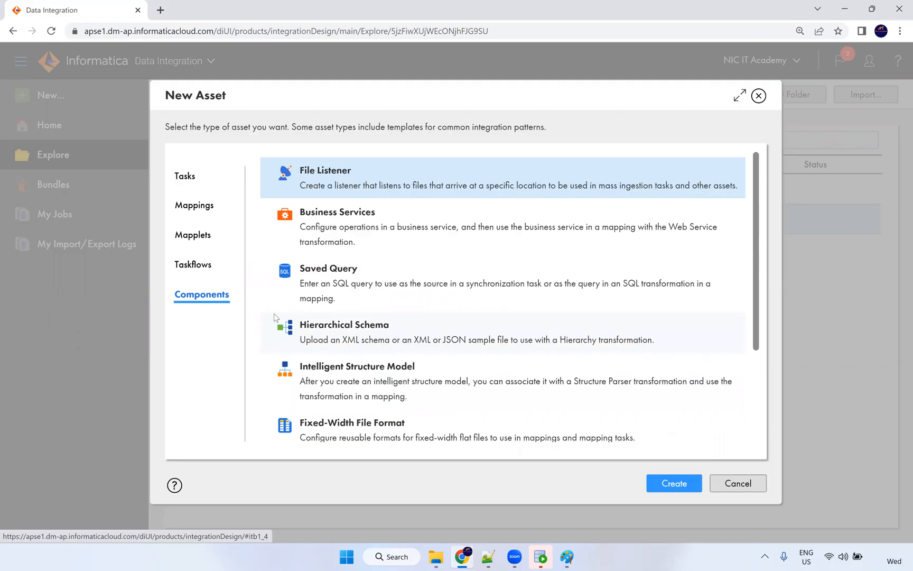
Review the File Listener, Saved Query and Hierarchical Schema (XML/JSON) component types.
{"action": "left_click_drag", "start_coordinate": [352, 171], "coordinate": [298, 170]}
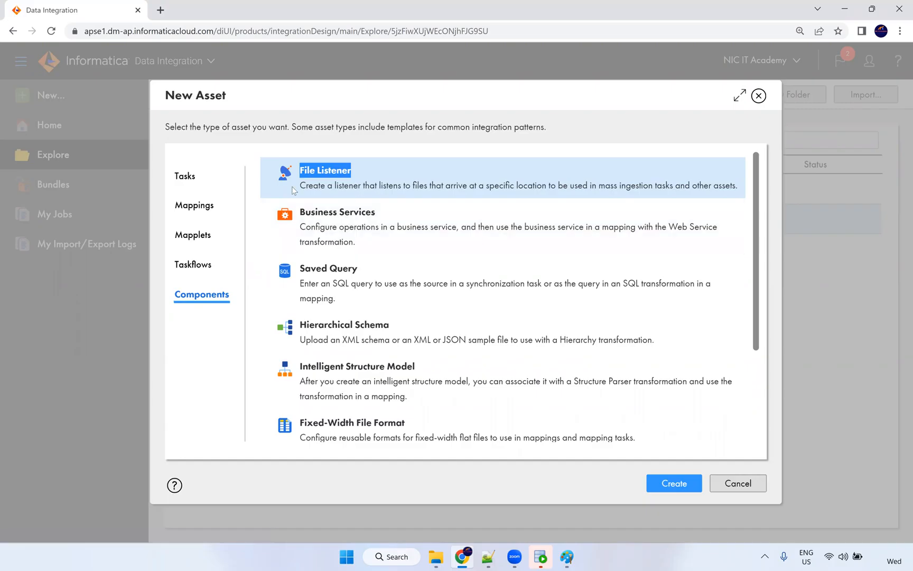
{"action": "left_click_drag", "start_coordinate": [358, 269], "coordinate": [301, 269]}
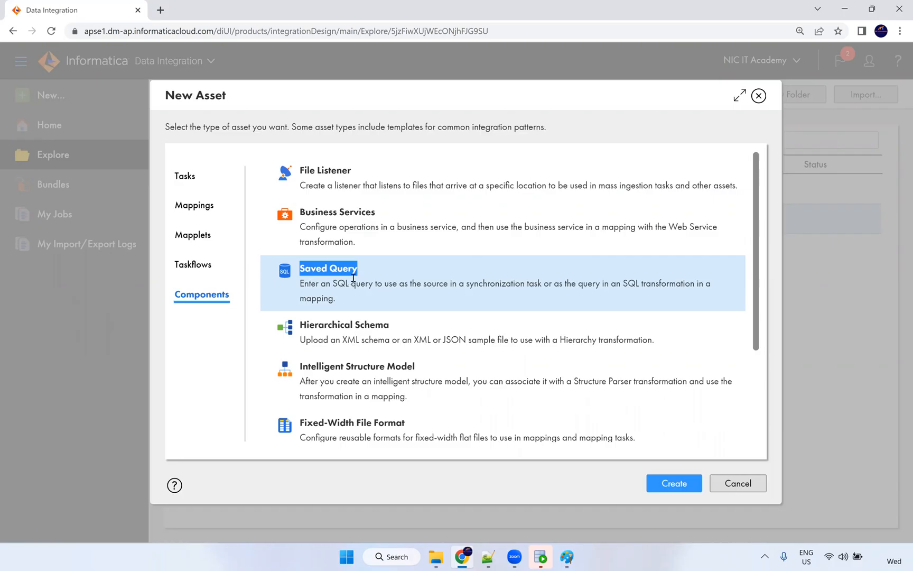
{"action": "scroll", "coordinate": [374, 268], "scroll_direction": "down", "scroll_amount": 1}
{"action": "left_click_drag", "start_coordinate": [392, 265], "coordinate": [299, 265]}
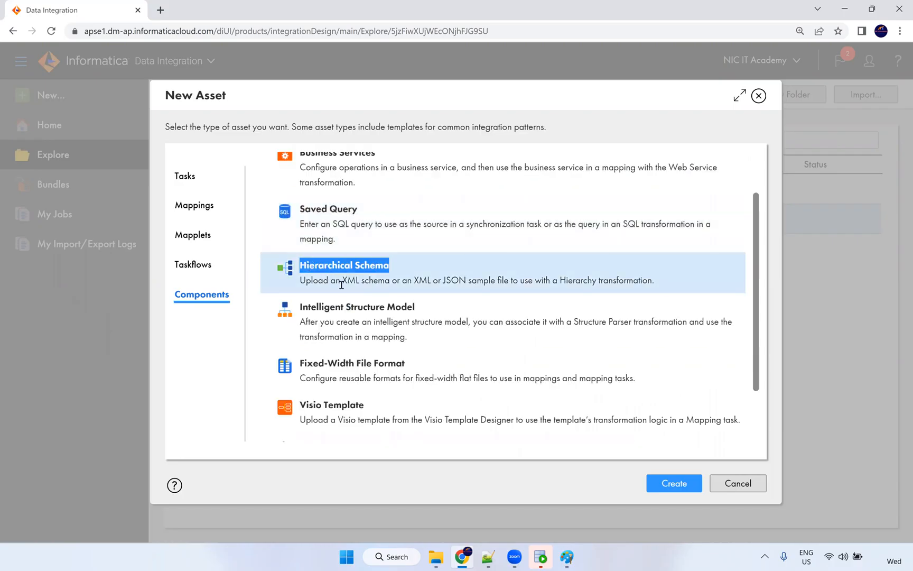
{"action": "double_click", "coordinate": [349, 281]}
{"action": "left_click", "coordinate": [442, 280]}
{"action": "double_click", "coordinate": [467, 280]}
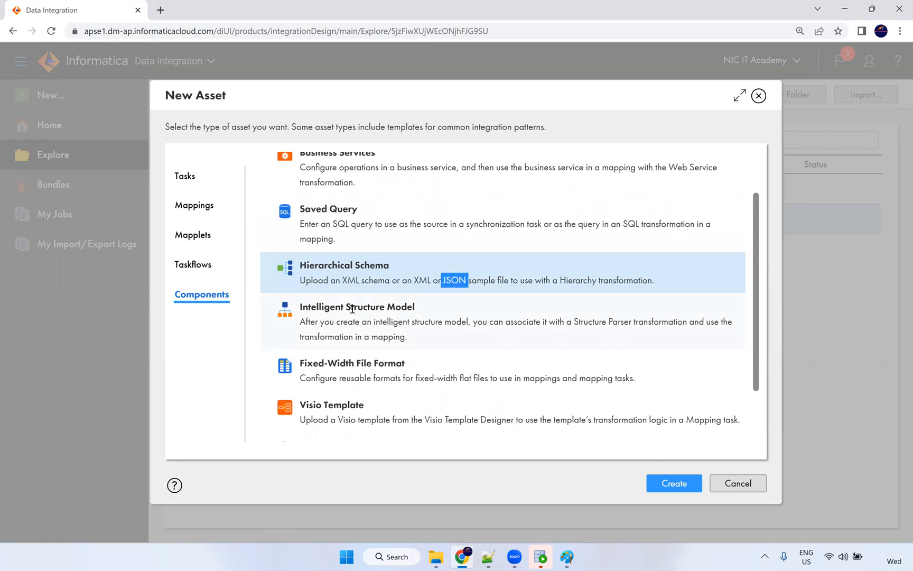
Review Intelligent Structure Model and Shared Sequence, then close New Asset without creating anything.
{"action": "left_click_drag", "start_coordinate": [300, 307], "coordinate": [426, 309]}
{"action": "left_click", "coordinate": [426, 308]}
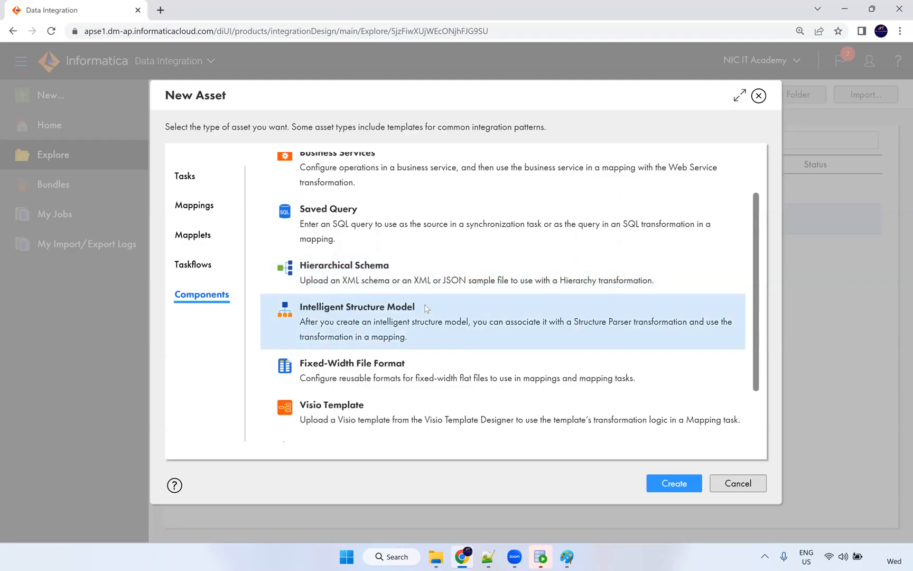
{"action": "scroll", "coordinate": [417, 309], "scroll_direction": "down", "scroll_amount": 2}
{"action": "left_click_drag", "start_coordinate": [304, 306], "coordinate": [392, 308]}
{"action": "scroll", "coordinate": [390, 344], "scroll_direction": "down", "scroll_amount": 1}
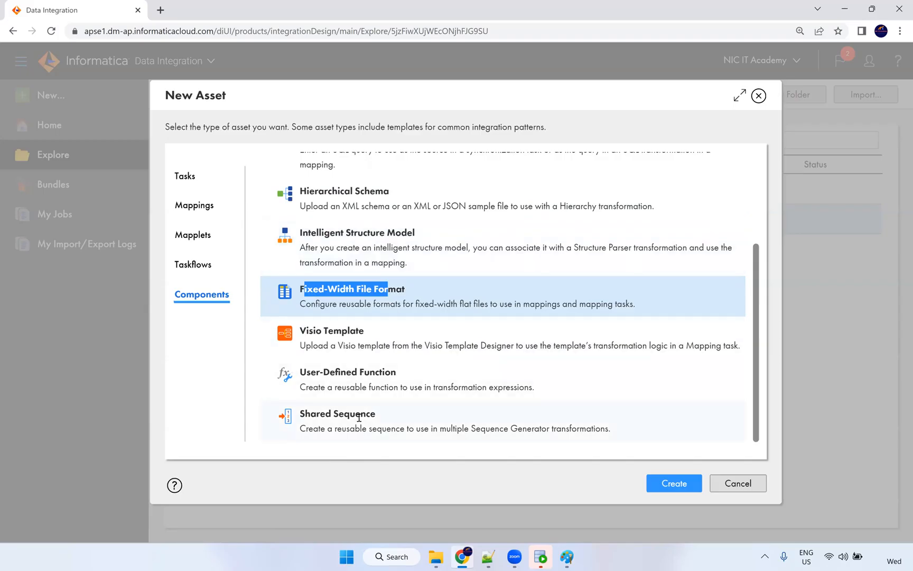
{"action": "left_click_drag", "start_coordinate": [370, 414], "coordinate": [301, 418]}
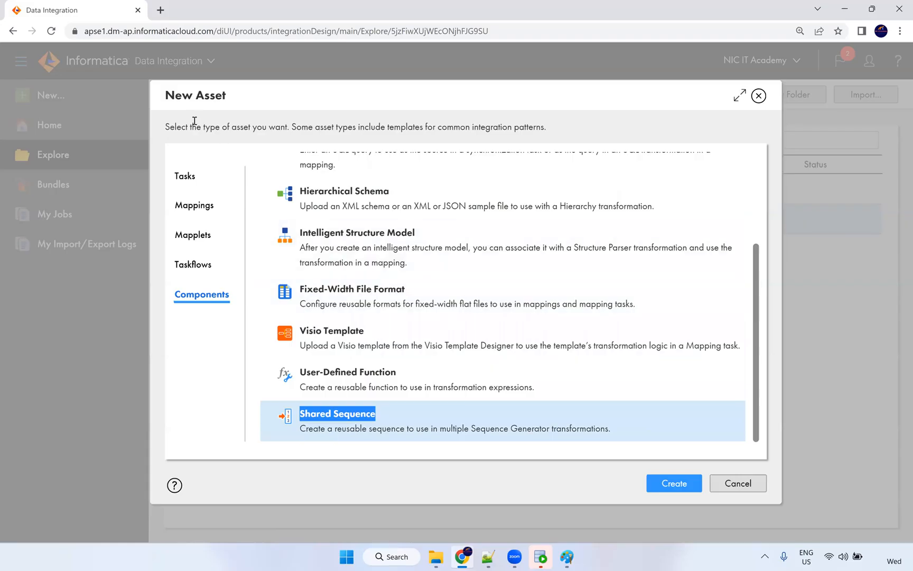
{"action": "left_click", "coordinate": [791, 137]}
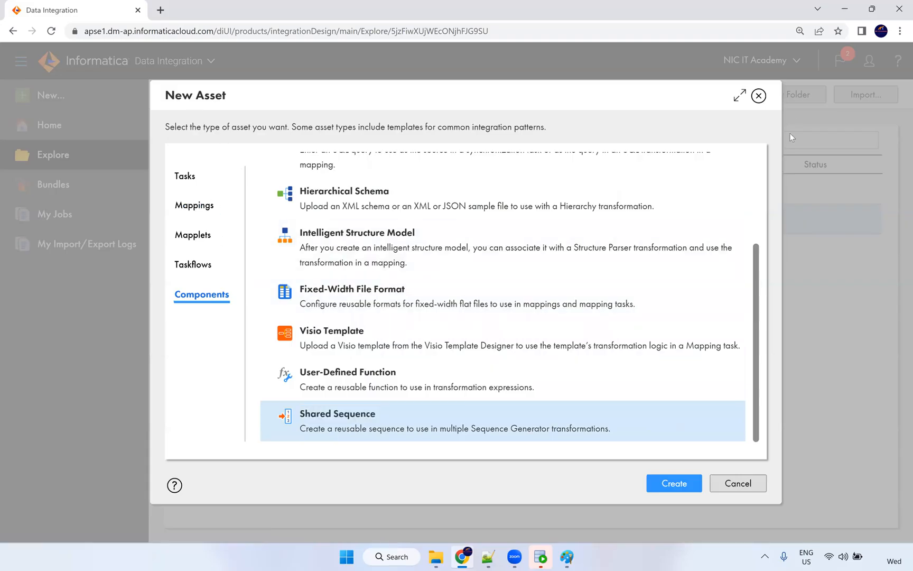
{"action": "left_click", "coordinate": [763, 98]}
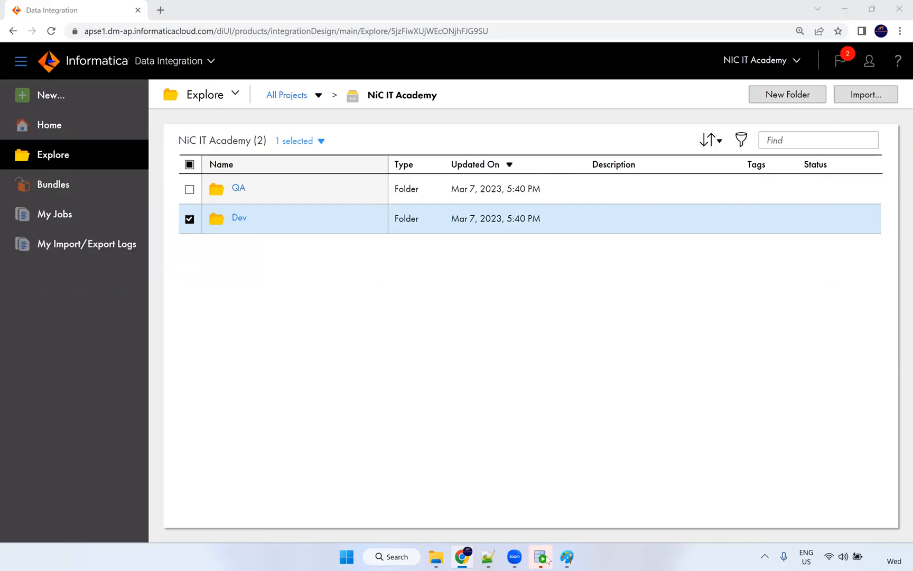
In the Paint sketch, add a red 'Worklet' label below re-usable.
{"action": "key", "text": "alt+Tab"}
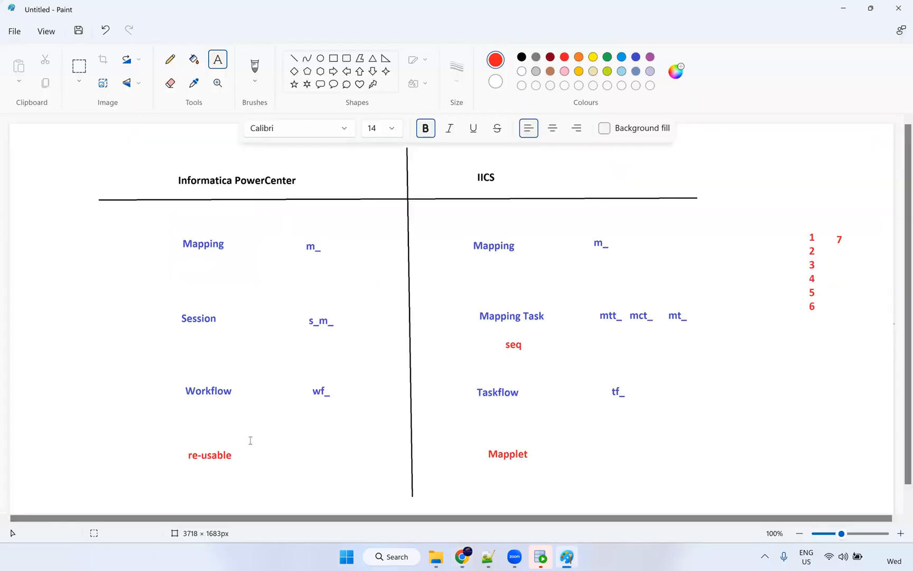
{"action": "left_click", "coordinate": [191, 488]}
{"action": "type", "text": "Worklet"}
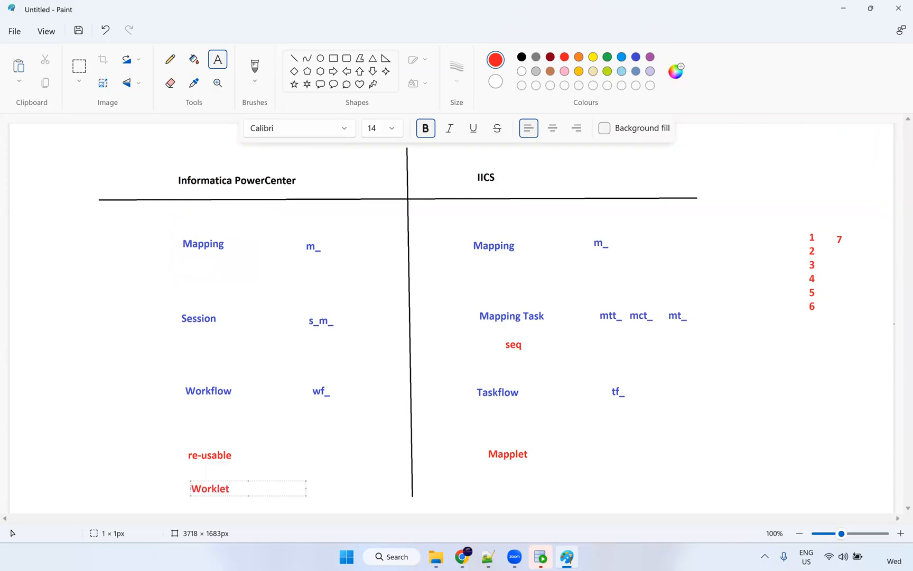
Add a 'taskflow inside taskflow' label below Mapplet, then return to Informatica's folder list.
{"action": "left_click", "coordinate": [492, 486]}
{"action": "type", "text": "wor"}
{"action": "key", "text": "BackSpace"}
{"action": "key", "text": "BackSpace"}
{"action": "key", "text": "BackSpace"}
{"action": "type", "text": "taskfl"}
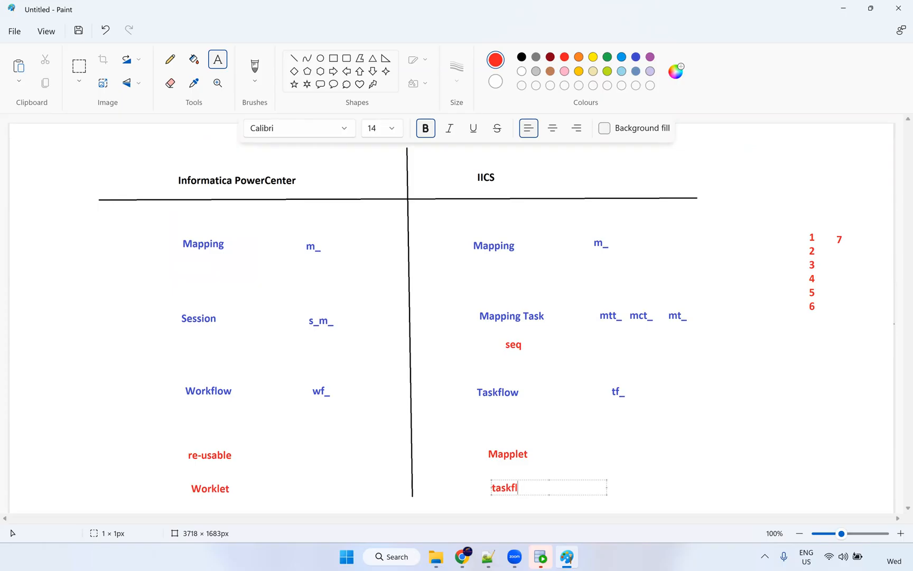
{"action": "type", "text": "ow inside taskflow"}
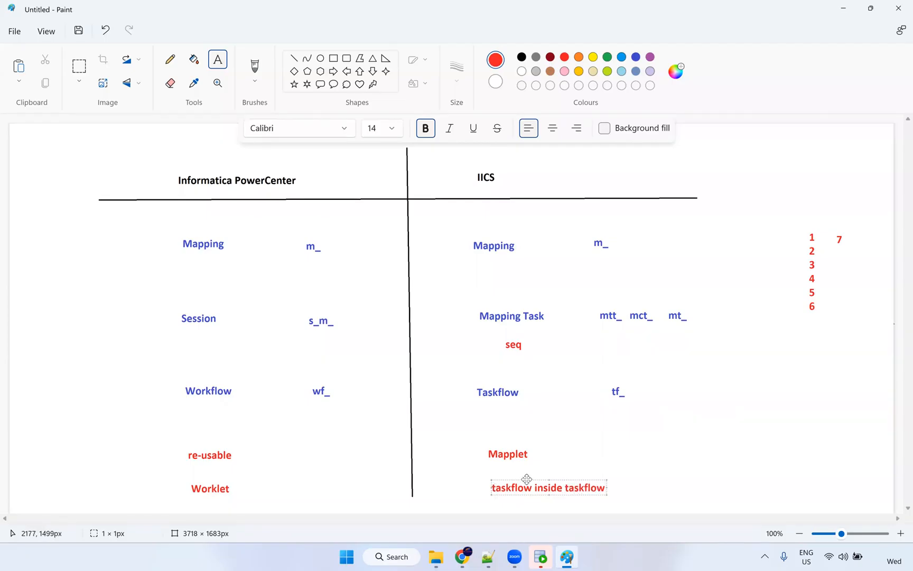
{"action": "left_click_drag", "start_coordinate": [516, 483], "coordinate": [510, 483]}
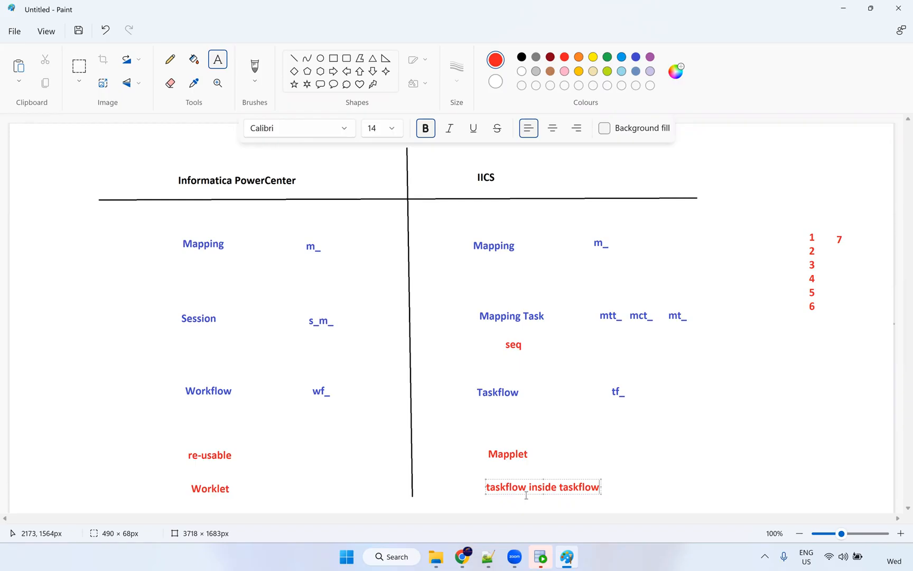
{"action": "left_click_drag", "start_coordinate": [558, 487], "coordinate": [628, 494]}
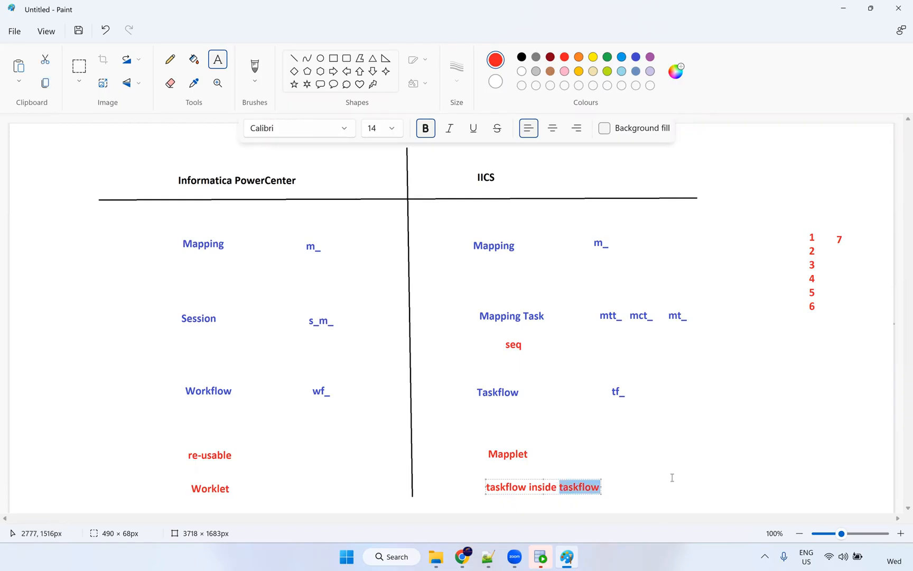
{"action": "left_click", "coordinate": [630, 467]}
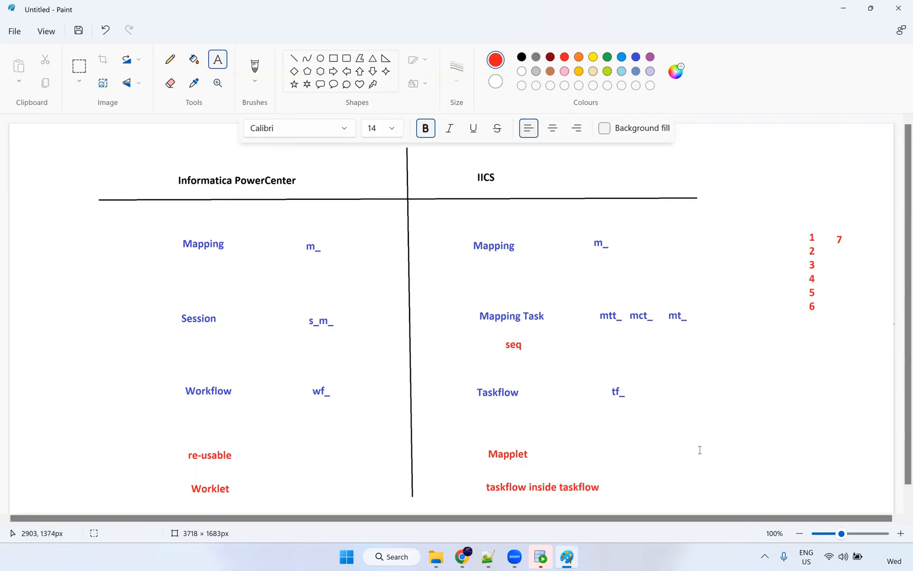
{"action": "key", "text": "alt+Tab"}
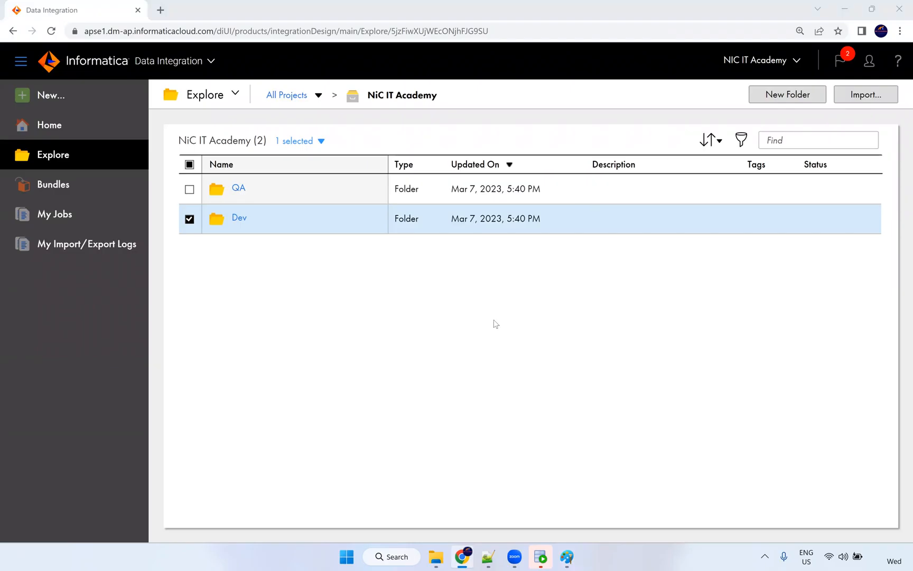
Type a blue 'Stored procedure, SQL' label to the right of the re-usable row.
{"action": "left_click", "coordinate": [567, 556]}
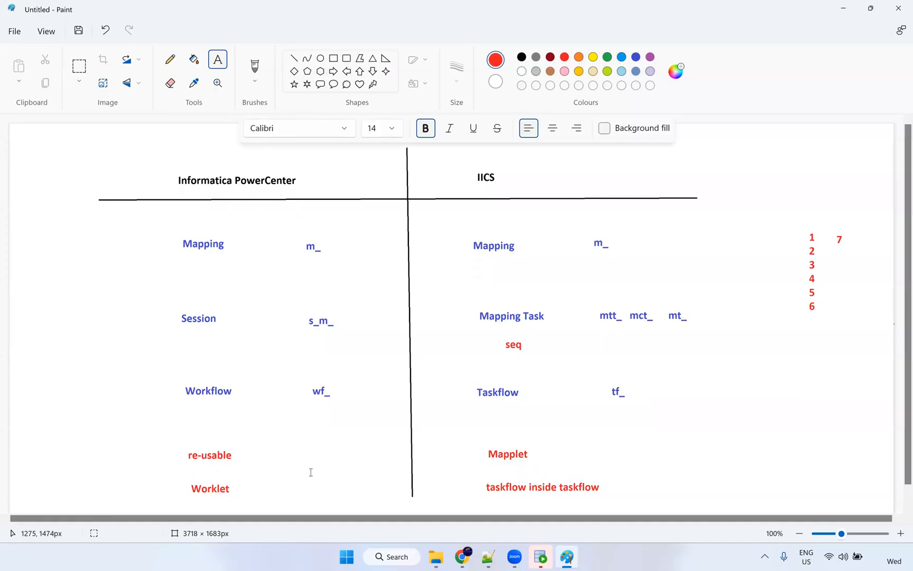
{"action": "left_click", "coordinate": [292, 457]}
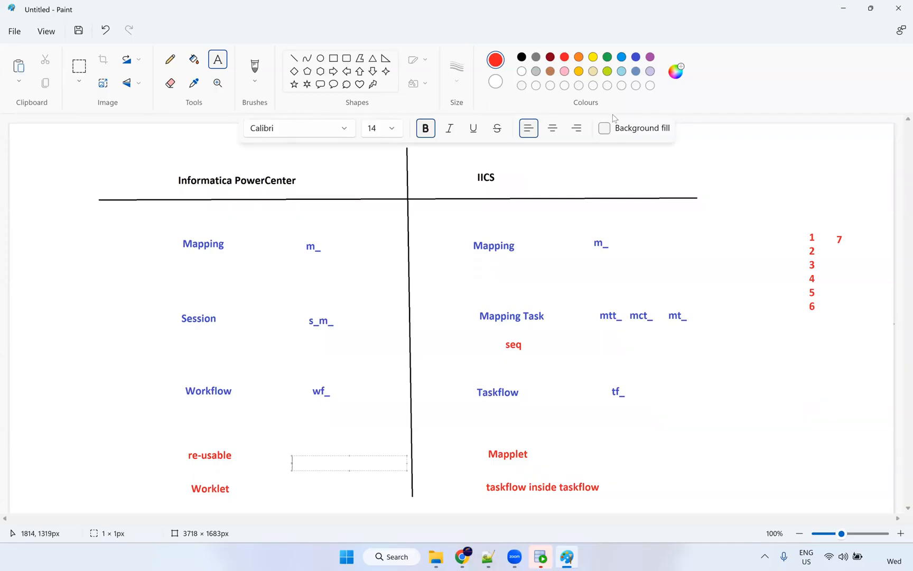
{"action": "left_click", "coordinate": [622, 57]}
{"action": "type", "text": "St"}
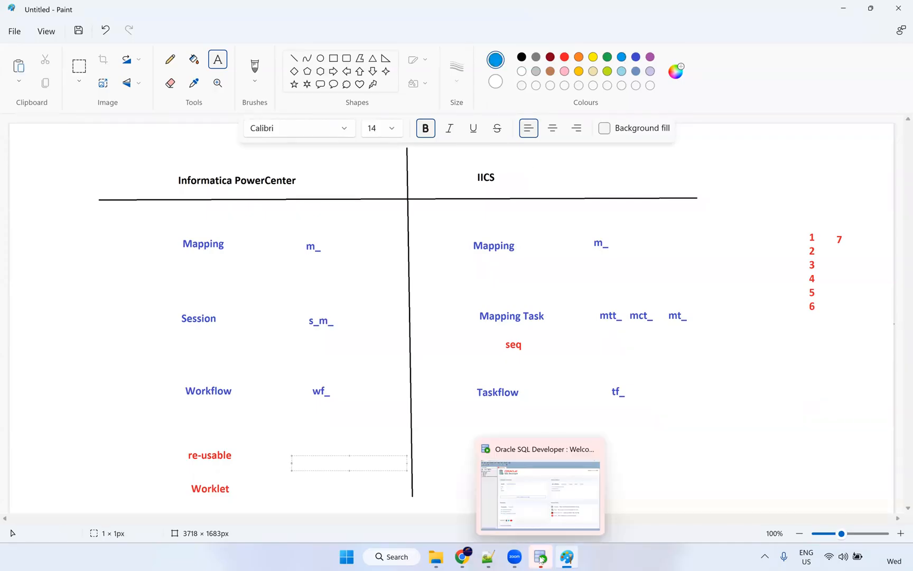
{"action": "type", "text": "ored procedure, SQL"}
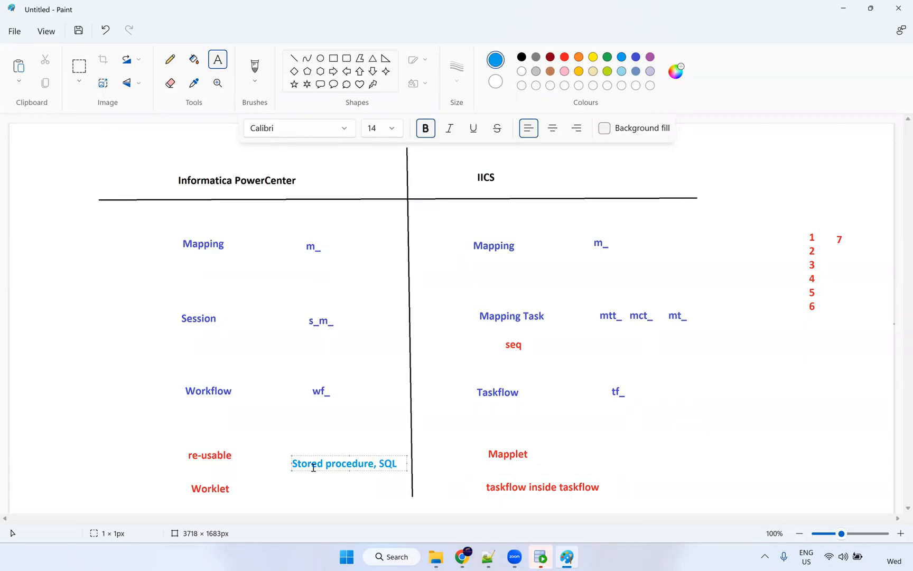
Delete the 'Stored procedure' words from the label, then undo to restore them.
{"action": "left_click_drag", "start_coordinate": [293, 463], "coordinate": [376, 464]}
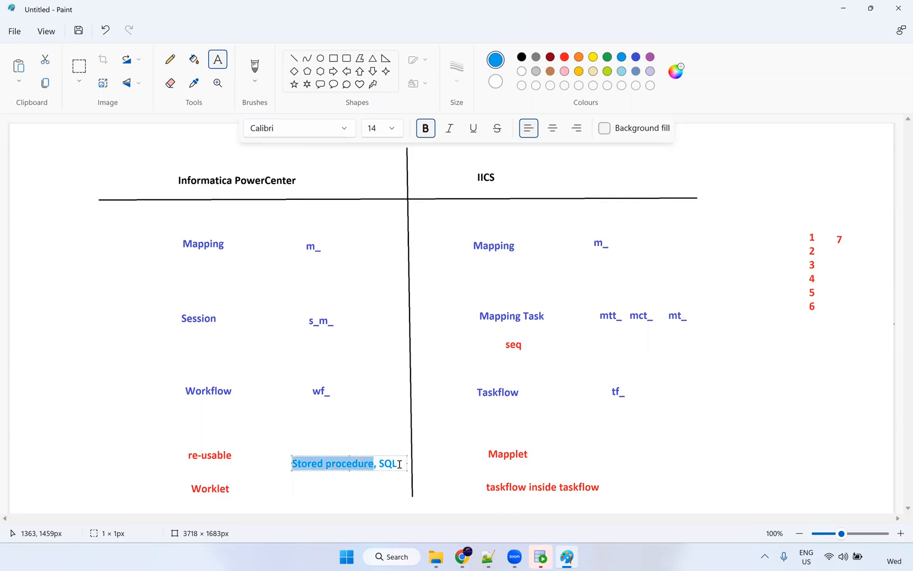
{"action": "key", "text": "Delete"}
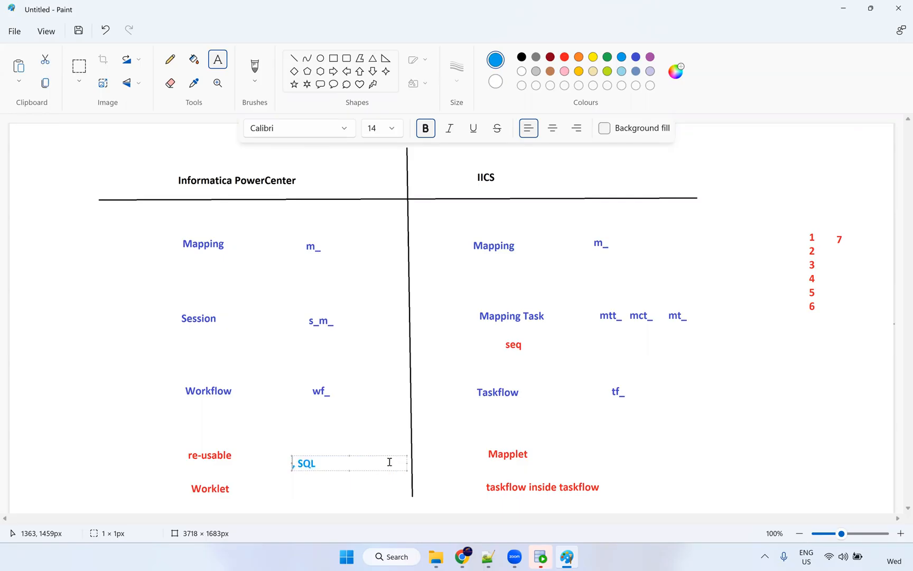
{"action": "key", "text": "ctrl+z"}
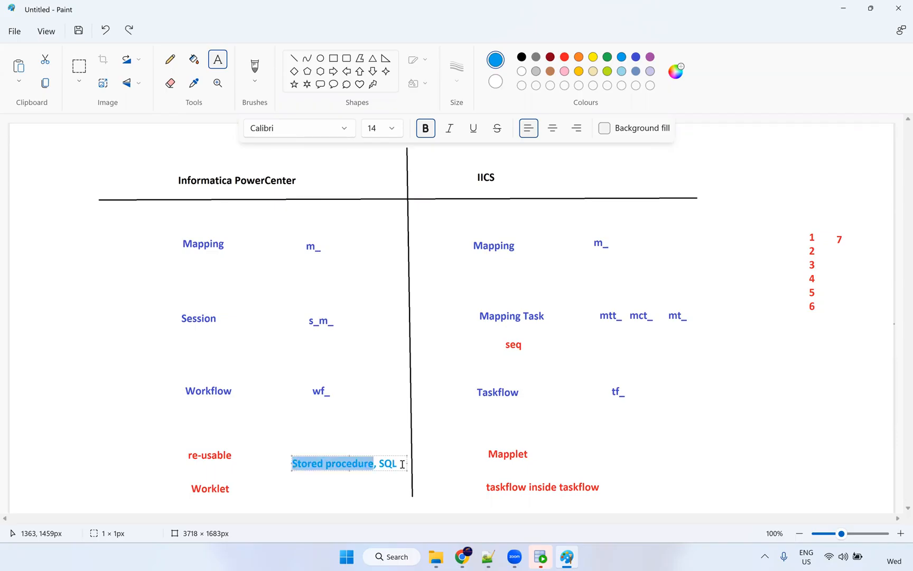
Paste the label beside Mapplet as 'Stored procedure----> SQL', widened to fit one line.
{"action": "left_click_drag", "start_coordinate": [407, 455], "coordinate": [288, 455]}
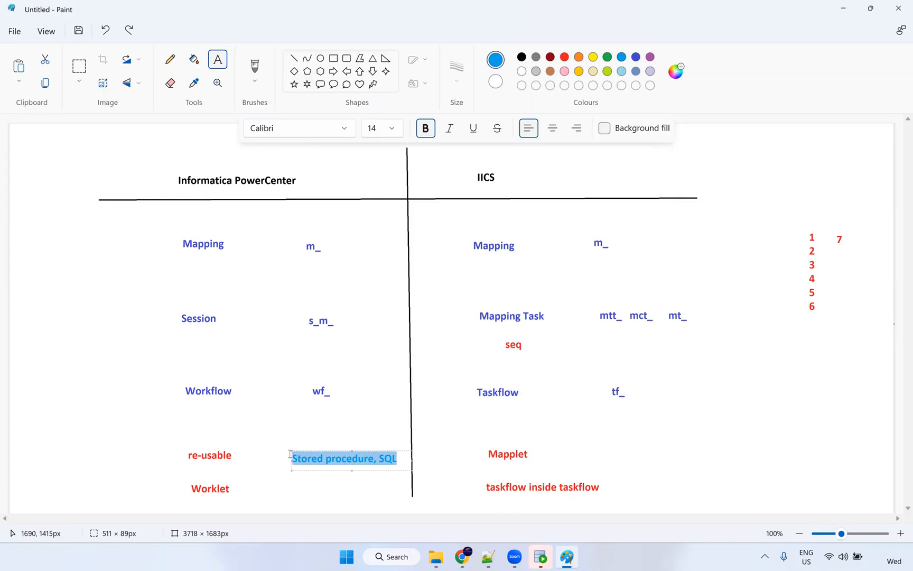
{"action": "left_click", "coordinate": [646, 461]}
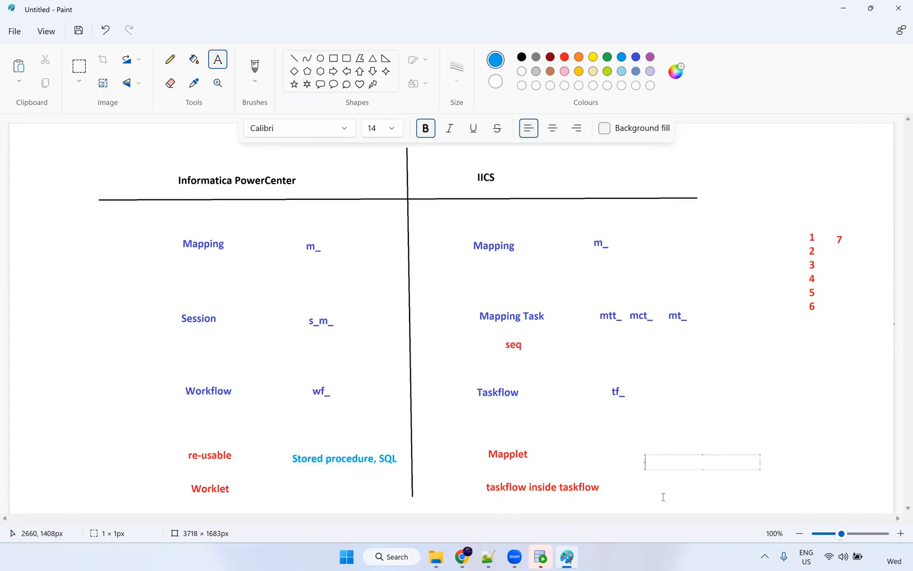
{"action": "key", "text": "ctrl+v"}
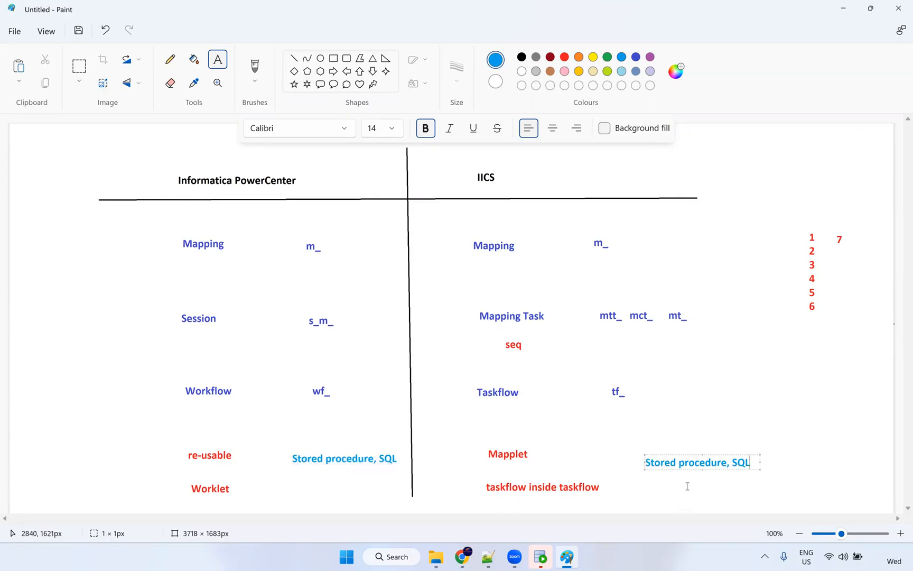
{"action": "left_click_drag", "start_coordinate": [731, 463], "coordinate": [727, 464]}
{"action": "type", "text": "---->"}
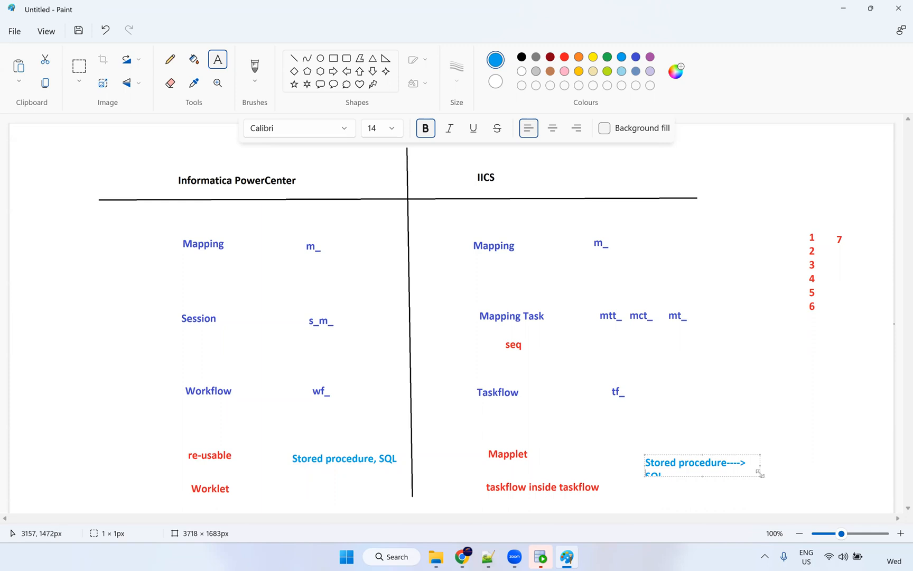
{"action": "left_click_drag", "start_coordinate": [760, 473], "coordinate": [816, 478]}
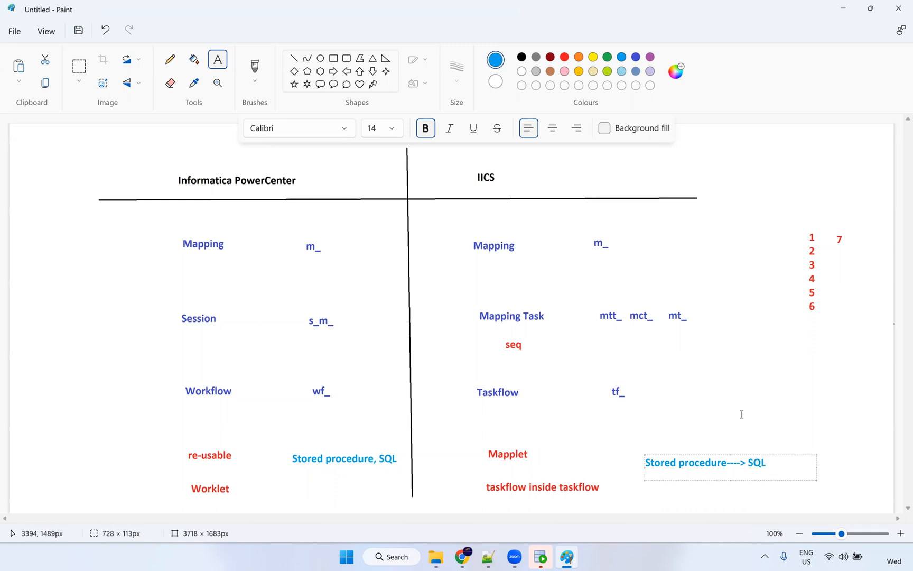
{"action": "left_click", "coordinate": [742, 415]}
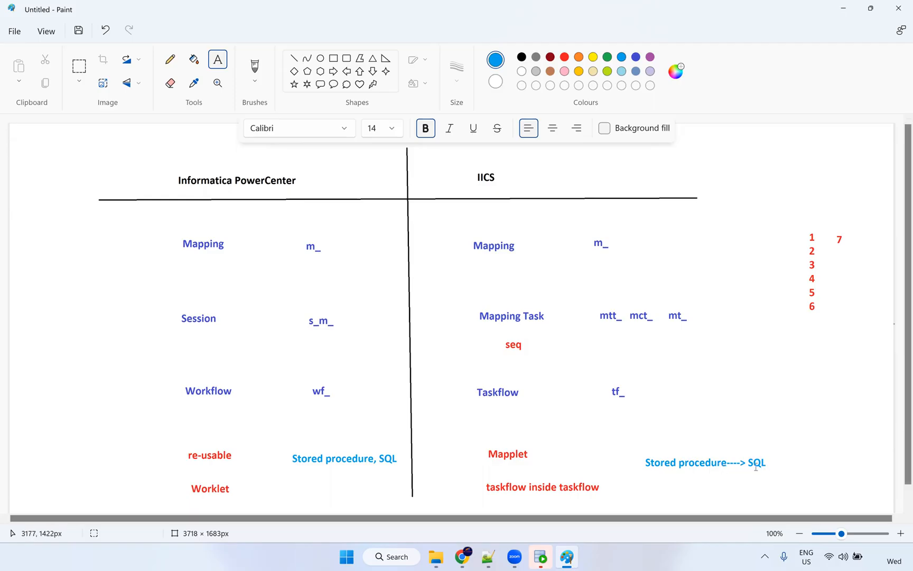
{"action": "left_click", "coordinate": [170, 61]}
Draw a red bracket around SQL in the IICS column.
{"action": "left_click", "coordinate": [565, 57]}
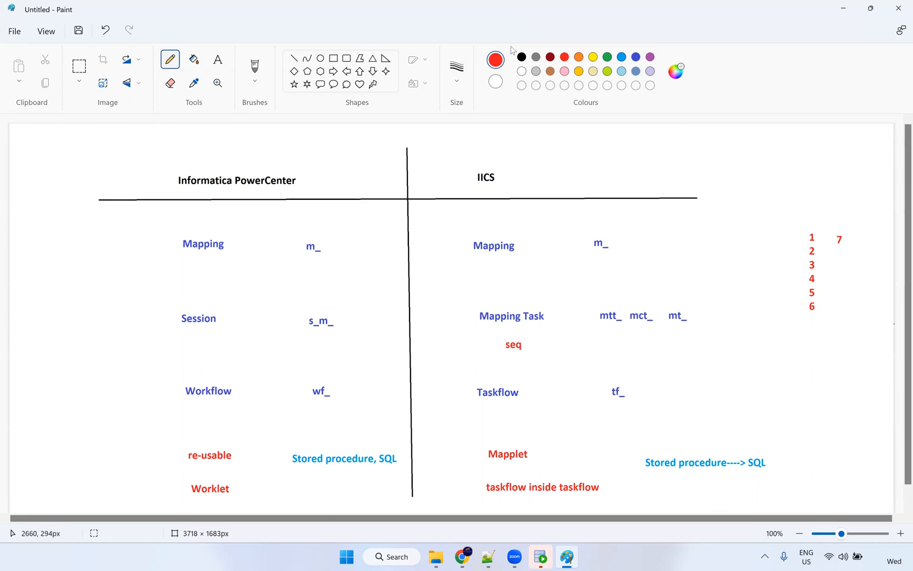
{"action": "mouse_move", "coordinate": [743, 438]}
{"action": "left_mouse_down"}
{"action": "mouse_move", "coordinate": [745, 476]}
{"action": "mouse_move", "coordinate": [756, 478]}
{"action": "mouse_move", "coordinate": [768, 442]}
{"action": "left_mouse_up"}
{"action": "key", "text": "alt+Tab"}
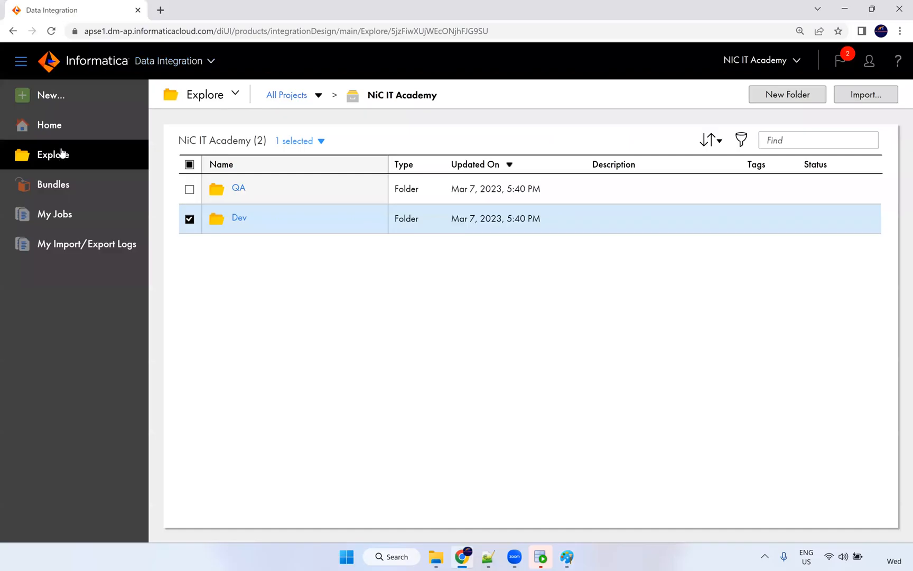
Switch to the Application Integration service using the header's service switcher.
{"action": "left_click", "coordinate": [197, 62]}
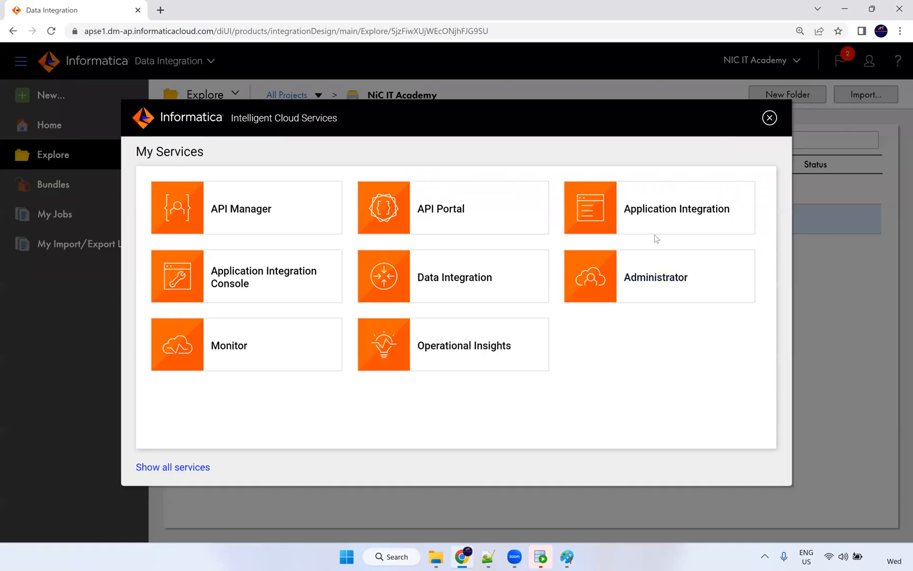
{"action": "left_click", "coordinate": [663, 221]}
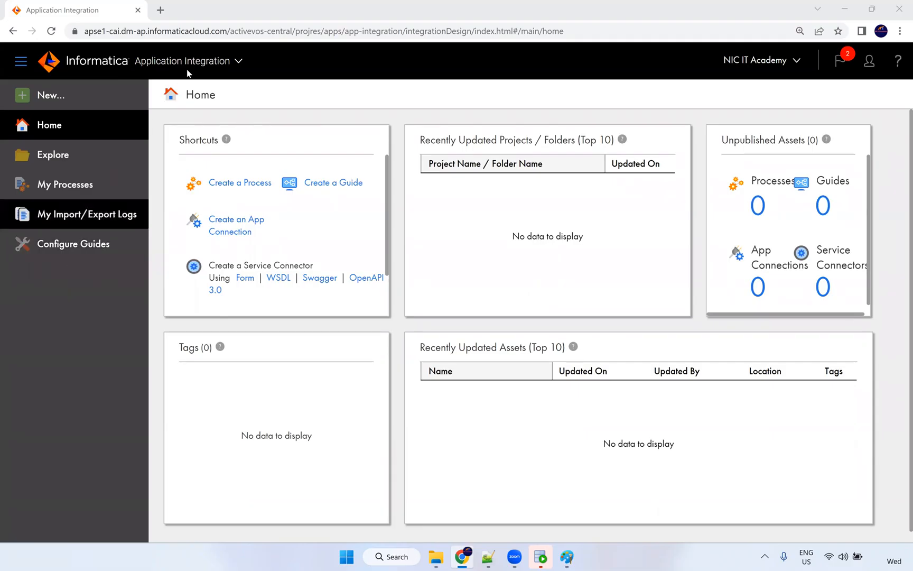
Switch back to Data Integration, showing 3 projects, 4 folders and 7 assets.
{"action": "left_click", "coordinate": [202, 64]}
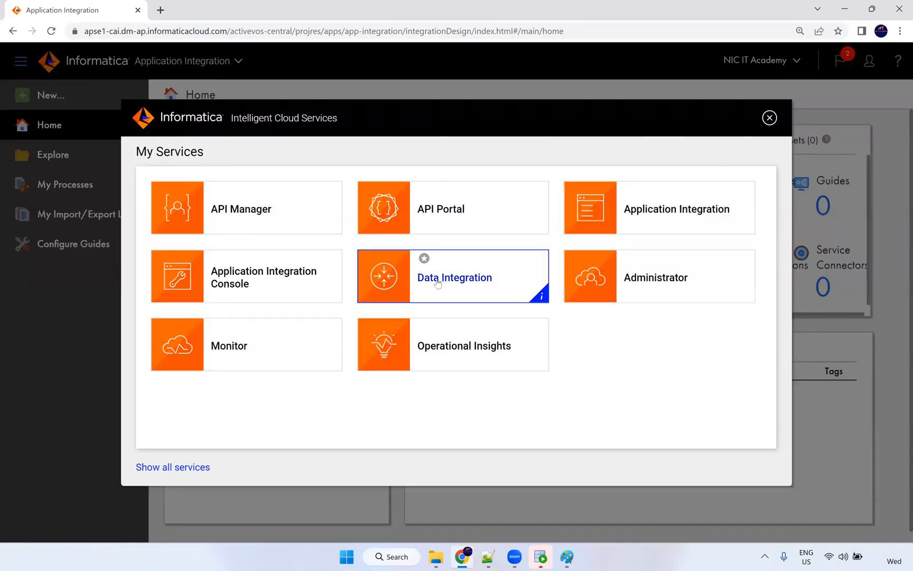
{"action": "left_click", "coordinate": [502, 291]}
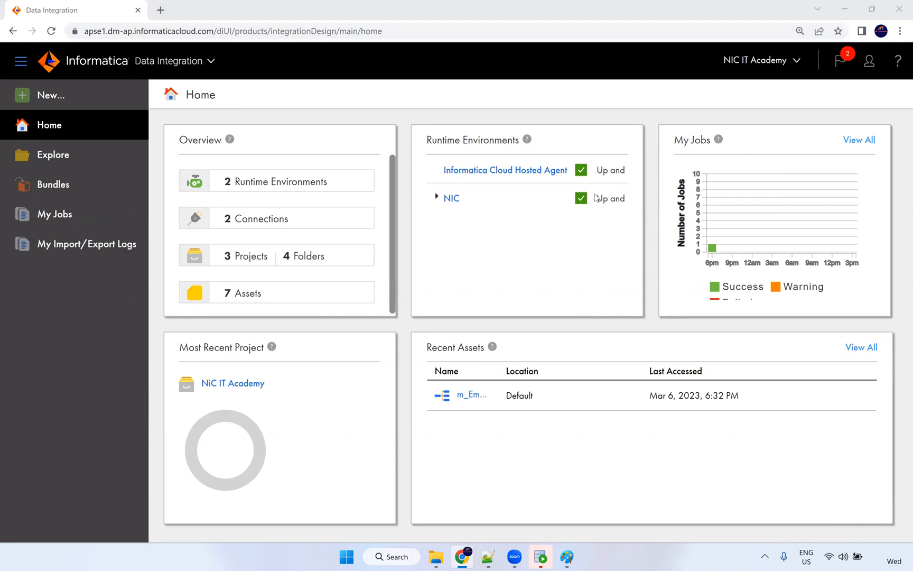
Choose PowerCenter Task from the New Asset task types.
{"action": "left_click", "coordinate": [292, 291]}
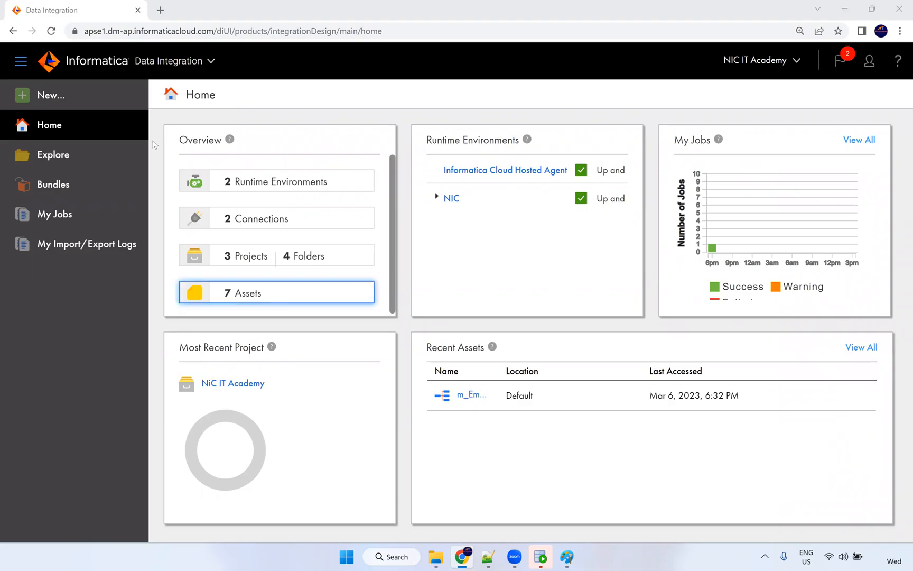
{"action": "left_click", "coordinate": [73, 101]}
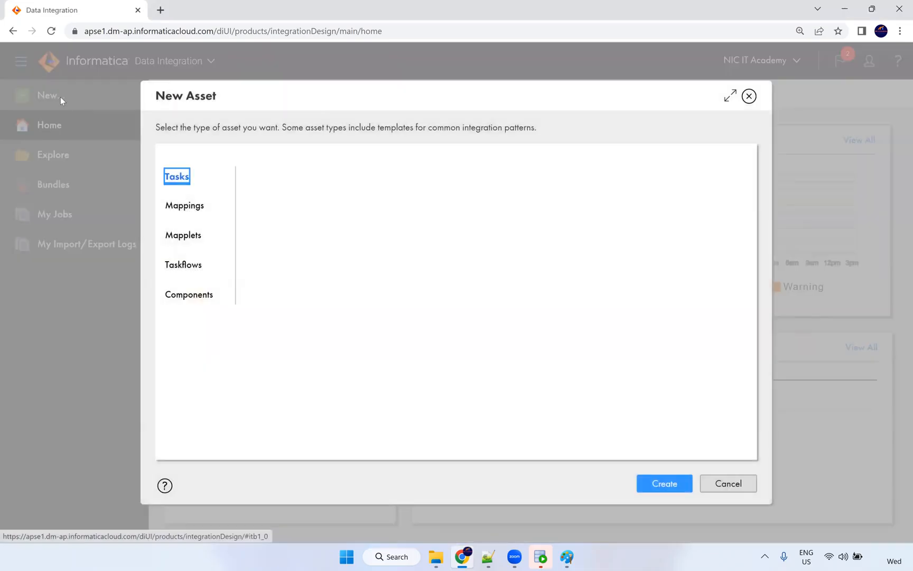
{"action": "scroll", "coordinate": [383, 259], "scroll_direction": "down", "scroll_amount": 3}
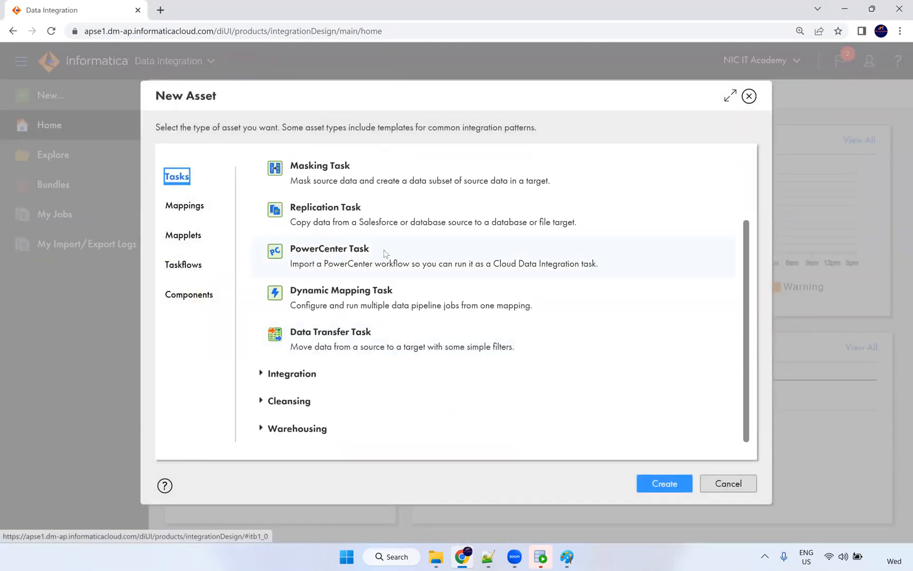
{"action": "triple_click", "coordinate": [288, 249]}
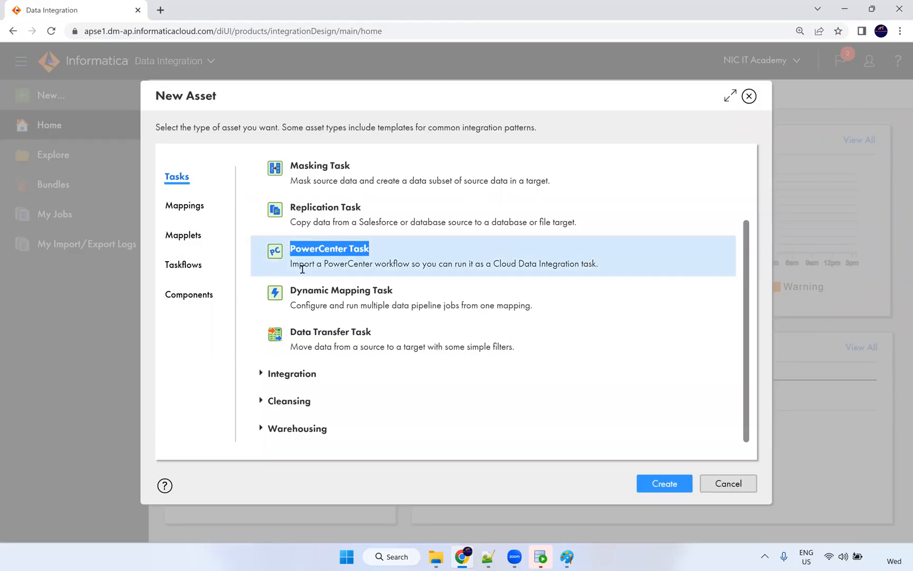
Highlight the PowerCenter Task description about importing PowerCenter workflows.
{"action": "left_click_drag", "start_coordinate": [407, 266], "coordinate": [295, 265]}
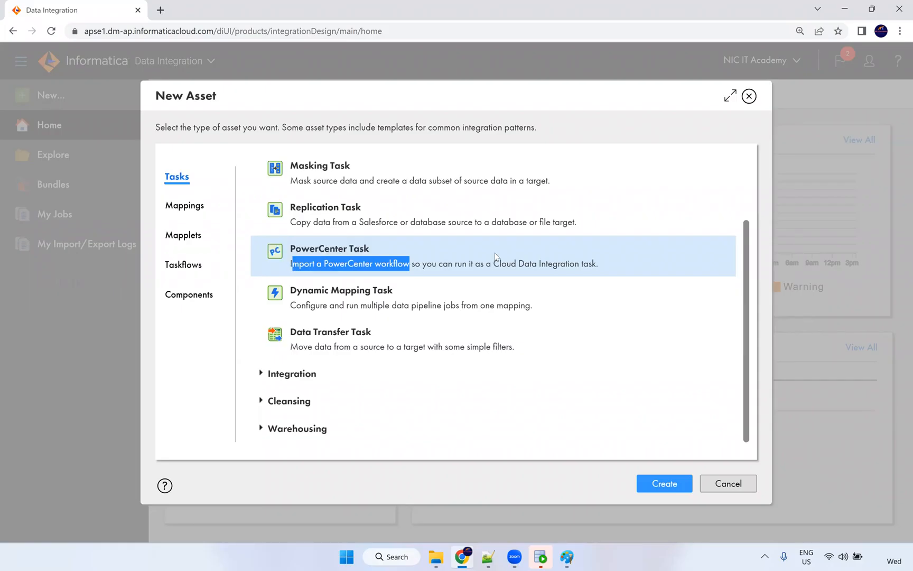
{"action": "left_click_drag", "start_coordinate": [492, 263], "coordinate": [598, 258]}
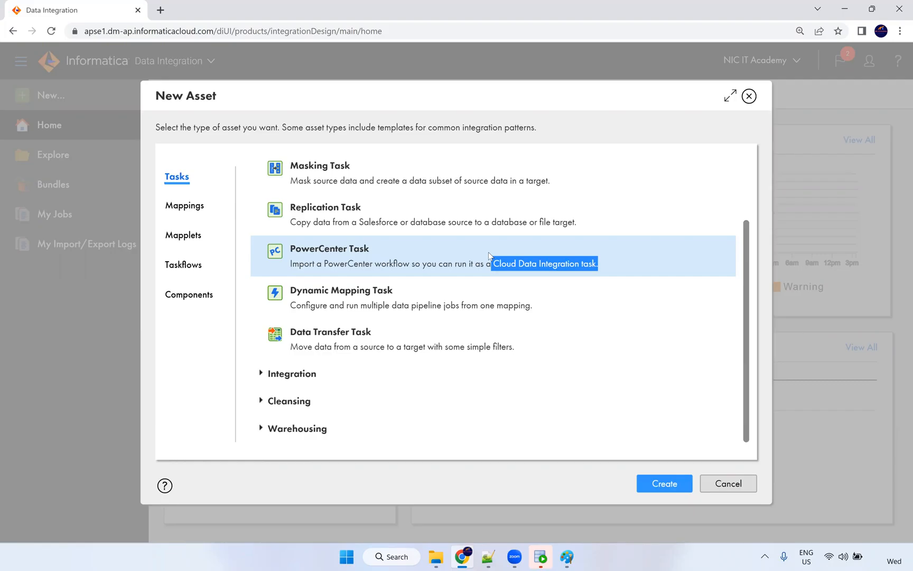
{"action": "key", "text": "alt+Tab"}
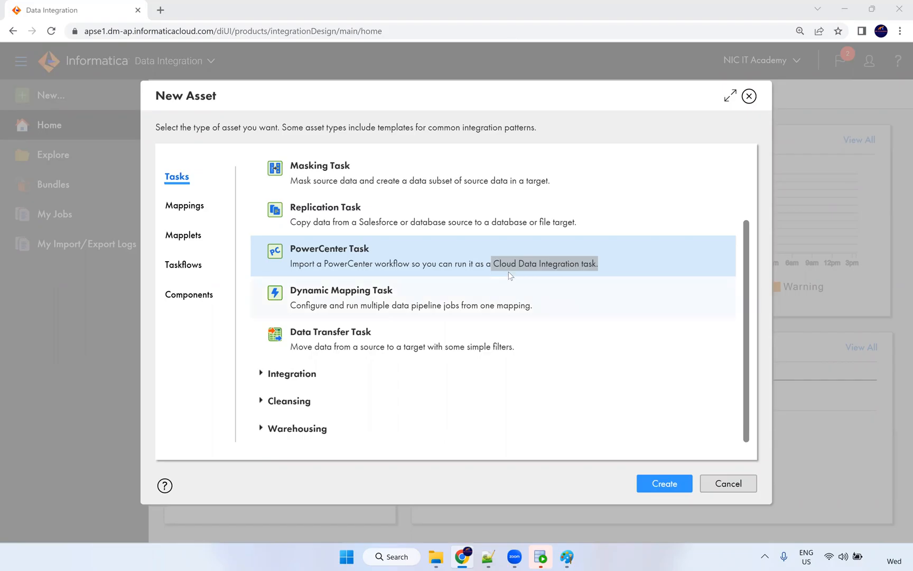
{"action": "left_click", "coordinate": [594, 264]}
{"action": "left_click_drag", "start_coordinate": [592, 264], "coordinate": [338, 245]}
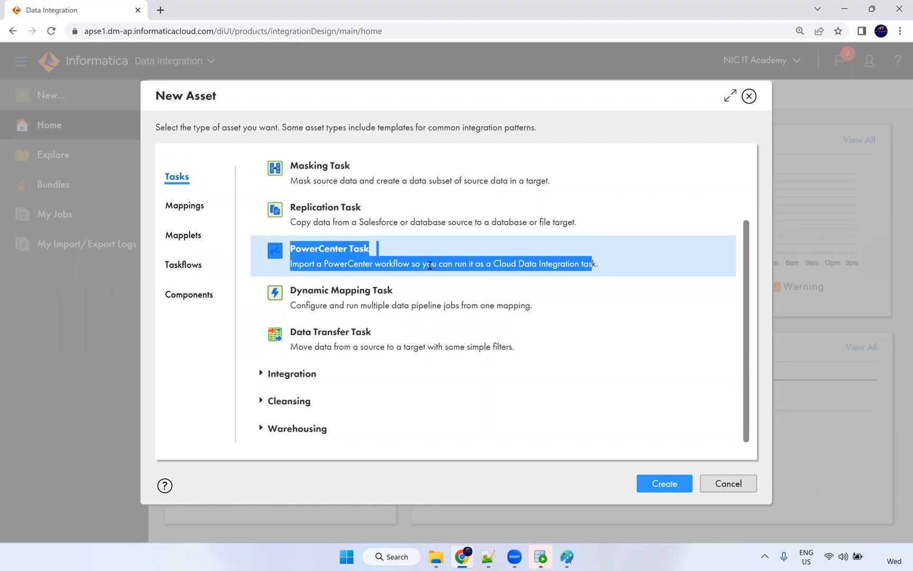
{"action": "left_click", "coordinate": [407, 265]}
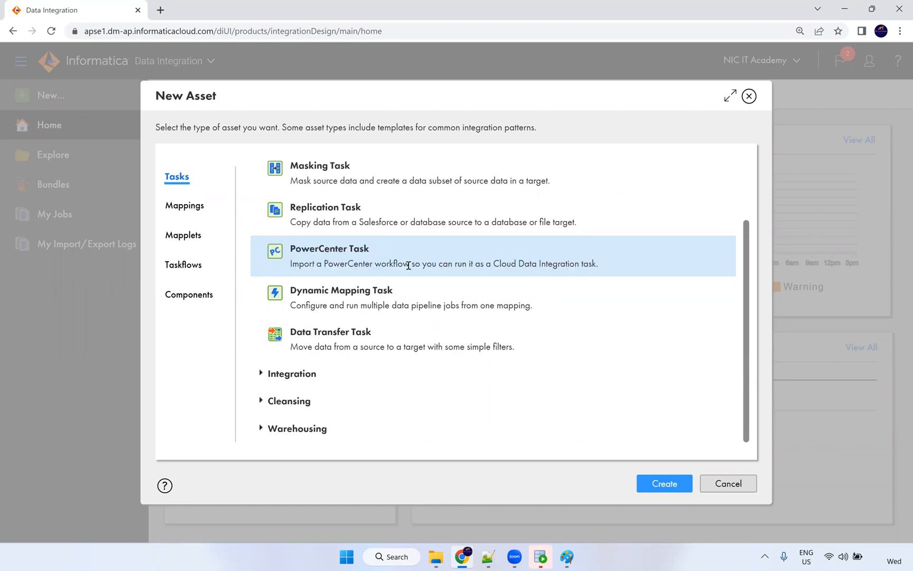
{"action": "left_click_drag", "start_coordinate": [606, 275], "coordinate": [379, 254]}
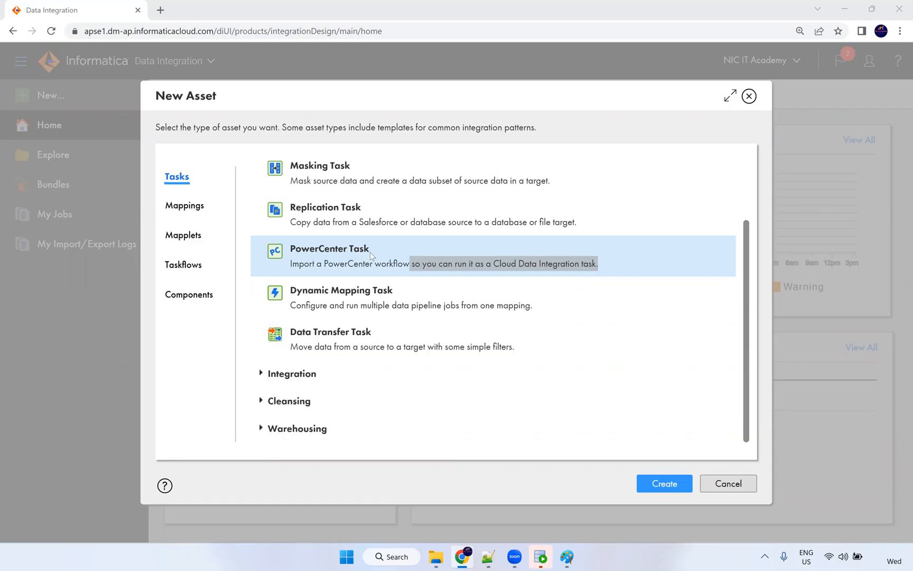
{"action": "left_click", "coordinate": [306, 252]}
{"action": "left_click_drag", "start_coordinate": [345, 249], "coordinate": [372, 252]}
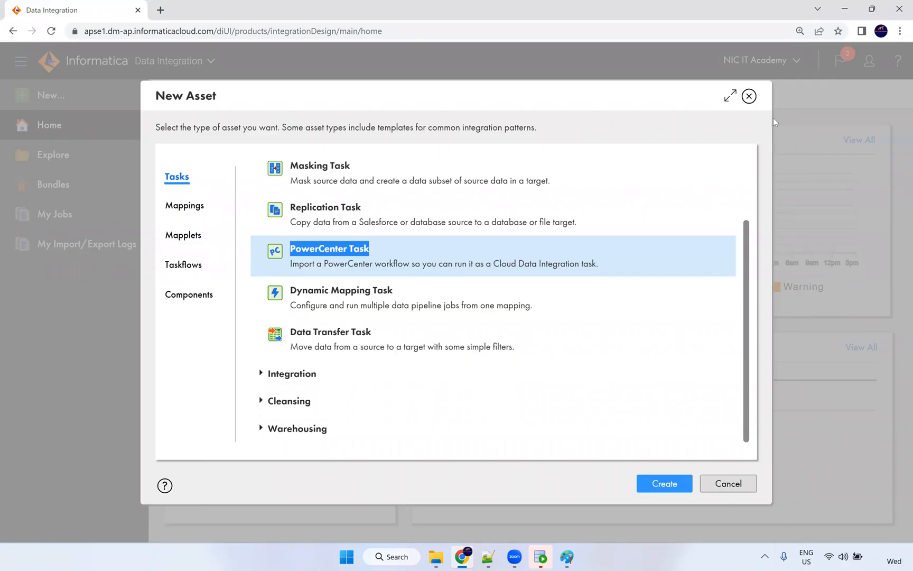
{"action": "left_click", "coordinate": [750, 99]}
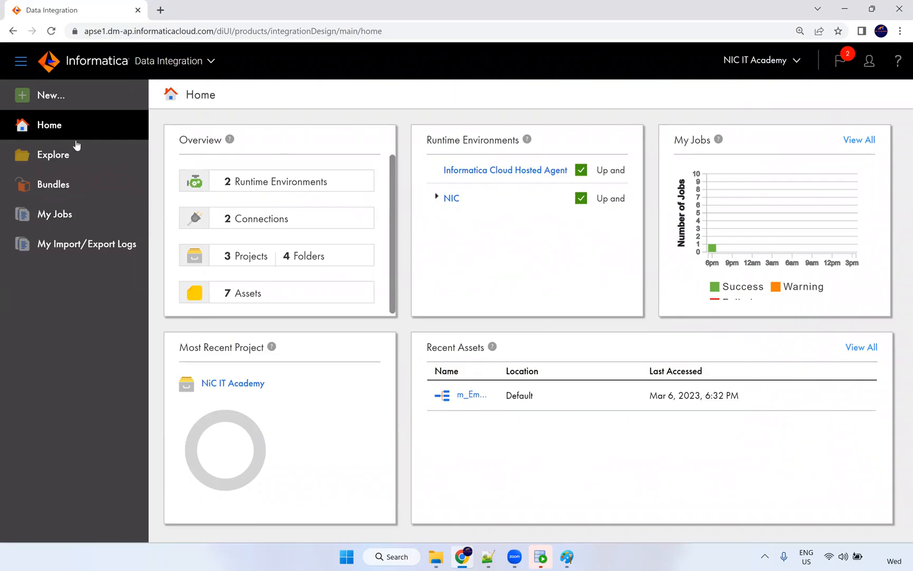
{"action": "left_click", "coordinate": [72, 104]}
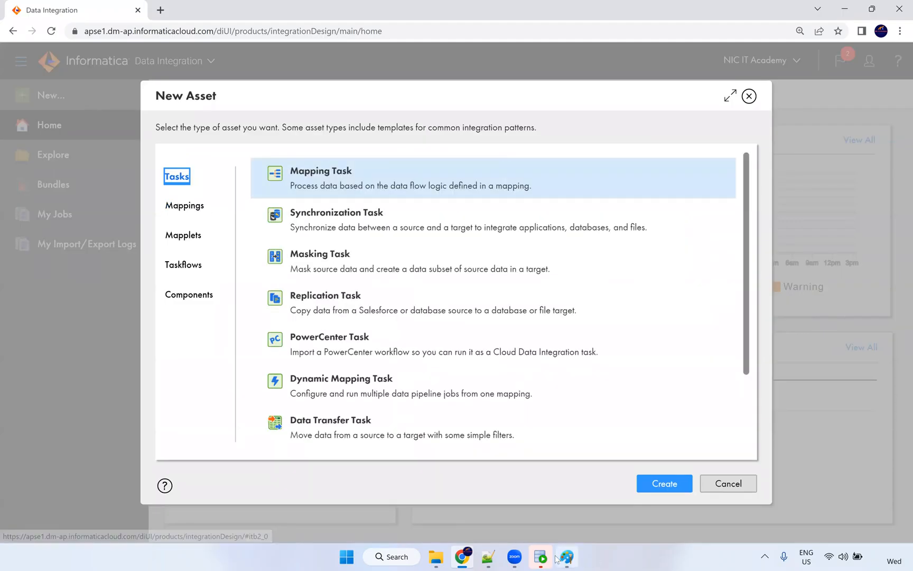
Close the SQL Developer welcome page and log in to the HR connection.
{"action": "left_click", "coordinate": [539, 557]}
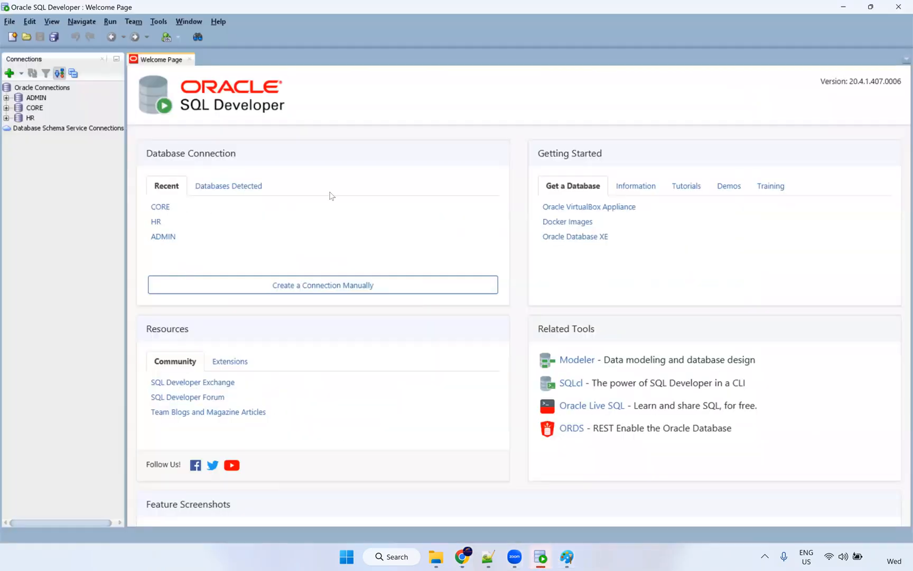
{"action": "left_click", "coordinate": [190, 60]}
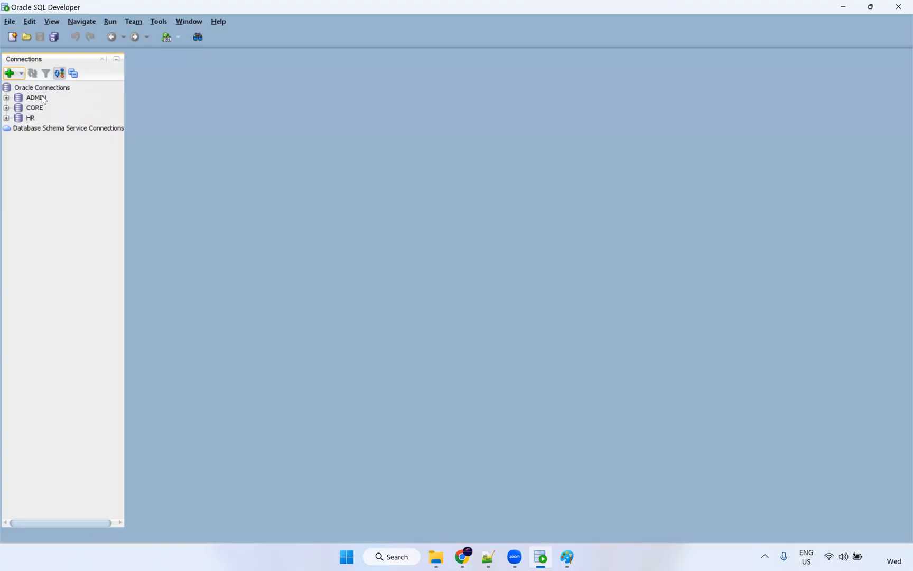
{"action": "left_click", "coordinate": [5, 117]}
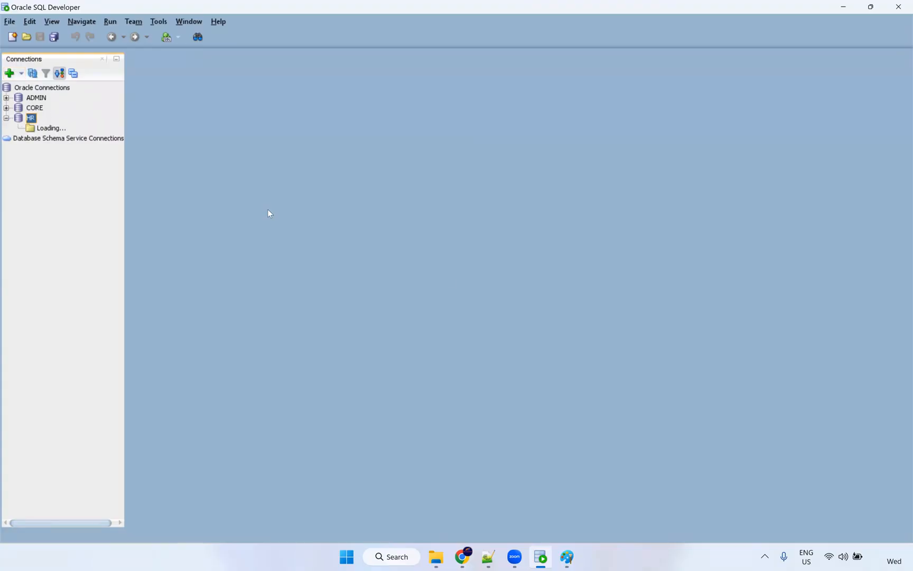
{"action": "left_click", "coordinate": [450, 292]}
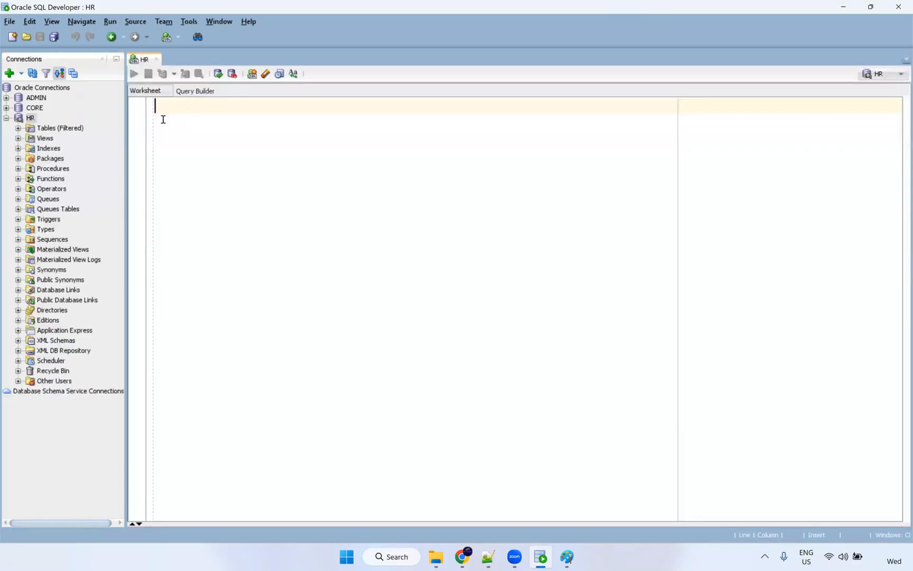
Run 'select * from employees;', open the result grid's context menu, then return to Paint.
{"action": "type", "text": "select"}
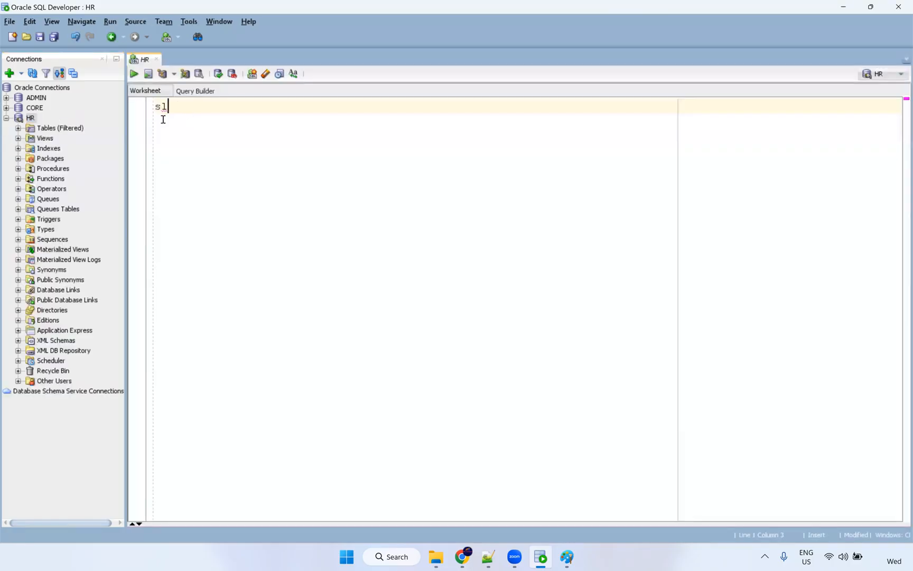
{"action": "type", "text": " * from employees;"}
{"action": "key", "text": "ctrl+Return"}
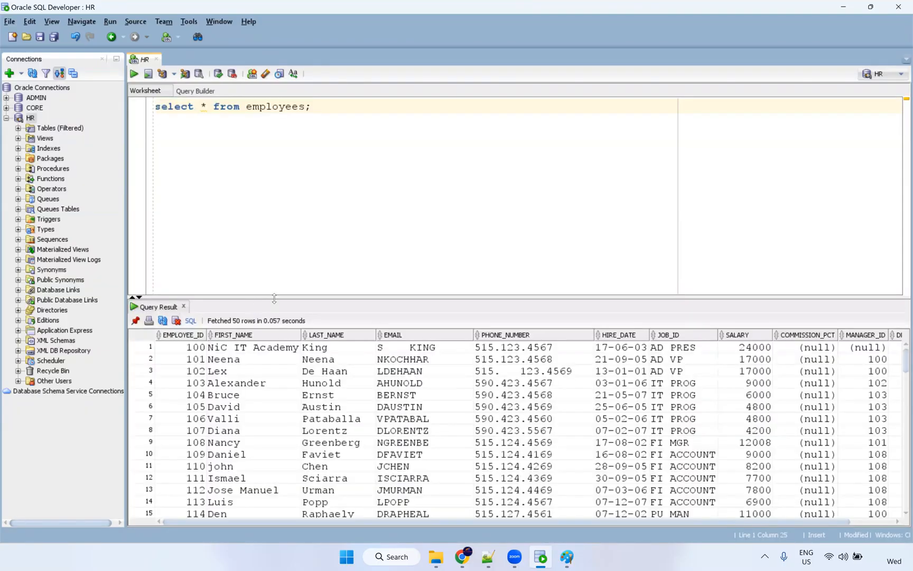
{"action": "left_click_drag", "start_coordinate": [273, 295], "coordinate": [316, 341]}
{"action": "right_click", "coordinate": [312, 342]}
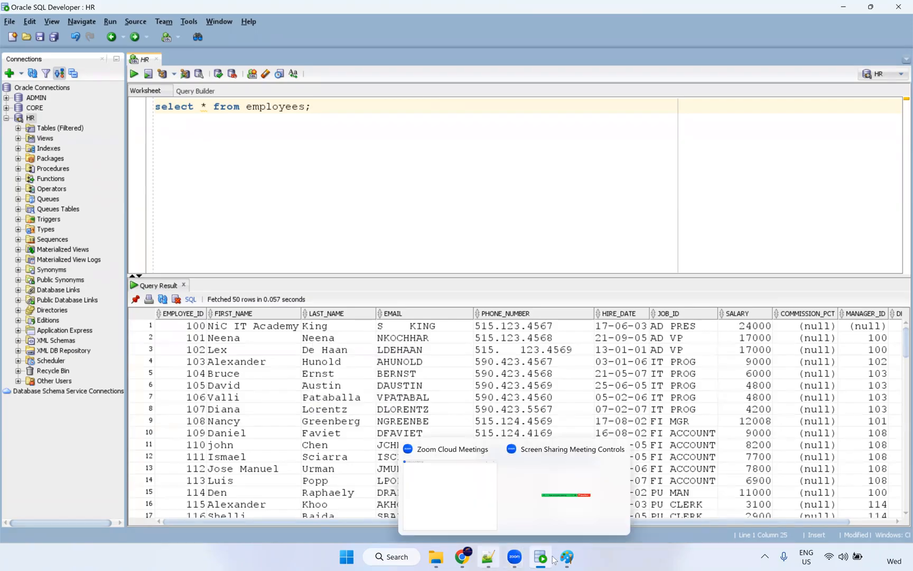
{"action": "left_click", "coordinate": [571, 559]}
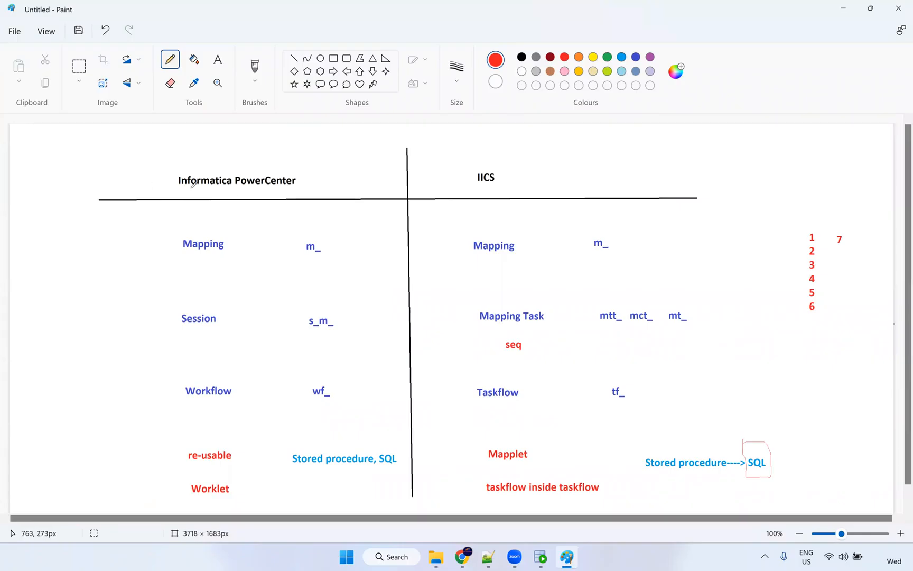
Save the comparison drawing as iics_vs_IPC.png and start a new blank canvas.
{"action": "left_click", "coordinate": [20, 38]}
{"action": "left_click", "coordinate": [56, 109]}
{"action": "type", "text": "ii"}
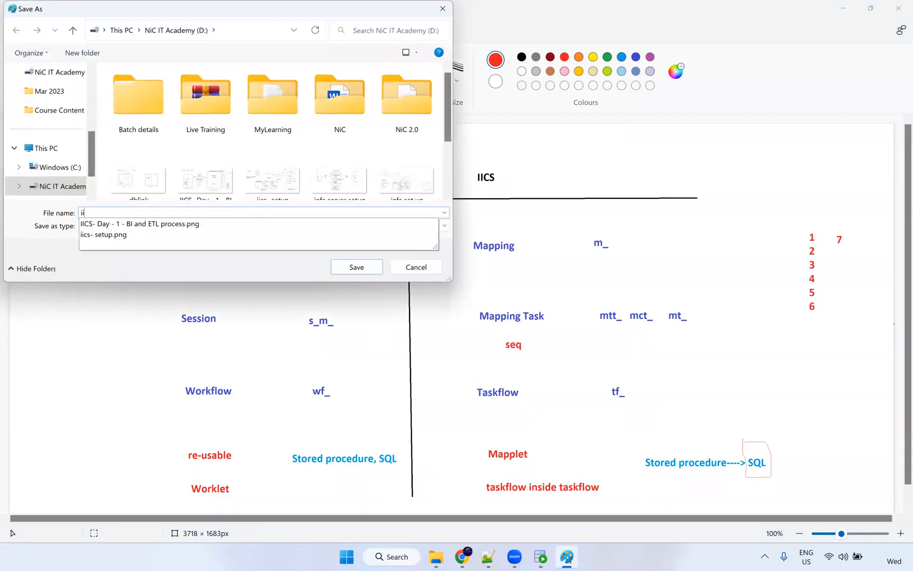
{"action": "type", "text": "cs_vs_IPC"}
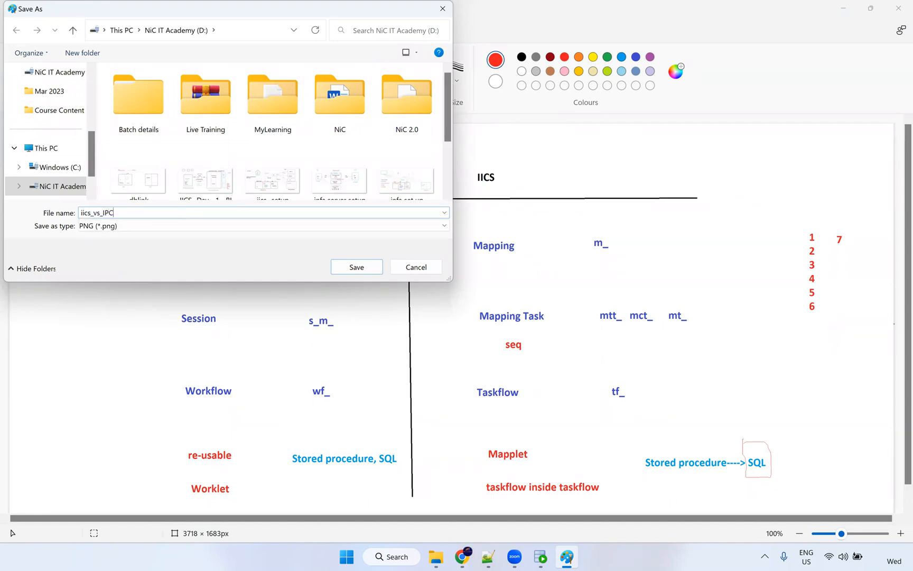
{"action": "key", "text": "Return"}
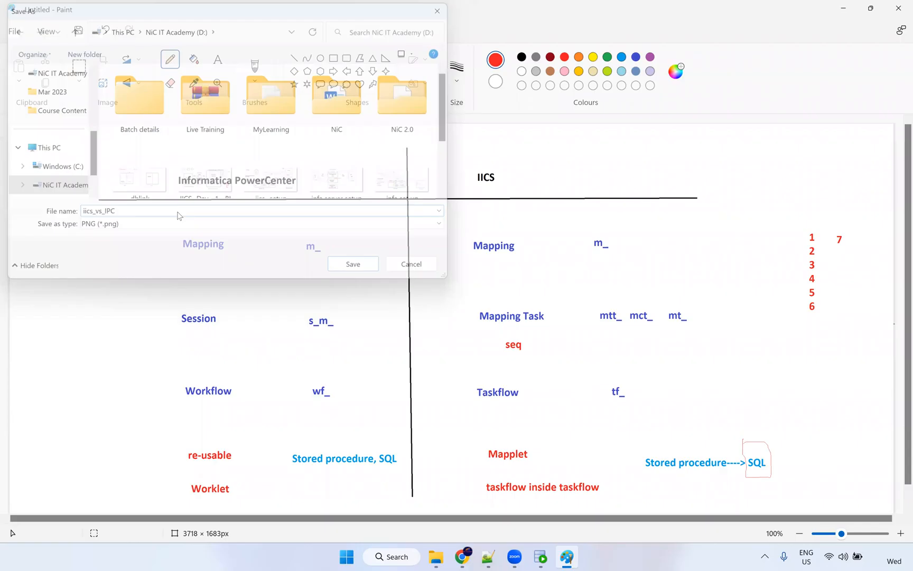
{"action": "left_click", "coordinate": [12, 31]}
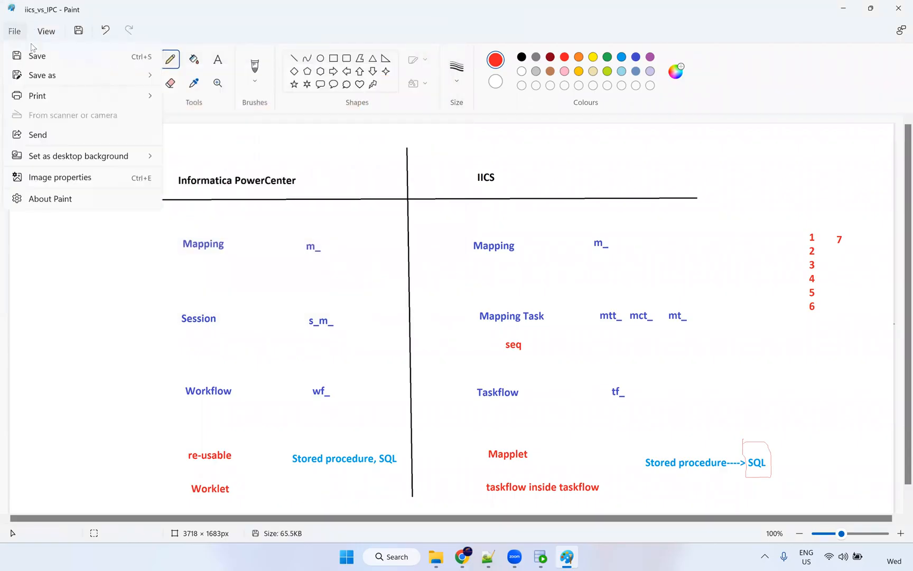
{"action": "left_click", "coordinate": [31, 53]}
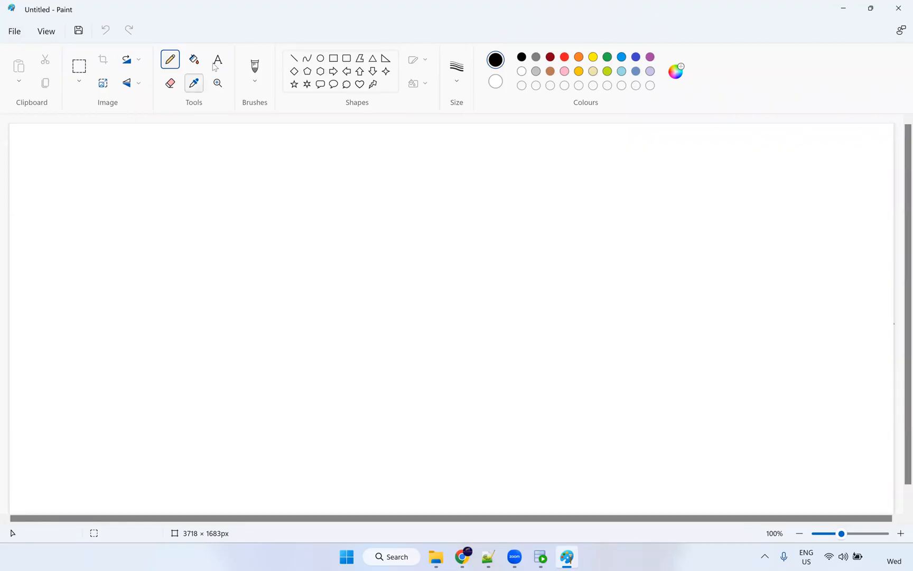
Draw a pentagon, a tall rounded rectangle, and a small rounded box between them.
{"action": "left_click", "coordinate": [346, 58]}
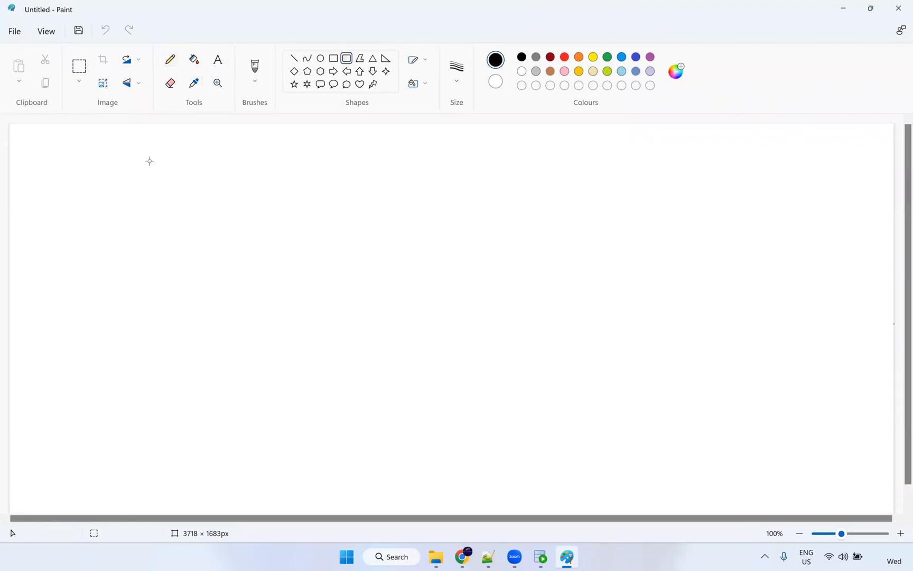
{"action": "left_click", "coordinate": [307, 70]}
{"action": "left_click_drag", "start_coordinate": [104, 198], "coordinate": [195, 300]}
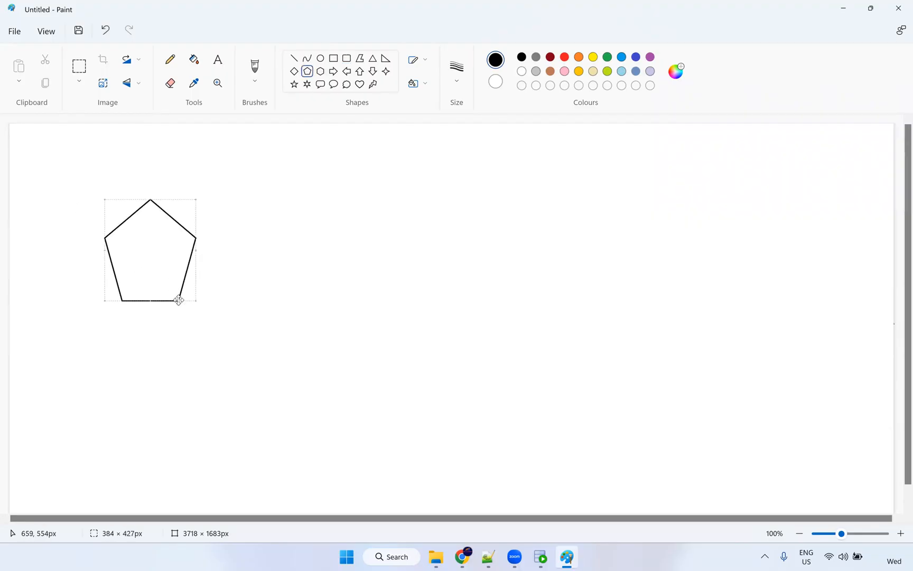
{"action": "left_click_drag", "start_coordinate": [192, 292], "coordinate": [188, 284]}
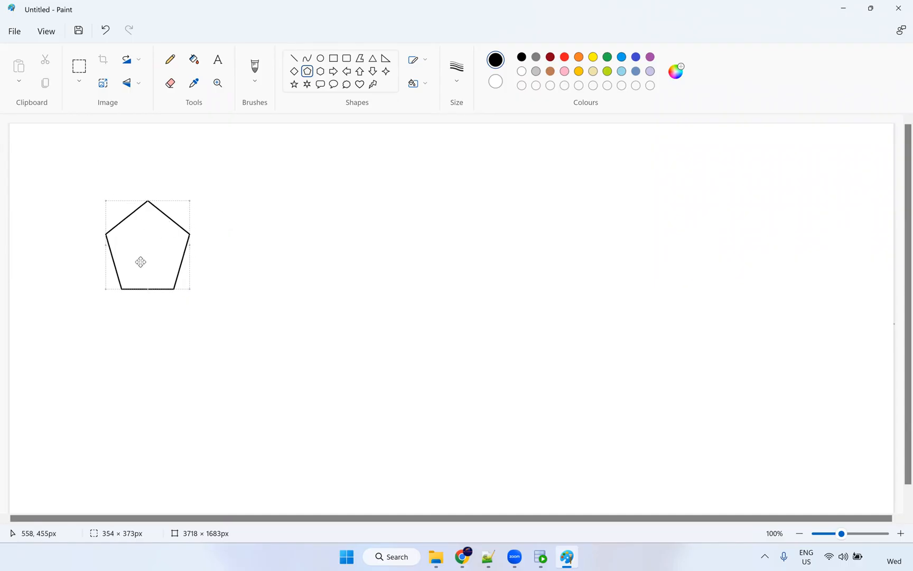
{"action": "left_click", "coordinate": [294, 270]}
{"action": "left_click", "coordinate": [346, 59]}
{"action": "left_click_drag", "start_coordinate": [443, 194], "coordinate": [543, 312]}
{"action": "left_click", "coordinate": [299, 267]}
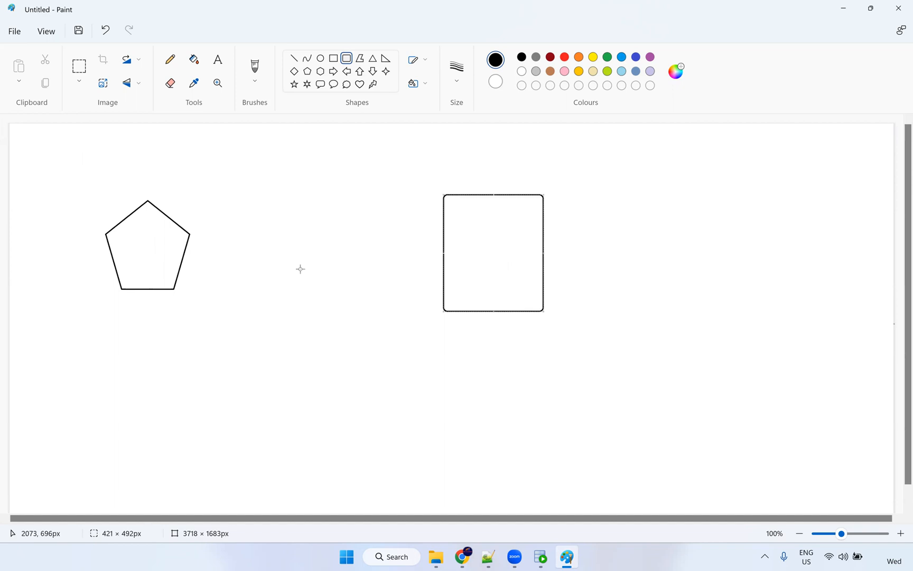
{"action": "left_click", "coordinate": [170, 59]}
{"action": "left_click", "coordinate": [347, 58]}
{"action": "mouse_move", "coordinate": [270, 237]}
{"action": "left_mouse_down"}
{"action": "mouse_move", "coordinate": [298, 262]}
{"action": "mouse_move", "coordinate": [342, 278]}
{"action": "left_mouse_up"}
{"action": "left_click", "coordinate": [236, 264]}
Label the pentagon FF and list csv, txt, excel, json, xml beneath it.
{"action": "left_click", "coordinate": [217, 59]}
{"action": "left_click", "coordinate": [135, 245]}
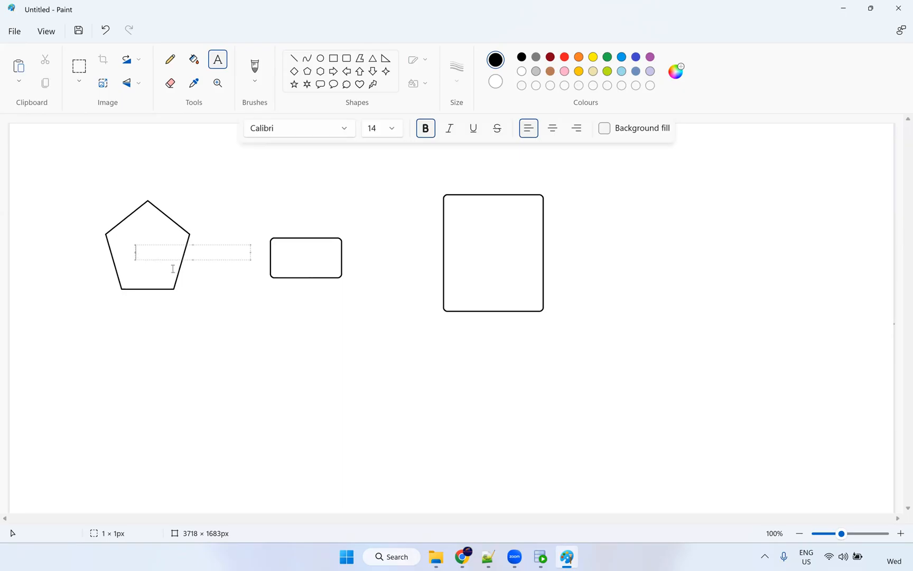
{"action": "type", "text": "FF"}
{"action": "left_click", "coordinate": [131, 308]}
{"action": "type", "text": "CSV"}
{"action": "key", "text": "Return"}
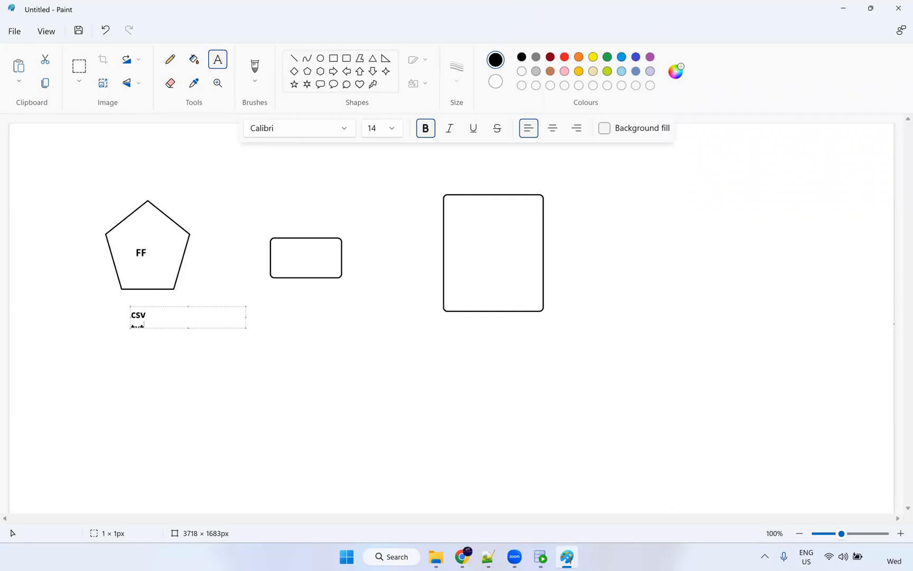
{"action": "type", "text": "excel"}
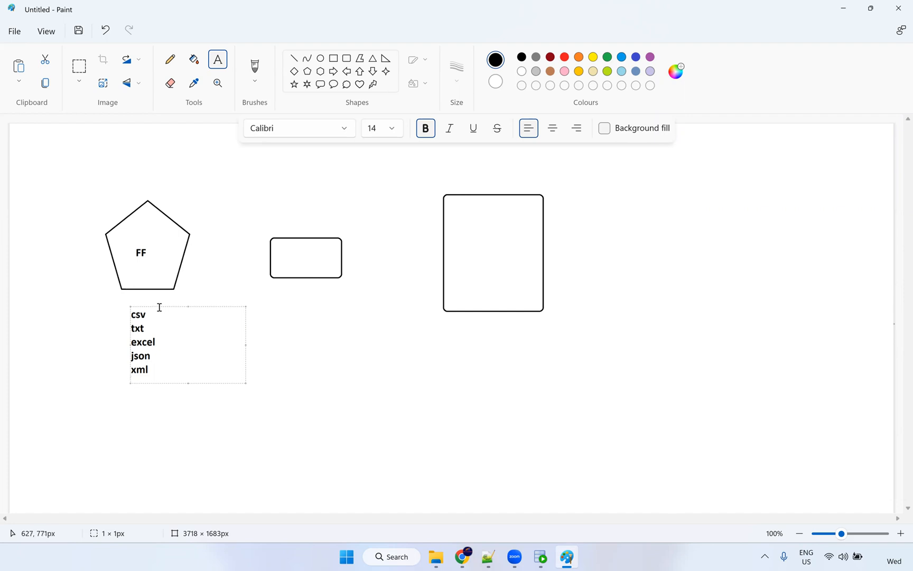
{"action": "left_click_drag", "start_coordinate": [158, 305], "coordinate": [161, 295]}
{"action": "left_click", "coordinate": [214, 265]}
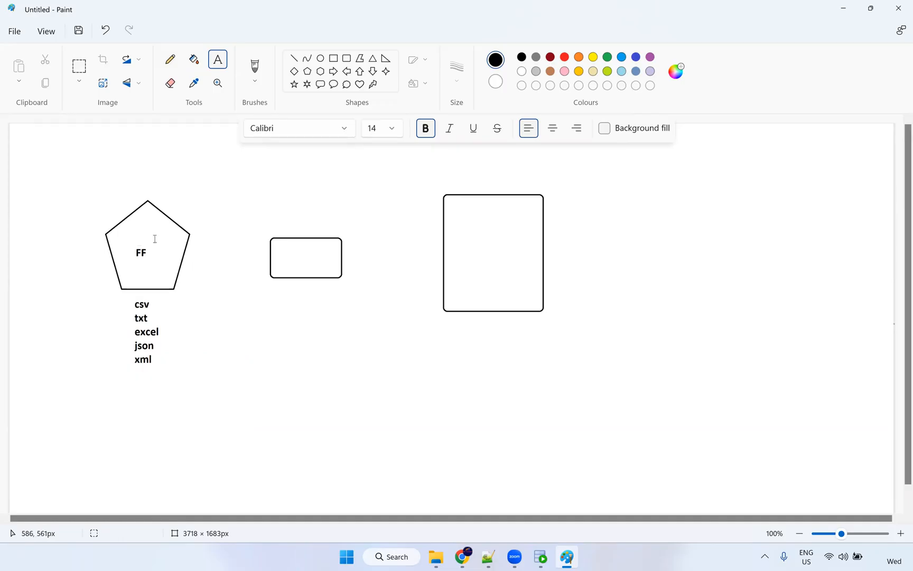
Draw lines linking the pentagon to the small box and the small box to the tall box.
{"action": "left_click", "coordinate": [174, 64]}
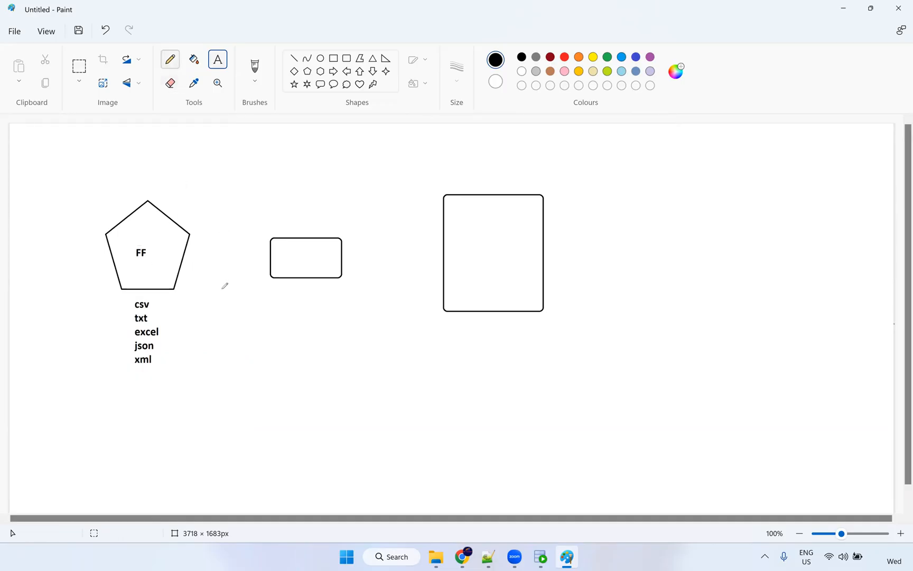
{"action": "left_click_drag", "start_coordinate": [185, 258], "coordinate": [267, 254]}
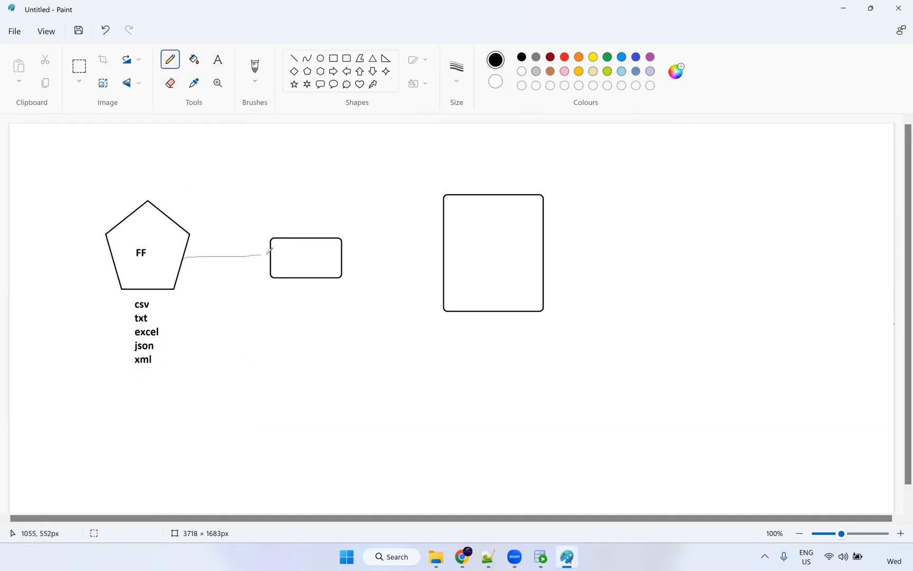
{"action": "mouse_move", "coordinate": [344, 256]}
{"action": "left_mouse_down"}
{"action": "mouse_move", "coordinate": [445, 257]}
{"action": "mouse_move", "coordinate": [429, 266]}
{"action": "left_mouse_up"}
Add the label 'RDBMS - Oracle' beneath the tall rectangle.
{"action": "left_click", "coordinate": [216, 61]}
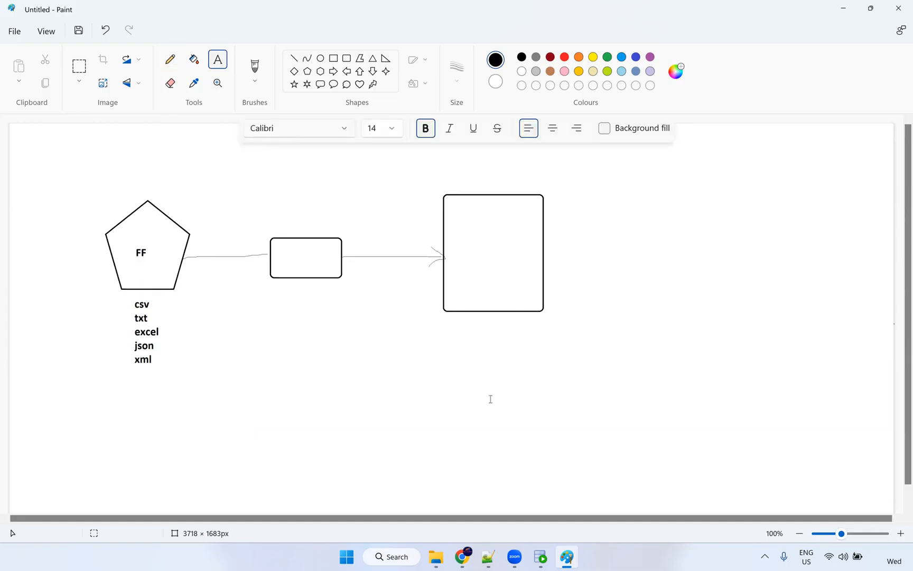
{"action": "left_click", "coordinate": [462, 326]}
{"action": "type", "text": "R"}
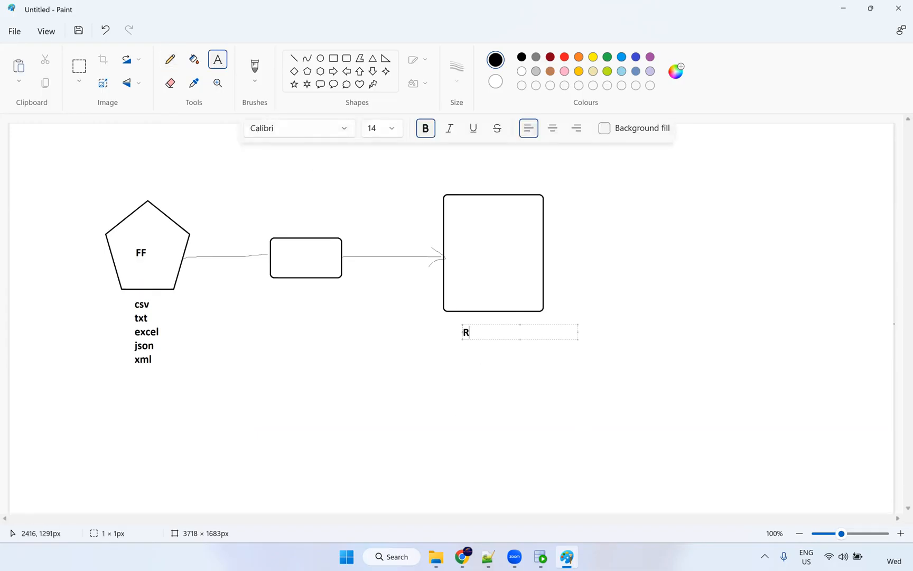
{"action": "type", "text": "DBMS- Oracle"}
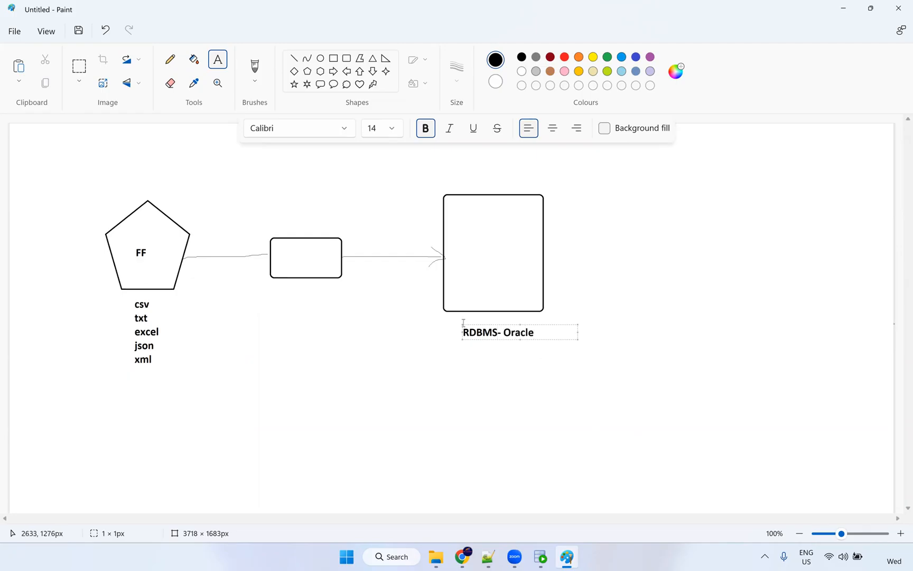
{"action": "left_click", "coordinate": [499, 332]}
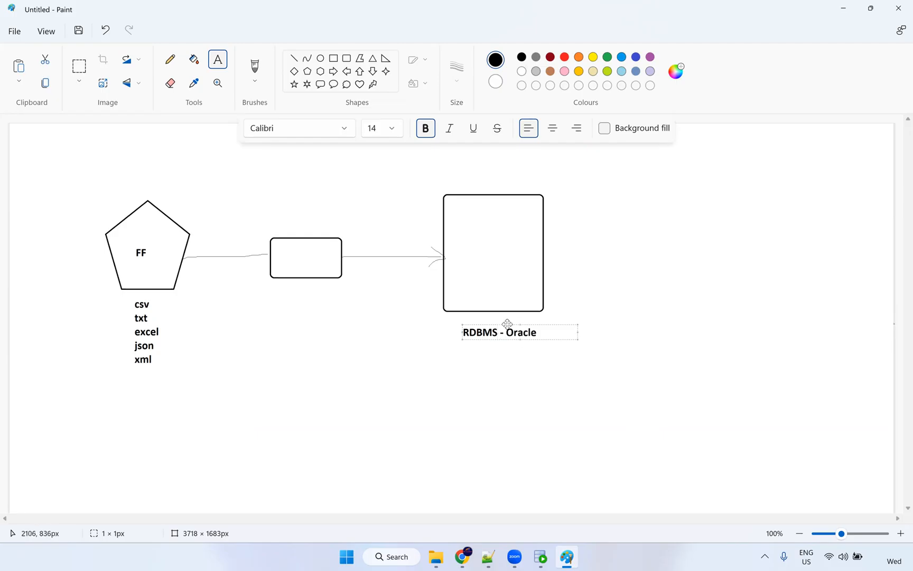
{"action": "left_click_drag", "start_coordinate": [507, 324], "coordinate": [496, 318]}
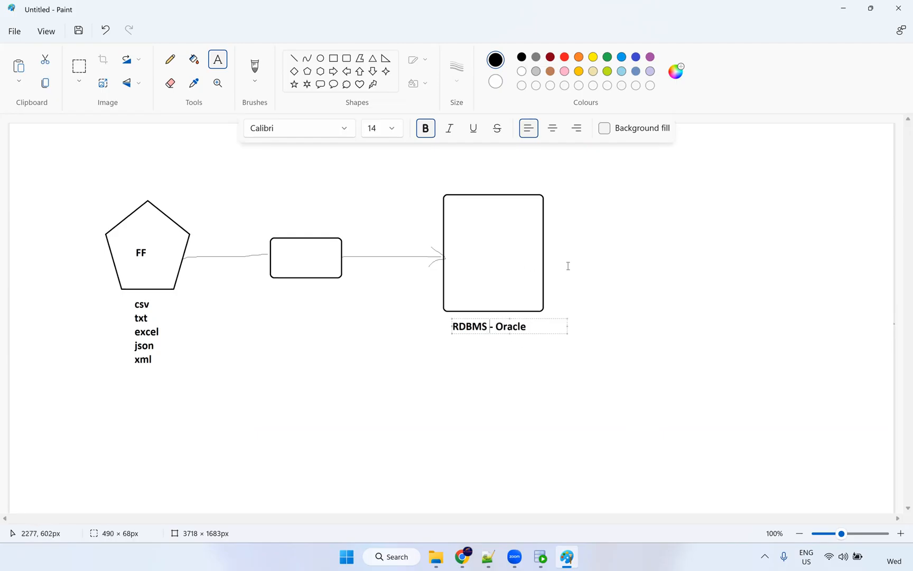
Add a red T_employees label inside the Oracle box.
{"action": "left_click", "coordinate": [471, 236]}
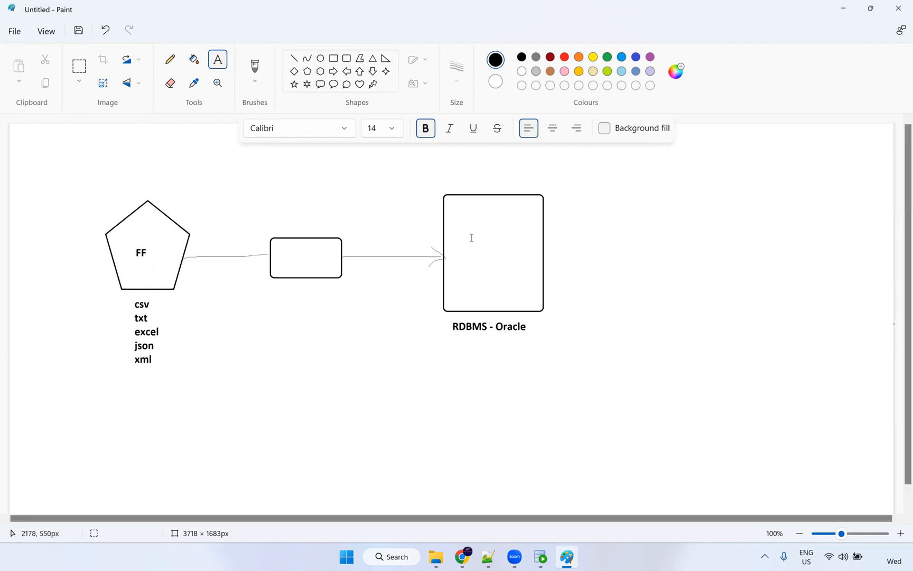
{"action": "left_click", "coordinate": [466, 238]}
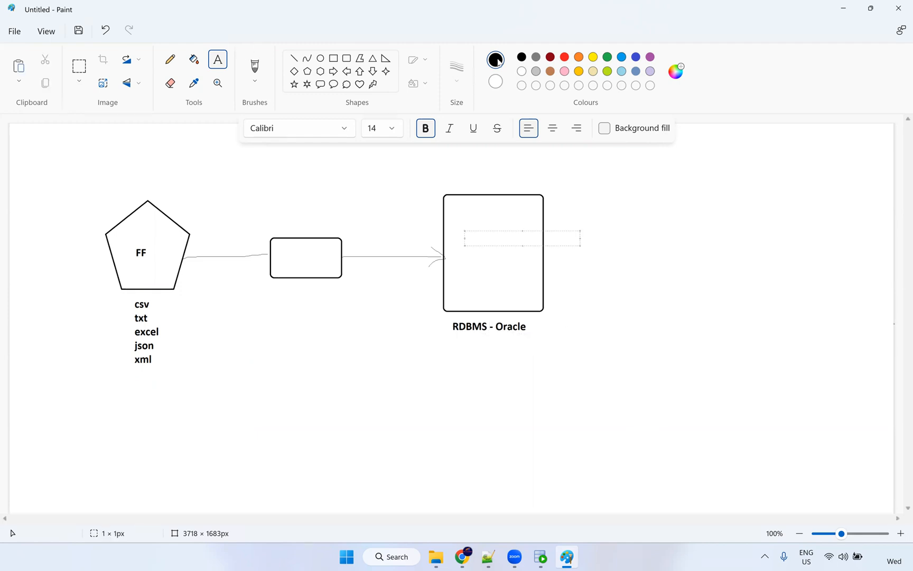
{"action": "left_click", "coordinate": [565, 57]}
{"action": "type", "text": "T_employees"}
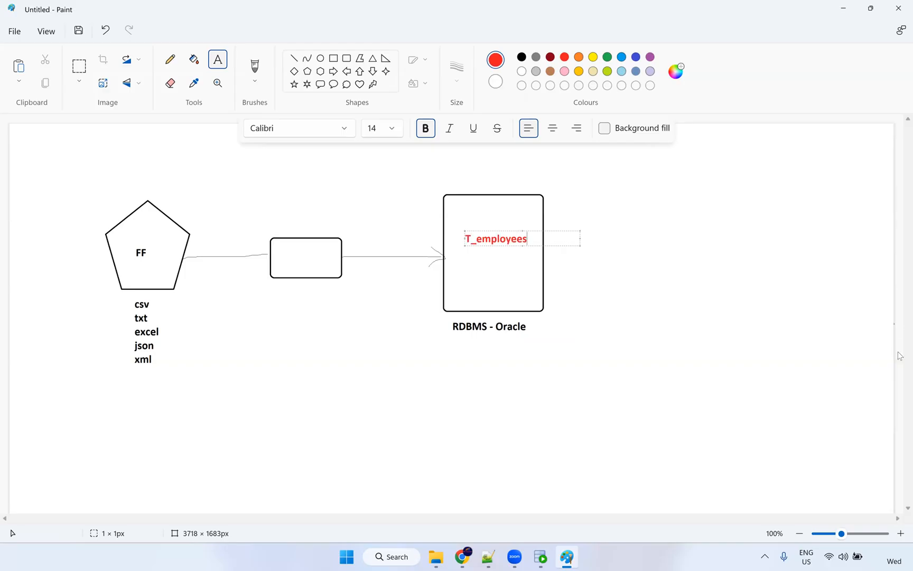
{"action": "left_click", "coordinate": [498, 279]}
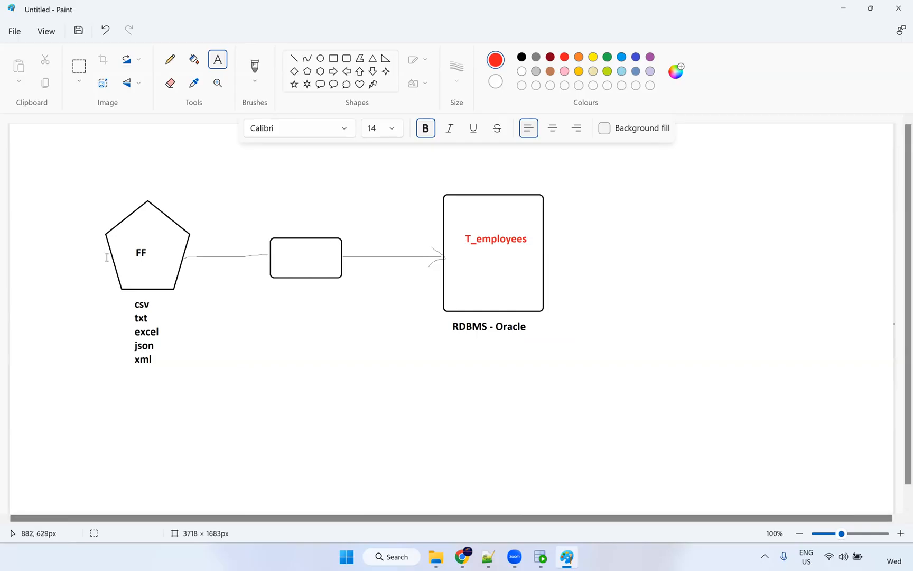
Add the S_FF_Employees.csv label above the pentagon and return to SQL Developer.
{"action": "left_click", "coordinate": [123, 184]}
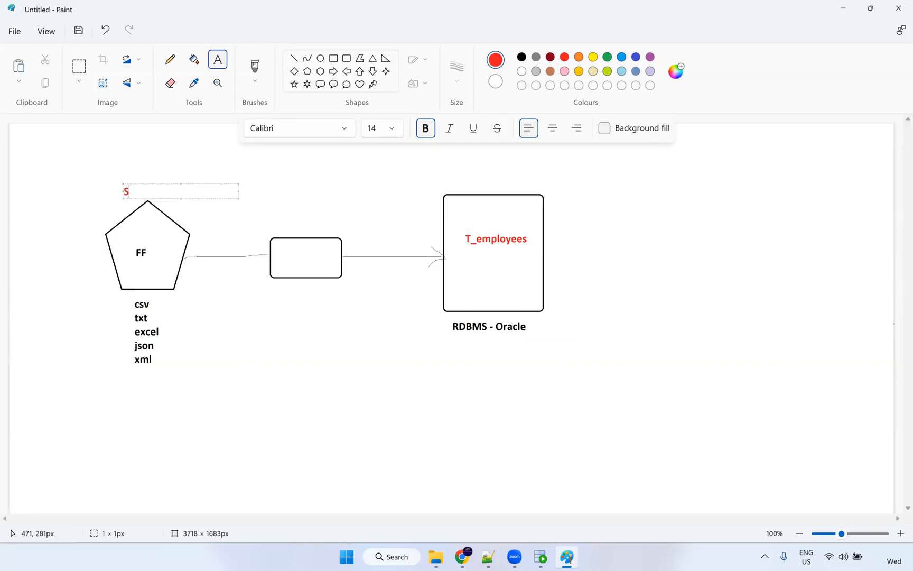
{"action": "type", "text": "S_FF_Employees.csv"}
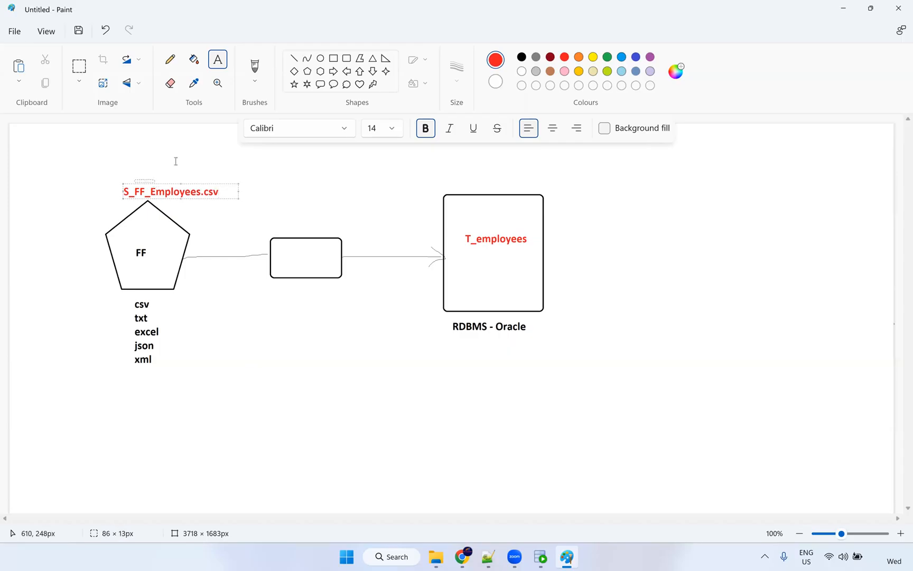
{"action": "left_click", "coordinate": [114, 244]}
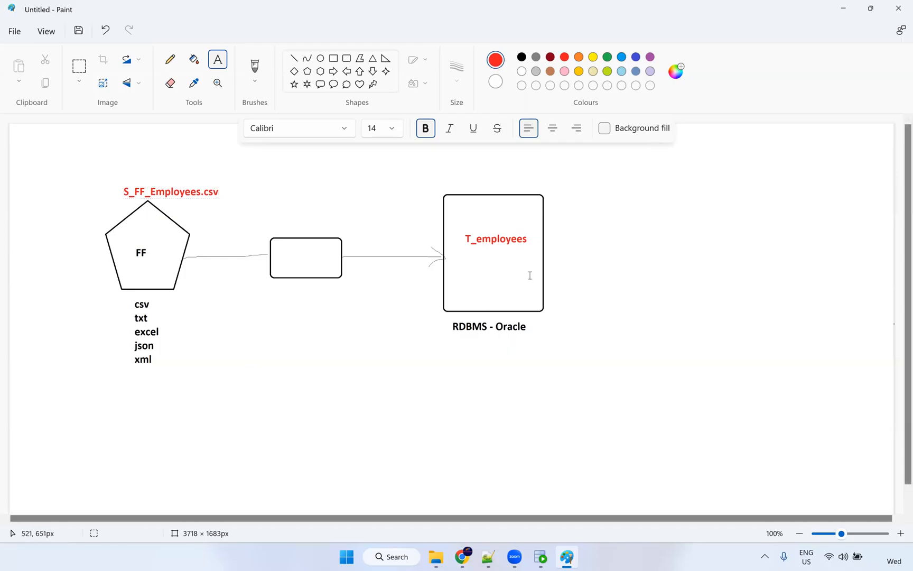
{"action": "left_click", "coordinate": [540, 556]}
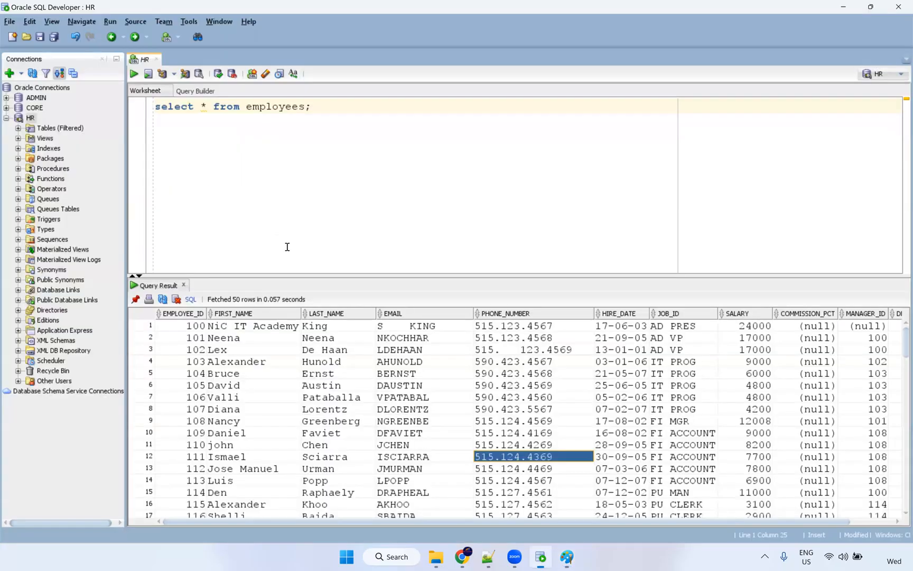
Rerun the employees query and set up a CSV export with no enclosures.
{"action": "left_click", "coordinate": [261, 110]}
{"action": "key", "text": "ctrl+Return"}
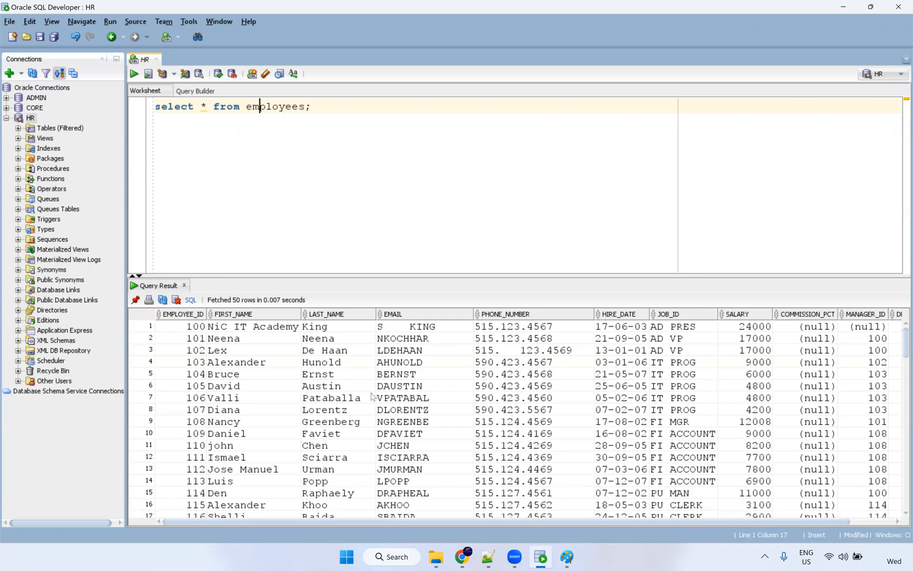
{"action": "right_click", "coordinate": [249, 379]}
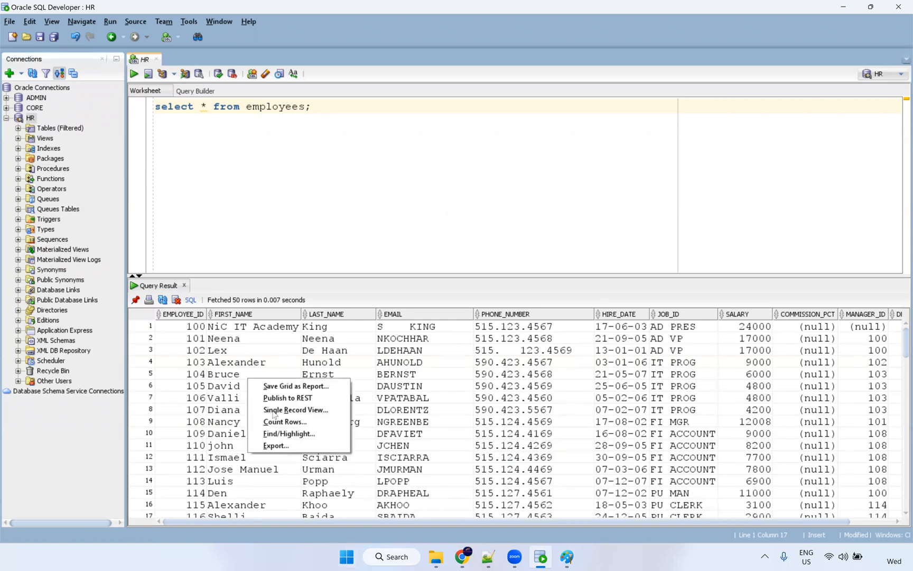
{"action": "left_click", "coordinate": [276, 446]}
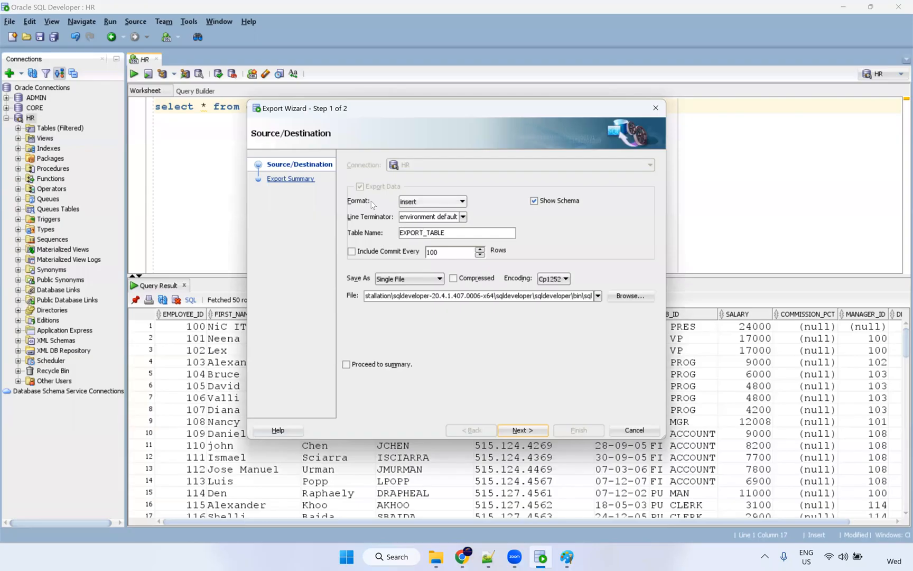
{"action": "left_click", "coordinate": [416, 203]}
{"action": "scroll", "coordinate": [417, 217], "scroll_direction": "up", "scroll_amount": 3}
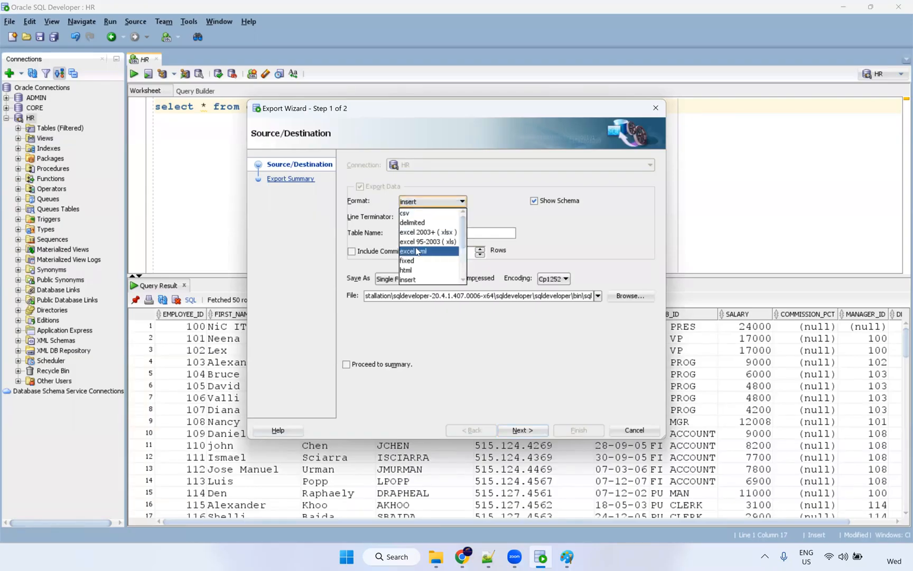
{"action": "left_click", "coordinate": [417, 212]}
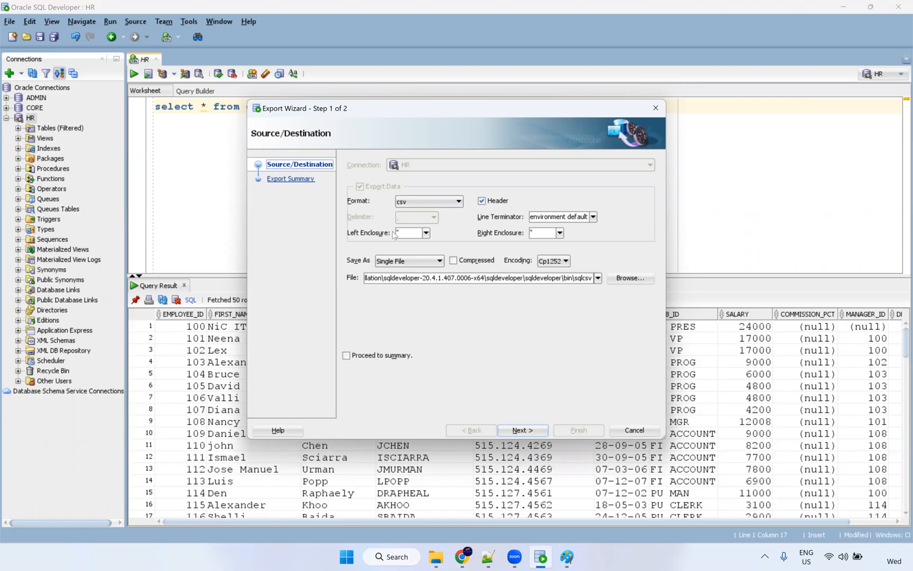
{"action": "left_click", "coordinate": [426, 234]}
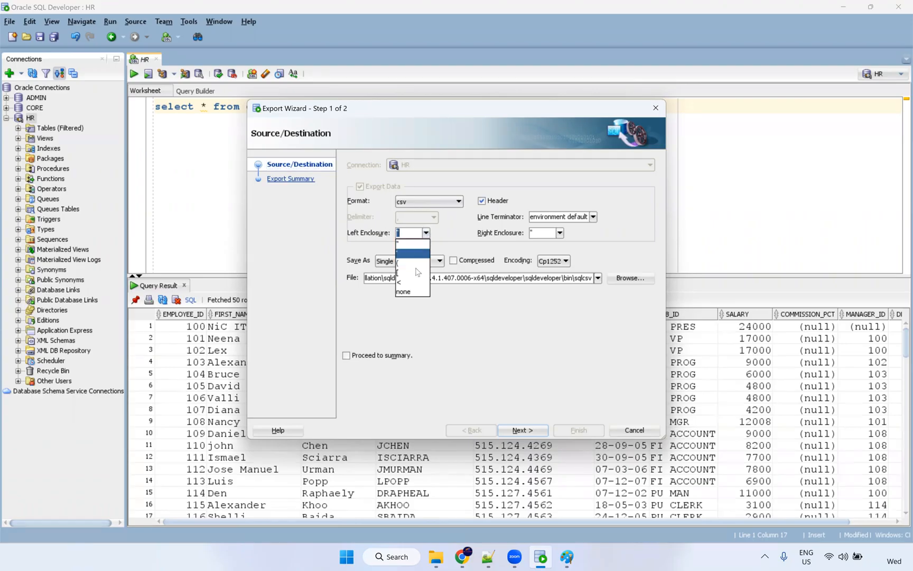
{"action": "left_click", "coordinate": [414, 292]}
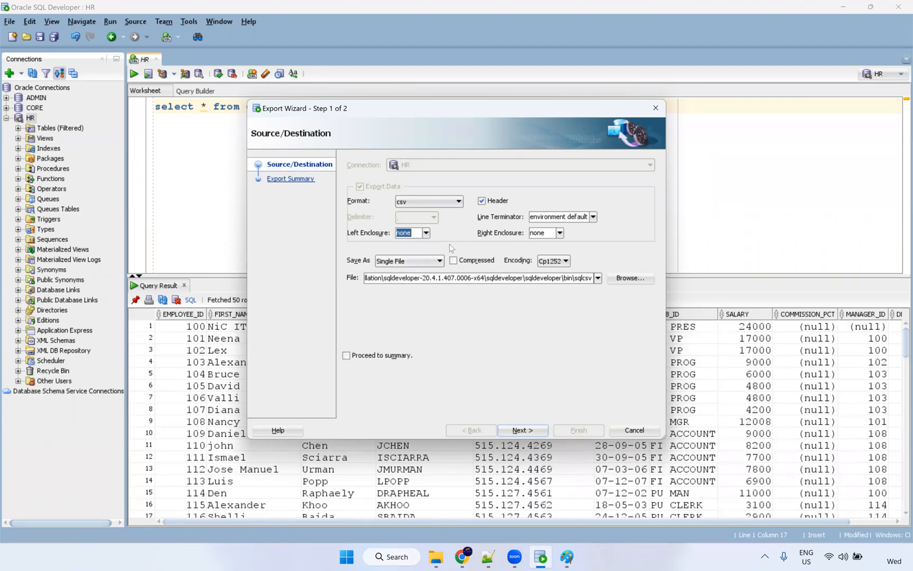
Save the export over C:\Src_Files\S_FF_Employees.csv, confirming the overwrite.
{"action": "left_click", "coordinate": [630, 279]}
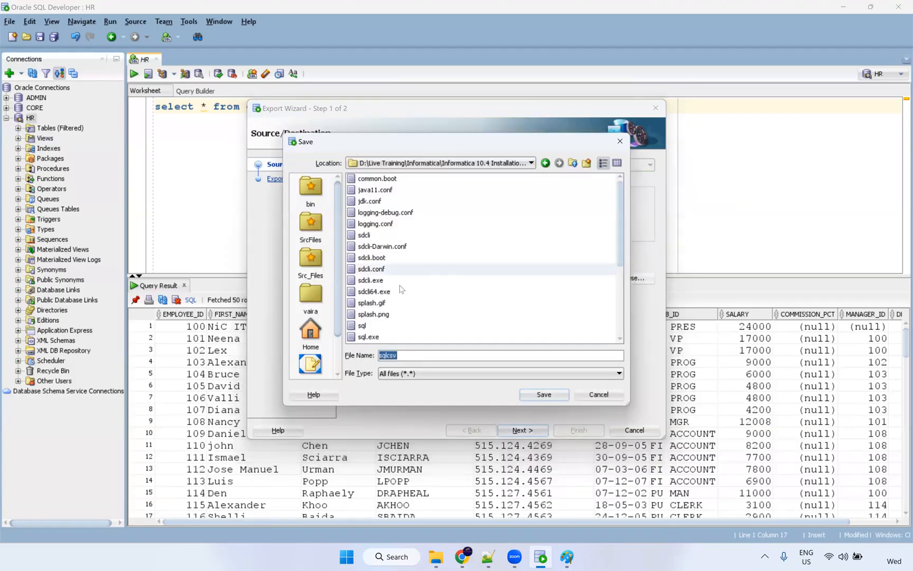
{"action": "left_click", "coordinate": [313, 265]}
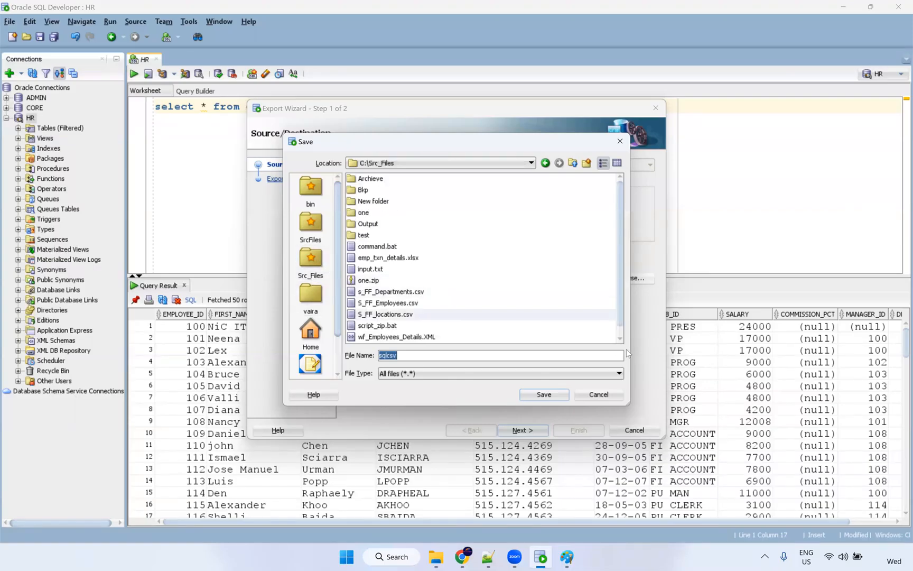
{"action": "scroll", "coordinate": [623, 331], "scroll_direction": "down", "scroll_amount": 1}
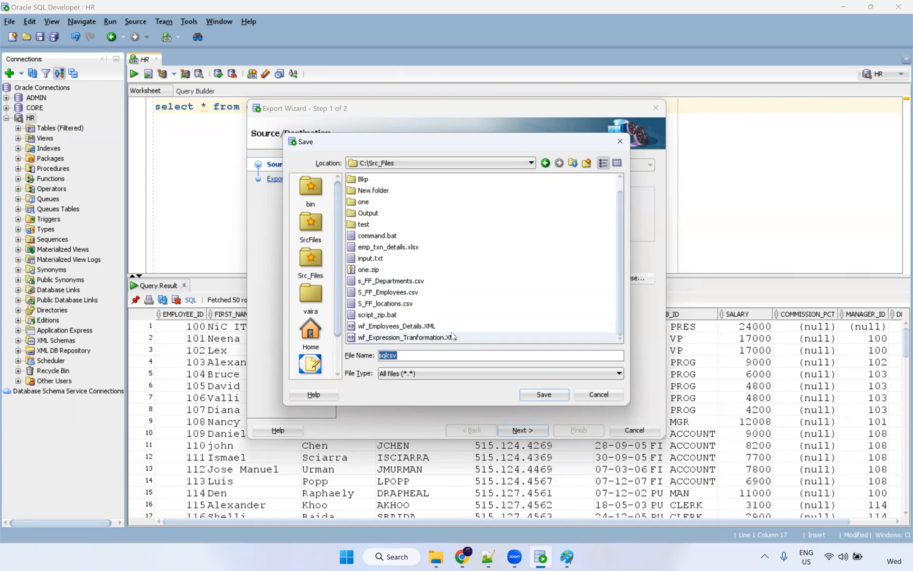
{"action": "left_click", "coordinate": [397, 294]}
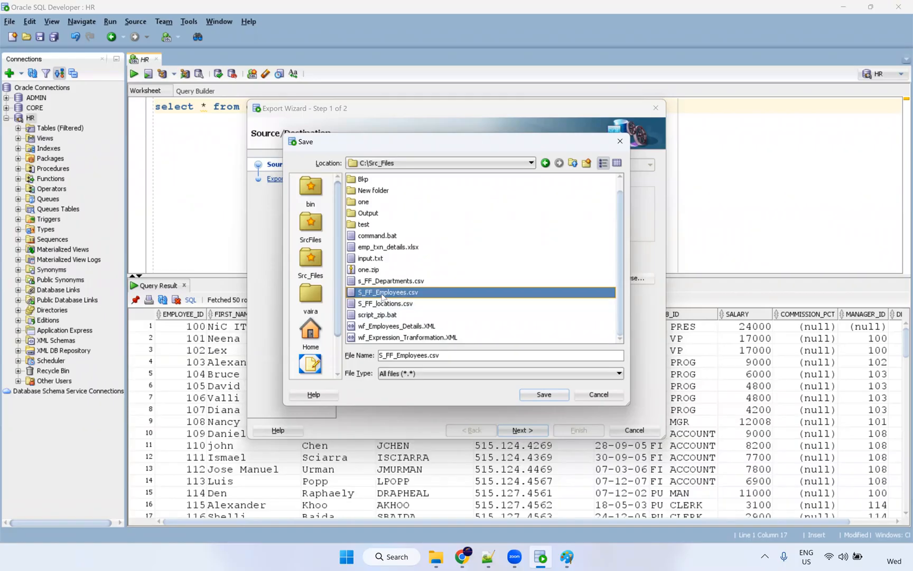
{"action": "left_click", "coordinate": [540, 396]}
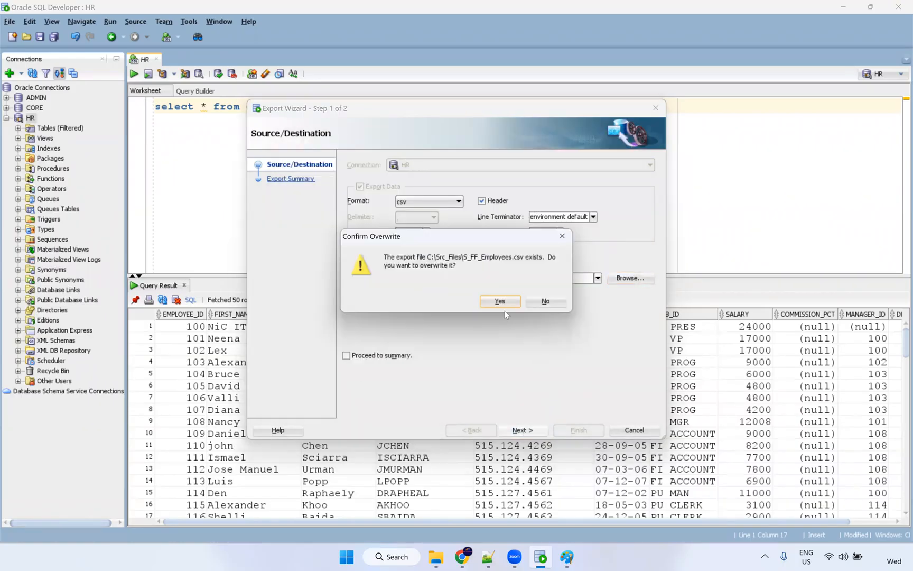
{"action": "left_click", "coordinate": [499, 301]}
Finish the export, then move the nine other files in C:\Src_Files into Archieve.
{"action": "left_click", "coordinate": [578, 430]}
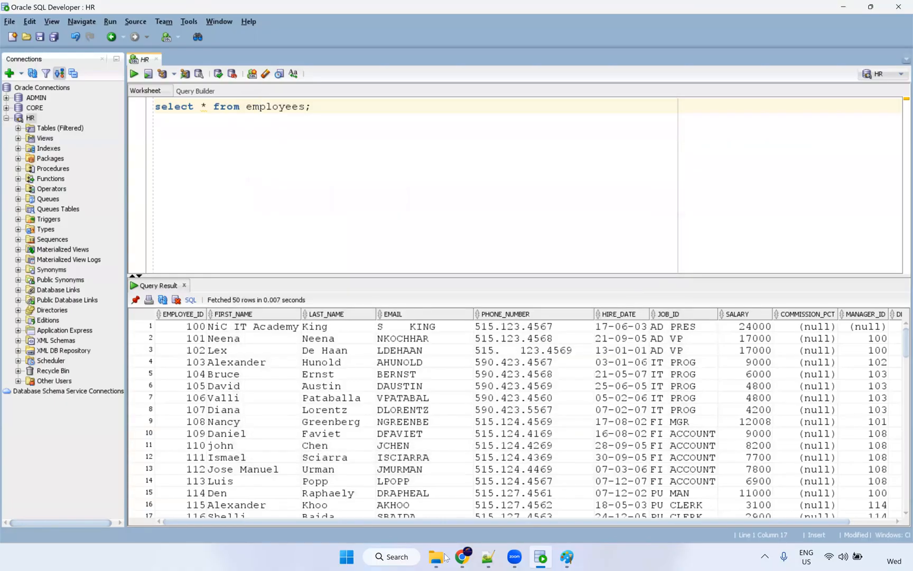
{"action": "mouse_move", "coordinate": [441, 560]}
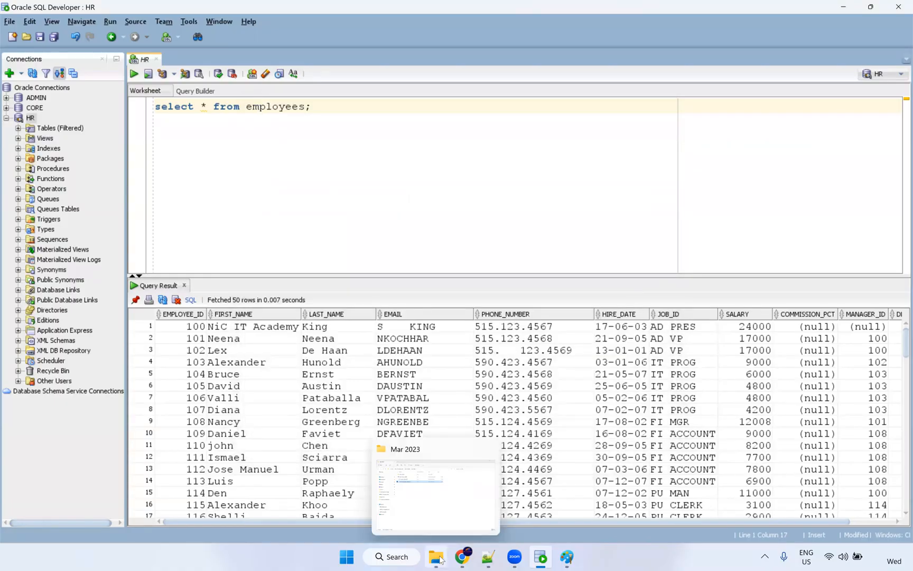
{"action": "left_click", "coordinate": [466, 489]}
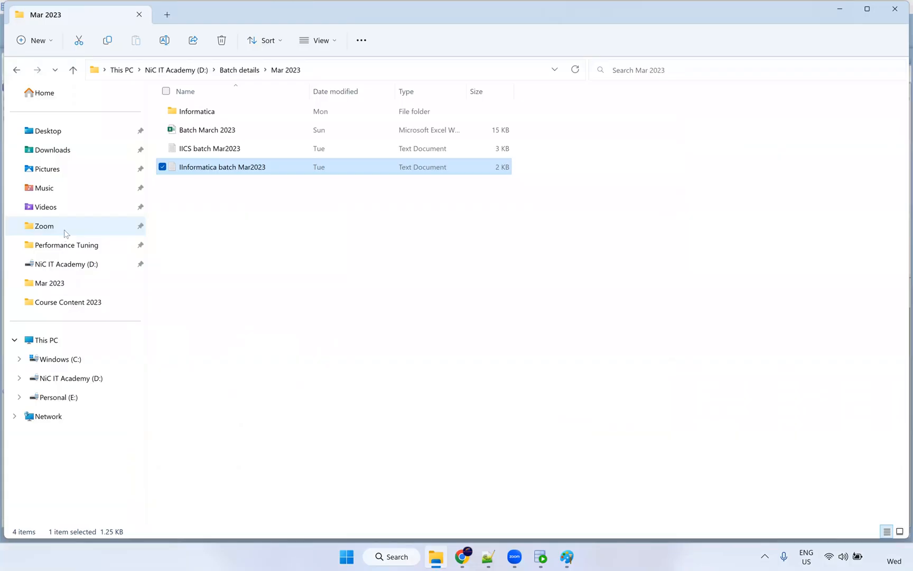
{"action": "left_click", "coordinate": [88, 360]}
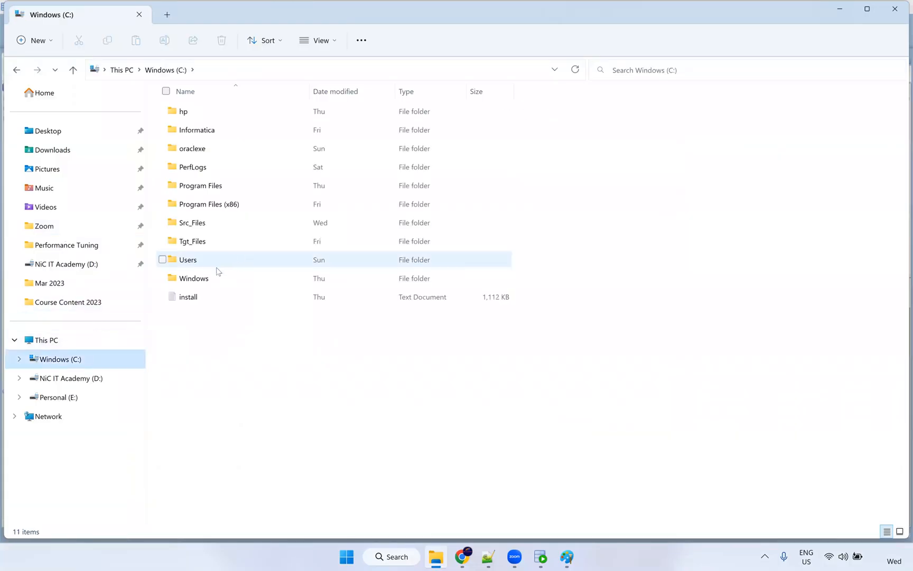
{"action": "double_click", "coordinate": [209, 223]}
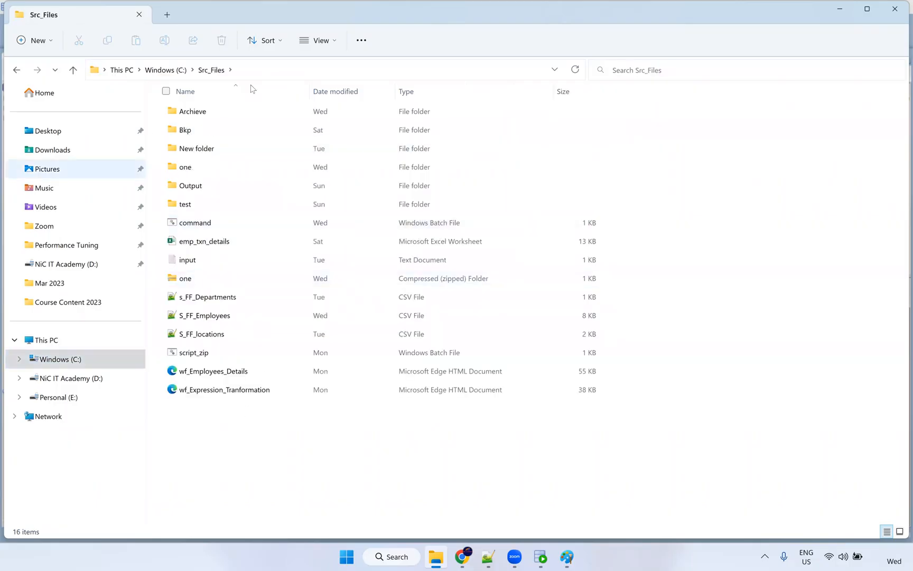
{"action": "left_click_drag", "start_coordinate": [258, 441], "coordinate": [184, 224]}
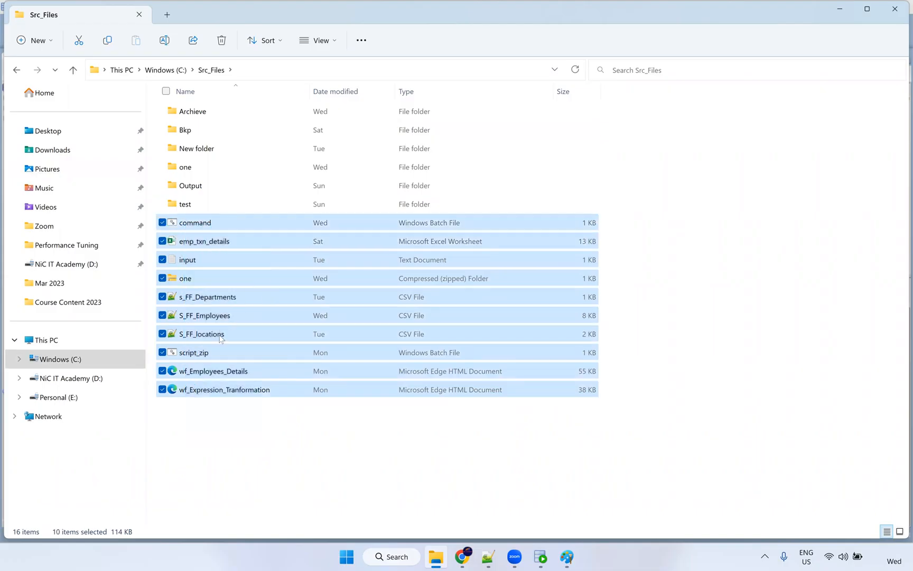
{"action": "left_click", "coordinate": [220, 317], "text": "ctrl"}
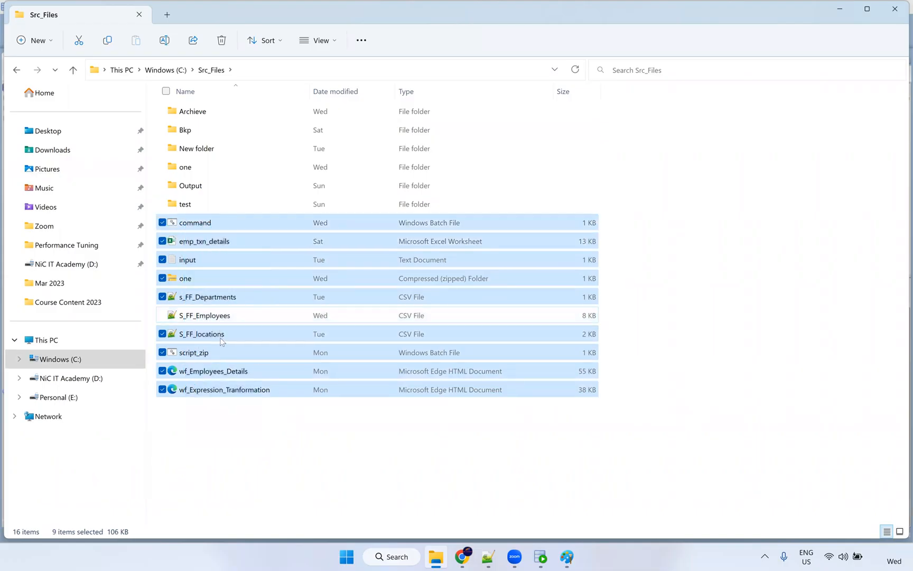
{"action": "left_click_drag", "start_coordinate": [200, 359], "coordinate": [222, 136]}
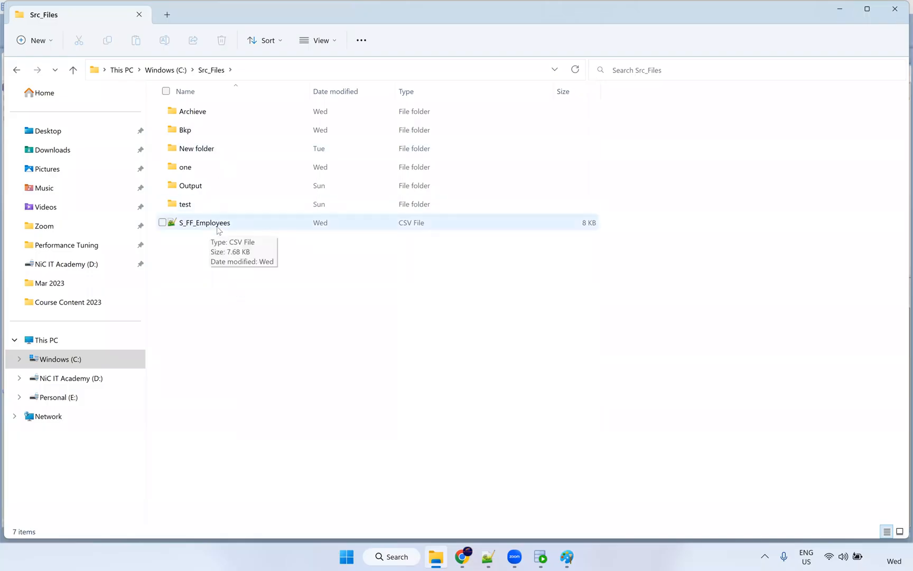
Open S_FF_Employees.csv in Notepad++.
{"action": "left_click", "coordinate": [193, 225]}
{"action": "right_click", "coordinate": [192, 224]}
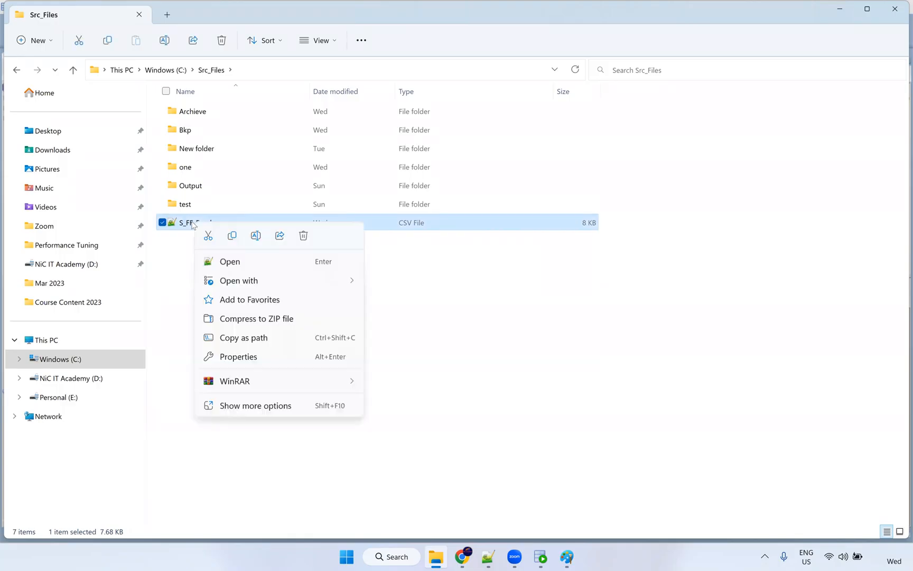
{"action": "mouse_move", "coordinate": [277, 282]}
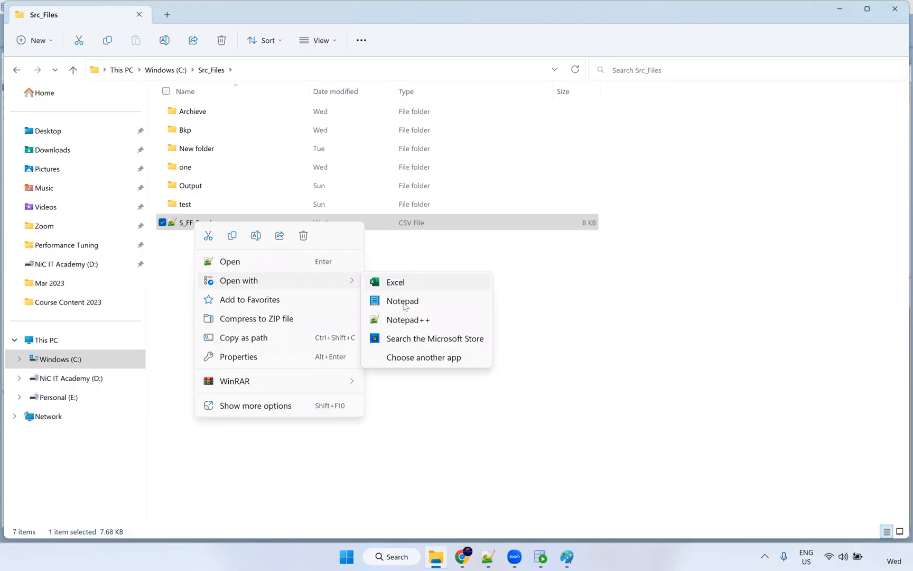
{"action": "left_click", "coordinate": [404, 319]}
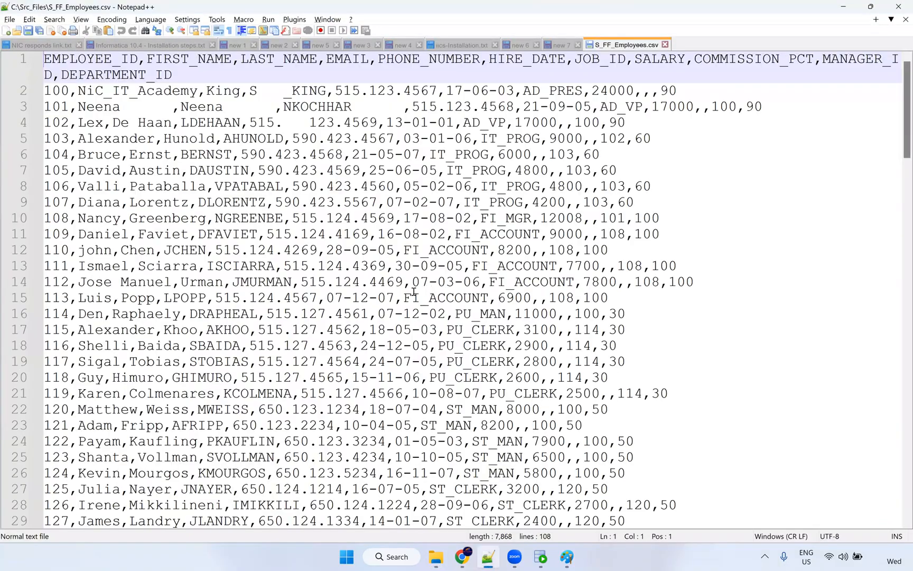
{"action": "scroll", "coordinate": [522, 300], "scroll_direction": "down", "scroll_amount": 2}
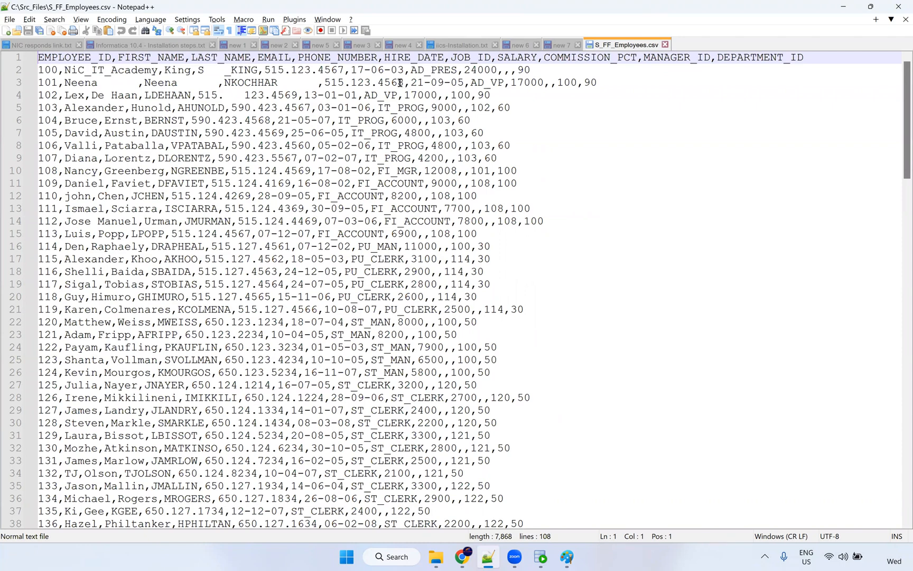
{"action": "scroll", "coordinate": [439, 95], "scroll_direction": "up", "scroll_amount": 2}
{"action": "left_click_drag", "start_coordinate": [458, 86], "coordinate": [400, 86]}
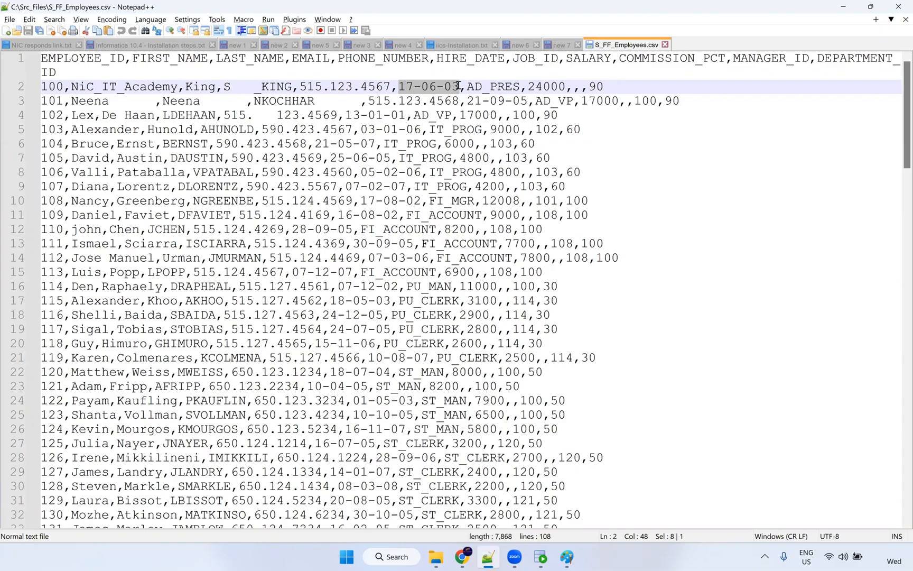
{"action": "double_click", "coordinate": [448, 87]}
{"action": "double_click", "coordinate": [407, 86]}
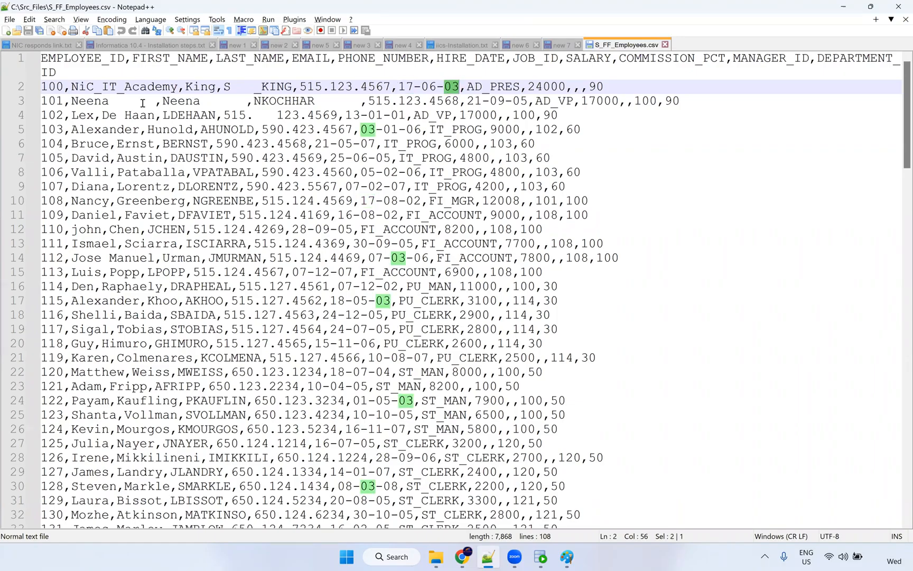
{"action": "left_click_drag", "start_coordinate": [57, 72], "coordinate": [32, 64]}
{"action": "key", "text": "ctrl+c"}
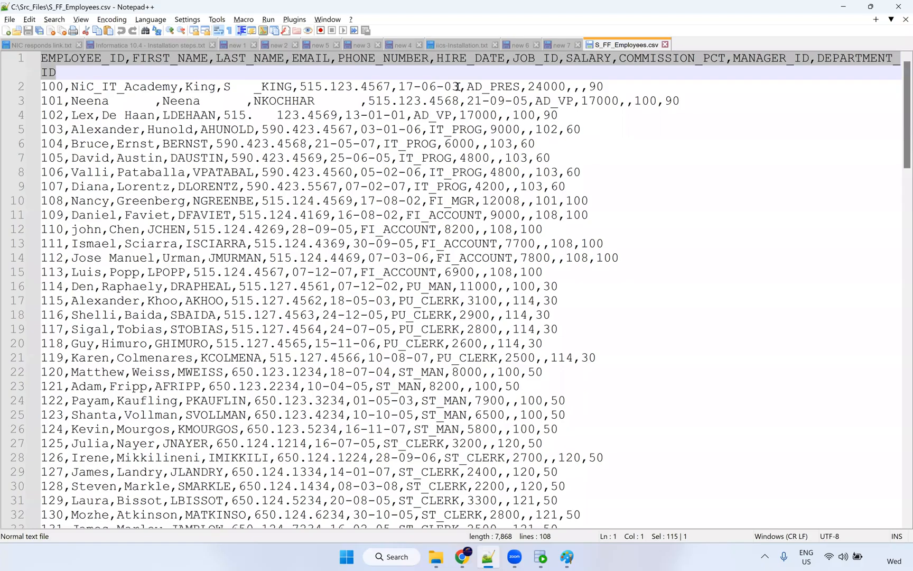
{"action": "left_click_drag", "start_coordinate": [397, 86], "coordinate": [459, 87]}
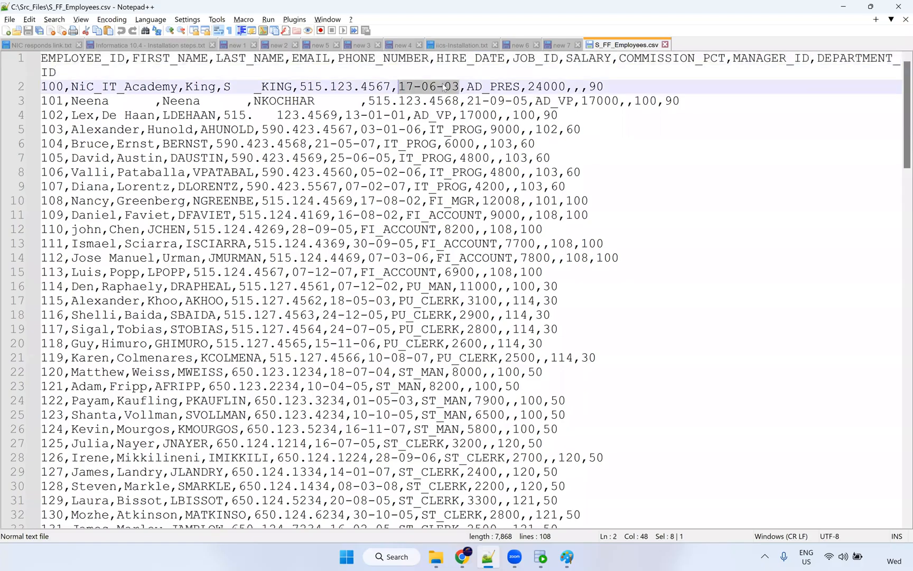
{"action": "key", "text": "alt+Tab"}
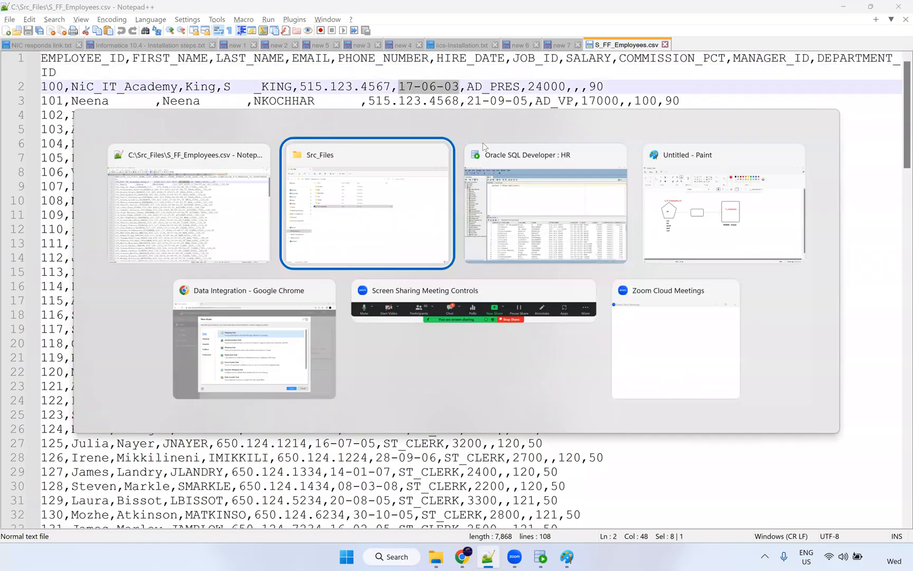
Replace * in the query with the pasted column list, putting HIRE_DATE on its own line.
{"action": "left_click", "coordinate": [504, 174]}
{"action": "left_click", "coordinate": [202, 107]}
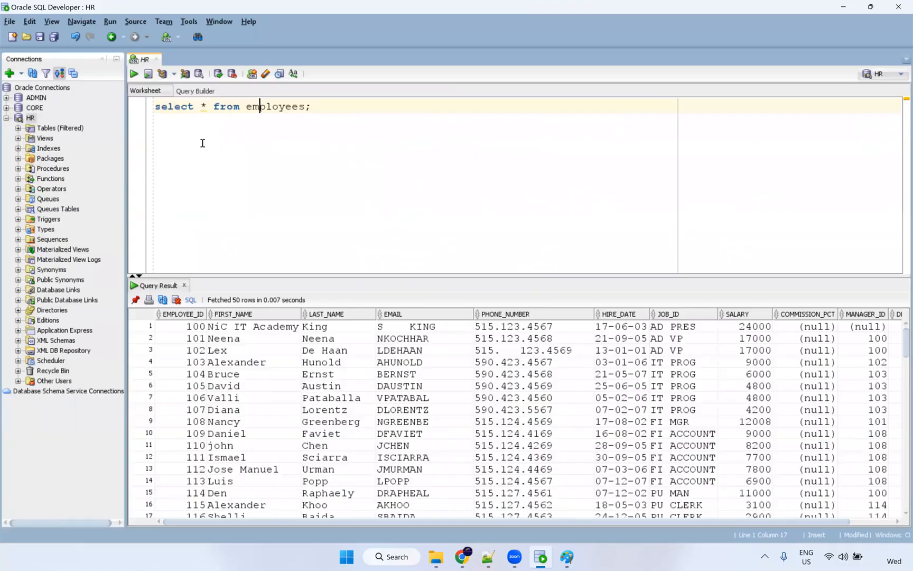
{"action": "key", "text": "ctrl+v"}
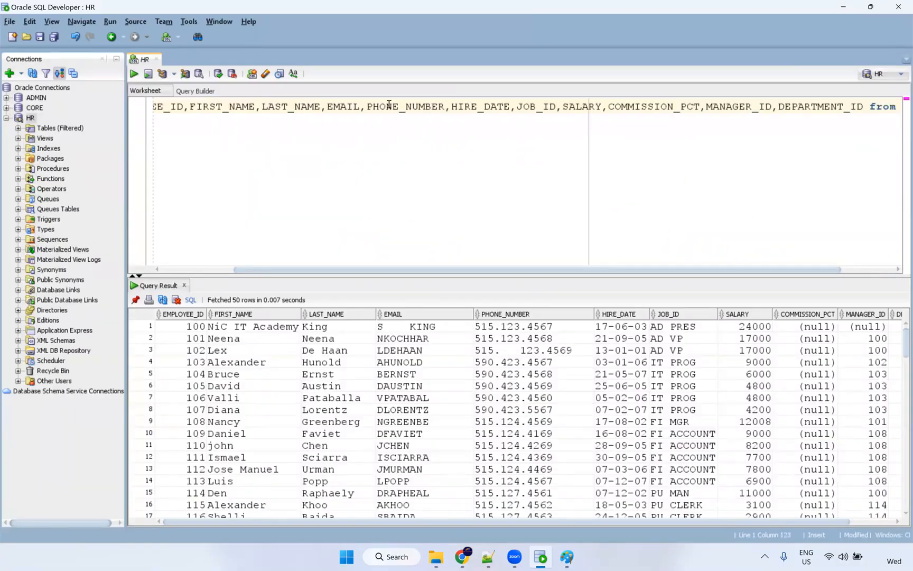
{"action": "key", "text": "Right"}
{"action": "left_click_drag", "start_coordinate": [388, 271], "coordinate": [223, 121]}
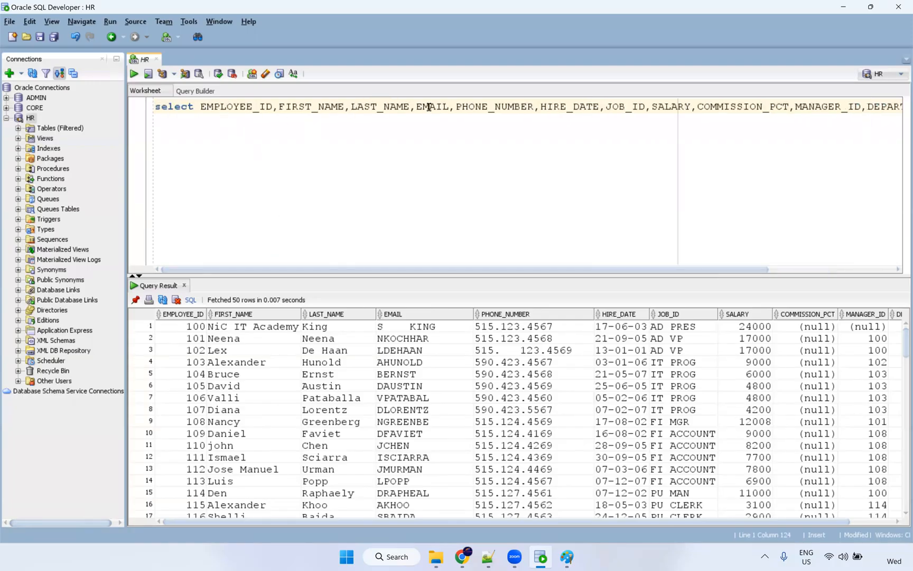
{"action": "left_click", "coordinate": [544, 107]}
{"action": "key", "text": "Return"}
Wrap the column as to_char(HIRE_DATE,'mm-dd-yyyy') as HIRE_DATE and remove the stray space.
{"action": "left_click", "coordinate": [155, 121]}
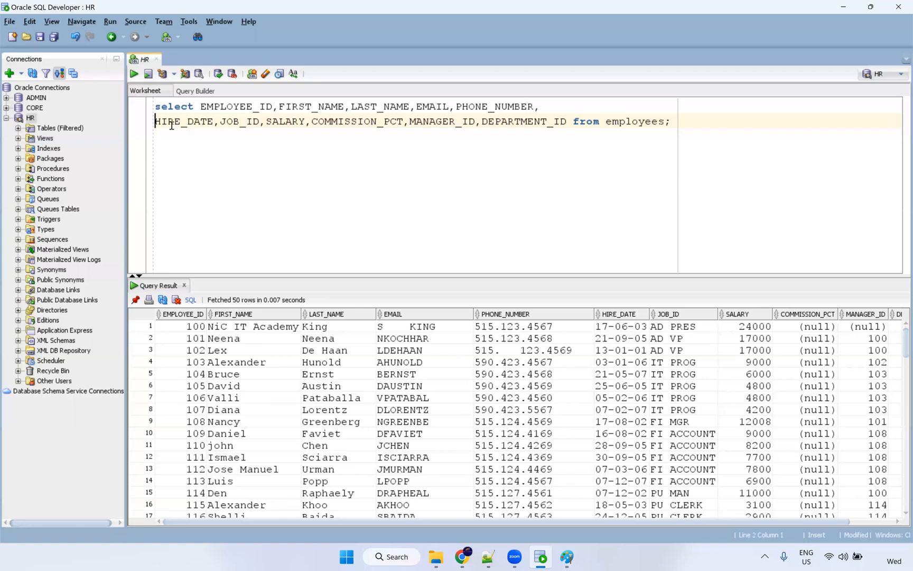
{"action": "type", "text": "to_"}
{"action": "type", "text": "char("}
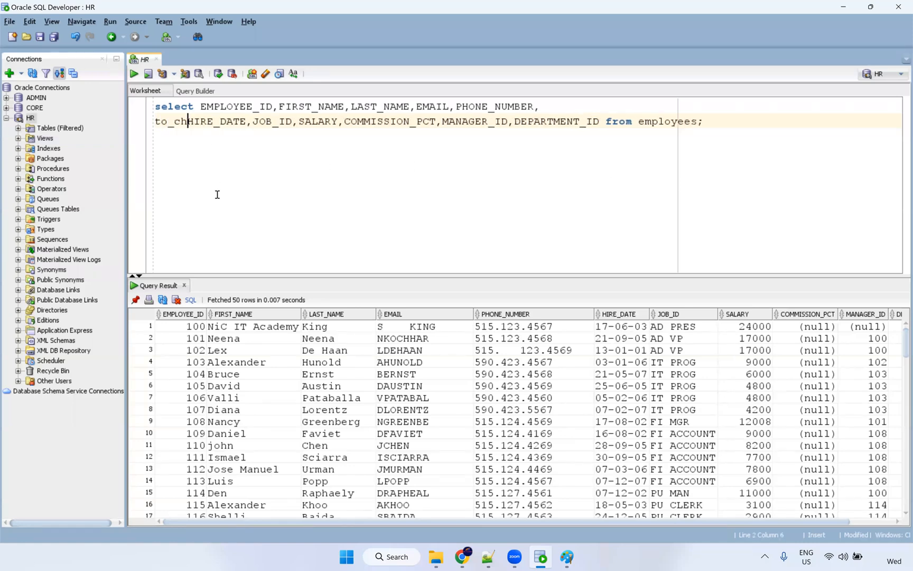
{"action": "left_click", "coordinate": [263, 123]}
{"action": "type", "text": ","}
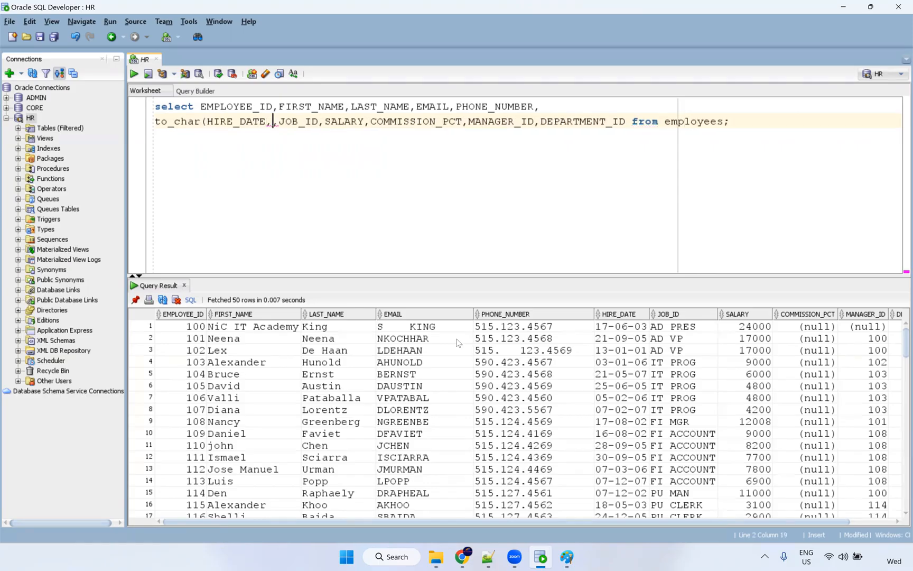
{"action": "type", "text": "'"}
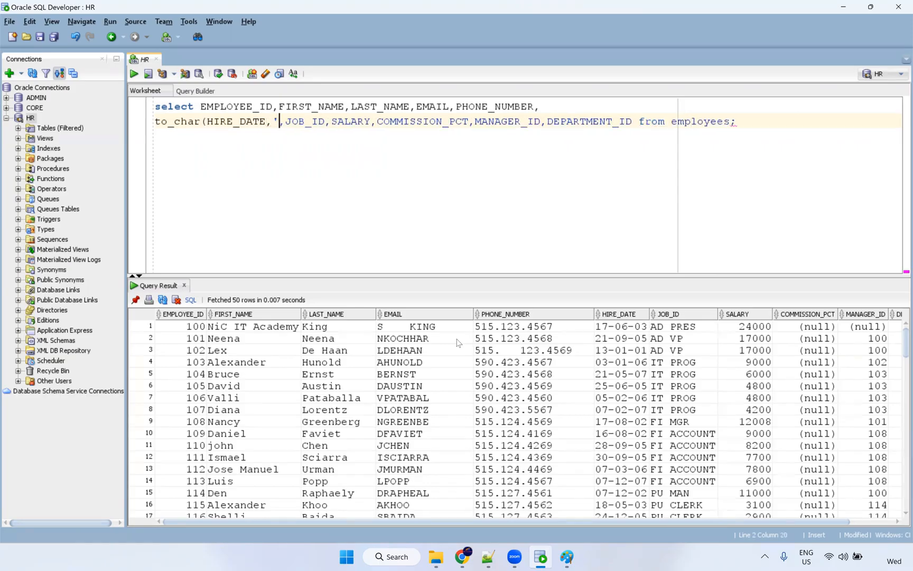
{"action": "type", "text": "mm"}
{"action": "type", "text": "-dd-"}
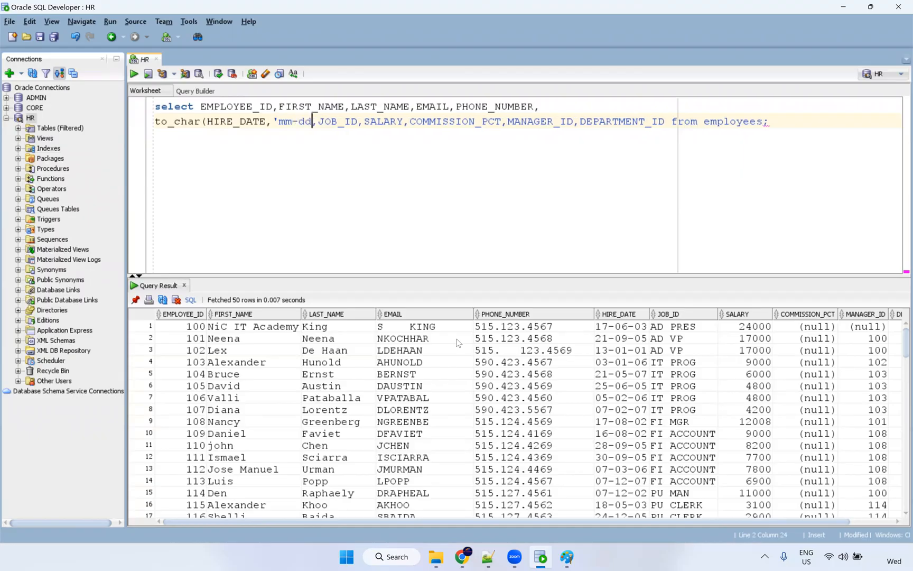
{"action": "type", "text": "yyyy"}
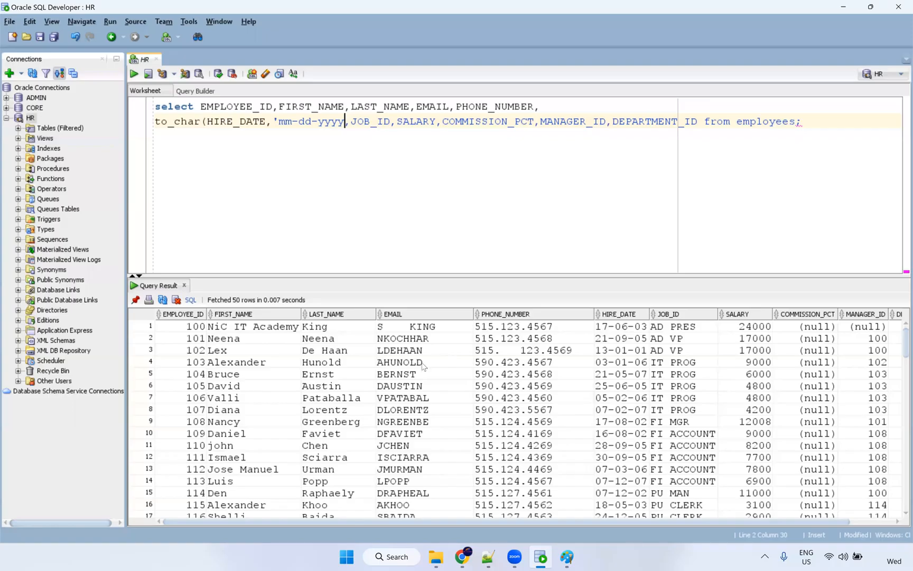
{"action": "type", "text": "')"}
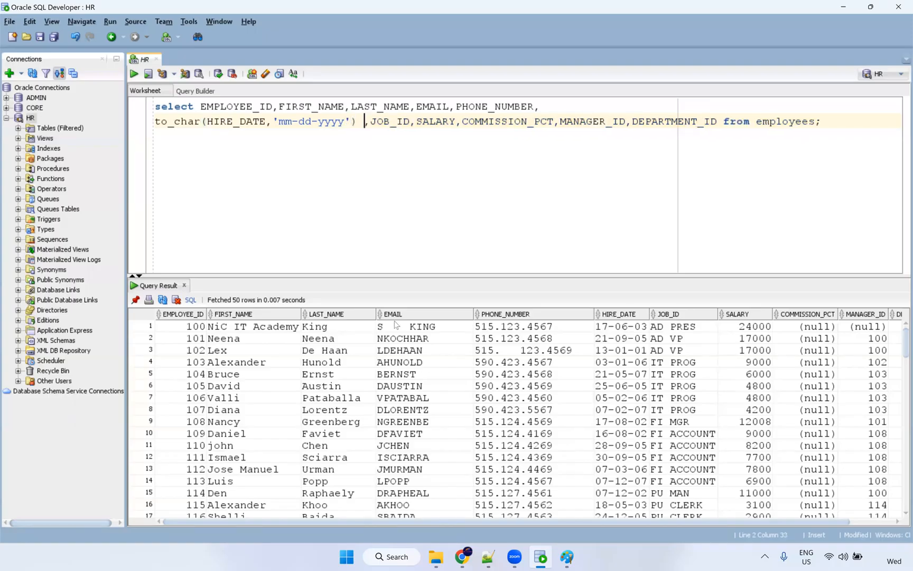
{"action": "type", "text": " as"}
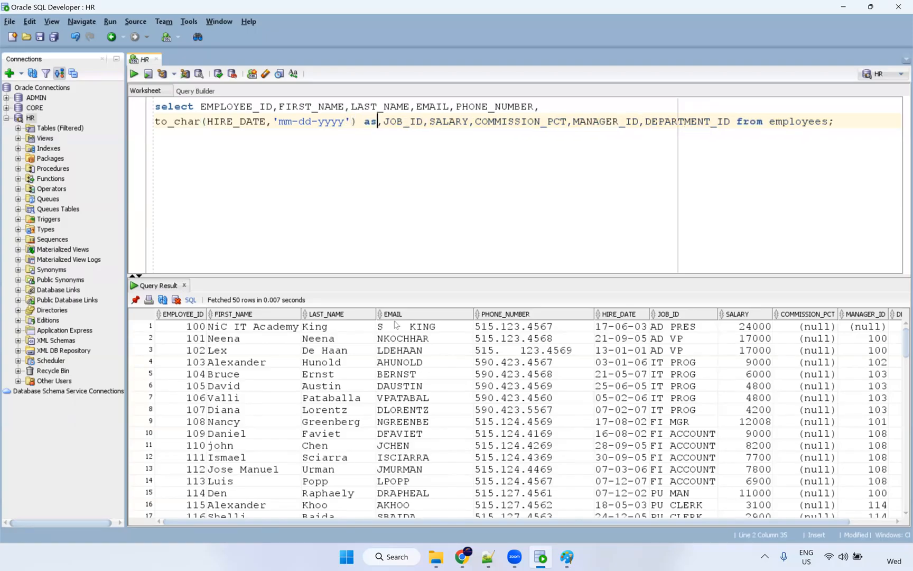
{"action": "type", "text": " HIRE_DATE"}
{"action": "key", "text": "BackSpace"}
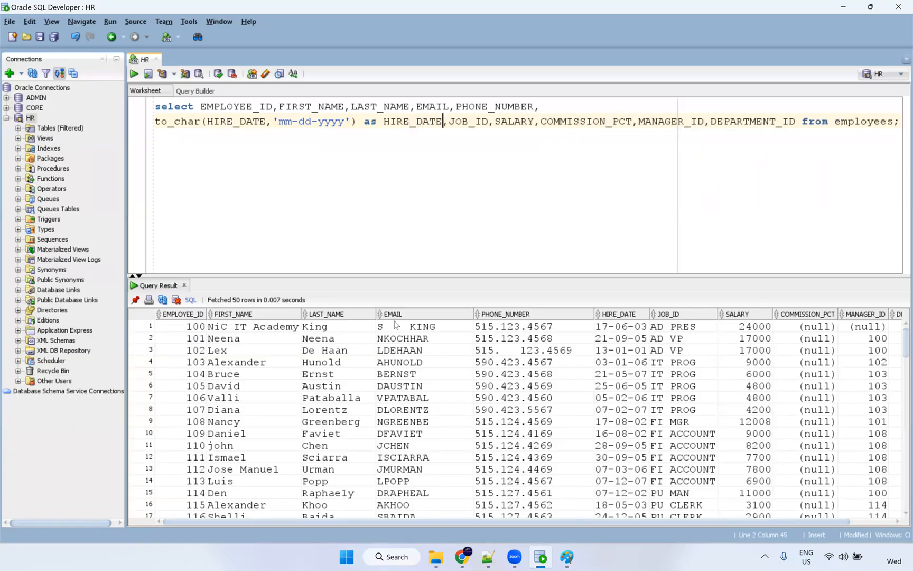
{"action": "left_click", "coordinate": [280, 125]}
{"action": "left_click_drag", "start_coordinate": [280, 125], "coordinate": [346, 125]}
{"action": "left_click", "coordinate": [341, 132]}
{"action": "left_click", "coordinate": [352, 122]}
Rerun the query and check that hire dates now read like 06-17-2003.
{"action": "key", "text": "ctrl+Return"}
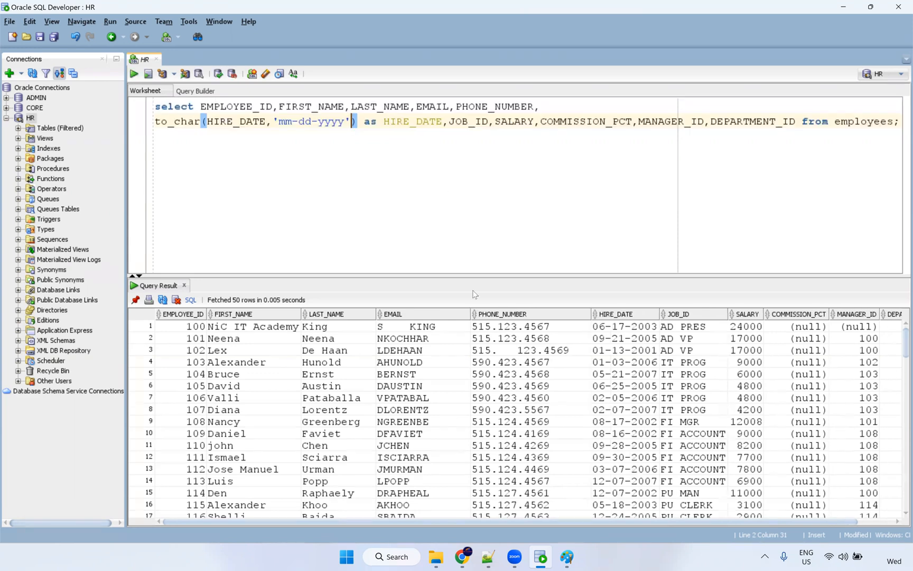
{"action": "left_click", "coordinate": [624, 326]}
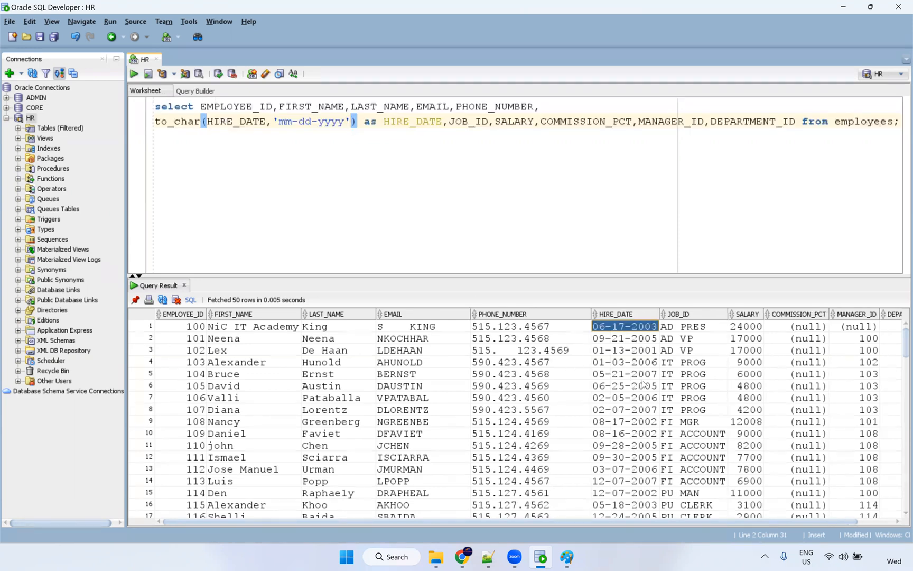
{"action": "left_click", "coordinate": [643, 341]}
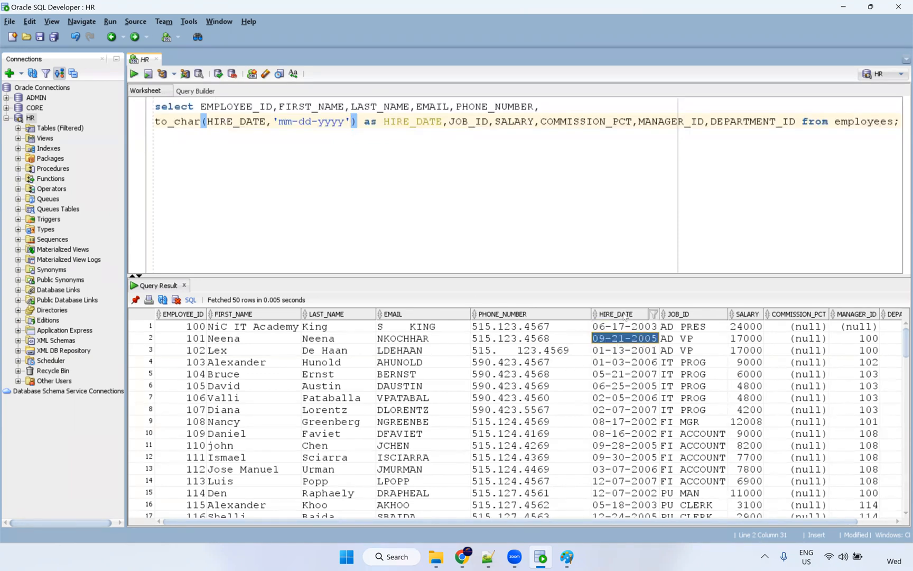
{"action": "right_click", "coordinate": [284, 367]}
Export the query results as csv with no value enclosures.
{"action": "left_click", "coordinate": [330, 430]}
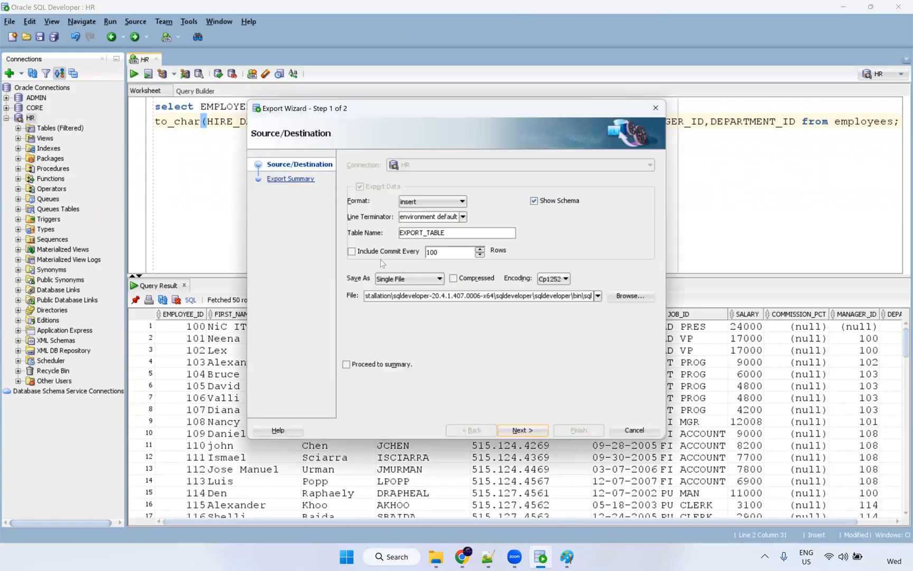
{"action": "left_click", "coordinate": [429, 202]}
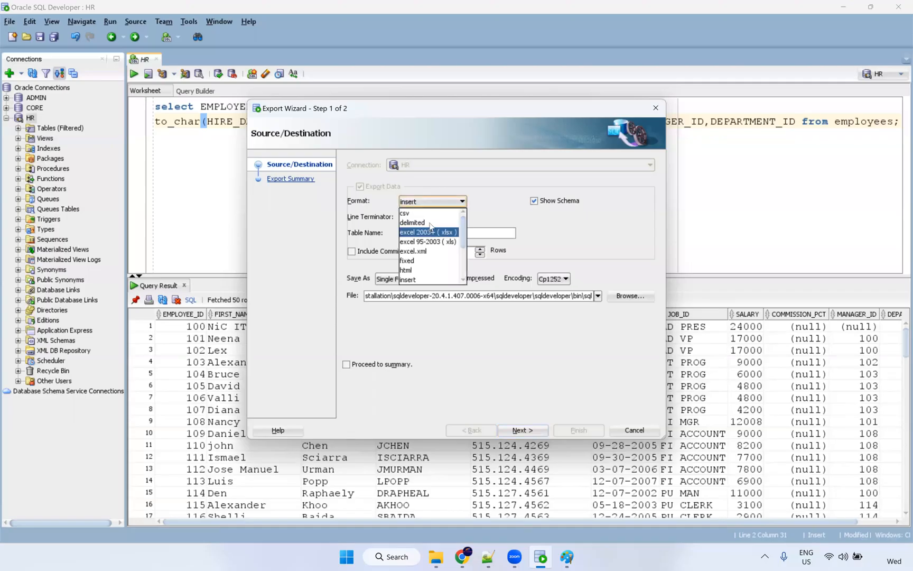
{"action": "left_click", "coordinate": [430, 214]}
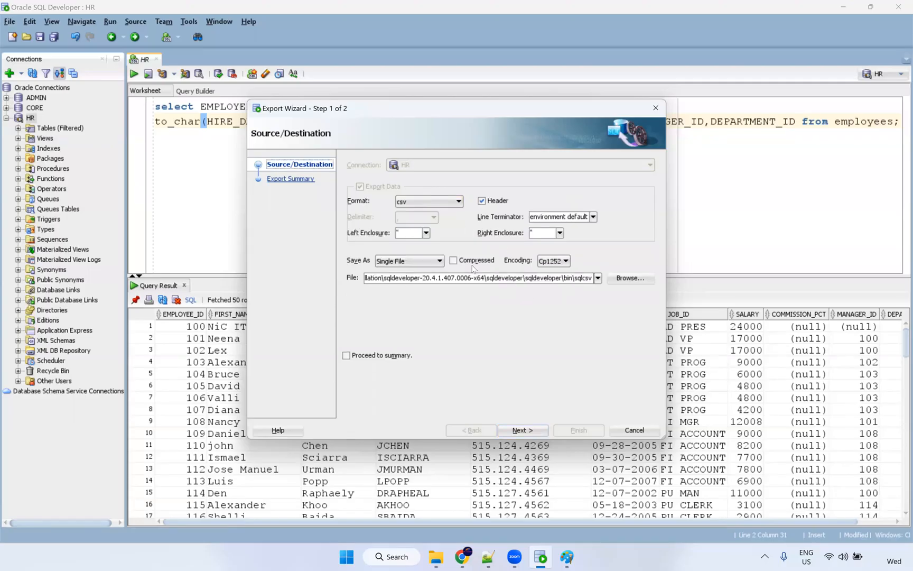
{"action": "left_click", "coordinate": [426, 233]}
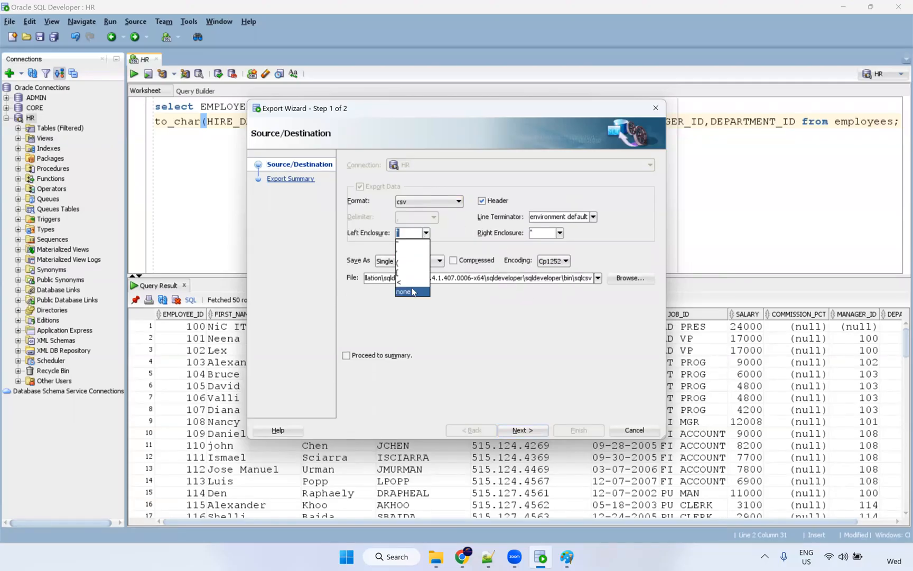
{"action": "left_click", "coordinate": [414, 291]}
Save the export over C:\Src_Files\S_FF_Employees.csv, confirming the overwrite, and finish.
{"action": "left_click", "coordinate": [634, 279]}
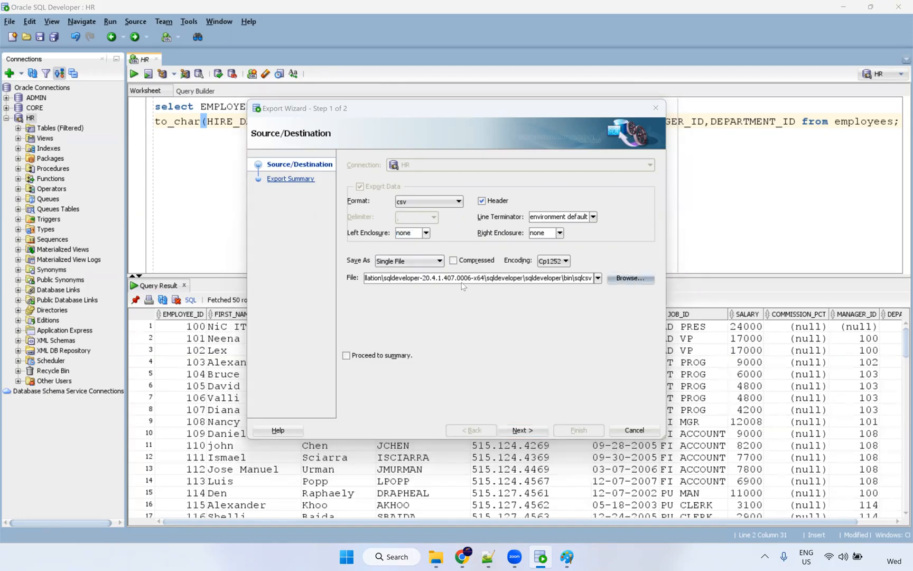
{"action": "left_click", "coordinate": [321, 237]}
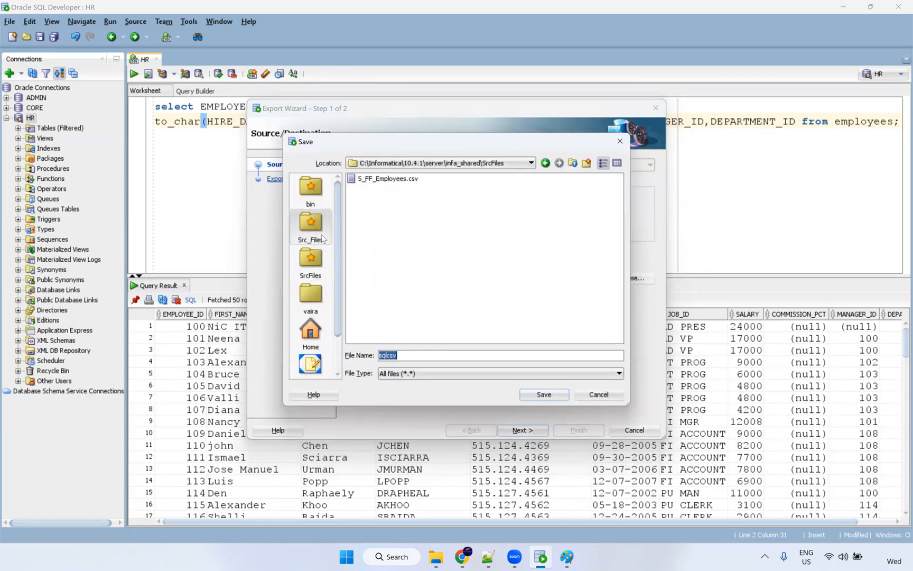
{"action": "left_click", "coordinate": [386, 247]}
{"action": "left_click", "coordinate": [543, 394]}
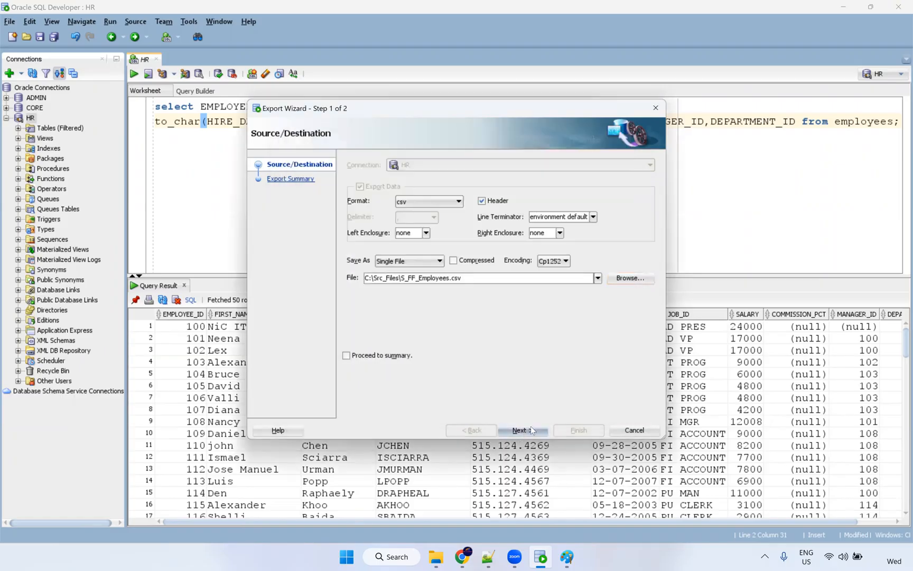
{"action": "left_click", "coordinate": [531, 427]}
{"action": "left_click", "coordinate": [511, 302]}
{"action": "left_click", "coordinate": [575, 428]}
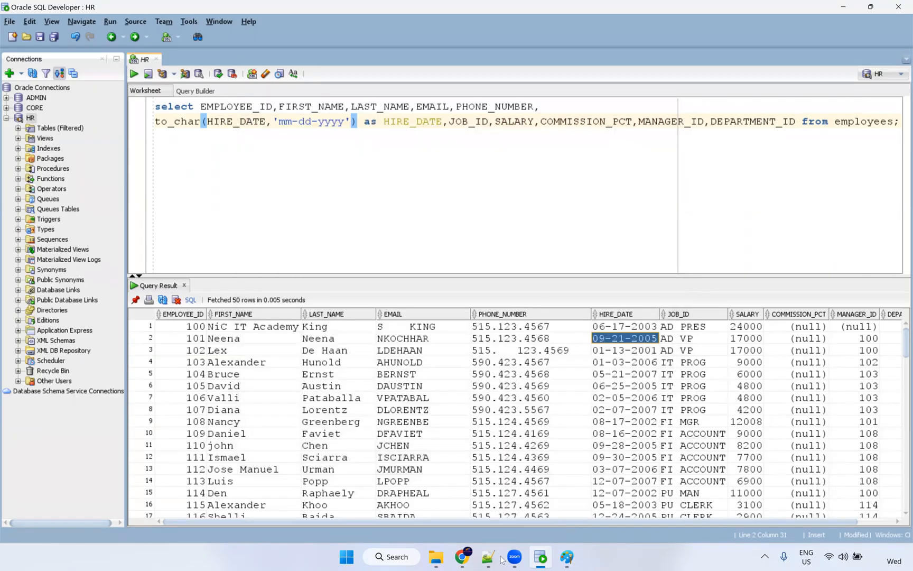
Move 'from employees' onto its own line and select the whole SQL statement.
{"action": "left_click", "coordinate": [893, 123]}
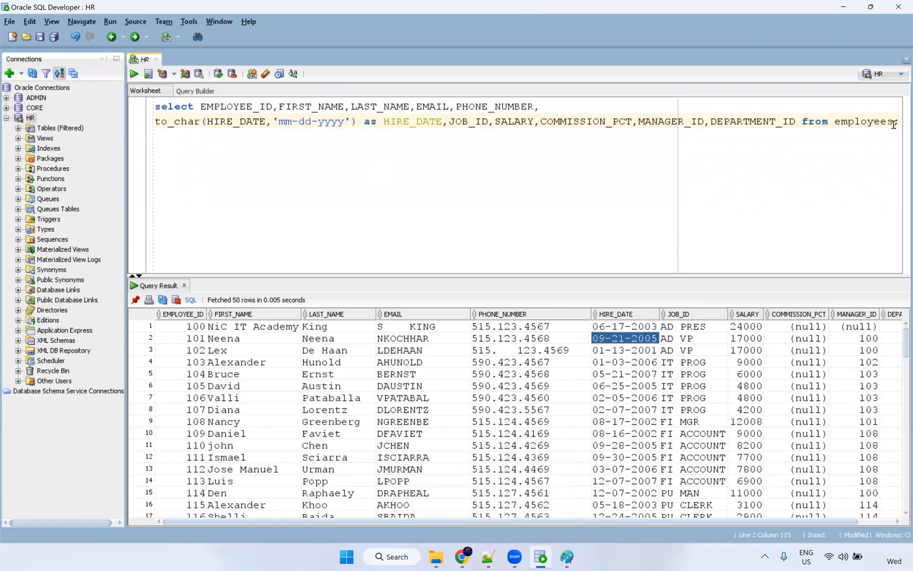
{"action": "left_click", "coordinate": [800, 121]}
{"action": "key", "text": "Return"}
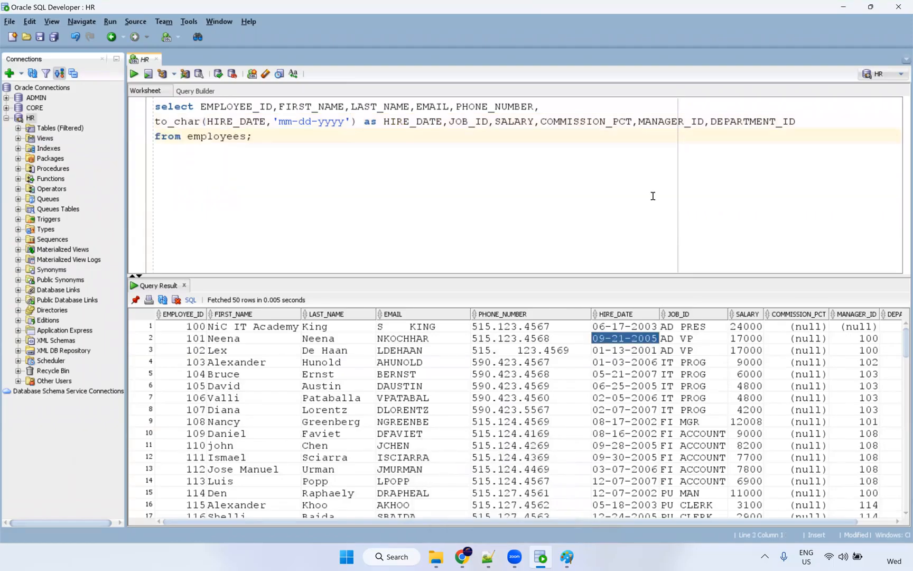
{"action": "key", "text": "ctrl+a"}
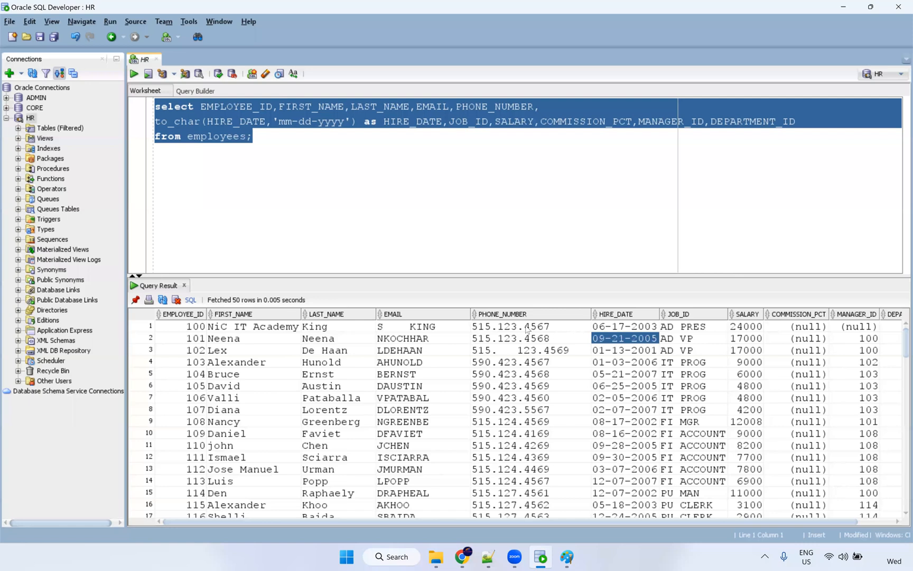
Open S_FF_Employees.csv from the Src_Files folder in Notepad++.
{"action": "left_click", "coordinate": [437, 558]}
{"action": "left_click", "coordinate": [221, 227]}
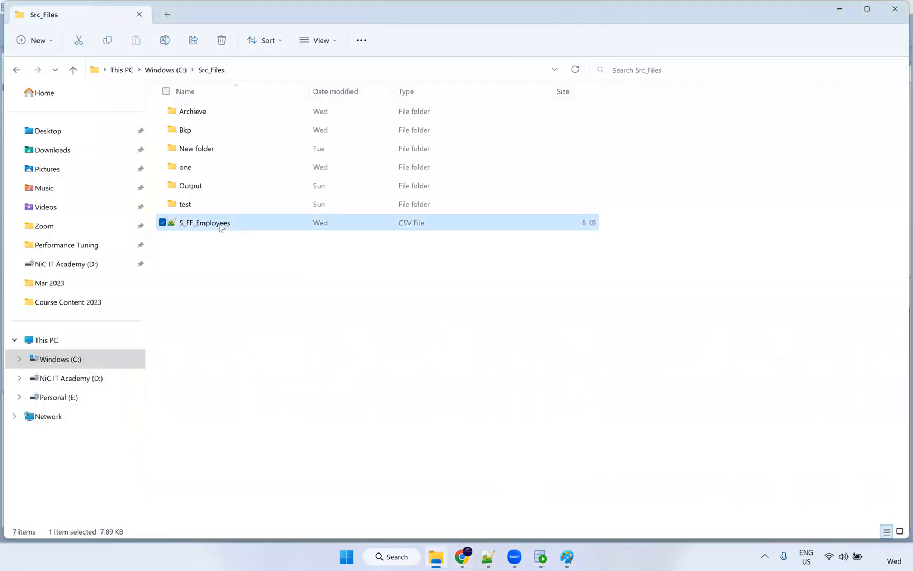
{"action": "right_click", "coordinate": [220, 227]}
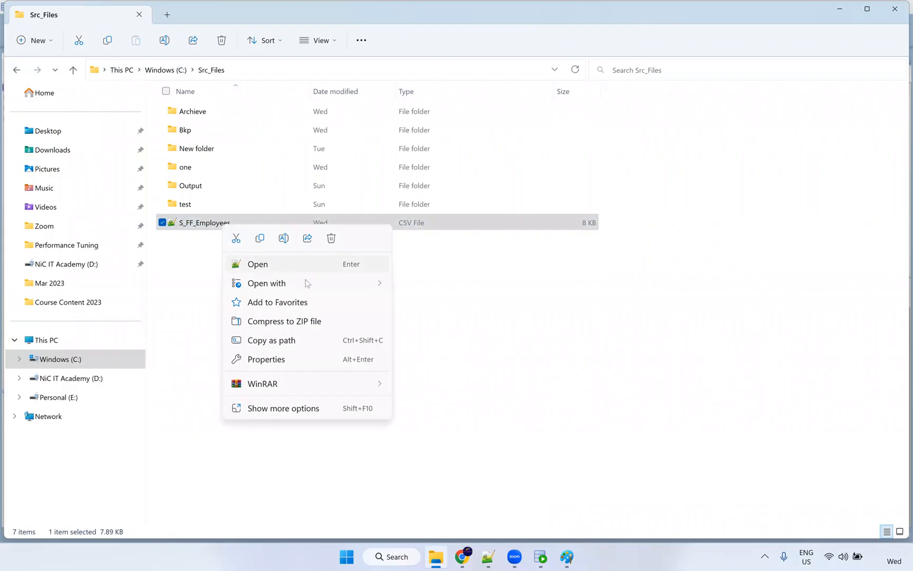
{"action": "mouse_move", "coordinate": [388, 286]}
{"action": "left_click", "coordinate": [431, 321]}
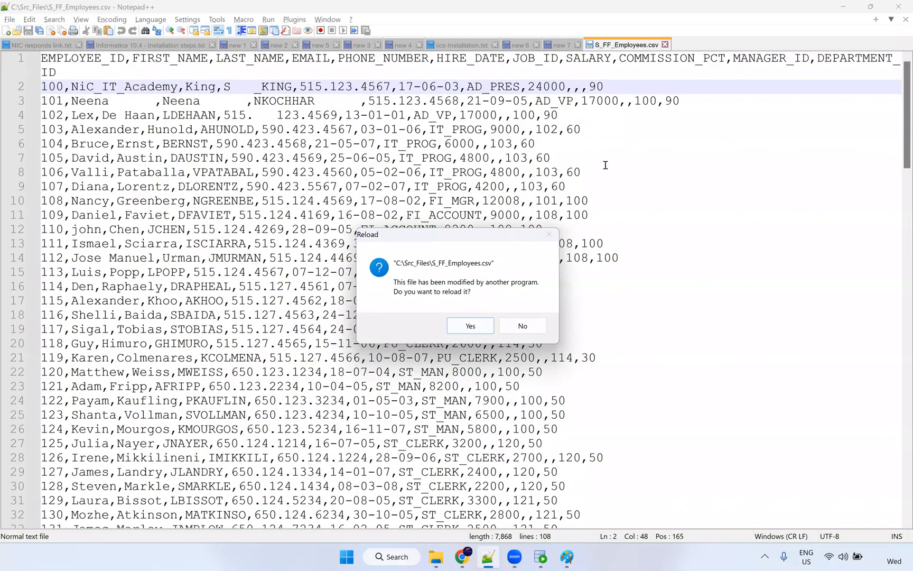
Reload the file and check the first hire date's month, day and year read as mm-dd-yyyy.
{"action": "key", "text": "Return"}
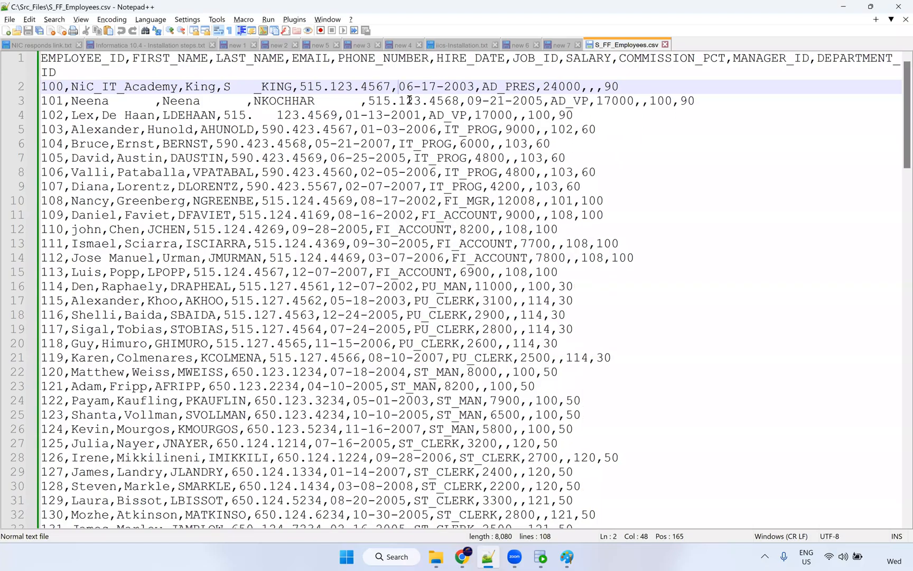
{"action": "left_click", "coordinate": [409, 100]}
{"action": "double_click", "coordinate": [413, 86]}
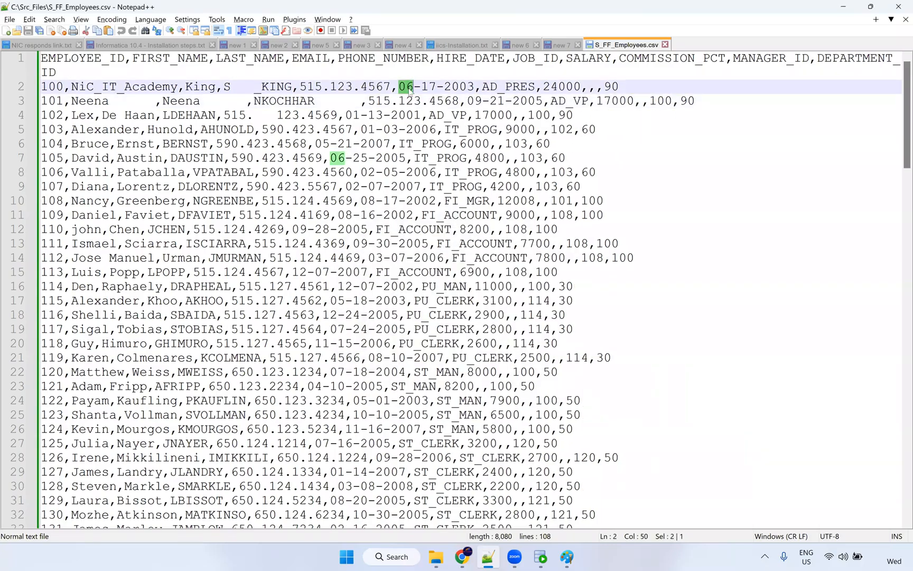
{"action": "double_click", "coordinate": [429, 87]}
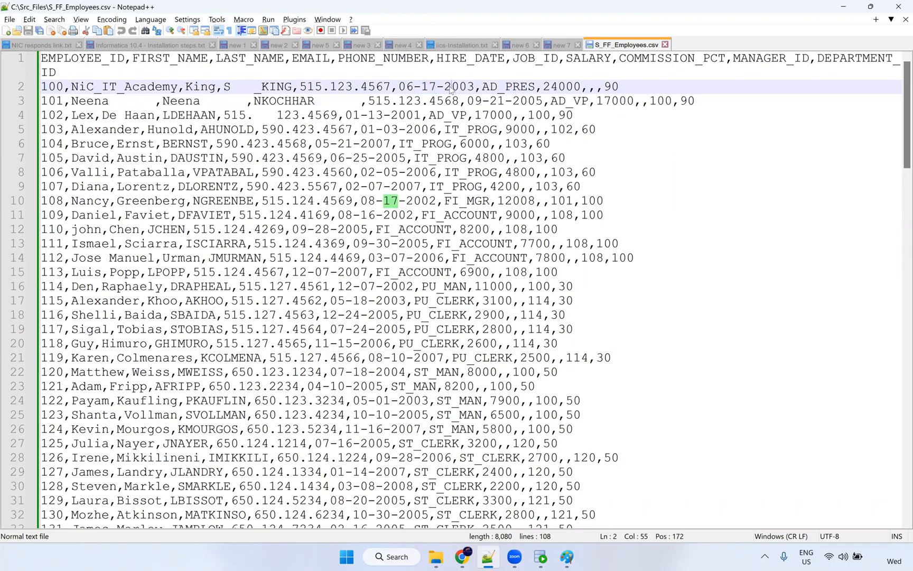
{"action": "double_click", "coordinate": [456, 86]}
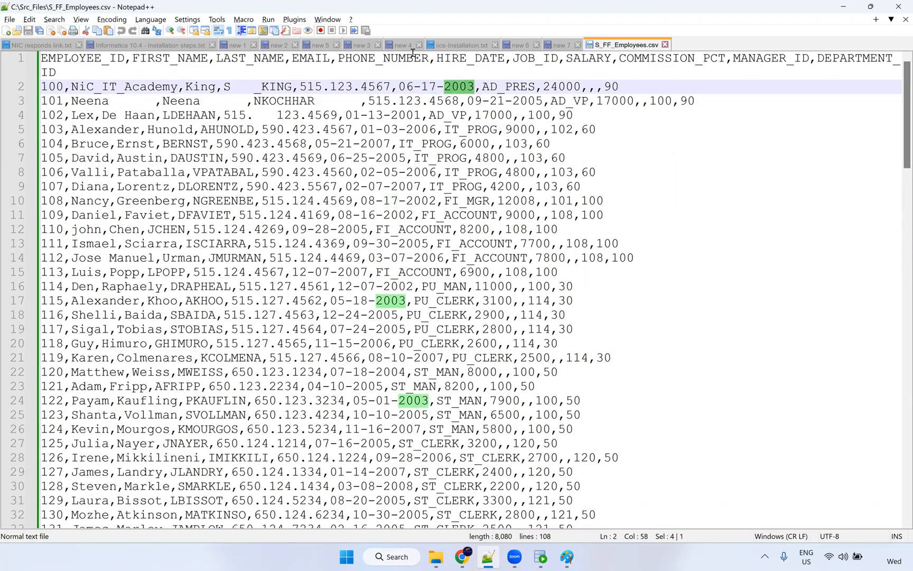
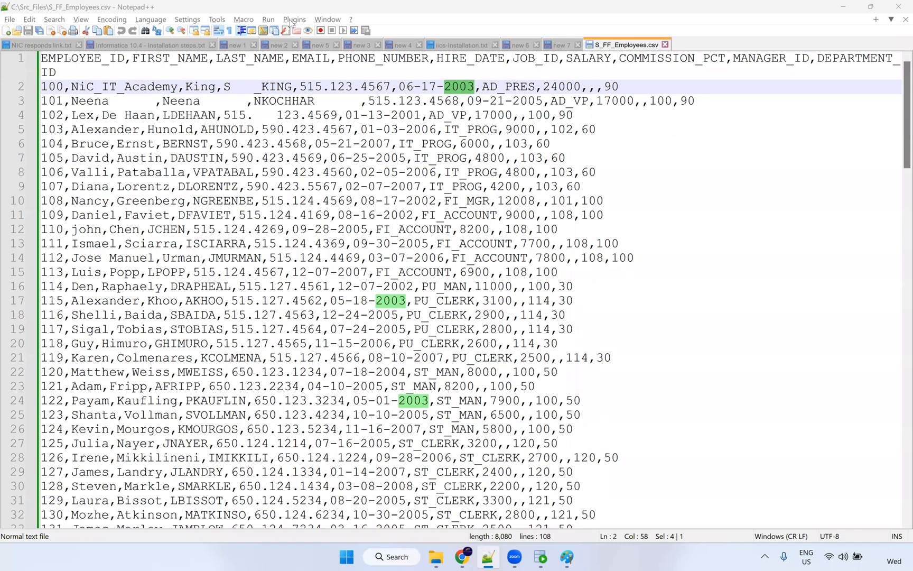
Review S_FF_Employees.csv in Notepad++, selecting the padding after Neena and the name NiC_IT_Academy.
{"action": "left_click", "coordinate": [651, 295]}
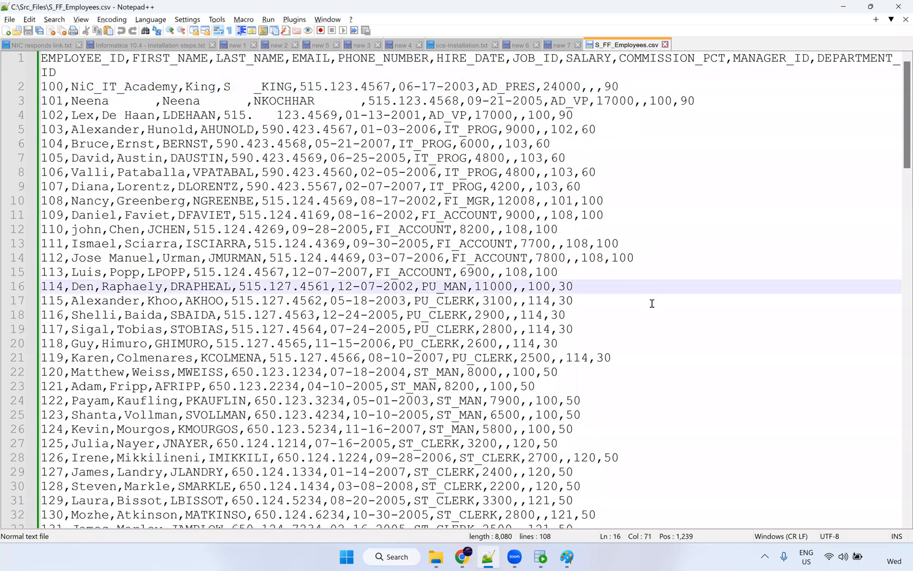
{"action": "scroll", "coordinate": [651, 303], "scroll_direction": "down", "scroll_amount": 1, "text": "ctrl"}
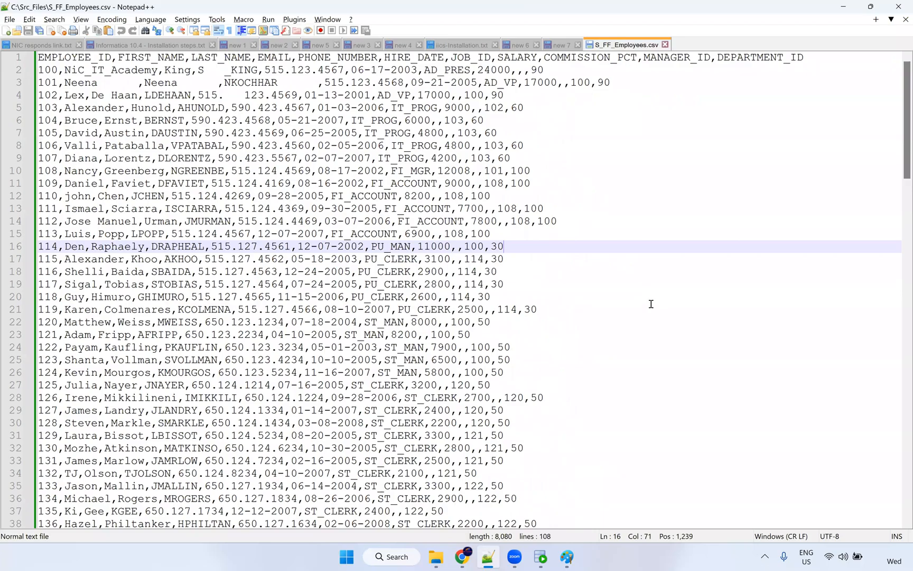
{"action": "scroll", "coordinate": [650, 307], "scroll_direction": "down", "scroll_amount": 1, "text": "ctrl"}
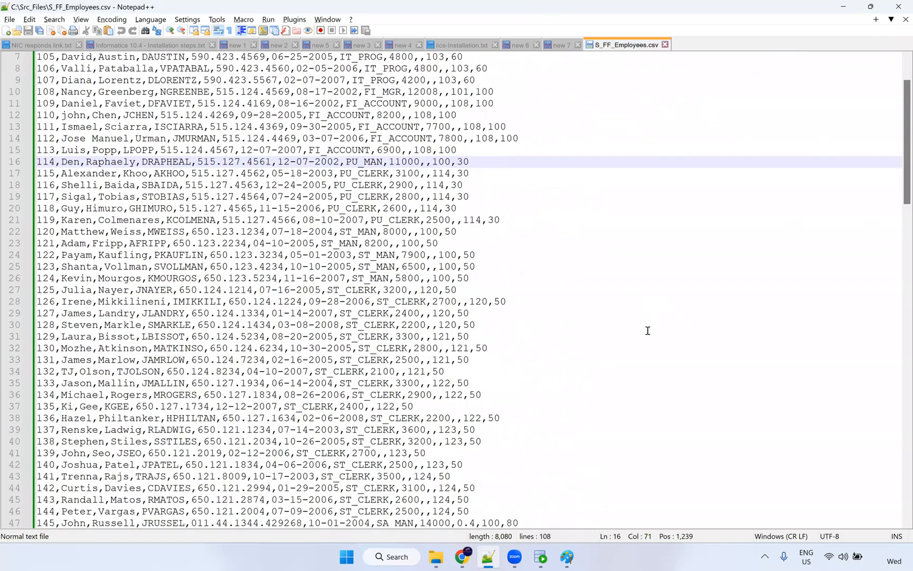
{"action": "scroll", "coordinate": [648, 330], "scroll_direction": "down", "scroll_amount": 11}
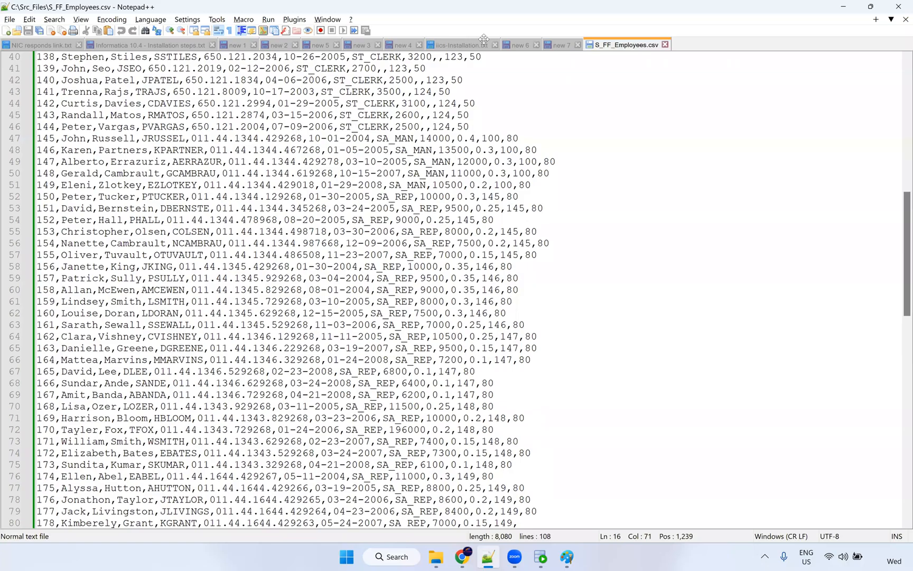
{"action": "scroll", "coordinate": [483, 39], "scroll_direction": "down", "scroll_amount": 10}
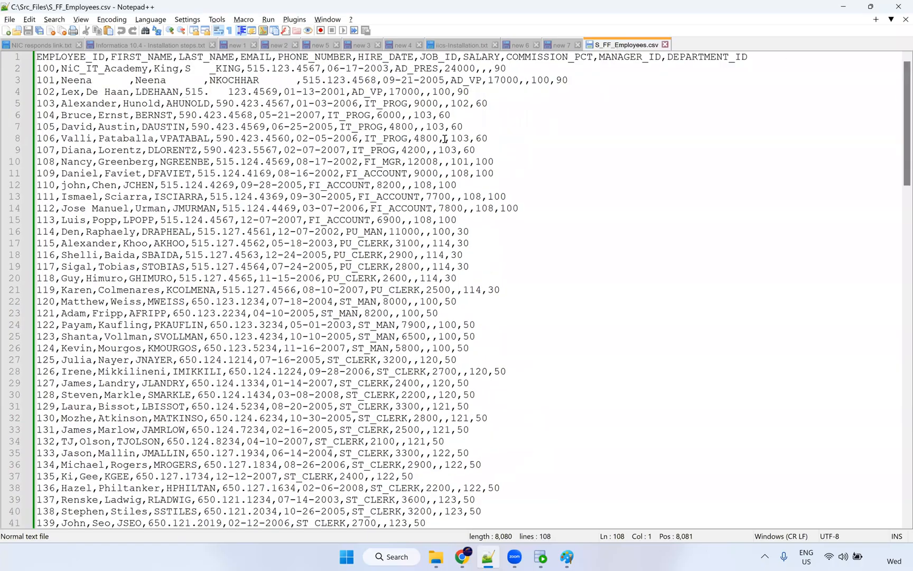
{"action": "left_click_drag", "start_coordinate": [93, 80], "coordinate": [182, 75]}
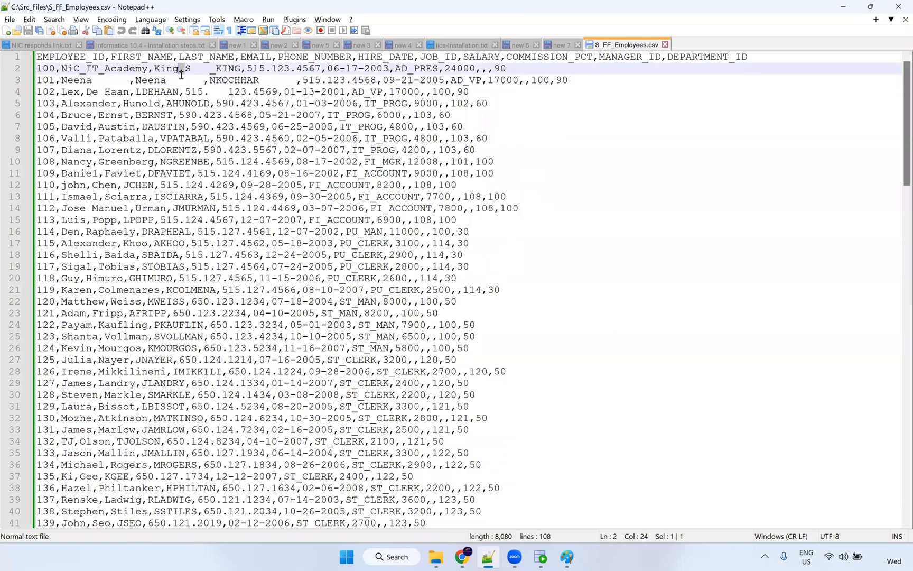
{"action": "left_click", "coordinate": [316, 323]}
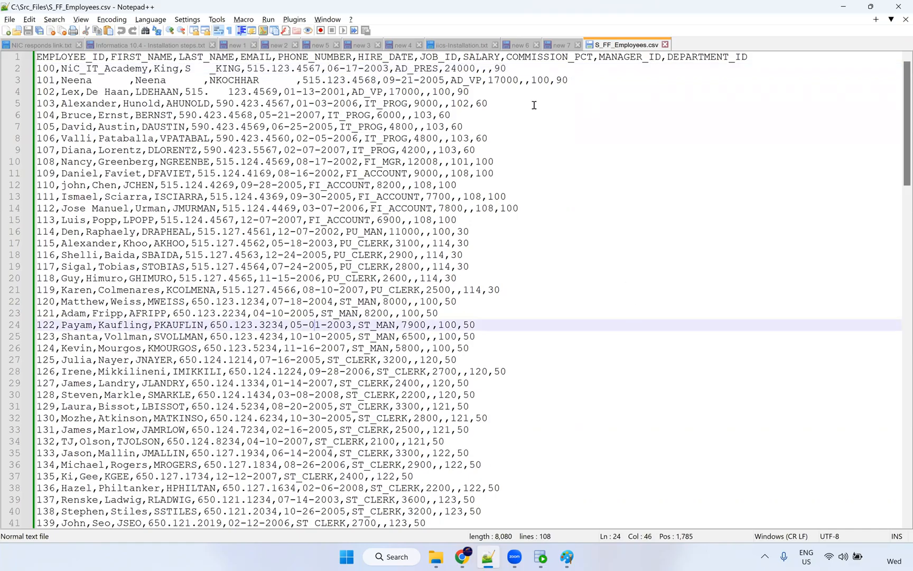
{"action": "double_click", "coordinate": [119, 69]}
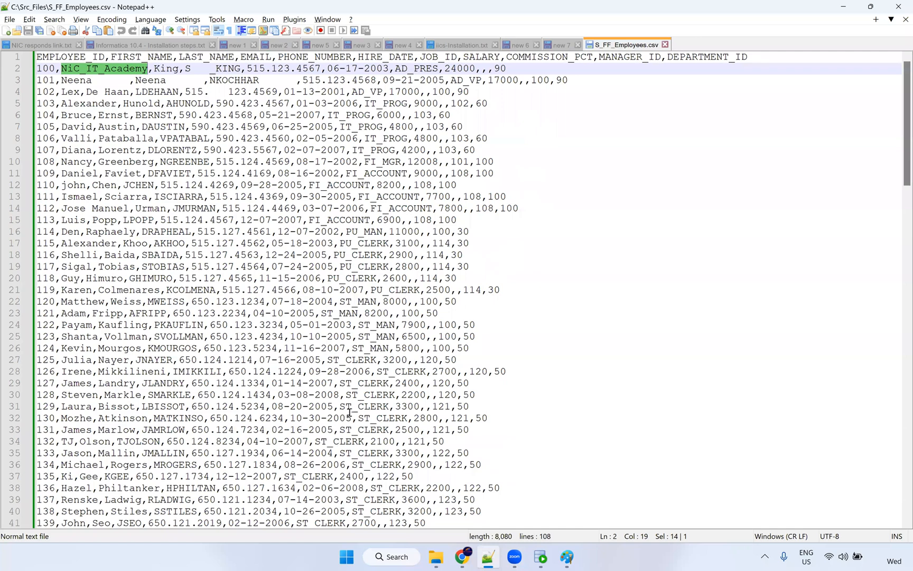
{"action": "scroll", "coordinate": [349, 412], "scroll_direction": "up", "scroll_amount": 2, "text": "ctrl"}
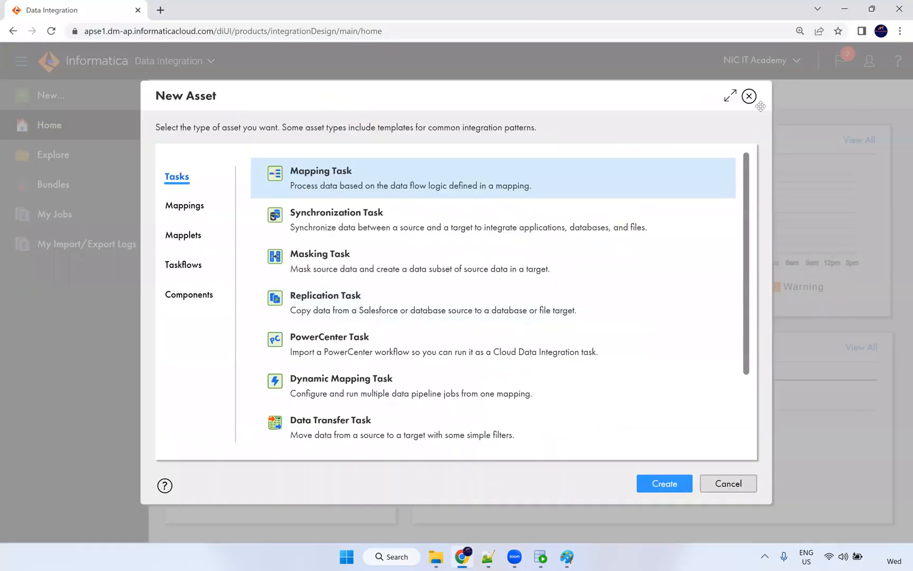
Close New Asset, switch to Administrator, and open Connections showing Oracle_Src and Oracle_Tgt.
{"action": "left_click", "coordinate": [749, 97]}
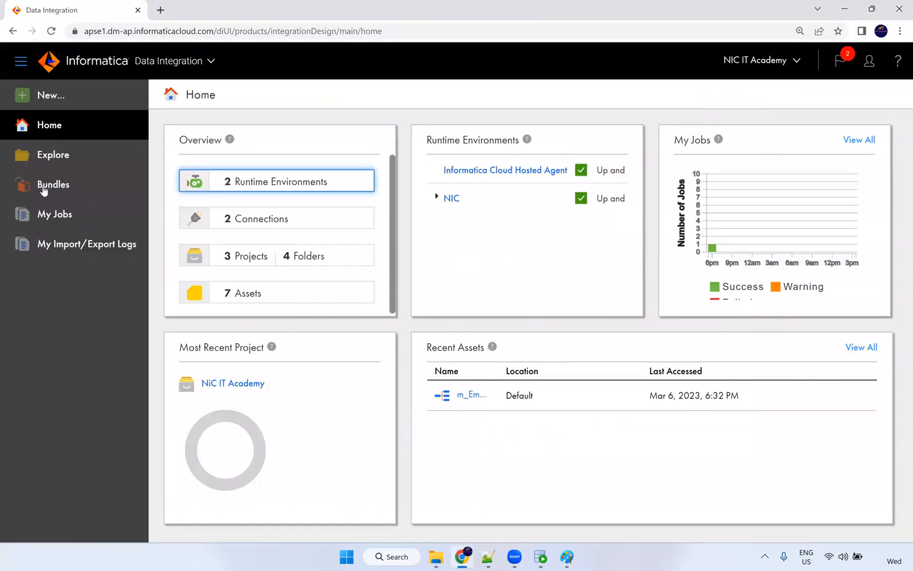
{"action": "left_click", "coordinate": [70, 94]}
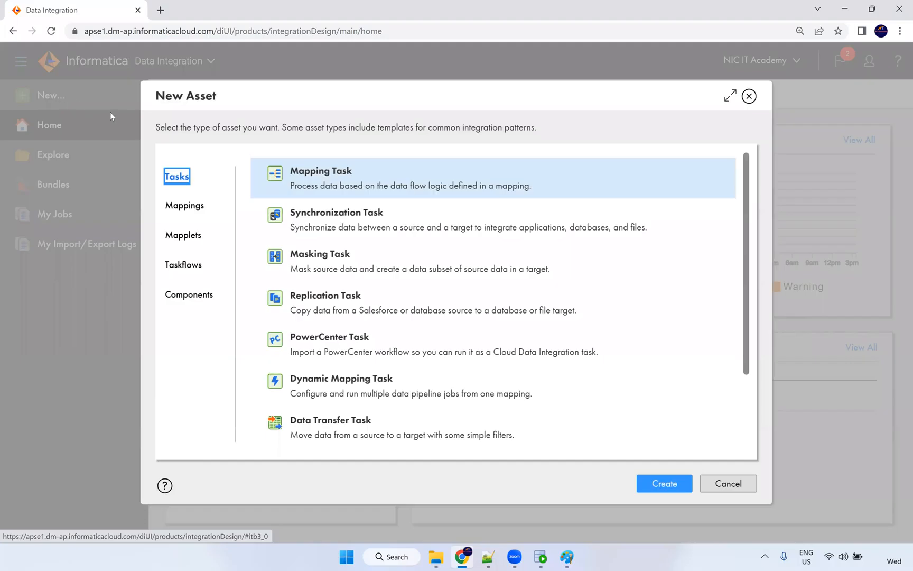
{"action": "left_click", "coordinate": [749, 96]}
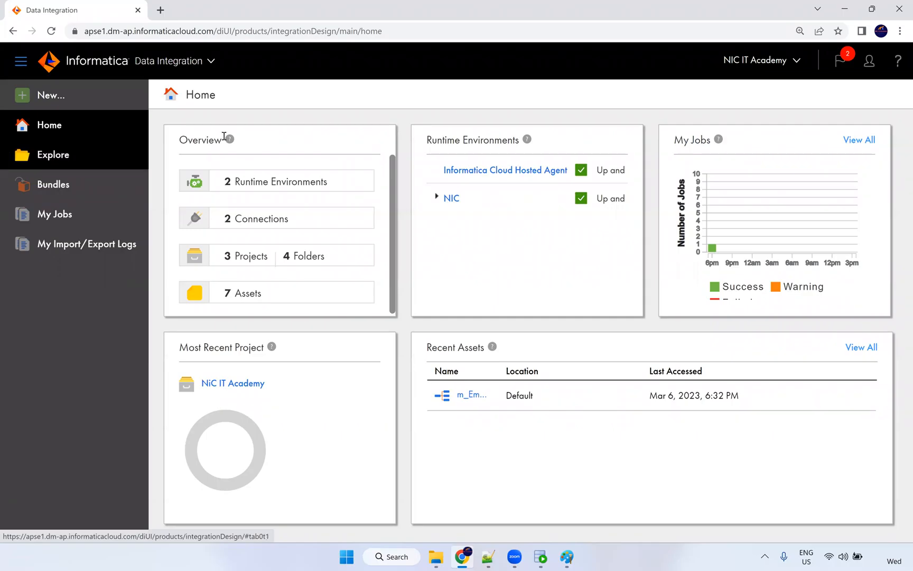
{"action": "left_click", "coordinate": [198, 62]}
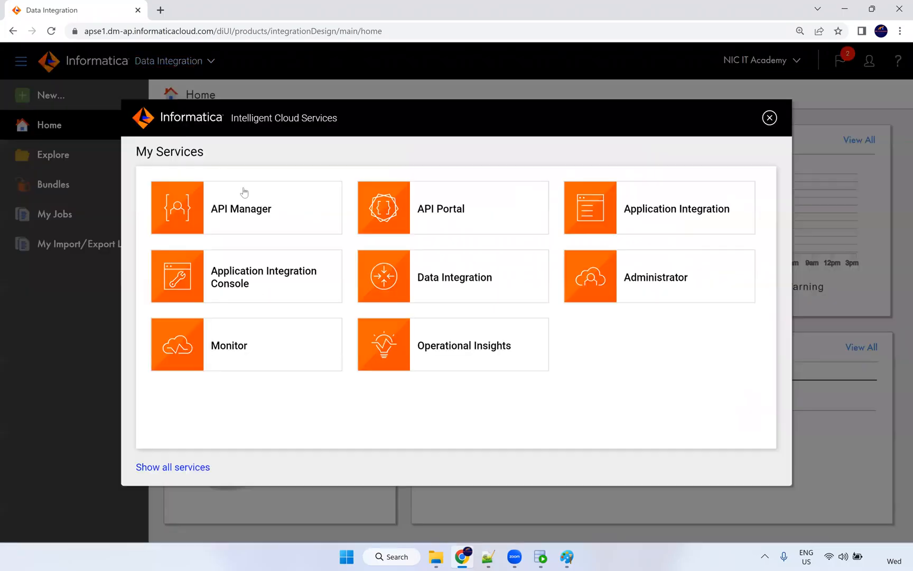
{"action": "left_click", "coordinate": [650, 294]}
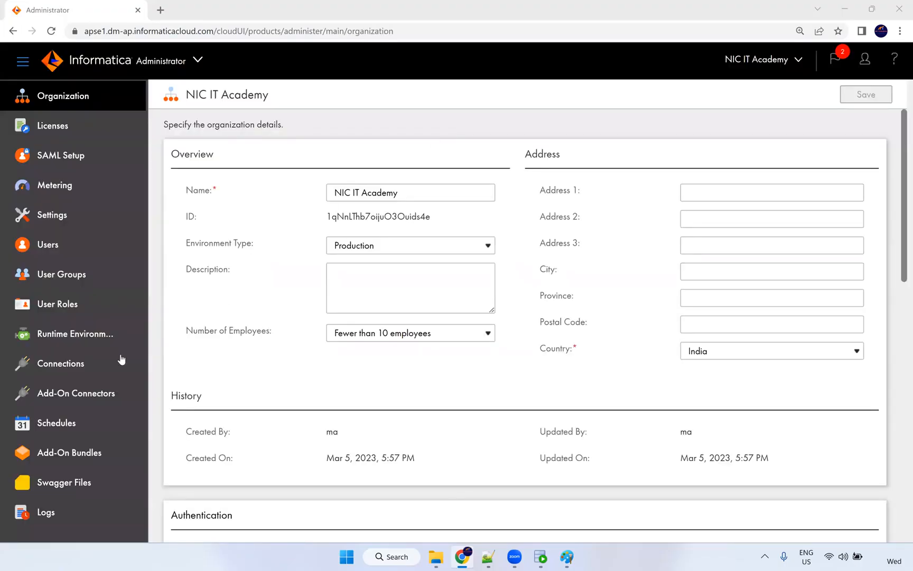
{"action": "left_click", "coordinate": [94, 363]}
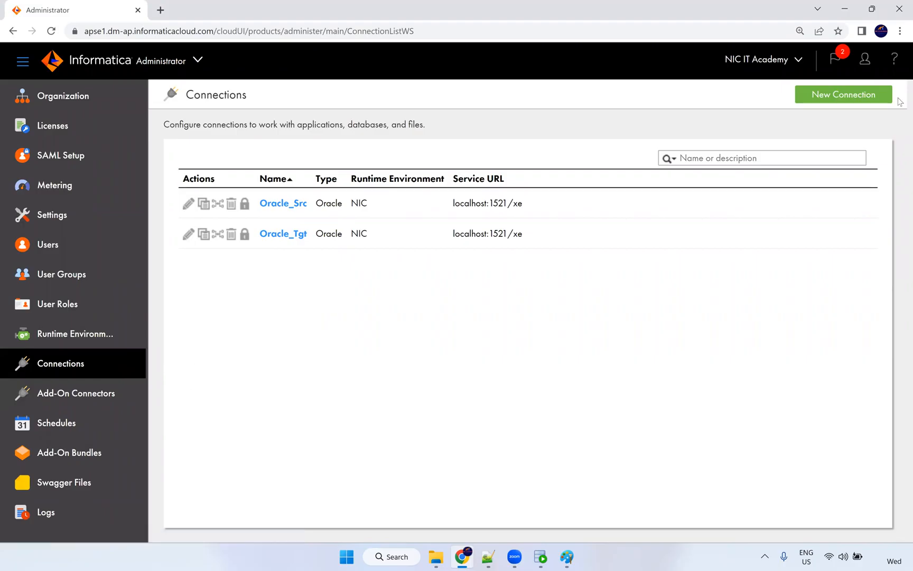
Start a new connection named S_FF_Connection and set its type to Flat File.
{"action": "left_click", "coordinate": [845, 96]}
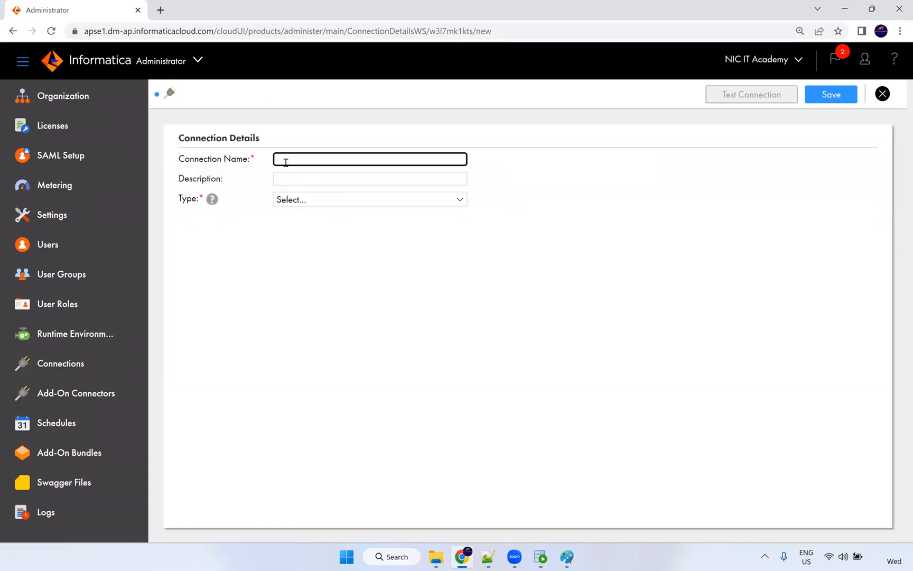
{"action": "left_click", "coordinate": [285, 160]}
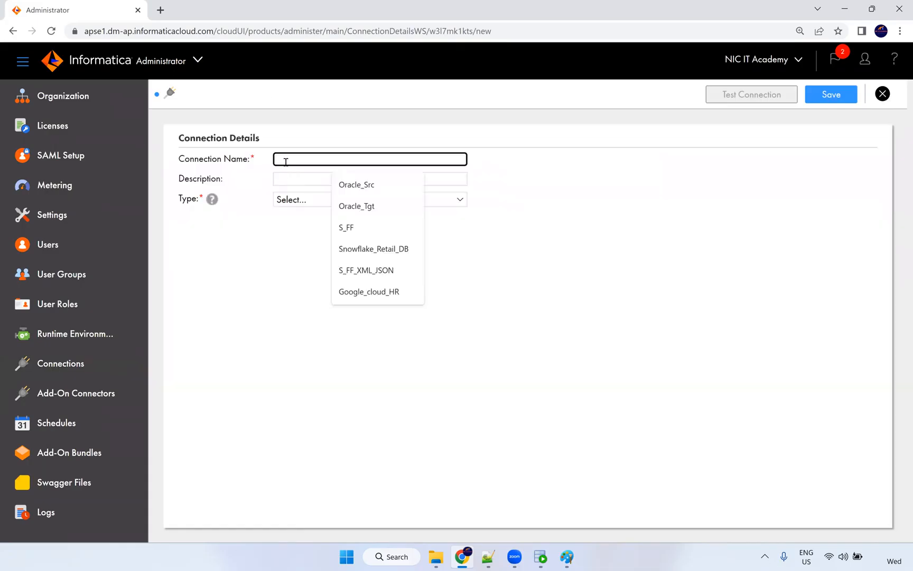
{"action": "left_click", "coordinate": [343, 227]}
{"action": "type", "text": "_Connec"}
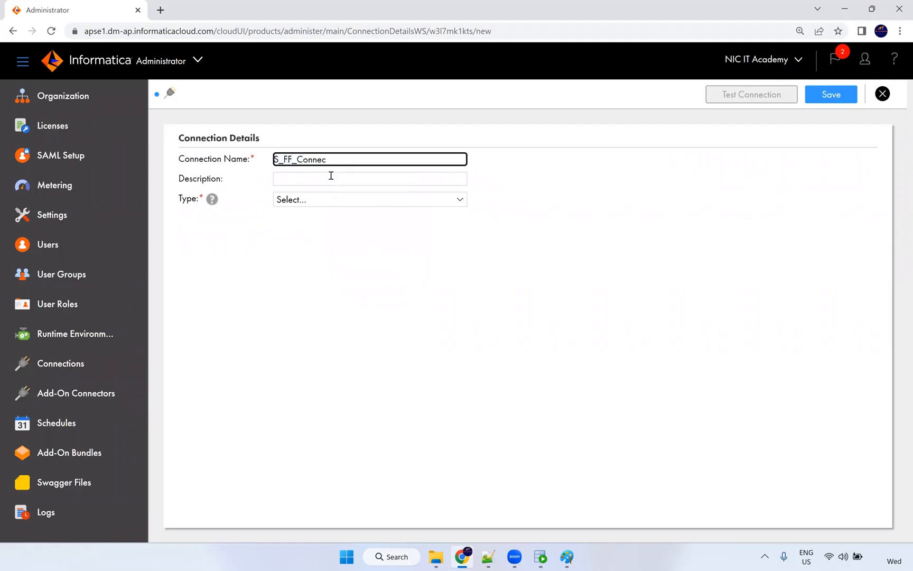
{"action": "type", "text": "gtion"}
{"action": "left_click", "coordinate": [305, 206]}
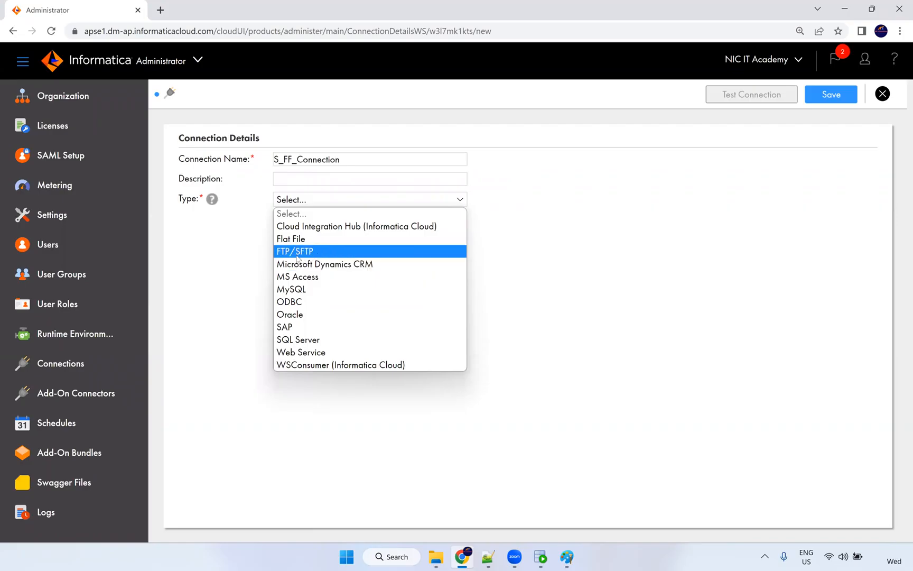
{"action": "left_click", "coordinate": [305, 238]}
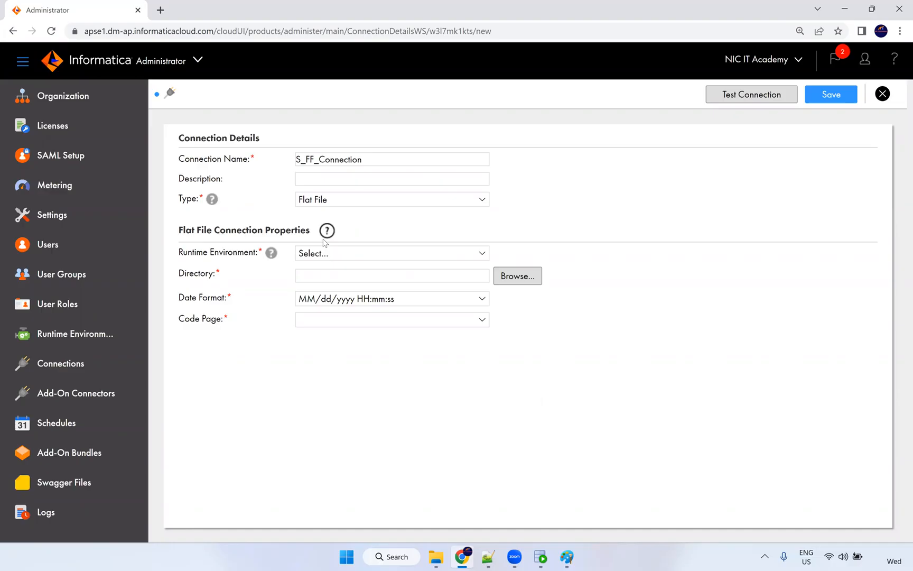
Use the NIC runtime environment and the C:\Src_Files directory, then browse the available date formats.
{"action": "left_click", "coordinate": [326, 257]}
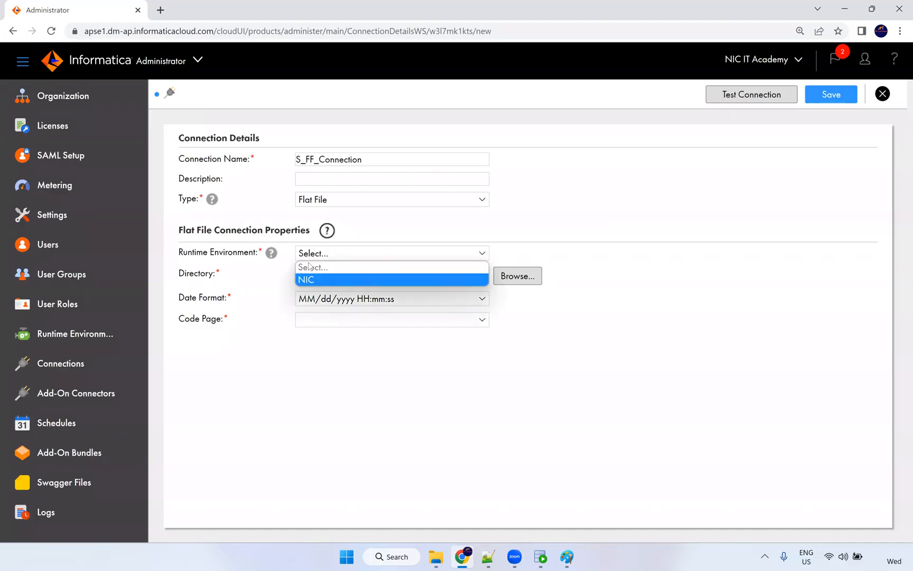
{"action": "left_click", "coordinate": [311, 275]}
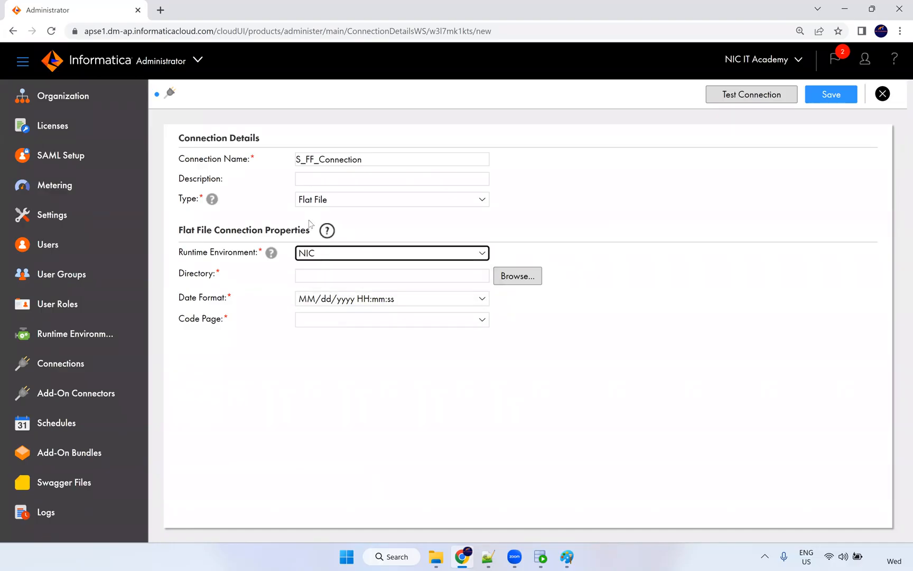
{"action": "left_click", "coordinate": [317, 273]}
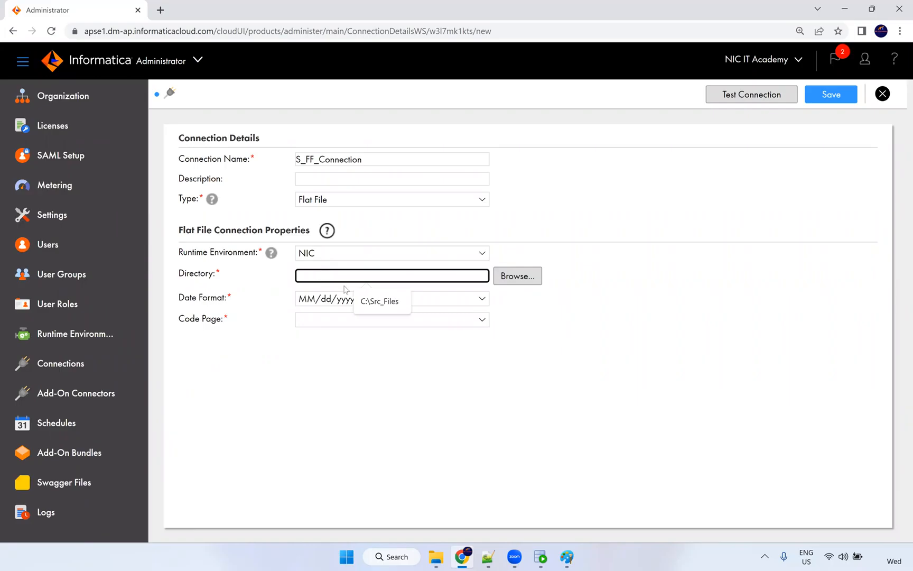
{"action": "left_click", "coordinate": [392, 307]}
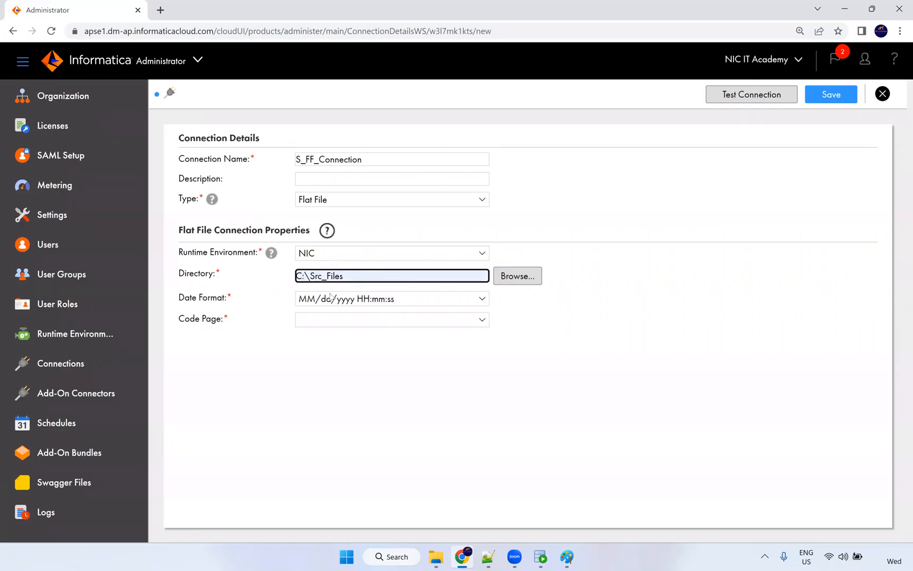
{"action": "left_click_drag", "start_coordinate": [233, 298], "coordinate": [196, 294]}
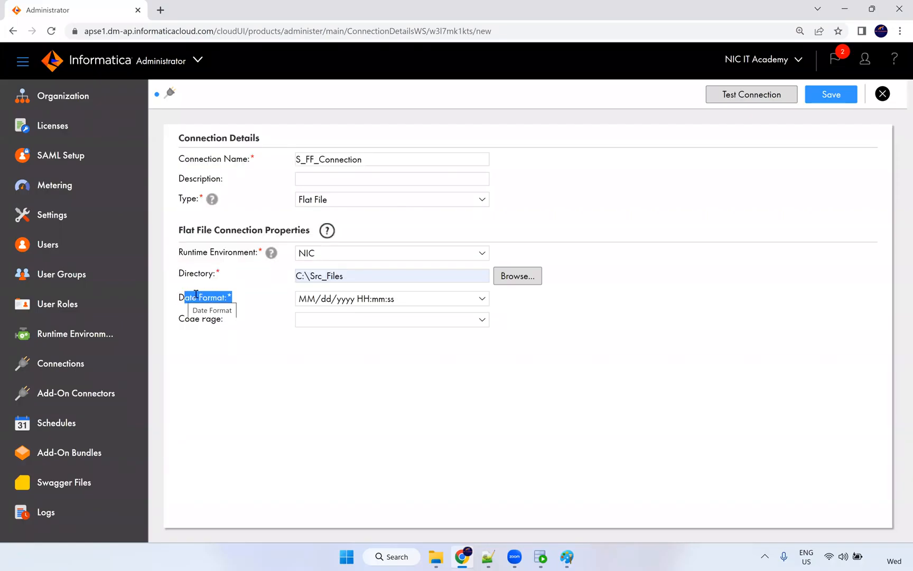
{"action": "left_click", "coordinate": [237, 301]}
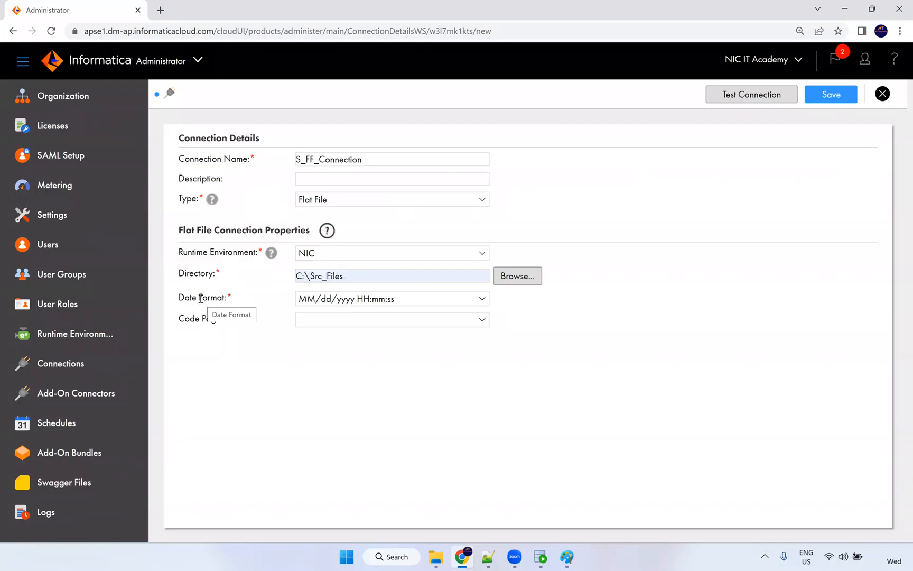
{"action": "left_click", "coordinate": [392, 303]}
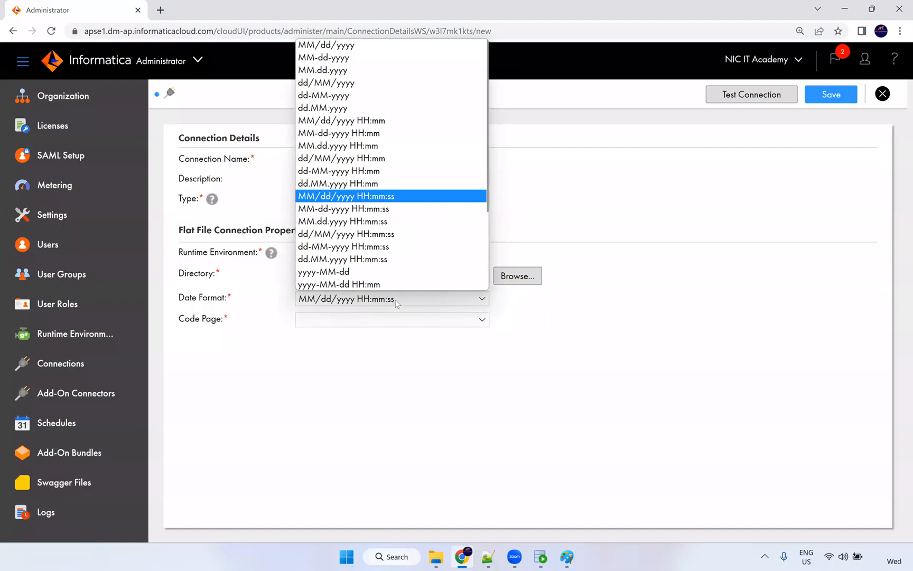
{"action": "scroll", "coordinate": [403, 158], "scroll_direction": "down", "scroll_amount": 2}
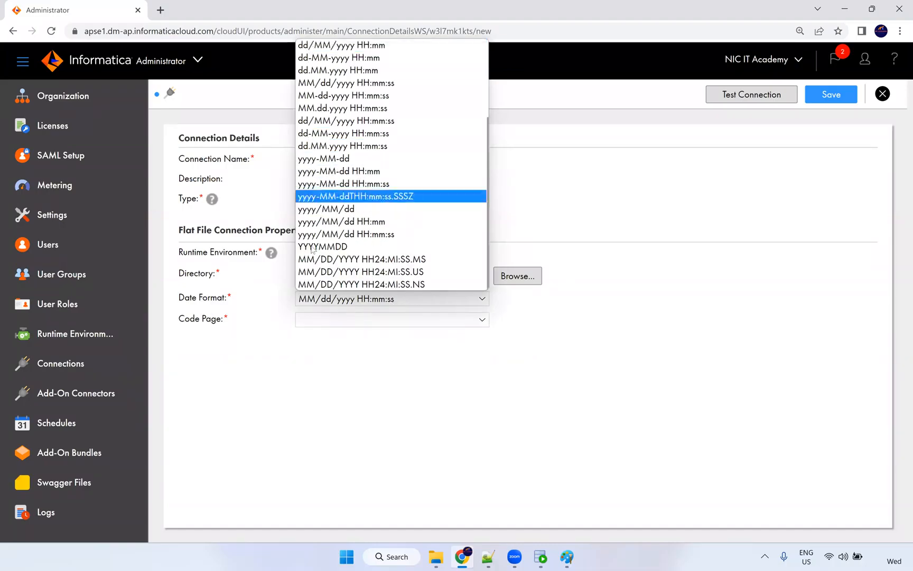
{"action": "scroll", "coordinate": [334, 214], "scroll_direction": "up", "scroll_amount": 2}
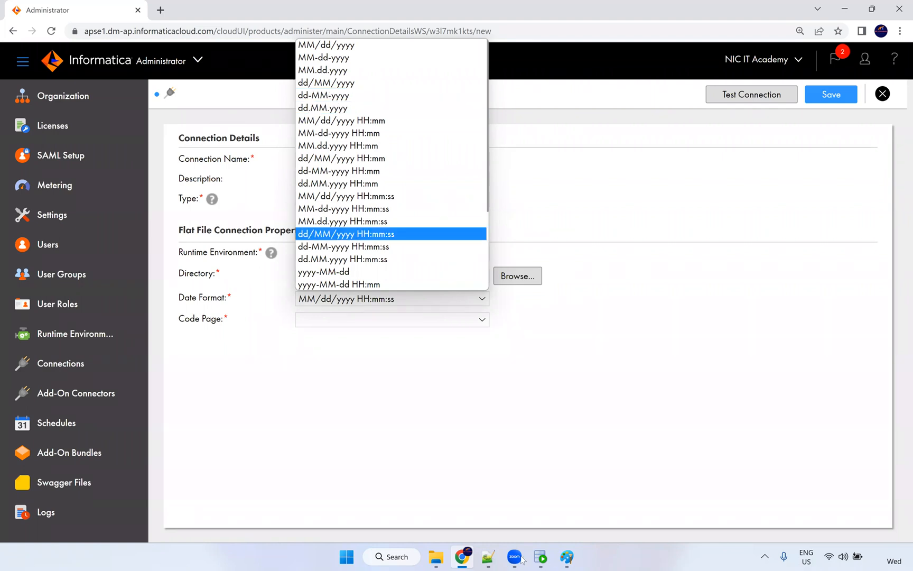
Check in Notepad++ that HIRE_DATE values use MM-dd-yyyy, then return to the connection form.
{"action": "left_click", "coordinate": [489, 558]}
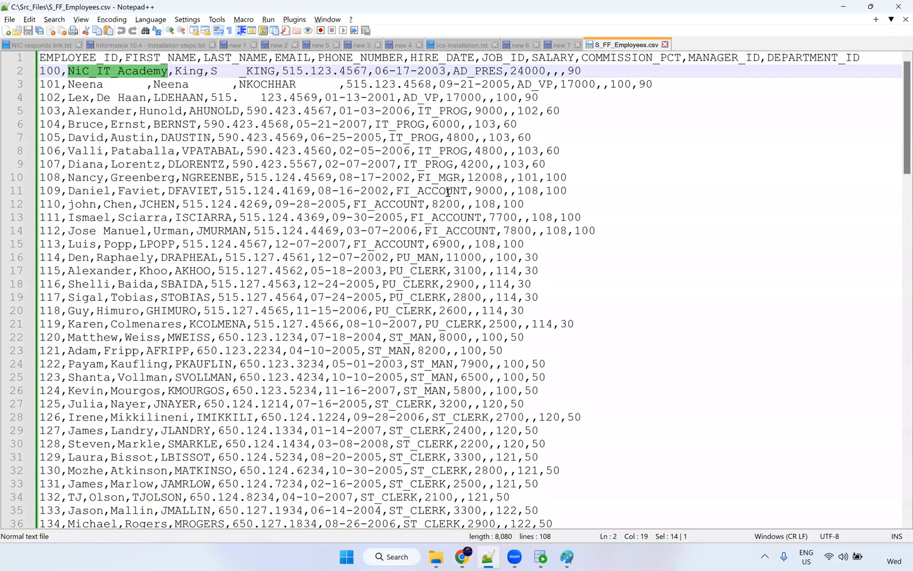
{"action": "double_click", "coordinate": [333, 98]}
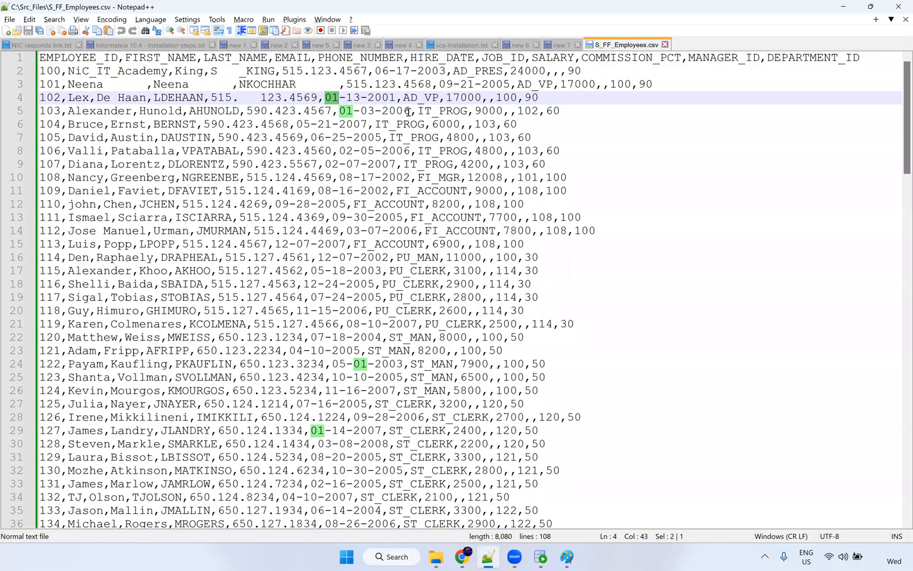
{"action": "double_click", "coordinate": [353, 98]}
{"action": "key", "text": "alt+Tab"}
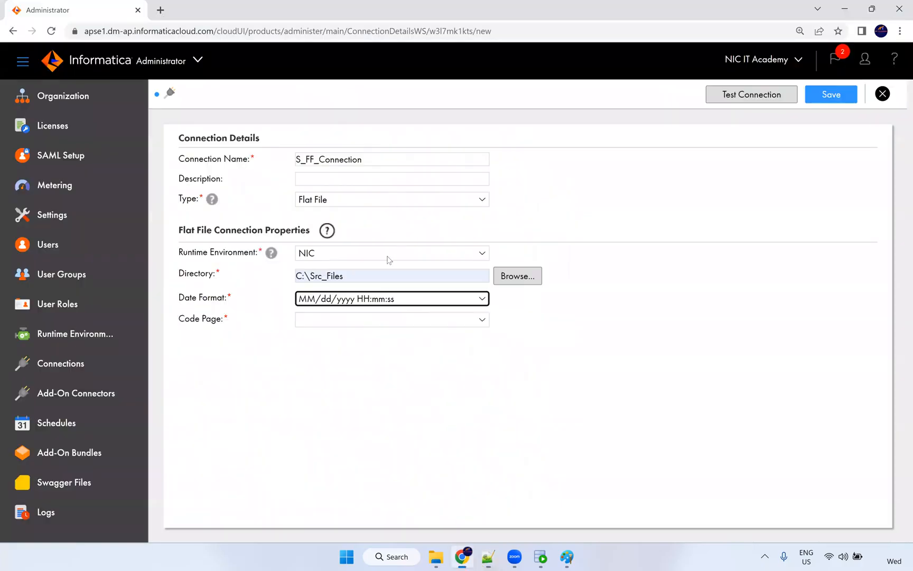
Choose MM-dd-yyyy as the flat-file connection's date format.
{"action": "left_click", "coordinate": [372, 298]}
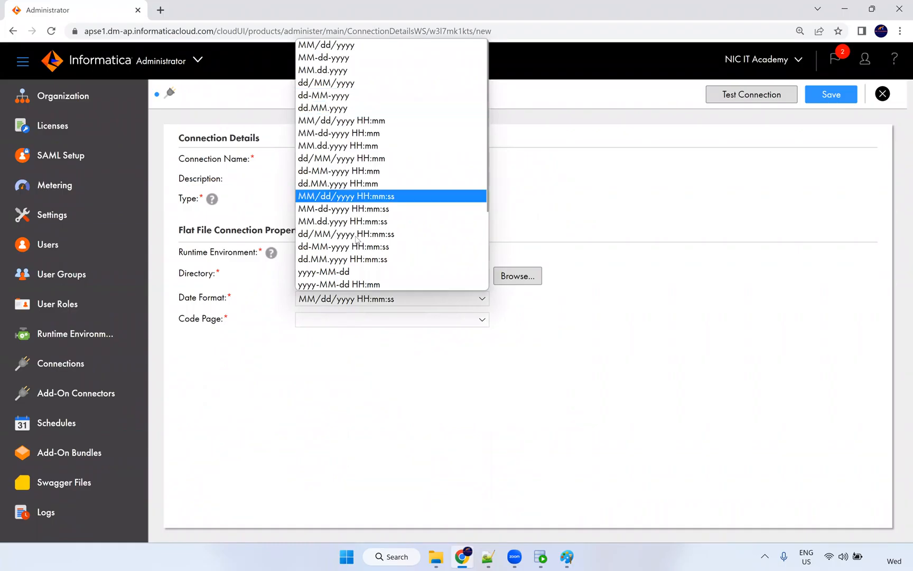
{"action": "scroll", "coordinate": [362, 243], "scroll_direction": "down", "scroll_amount": 2}
{"action": "scroll", "coordinate": [412, 225], "scroll_direction": "down", "scroll_amount": 1}
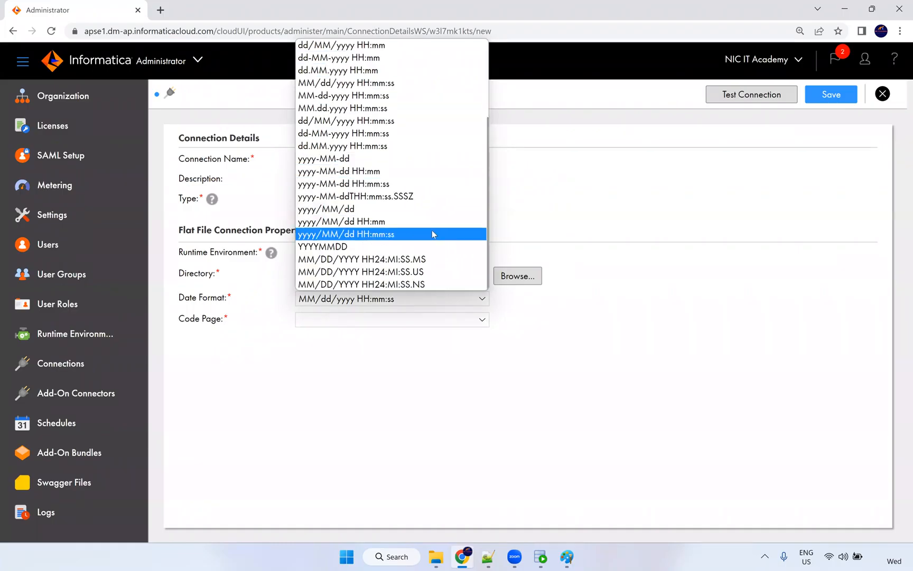
{"action": "scroll", "coordinate": [438, 223], "scroll_direction": "up", "scroll_amount": 3}
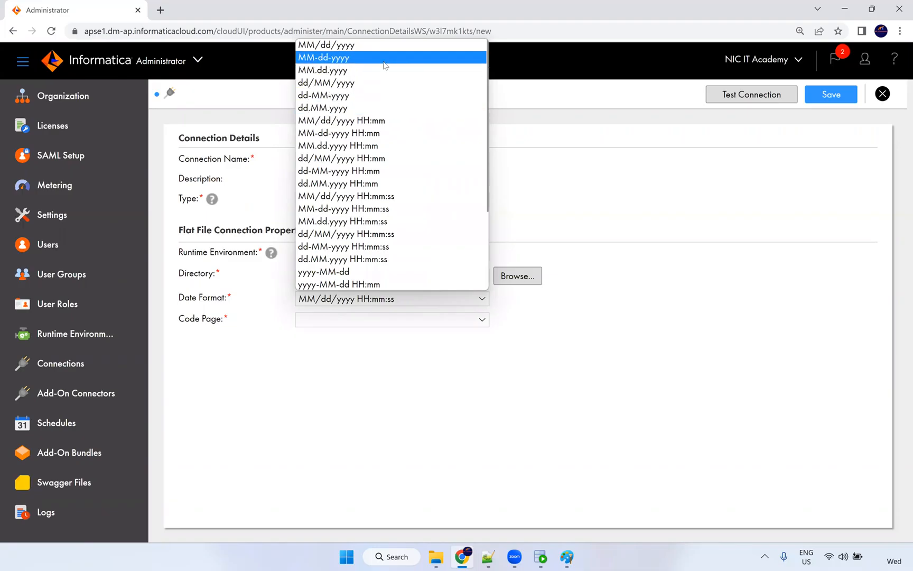
{"action": "left_click", "coordinate": [385, 58]}
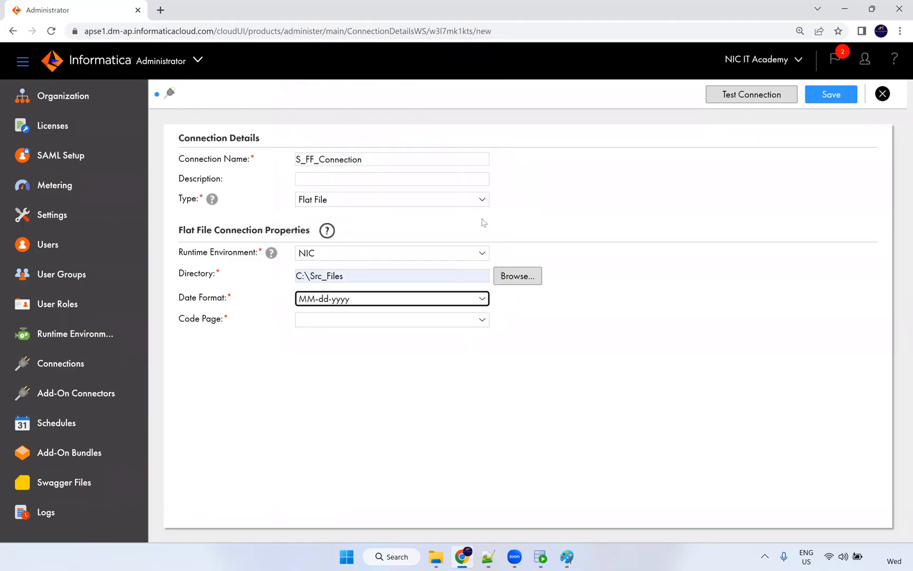
Set the code page to MS Windows Latin1 and save S_FF_Connection.
{"action": "left_click", "coordinate": [341, 323]}
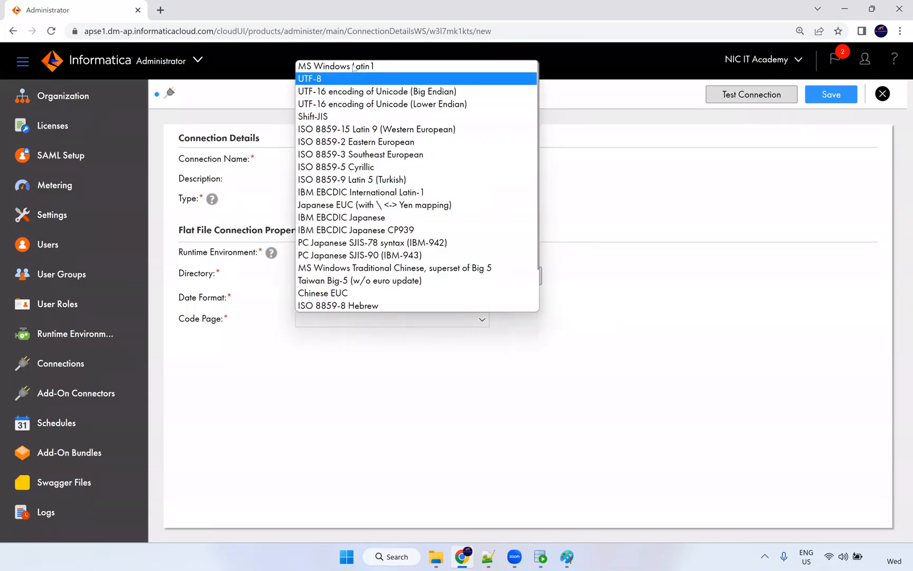
{"action": "left_click", "coordinate": [380, 72]}
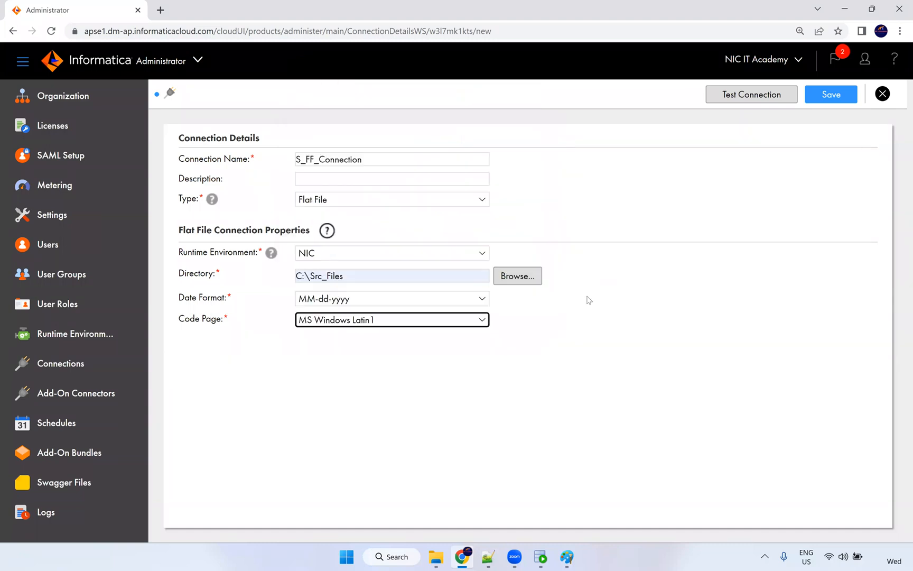
{"action": "left_click", "coordinate": [347, 322]}
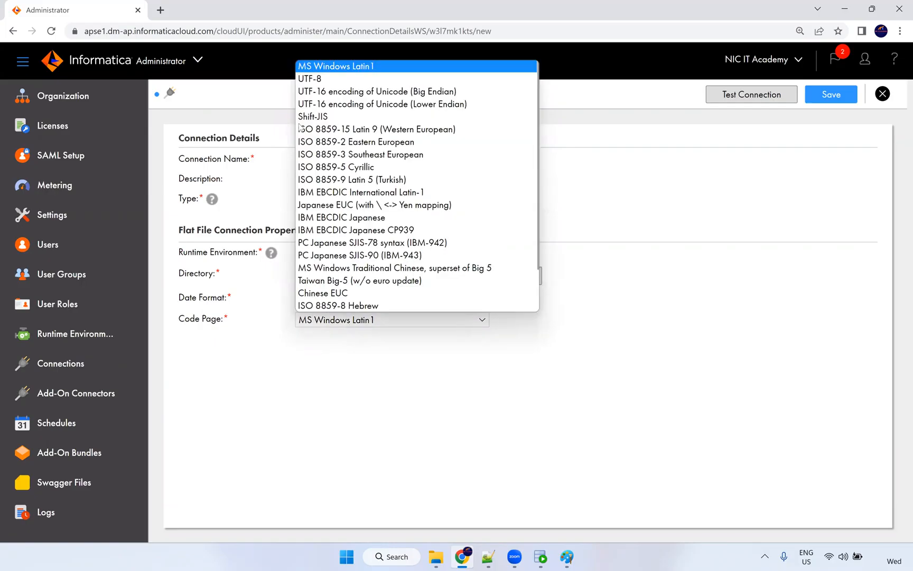
{"action": "left_click", "coordinate": [582, 334]}
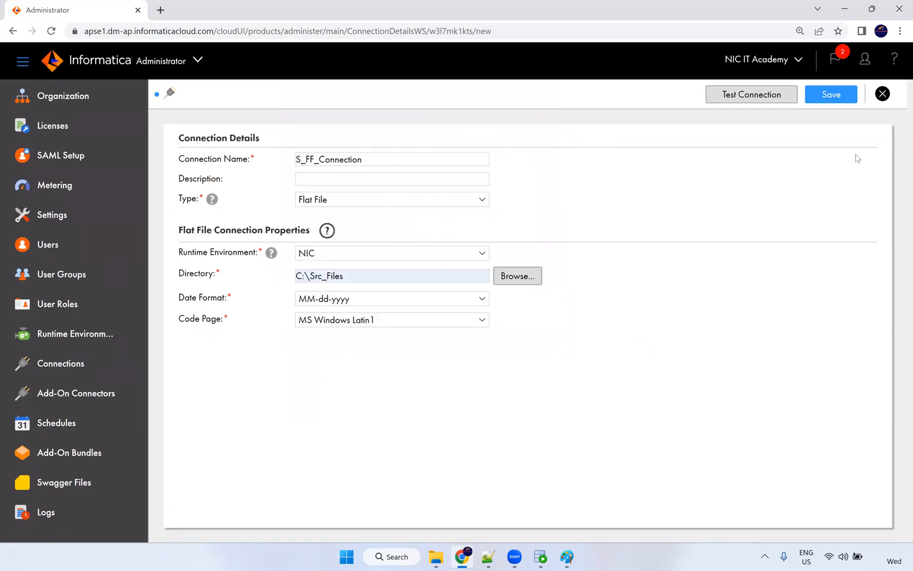
{"action": "left_click", "coordinate": [832, 95]}
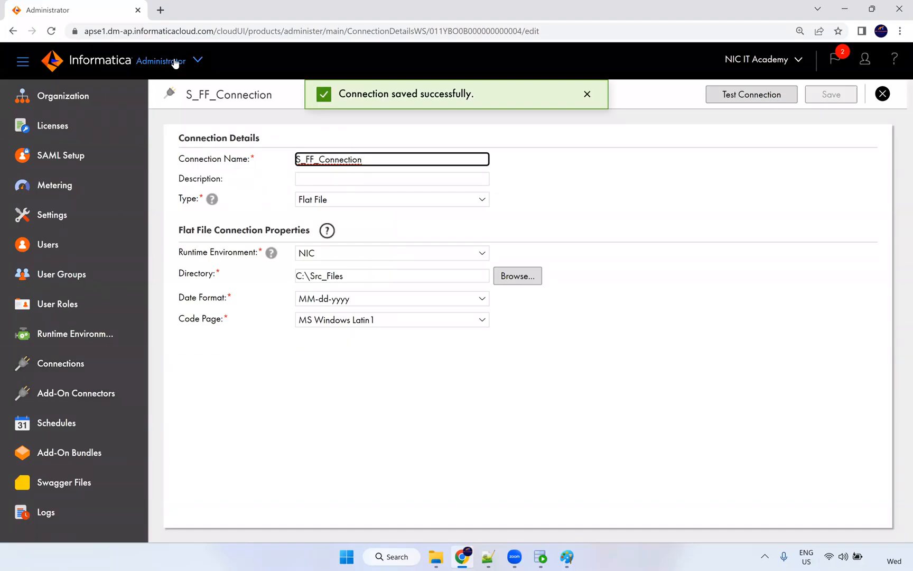
Switch from Administrator to the Data Integration service and start a new asset.
{"action": "left_click", "coordinate": [175, 63]}
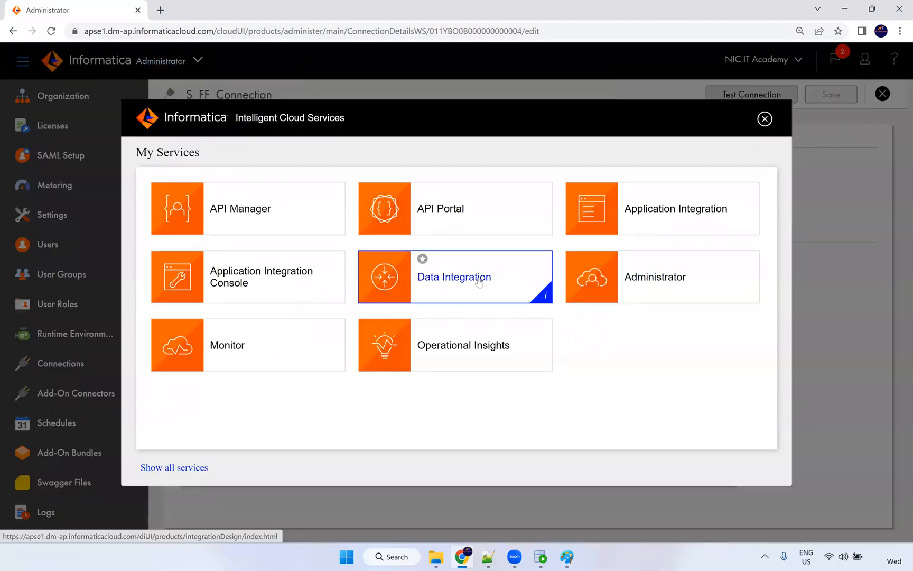
{"action": "left_click", "coordinate": [479, 283]}
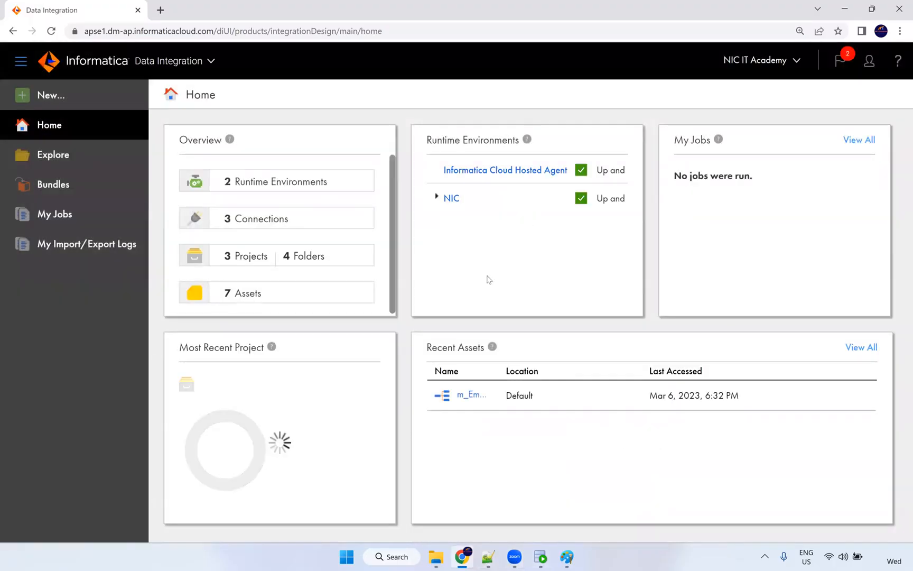
{"action": "left_click", "coordinate": [82, 94]}
Create a Mapping asset and rename it from Mapping1 to m_S_FF_Employees_Data.
{"action": "left_click", "coordinate": [190, 205]}
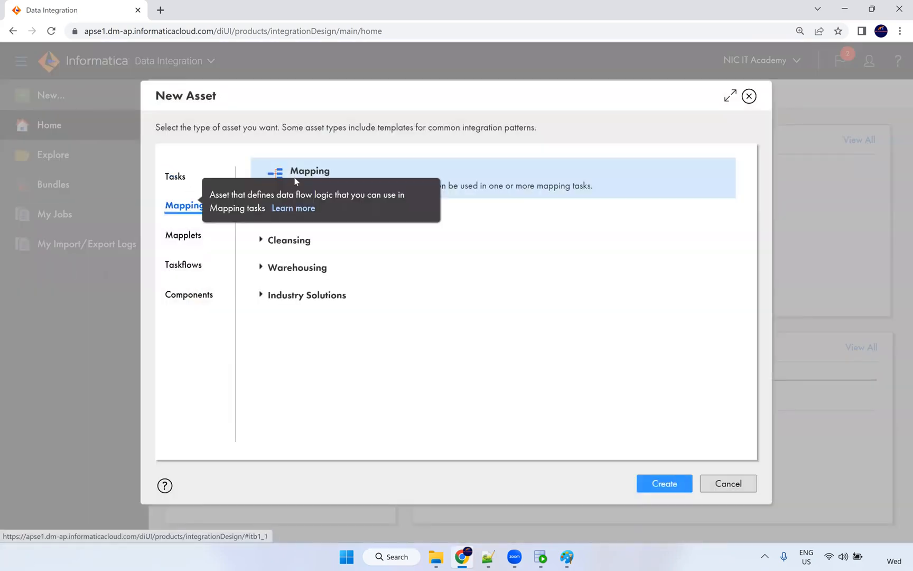
{"action": "left_click", "coordinate": [655, 489]}
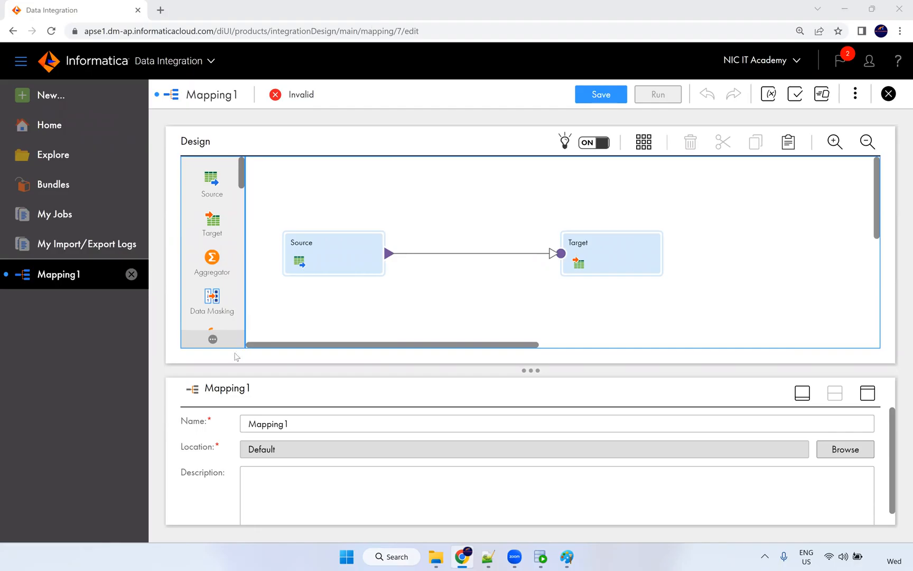
{"action": "left_click_drag", "start_coordinate": [319, 426], "coordinate": [248, 423]}
{"action": "type", "text": "m"}
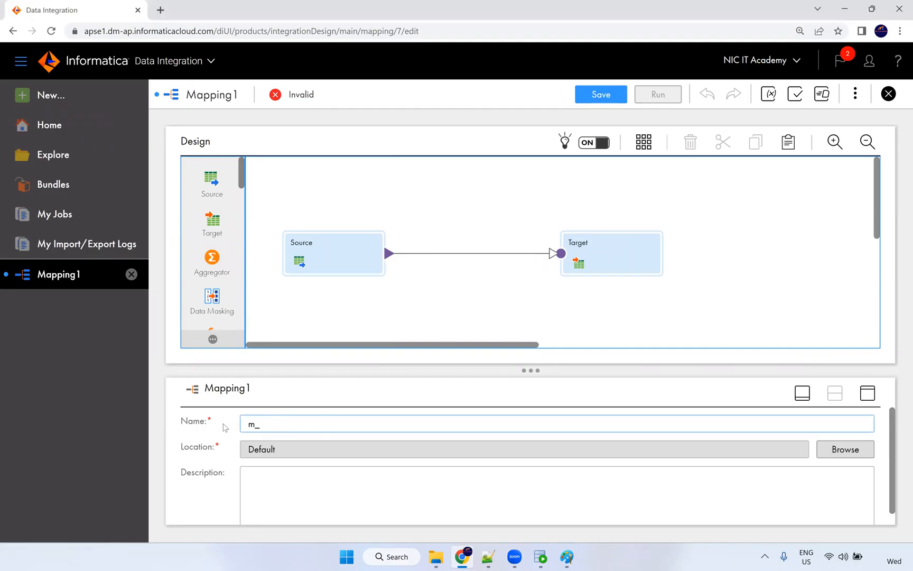
{"action": "type", "text": "_S_FF_Employees_Data"}
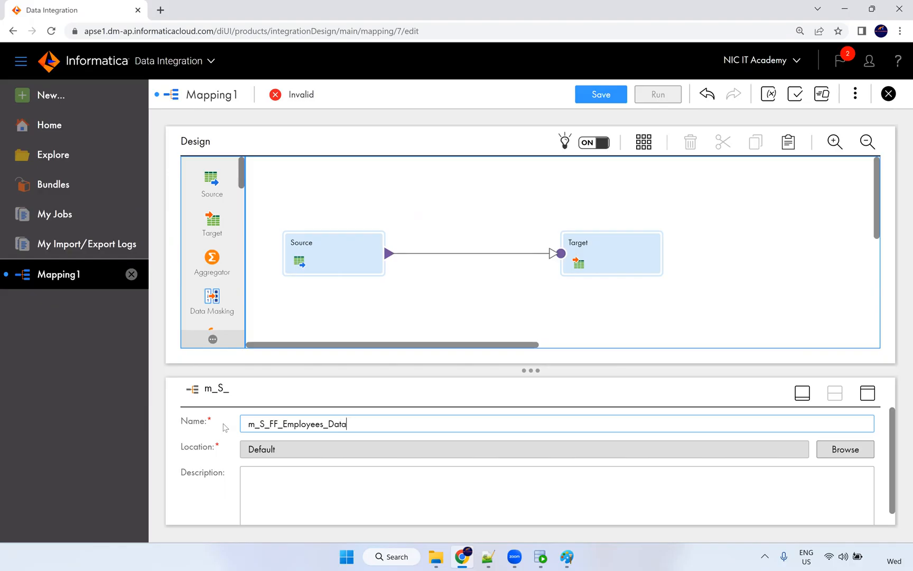
{"action": "left_click", "coordinate": [248, 450]}
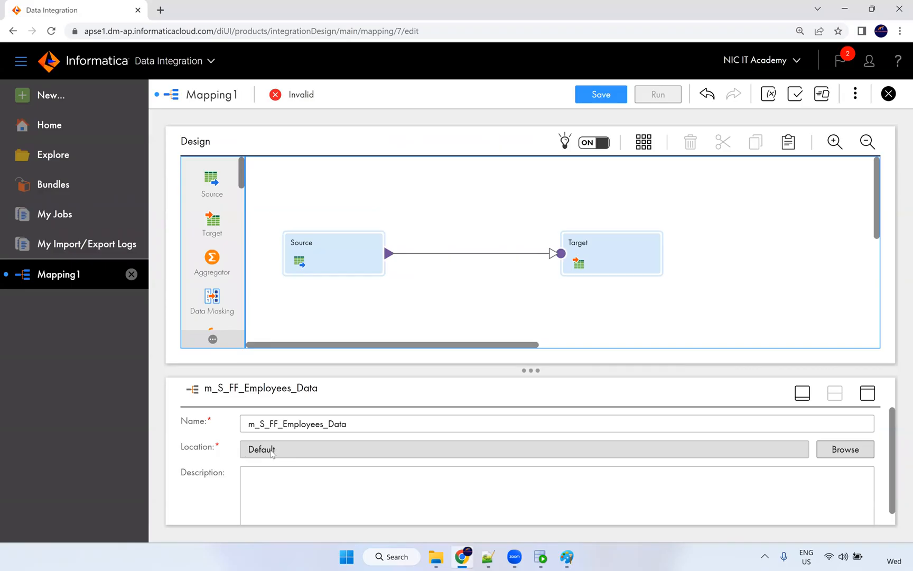
{"action": "left_click", "coordinate": [844, 457]}
Set the mapping's location to the Dev folder under NiC IT Academy.
{"action": "left_click", "coordinate": [384, 217]}
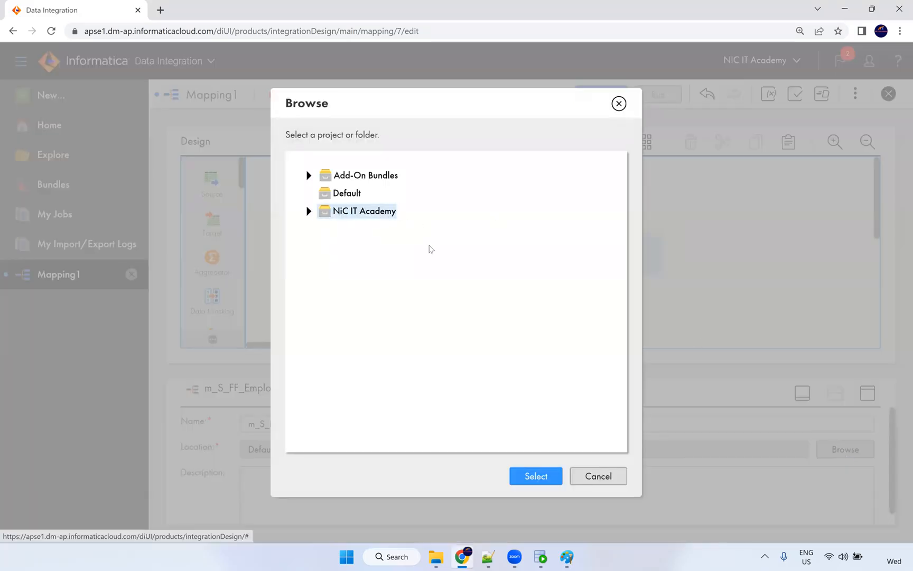
{"action": "left_click", "coordinate": [310, 212]}
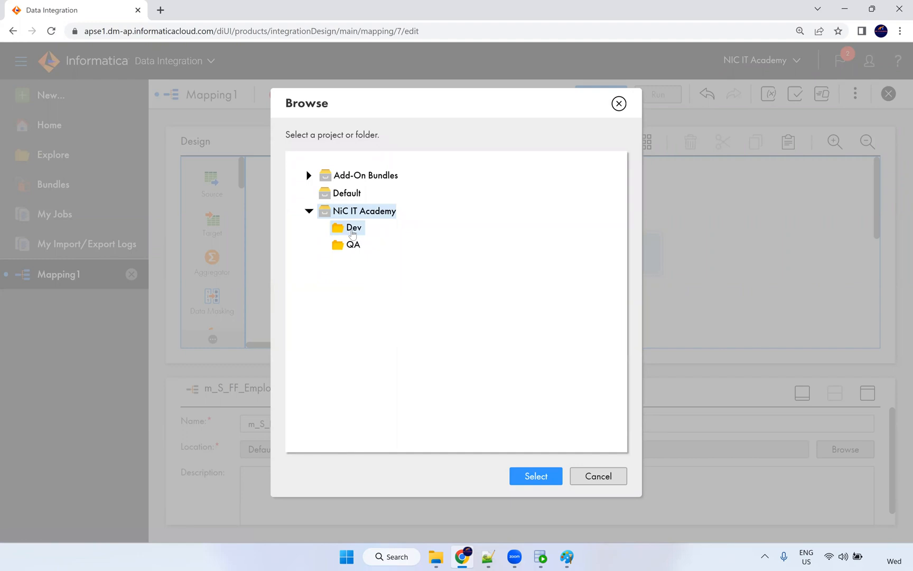
{"action": "left_click", "coordinate": [352, 232]}
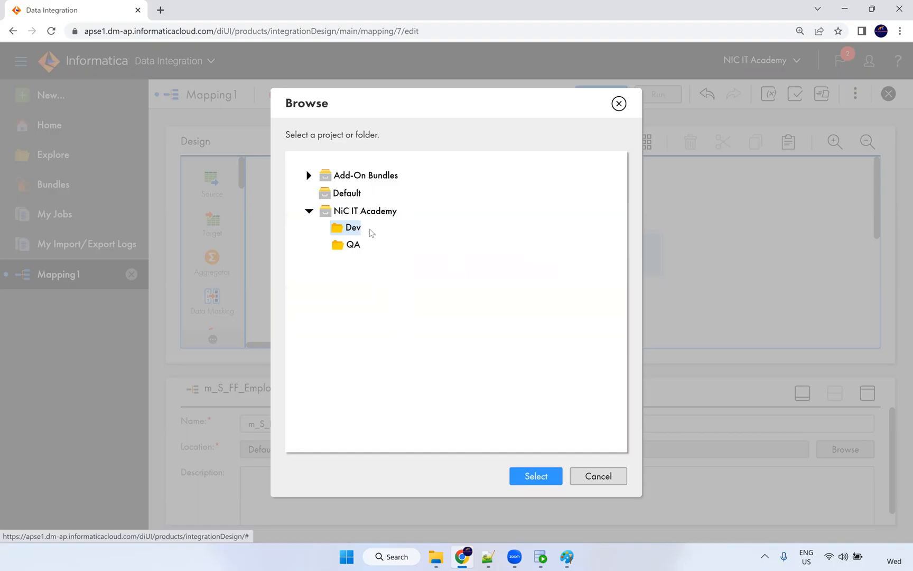
{"action": "left_click", "coordinate": [545, 477]}
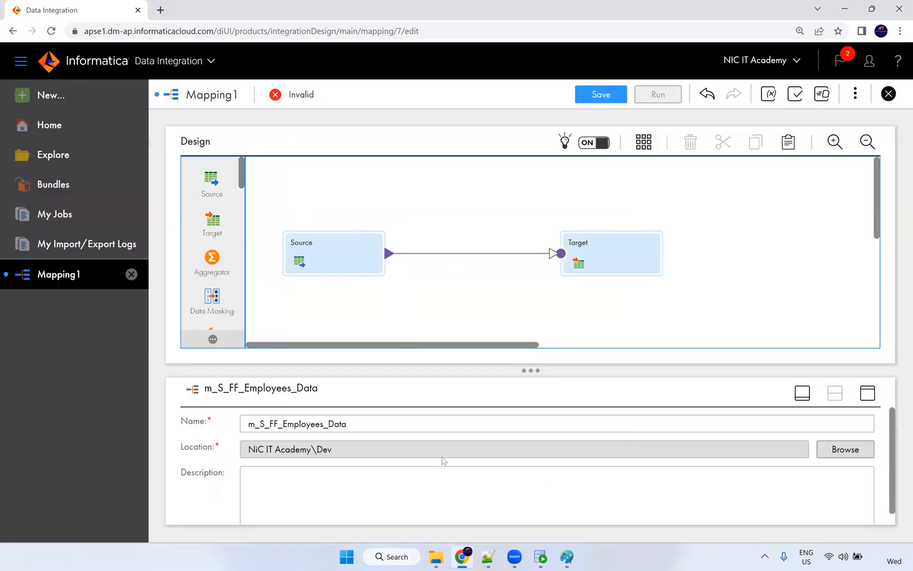
{"action": "scroll", "coordinate": [279, 484], "scroll_direction": "down", "scroll_amount": 1}
{"action": "left_click", "coordinate": [295, 477]}
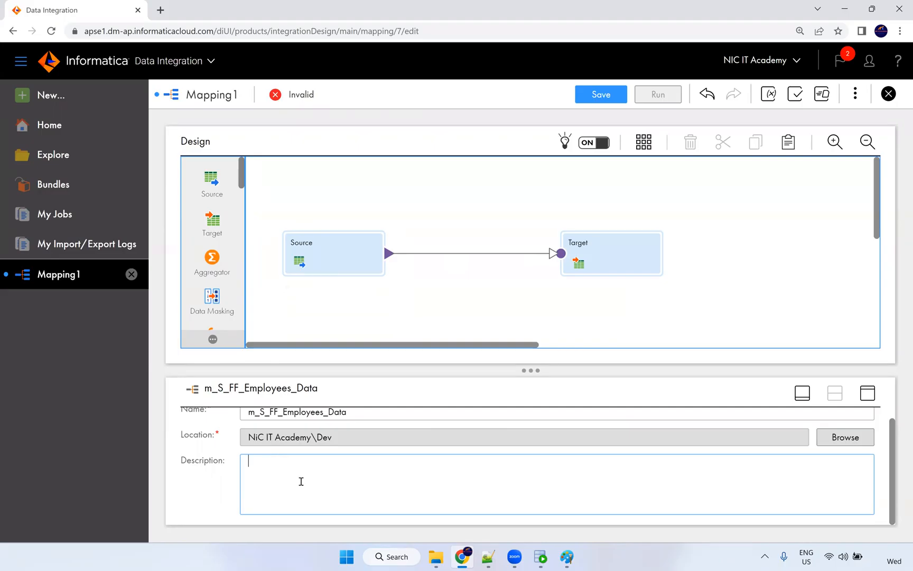
{"action": "scroll", "coordinate": [306, 472], "scroll_direction": "up", "scroll_amount": 1}
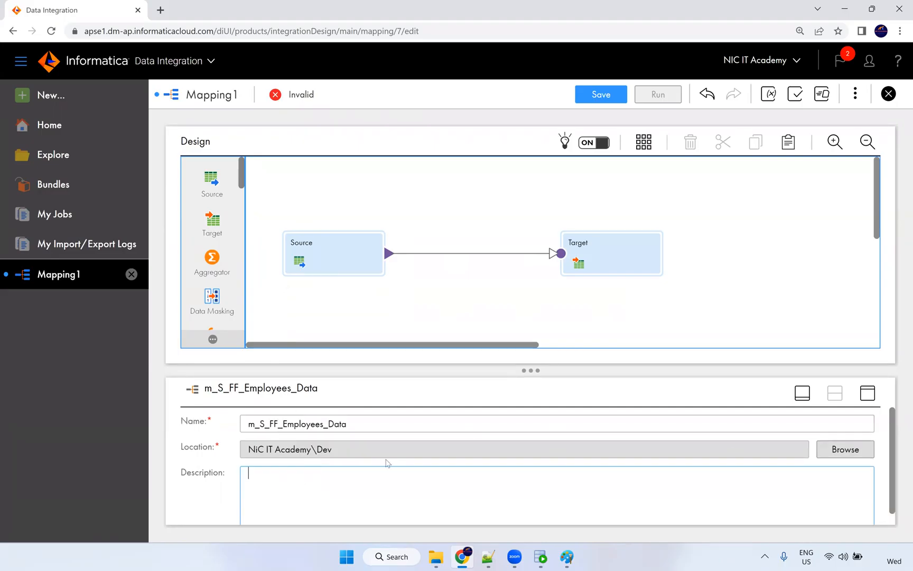
Select the Source transformation on the canvas to show its properties.
{"action": "left_click", "coordinate": [332, 252]}
{"action": "scroll", "coordinate": [211, 264], "scroll_direction": "down", "scroll_amount": 5}
{"action": "scroll", "coordinate": [212, 279], "scroll_direction": "down", "scroll_amount": 10}
{"action": "scroll", "coordinate": [226, 314], "scroll_direction": "up", "scroll_amount": 15}
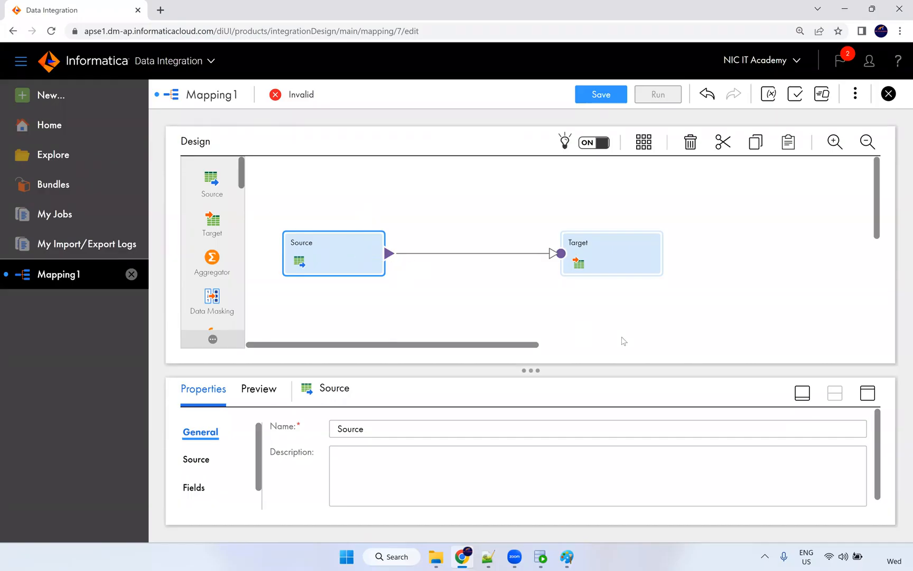
Maximize the properties panel and set the Source connection to S_FF_Connection, type Single Object.
{"action": "left_click", "coordinate": [866, 393]}
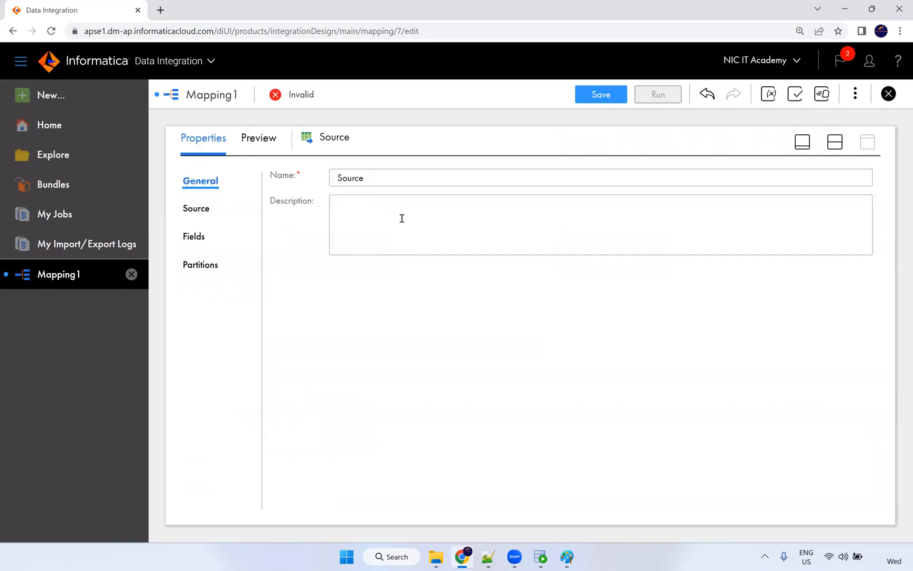
{"action": "left_click", "coordinate": [199, 209]}
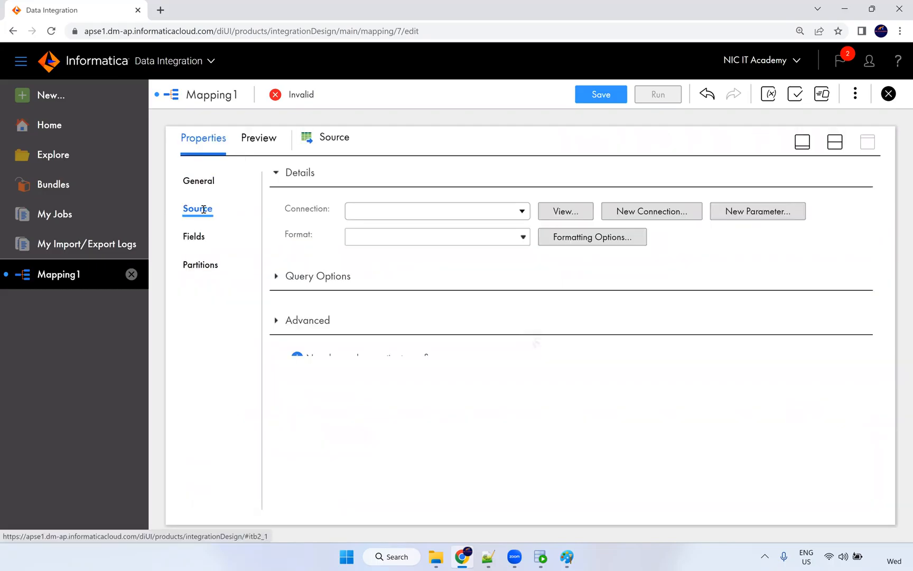
{"action": "left_click", "coordinate": [369, 211]}
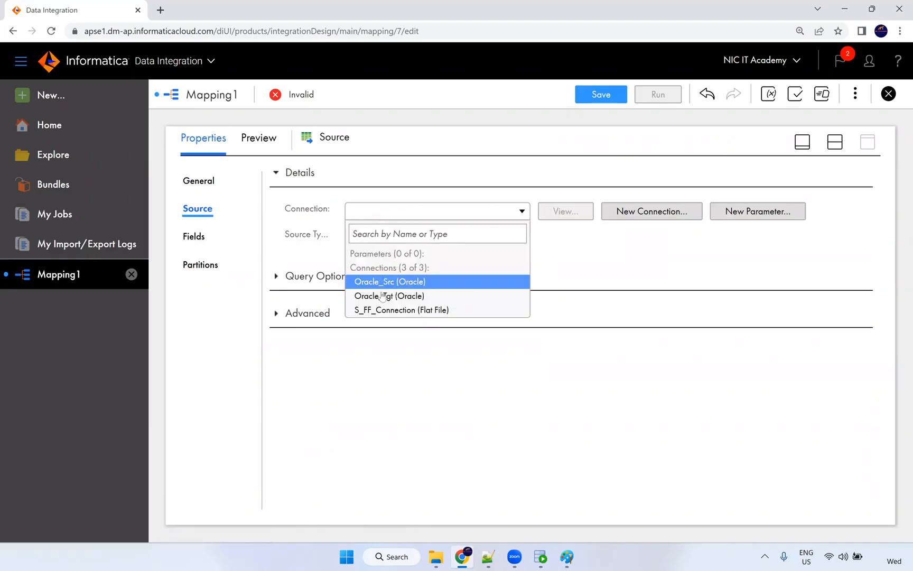
{"action": "left_click", "coordinate": [424, 314]}
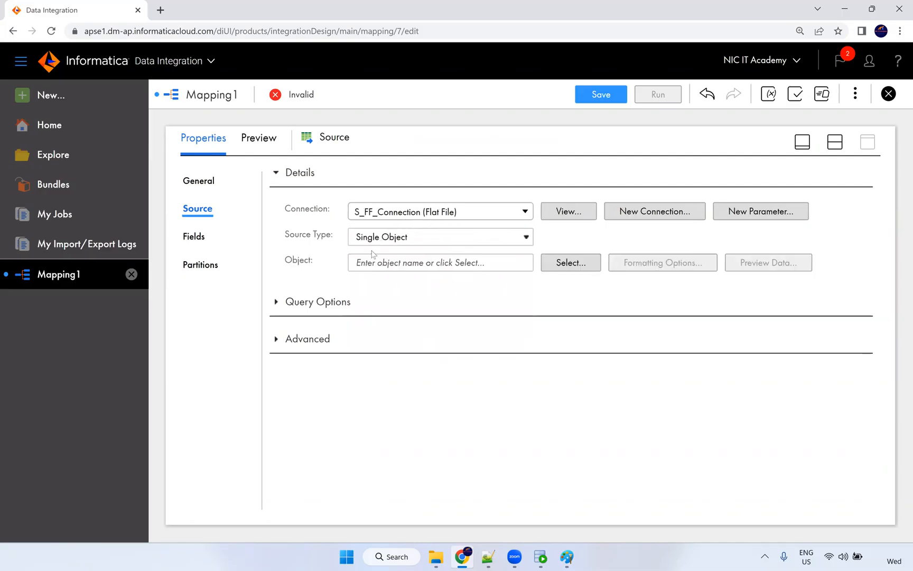
{"action": "left_click", "coordinate": [378, 240]}
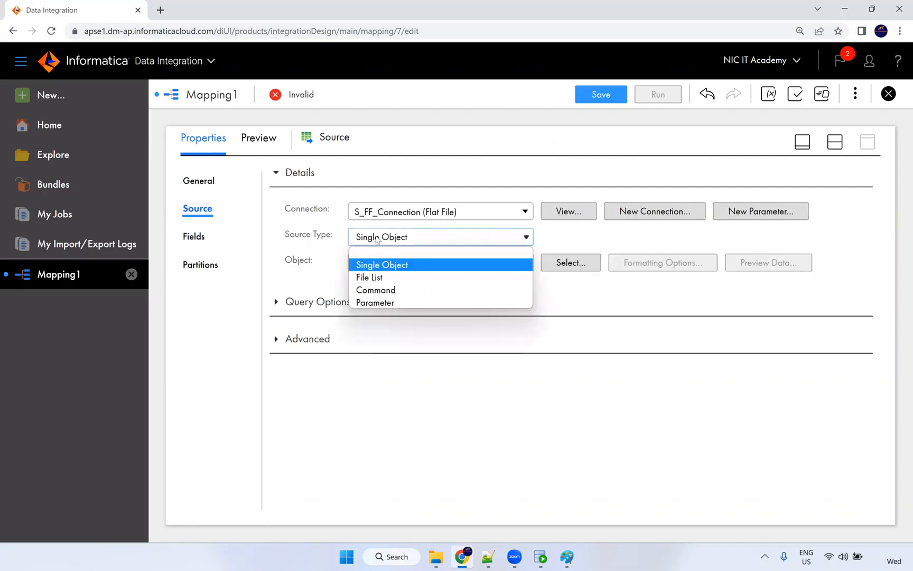
{"action": "left_click", "coordinate": [378, 240]}
{"action": "left_click", "coordinate": [380, 240]}
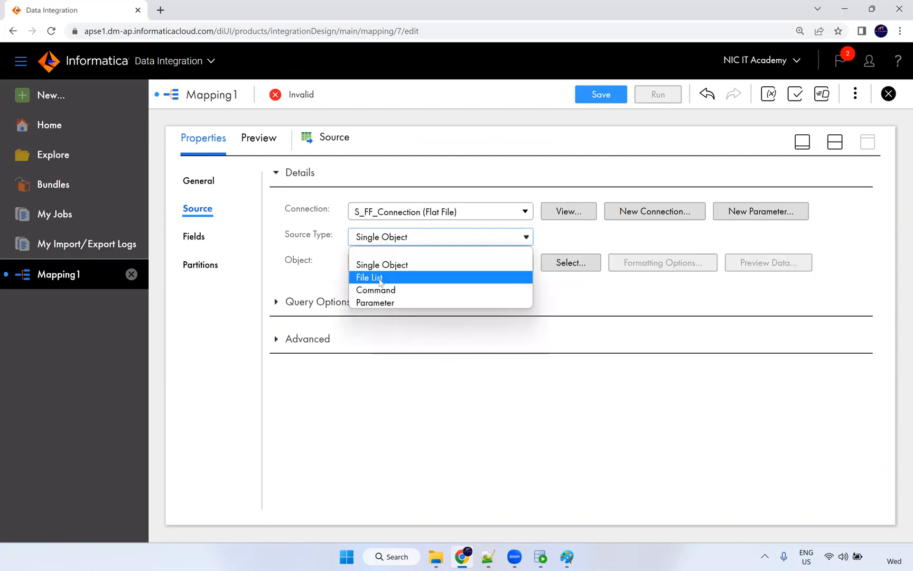
{"action": "left_click", "coordinate": [330, 227]}
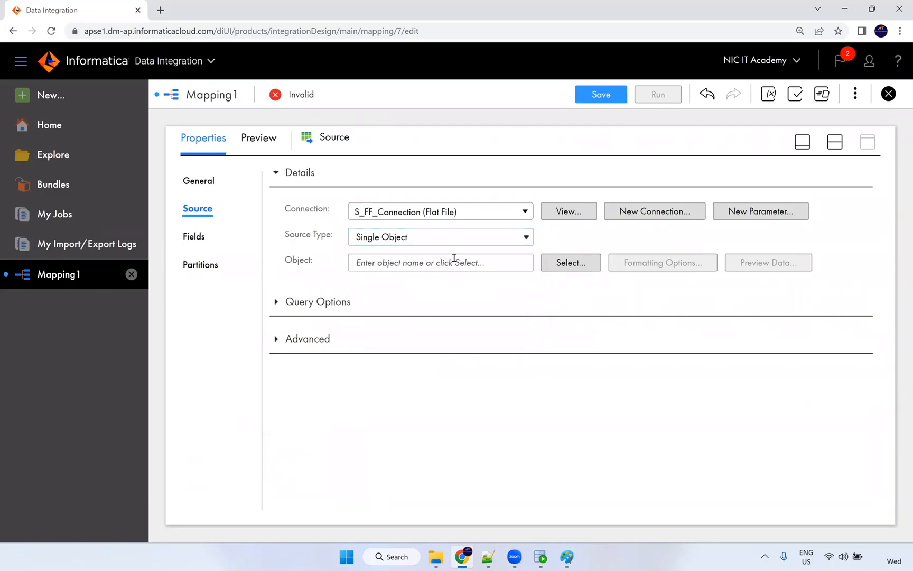
Bring up the Select Source Object dialog for S_FF_Connection.
{"action": "left_click", "coordinate": [563, 271]}
{"action": "left_click", "coordinate": [667, 213]}
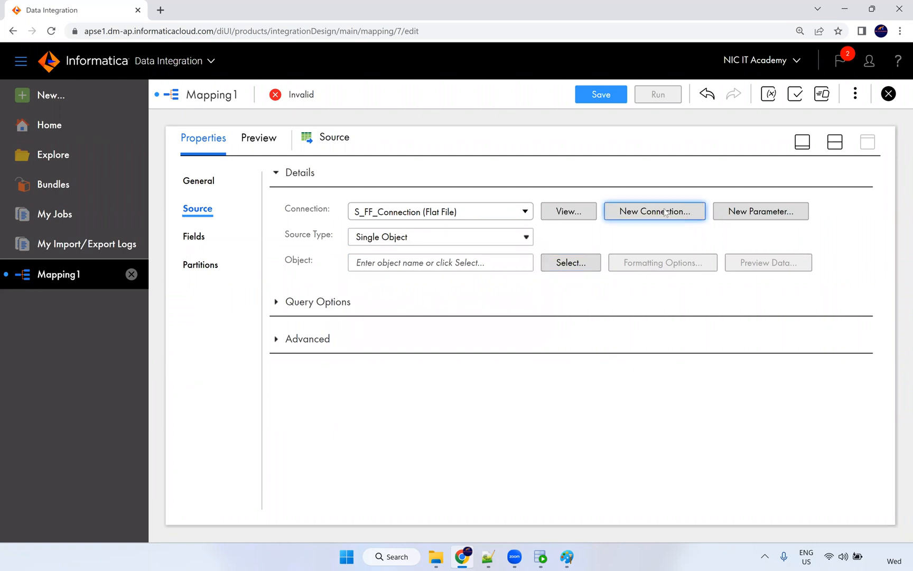
{"action": "left_click", "coordinate": [580, 259]}
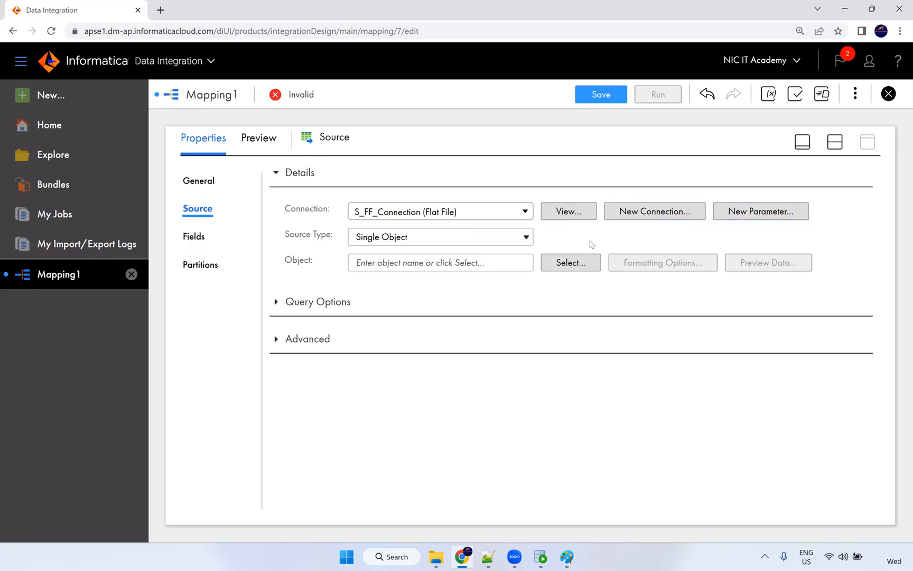
{"action": "left_click", "coordinate": [567, 264]}
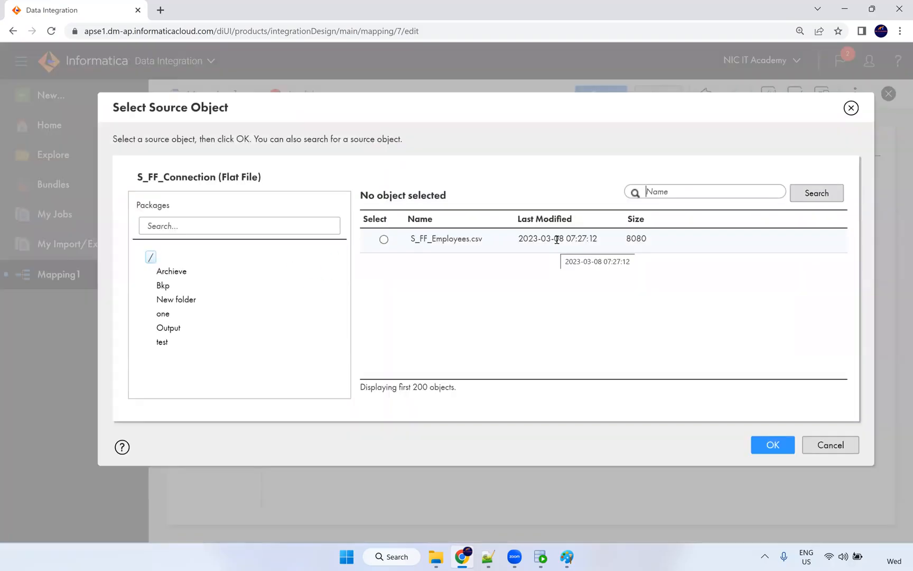
Pick S_FF_Employees.csv as the Source object and confirm it.
{"action": "left_click", "coordinate": [383, 239]}
{"action": "left_click_drag", "start_coordinate": [411, 238], "coordinate": [490, 239]}
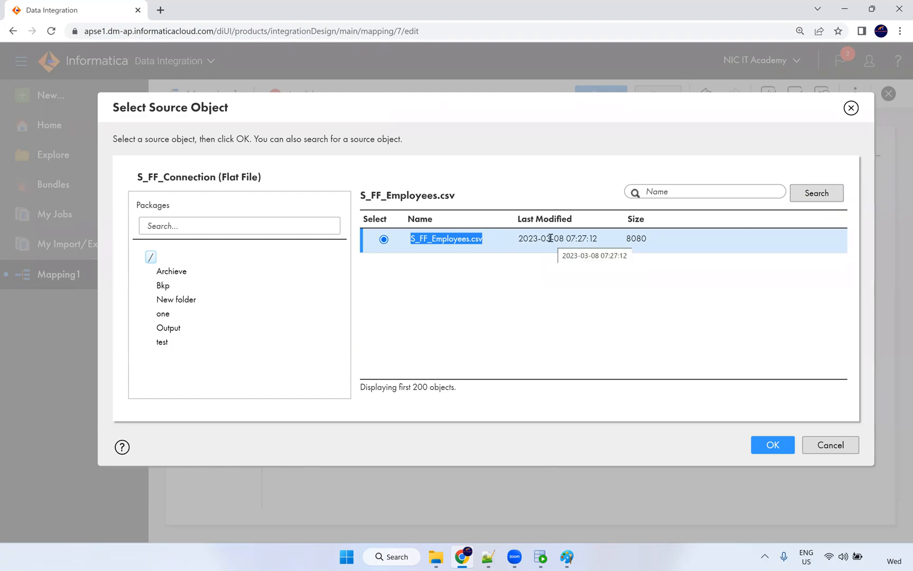
{"action": "left_click", "coordinate": [767, 445]}
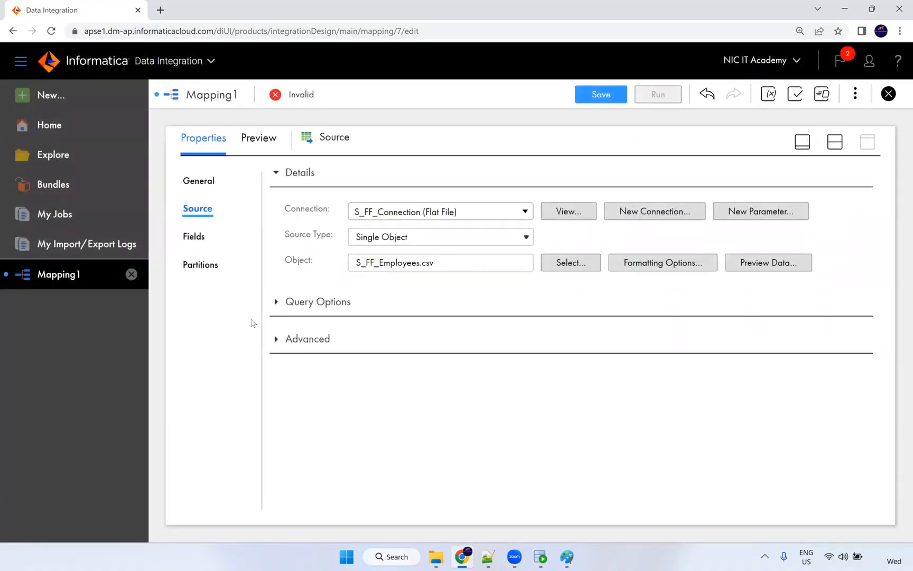
Expand Query Options and Advanced, then view the 11 string fields, EMPLOYEE_ID to DEPARTMENT_ID.
{"action": "left_click", "coordinate": [280, 309]}
{"action": "left_click", "coordinate": [276, 303]}
{"action": "left_click", "coordinate": [277, 339]}
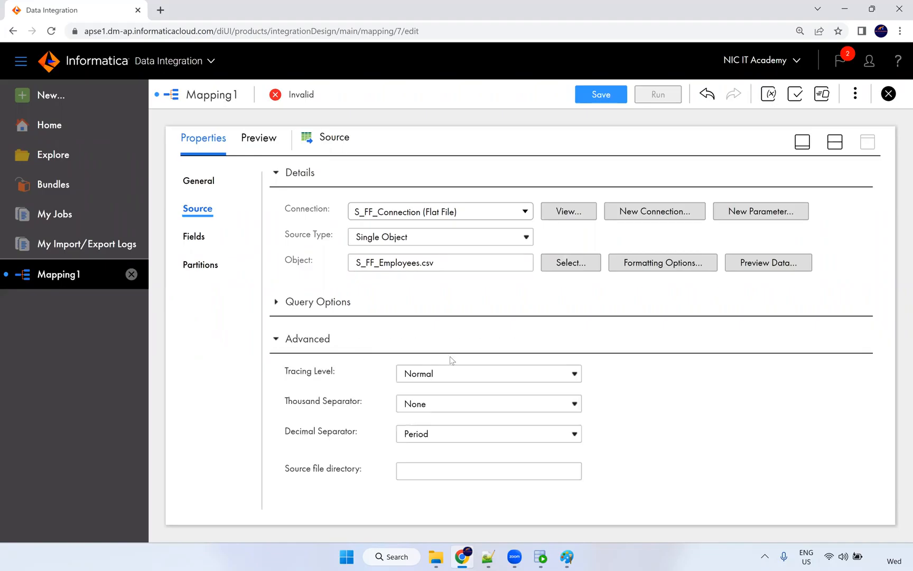
{"action": "scroll", "coordinate": [622, 377], "scroll_direction": "down", "scroll_amount": 1}
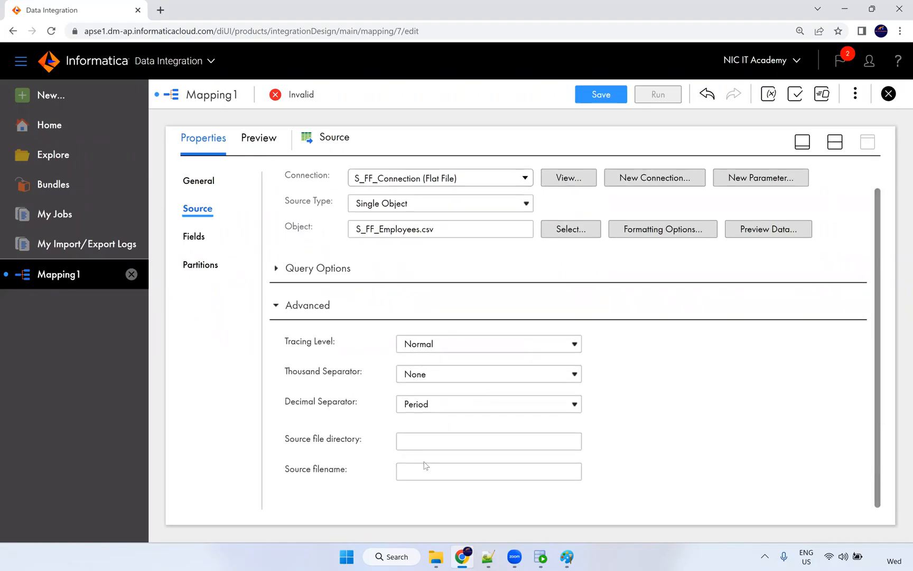
{"action": "left_click", "coordinate": [194, 236]}
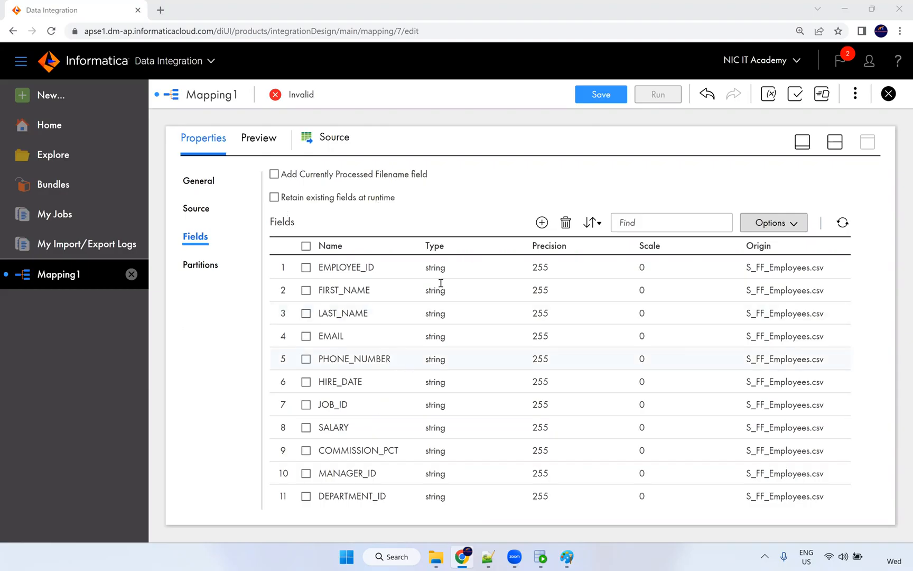
Switch the Source Fields grid to metadata editing and make EMPLOYEE_ID a number with precision 8.
{"action": "left_click", "coordinate": [518, 268]}
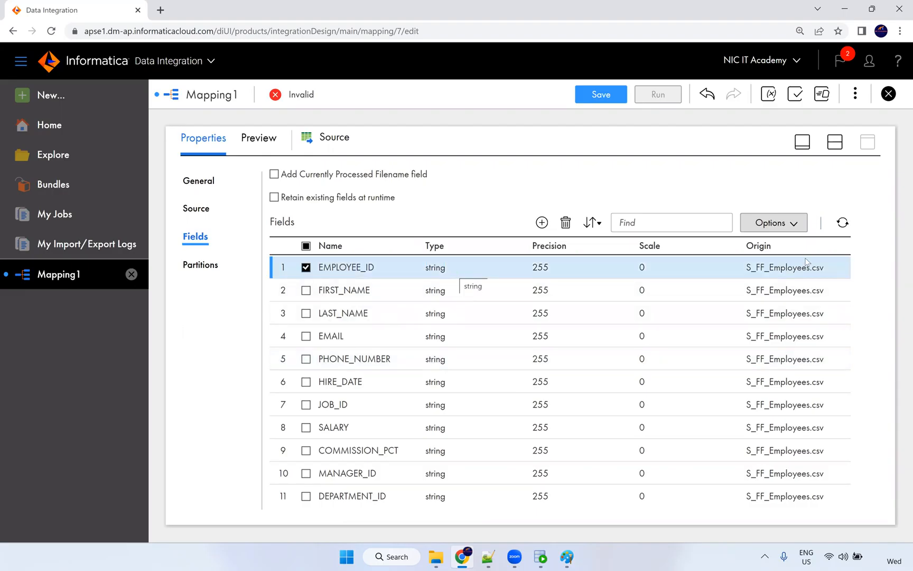
{"action": "left_click", "coordinate": [795, 230]}
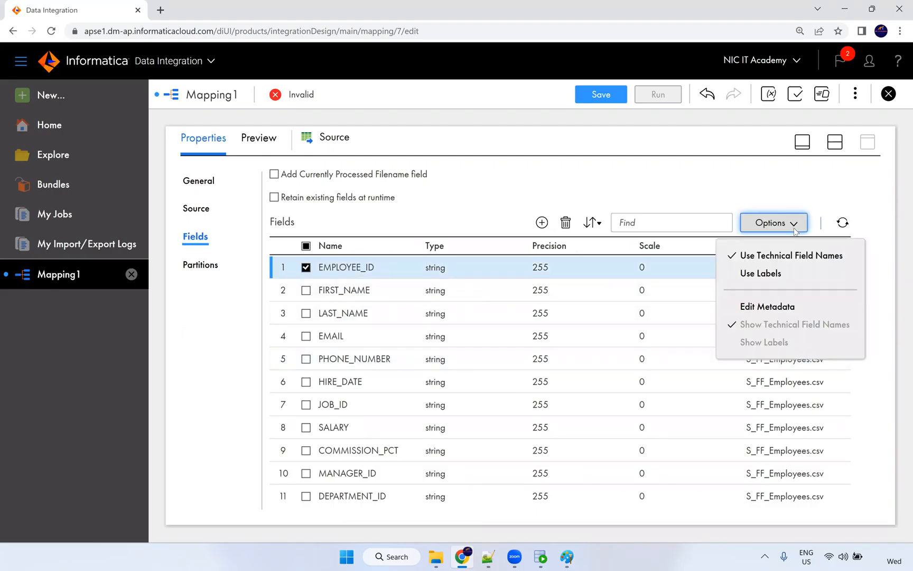
{"action": "left_click", "coordinate": [791, 306]}
{"action": "left_click", "coordinate": [506, 282]}
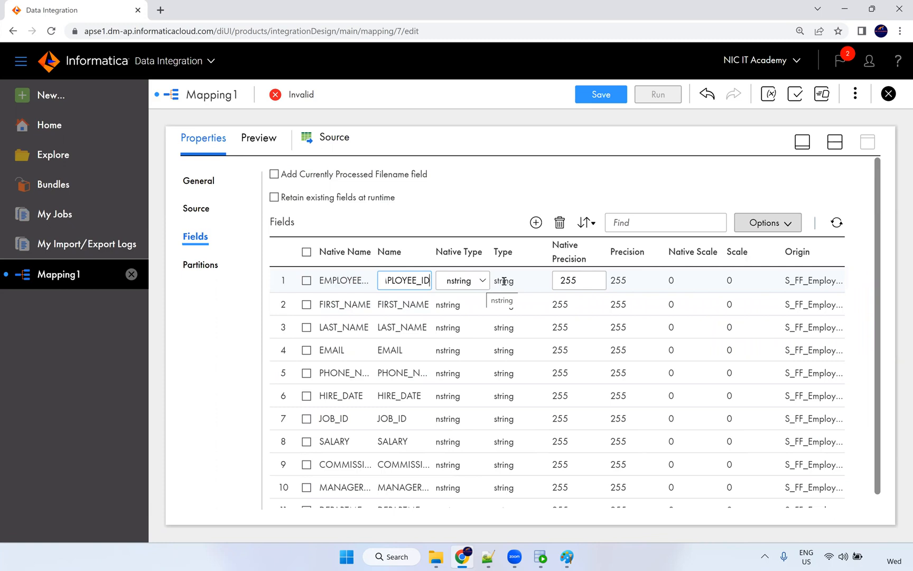
{"action": "left_click", "coordinate": [458, 286]}
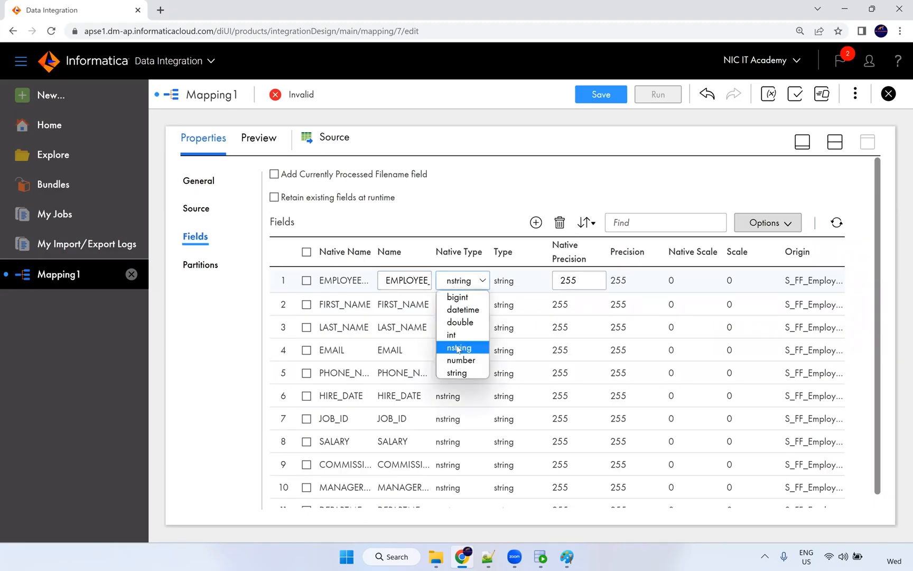
{"action": "left_click", "coordinate": [461, 360]}
{"action": "left_click", "coordinate": [579, 280]}
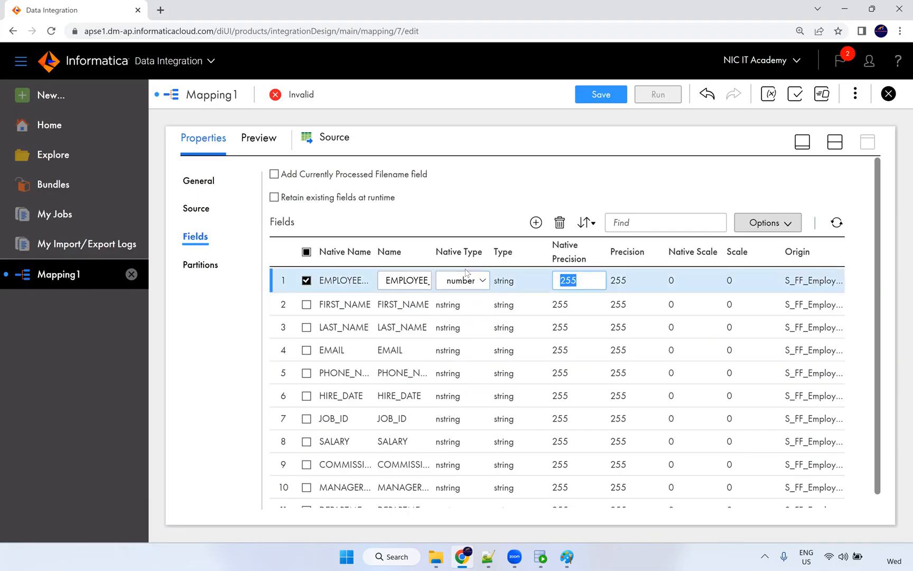
{"action": "type", "text": "8"}
{"action": "left_click", "coordinate": [510, 304]}
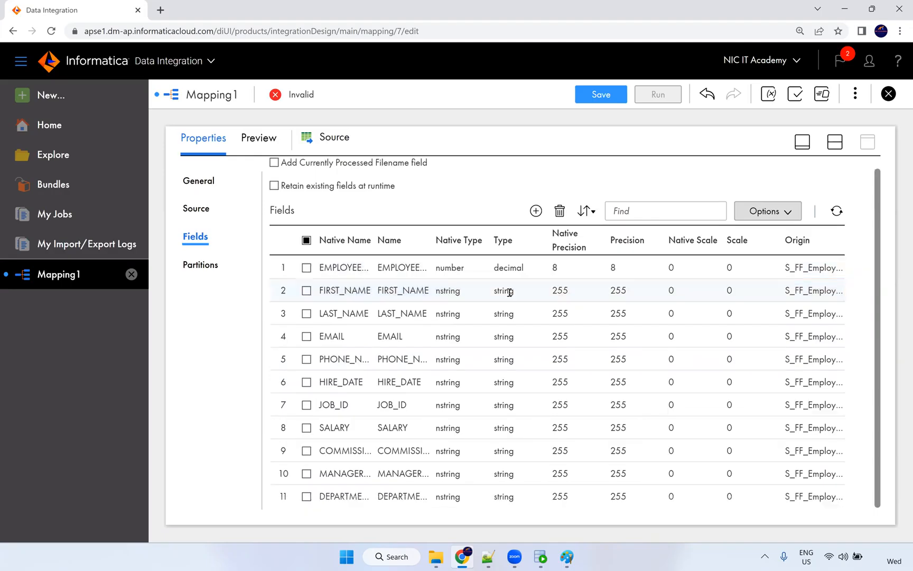
{"action": "left_click", "coordinate": [455, 272]}
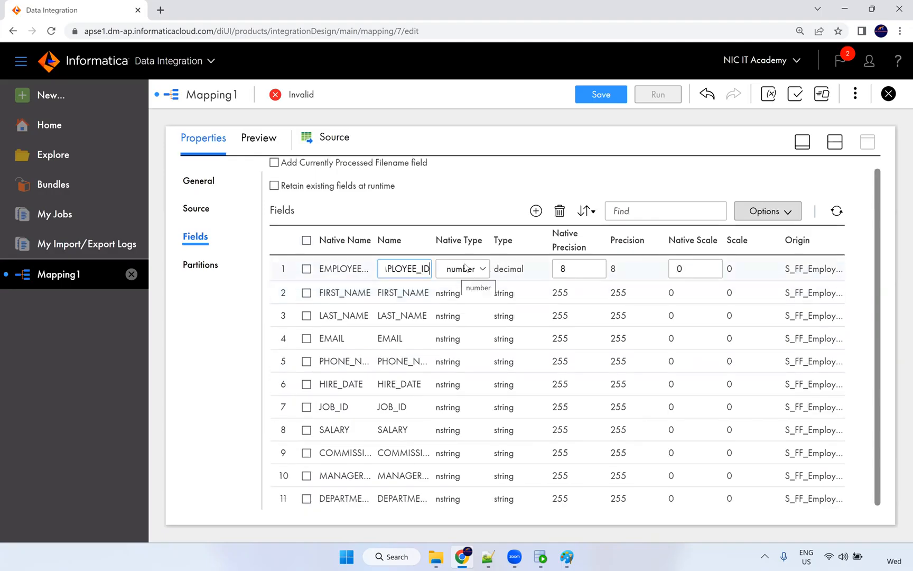
{"action": "double_click", "coordinate": [496, 270]}
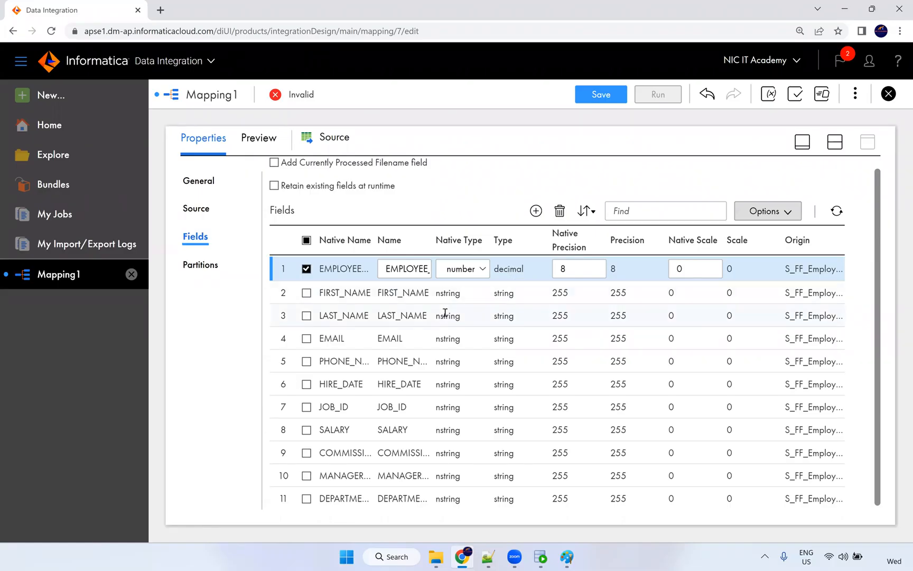
Set HIRE_DATE's native type to datetime.
{"action": "left_click", "coordinate": [450, 384]}
{"action": "left_click", "coordinate": [455, 385]}
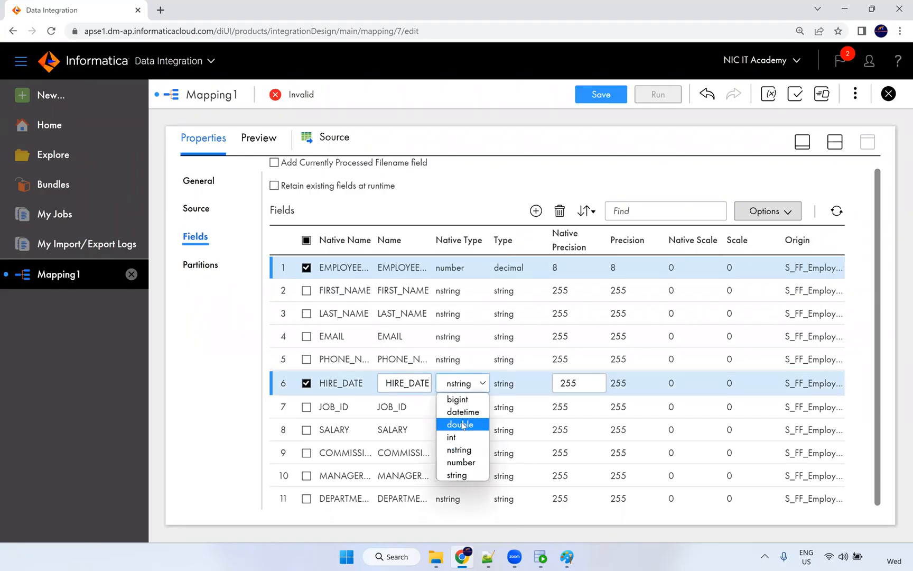
{"action": "left_click", "coordinate": [465, 412]}
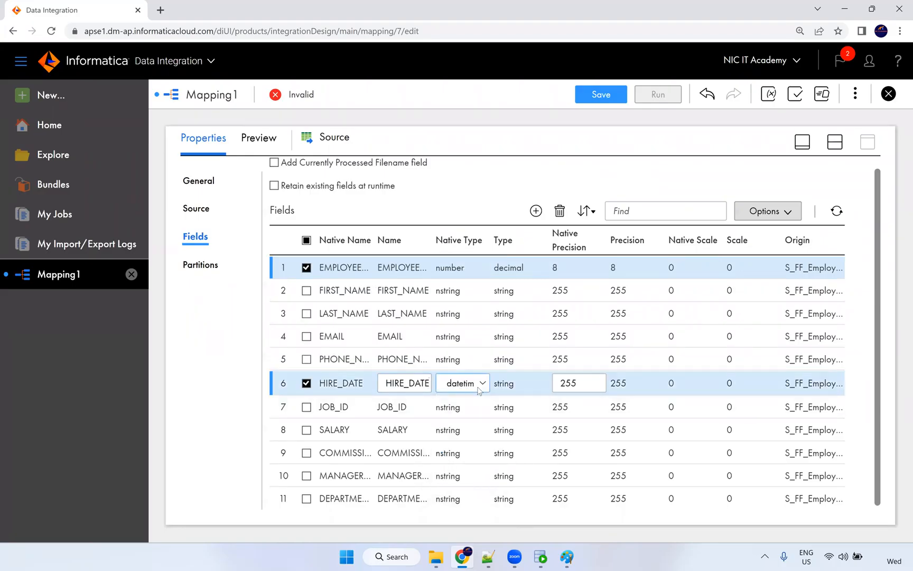
{"action": "left_click", "coordinate": [478, 390]}
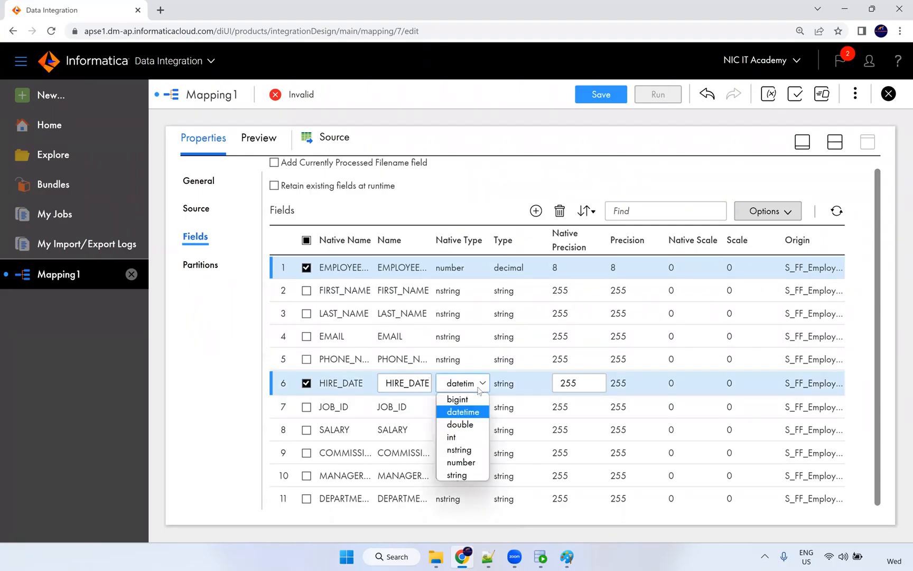
{"action": "left_click", "coordinate": [475, 415]}
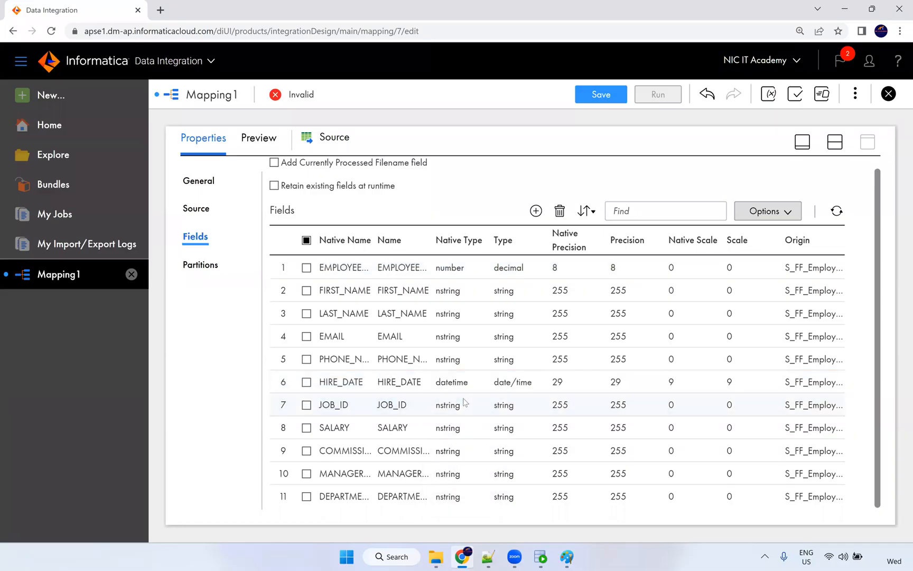
{"action": "left_click", "coordinate": [466, 378]}
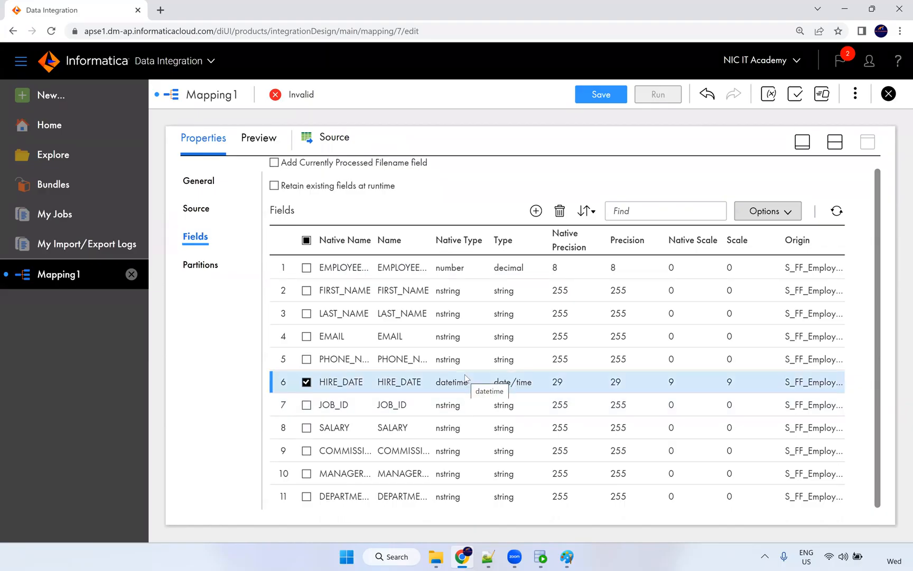
Make SALARY a number with precision 10 and scale 2.
{"action": "left_click", "coordinate": [456, 433]}
{"action": "left_click", "coordinate": [459, 430]}
{"action": "left_click", "coordinate": [465, 509]}
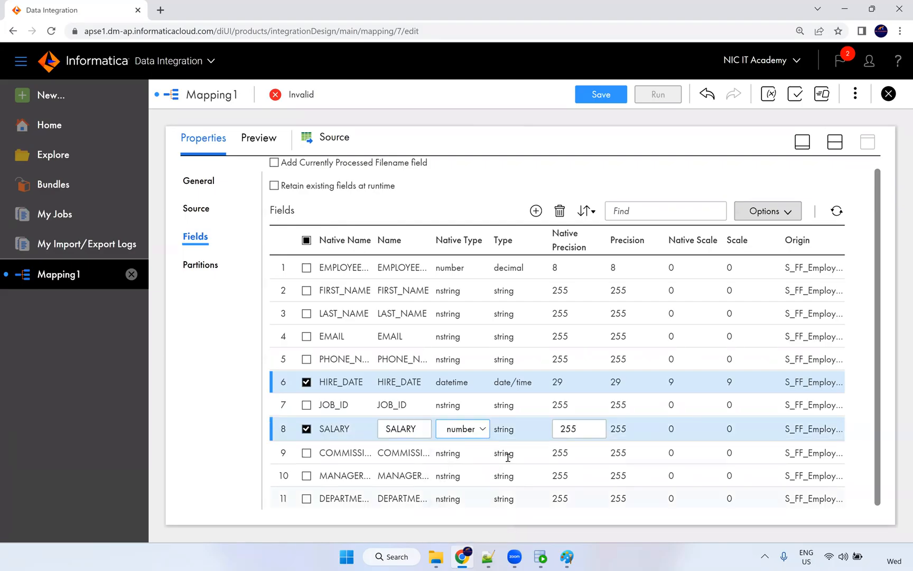
{"action": "left_click", "coordinate": [456, 452]}
{"action": "left_click", "coordinate": [454, 429]}
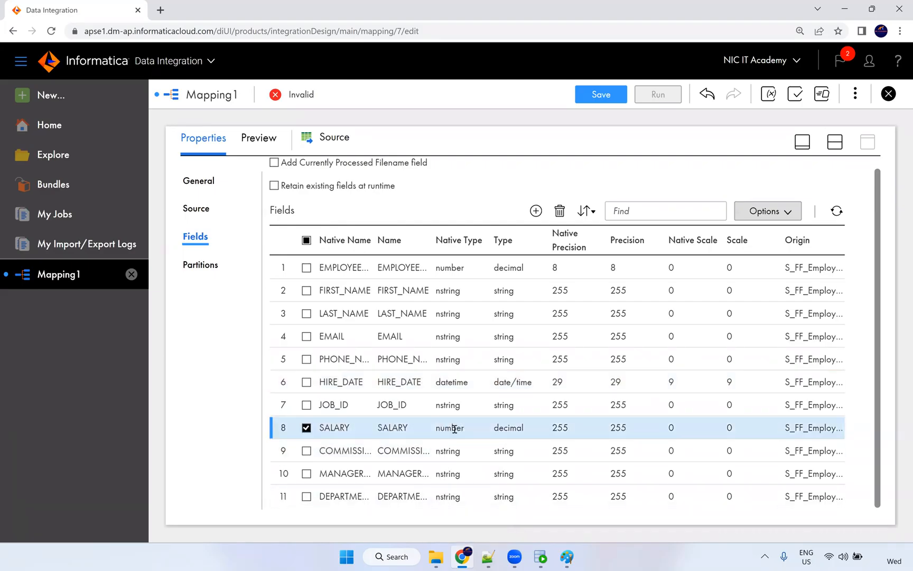
{"action": "double_click", "coordinate": [438, 429]}
{"action": "double_click", "coordinate": [683, 429]}
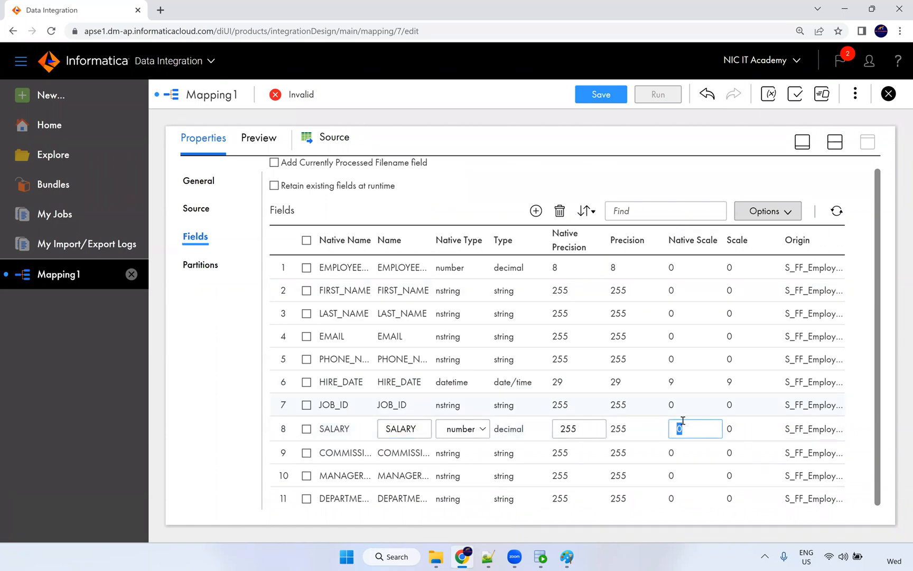
{"action": "double_click", "coordinate": [582, 428]}
{"action": "type", "text": "10"}
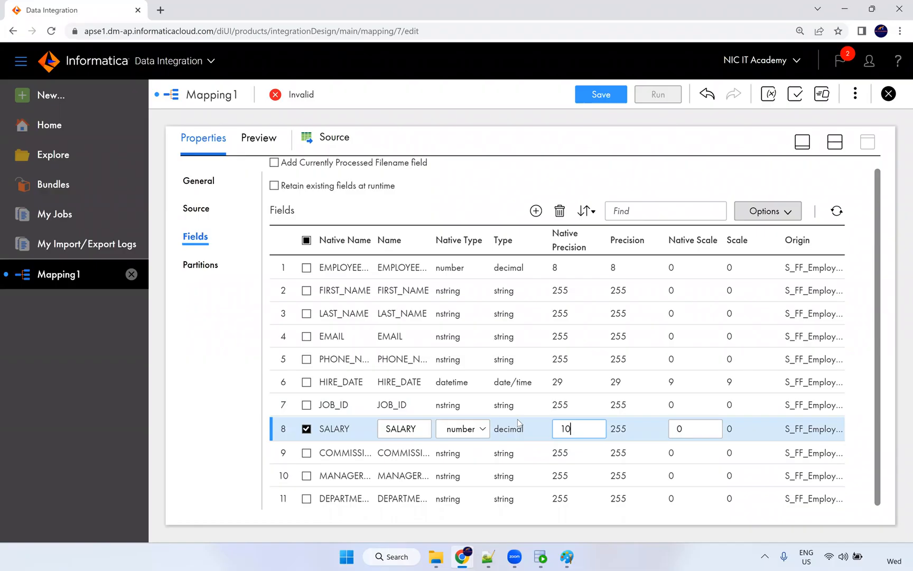
{"action": "double_click", "coordinate": [693, 430]}
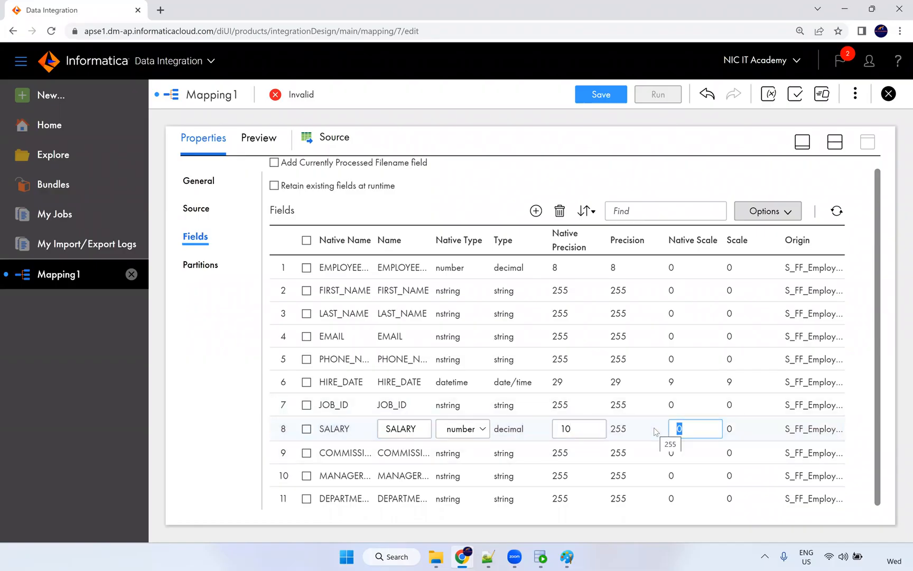
{"action": "type", "text": "2"}
{"action": "left_click", "coordinate": [595, 455]}
{"action": "double_click", "coordinate": [670, 429]}
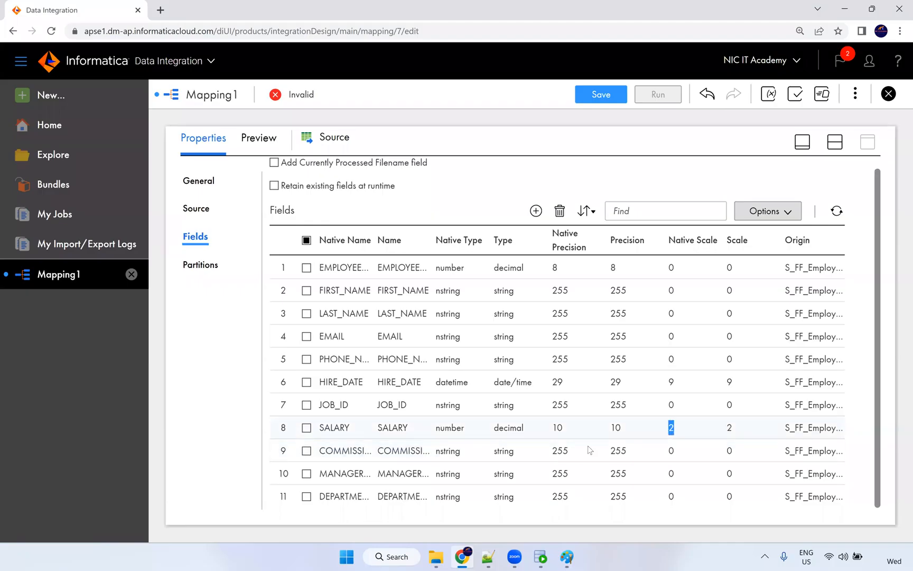
Make COMMISSION_PCT a number with precision 2 and scale 2.
{"action": "double_click", "coordinate": [560, 452]}
{"action": "left_click", "coordinate": [481, 452]}
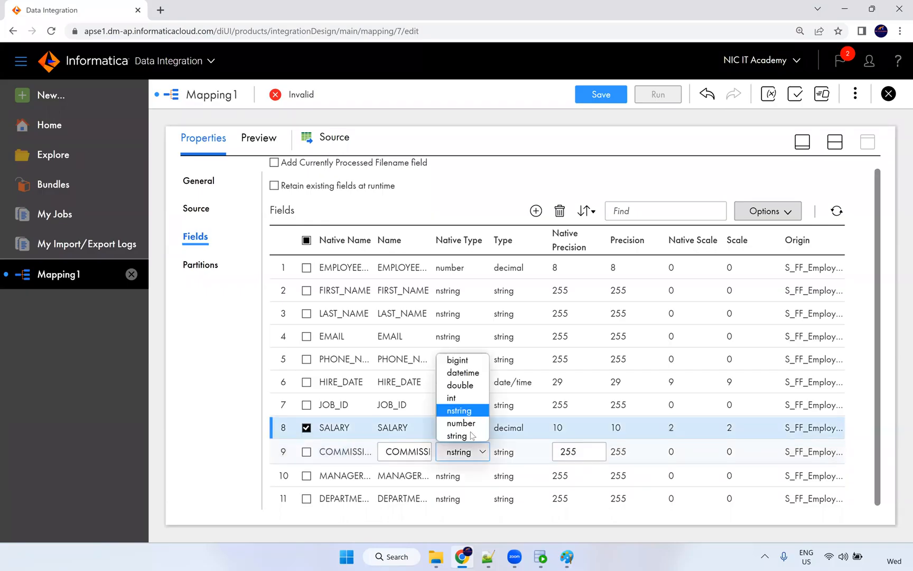
{"action": "left_click", "coordinate": [469, 422]}
{"action": "type", "text": "2"}
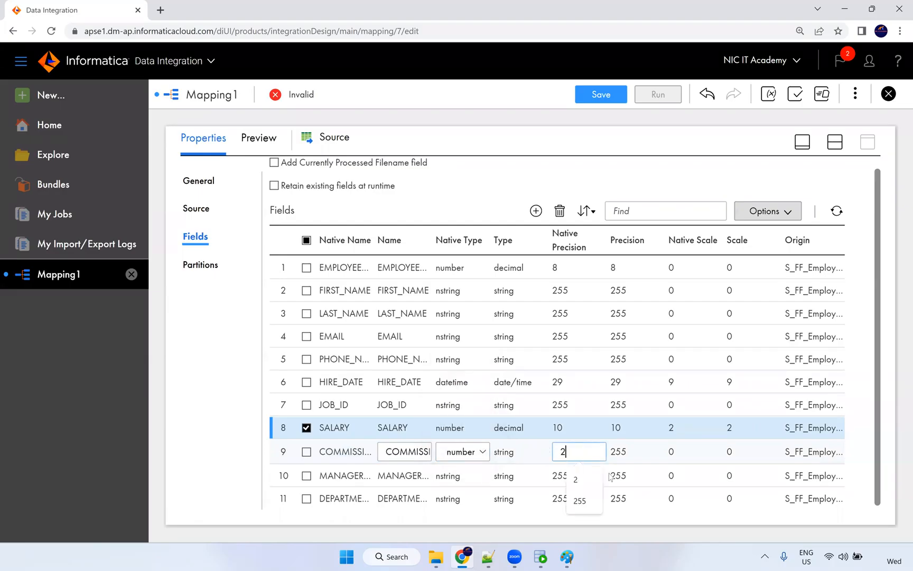
{"action": "left_click", "coordinate": [615, 452]}
{"action": "left_click", "coordinate": [574, 456]}
{"action": "left_click", "coordinate": [682, 450]}
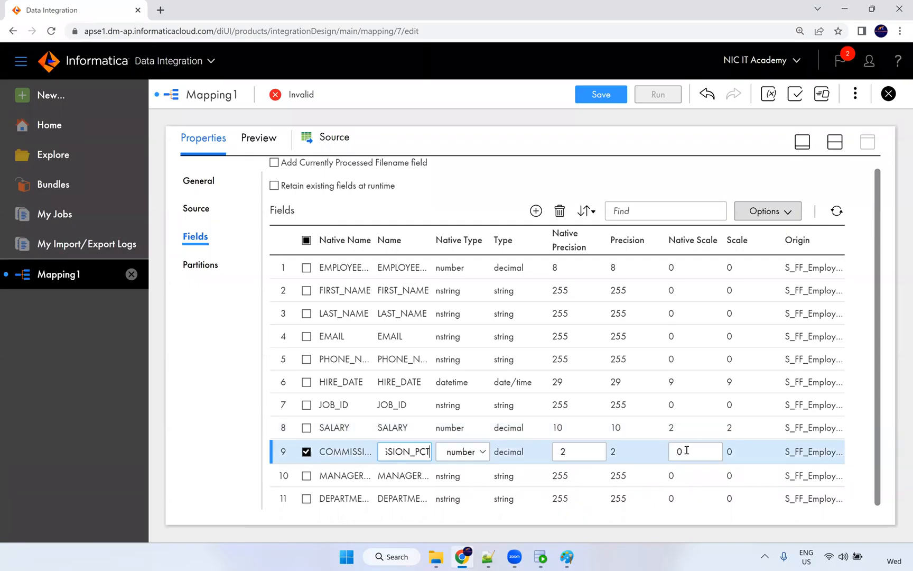
{"action": "double_click", "coordinate": [671, 451]}
{"action": "type", "text": "2"}
{"action": "left_click", "coordinate": [583, 481]}
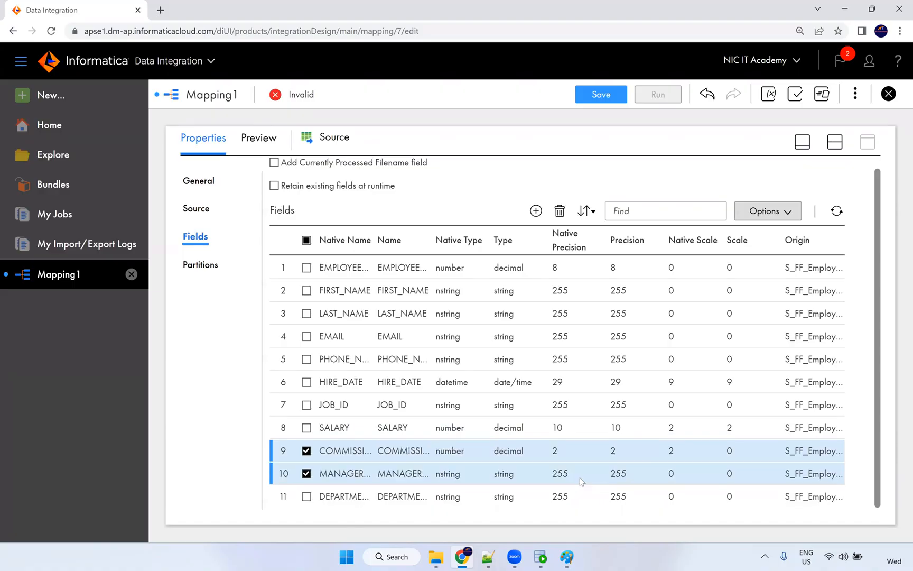
Set MANAGER_ID and DEPARTMENT_ID to number type with precision 4.
{"action": "left_click", "coordinate": [504, 475]}
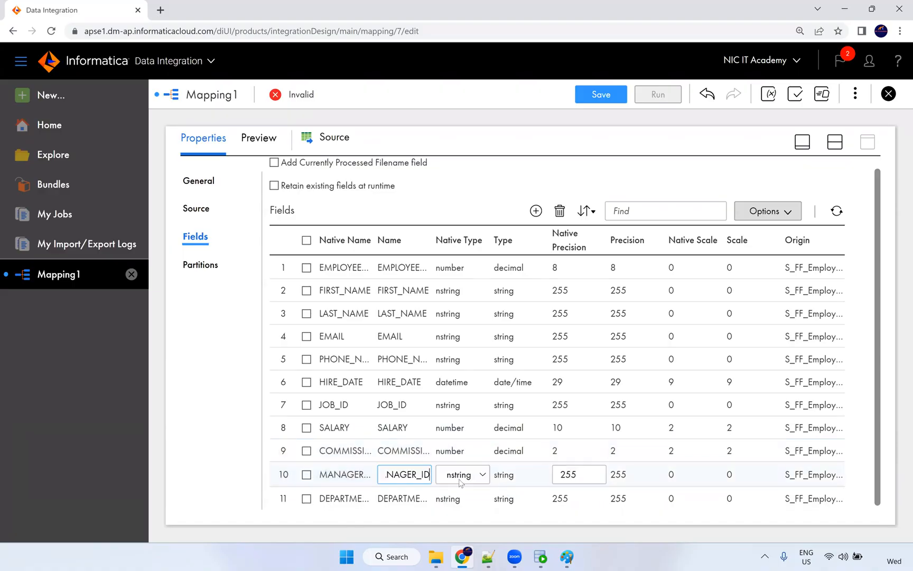
{"action": "left_click", "coordinate": [465, 475]}
{"action": "left_click_drag", "start_coordinate": [584, 479], "coordinate": [505, 474]}
{"action": "type", "text": "4"}
{"action": "left_click", "coordinate": [477, 496]}
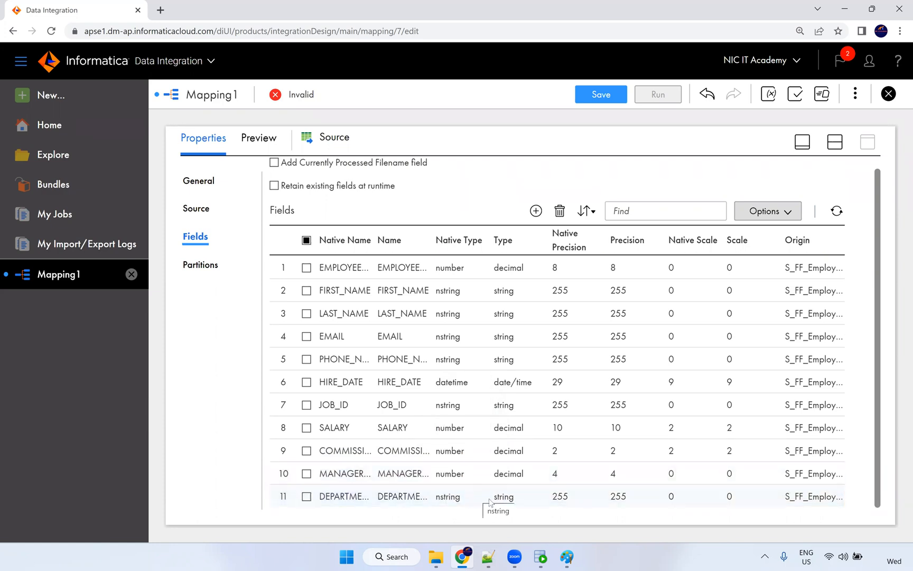
{"action": "left_click", "coordinate": [465, 500]}
{"action": "left_click", "coordinate": [467, 500]}
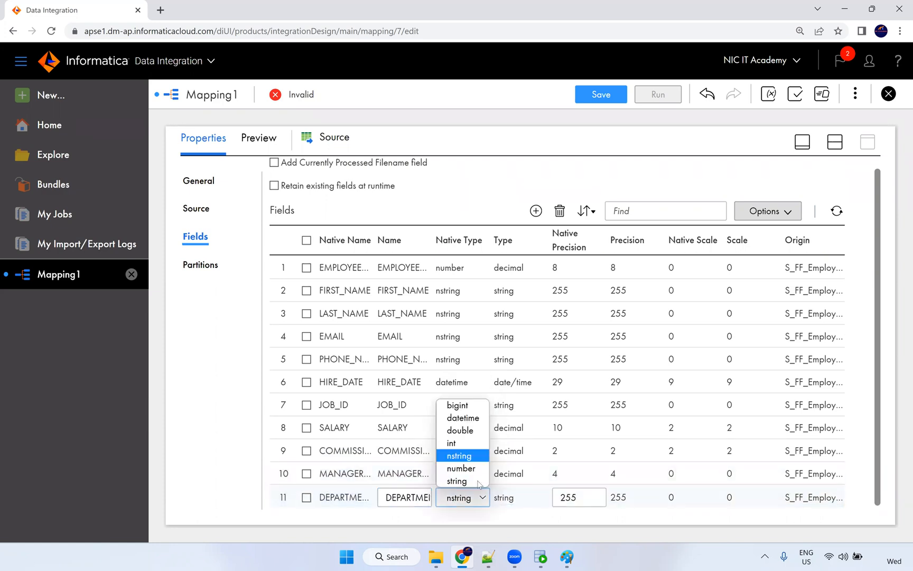
{"action": "left_click", "coordinate": [479, 470]}
{"action": "left_click_drag", "start_coordinate": [576, 497], "coordinate": [538, 513]}
{"action": "type", "text": "4"}
{"action": "left_click", "coordinate": [498, 521]}
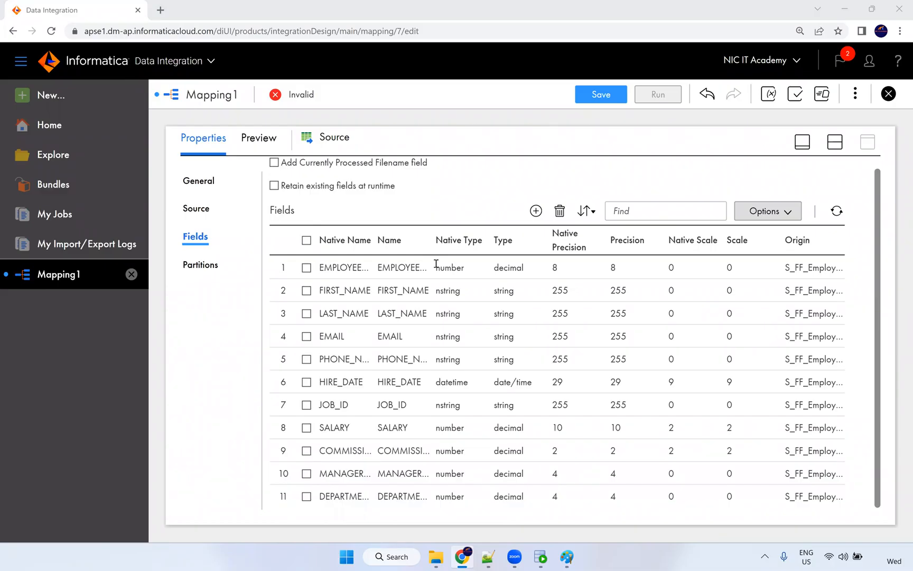
{"action": "left_click", "coordinate": [514, 324]}
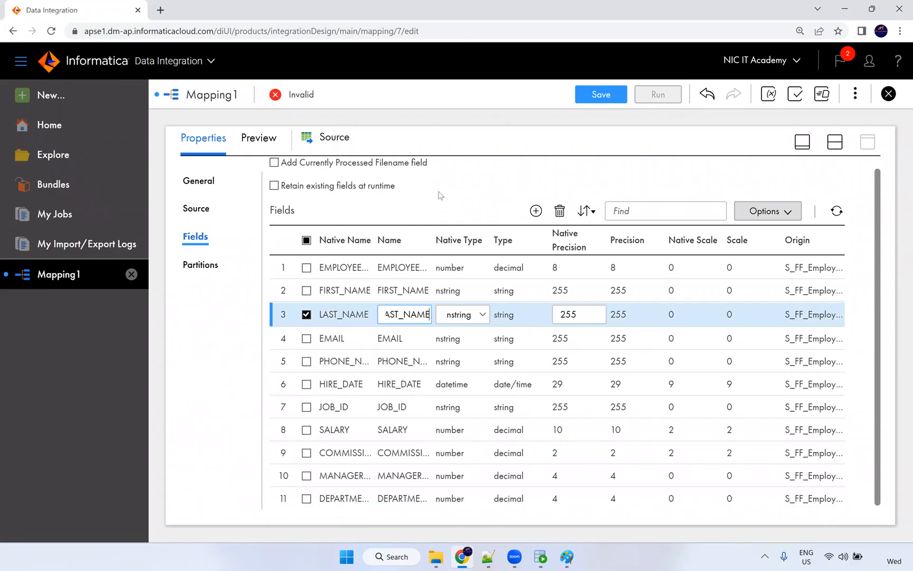
{"action": "left_click", "coordinate": [438, 195]}
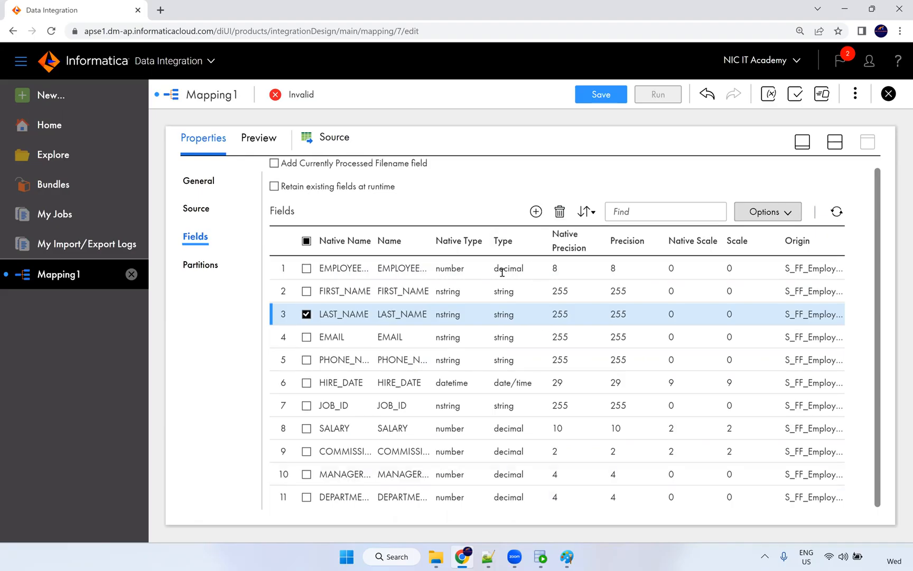
{"action": "scroll", "coordinate": [491, 249], "scroll_direction": "up", "scroll_amount": 1}
Switch to split view and select the Target node to show its properties.
{"action": "left_click", "coordinate": [834, 143]}
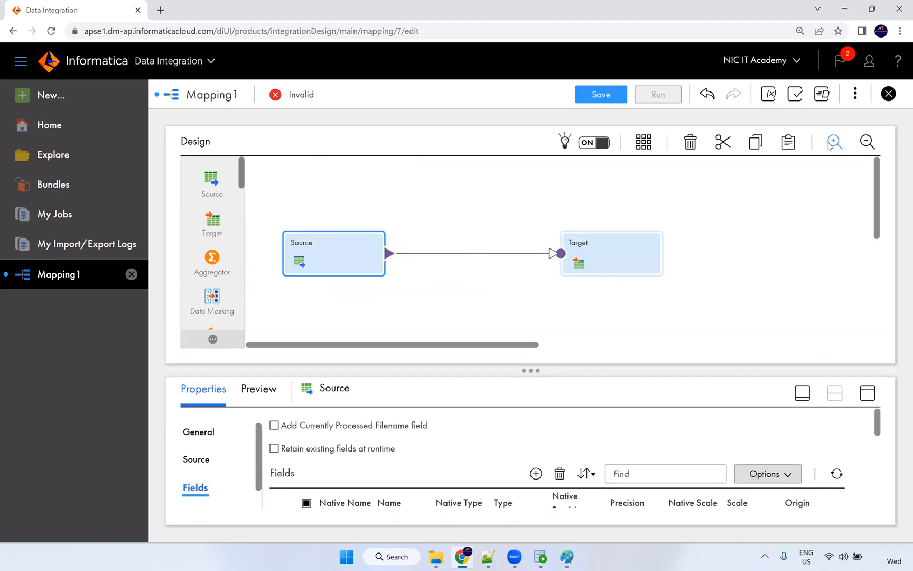
{"action": "mouse_move", "coordinate": [429, 253]}
{"action": "left_click", "coordinate": [391, 249]}
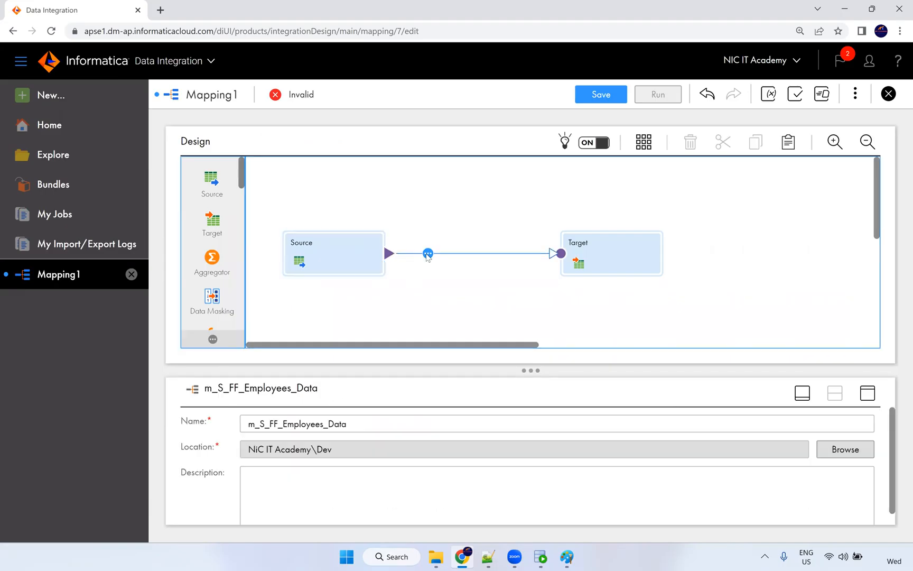
{"action": "left_click", "coordinate": [592, 254]}
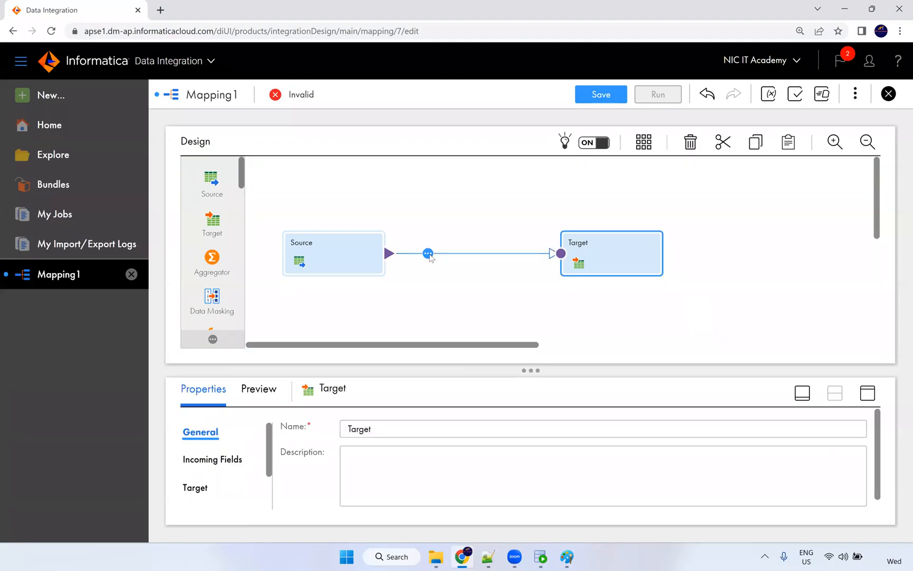
{"action": "left_click", "coordinate": [428, 254]}
{"action": "scroll", "coordinate": [481, 333], "scroll_direction": "down", "scroll_amount": 5}
{"action": "scroll", "coordinate": [486, 365], "scroll_direction": "up", "scroll_amount": 1}
{"action": "left_click", "coordinate": [467, 238]}
{"action": "left_click", "coordinate": [657, 271]}
{"action": "left_click", "coordinate": [867, 393]}
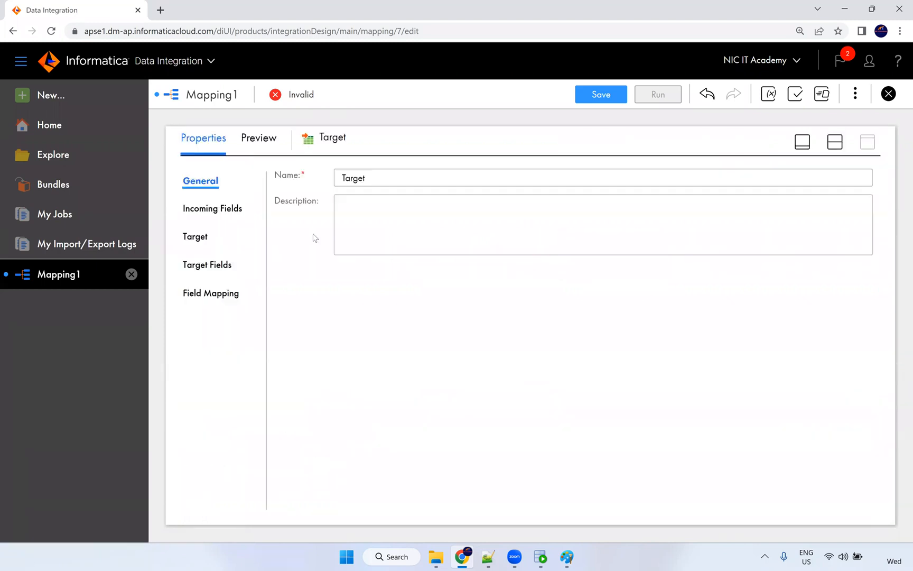
Set the target connection to Oracle_Tgt and pick the T_EMPLOYEES table.
{"action": "left_click", "coordinate": [204, 242]}
{"action": "left_click", "coordinate": [381, 211]}
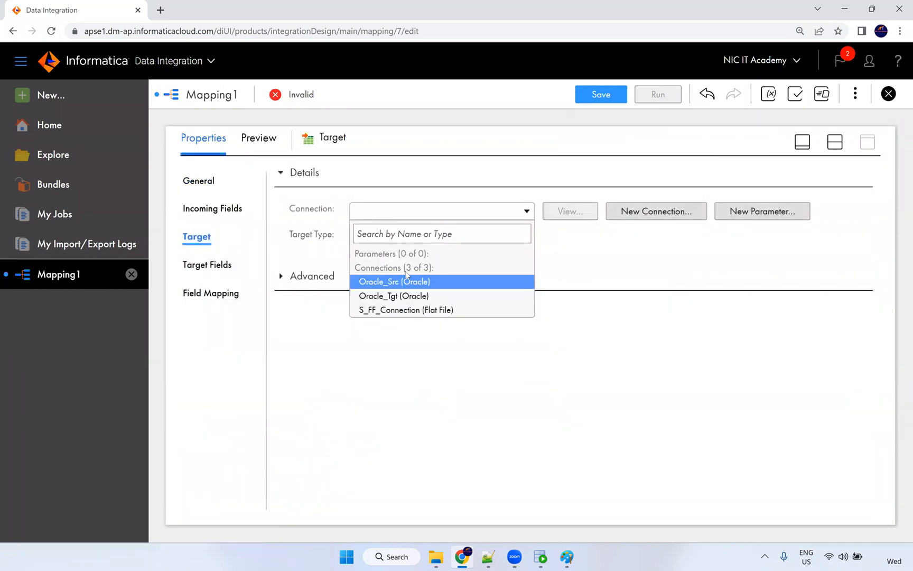
{"action": "left_click", "coordinate": [406, 298]}
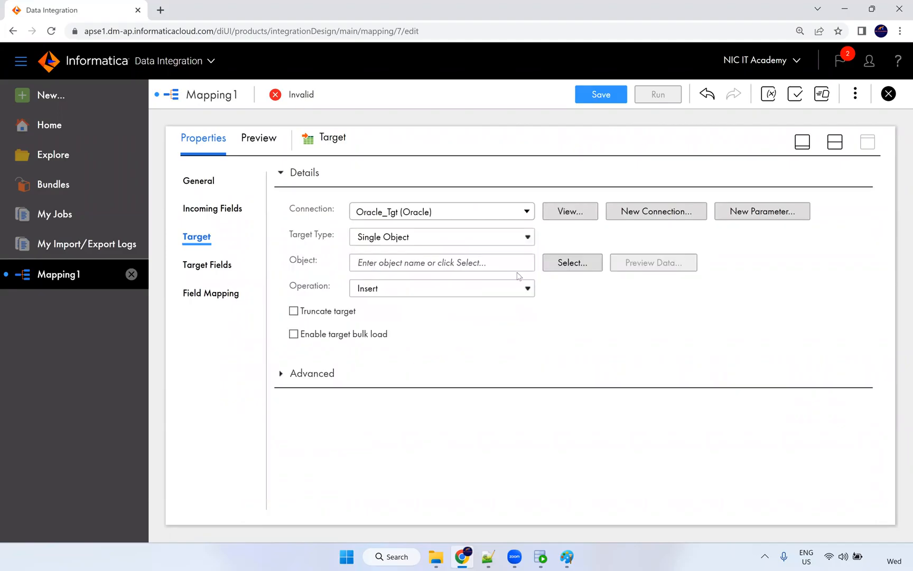
{"action": "left_click", "coordinate": [553, 263]}
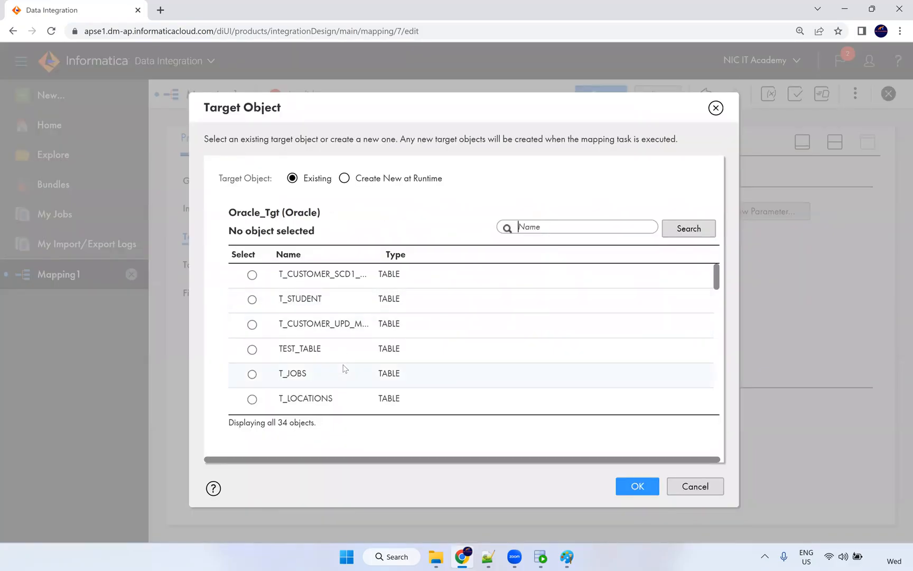
{"action": "scroll", "coordinate": [330, 394], "scroll_direction": "down", "scroll_amount": 5}
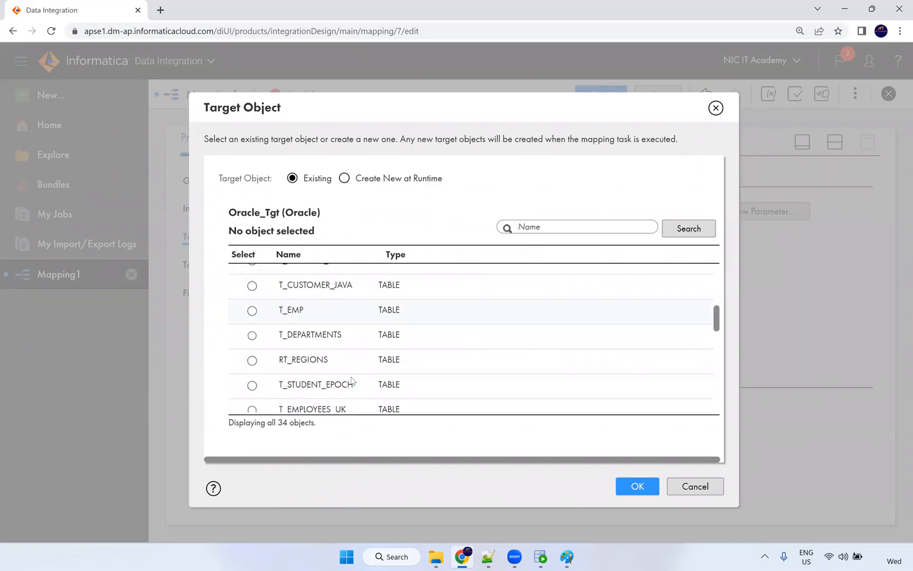
{"action": "scroll", "coordinate": [351, 376], "scroll_direction": "down", "scroll_amount": 3}
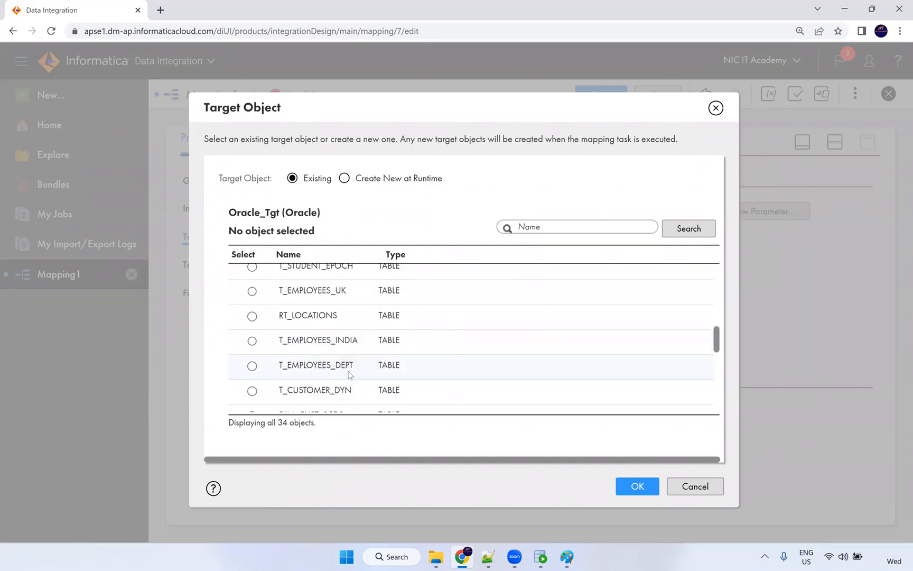
{"action": "scroll", "coordinate": [349, 375], "scroll_direction": "down", "scroll_amount": 2}
{"action": "scroll", "coordinate": [350, 359], "scroll_direction": "down", "scroll_amount": 3}
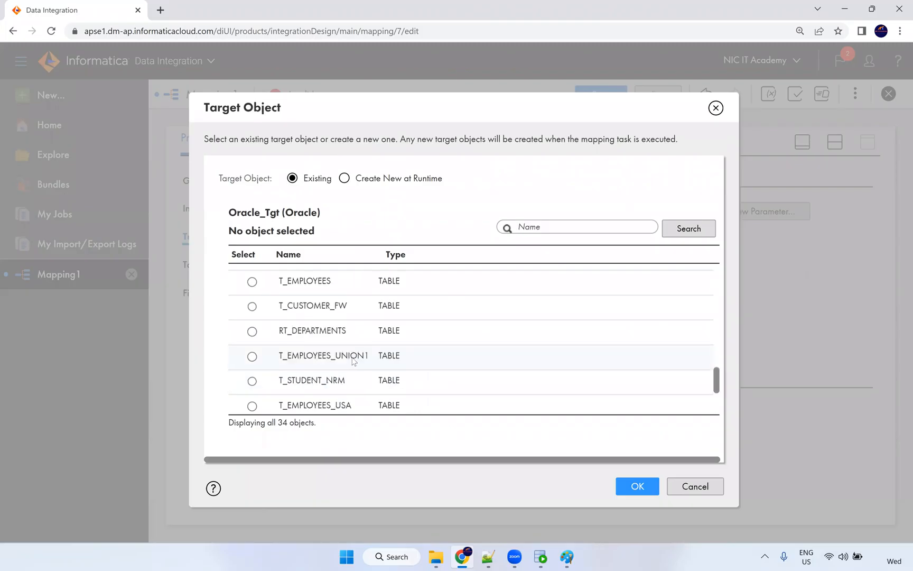
{"action": "left_click", "coordinate": [338, 279]}
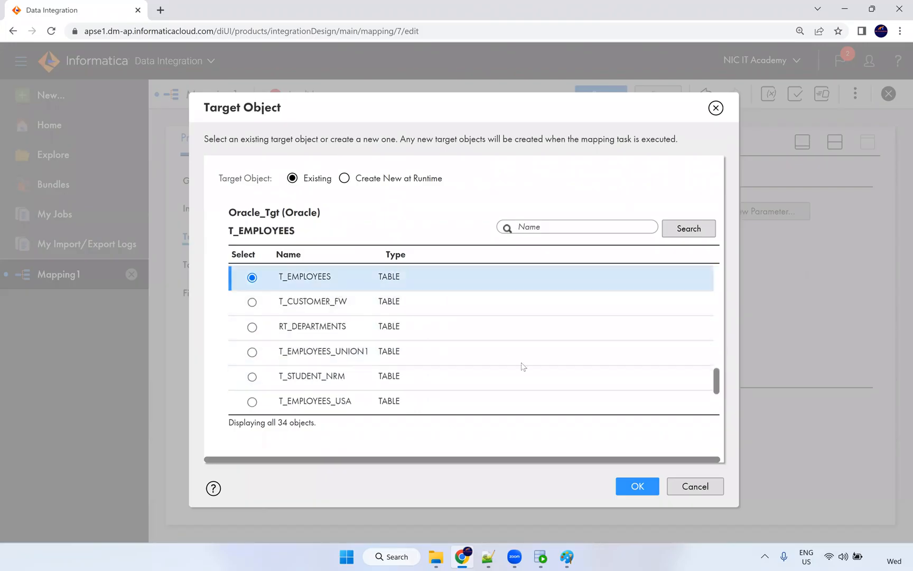
{"action": "left_click", "coordinate": [623, 484]}
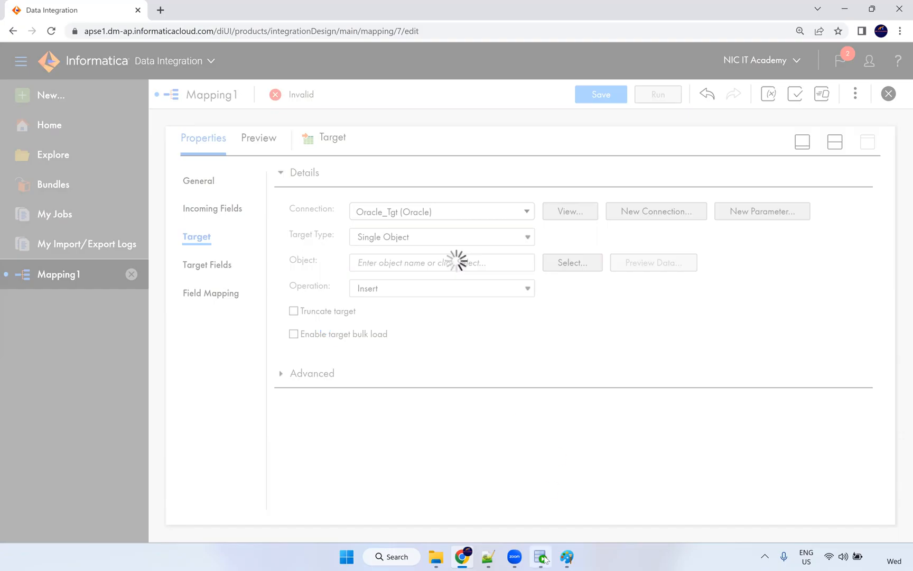
Log in to the CORE connection in SQL Developer, then return to the Informatica mapping.
{"action": "key", "text": "alt+Tab"}
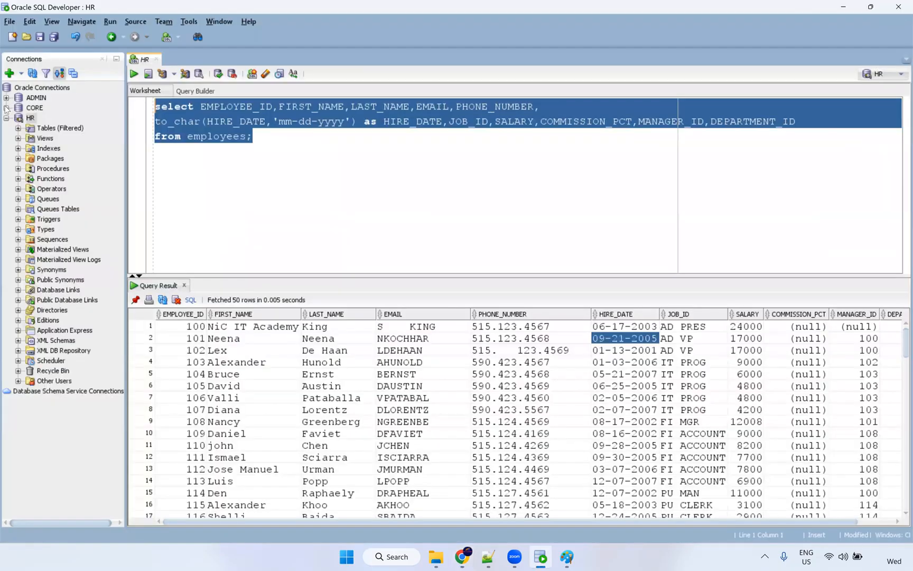
{"action": "key", "text": "Return"}
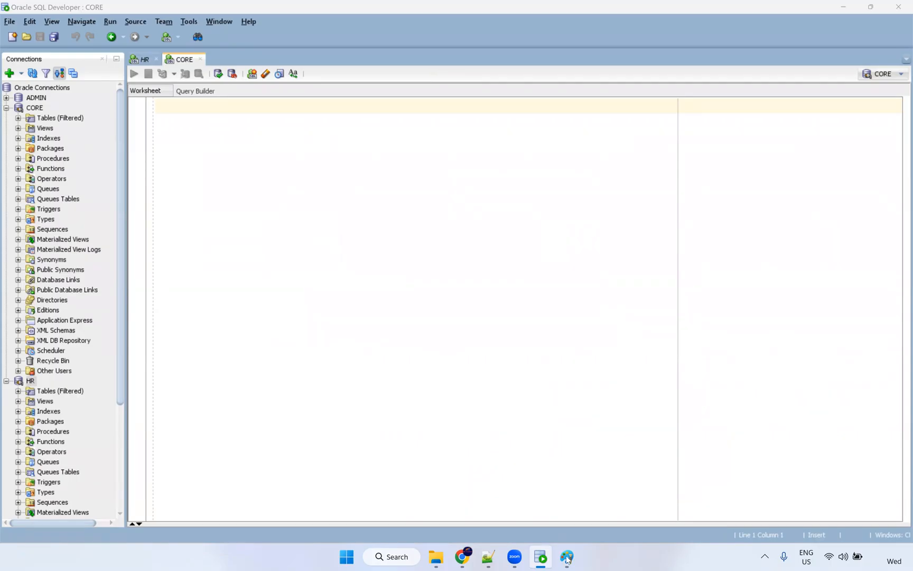
{"action": "mouse_move", "coordinate": [489, 559]}
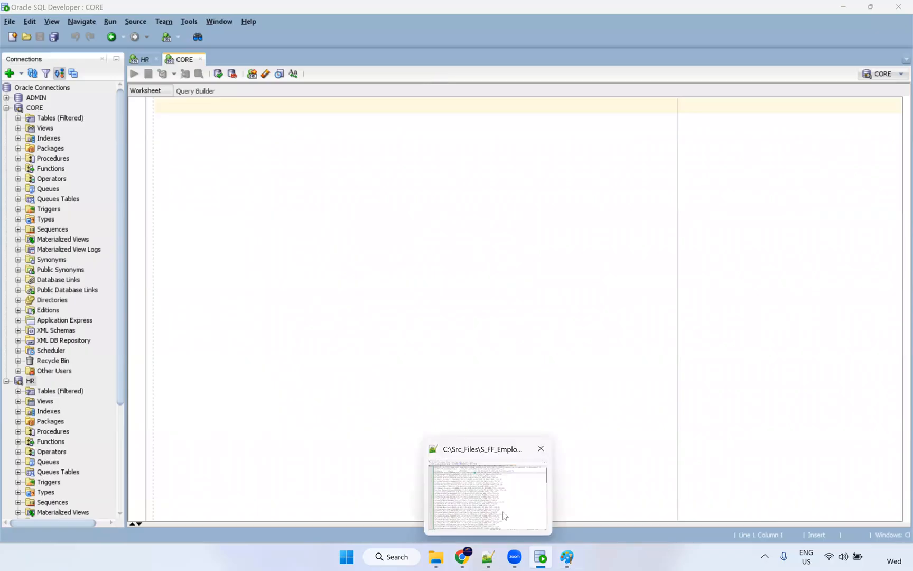
{"action": "left_click", "coordinate": [462, 557]}
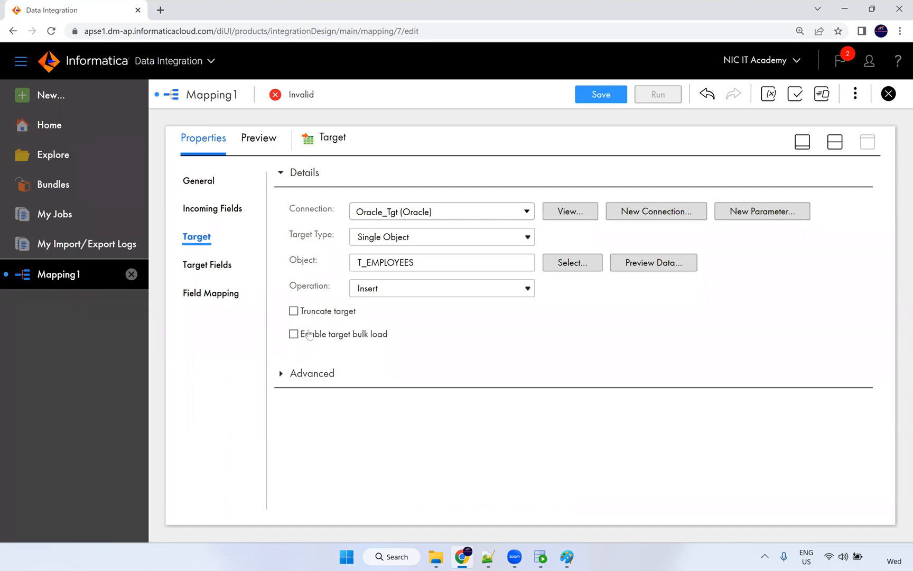
Enable Truncate target, Smart Map all 11 fields by name, and save the mapping.
{"action": "left_click", "coordinate": [294, 311]}
{"action": "left_click", "coordinate": [220, 293]}
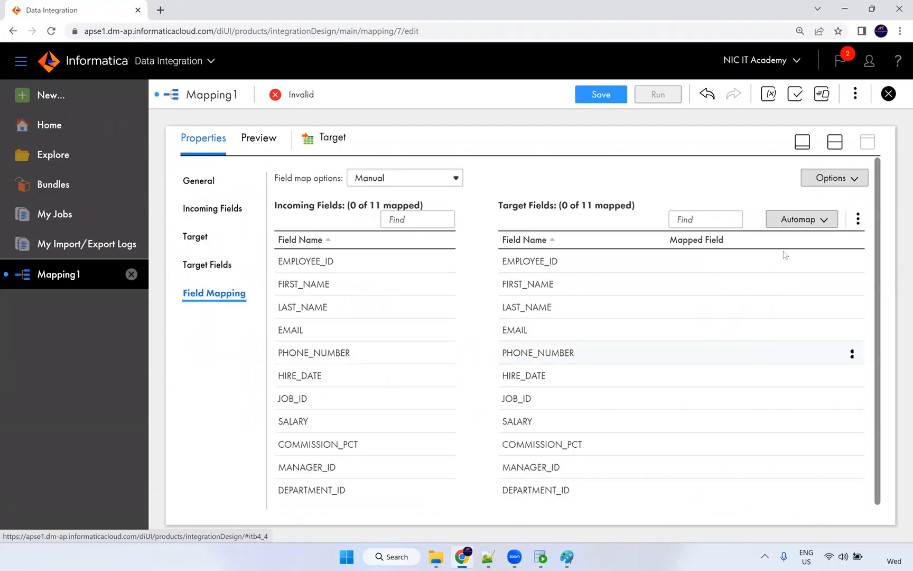
{"action": "left_click", "coordinate": [817, 221]}
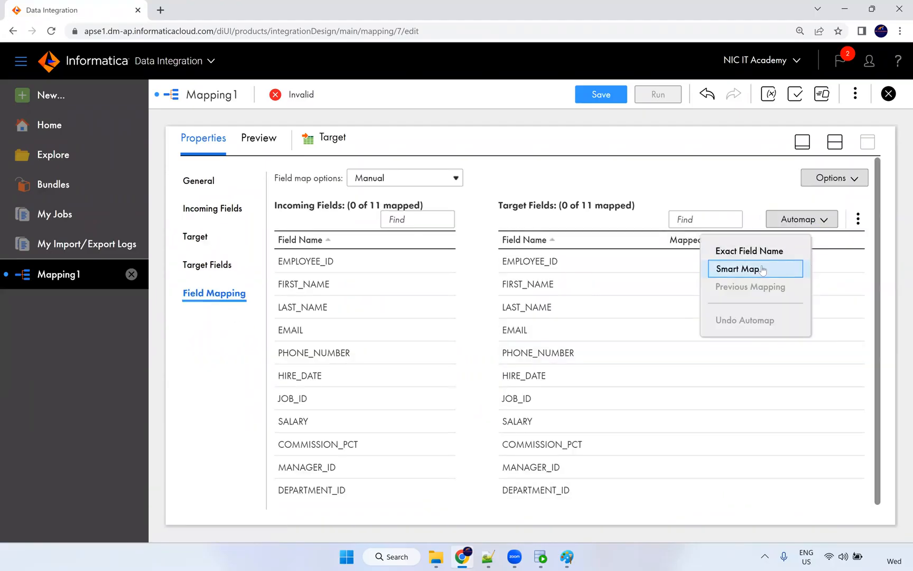
{"action": "left_click", "coordinate": [733, 268]}
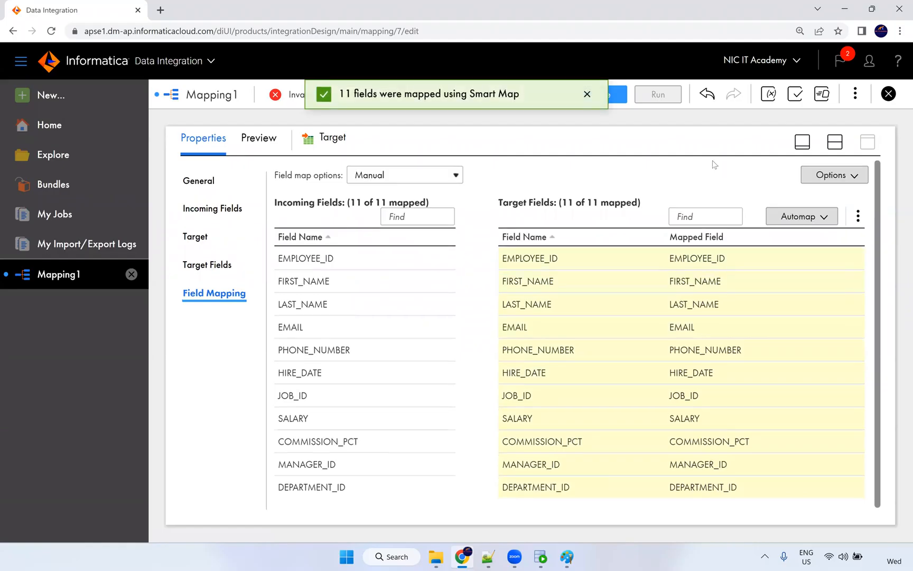
{"action": "left_click", "coordinate": [619, 94]}
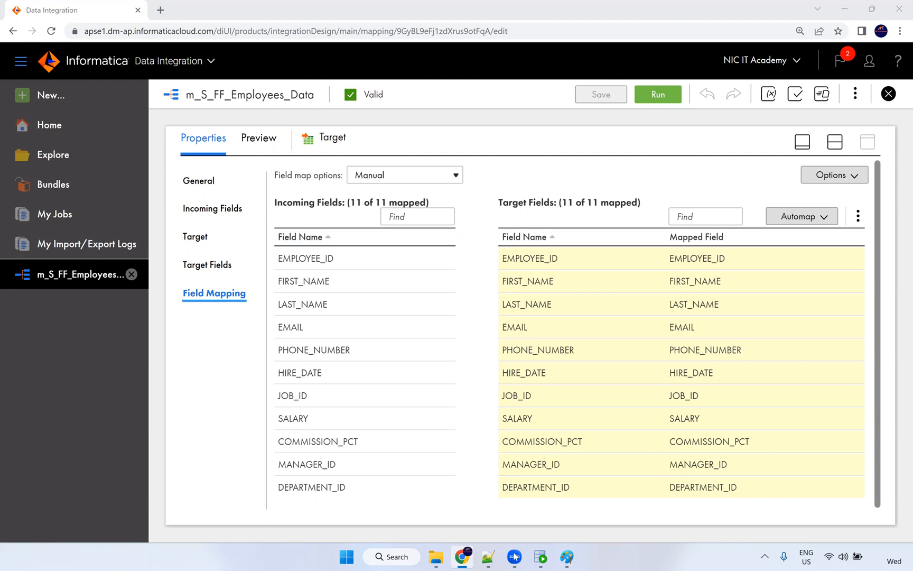
Write the label 'Powercenter --> Debugger' on one line below the Paint diagram.
{"action": "left_click", "coordinate": [567, 559]}
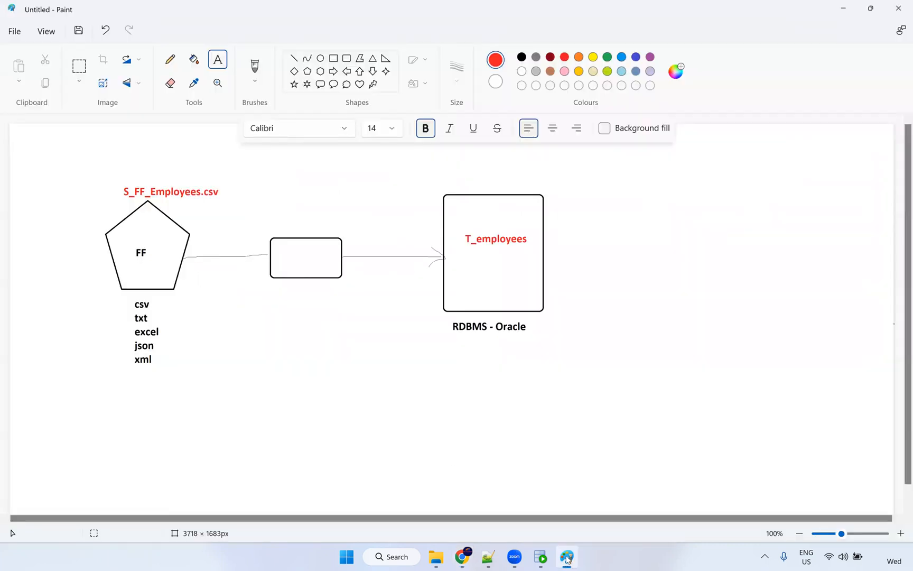
{"action": "left_click", "coordinate": [285, 453]}
{"action": "type", "text": "Powercenter --"}
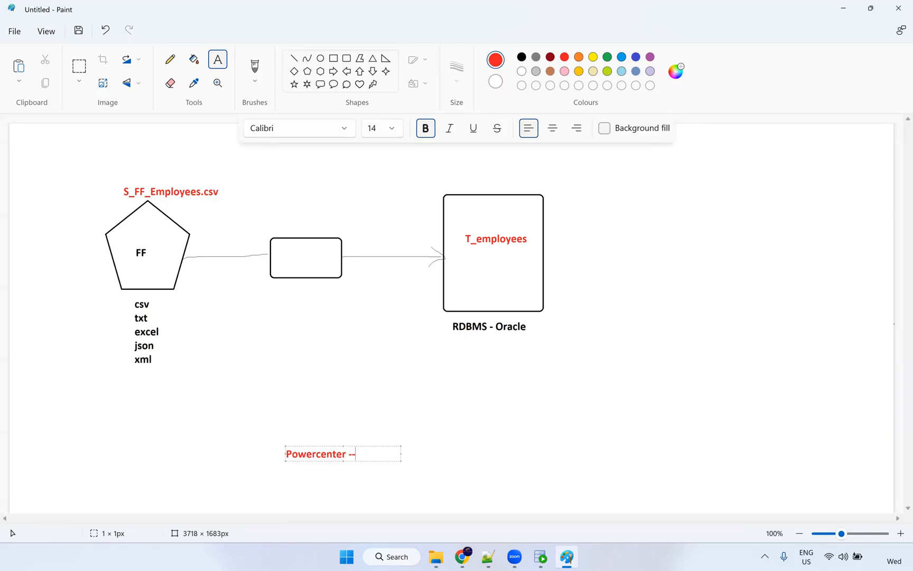
{"action": "type", "text": "C"}
{"action": "key", "text": "BackSpace"}
{"action": "type", "text": "Du"}
{"action": "type", "text": "bugger"}
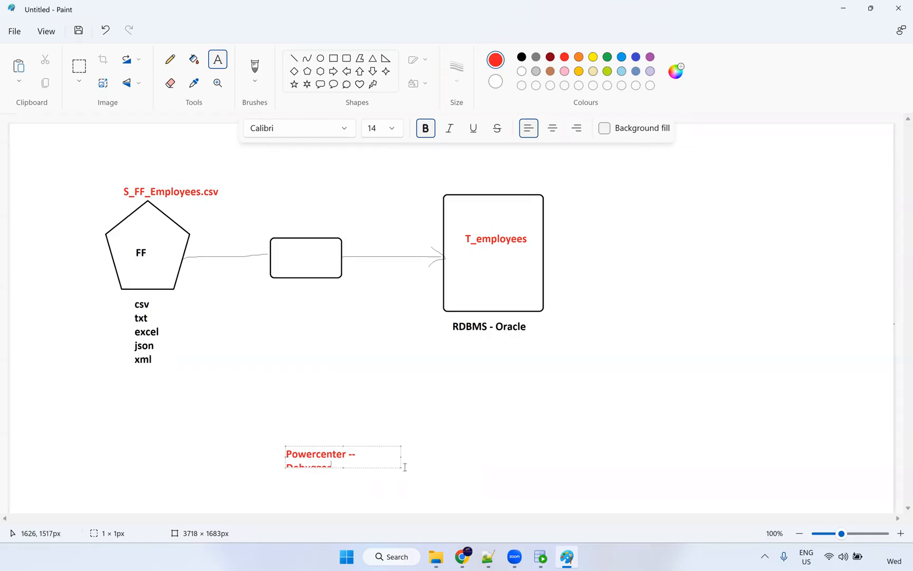
{"action": "left_click_drag", "start_coordinate": [400, 467], "coordinate": [492, 463]}
{"action": "left_click", "coordinate": [397, 492]}
{"action": "type", "text": ">"}
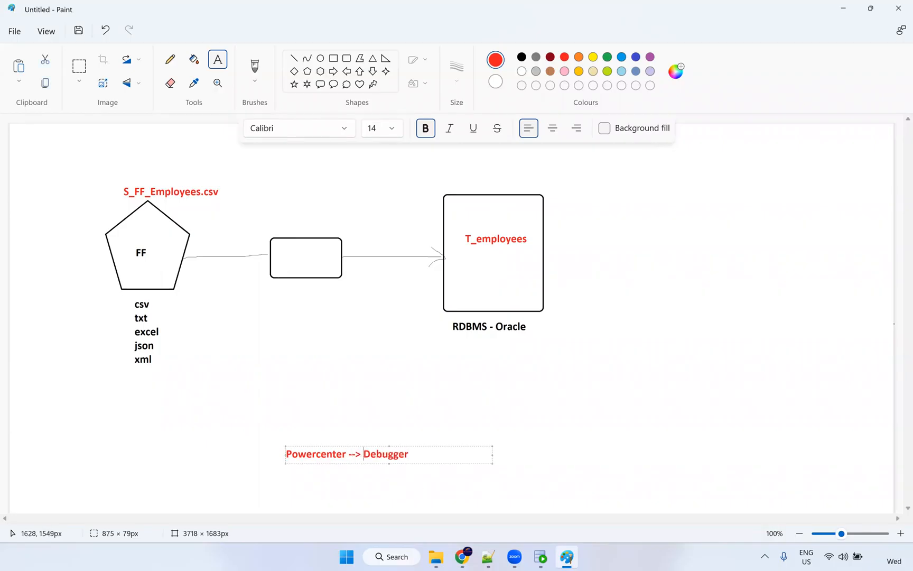
{"action": "left_click", "coordinate": [296, 482]}
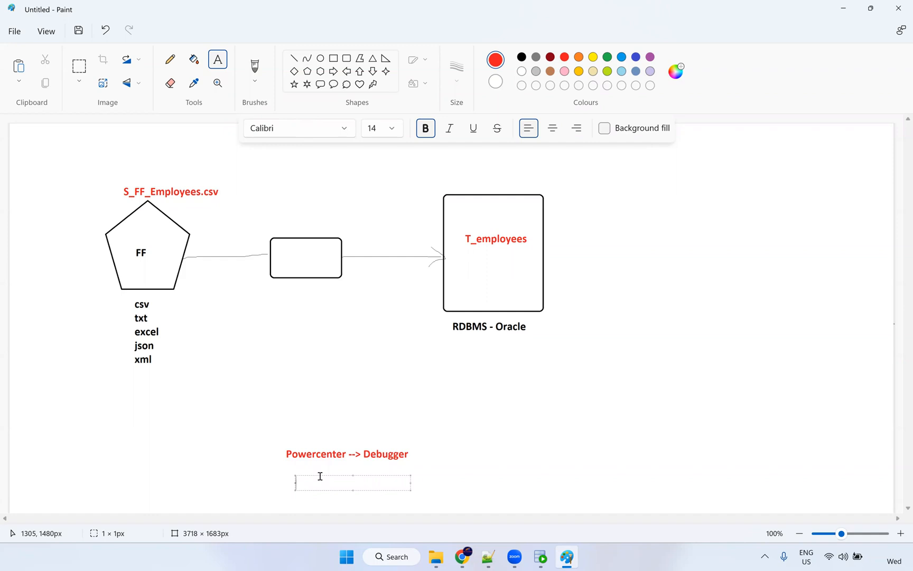
Add a dark green caption 'IICS - Preview Data' beneath that label.
{"action": "left_click", "coordinate": [607, 58]}
{"action": "type", "text": "IICS - -Preview Data"}
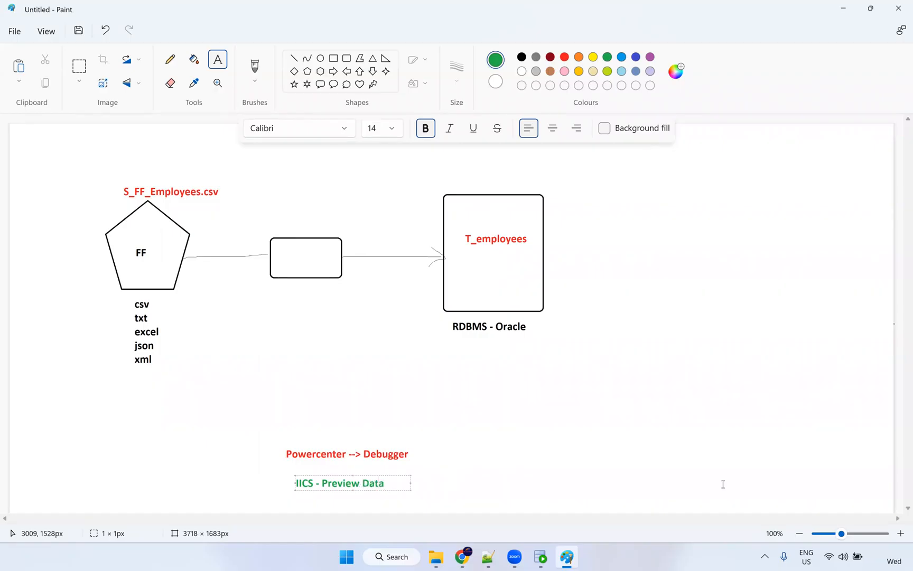
{"action": "left_click", "coordinate": [344, 473]}
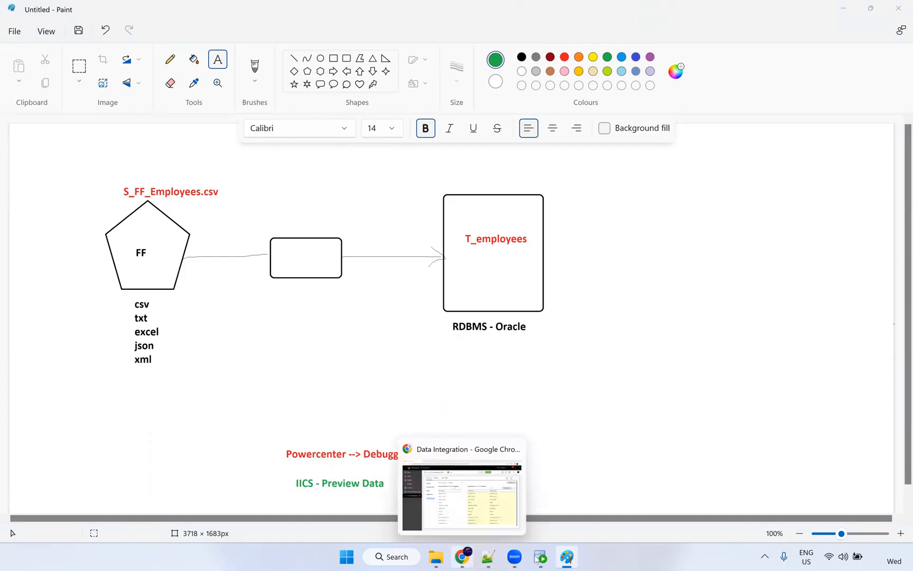
Back in Chrome, start a New asset and choose Tasks > Mapping Task.
{"action": "left_click", "coordinate": [461, 557]}
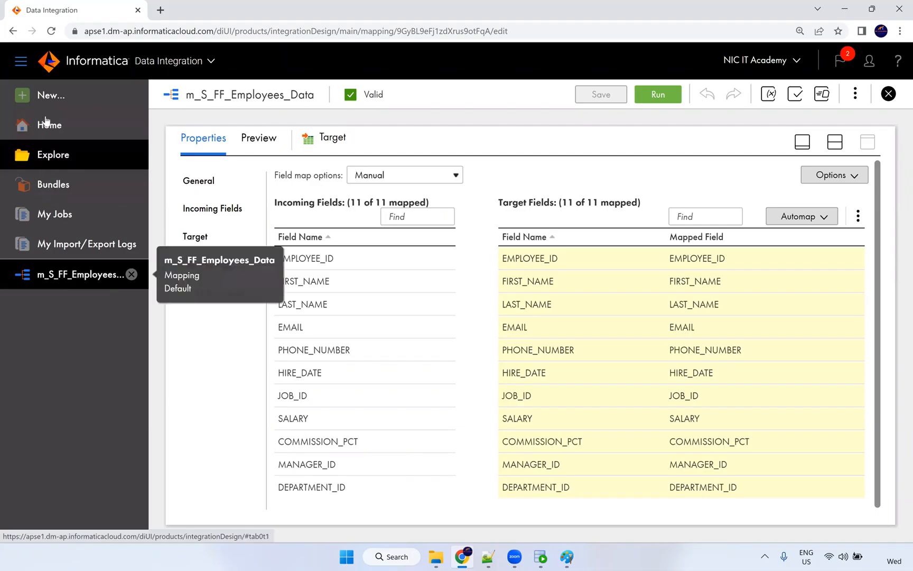
{"action": "left_click", "coordinate": [47, 101]}
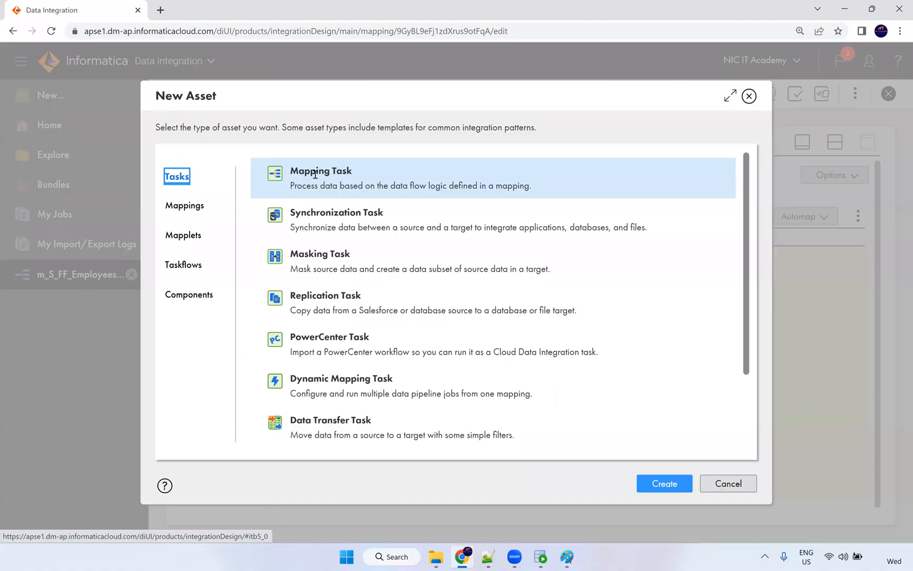
{"action": "left_click", "coordinate": [661, 490]}
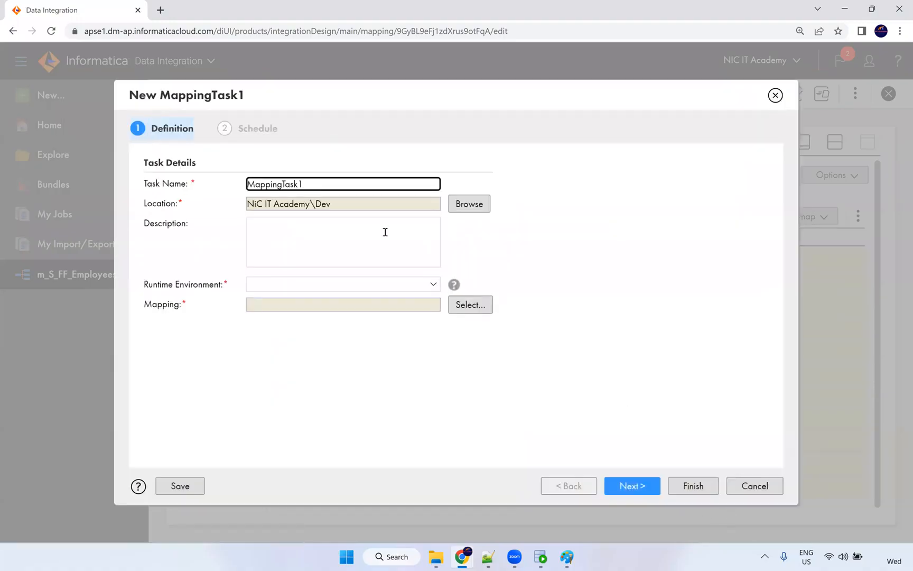
Name the task mt_S_FF_Employees_Data.
{"action": "key", "text": "ctrl+a"}
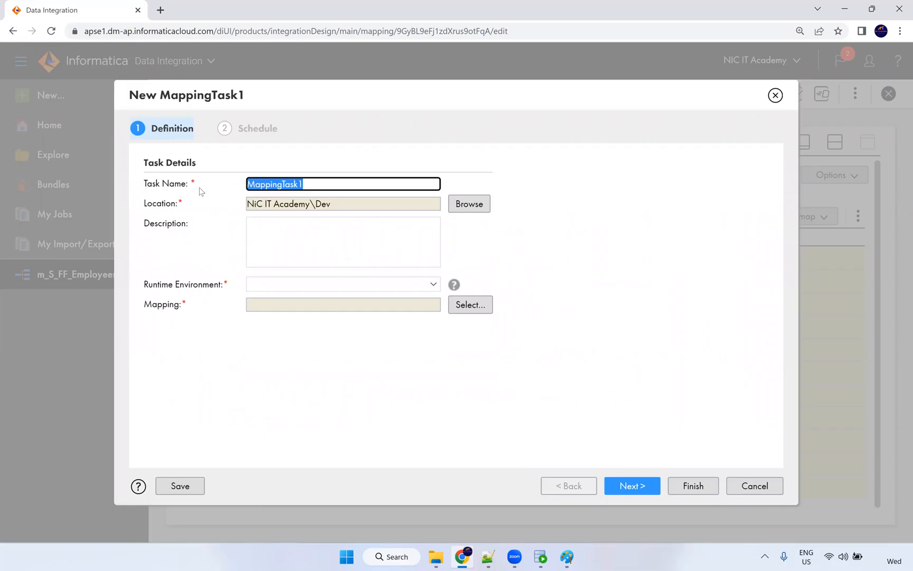
{"action": "type", "text": "mc"}
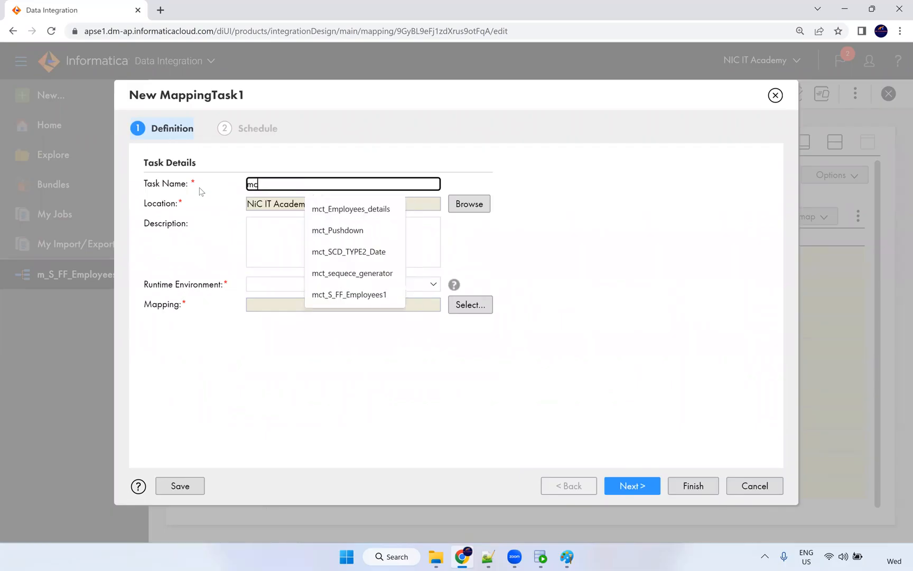
{"action": "key", "text": "BackSpace"}
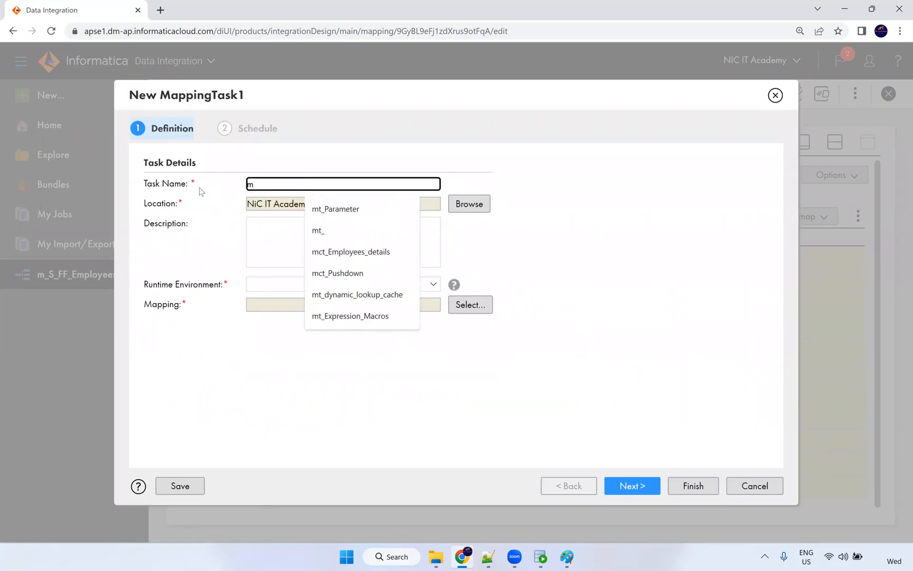
{"action": "type", "text": "t_"}
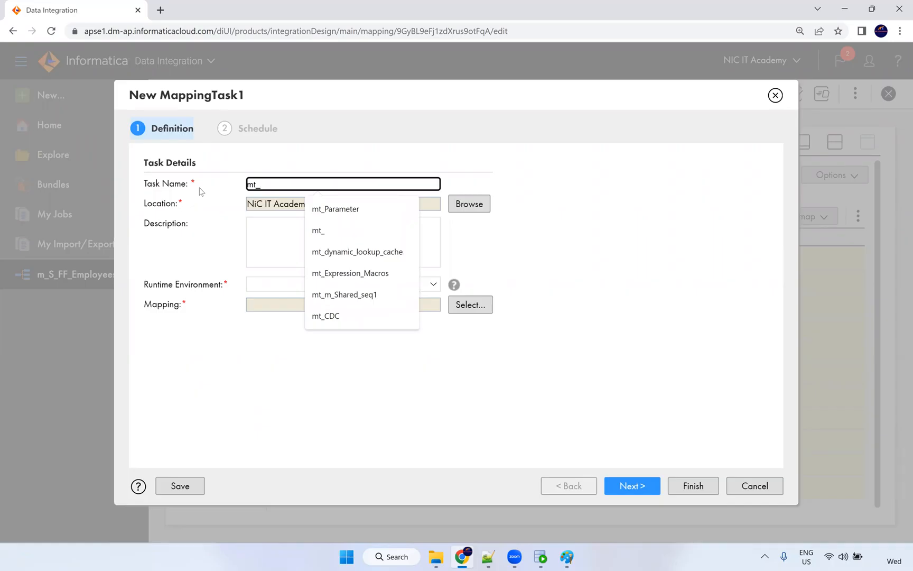
{"action": "type", "text": "S"}
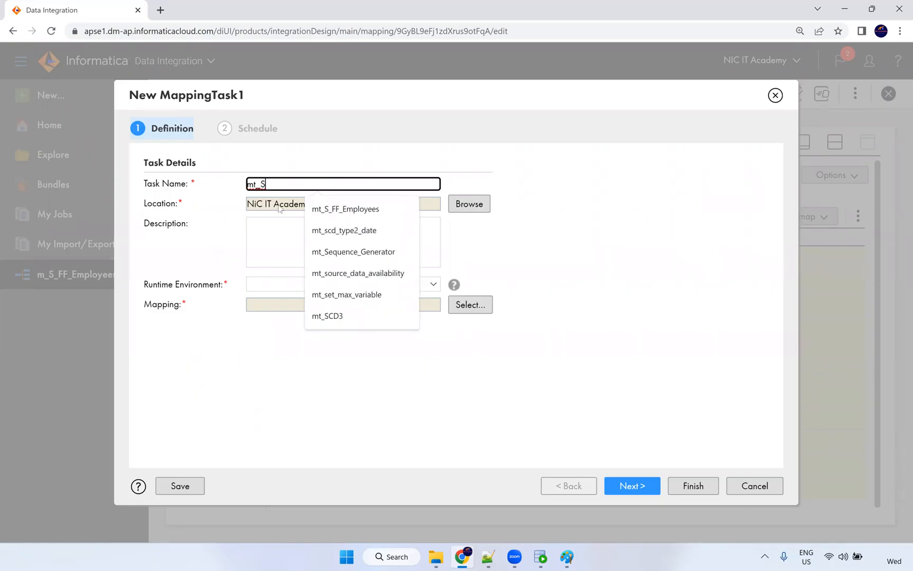
{"action": "left_click", "coordinate": [336, 203]}
{"action": "type", "text": "_Data"}
{"action": "left_click", "coordinate": [501, 274]}
{"action": "left_click", "coordinate": [303, 238]}
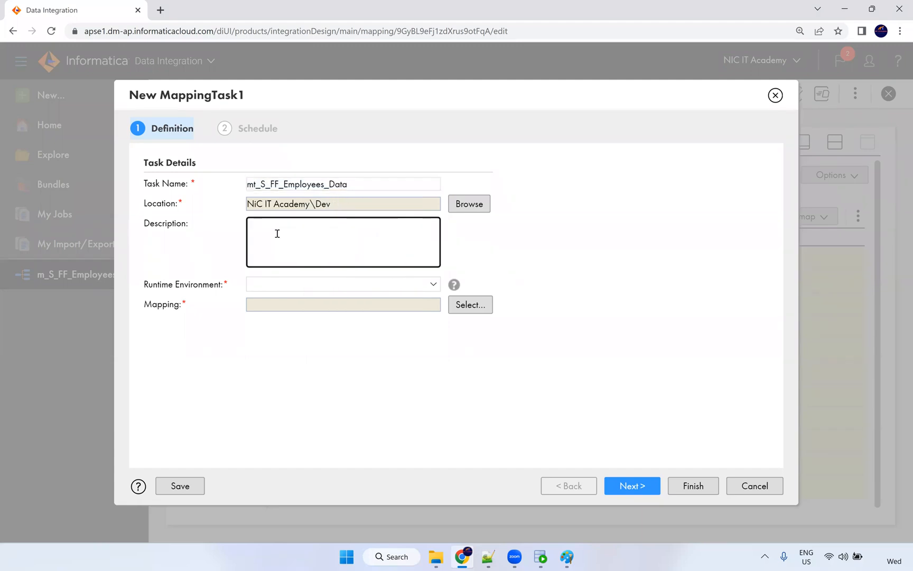
Choose NIC as runtime environment and m_S_FF_Employees_Data as the mapping.
{"action": "left_click", "coordinate": [276, 287]}
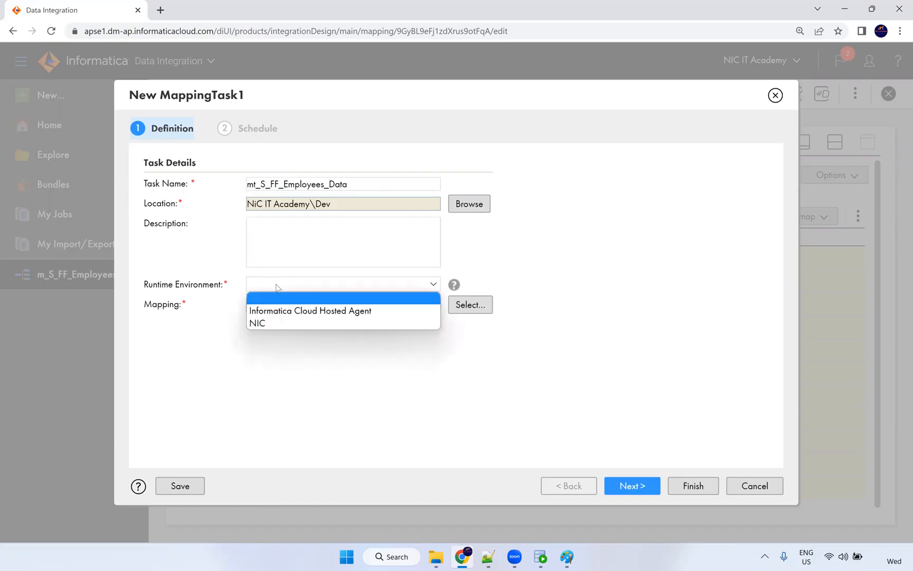
{"action": "left_click", "coordinate": [261, 323]}
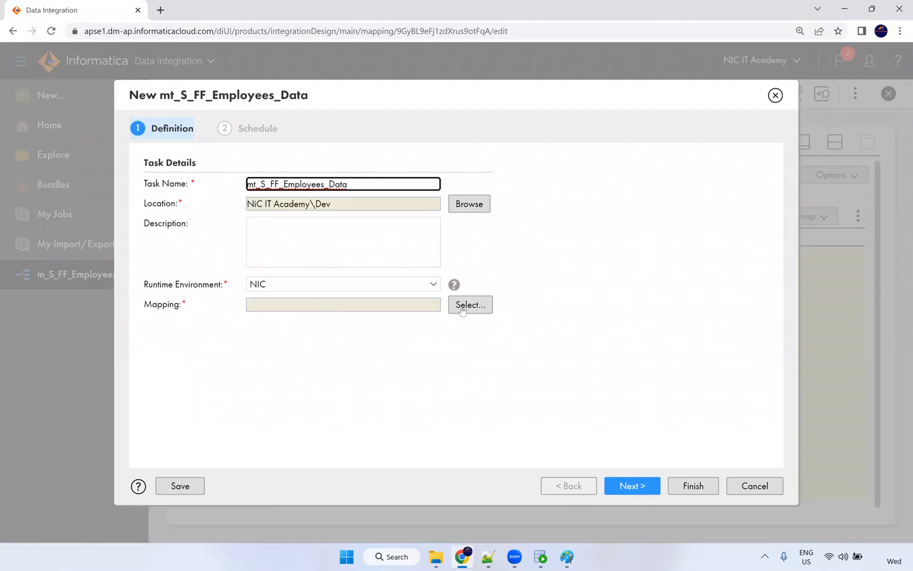
{"action": "left_click", "coordinate": [461, 311]}
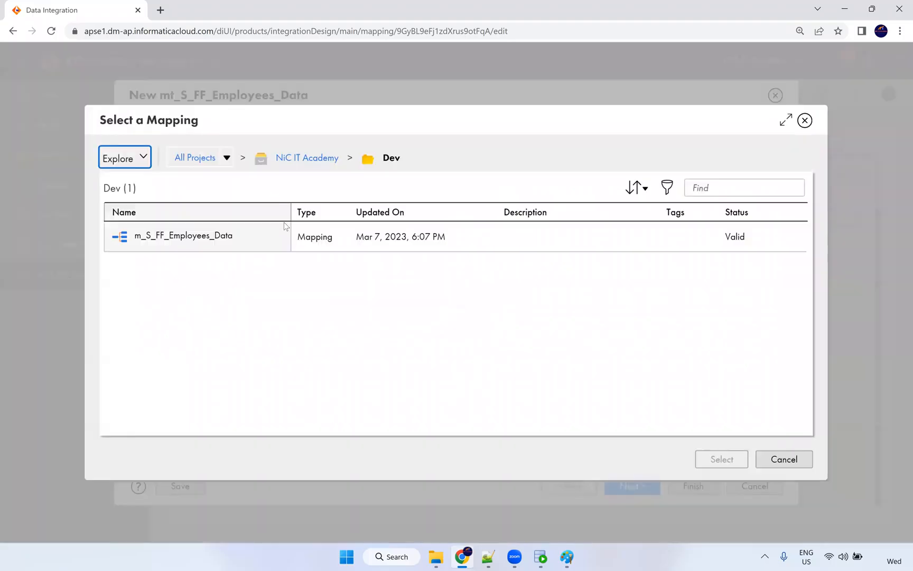
{"action": "left_click", "coordinate": [213, 242]}
{"action": "left_click", "coordinate": [734, 459]}
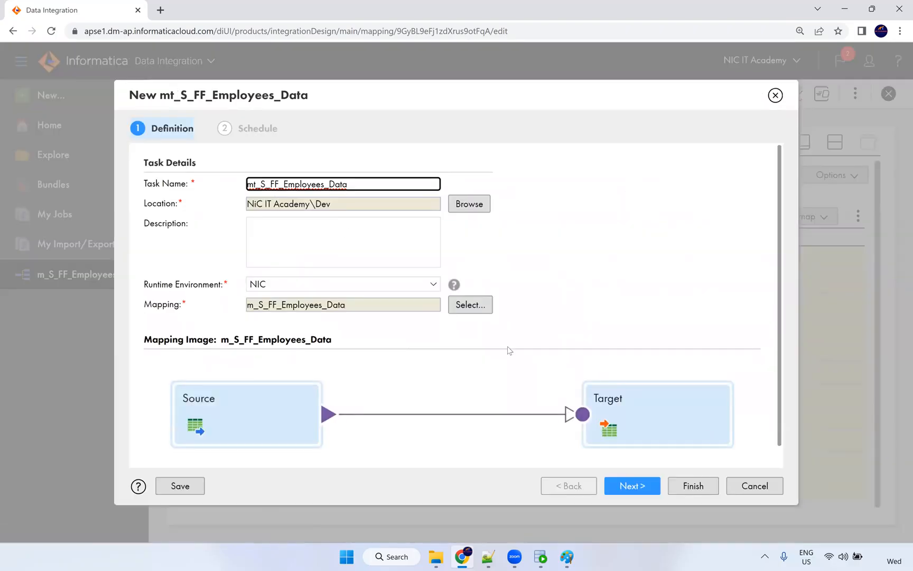
{"action": "scroll", "coordinate": [377, 382], "scroll_direction": "down", "scroll_amount": 1}
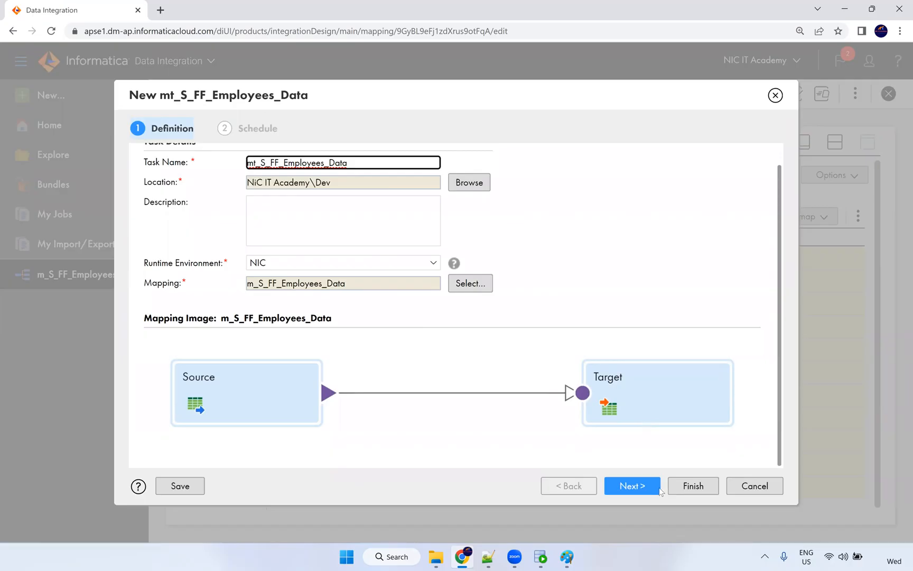
On the Schedule step, try the Daily 7 am schedule, then revert to no schedule.
{"action": "left_click", "coordinate": [637, 487]}
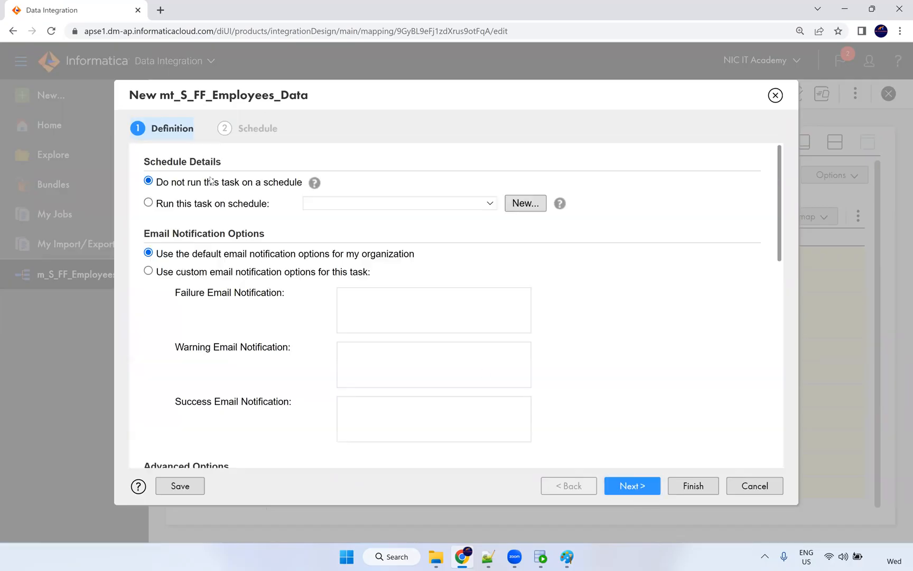
{"action": "left_click_drag", "start_coordinate": [146, 164], "coordinate": [220, 167]}
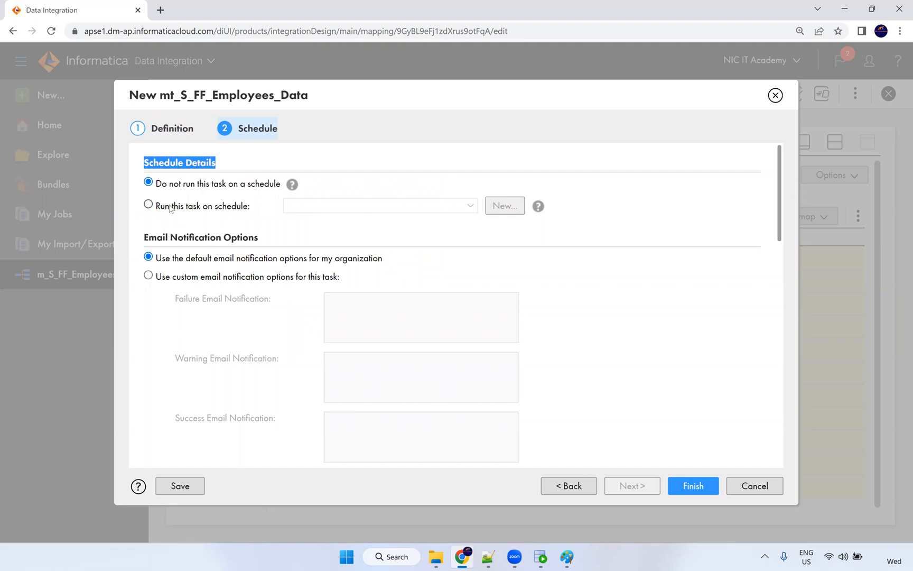
{"action": "left_click", "coordinate": [149, 205]}
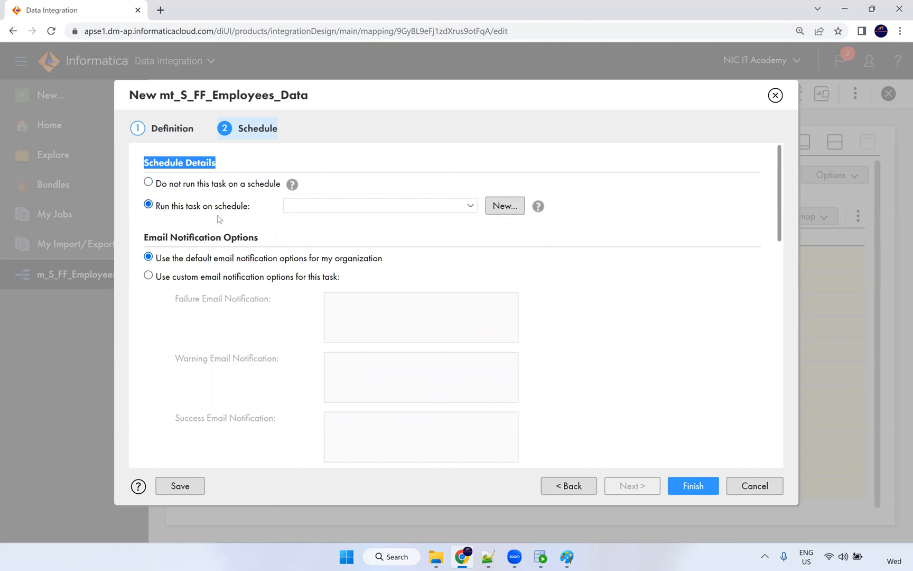
{"action": "left_click", "coordinate": [392, 207]}
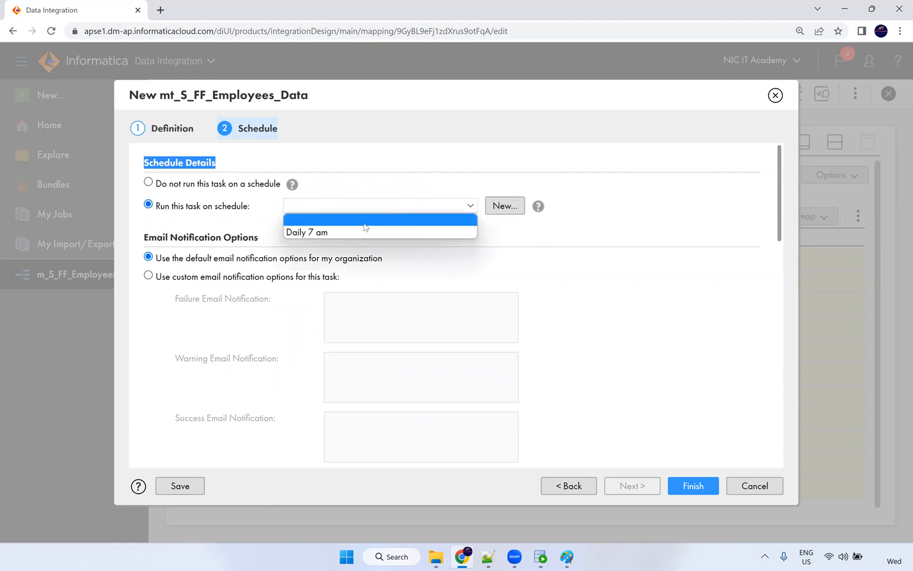
{"action": "left_click", "coordinate": [316, 238]}
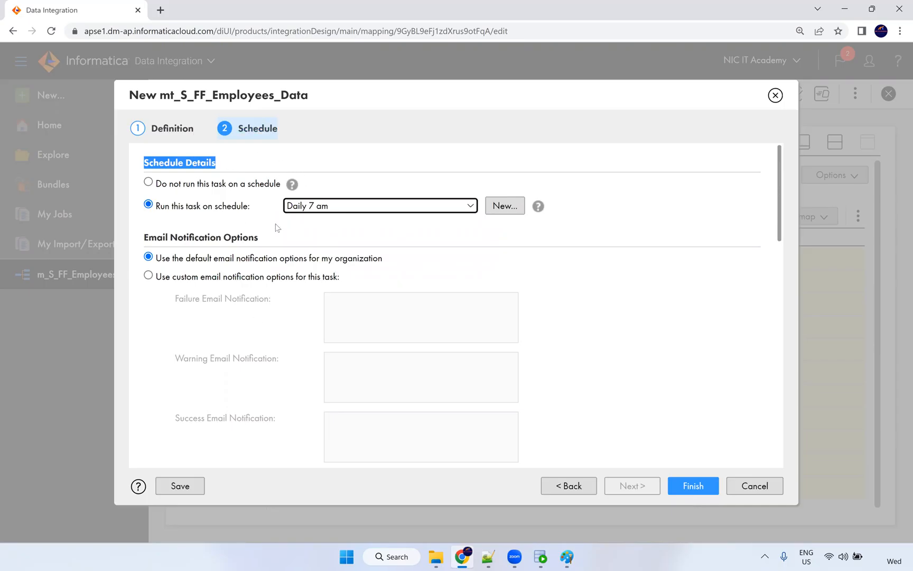
{"action": "left_click", "coordinate": [203, 188]}
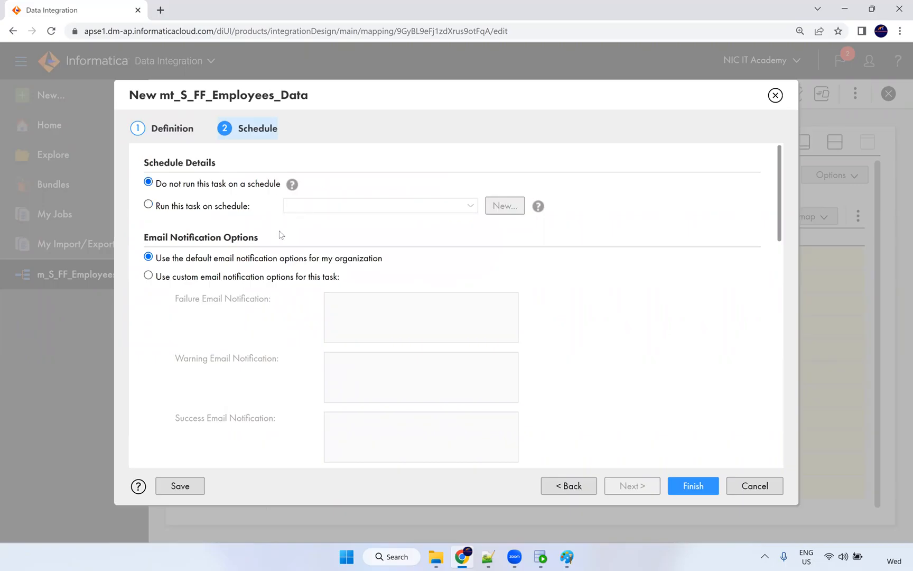
{"action": "scroll", "coordinate": [226, 236], "scroll_direction": "down", "scroll_amount": 1}
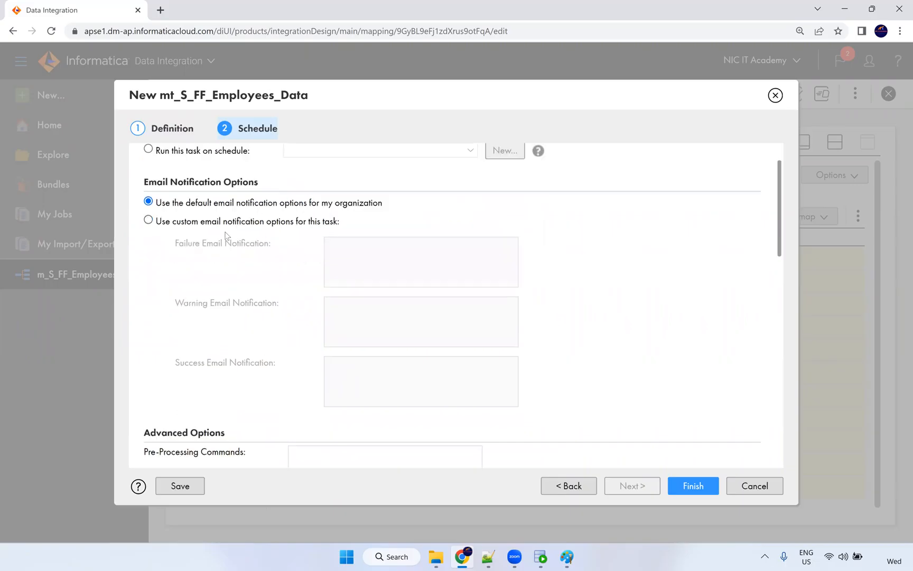
Choose custom email notifications and enter the same address for failure and success.
{"action": "left_click", "coordinate": [148, 217]}
{"action": "left_click_drag", "start_coordinate": [145, 177], "coordinate": [259, 178]}
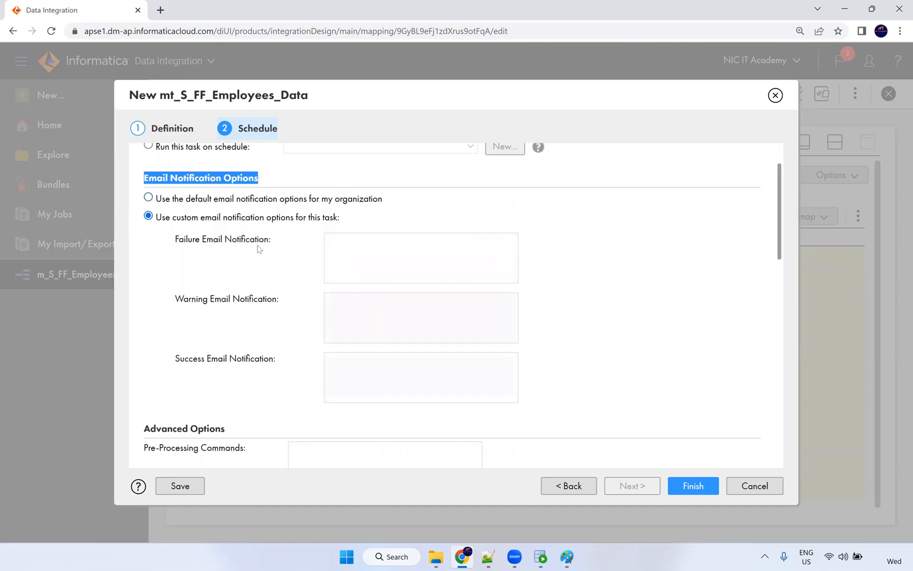
{"action": "left_click", "coordinate": [374, 252]}
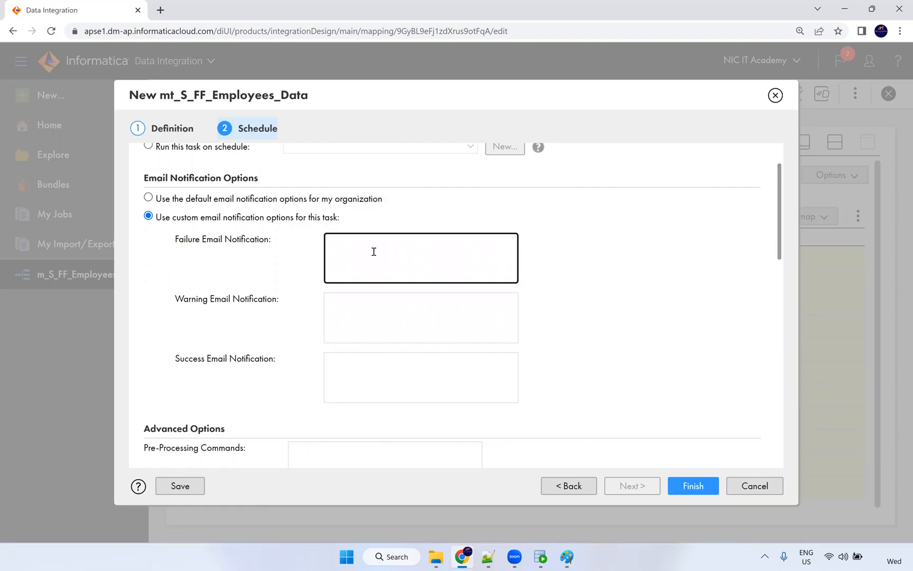
{"action": "left_click_drag", "start_coordinate": [414, 242], "coordinate": [252, 242]}
{"action": "key", "text": "ctrl+c"}
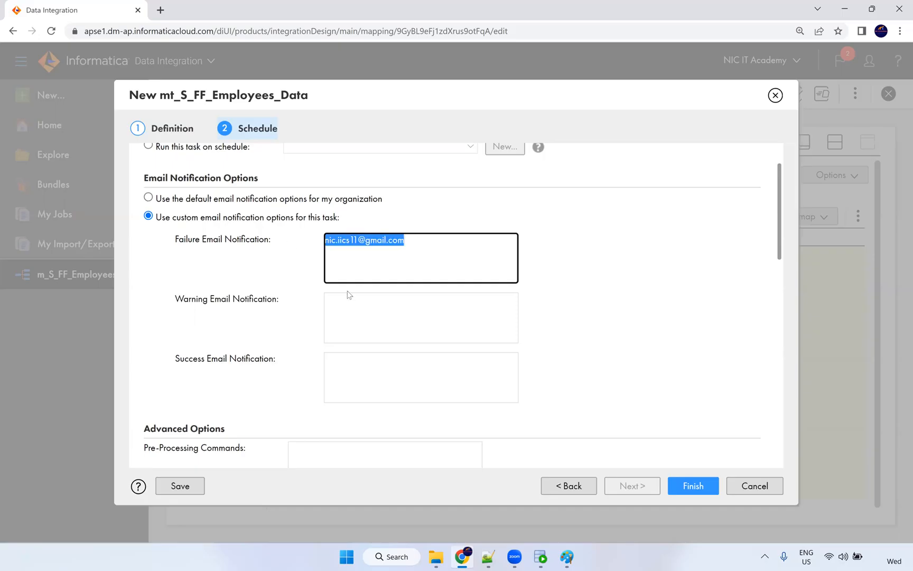
{"action": "left_click", "coordinate": [342, 362]}
{"action": "key", "text": "ctrl+v"}
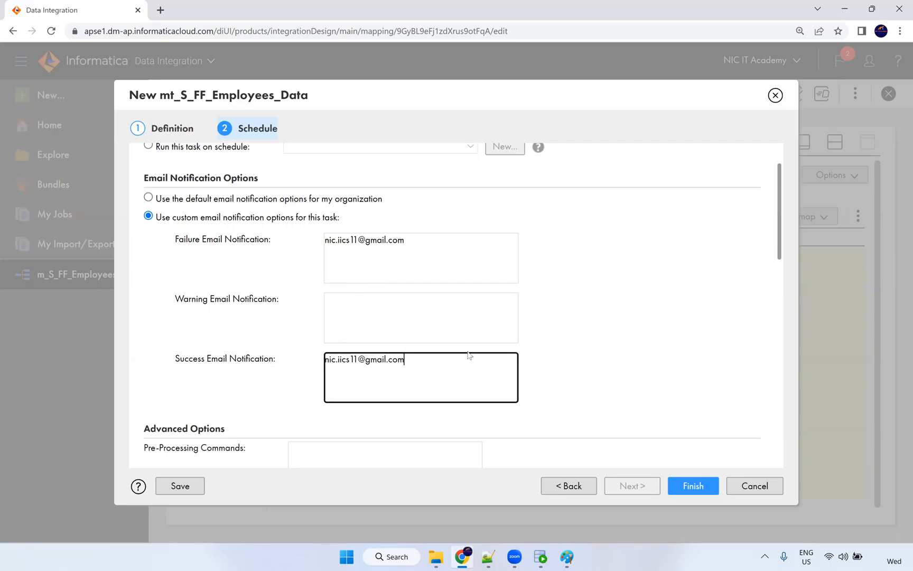
{"action": "scroll", "coordinate": [491, 326], "scroll_direction": "down", "scroll_amount": 5}
Review pre/post-processing commands, keeping 10 max log files and pushdown optimization at None.
{"action": "scroll", "coordinate": [328, 238], "scroll_direction": "up", "scroll_amount": 1}
{"action": "left_click", "coordinate": [324, 226]}
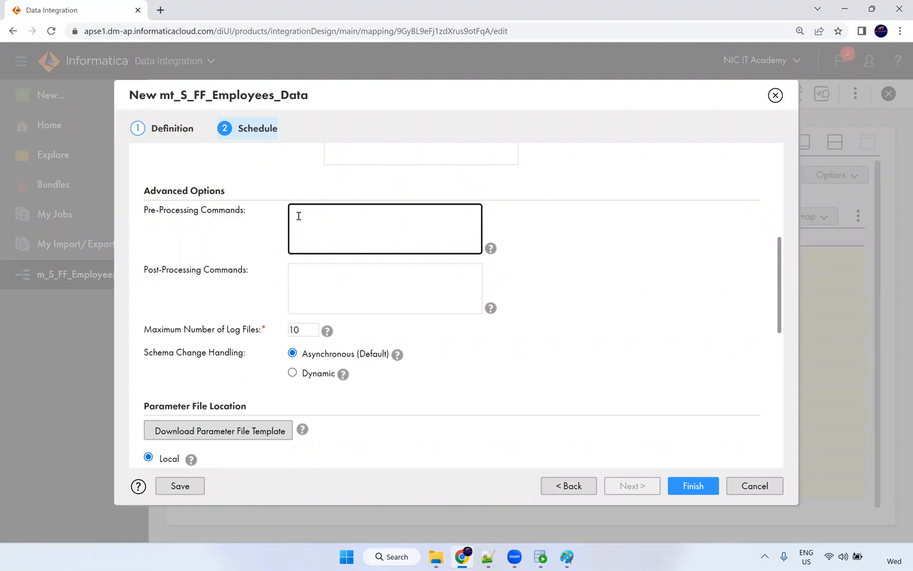
{"action": "left_click", "coordinate": [306, 277]}
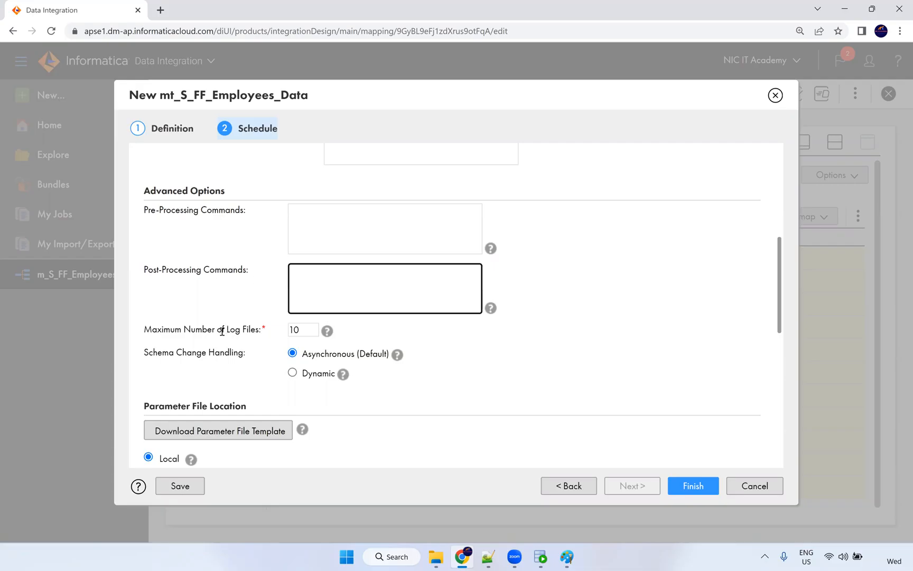
{"action": "left_click_drag", "start_coordinate": [302, 327], "coordinate": [270, 324]}
{"action": "left_click", "coordinate": [251, 316]}
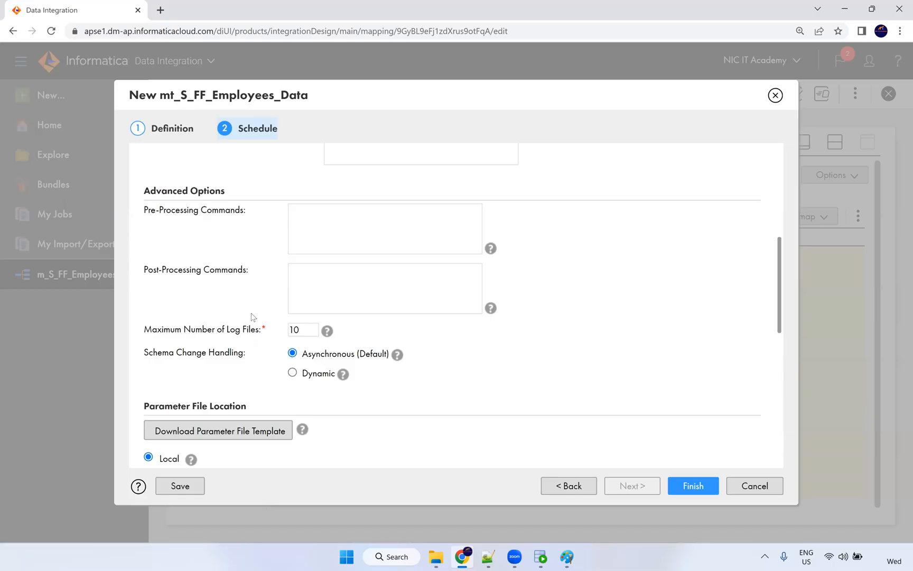
{"action": "scroll", "coordinate": [205, 376], "scroll_direction": "down", "scroll_amount": 6}
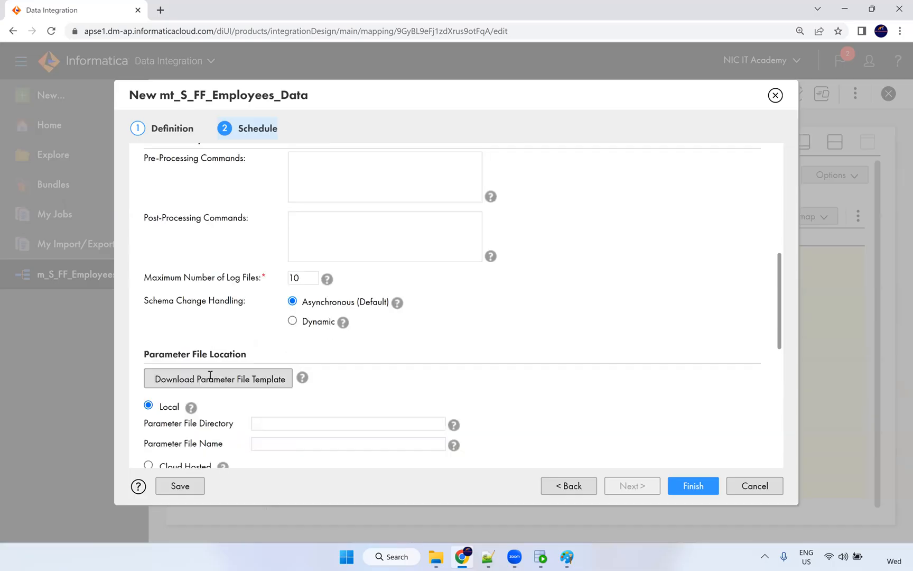
{"action": "scroll", "coordinate": [226, 285], "scroll_direction": "down", "scroll_amount": 2}
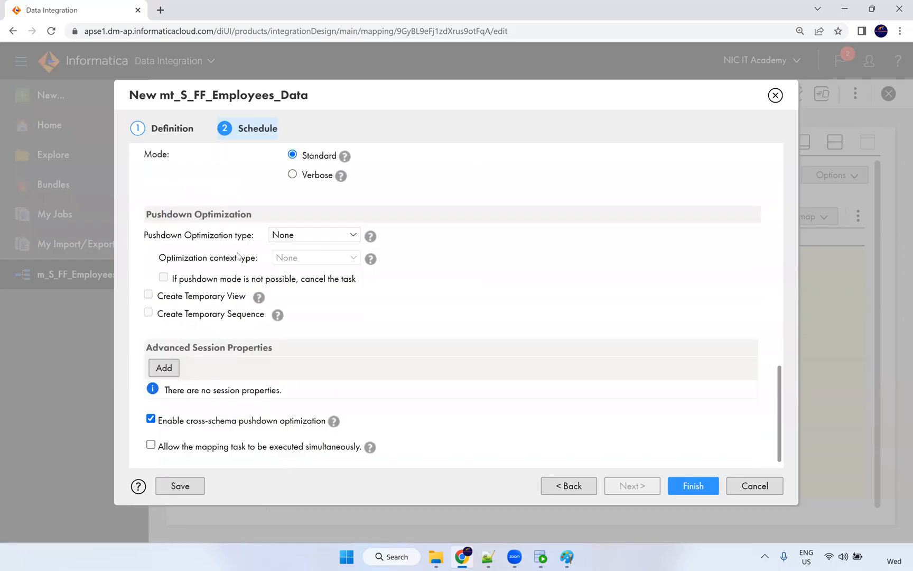
{"action": "scroll", "coordinate": [232, 259], "scroll_direction": "up", "scroll_amount": 3}
{"action": "scroll", "coordinate": [236, 273], "scroll_direction": "down", "scroll_amount": 3}
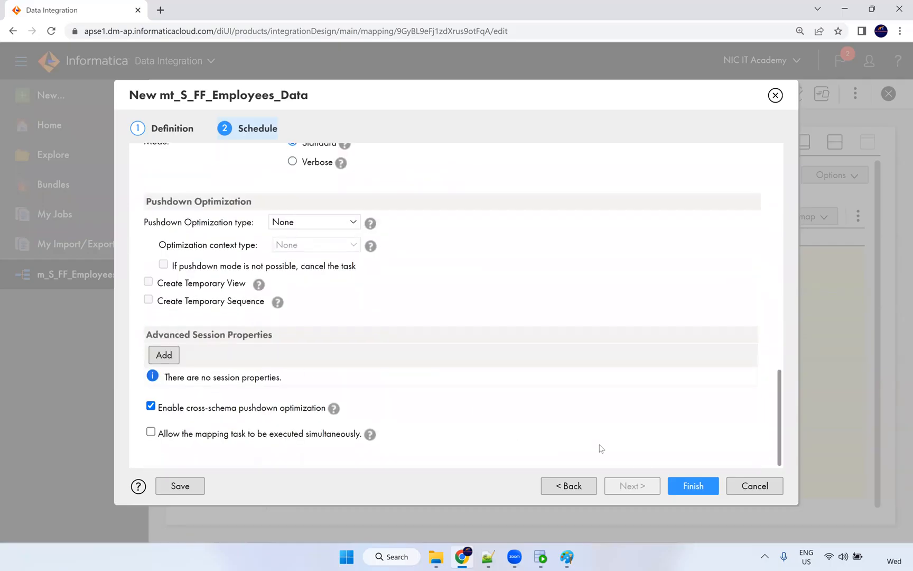
Finish the mt_S_FF_Employees_Data task and scroll through its details page.
{"action": "left_click", "coordinate": [688, 492]}
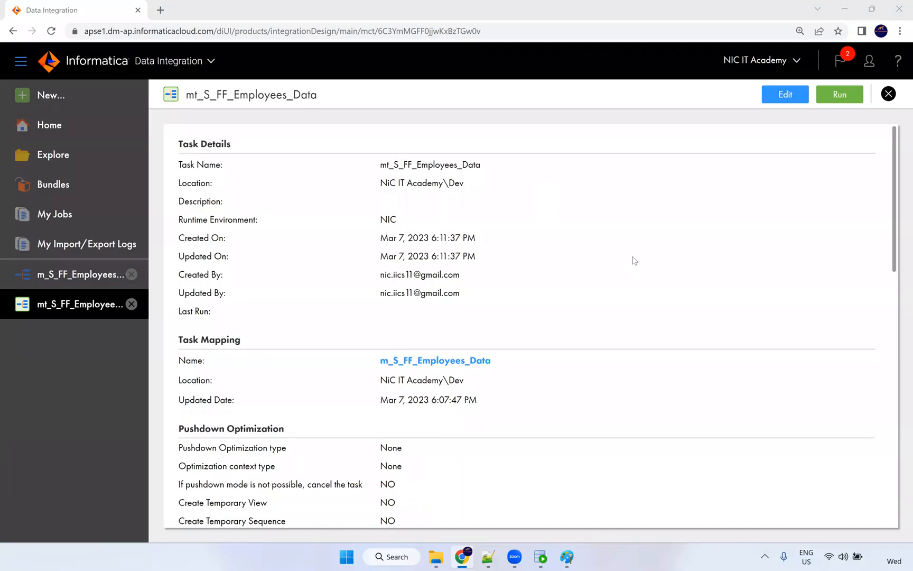
{"action": "scroll", "coordinate": [634, 280], "scroll_direction": "down", "scroll_amount": 13}
{"action": "scroll", "coordinate": [607, 346], "scroll_direction": "down", "scroll_amount": 1}
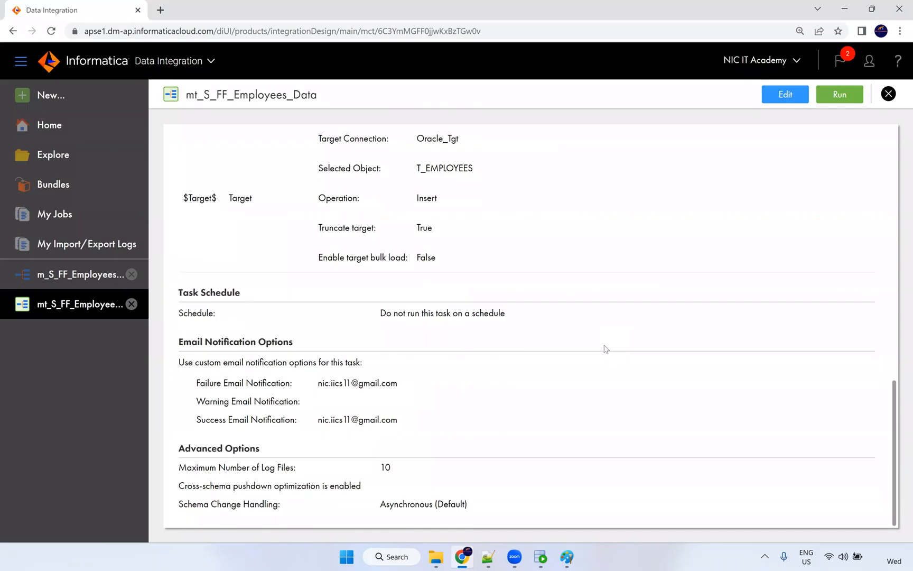
{"action": "scroll", "coordinate": [626, 369], "scroll_direction": "up", "scroll_amount": 15}
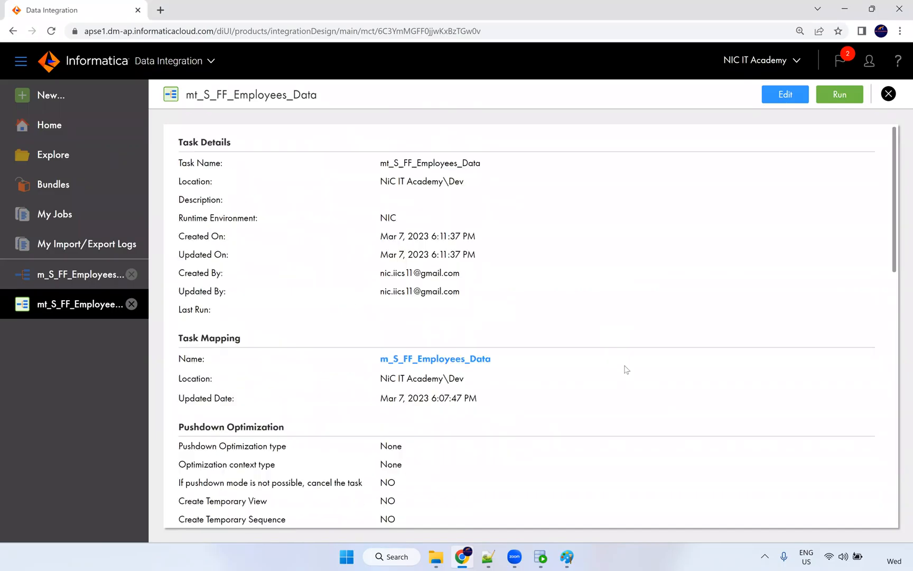
Run mt_S_FF_Employees_Data and follow its job status in My Jobs.
{"action": "left_click", "coordinate": [838, 94]}
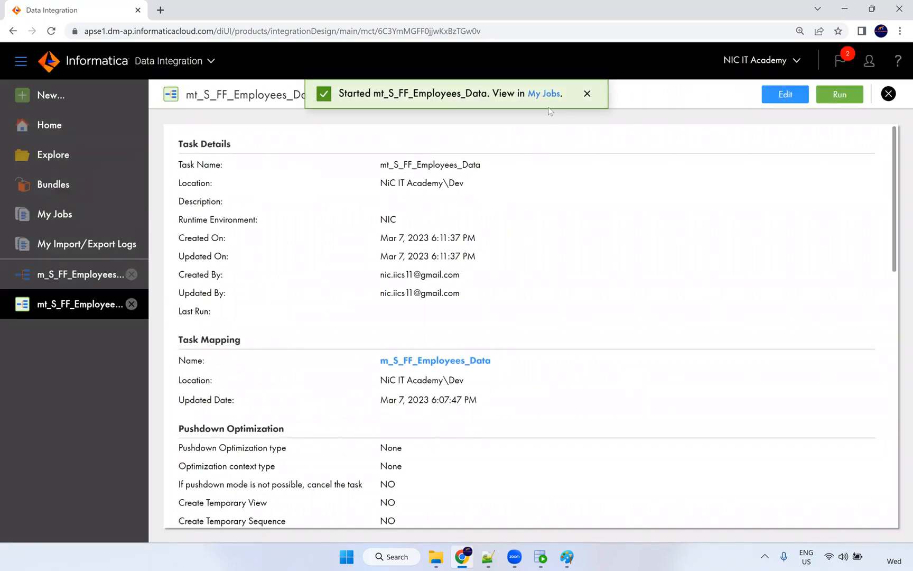
{"action": "left_click", "coordinate": [544, 95]}
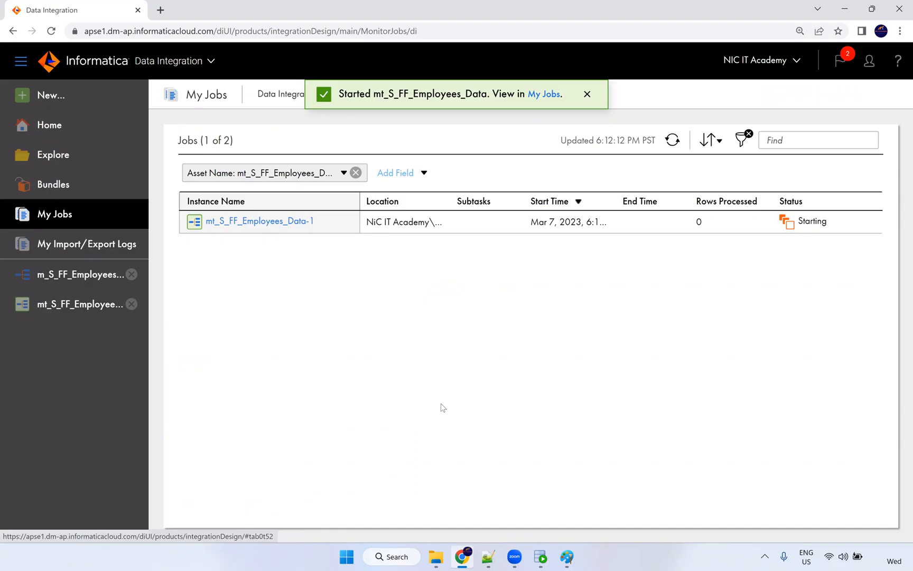
{"action": "left_click", "coordinate": [672, 140]}
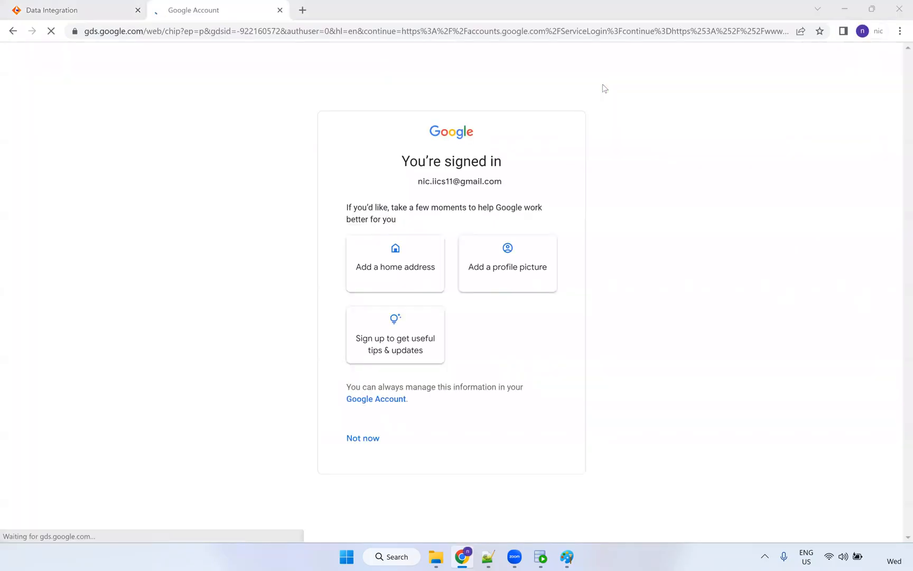
Skip the Google account suggestions, open Gmail, and refresh My Jobs to see the run finish.
{"action": "left_click", "coordinate": [379, 436]}
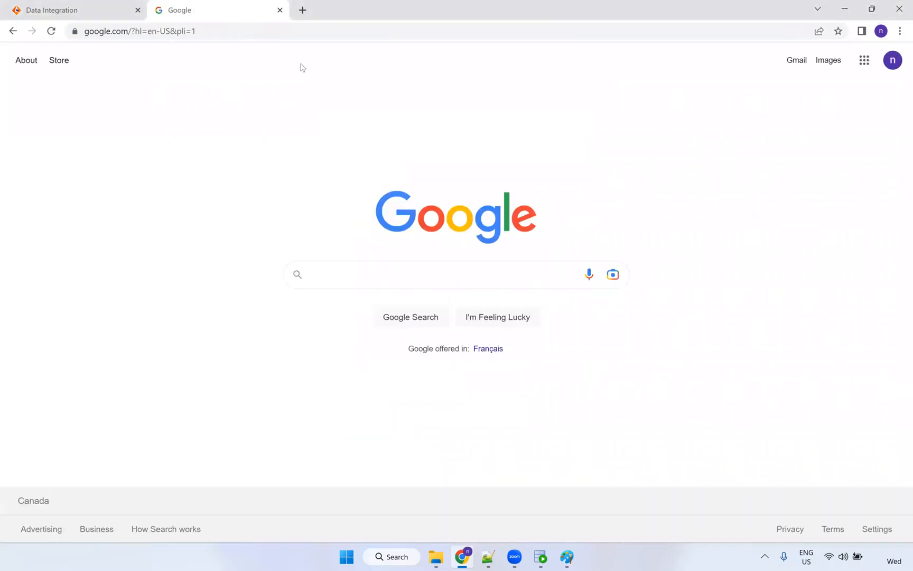
{"action": "left_click", "coordinate": [797, 60]}
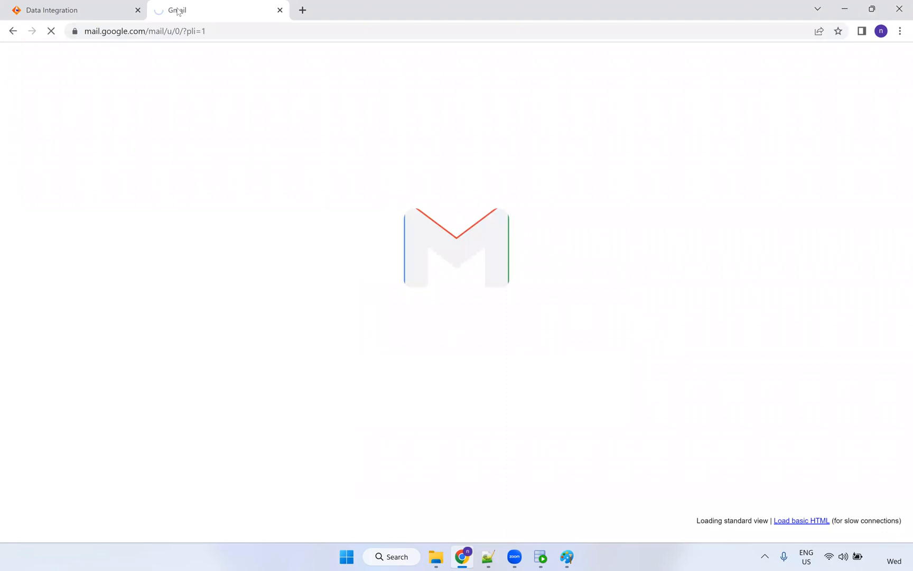
{"action": "left_click", "coordinate": [77, 9]}
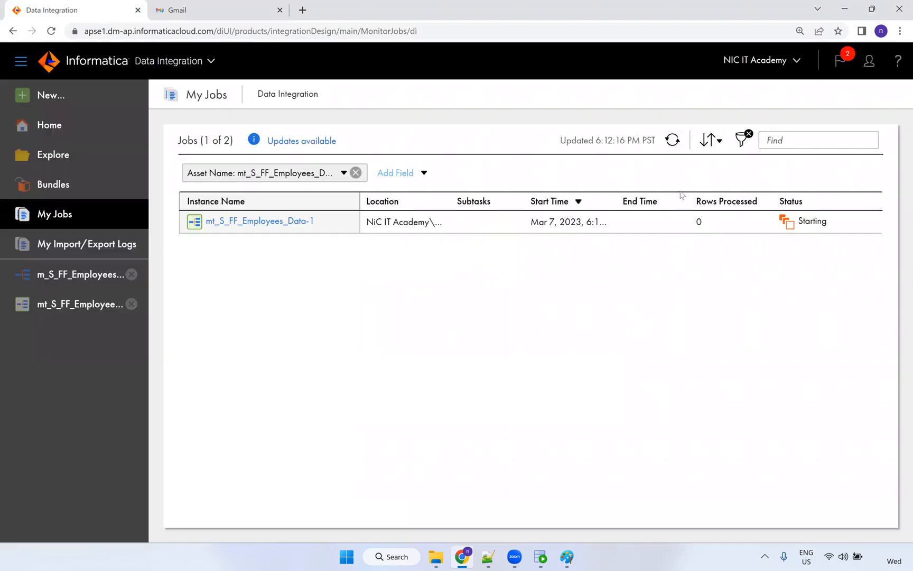
{"action": "left_click", "coordinate": [673, 140]}
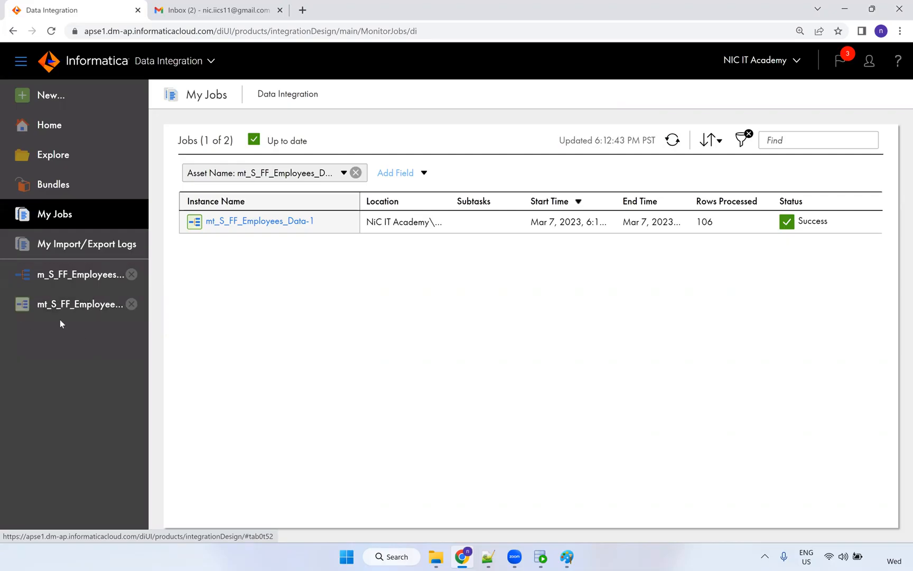
Open the mt_S_FF_Employees_Data task details, then move to the Gmail inbox.
{"action": "left_click", "coordinate": [73, 306]}
{"action": "left_click", "coordinate": [74, 275]}
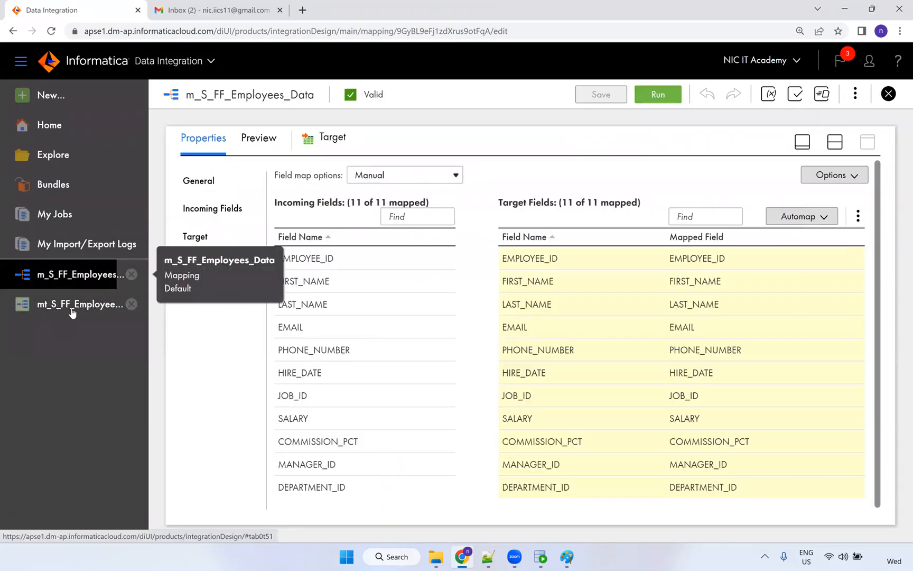
{"action": "left_click", "coordinate": [72, 311]}
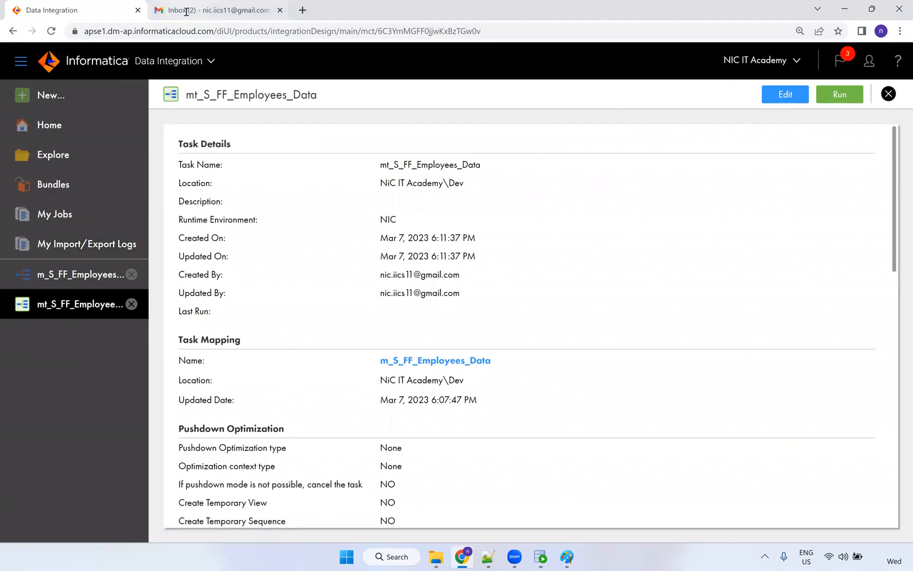
{"action": "left_click", "coordinate": [186, 11]}
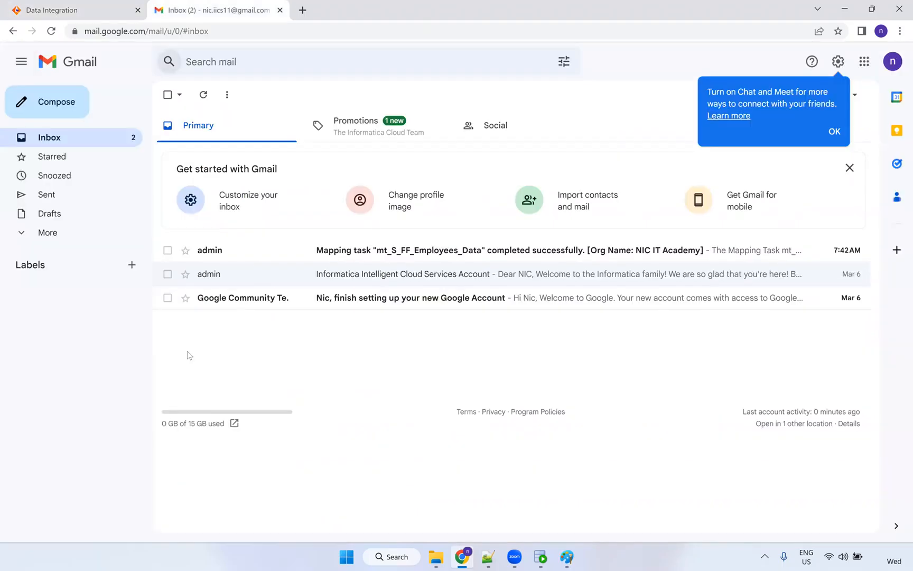
Read the 'Mapping task completed successfully' email: 106 success rows, 0 errors into T_EMPLOYEES.
{"action": "left_click", "coordinate": [384, 251]}
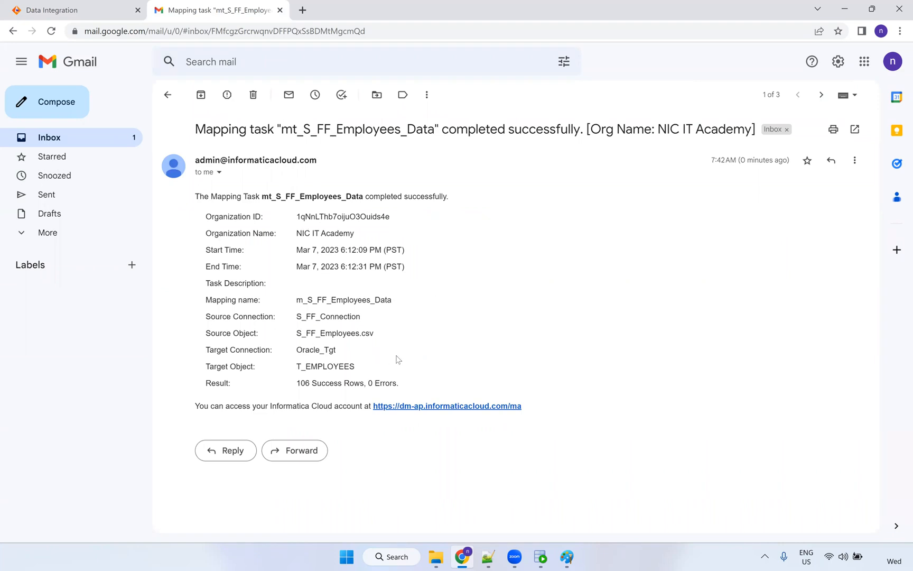
{"action": "left_click_drag", "start_coordinate": [300, 381], "coordinate": [362, 358]}
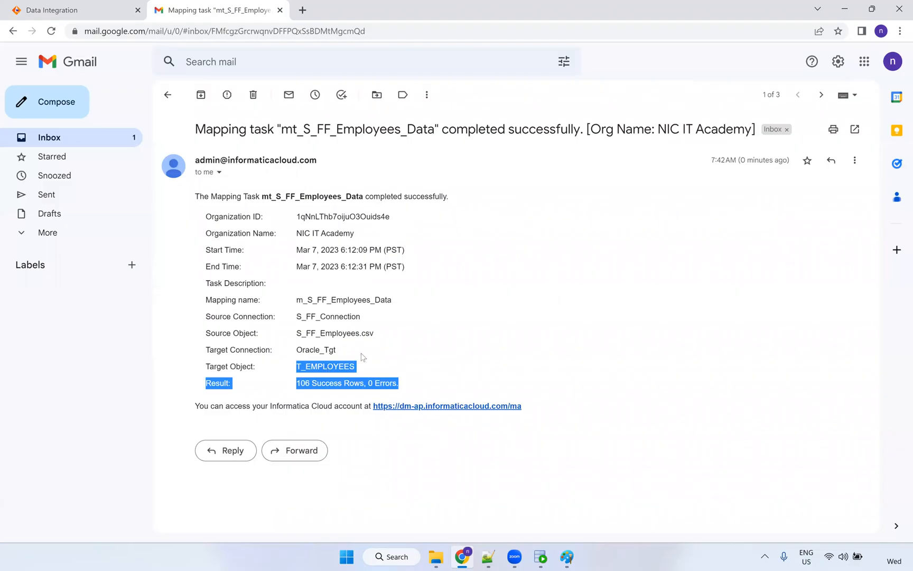
{"action": "left_click", "coordinate": [355, 337]}
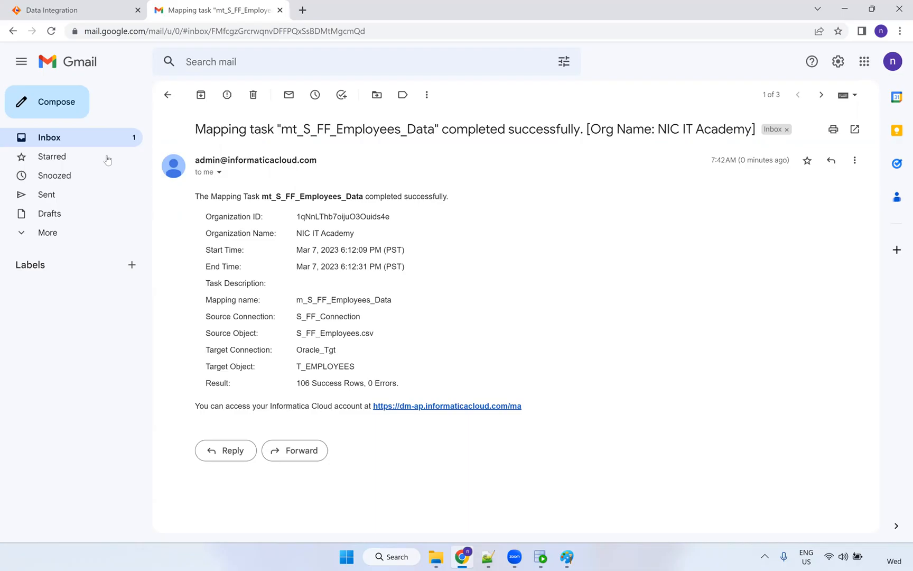
{"action": "left_click", "coordinate": [93, 16]}
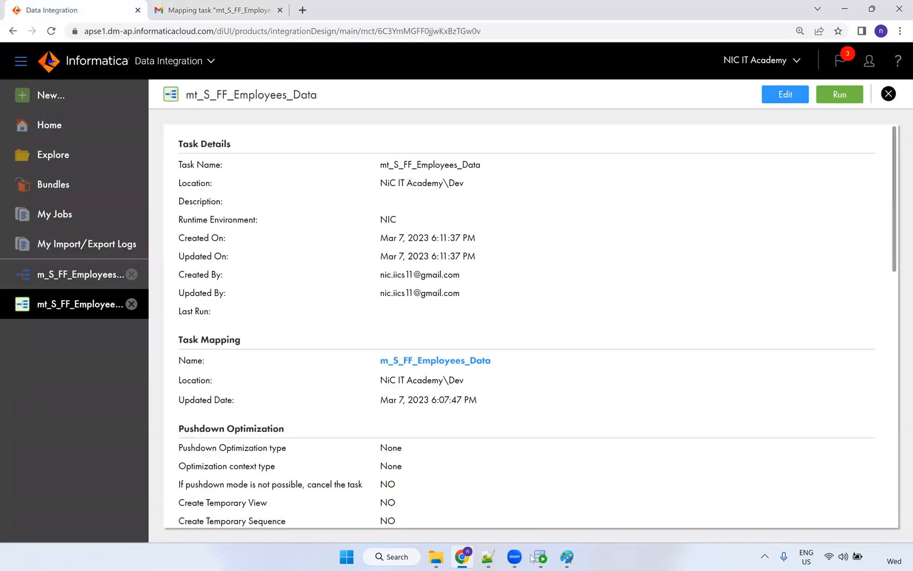
Run 'select * from t_employees' in Oracle SQL Developer.
{"action": "left_click", "coordinate": [546, 557]}
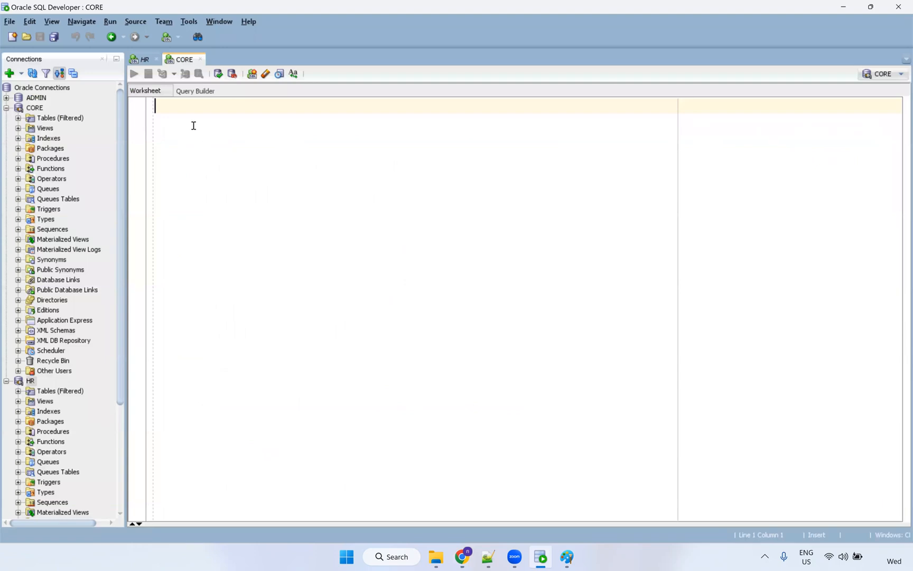
{"action": "type", "text": "select "}
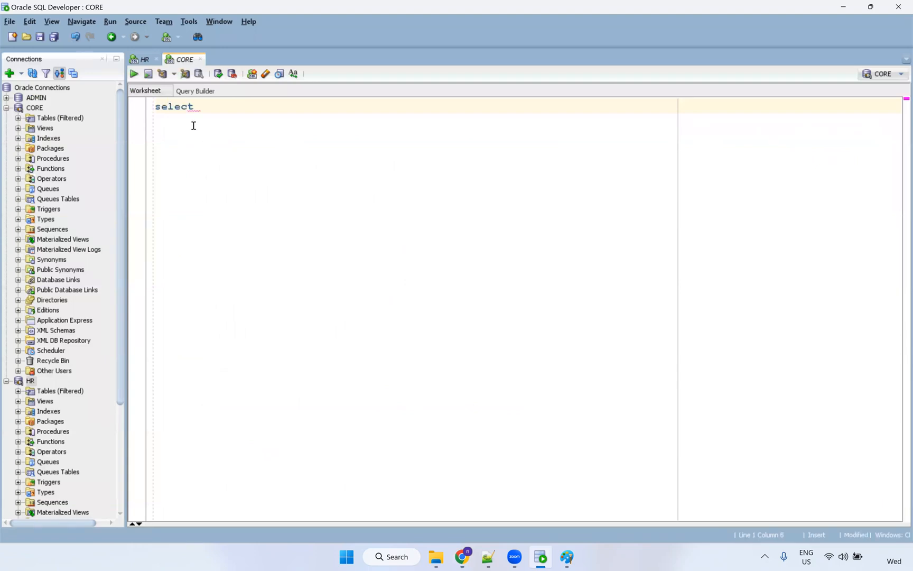
{"action": "type", "text": "* from employees"}
{"action": "key", "text": "Left"}
{"action": "key", "text": "Left"}
{"action": "key", "text": "Left"}
{"action": "key", "text": "Left"}
{"action": "key", "text": "Left"}
{"action": "key", "text": "Left"}
{"action": "key", "text": "Left"}
{"action": "key", "text": "Left"}
{"action": "key", "text": "Left"}
{"action": "type", "text": "t_"}
{"action": "key", "text": "ctrl+Return"}
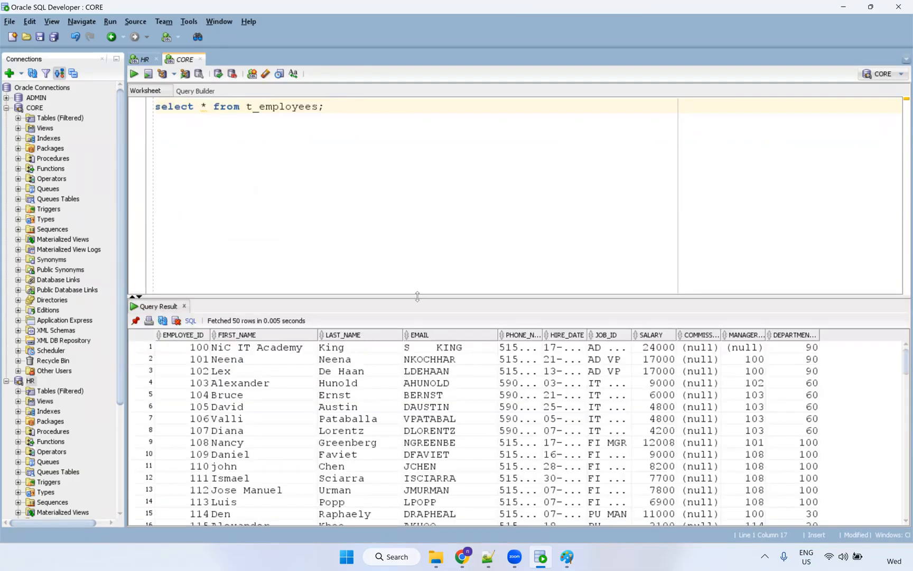
Widen the HIRE_DATE and JOB_ID columns and inspect COMMISSION values for rows 47 to 58.
{"action": "left_click_drag", "start_coordinate": [587, 332], "coordinate": [701, 334]}
{"action": "left_click", "coordinate": [703, 334]}
{"action": "left_click", "coordinate": [767, 379]}
{"action": "left_click", "coordinate": [767, 379]}
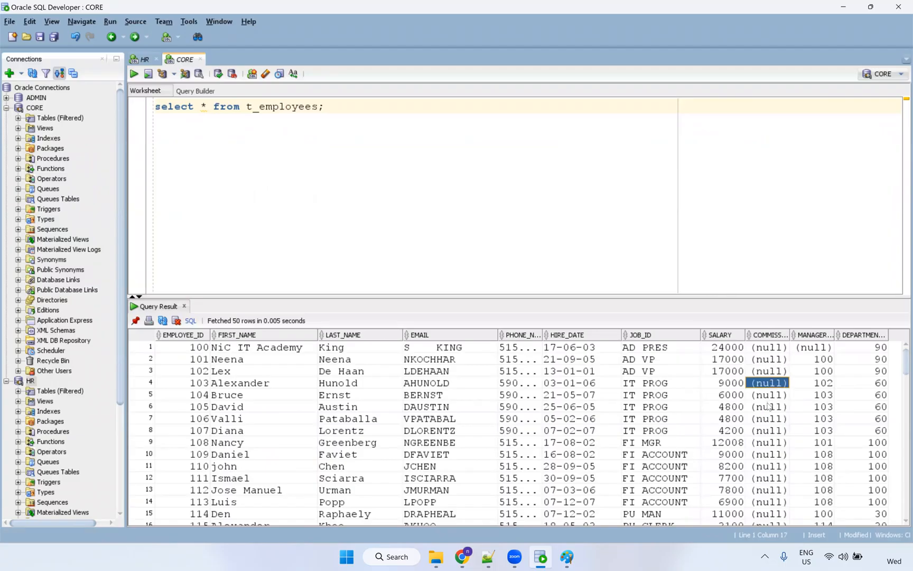
{"action": "scroll", "coordinate": [769, 380], "scroll_direction": "down", "scroll_amount": 15}
{"action": "left_click", "coordinate": [778, 360]}
{"action": "left_click", "coordinate": [775, 489], "text": "shift"}
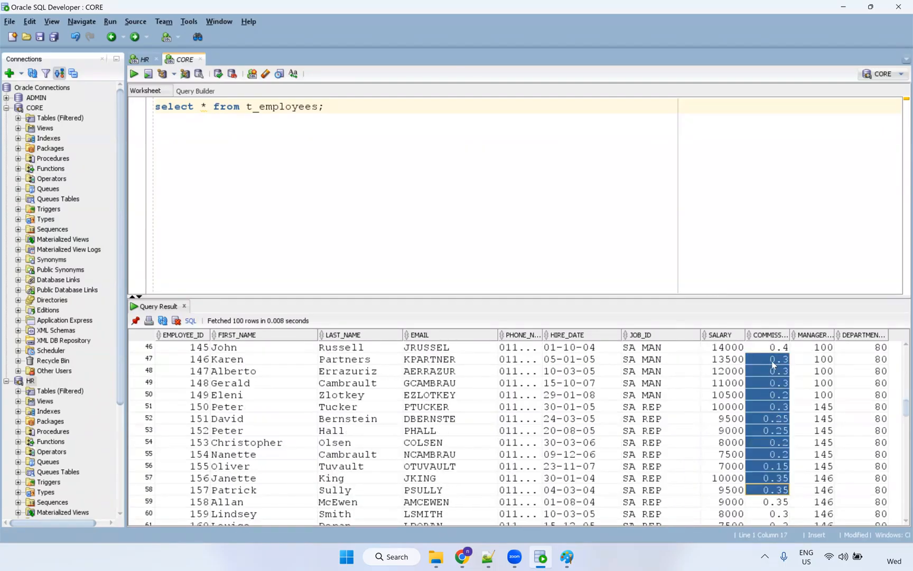
{"action": "left_click", "coordinate": [780, 393]}
{"action": "left_click_drag", "start_coordinate": [772, 360], "coordinate": [777, 417]}
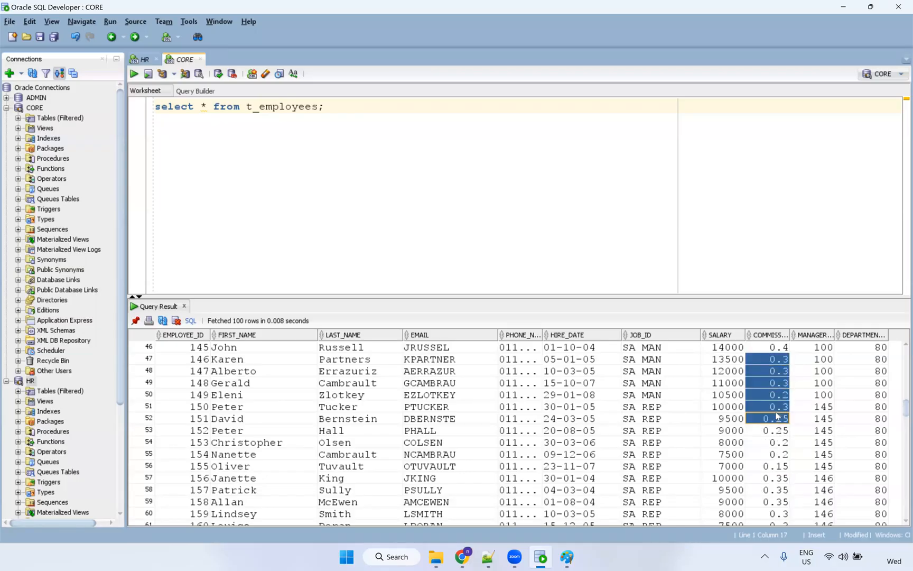
{"action": "left_click_drag", "start_coordinate": [787, 334], "coordinate": [802, 334]}
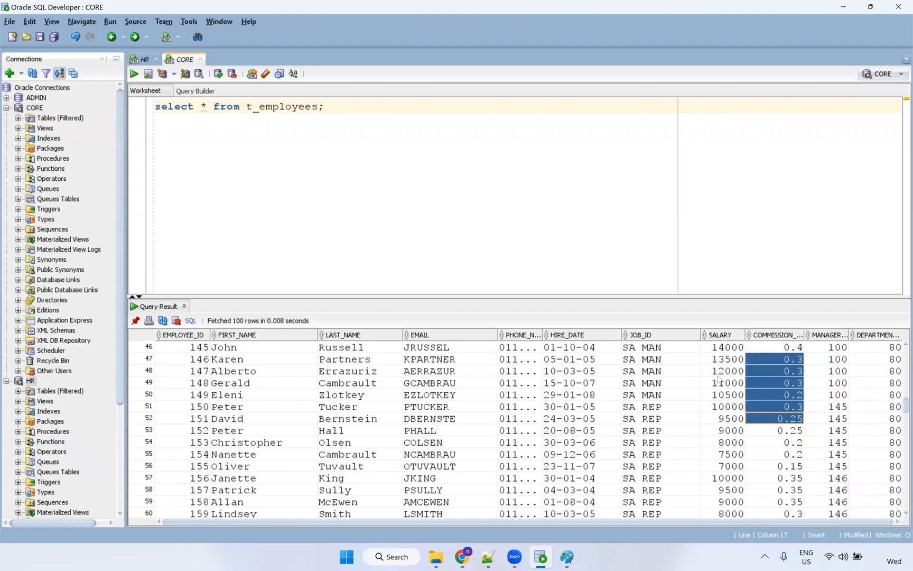
{"action": "left_click", "coordinate": [487, 556]}
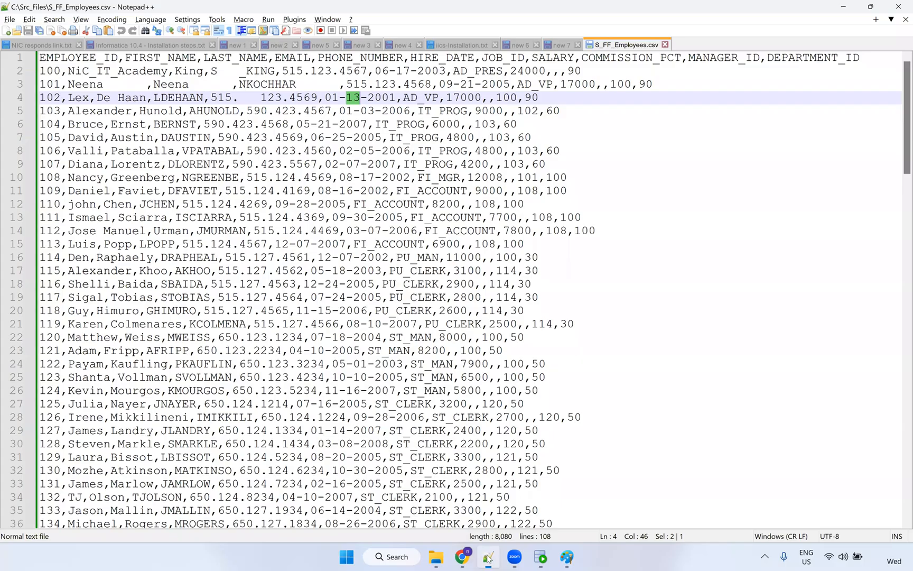
Check the NiC_IT_Academy value on line 2 of S_FF_Employees.csv, then go back to Informatica.
{"action": "left_click", "coordinate": [171, 71]}
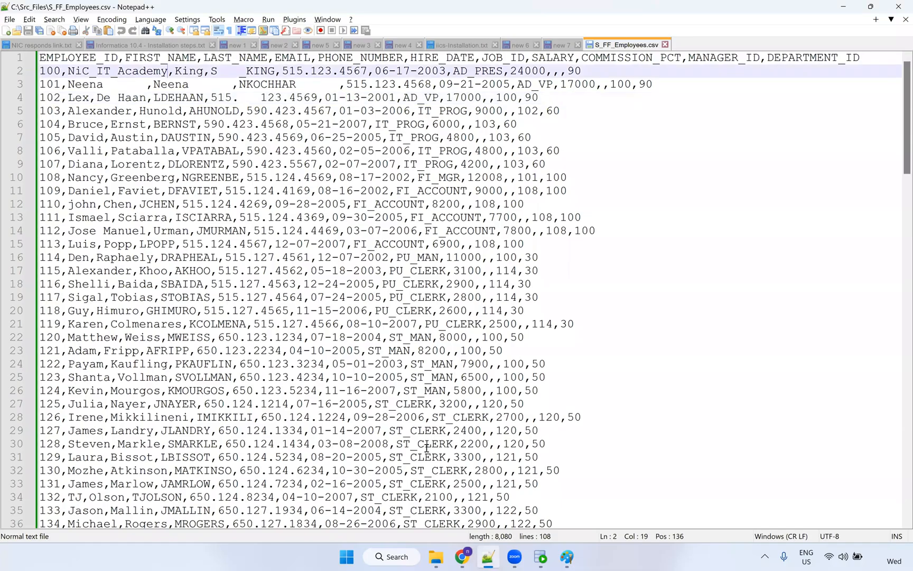
{"action": "left_click", "coordinate": [456, 556]}
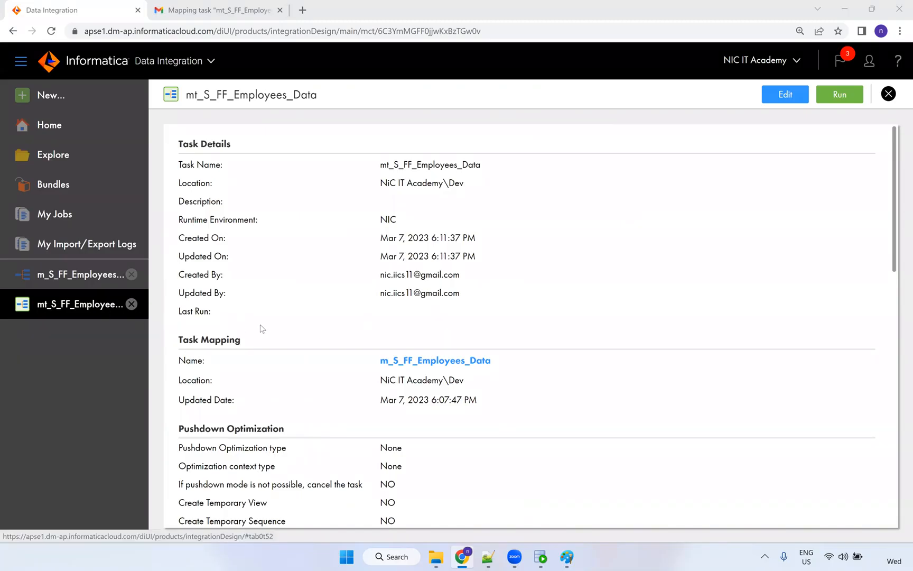
Create a new plain taskflow, Taskflow1.
{"action": "scroll", "coordinate": [284, 330], "scroll_direction": "down", "scroll_amount": 5}
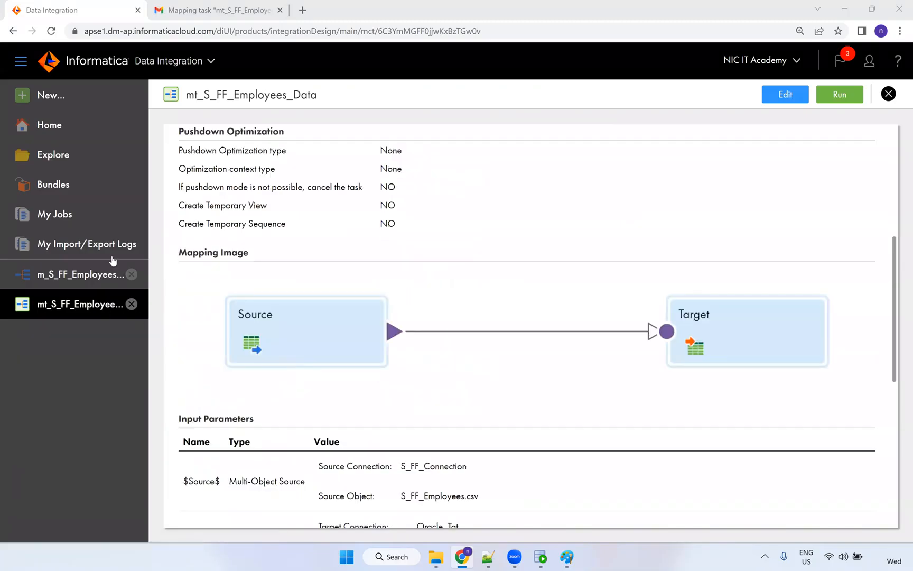
{"action": "left_click", "coordinate": [66, 97]}
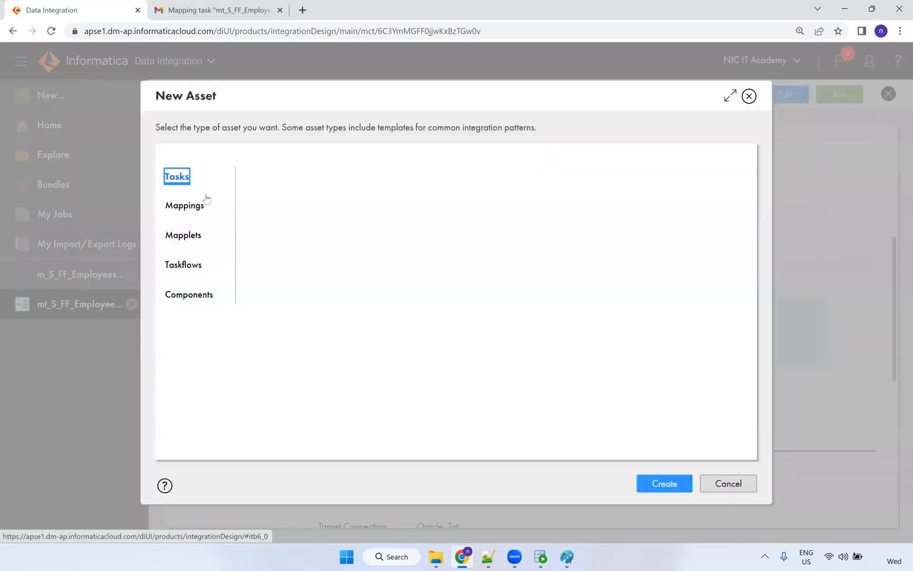
{"action": "left_click", "coordinate": [187, 263]}
{"action": "left_click", "coordinate": [318, 214]}
{"action": "left_click", "coordinate": [646, 472]}
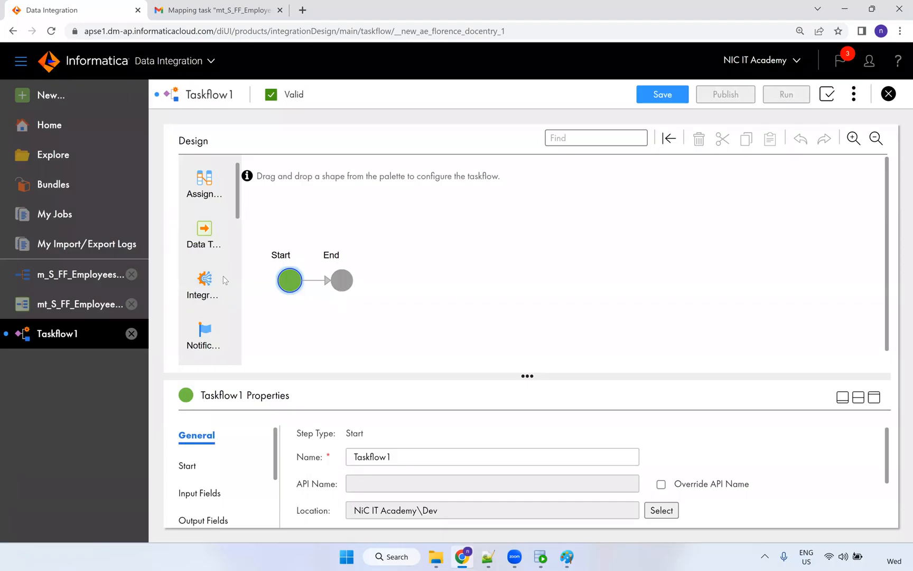
Place a Notification step between Start and End and expand the properties panel.
{"action": "scroll", "coordinate": [209, 284], "scroll_direction": "down", "scroll_amount": 1}
{"action": "left_click_drag", "start_coordinate": [206, 280], "coordinate": [323, 280]}
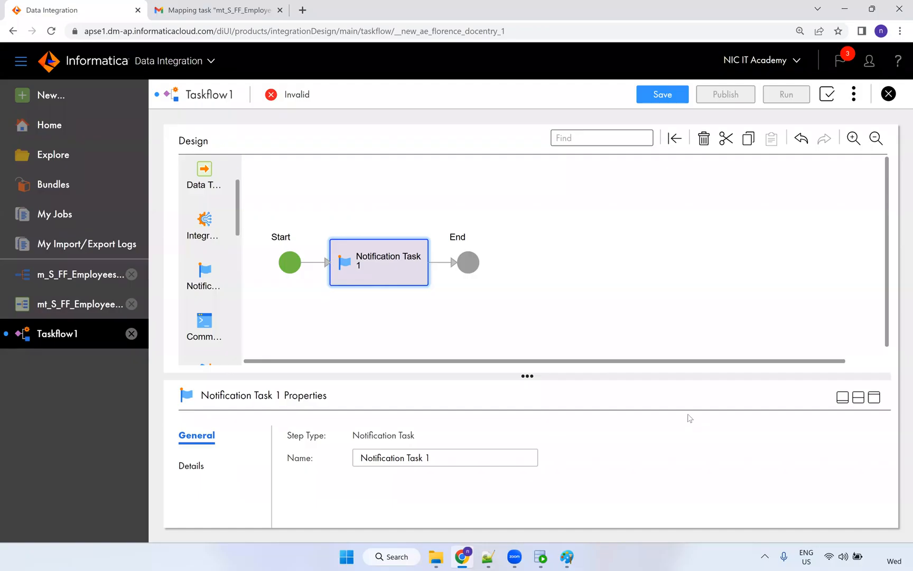
{"action": "left_click", "coordinate": [874, 399]}
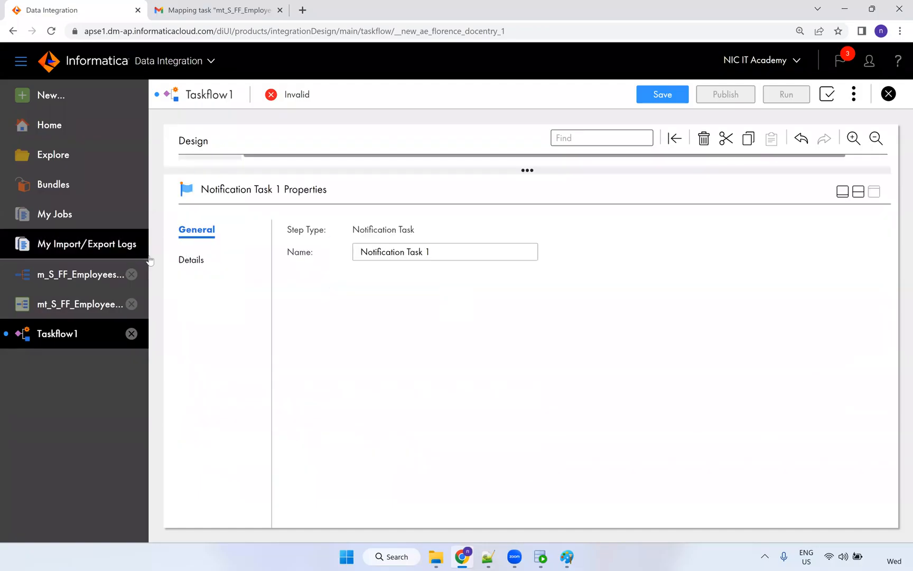
Look at the notification's email body editor, cancel it, and close Taskflow1 discarding changes.
{"action": "left_click", "coordinate": [185, 258]}
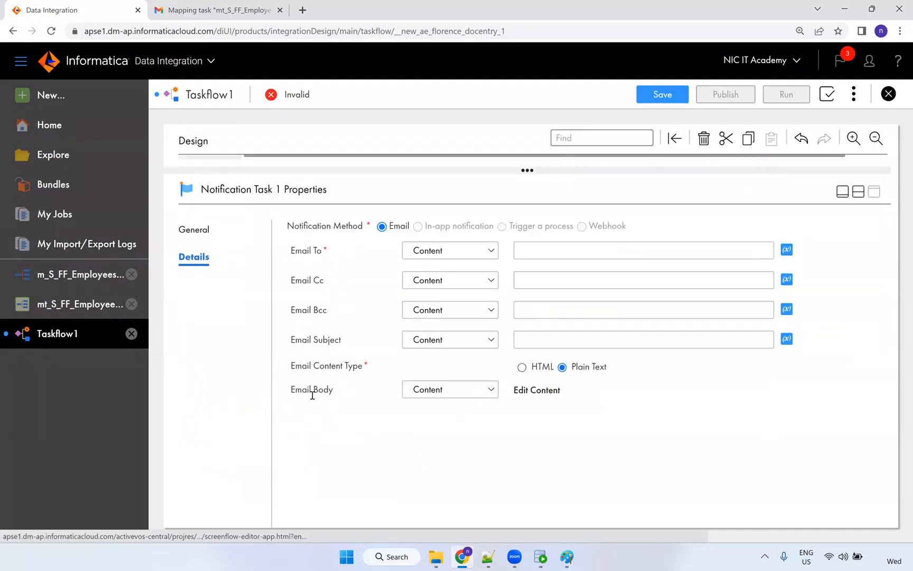
{"action": "left_click", "coordinate": [536, 392]}
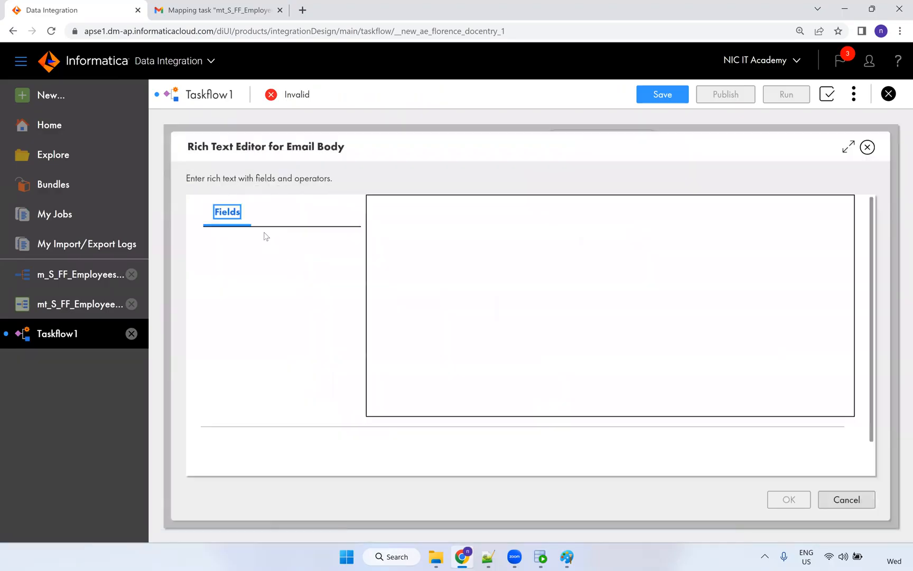
{"action": "left_click", "coordinate": [444, 292]}
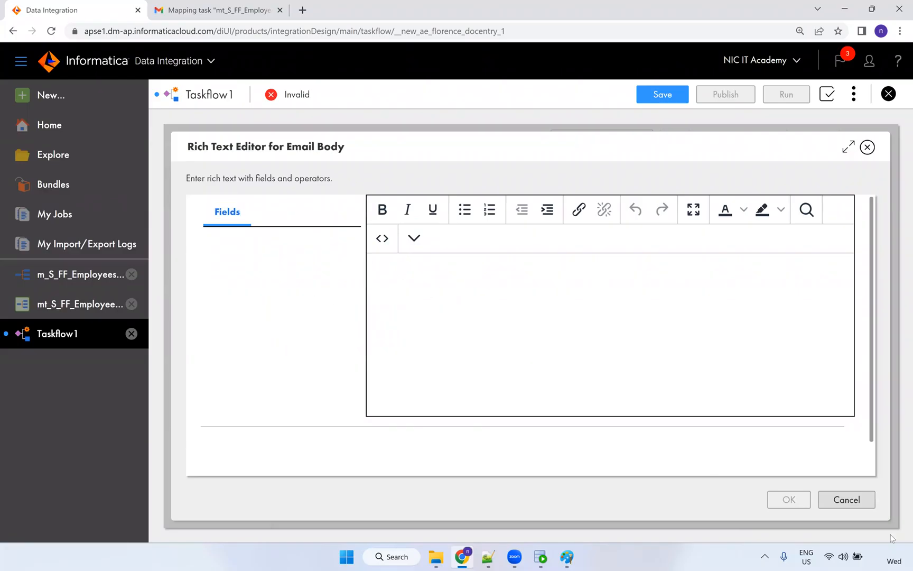
{"action": "left_click", "coordinate": [844, 500]}
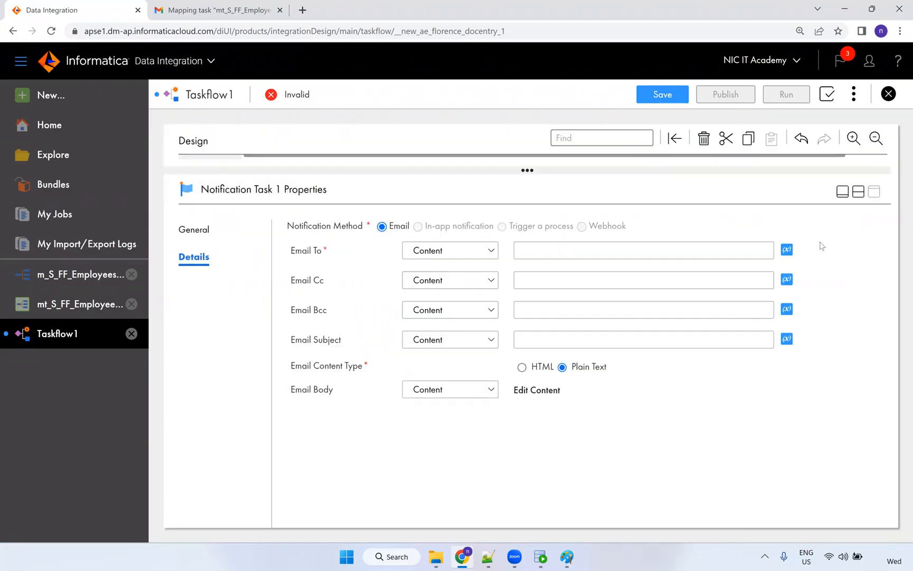
{"action": "left_click", "coordinate": [888, 94]}
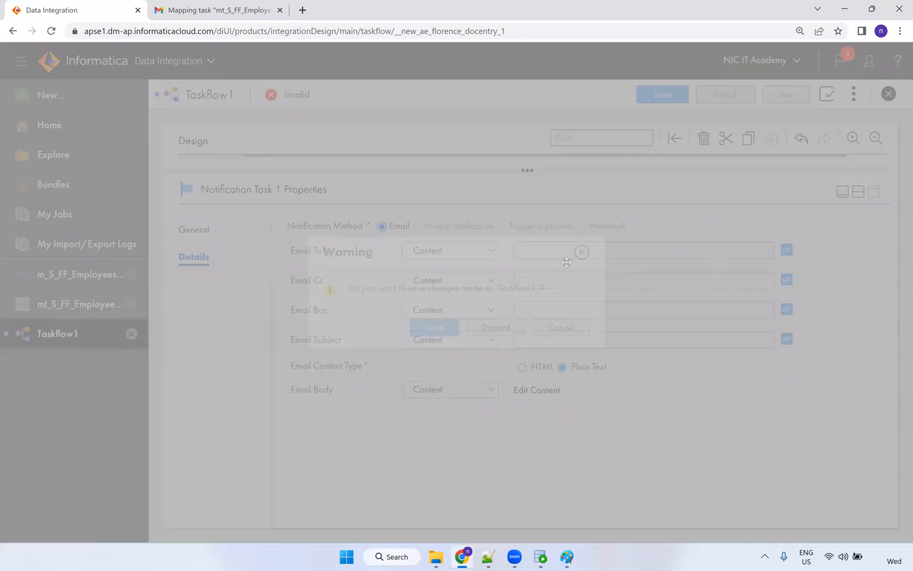
{"action": "left_click", "coordinate": [505, 334]}
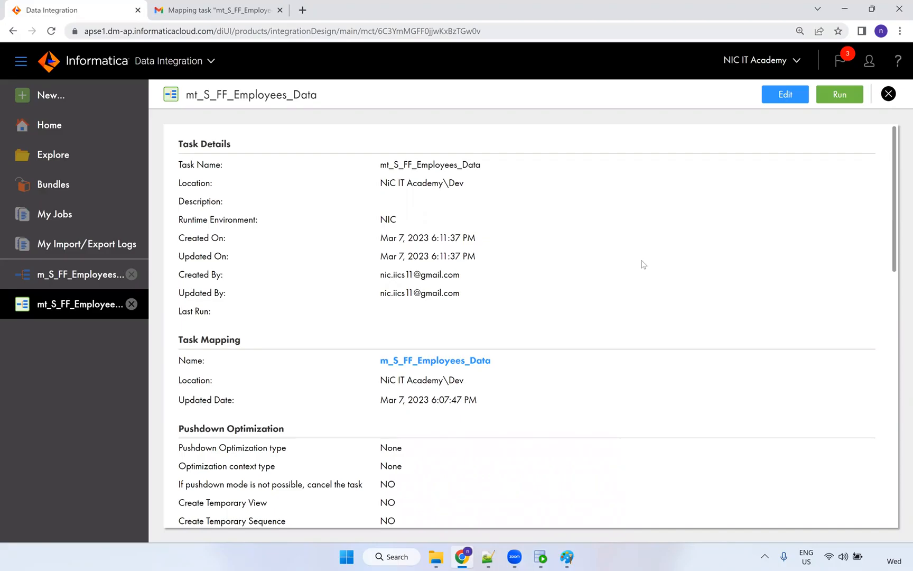
Search 'unicode' in a new tab and open Wikipedia's List of Unicode characters.
{"action": "key", "text": "ctrl+Tab"}
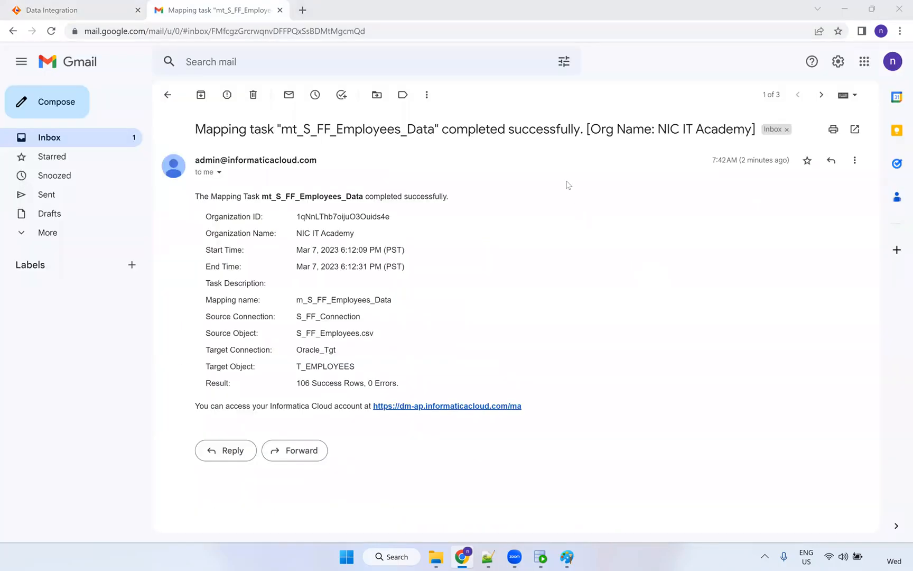
{"action": "left_click", "coordinate": [302, 10]}
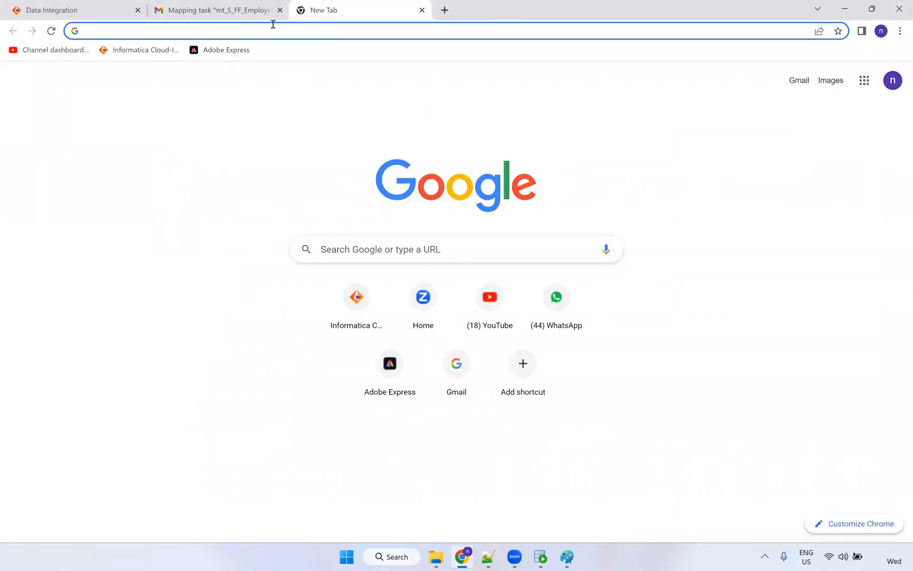
{"action": "type", "text": "uni"}
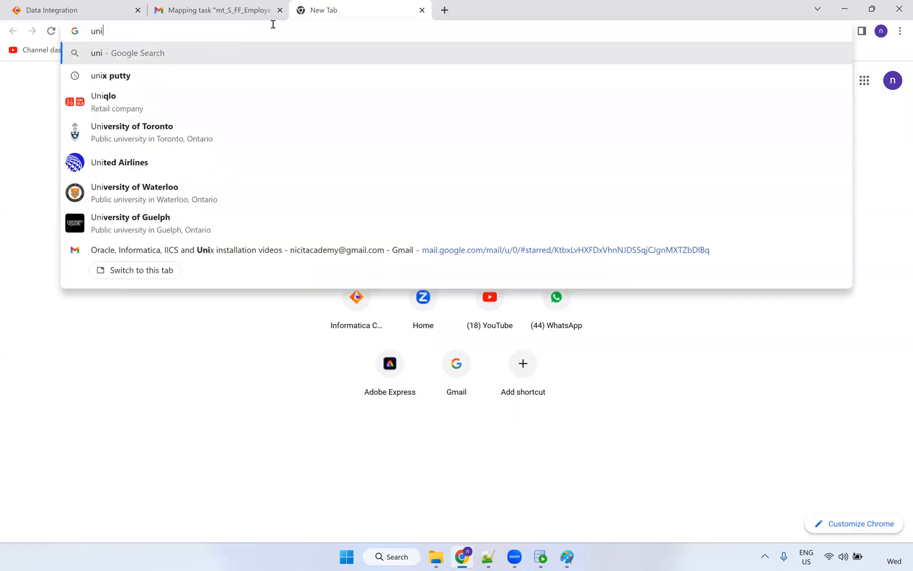
{"action": "type", "text": "code"}
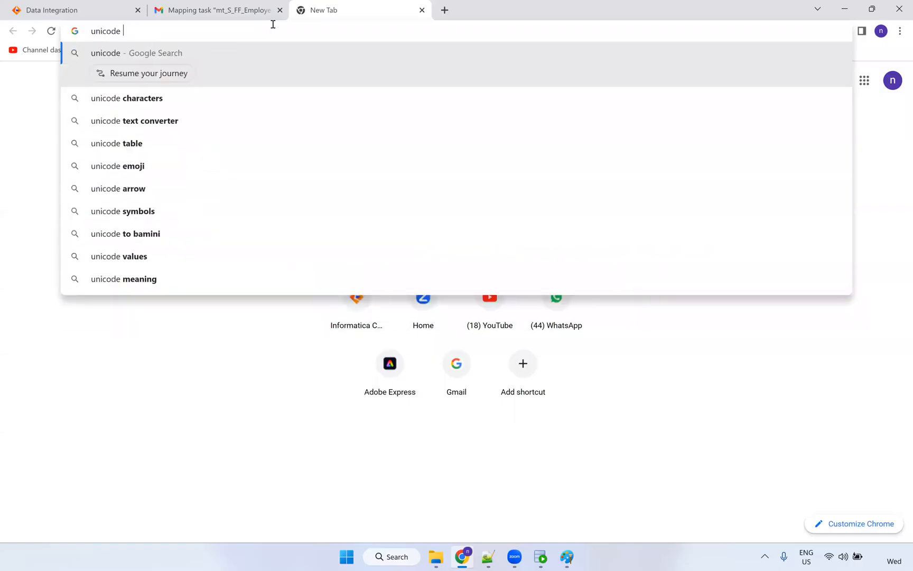
{"action": "key", "text": "Down"}
{"action": "key", "text": "Return"}
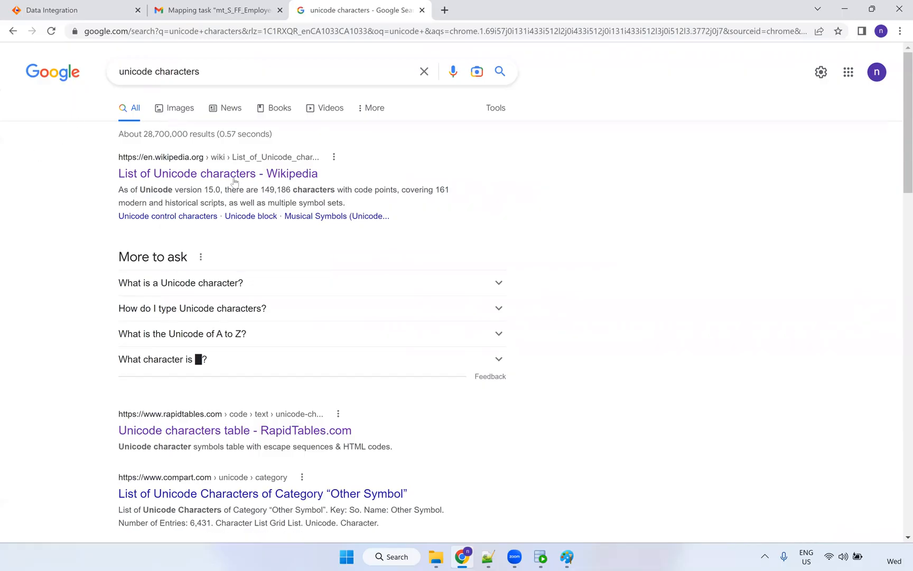
{"action": "left_click", "coordinate": [232, 180]}
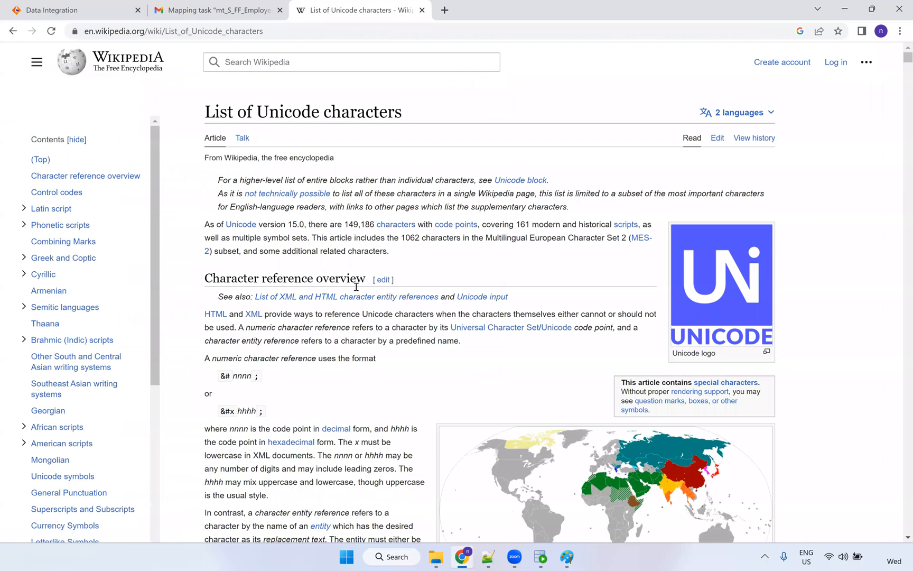
Copy Ã from the Latin-1 table and add Ã and Ç to line 2's first name in the CSV.
{"action": "scroll", "coordinate": [357, 290], "scroll_direction": "down", "scroll_amount": 20}
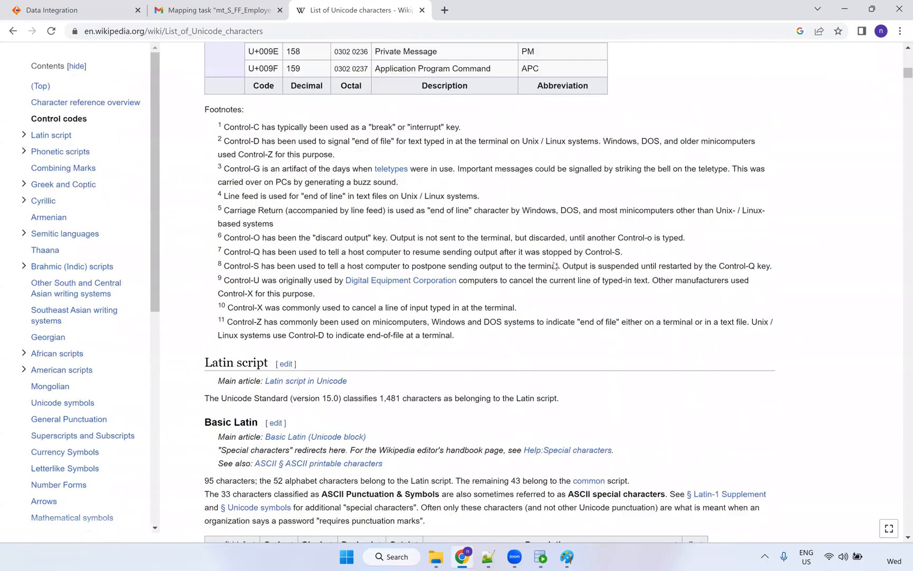
{"action": "scroll", "coordinate": [534, 255], "scroll_direction": "down", "scroll_amount": 20}
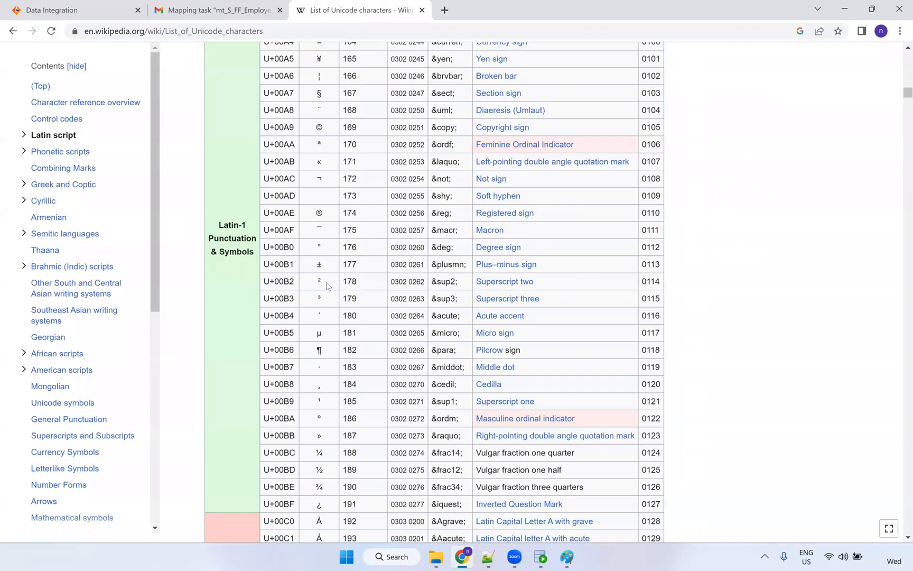
{"action": "scroll", "coordinate": [325, 287], "scroll_direction": "down", "scroll_amount": 4}
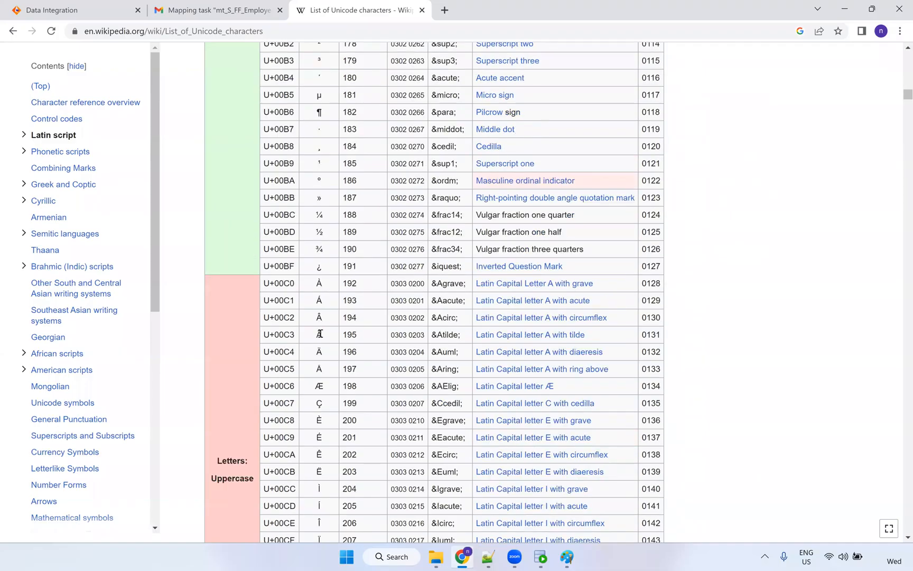
{"action": "double_click", "coordinate": [319, 334]}
{"action": "left_click", "coordinate": [485, 556]}
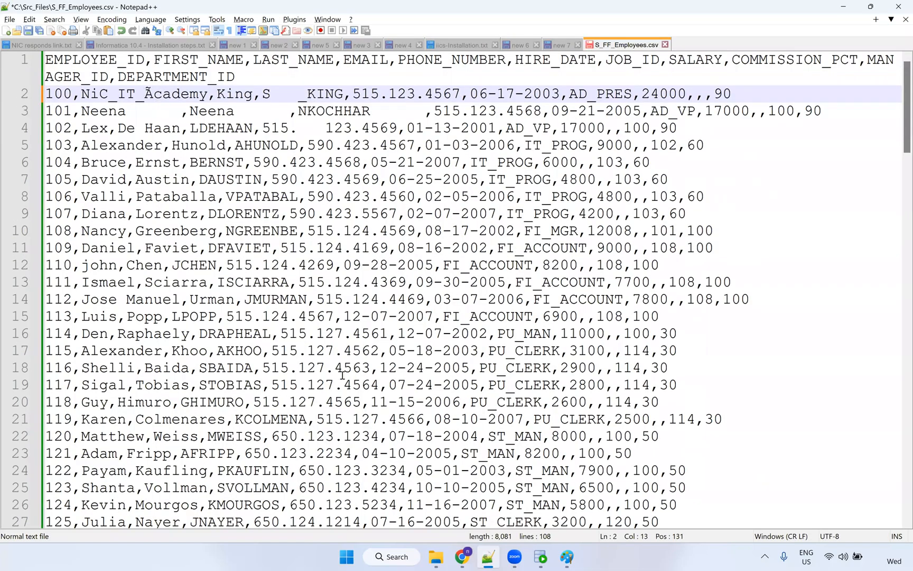
{"action": "key", "text": "alt+Tab"}
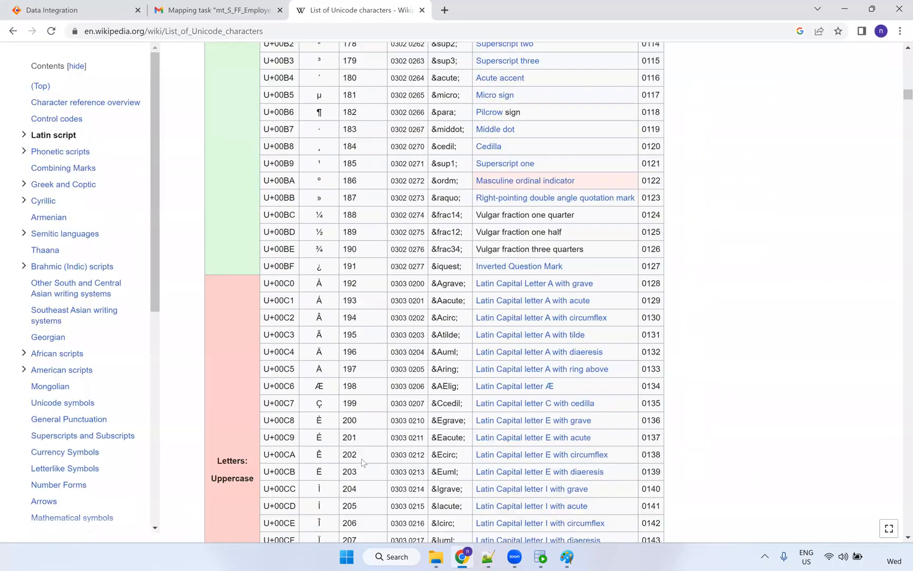
{"action": "key", "text": "alt+Tab"}
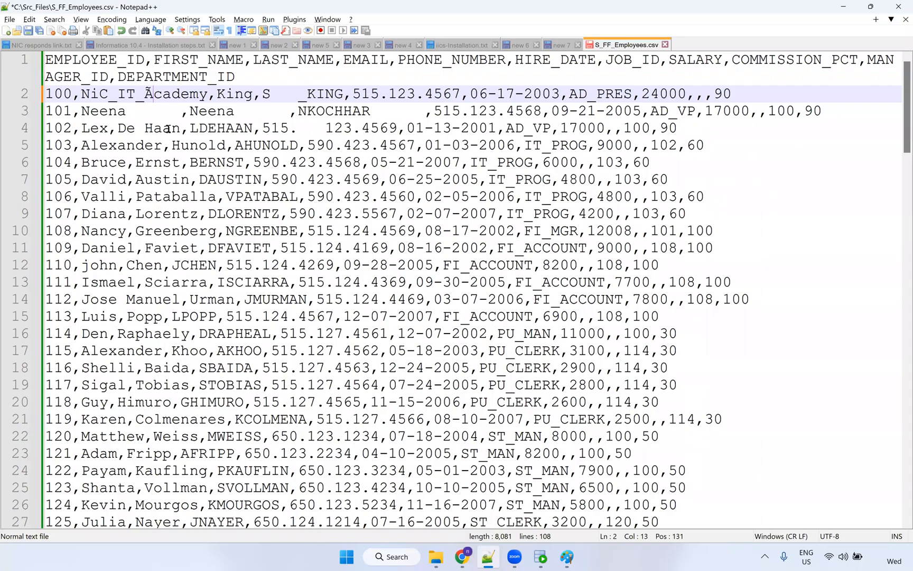
{"action": "key", "text": "alt+Tab"}
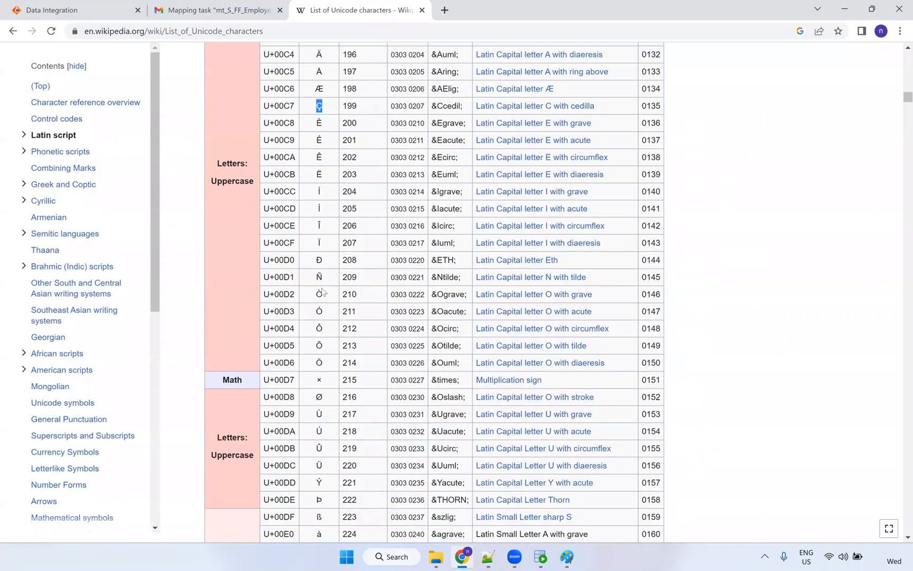
{"action": "key", "text": "alt+Tab"}
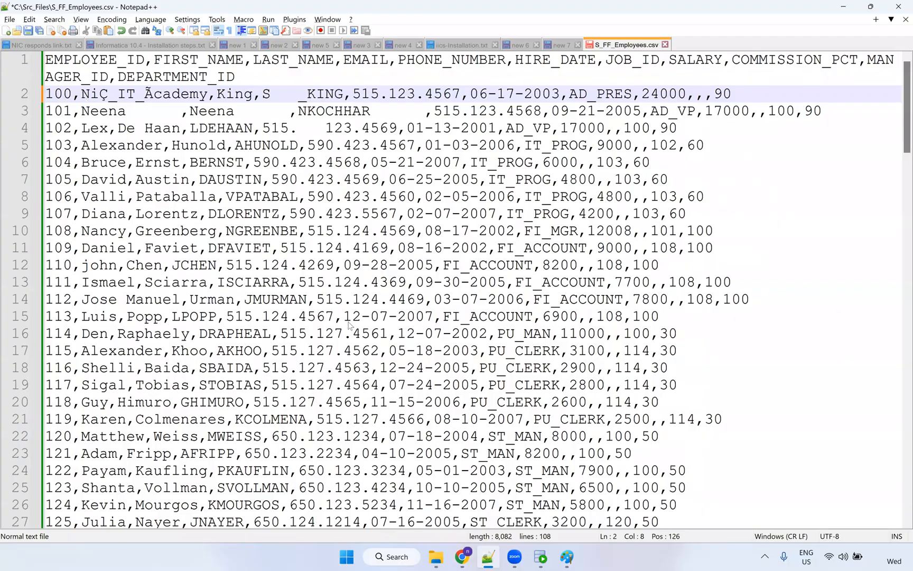
{"action": "key", "text": "alt+Tab"}
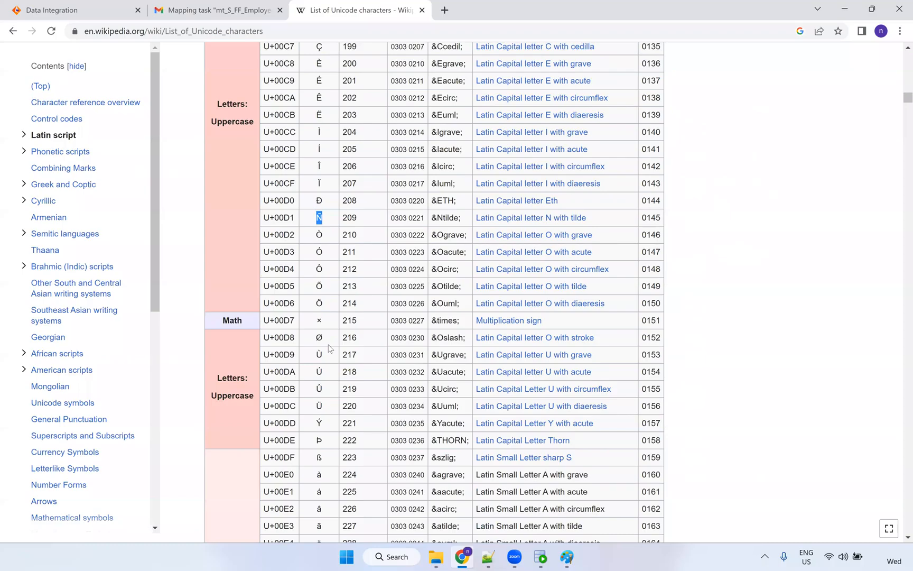
Copy the â and © characters from the Unicode table for the CSV.
{"action": "scroll", "coordinate": [325, 375], "scroll_direction": "down", "scroll_amount": 1}
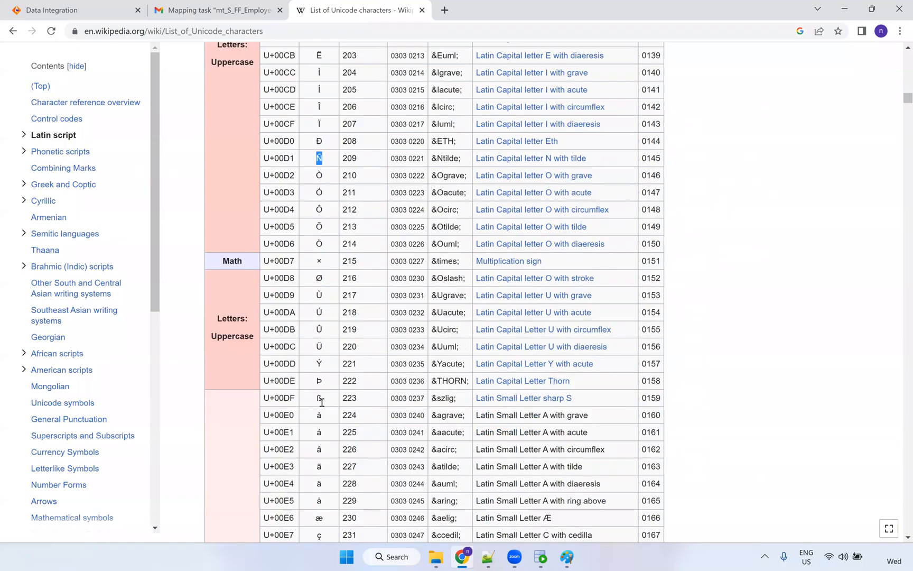
{"action": "scroll", "coordinate": [330, 464], "scroll_direction": "down", "scroll_amount": 2}
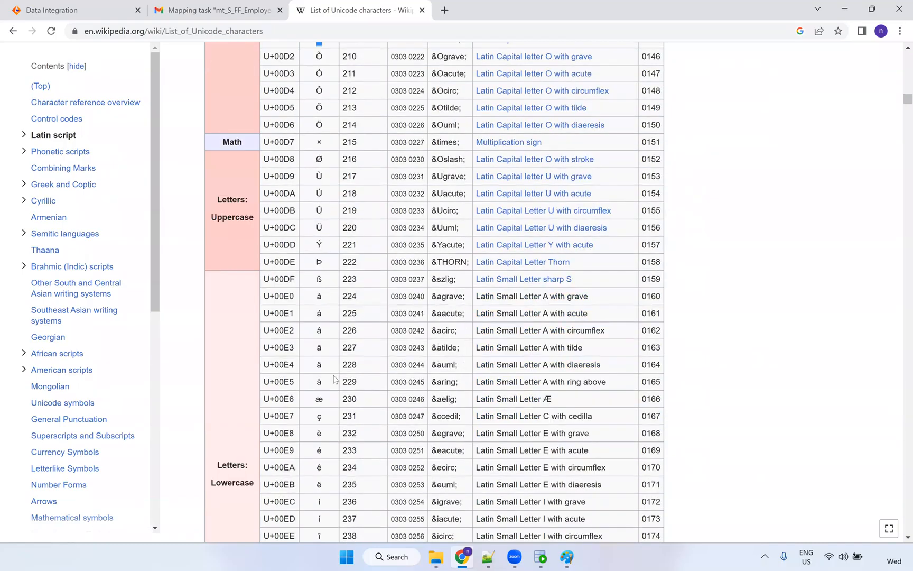
{"action": "double_click", "coordinate": [320, 332]}
{"action": "key", "text": "alt+Tab"}
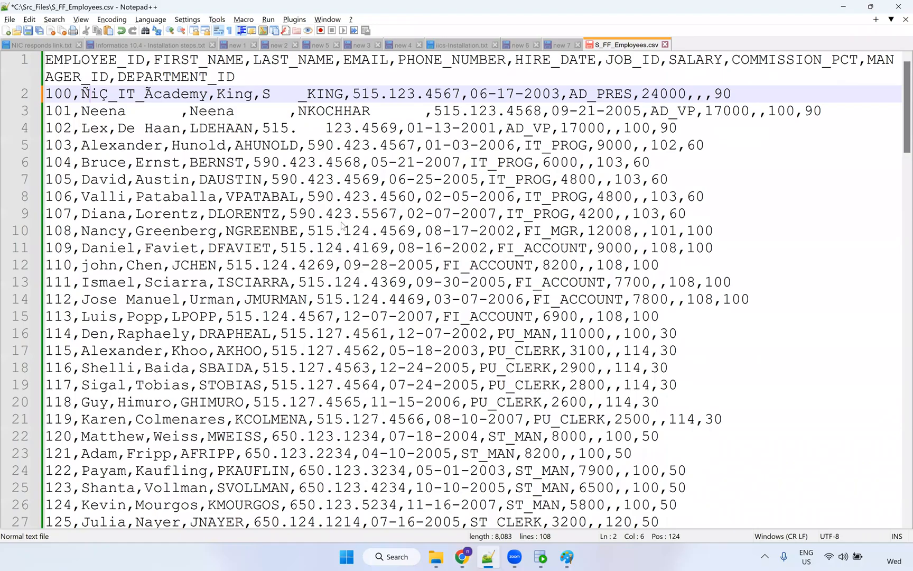
{"action": "key", "text": "alt+Tab"}
{"action": "double_click", "coordinate": [319, 188]}
{"action": "key", "text": "ctrl+c"}
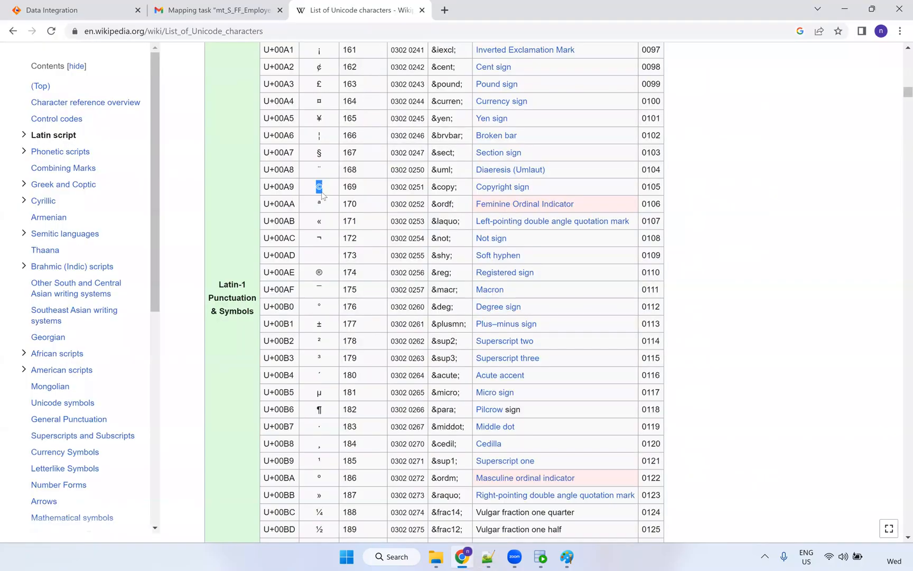
{"action": "key", "text": "alt+Tab"}
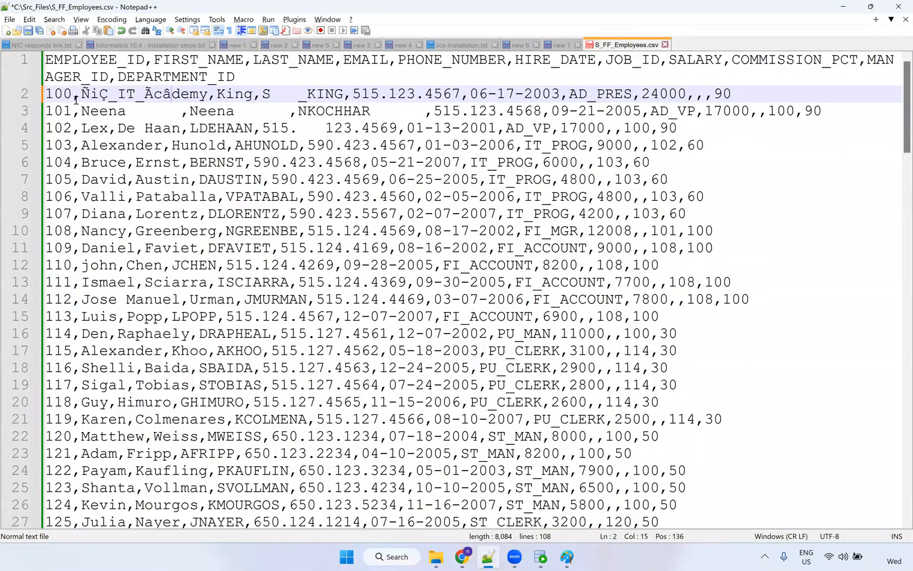
Paste © after Ãcâdemy on line 2 and save S_FF_Employees.csv.
{"action": "left_click", "coordinate": [207, 94]}
{"action": "key", "text": "ctrl+v"}
{"action": "left_click_drag", "start_coordinate": [81, 93], "coordinate": [154, 93]}
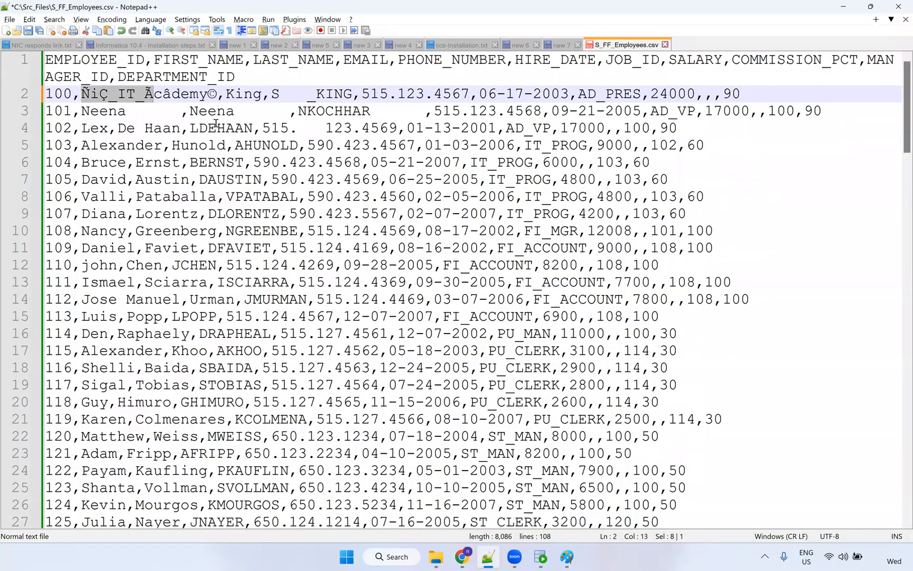
{"action": "left_click", "coordinate": [244, 179]}
{"action": "key", "text": "ctrl+s"}
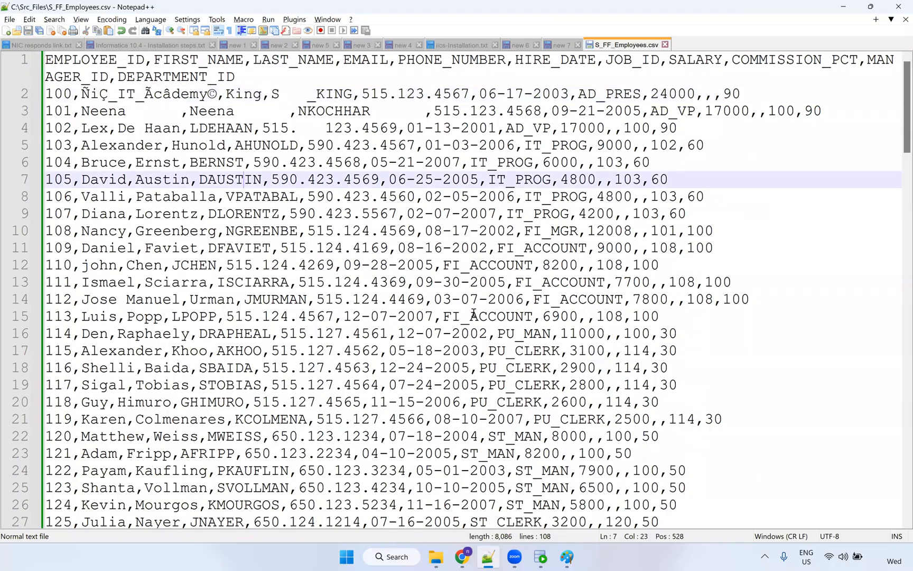
{"action": "key", "text": "alt+Tab"}
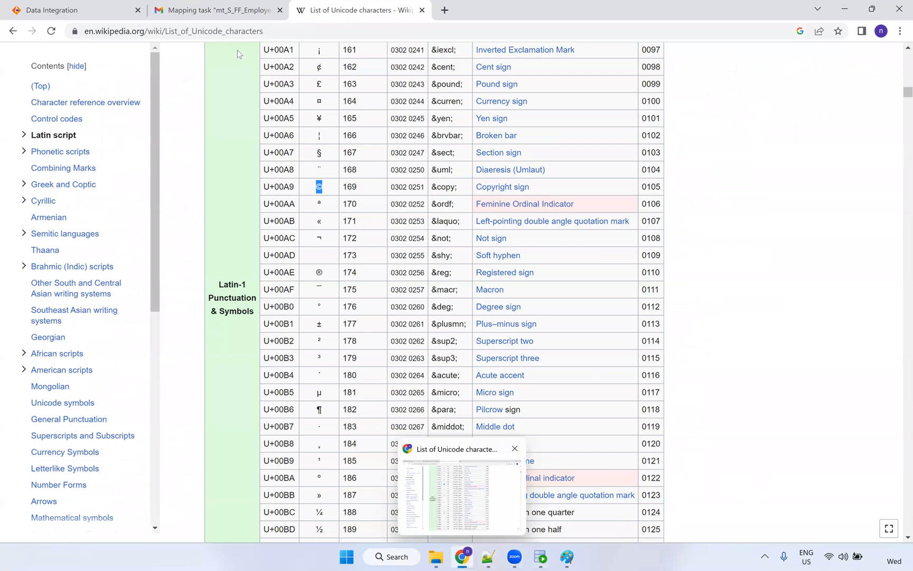
Re-run mt_S_FF_Employees_Data and refresh My Jobs until run -2 shows Success with 106 rows.
{"action": "left_click", "coordinate": [200, 15]}
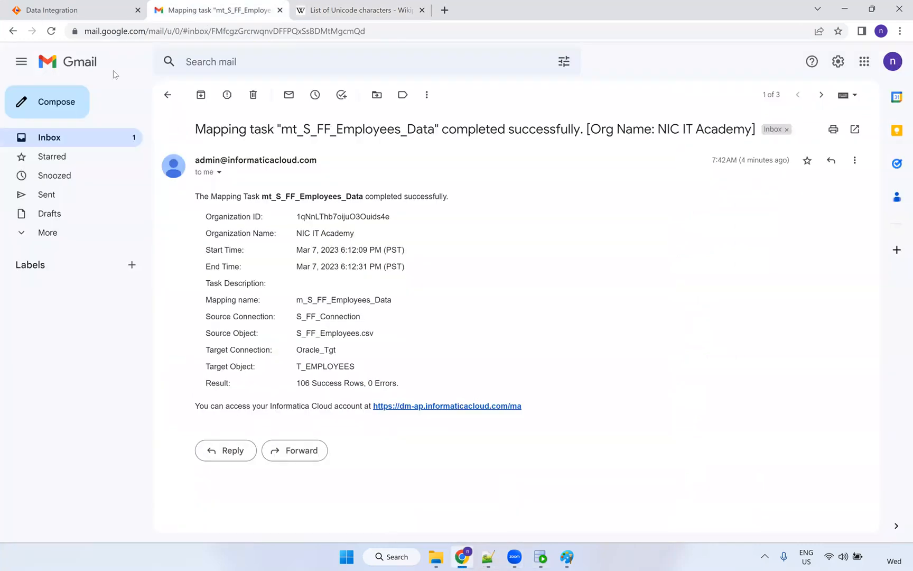
{"action": "left_click", "coordinate": [85, 14]}
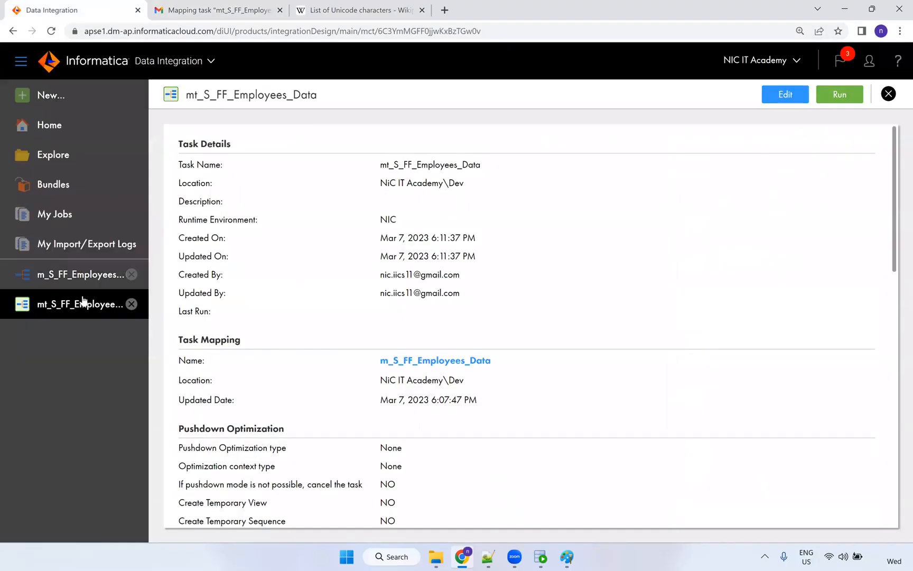
{"action": "left_click", "coordinate": [839, 99]}
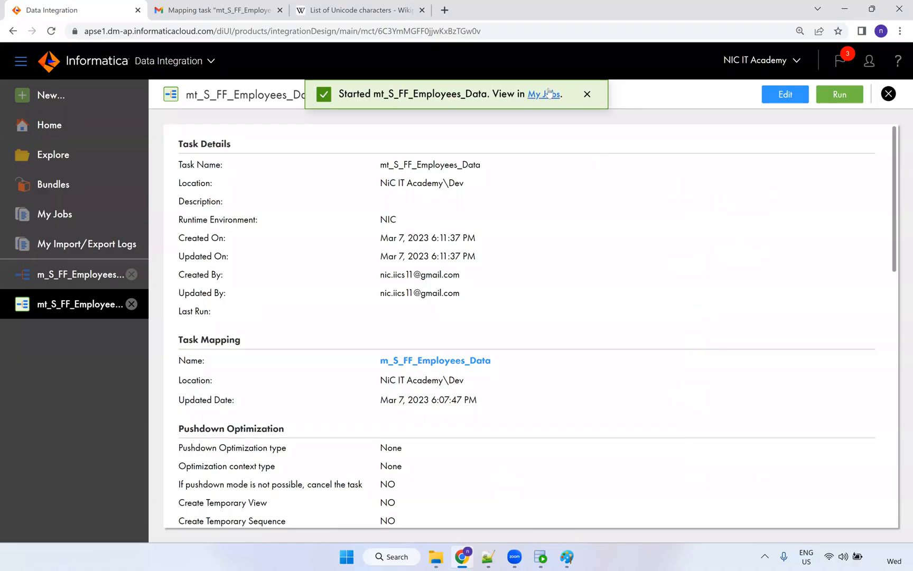
{"action": "left_click", "coordinate": [549, 93]}
{"action": "left_click", "coordinate": [674, 141]}
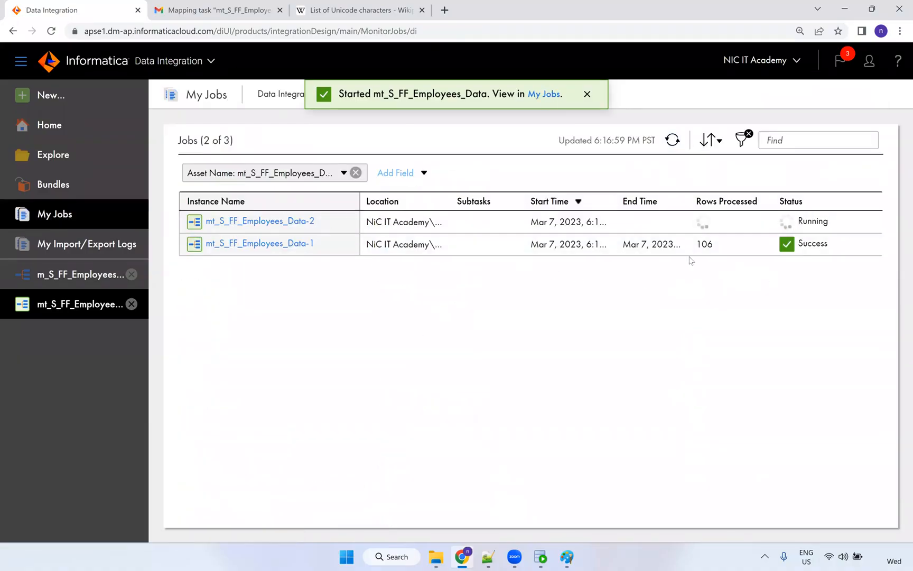
{"action": "left_click", "coordinate": [673, 140]}
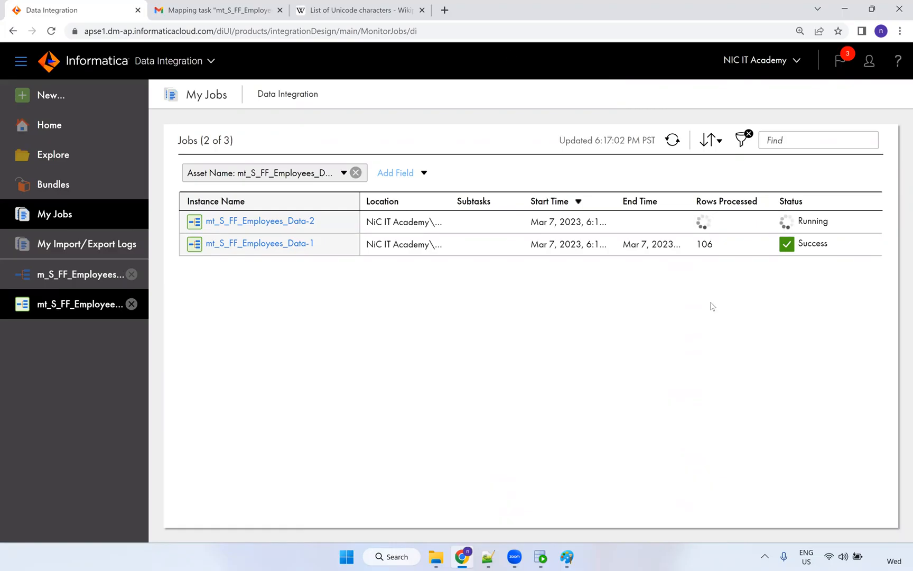
{"action": "left_click", "coordinate": [672, 142]}
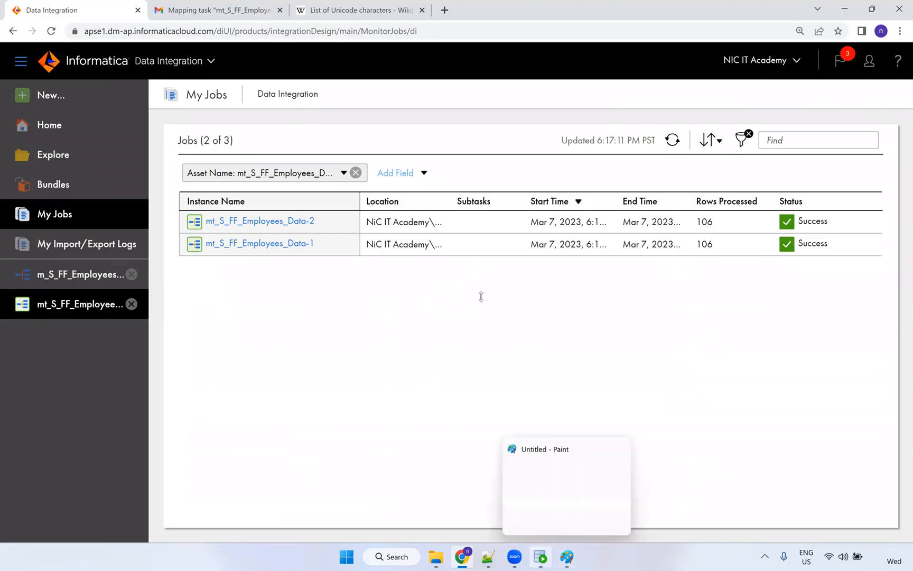
{"action": "key", "text": "alt+Tab"}
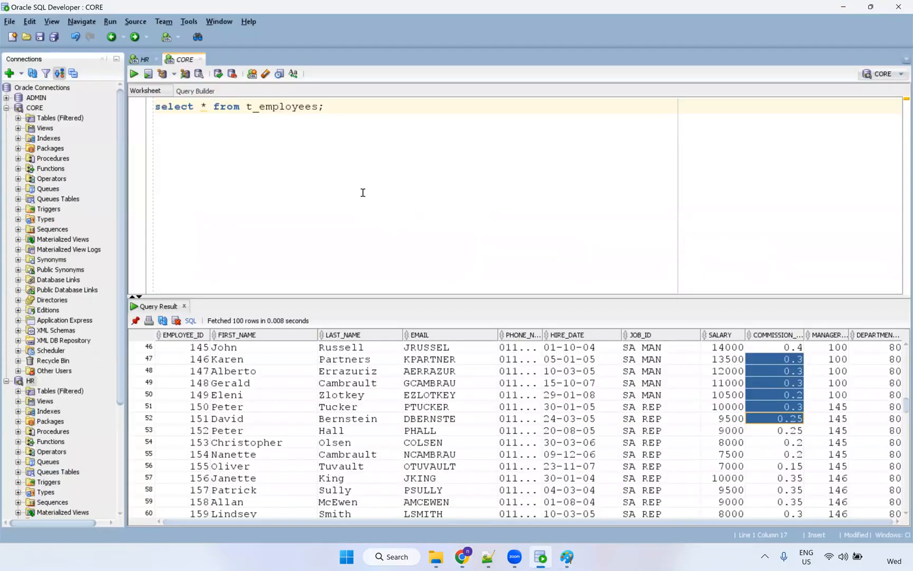
Re-run the t_employees select and compare employee 100's garbled FIRST_NAME with Neena's normal one.
{"action": "left_click", "coordinate": [373, 104]}
{"action": "key", "text": "ctrl+Return"}
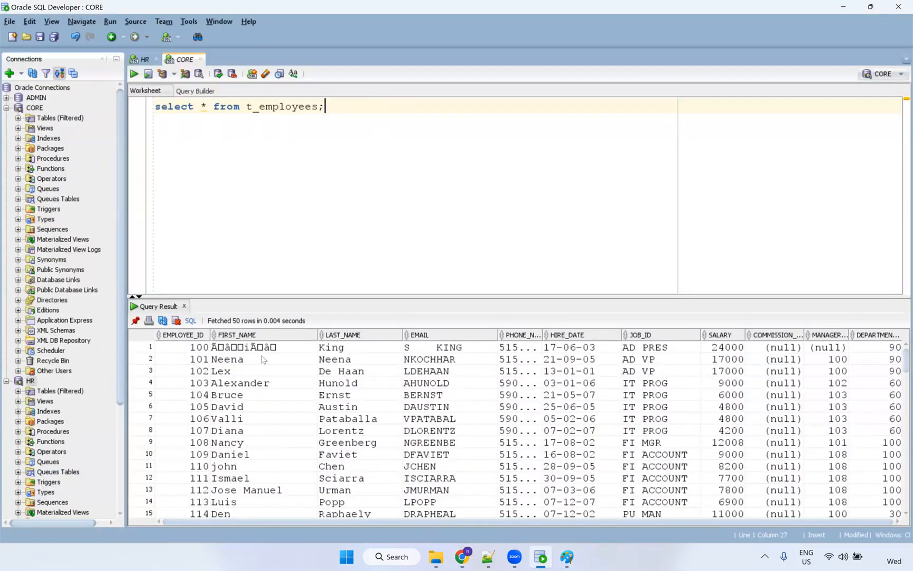
{"action": "left_click", "coordinate": [289, 351]}
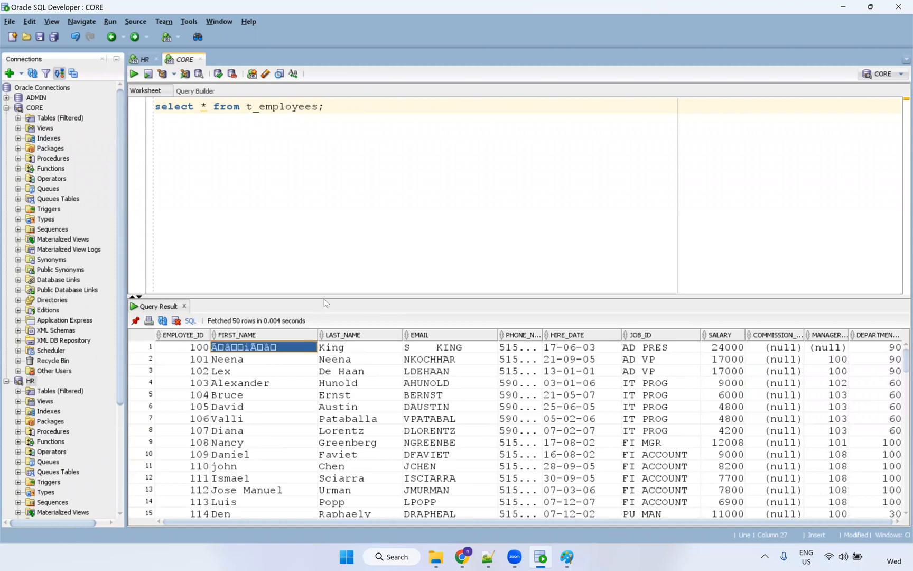
{"action": "left_click_drag", "start_coordinate": [324, 298], "coordinate": [317, 262]}
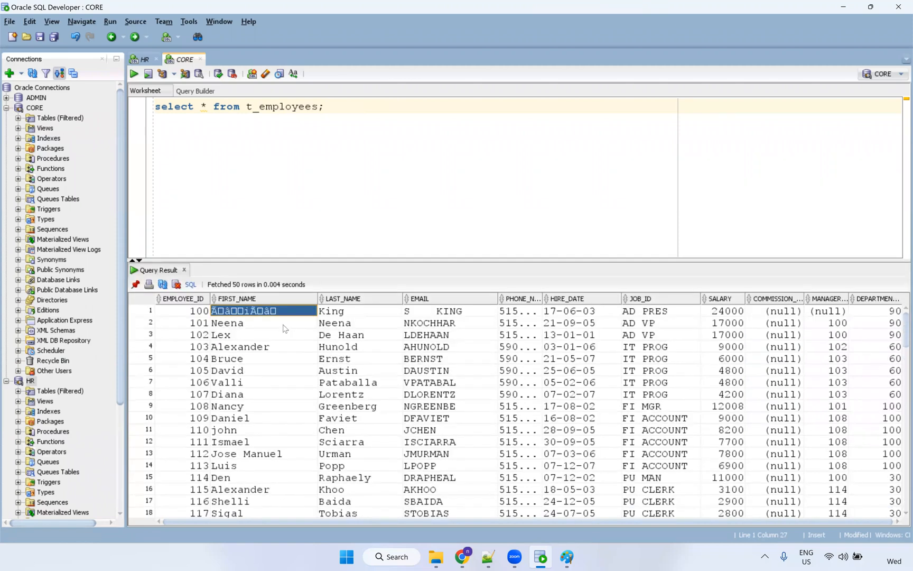
{"action": "left_click", "coordinate": [243, 326]}
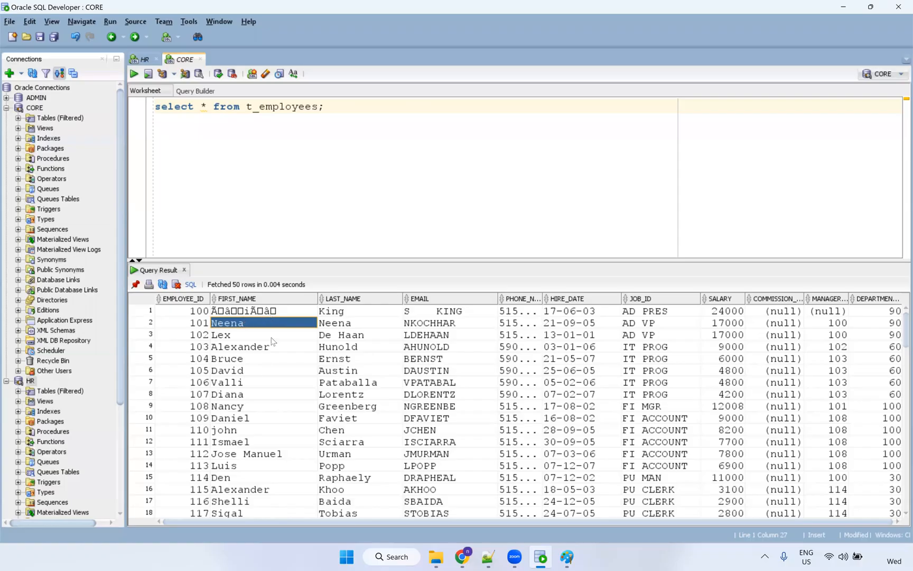
{"action": "key", "text": "Up"}
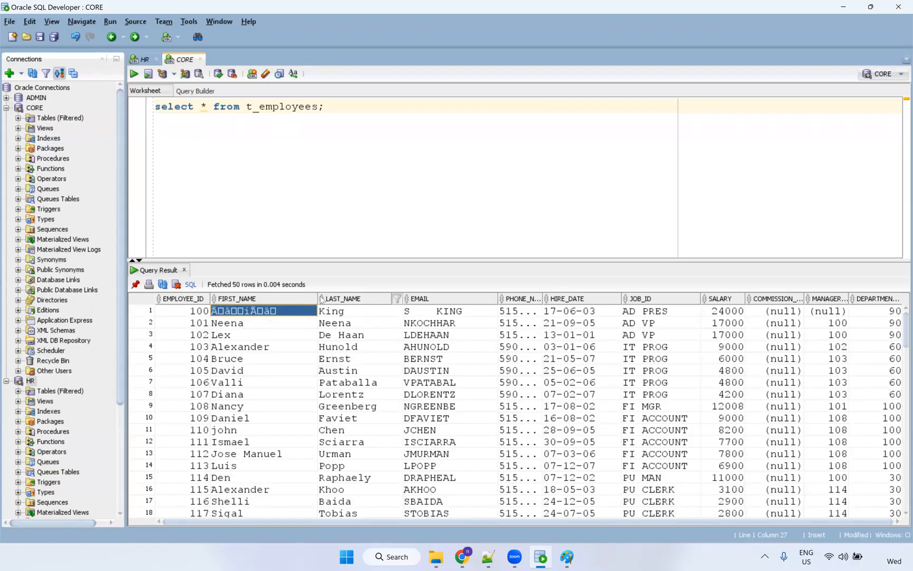
{"action": "left_click", "coordinate": [330, 110]}
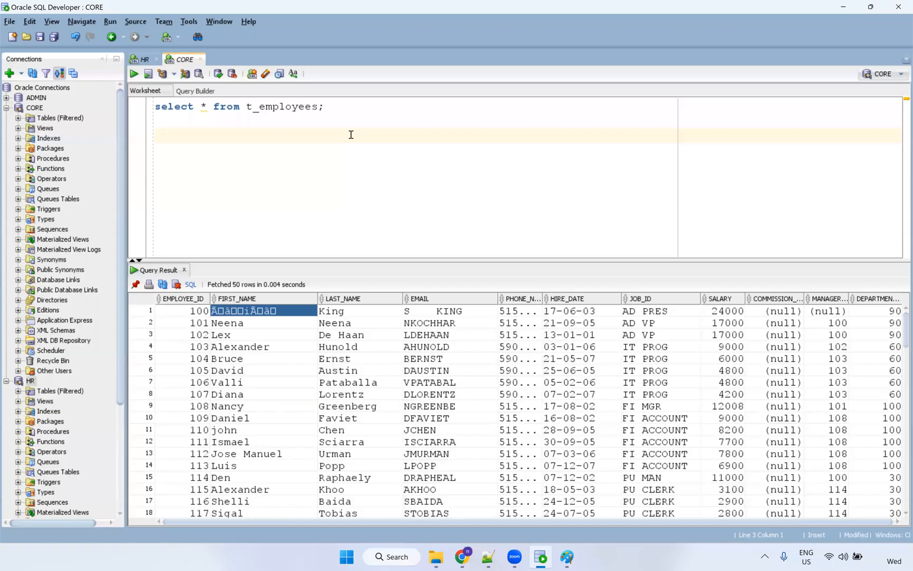
Run 'desc t_employees' and highlight the FIRST_NAME column definition in the output.
{"action": "type", "text": "desc"}
{"action": "double_click", "coordinate": [309, 110]}
{"action": "key", "text": "ctrl+c"}
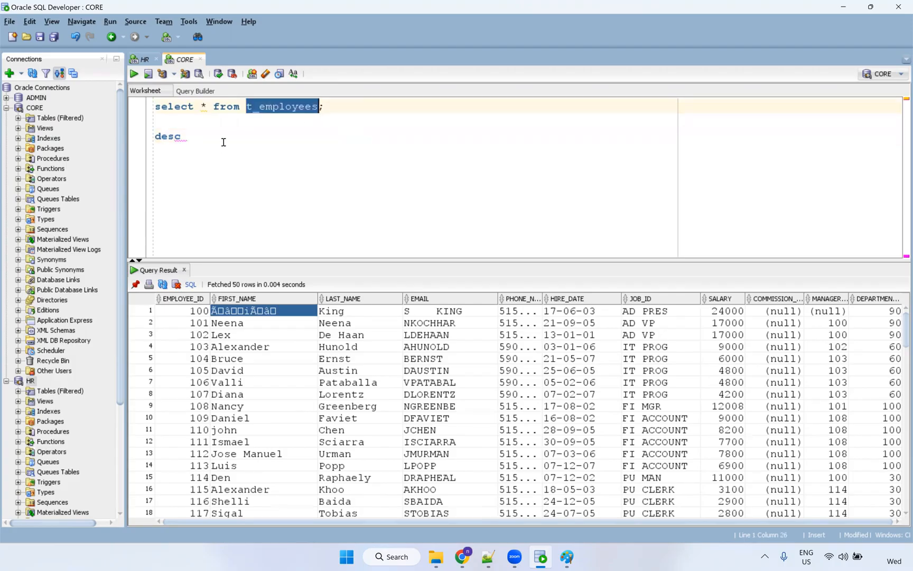
{"action": "left_click", "coordinate": [224, 140]}
{"action": "key", "text": "ctrl+v"}
{"action": "key", "text": "ctrl+Return"}
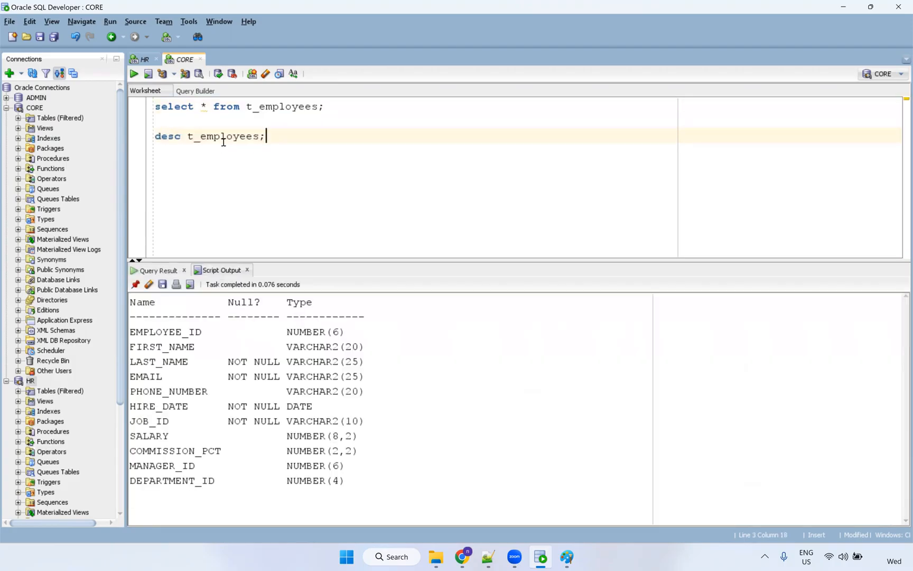
{"action": "left_click_drag", "start_coordinate": [371, 349], "coordinate": [128, 347]}
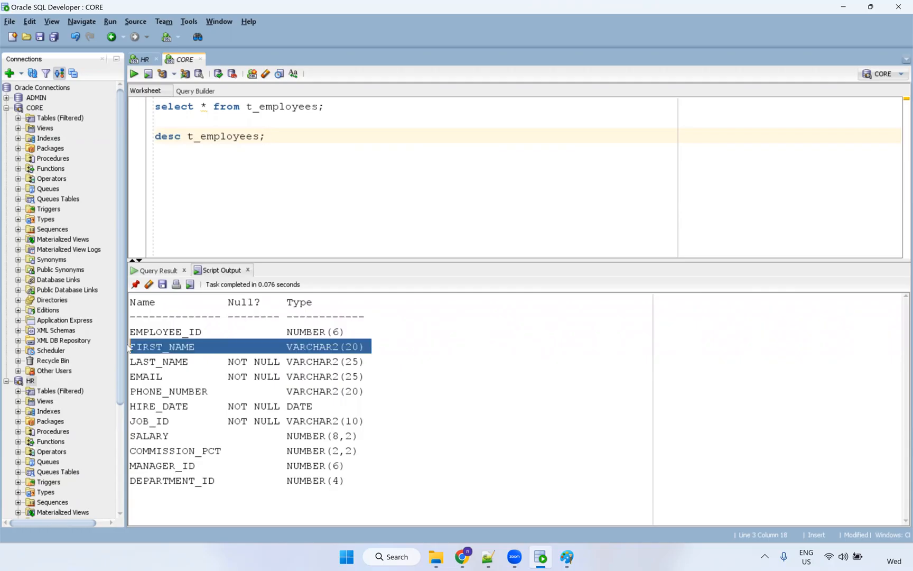
{"action": "double_click", "coordinate": [287, 351]}
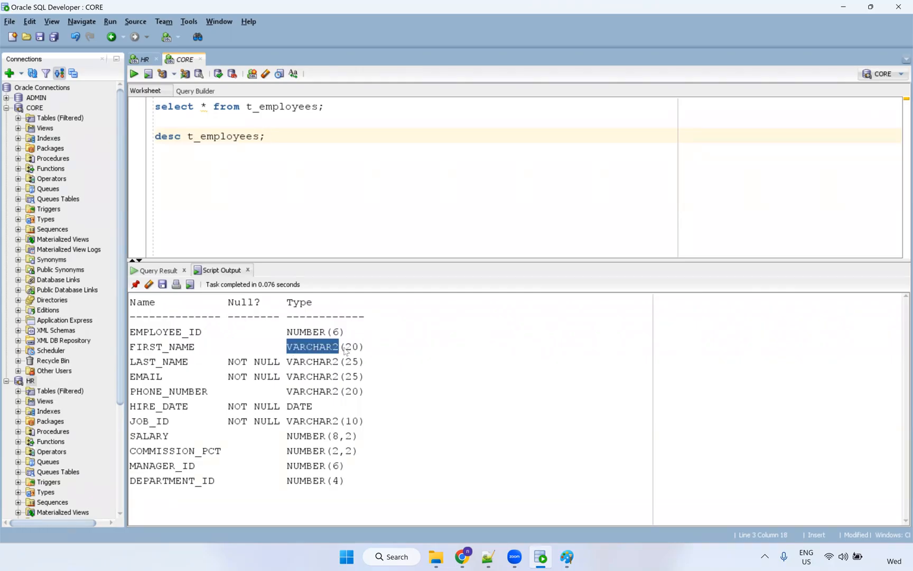
{"action": "left_click_drag", "start_coordinate": [370, 351], "coordinate": [129, 353]}
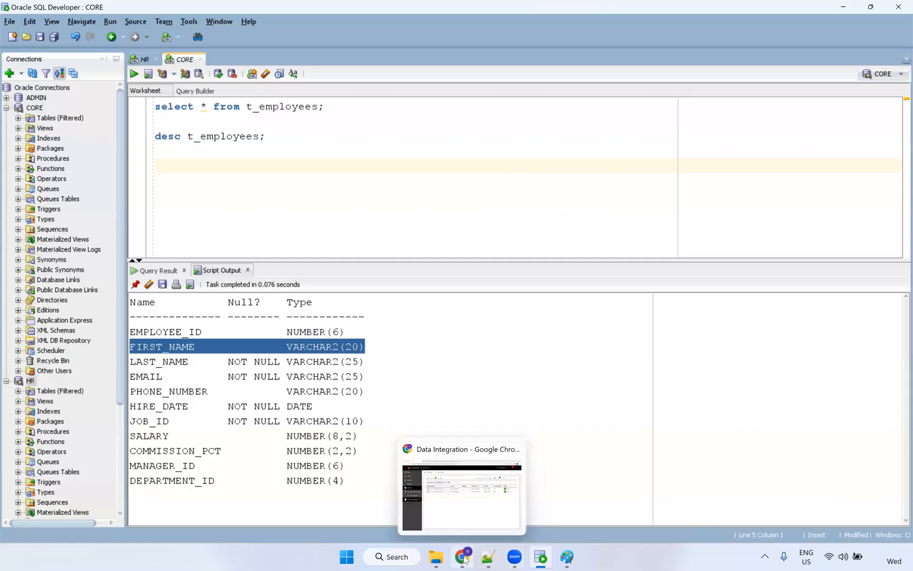
On the browser's Unicode characters page, select the copyright sign and then the section sign.
{"action": "left_click", "coordinate": [462, 494]}
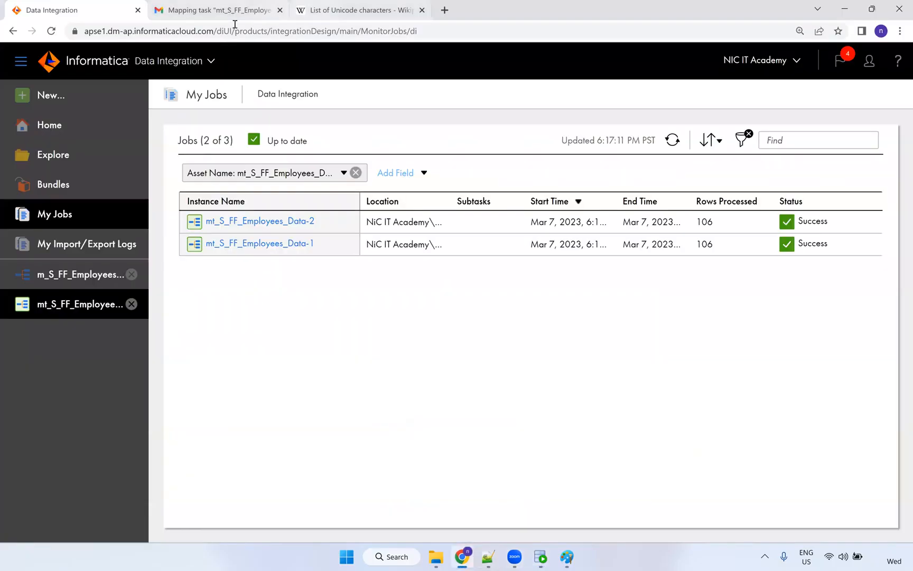
{"action": "left_click", "coordinate": [311, 10]}
{"action": "left_click", "coordinate": [327, 192]}
{"action": "double_click", "coordinate": [314, 189]}
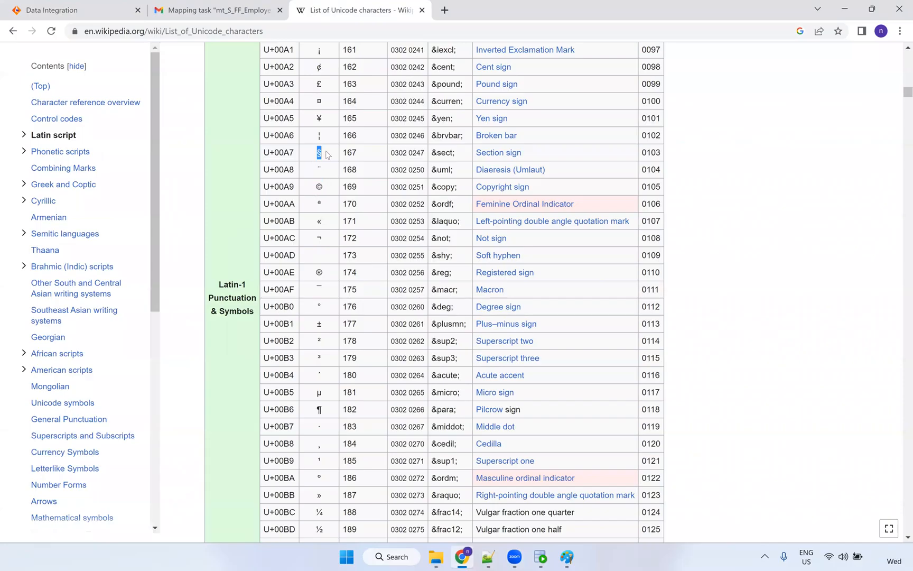
{"action": "double_click", "coordinate": [318, 119]}
Back in SQL Developer, highlight FIRST_NAME's type VARCHAR2(20) and the table name in the statement.
{"action": "key", "text": "alt+Tab"}
{"action": "left_click", "coordinate": [177, 362]}
{"action": "left_click", "coordinate": [189, 347]}
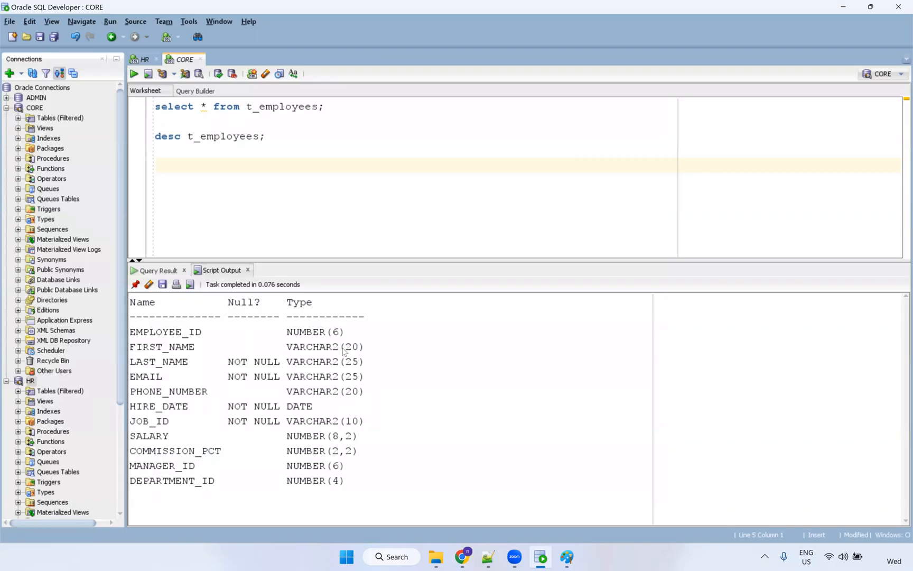
{"action": "left_click_drag", "start_coordinate": [287, 347], "coordinate": [373, 351]}
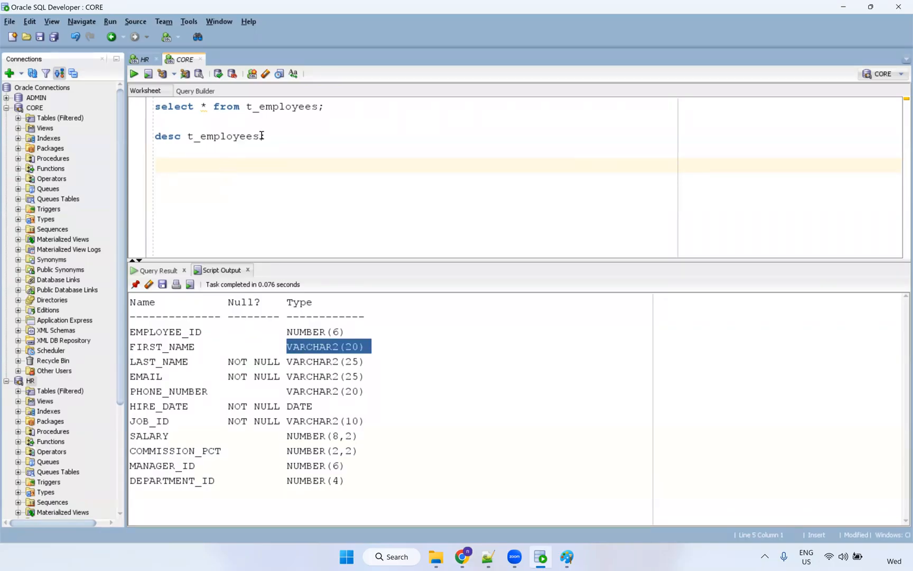
{"action": "left_click_drag", "start_coordinate": [259, 136], "coordinate": [204, 141]}
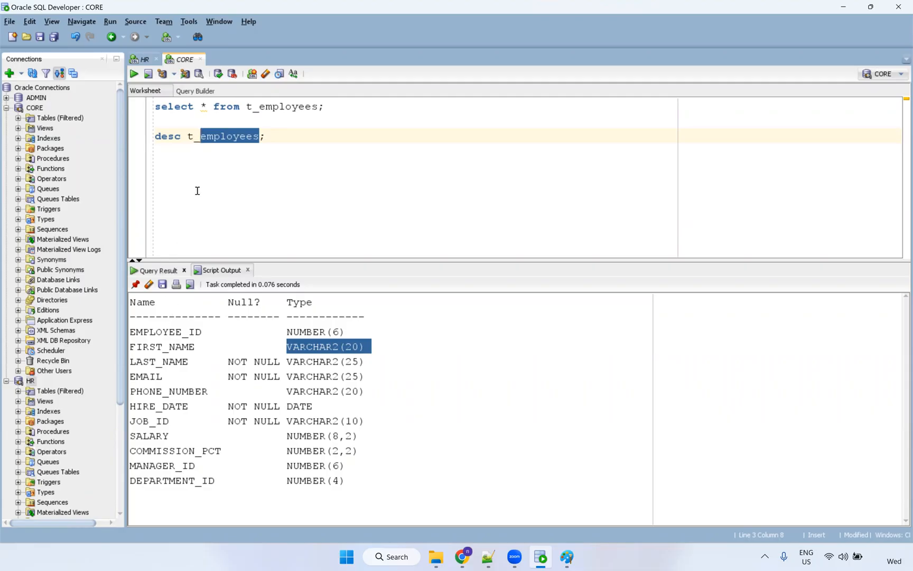
Run 'truncate table t_employees;' to empty the table, then expand CORE's filtered Tables list.
{"action": "left_click_drag", "start_coordinate": [241, 106], "coordinate": [154, 107]}
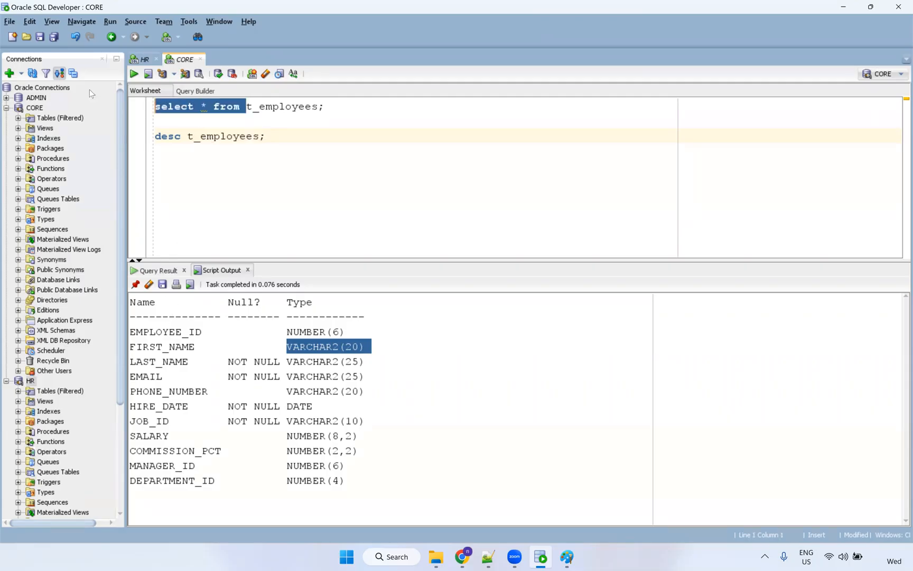
{"action": "type", "text": "truncate tabel"}
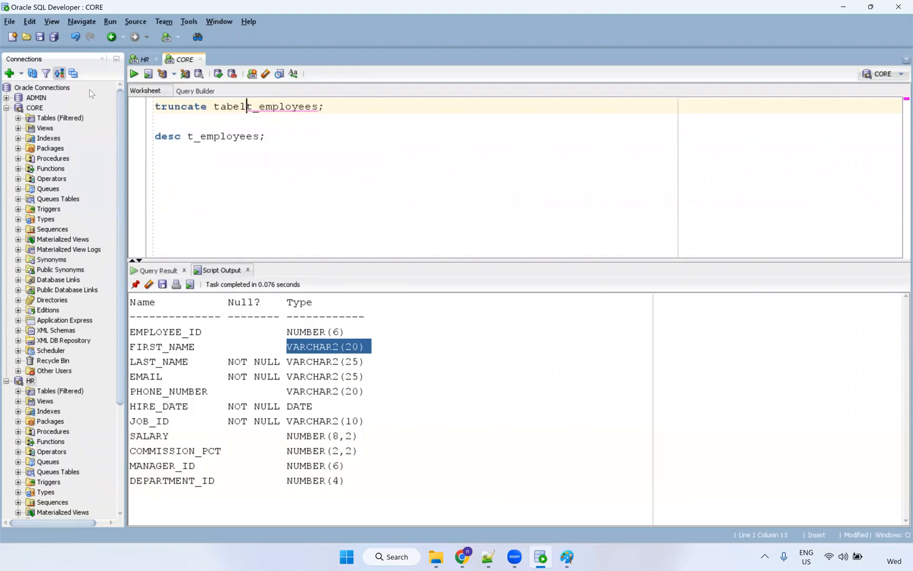
{"action": "key", "text": "BackSpace"}
{"action": "type", "text": "e"}
{"action": "key", "text": "ctrl+Return"}
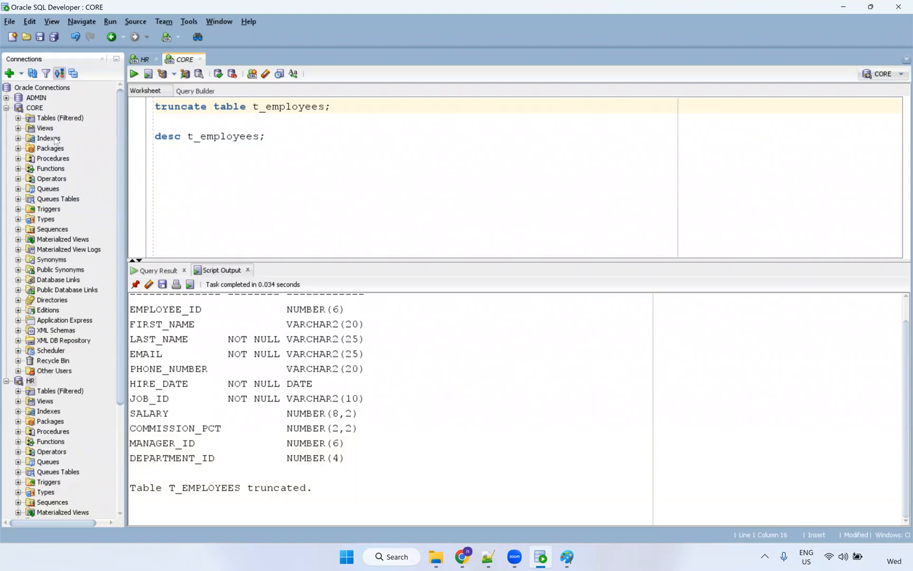
{"action": "left_click", "coordinate": [18, 118]}
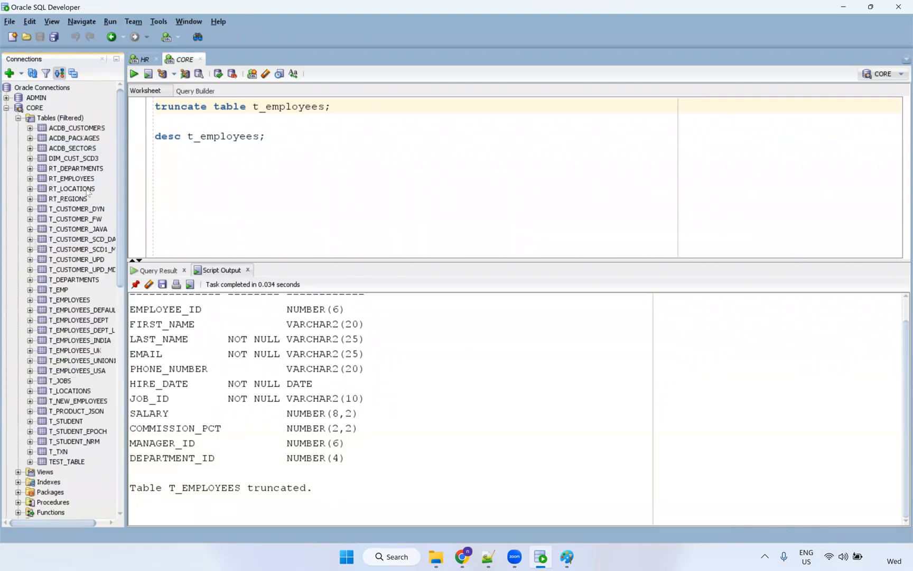
Open T_EMPLOYEES, glance at its Data tab, select FIRST_NAME on Columns, and start editing.
{"action": "double_click", "coordinate": [68, 300]}
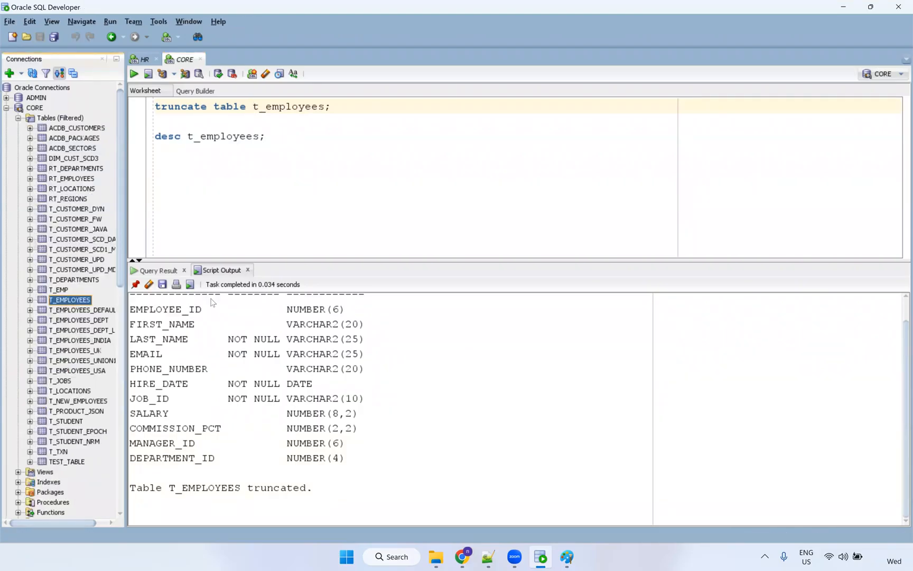
{"action": "left_click", "coordinate": [165, 73]}
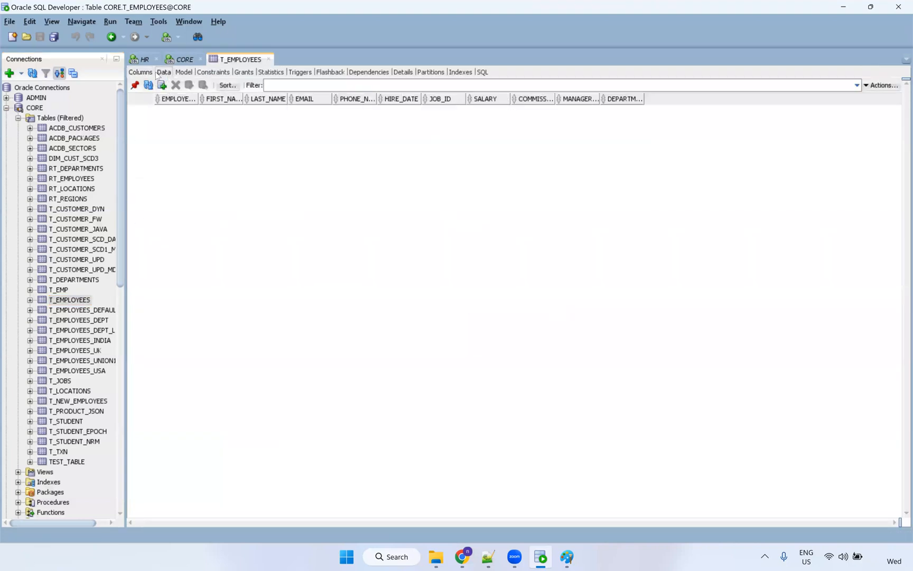
{"action": "left_click", "coordinate": [141, 72]}
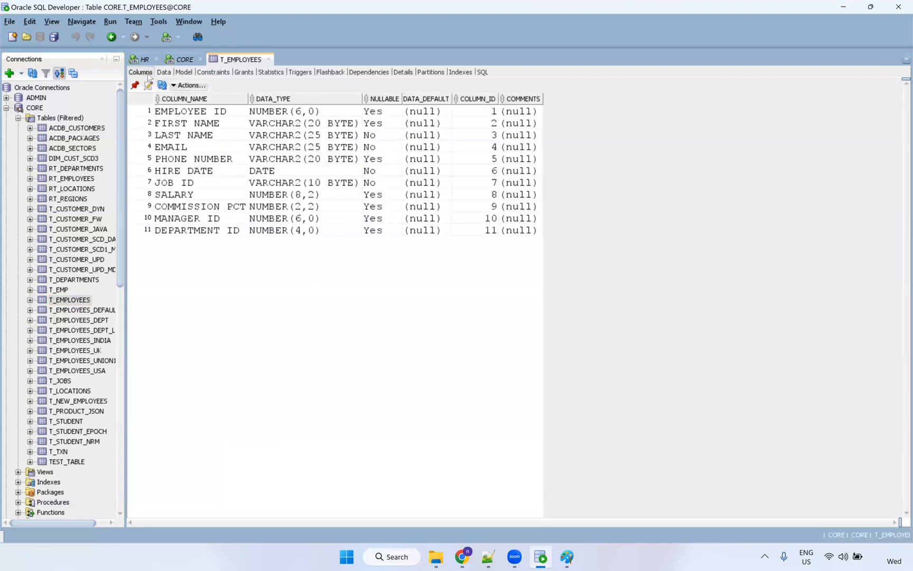
{"action": "left_click", "coordinate": [184, 126]}
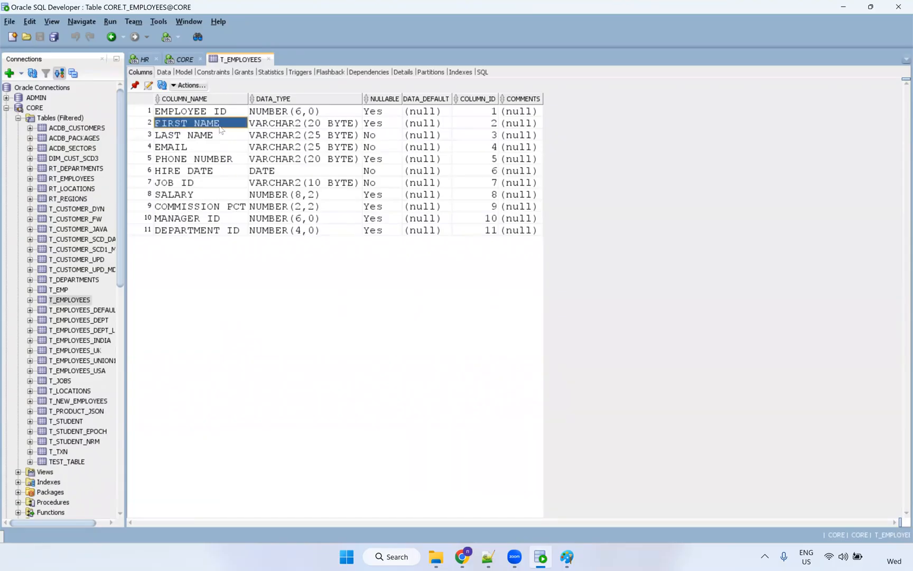
{"action": "left_click", "coordinate": [149, 85]}
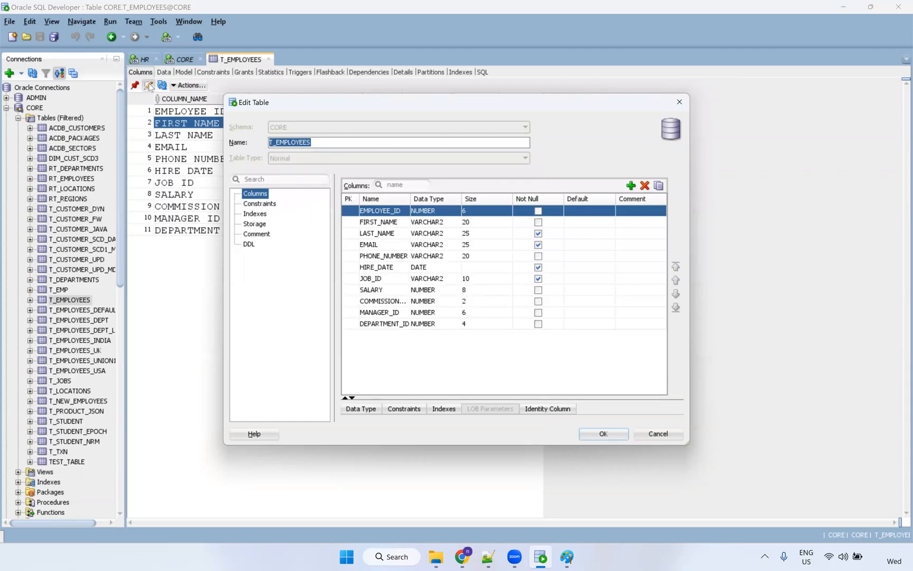
In the Edit Table dialog, change FIRST_NAME's data type to NVARCHAR2.
{"action": "left_click", "coordinate": [435, 221]}
{"action": "left_click", "coordinate": [441, 228]}
{"action": "left_click", "coordinate": [443, 225]}
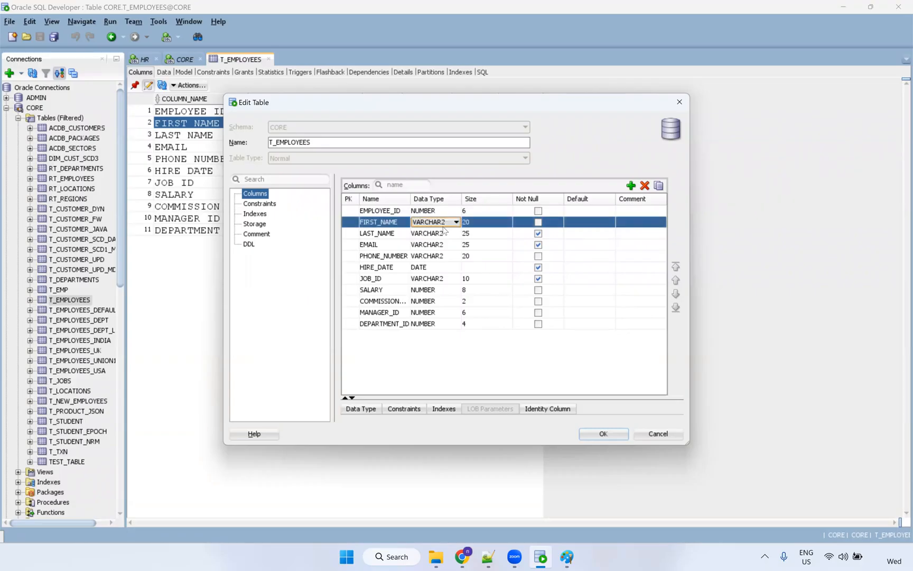
{"action": "left_click", "coordinate": [444, 230]}
{"action": "left_click", "coordinate": [440, 224]}
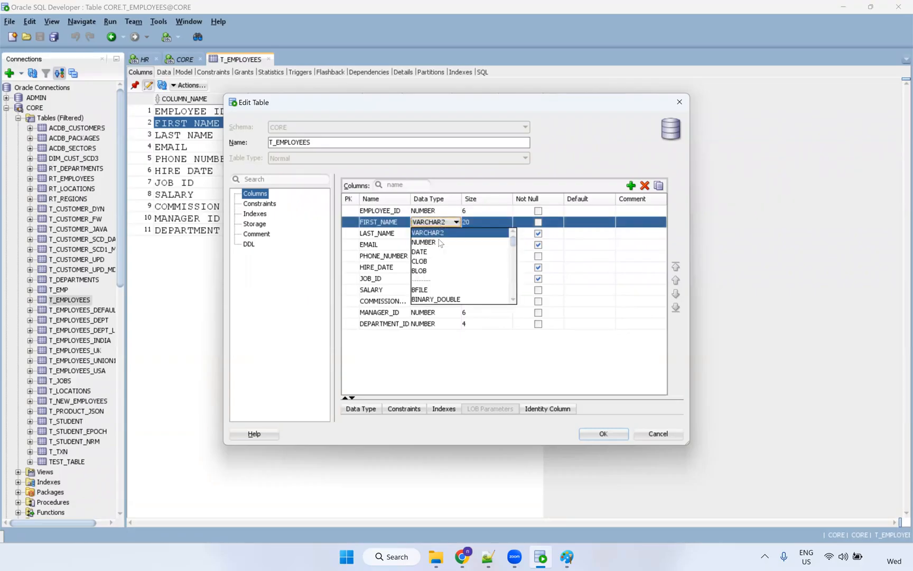
{"action": "scroll", "coordinate": [451, 288], "scroll_direction": "down", "scroll_amount": 4}
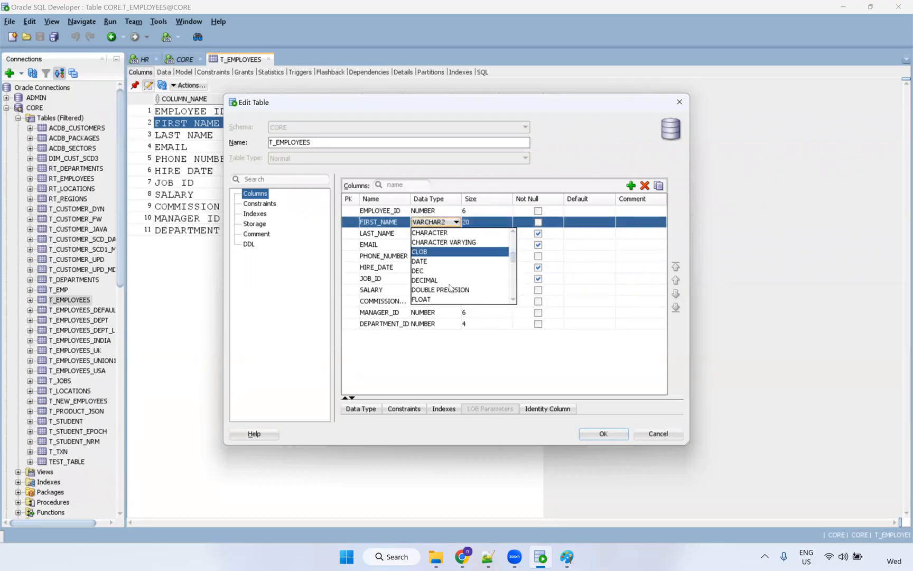
{"action": "scroll", "coordinate": [451, 287], "scroll_direction": "down", "scroll_amount": 3}
{"action": "scroll", "coordinate": [450, 288], "scroll_direction": "down", "scroll_amount": 1}
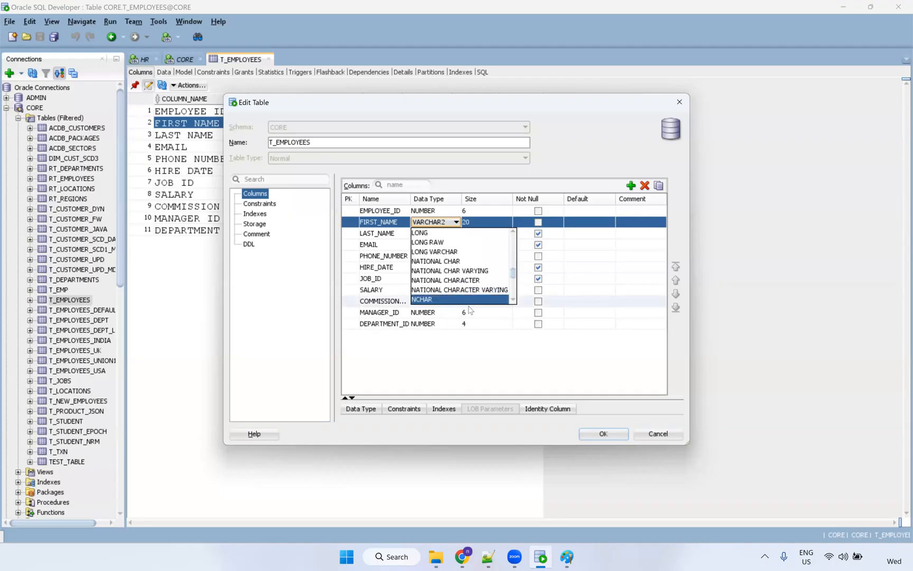
{"action": "scroll", "coordinate": [516, 302], "scroll_direction": "down", "scroll_amount": 4}
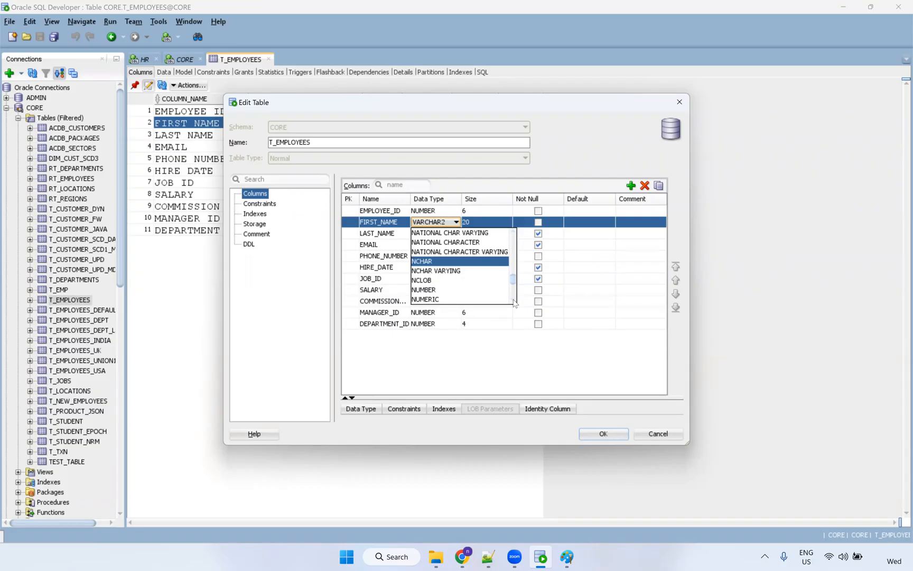
{"action": "scroll", "coordinate": [515, 302], "scroll_direction": "down", "scroll_amount": 1}
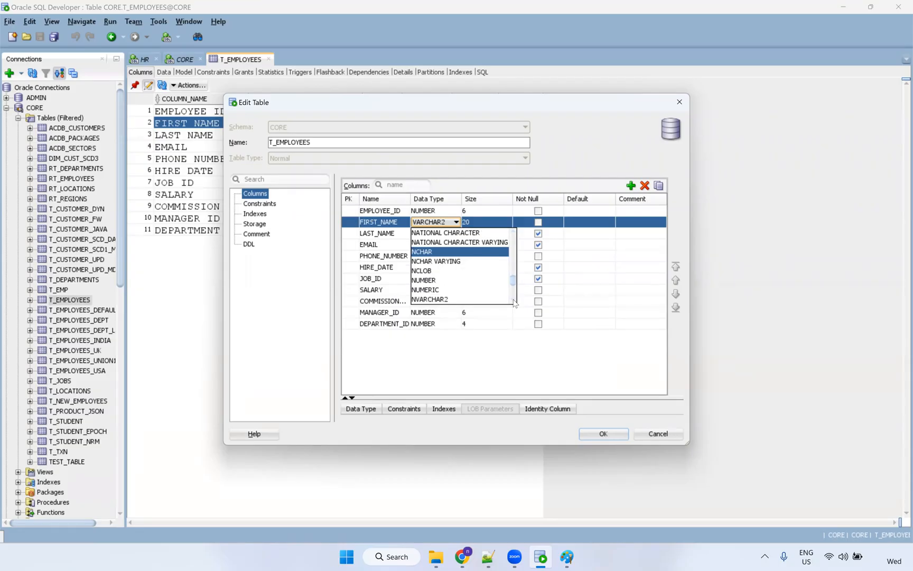
{"action": "left_click", "coordinate": [478, 299]}
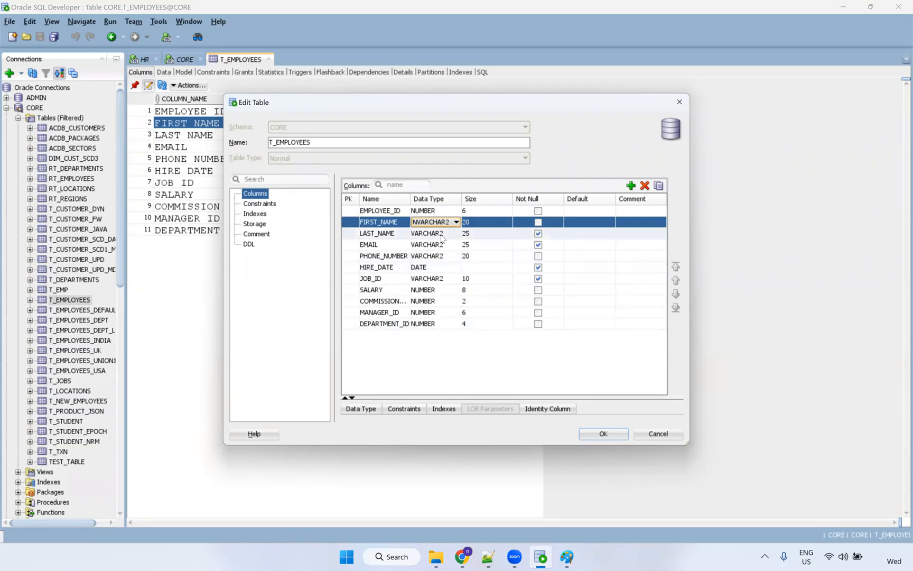
Set FIRST_NAME's size to 100, apply with OK, and check the new column type.
{"action": "left_click", "coordinate": [480, 222]}
{"action": "double_click", "coordinate": [466, 223]}
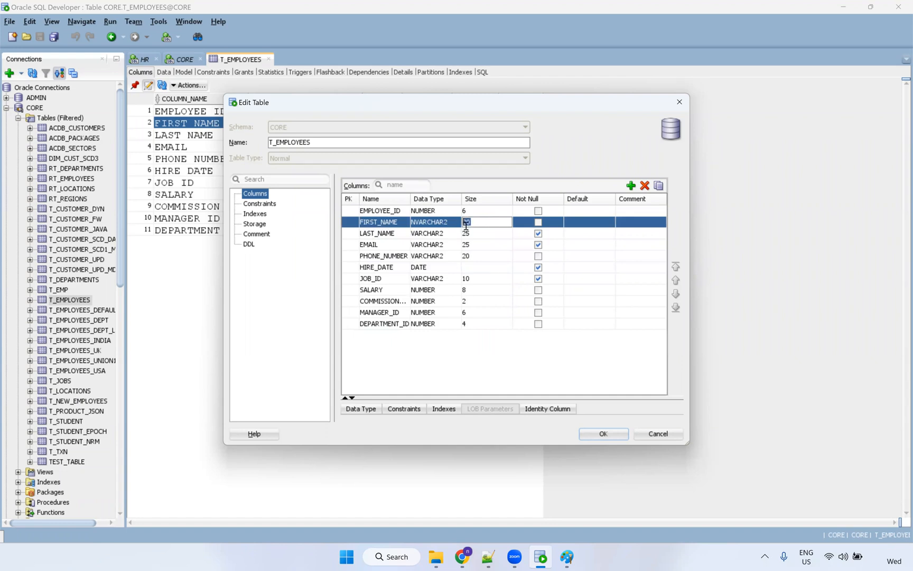
{"action": "type", "text": "100"}
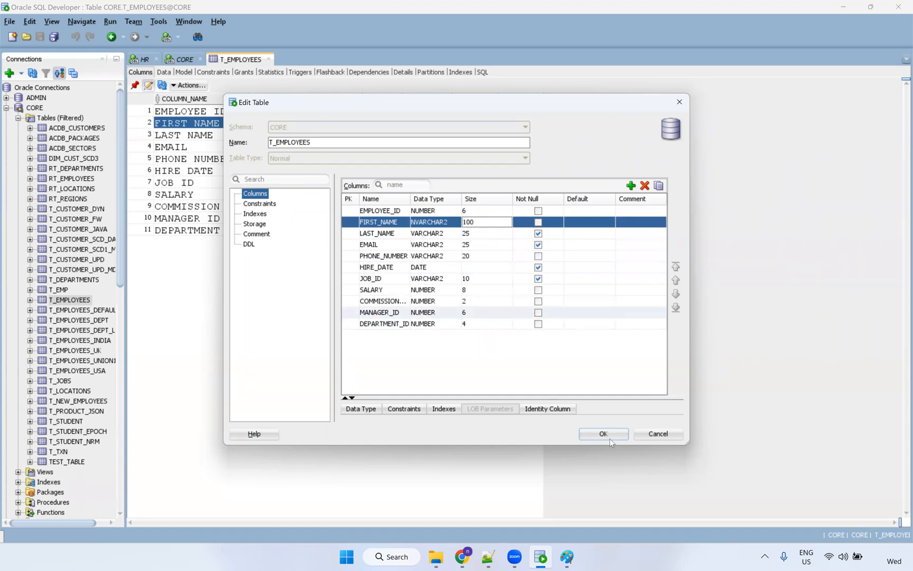
{"action": "left_click", "coordinate": [617, 433]}
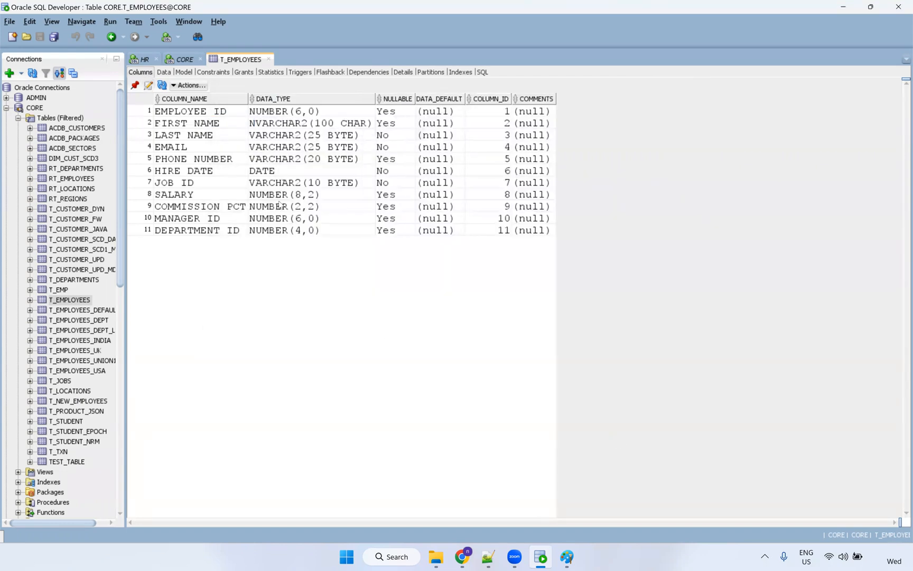
{"action": "left_click", "coordinate": [300, 127]}
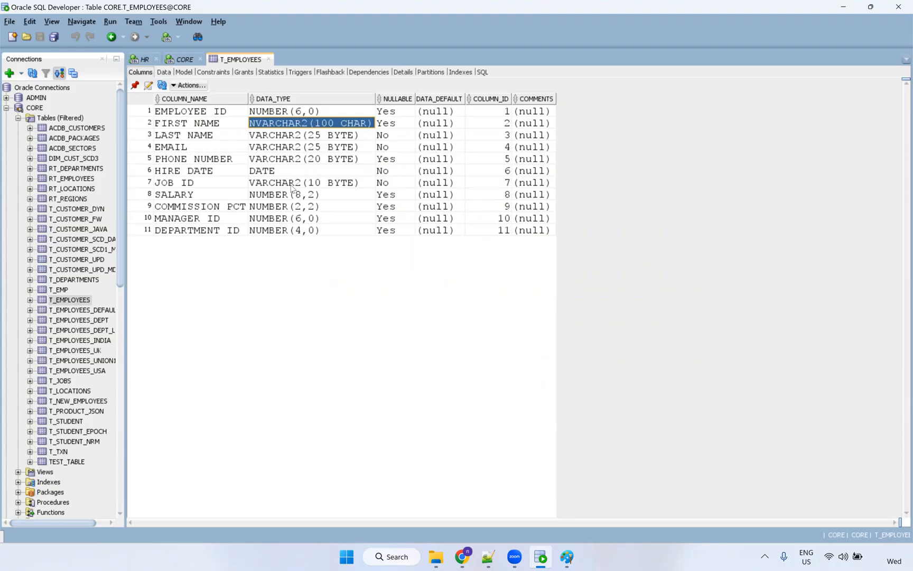
Close the T_EMPLOYEES tab, restore 'select * from t_employees' and run it, showing no rows.
{"action": "left_click", "coordinate": [269, 59]}
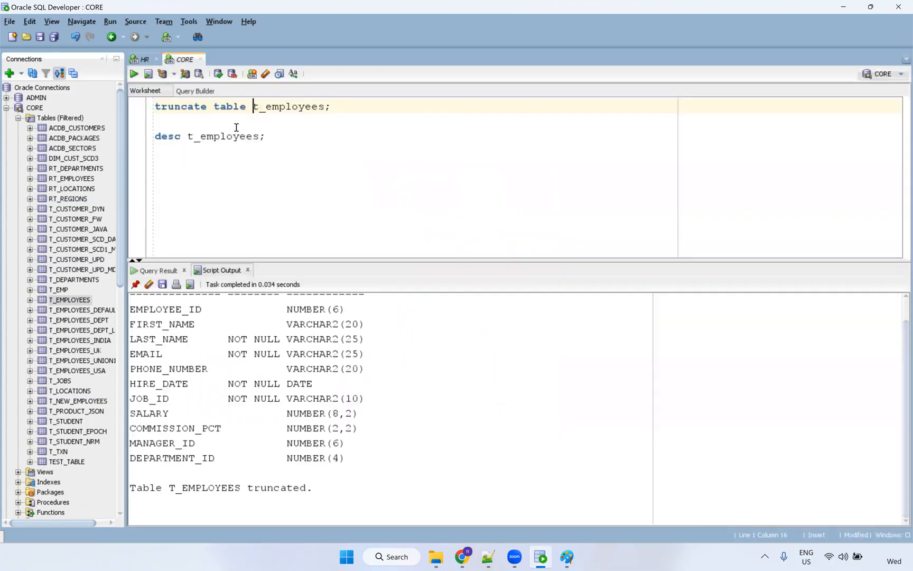
{"action": "key", "text": "BackSpace"}
{"action": "key", "text": "BackSpace"}
{"action": "key", "text": "BackSpace"}
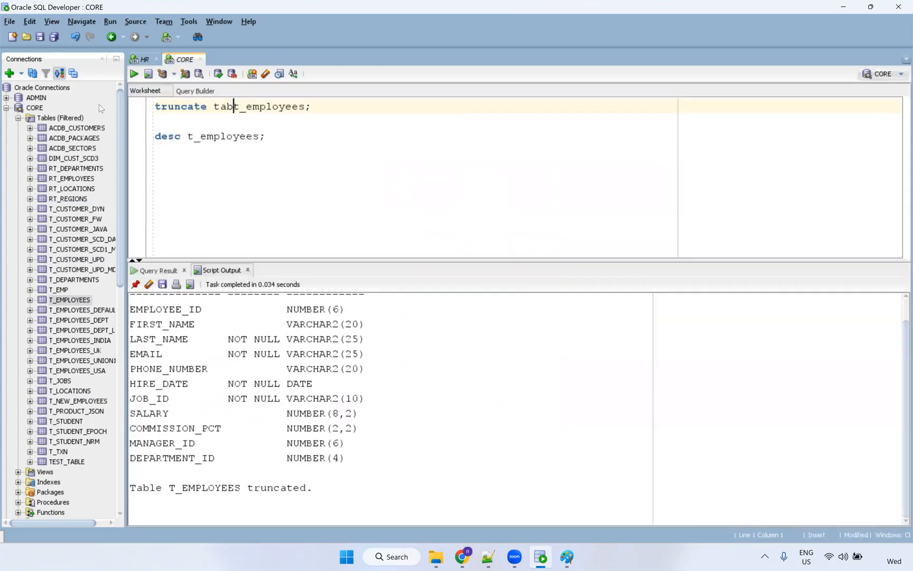
{"action": "key", "text": "ctrl+z"}
{"action": "key", "text": "ctrl+z"}
{"action": "key", "text": "ctrl+z"}
{"action": "key", "text": "ctrl+z"}
{"action": "key", "text": "ctrl+z"}
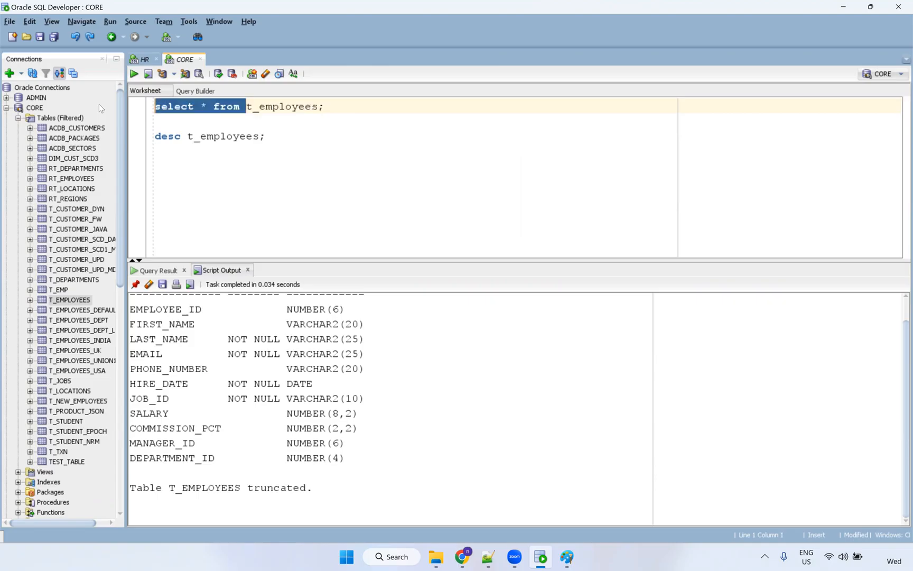
{"action": "left_click", "coordinate": [201, 106]}
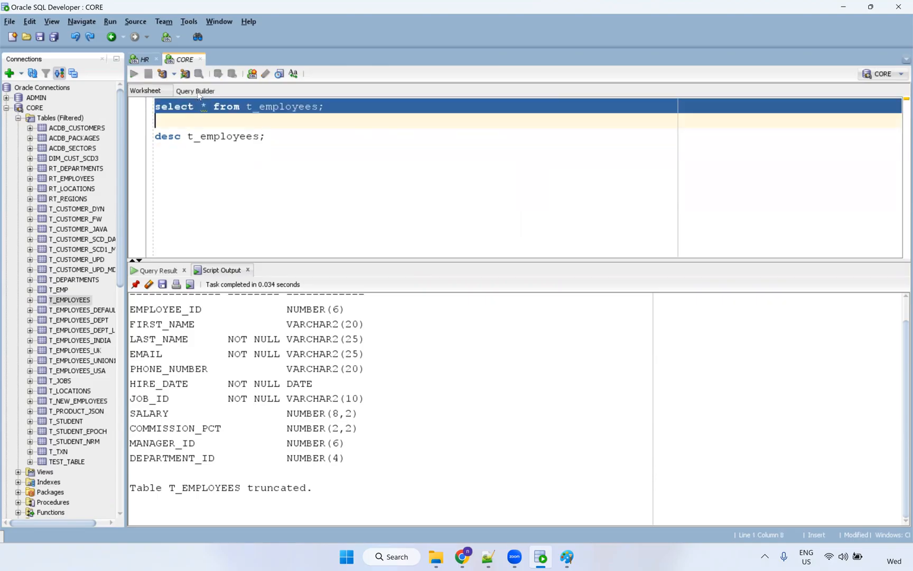
{"action": "key", "text": "ctrl+Return"}
Switch to Chrome's Data Integration tab showing the My Jobs list.
{"action": "left_click", "coordinate": [462, 557]}
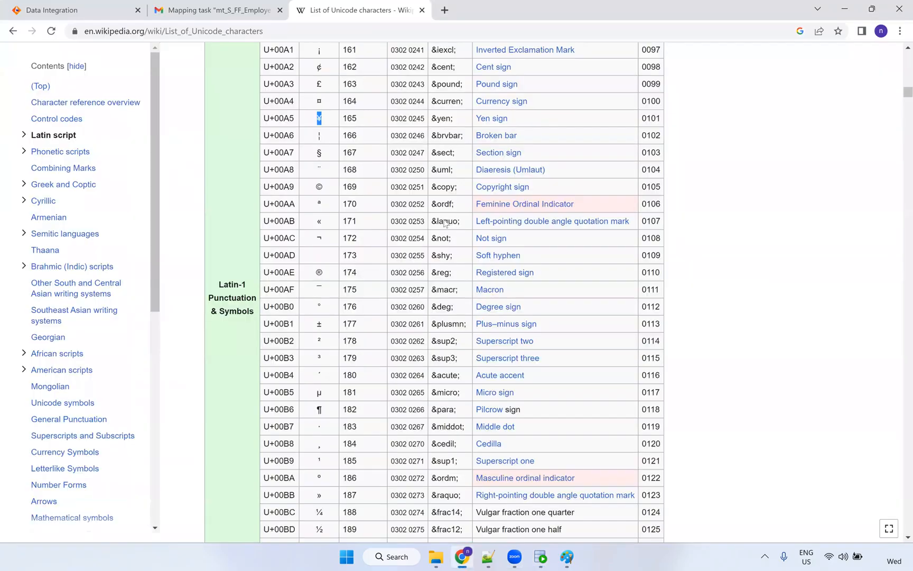
{"action": "left_click", "coordinate": [227, 10]}
{"action": "left_click", "coordinate": [88, 5]}
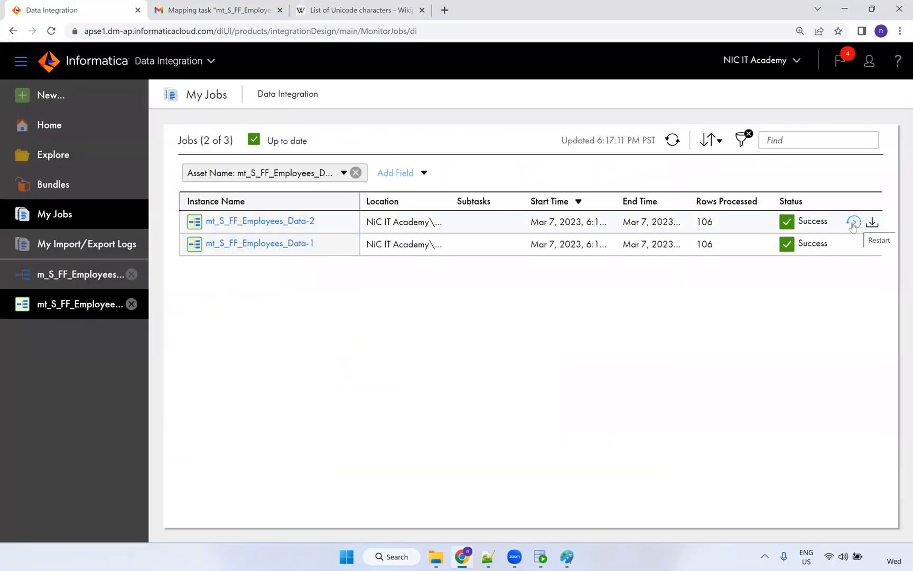
Restart the latest employees job and refresh until the third run succeeds with 106 rows.
{"action": "left_click", "coordinate": [853, 222]}
{"action": "left_click", "coordinate": [510, 328]}
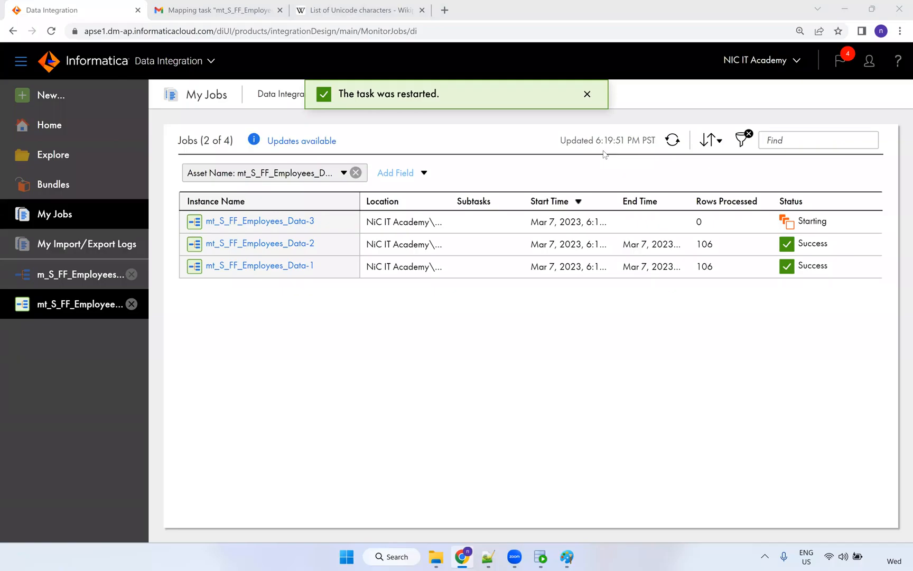
{"action": "left_click", "coordinate": [289, 141]}
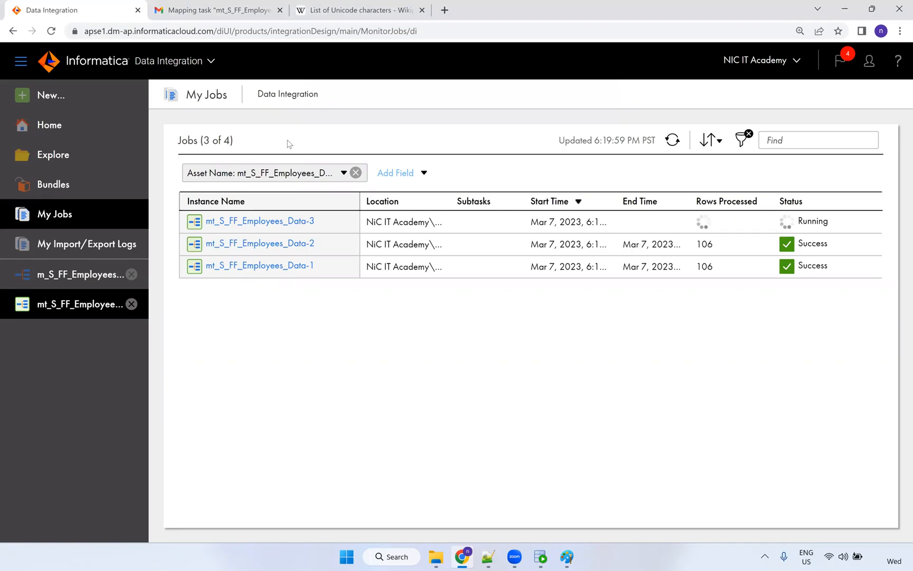
{"action": "left_click", "coordinate": [667, 141]}
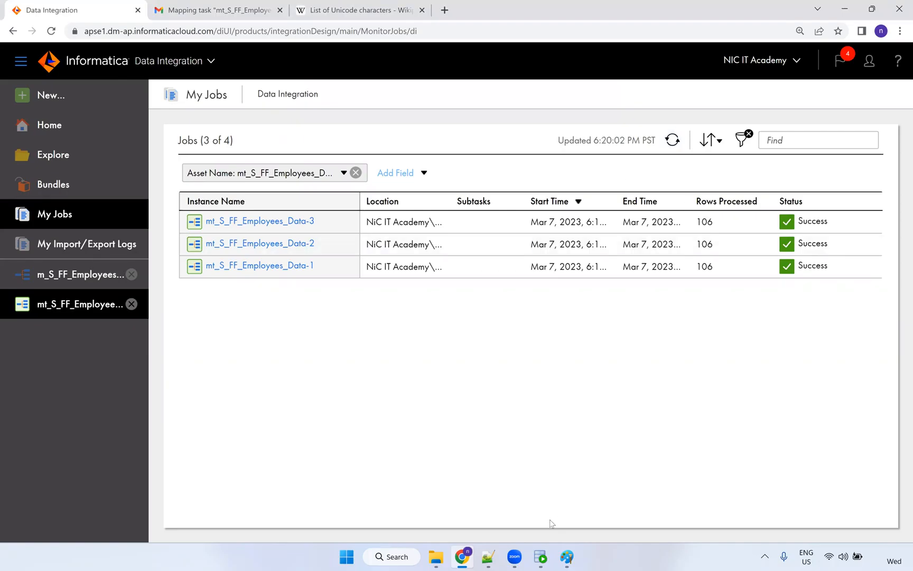
Rerun 'select * from t_employees' in SQL Developer to see the loaded rows.
{"action": "left_click", "coordinate": [540, 557]}
{"action": "left_click", "coordinate": [260, 109]}
{"action": "key", "text": "ctrl+Return"}
Inspect the garbled first FIRST_NAME, then run 'desc t_employees' confirming NVARCHAR2(100) before returning to My Jobs.
{"action": "left_click", "coordinate": [270, 314]}
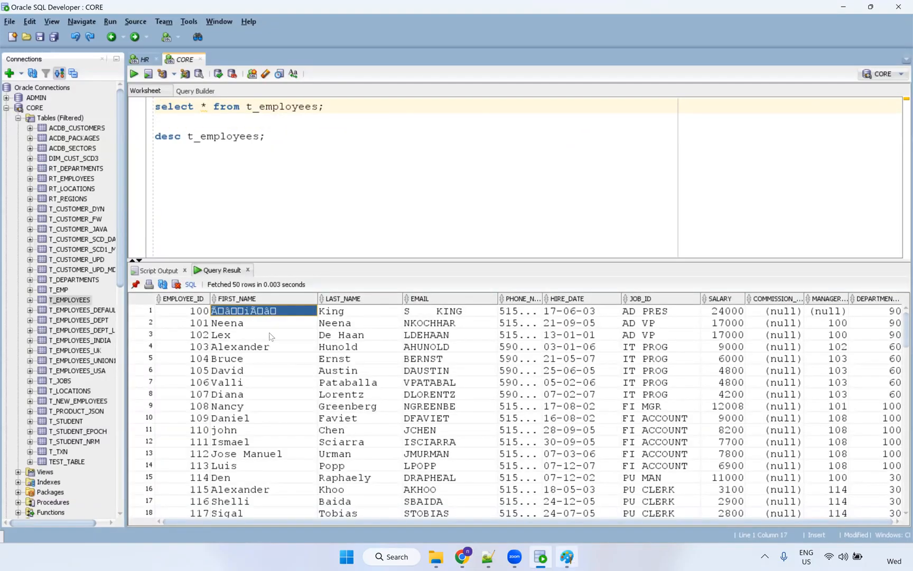
{"action": "left_click", "coordinate": [207, 135]}
{"action": "key", "text": "ctrl+Return"}
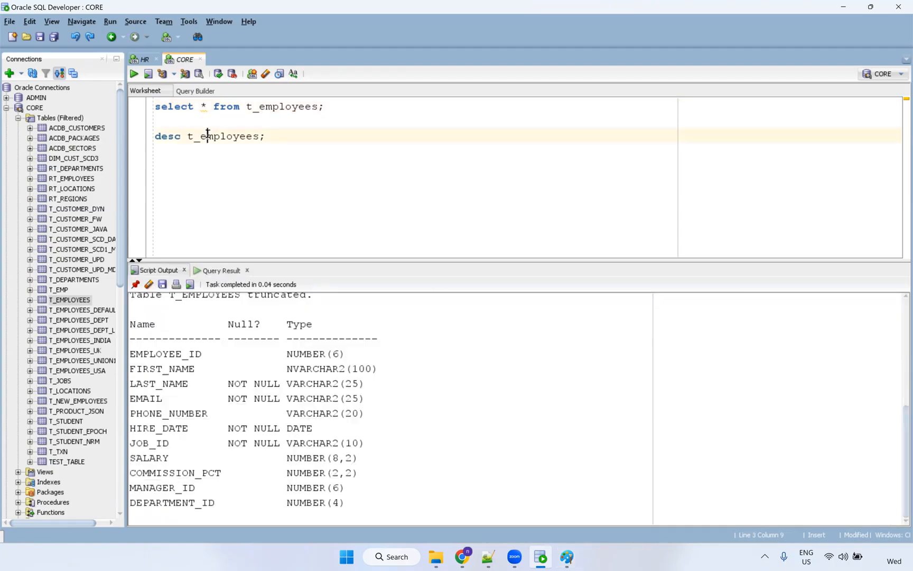
{"action": "left_click_drag", "start_coordinate": [282, 371], "coordinate": [398, 373]}
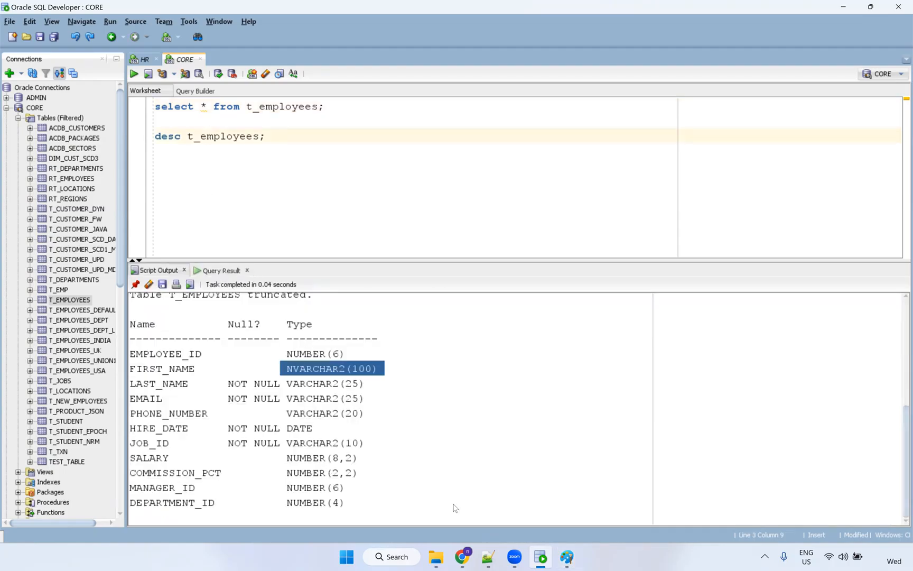
{"action": "left_click", "coordinate": [461, 554]}
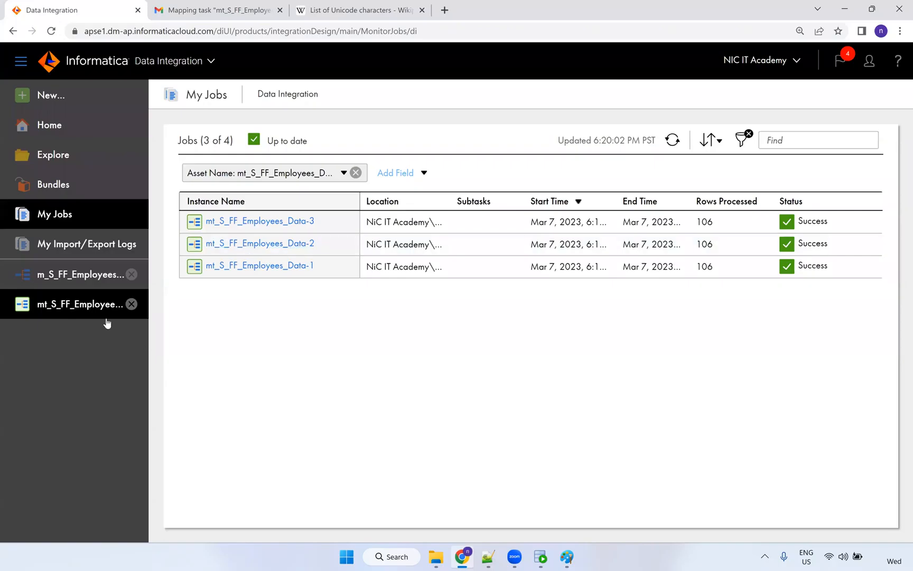
Open the m_S_FF_Employees_Data mapping and show the Source transformation's Fields list.
{"action": "left_click", "coordinate": [77, 278]}
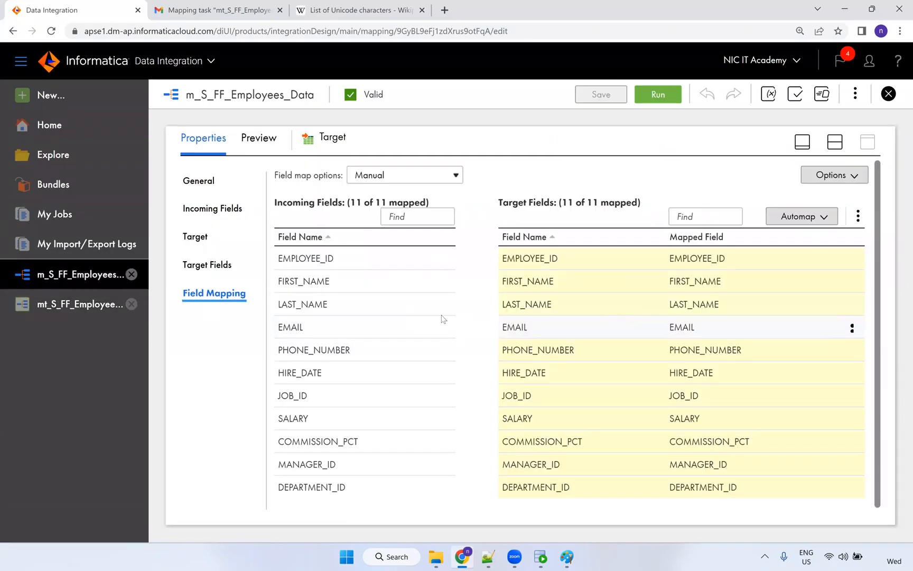
{"action": "left_click", "coordinate": [835, 142]}
{"action": "left_click", "coordinate": [326, 257]}
{"action": "left_click", "coordinate": [873, 399]}
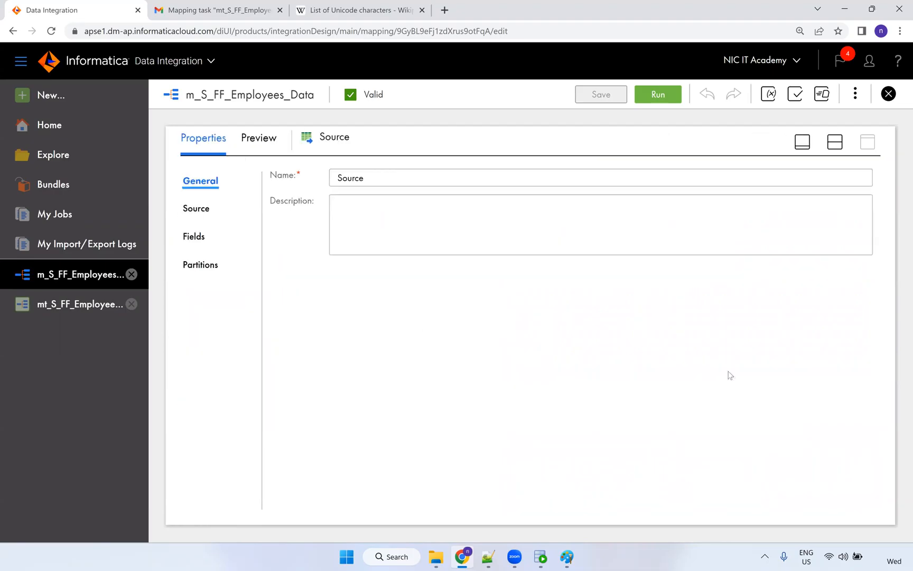
{"action": "left_click", "coordinate": [203, 238]}
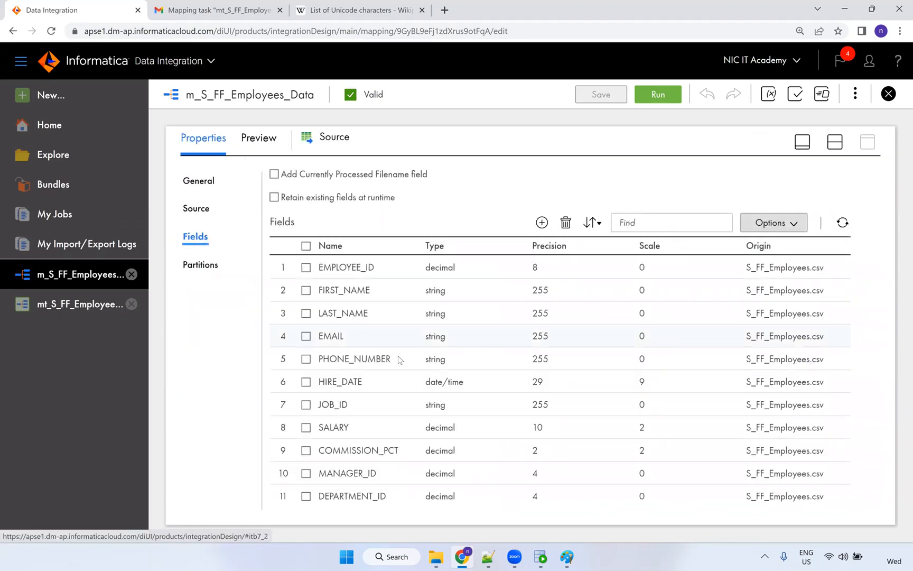
Via Options > Edit Metadata, check FIRST_NAME's native type, keeping it nstring with precision 255.
{"action": "left_click", "coordinate": [453, 291]}
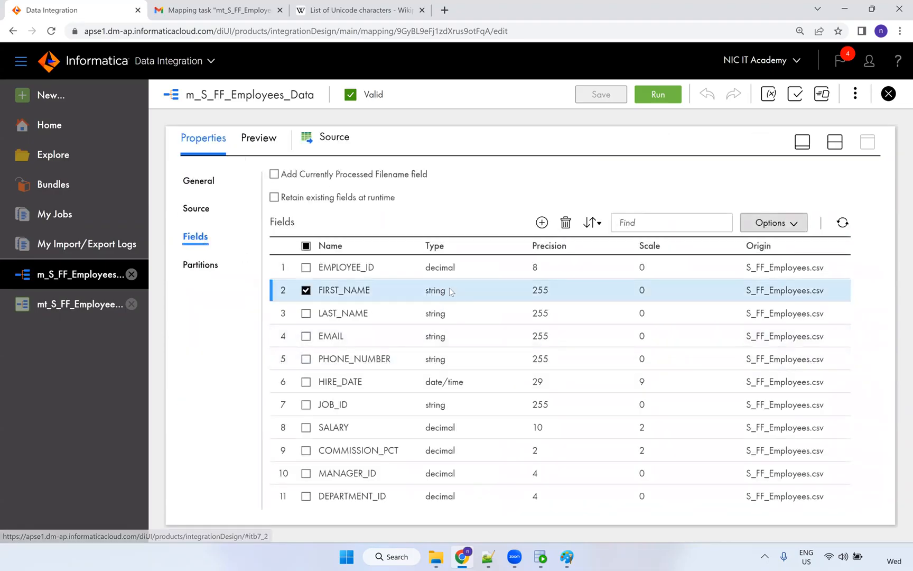
{"action": "left_click", "coordinate": [775, 223]}
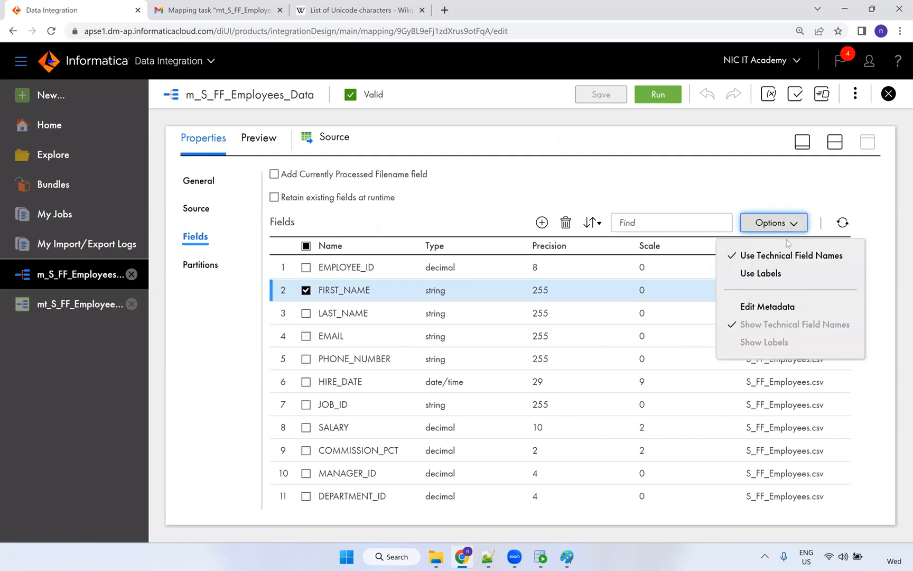
{"action": "left_click", "coordinate": [770, 312]}
{"action": "left_click", "coordinate": [454, 303]}
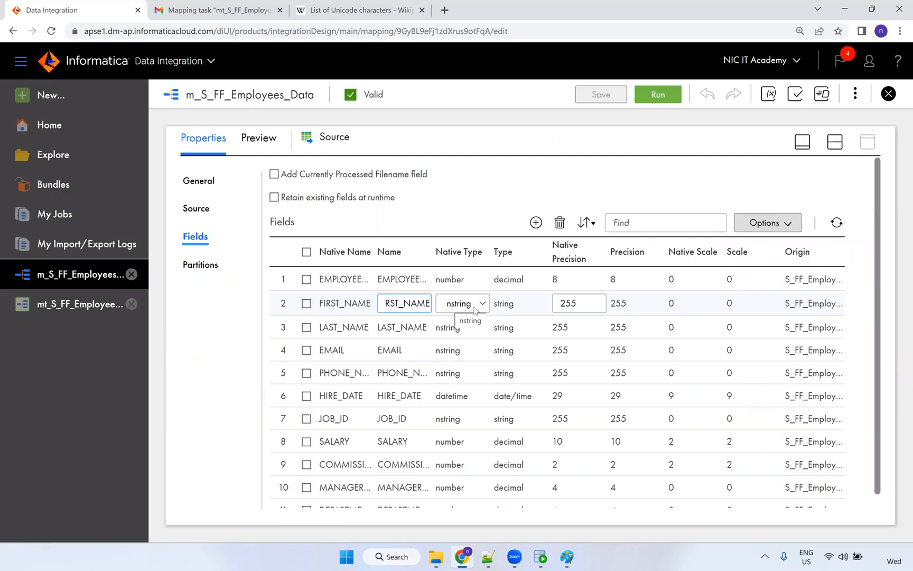
{"action": "left_click", "coordinate": [467, 306]}
{"action": "left_click", "coordinate": [463, 306]}
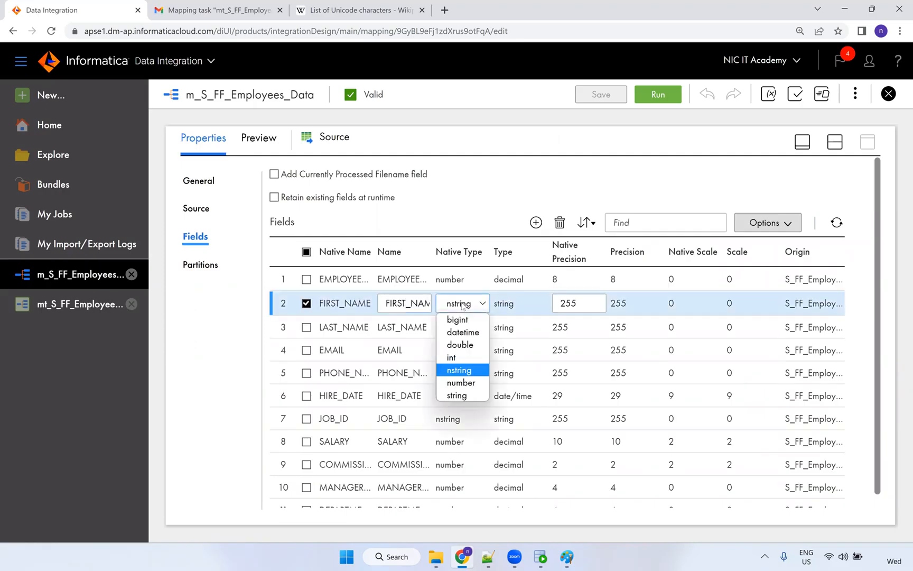
{"action": "left_click", "coordinate": [473, 306]}
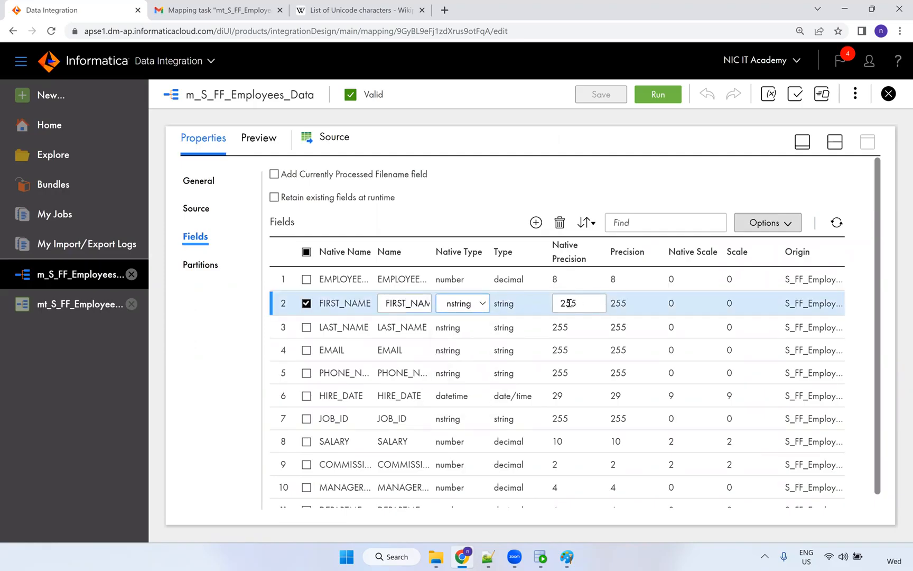
{"action": "left_click", "coordinate": [849, 208]}
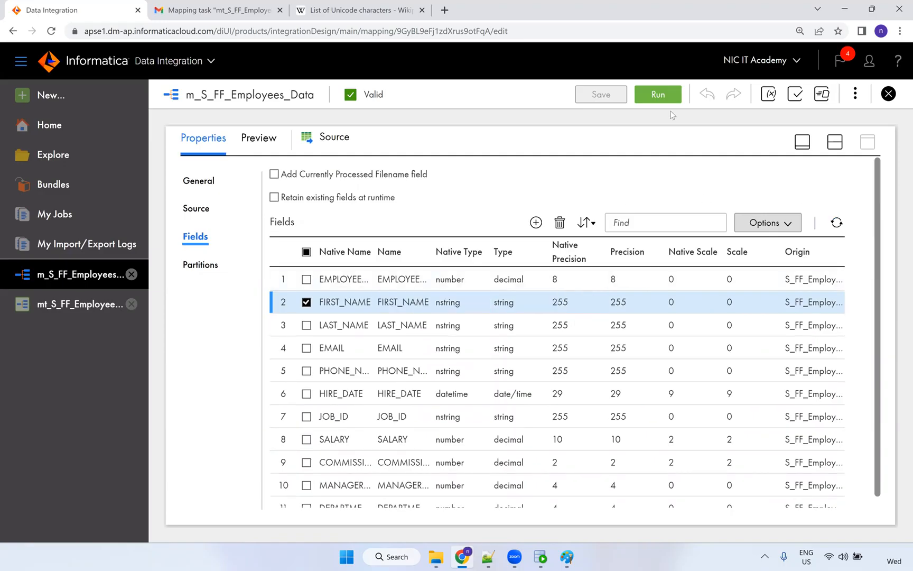
{"action": "left_click", "coordinate": [833, 148]}
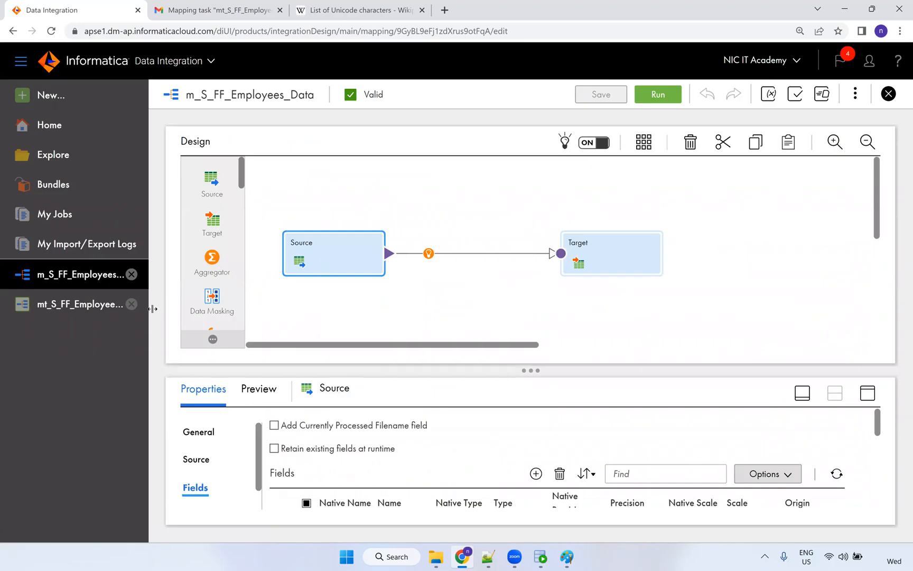
Edit S_FF_Connection from the Source tab, set its Code Page to UTF-8, and save.
{"action": "left_click", "coordinate": [867, 394]}
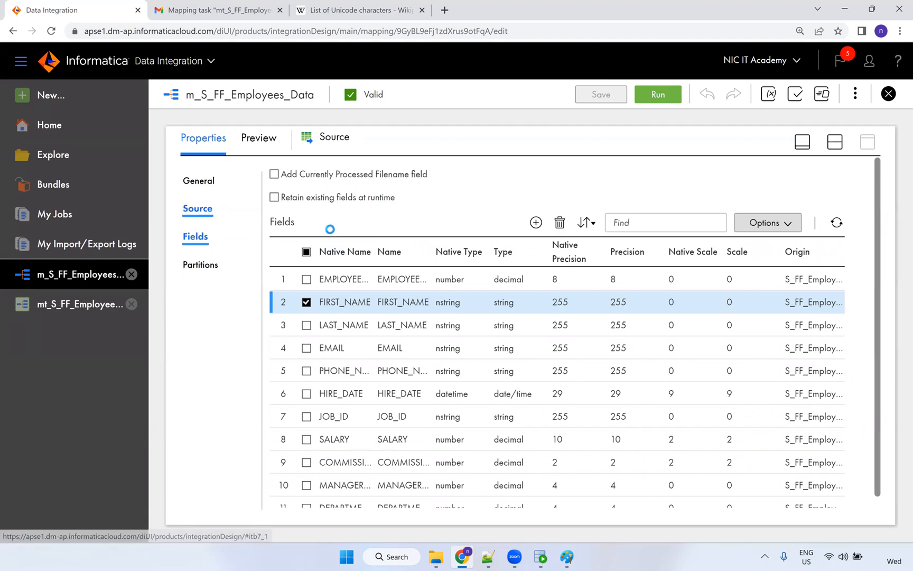
{"action": "left_click", "coordinate": [196, 208]}
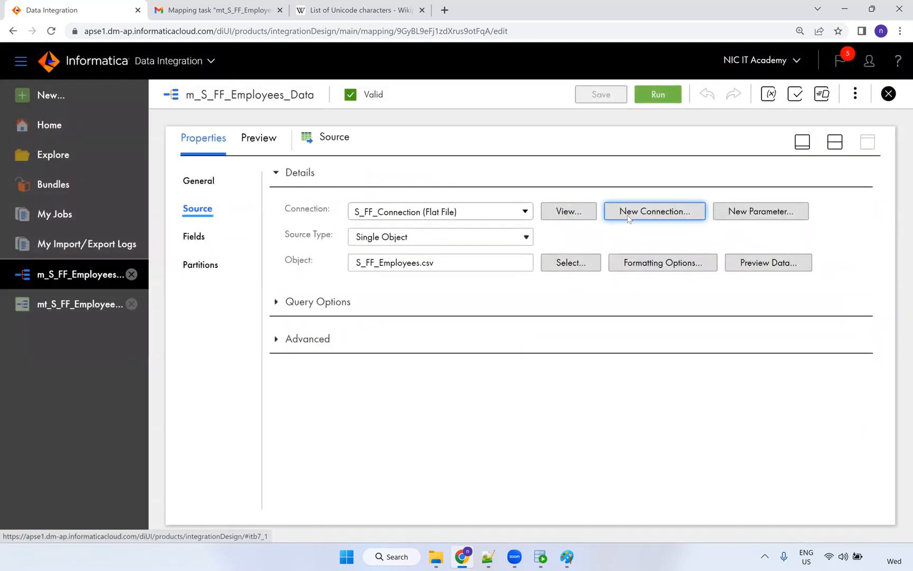
{"action": "left_click", "coordinate": [576, 212]}
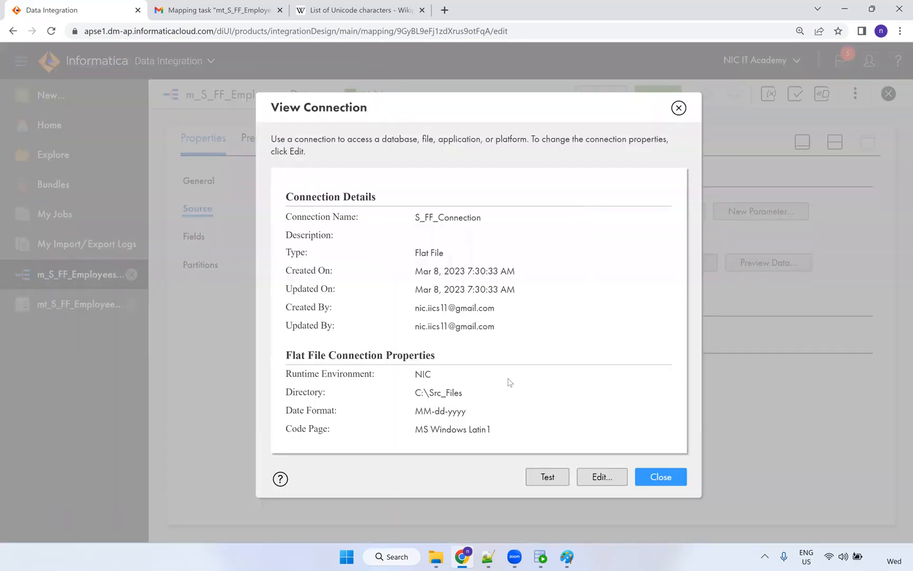
{"action": "left_click", "coordinate": [612, 485]}
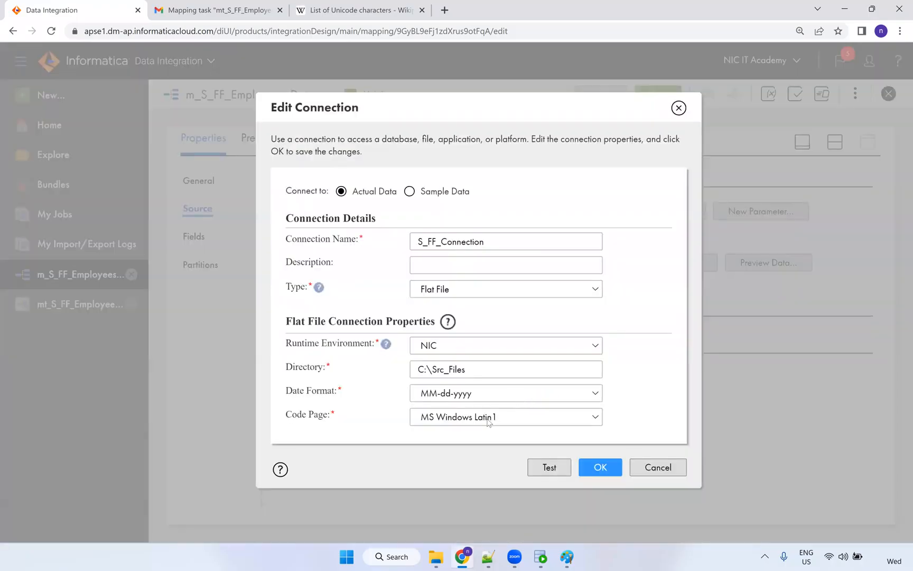
{"action": "left_click", "coordinate": [488, 421]}
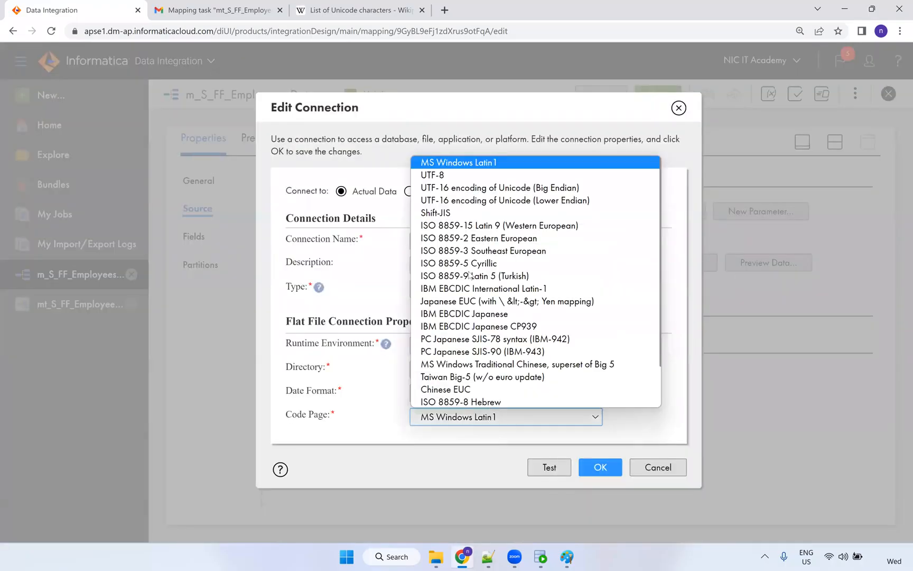
{"action": "left_click", "coordinate": [447, 176]}
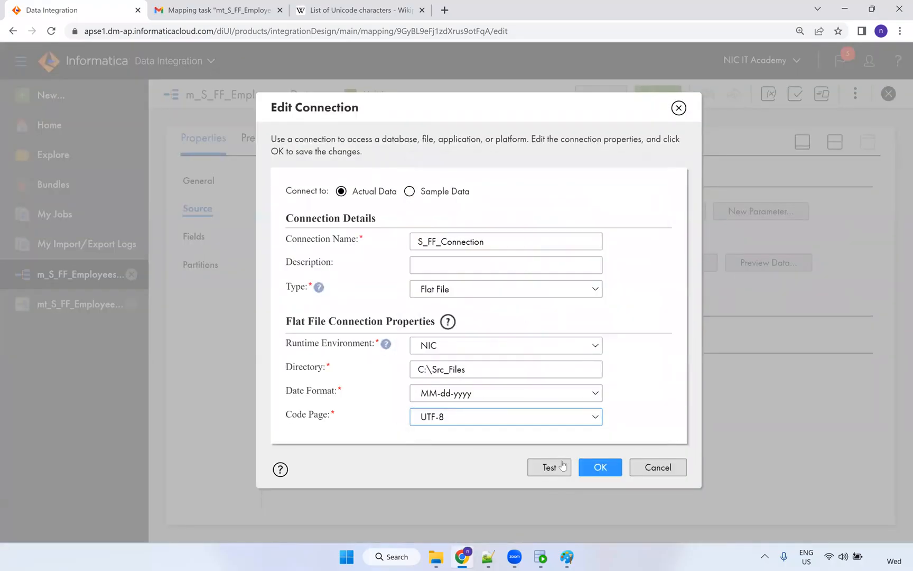
{"action": "left_click", "coordinate": [596, 469]}
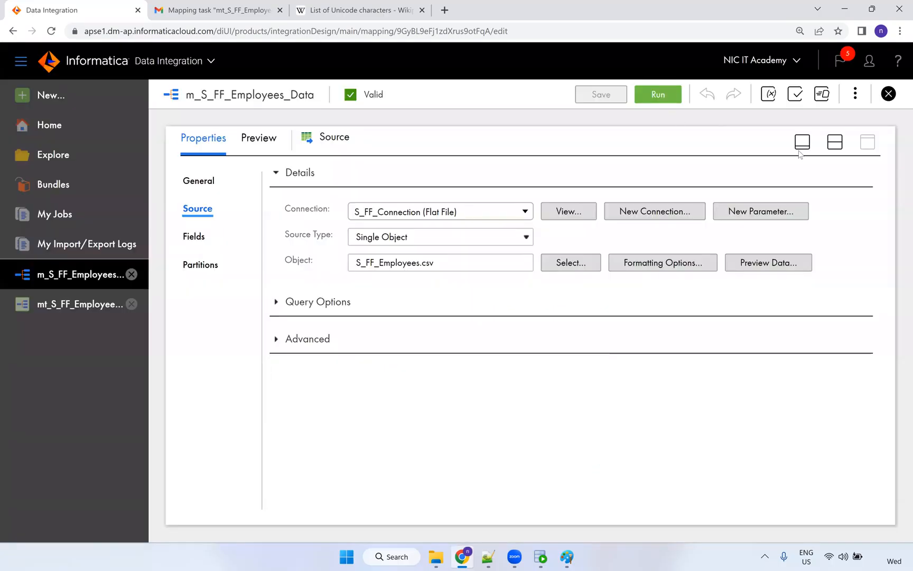
{"action": "left_click", "coordinate": [835, 144]}
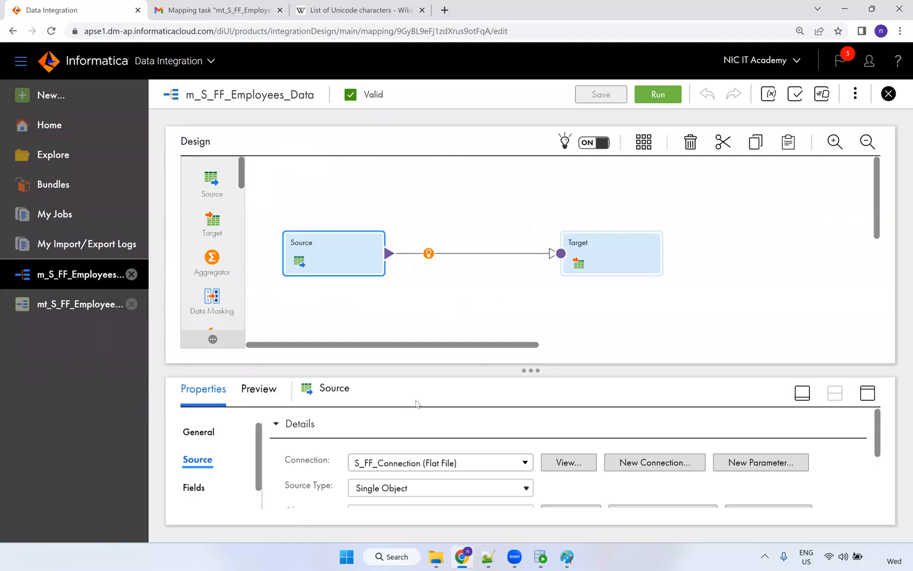
Select the Target transformation, open its Target Fields list, and pick FIRST_NAME.
{"action": "left_click", "coordinate": [639, 269]}
{"action": "left_click", "coordinate": [868, 393]}
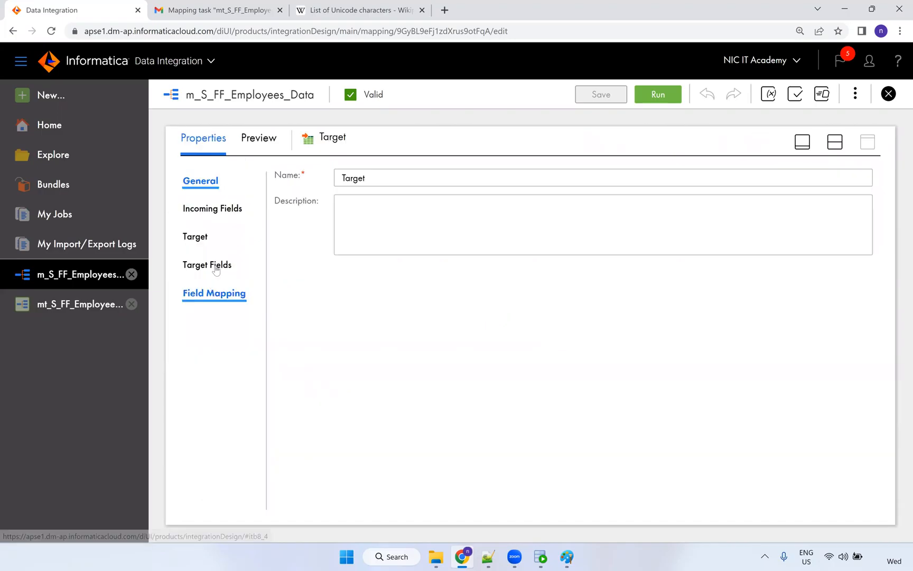
{"action": "left_click", "coordinate": [200, 241]}
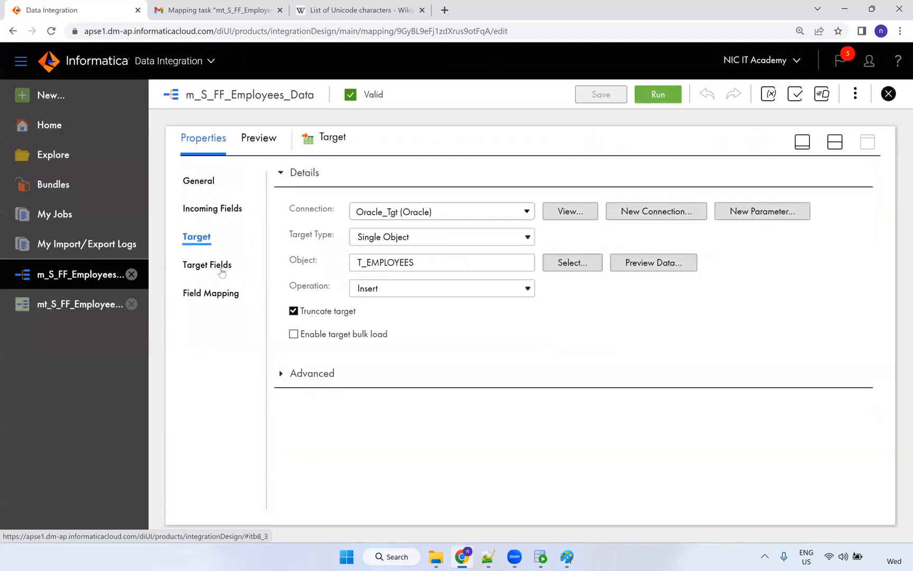
{"action": "left_click", "coordinate": [222, 273]}
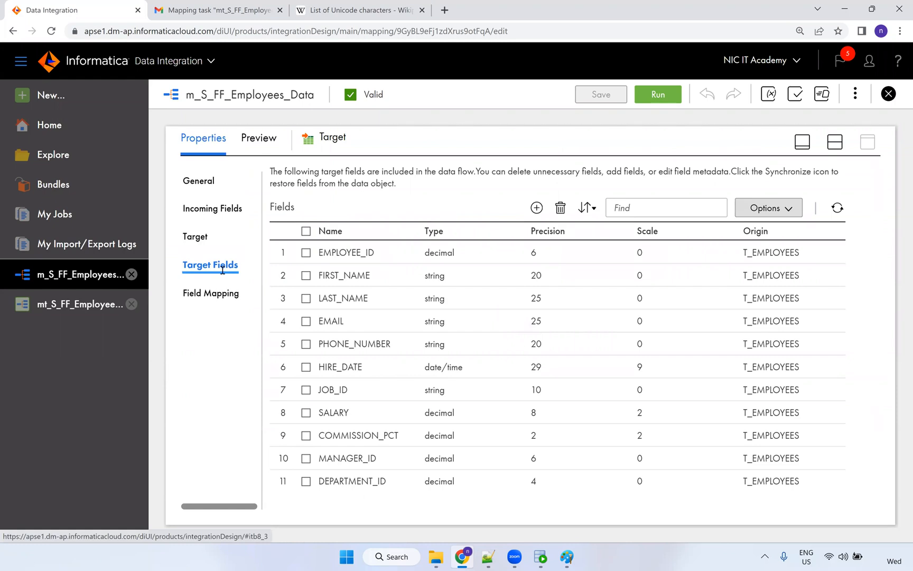
{"action": "left_click", "coordinate": [436, 277]}
{"action": "left_click", "coordinate": [438, 277]}
{"action": "left_click", "coordinate": [430, 276]}
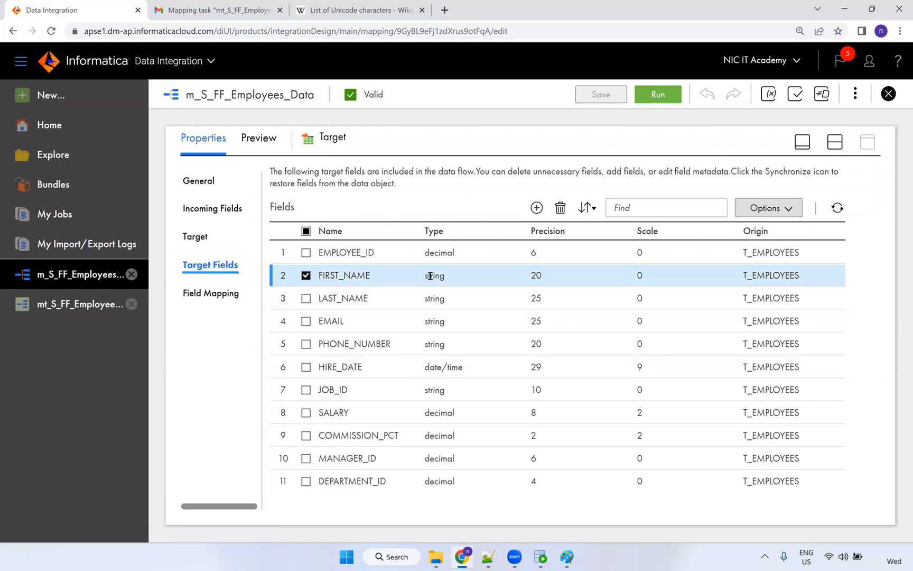
Via Edit Metadata, set target FIRST_NAME's native type to nvarchar (precision 20) and save the mapping.
{"action": "left_click", "coordinate": [788, 211]}
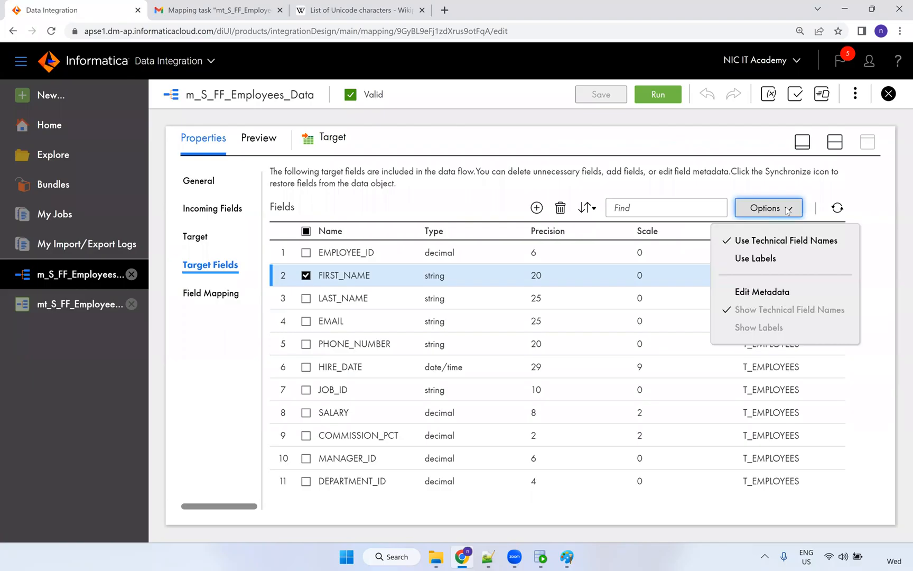
{"action": "left_click", "coordinate": [771, 292]}
{"action": "left_click", "coordinate": [448, 296]}
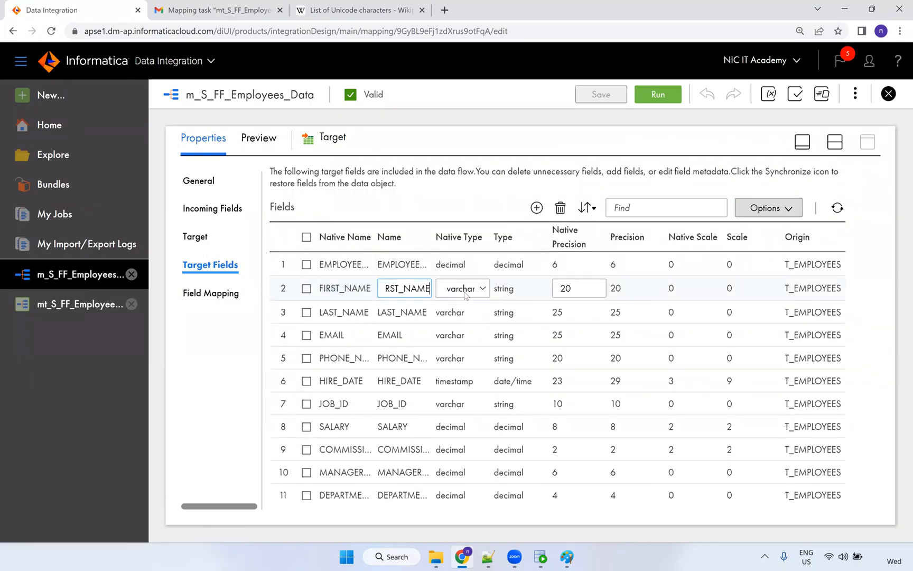
{"action": "left_click", "coordinate": [460, 288]}
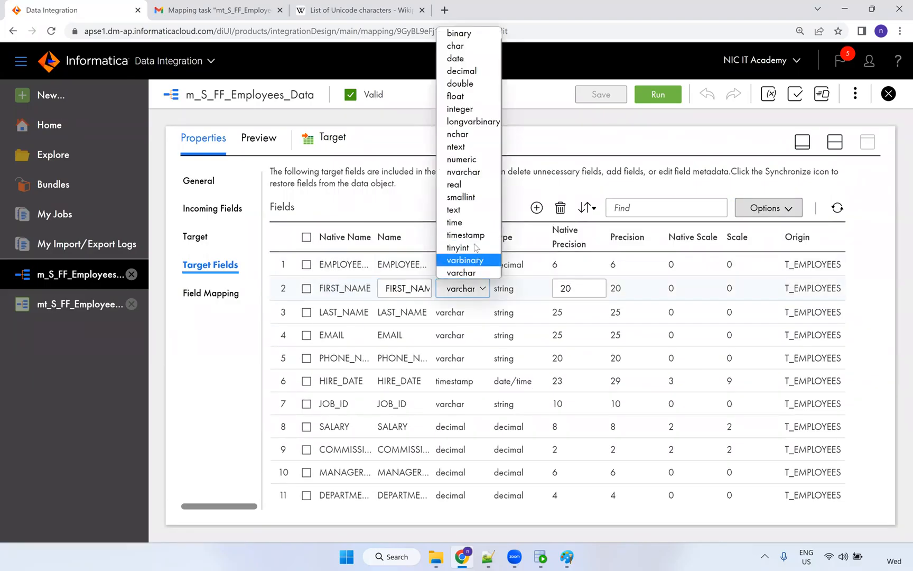
{"action": "left_click", "coordinate": [476, 174]}
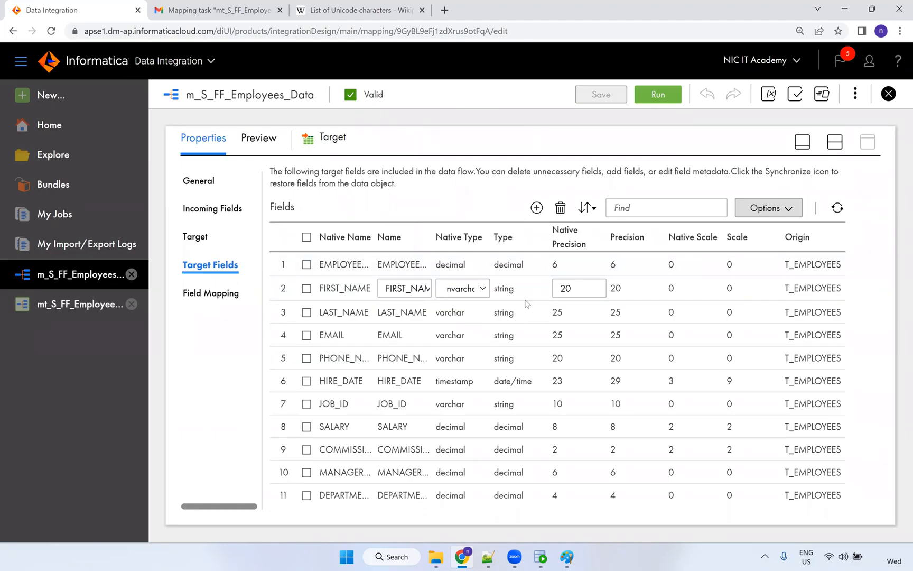
{"action": "key", "text": "Return"}
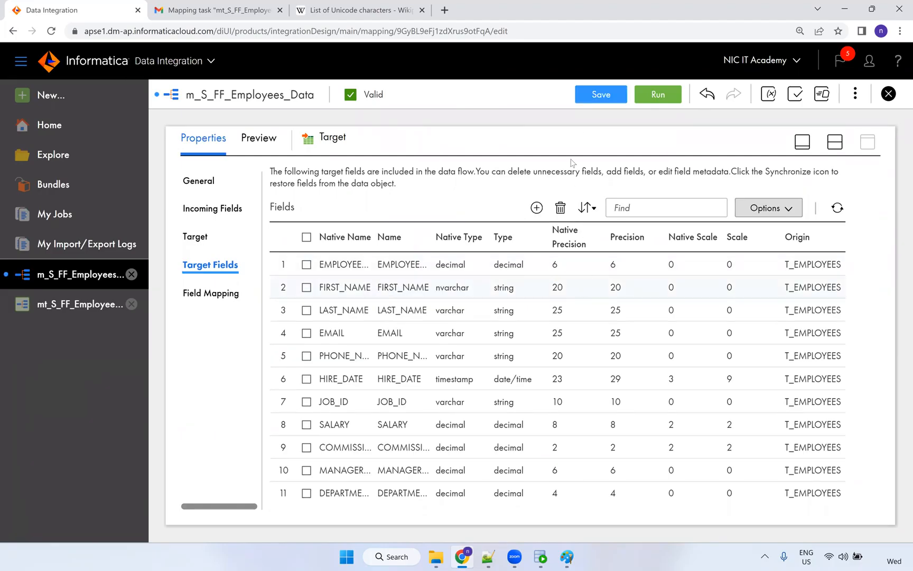
{"action": "left_click", "coordinate": [594, 97]}
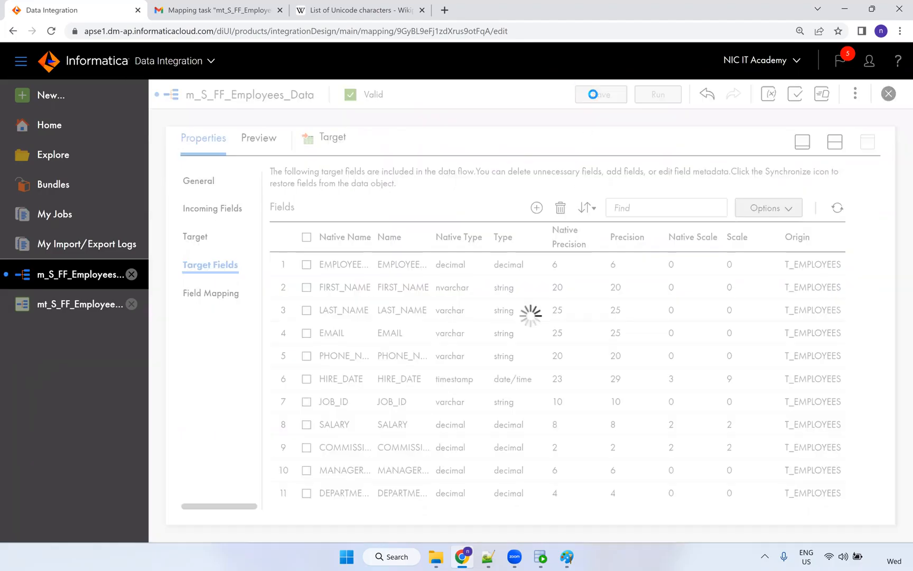
Open the employee mapping task, step through Edit > Next > Finish, and run it.
{"action": "left_click", "coordinate": [833, 144]}
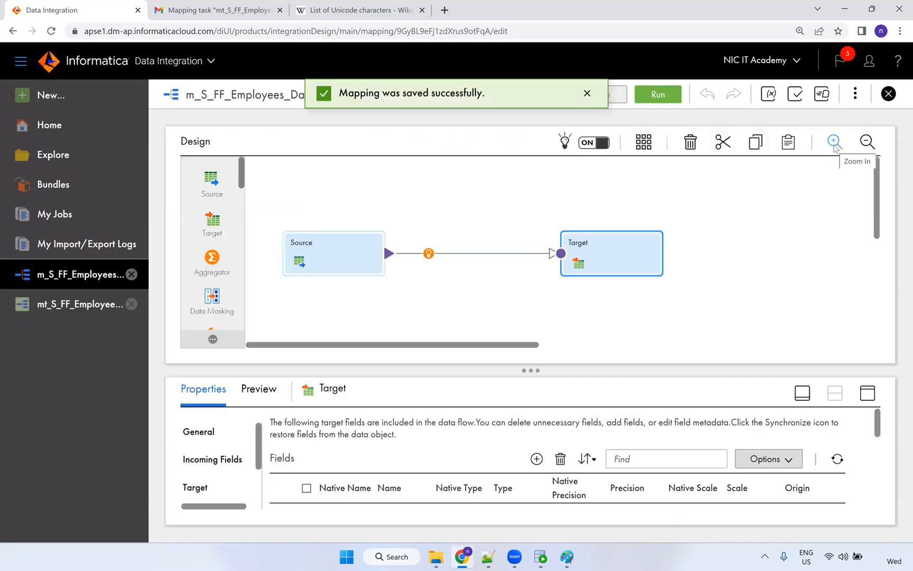
{"action": "left_click", "coordinate": [80, 309]}
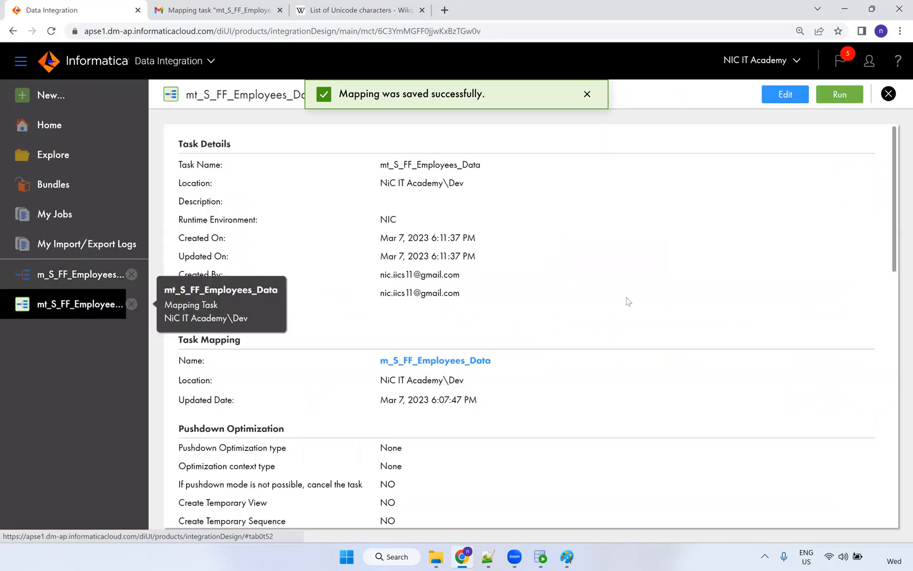
{"action": "left_click", "coordinate": [800, 98]}
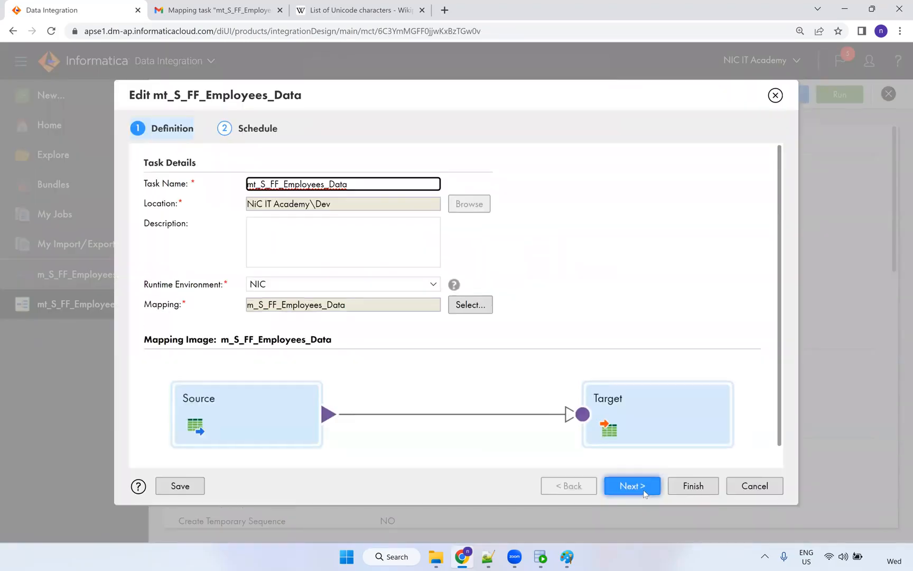
{"action": "left_click", "coordinate": [643, 488]}
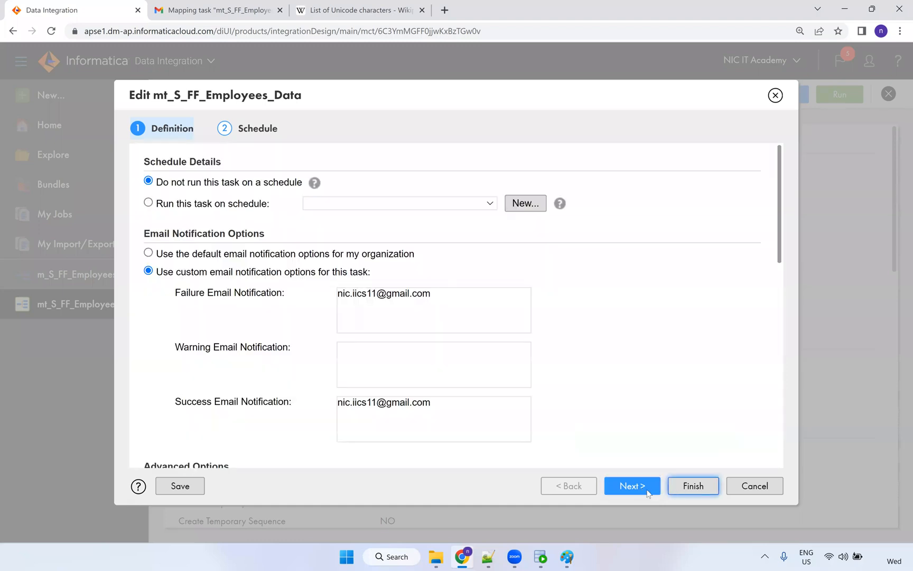
{"action": "left_click", "coordinate": [688, 489]}
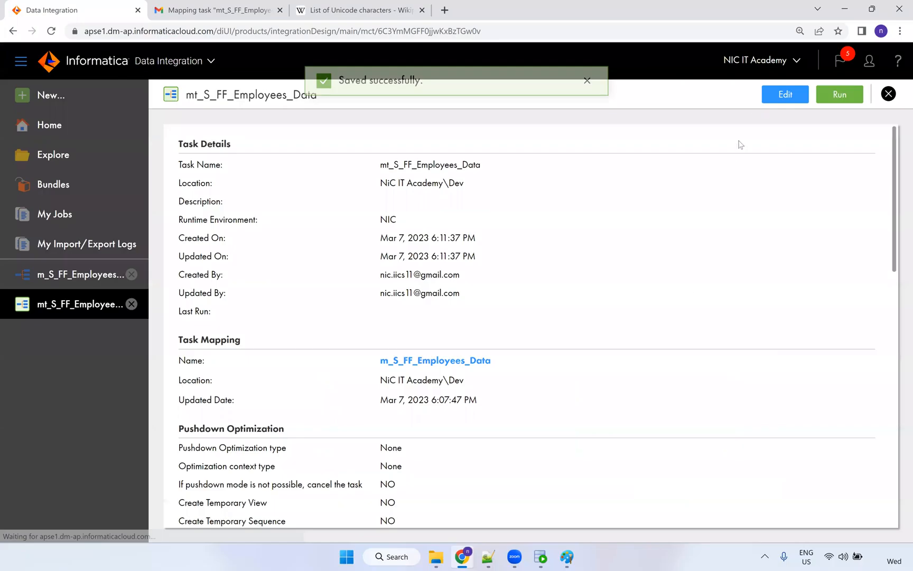
{"action": "left_click", "coordinate": [850, 96]}
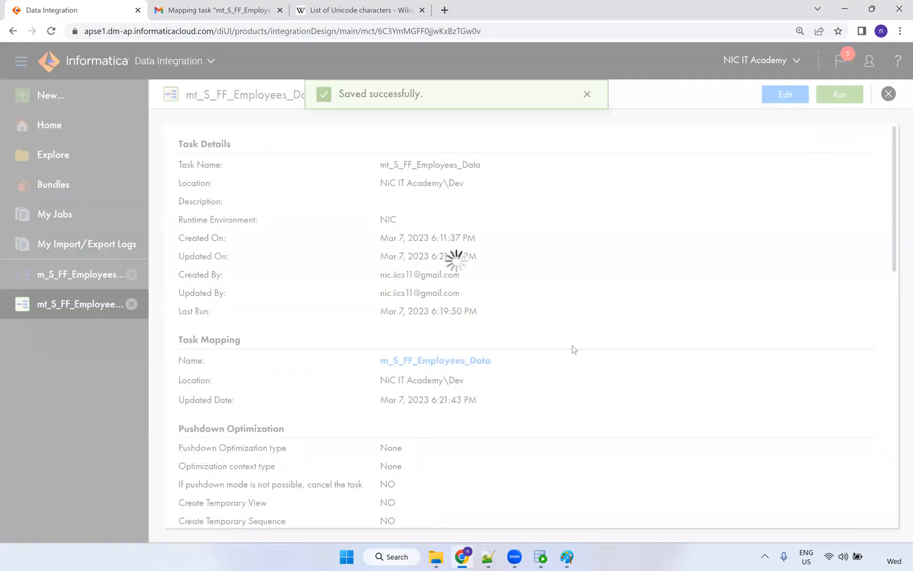
On My Jobs, refresh until the fourth run shows Success with 106 rows processed.
{"action": "left_click", "coordinate": [540, 93]}
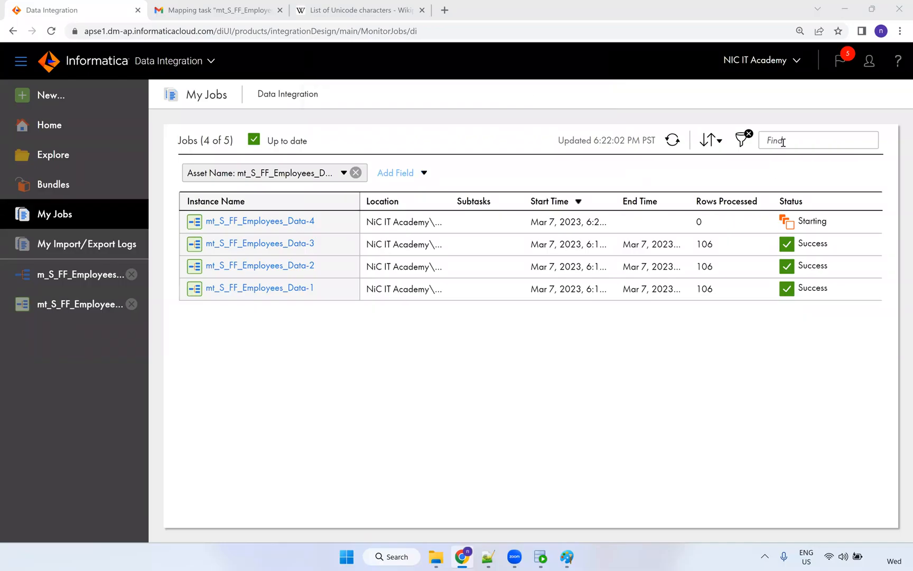
{"action": "left_click", "coordinate": [672, 140]}
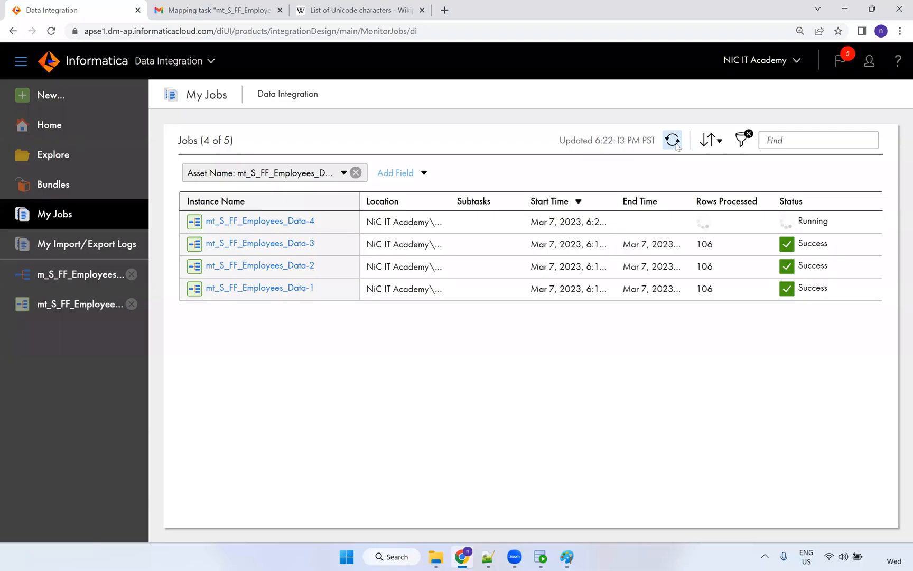
{"action": "left_click", "coordinate": [677, 146]}
{"action": "left_click", "coordinate": [677, 146]}
{"action": "left_click", "coordinate": [677, 146]}
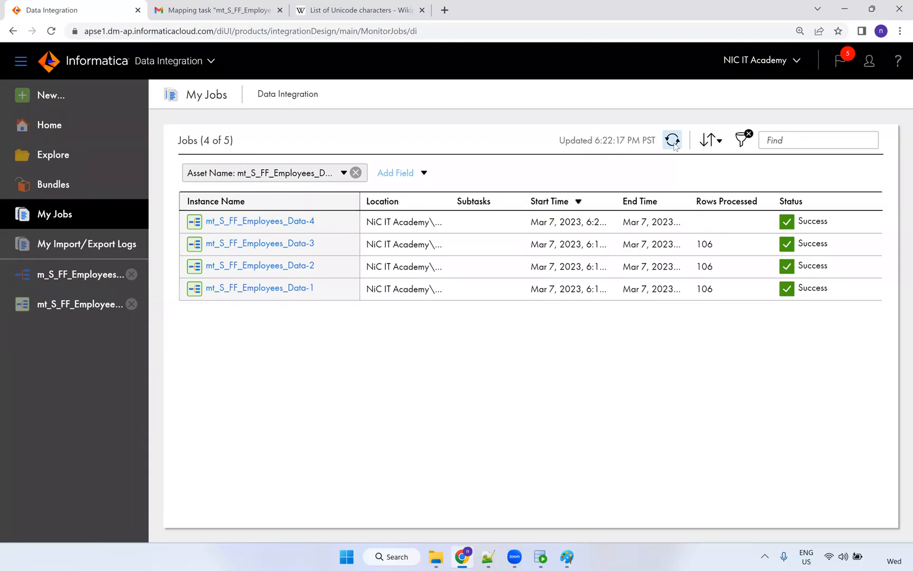
{"action": "left_click", "coordinate": [675, 147]}
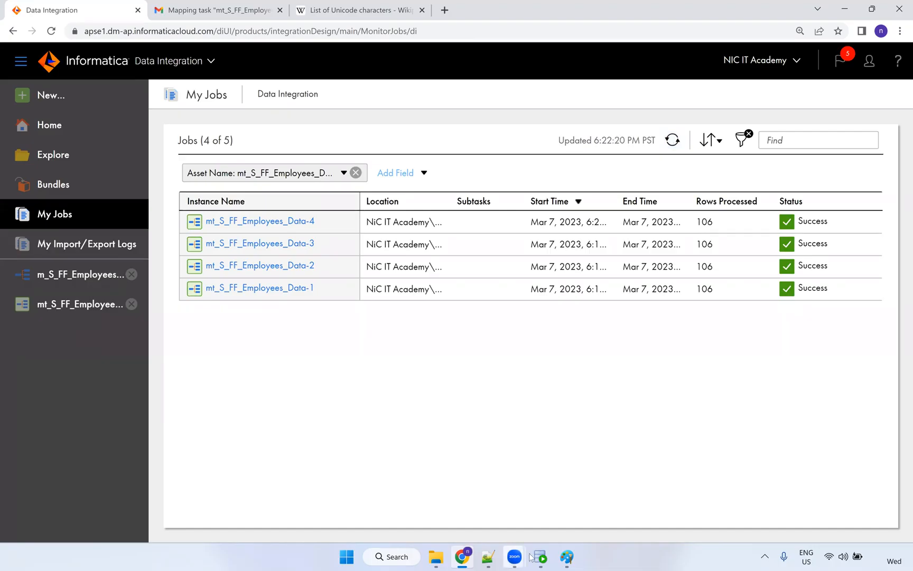
Rerun 'select * from t_employees' in SQL Developer to view the reloaded rows.
{"action": "left_click", "coordinate": [540, 557]}
{"action": "triple_click", "coordinate": [339, 108]}
{"action": "key", "text": "ctrl+Return"}
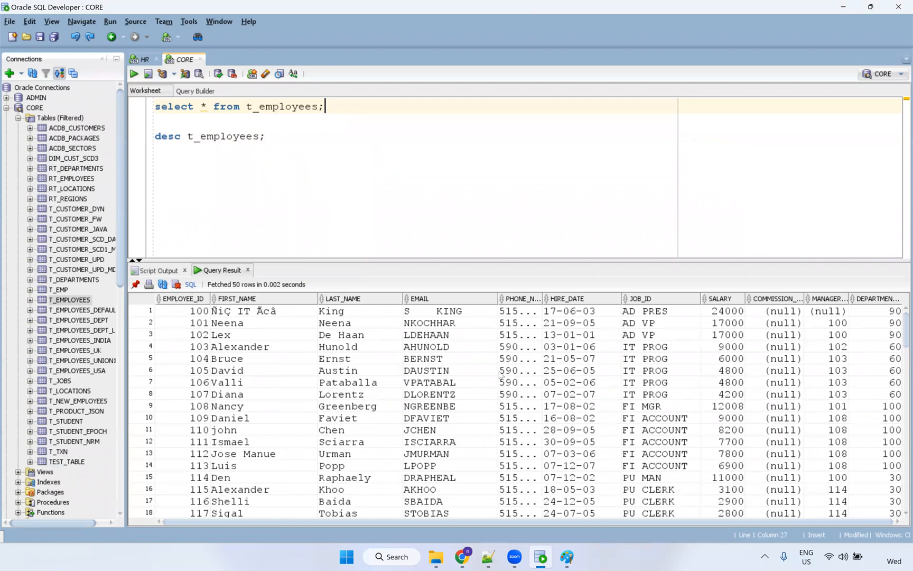
Select employee 100's FIRST_NAME cell and widen the column to read the accented name.
{"action": "left_click", "coordinate": [231, 315]}
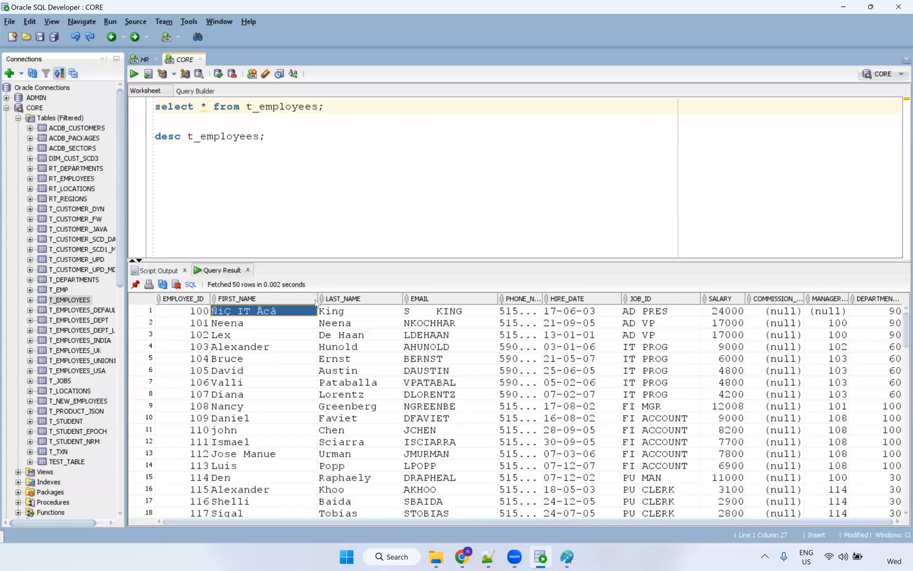
{"action": "left_click_drag", "start_coordinate": [315, 299], "coordinate": [336, 299]}
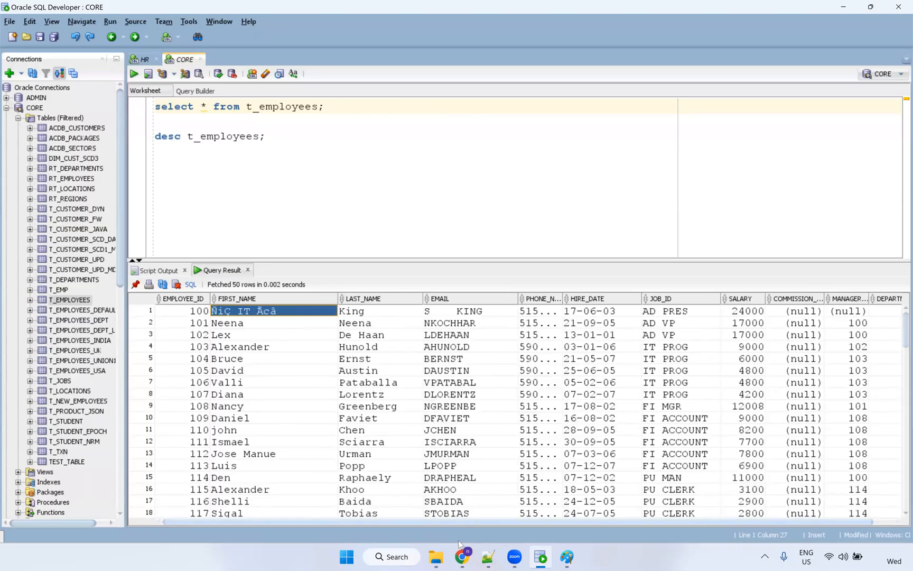
{"action": "left_click", "coordinate": [463, 559]}
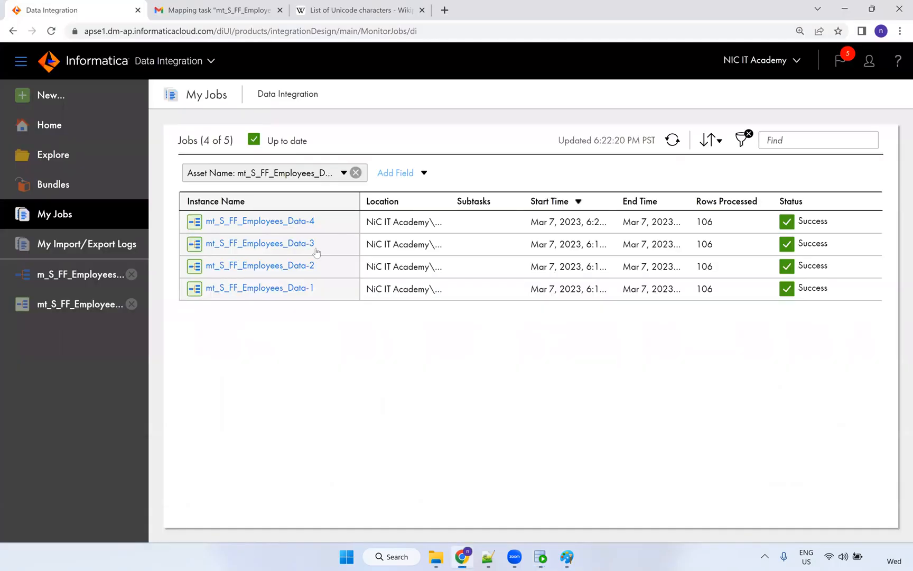
Open the employee mapping and check FIRST_NAME's source precision of 255 in the source fields.
{"action": "left_click", "coordinate": [69, 307]}
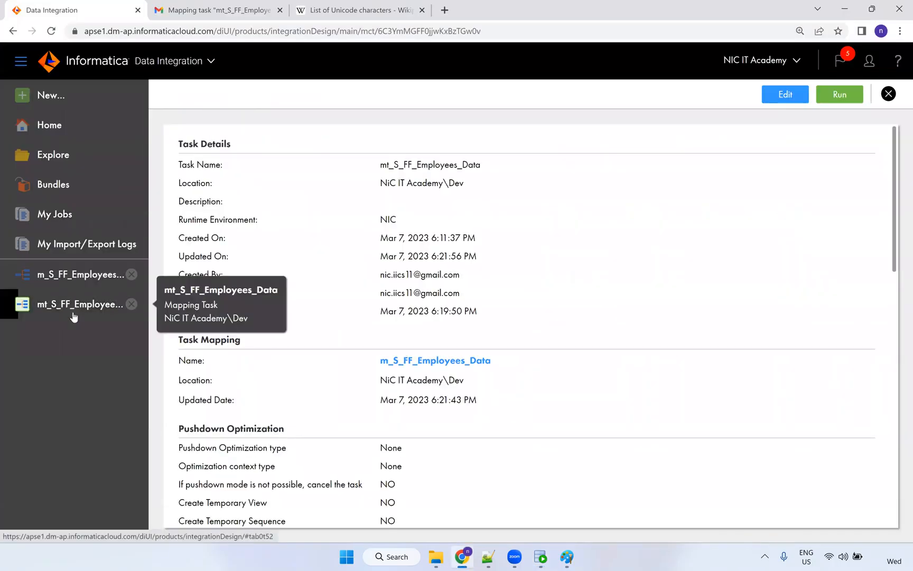
{"action": "left_click", "coordinate": [80, 274]}
{"action": "left_click", "coordinate": [867, 393]}
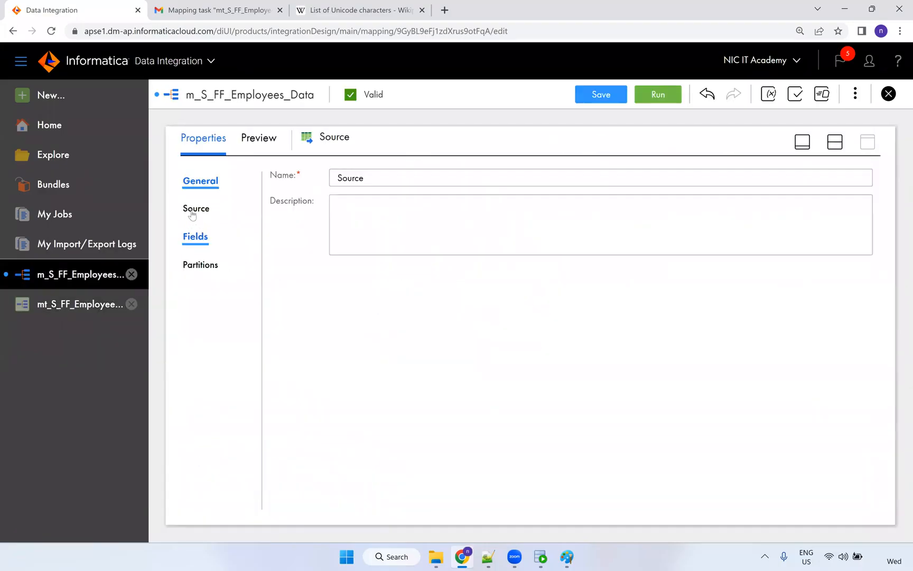
{"action": "left_click", "coordinate": [195, 236]}
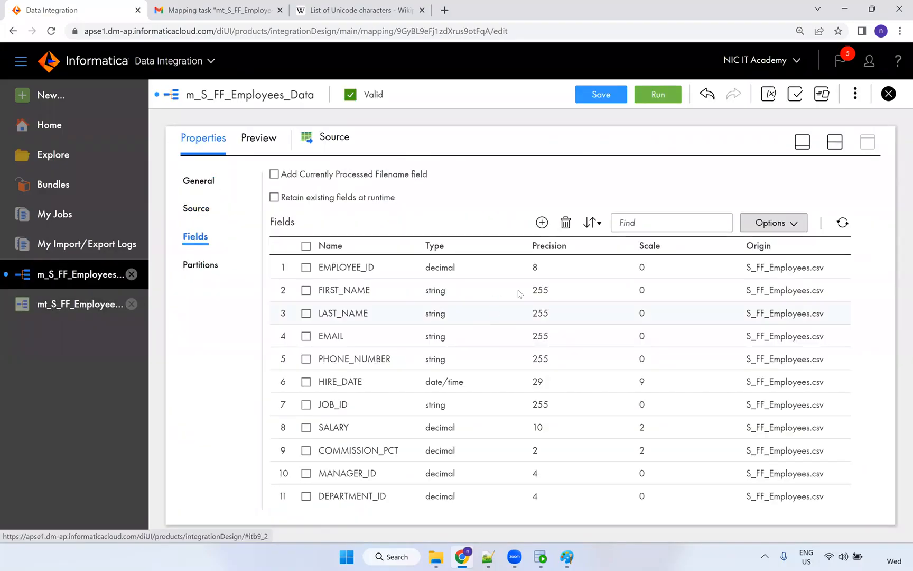
{"action": "left_click", "coordinate": [529, 293]}
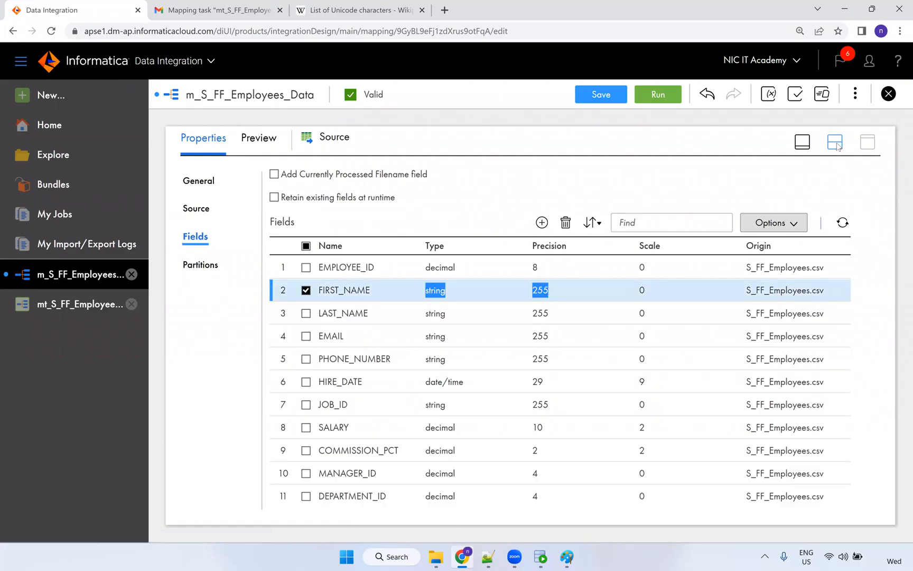
Select the T_EMPLOYEES target and find FIRST_NAME's target precision of 20.
{"action": "left_click", "coordinate": [835, 141]}
{"action": "left_click", "coordinate": [634, 267]}
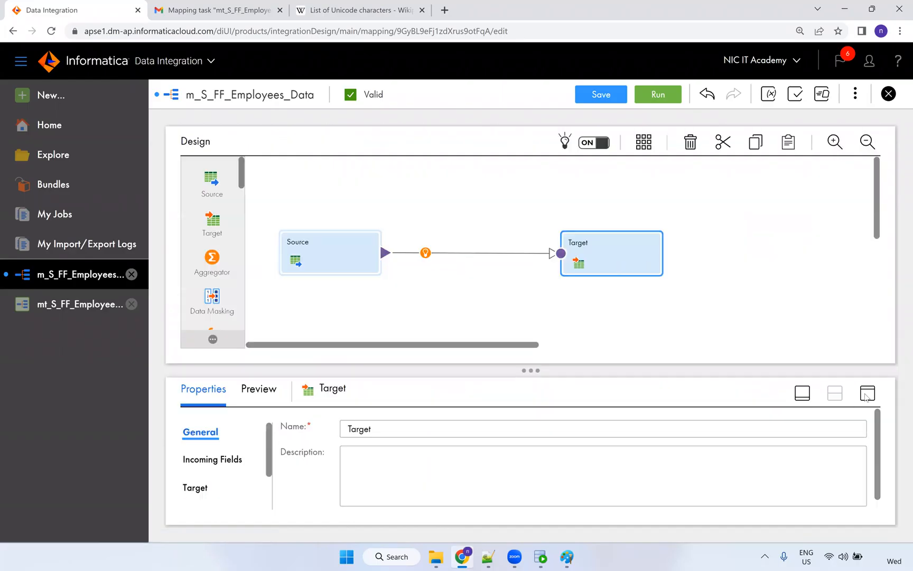
{"action": "left_click", "coordinate": [867, 393]}
{"action": "left_click", "coordinate": [193, 239]}
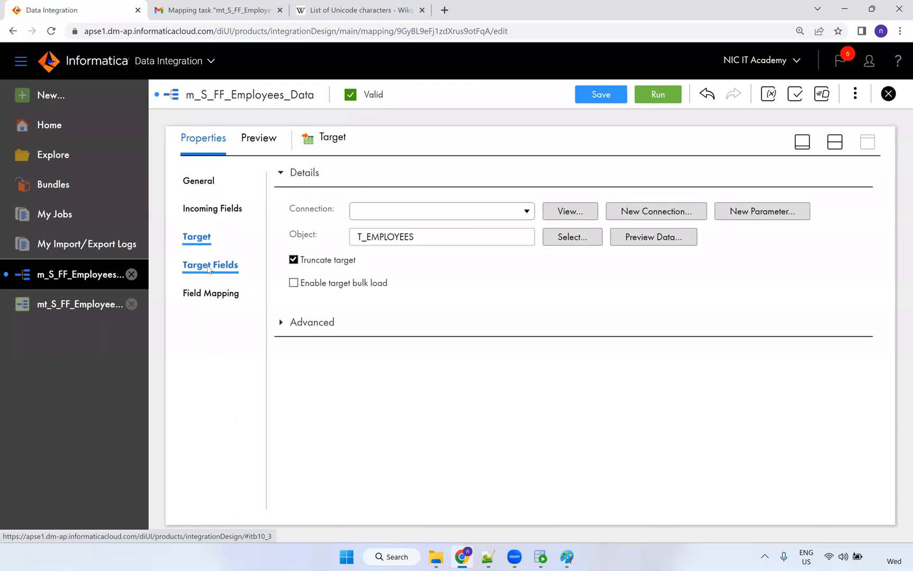
{"action": "left_click", "coordinate": [207, 266]}
{"action": "left_click", "coordinate": [536, 275]}
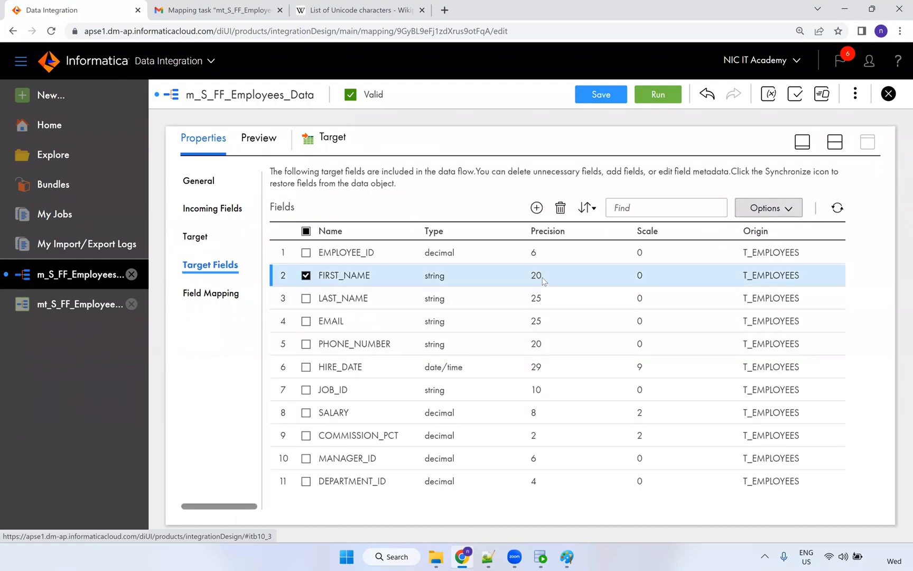
{"action": "left_click", "coordinate": [535, 275]}
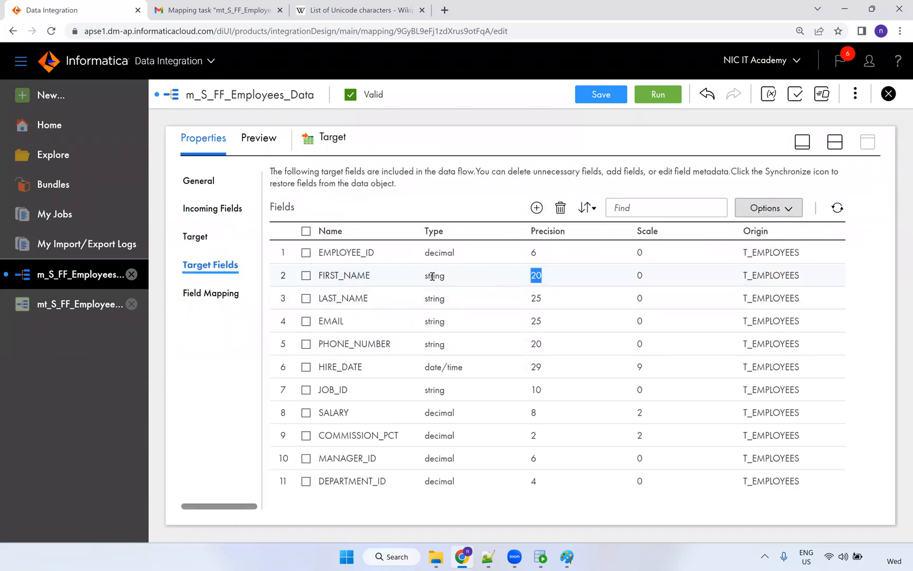
{"action": "left_click", "coordinate": [542, 559]}
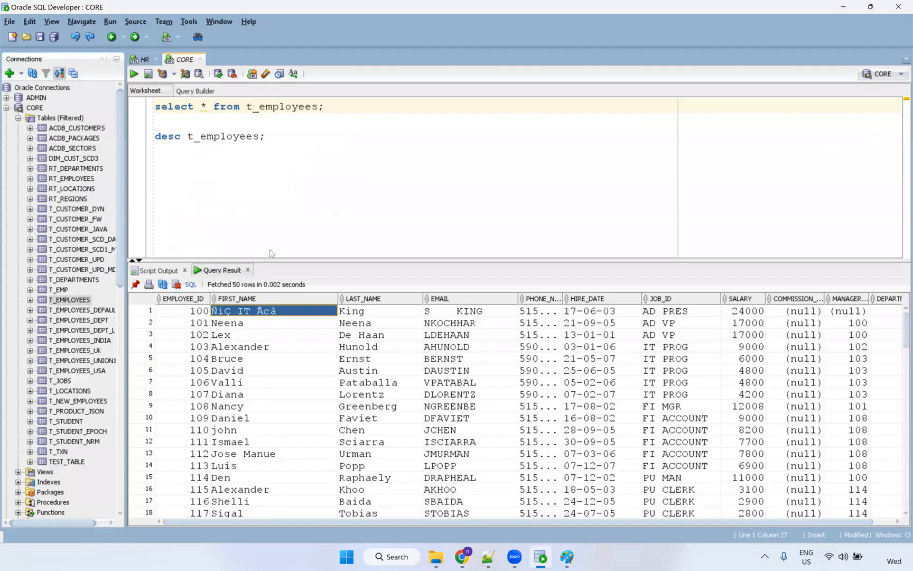
Paste the accented sample first name on a new worksheet line, followed by the note --> 20.
{"action": "left_click", "coordinate": [285, 137]}
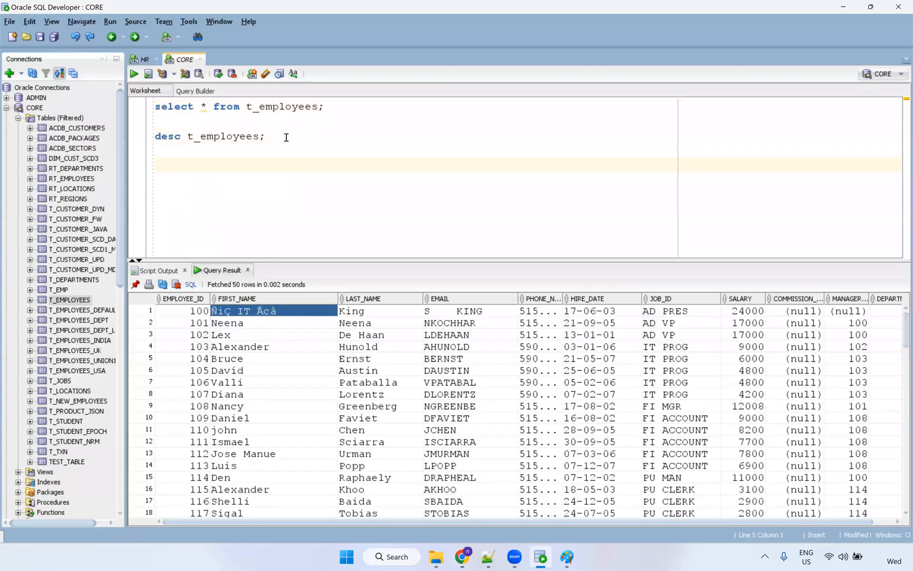
{"action": "type", "text": "Ñiç_IT_Ãcâ"}
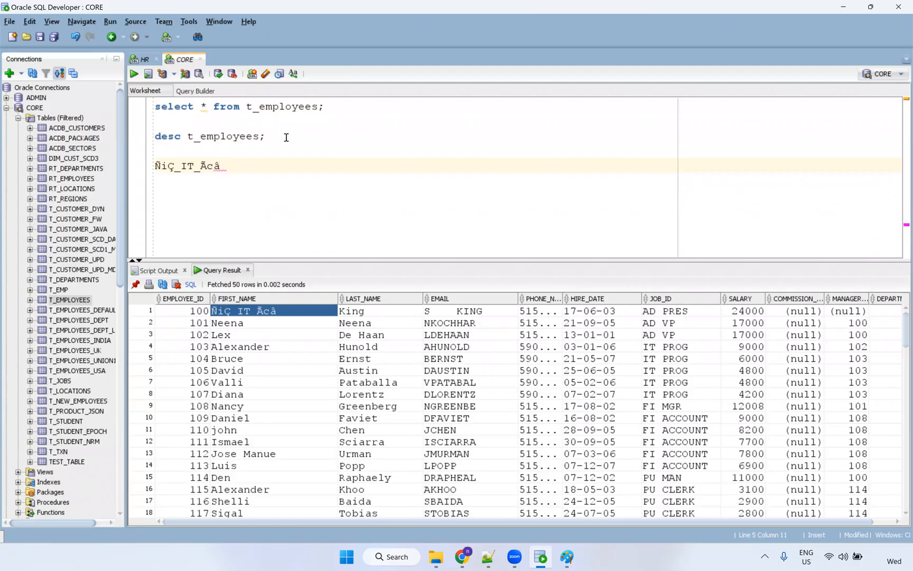
{"action": "key", "text": "shift+Left"}
{"action": "key", "text": "shift+Left"}
{"action": "key", "text": "shift+Left"}
{"action": "key", "text": "shift+Left"}
{"action": "key", "text": "shift+Left"}
{"action": "key", "text": "shift+Left"}
{"action": "key", "text": "shift+Left"}
{"action": "key", "text": "shift+Left"}
{"action": "key", "text": "shift+Left"}
{"action": "key", "text": "shift+Left"}
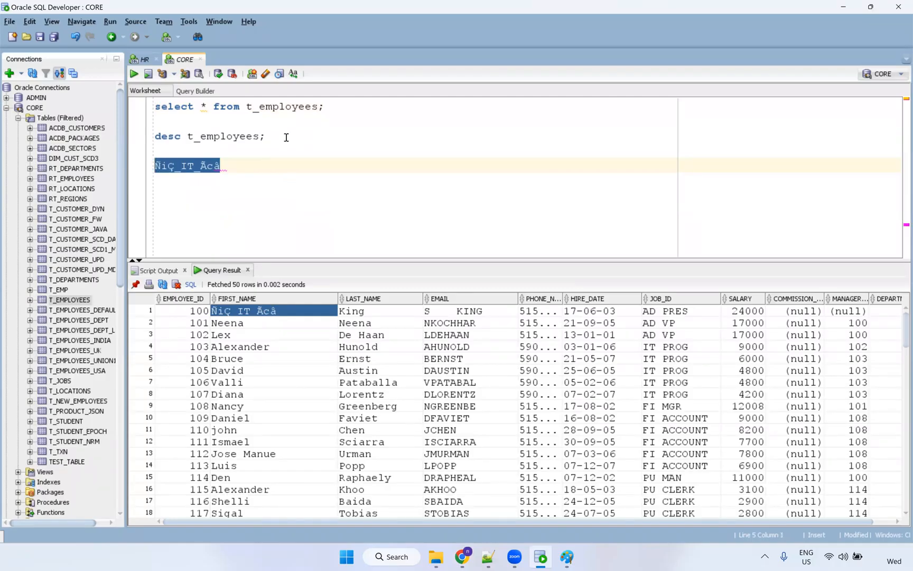
{"action": "left_click", "coordinate": [234, 165]}
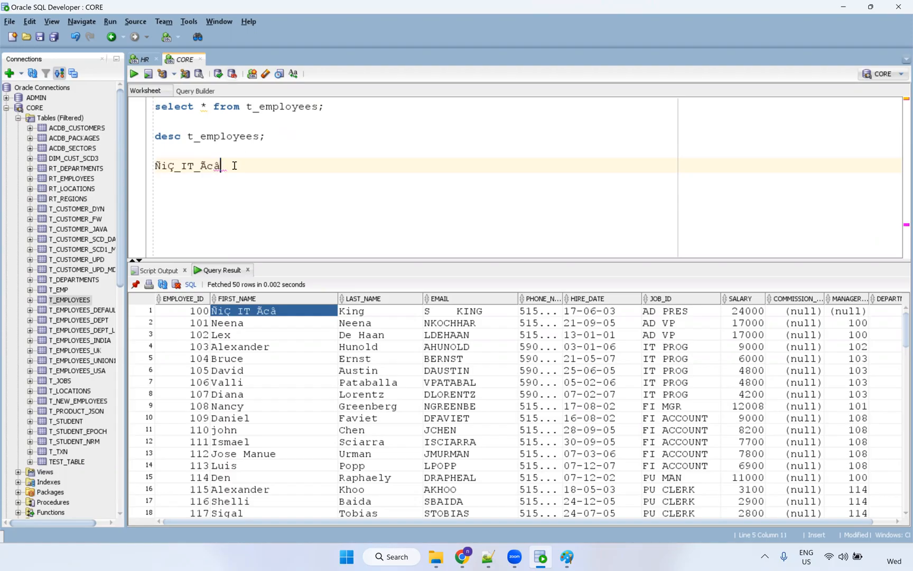
{"action": "type", "text": "--> 20"}
{"action": "key", "text": "shift+Left"}
{"action": "key", "text": "shift+Left"}
{"action": "key", "text": "shift+Left"}
{"action": "key", "text": "shift+Left"}
{"action": "key", "text": "shift+Left"}
{"action": "key", "text": "shift+Left"}
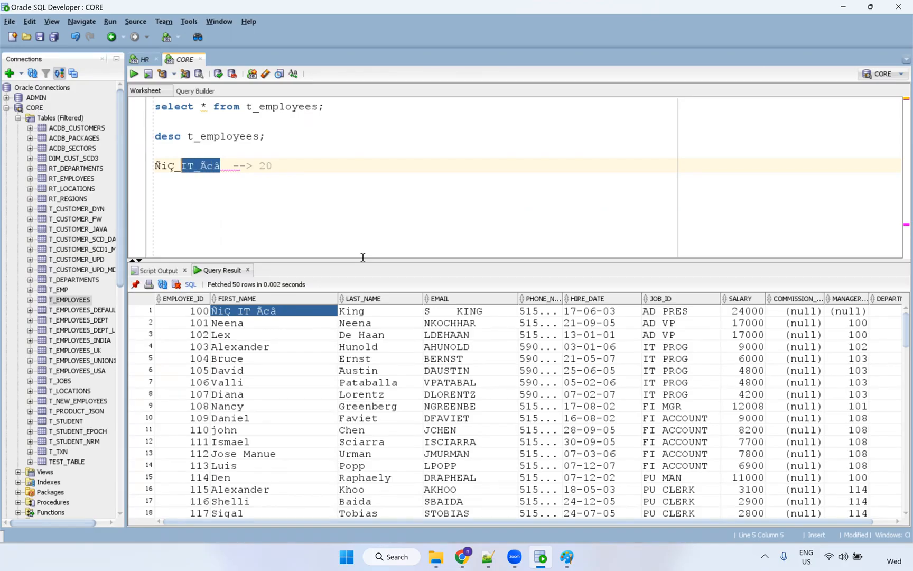
{"action": "key", "text": "shift+Left"}
{"action": "key", "text": "shift+Left"}
{"action": "key", "text": "shift+Left"}
{"action": "key", "text": "shift+Left"}
{"action": "key", "text": "shift+Left"}
{"action": "left_click", "coordinate": [462, 556]}
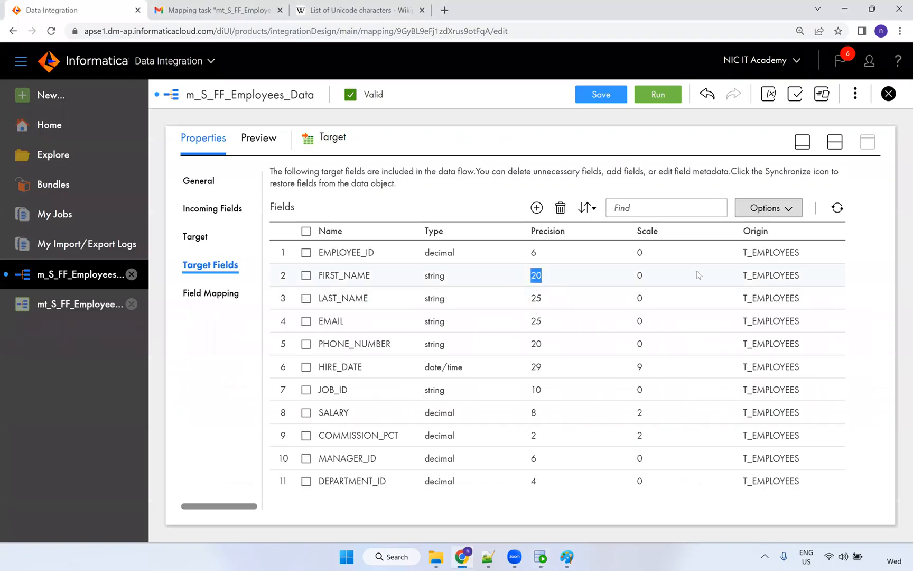
Change FIRST_NAME's target native precision to 100 through Edit Metadata, then save the mapping.
{"action": "left_click", "coordinate": [790, 212]}
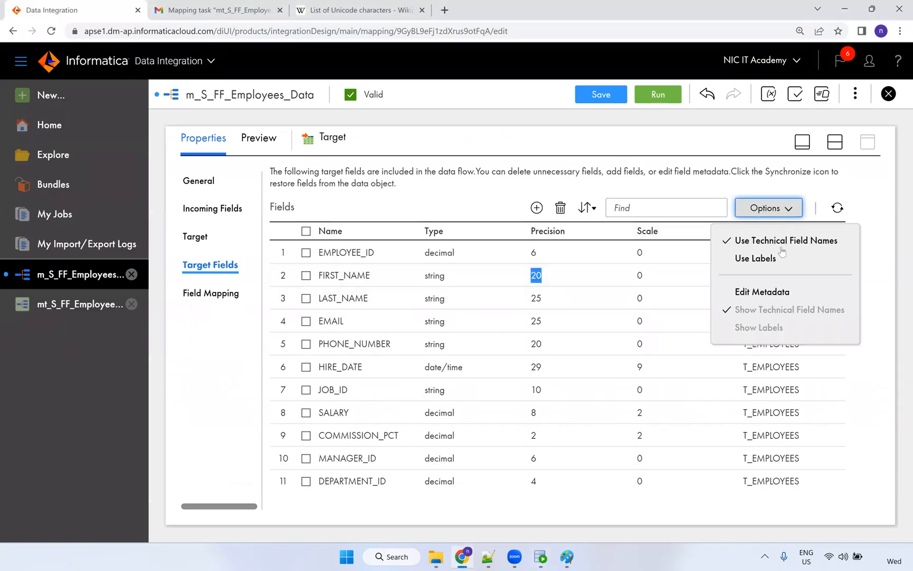
{"action": "left_click", "coordinate": [777, 290]}
{"action": "left_click", "coordinate": [575, 291]}
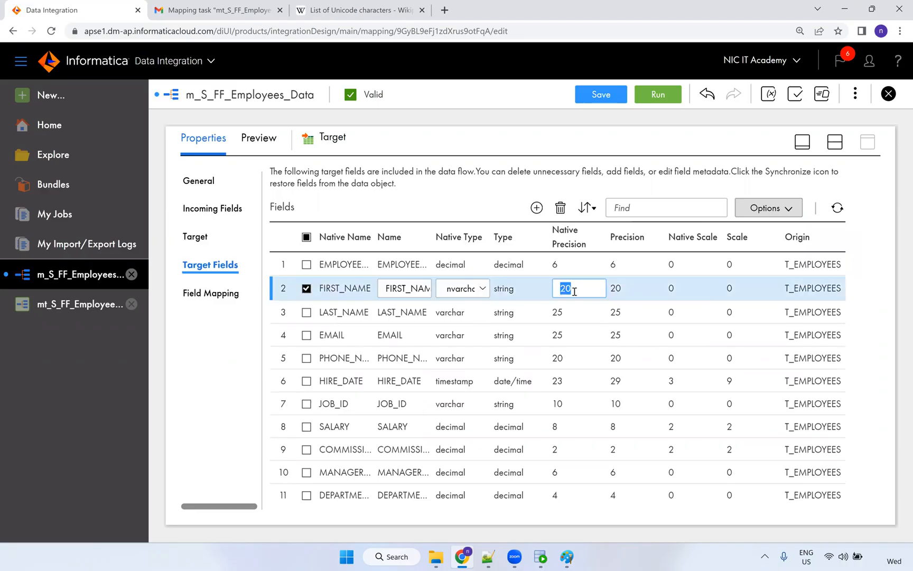
{"action": "type", "text": "100"}
{"action": "left_click", "coordinate": [574, 142]}
{"action": "left_click", "coordinate": [600, 95]}
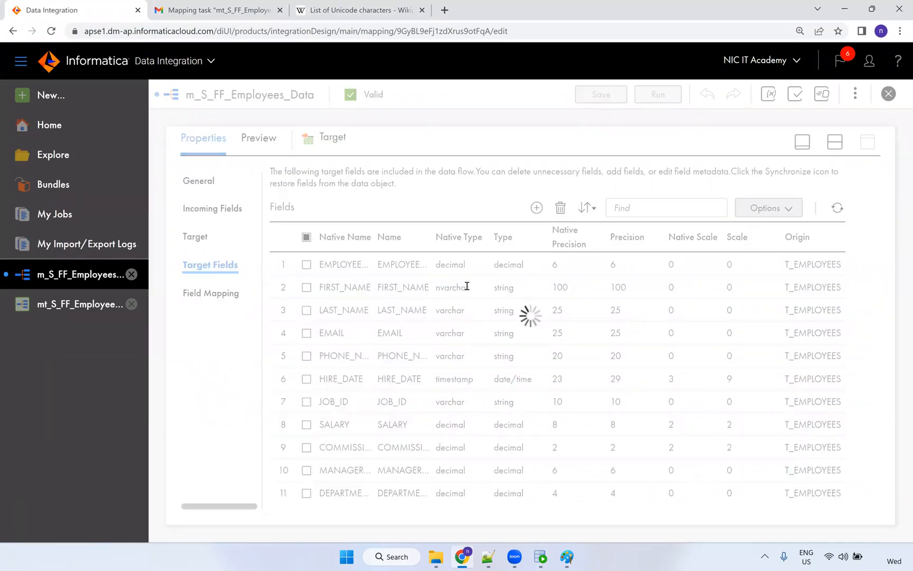
Run the mt_S_FF_Employees_Data mapping task and dismiss the failure error.
{"action": "left_click", "coordinate": [88, 303]}
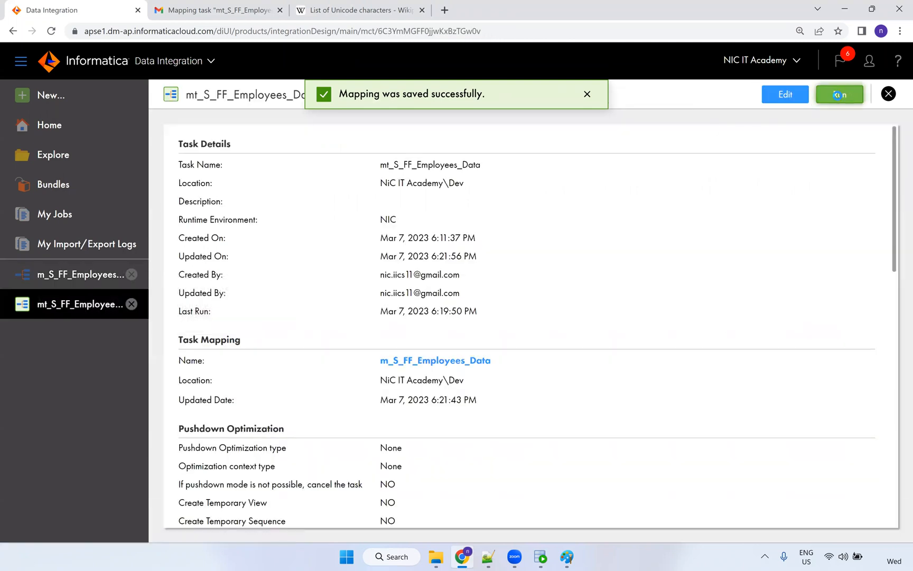
{"action": "left_click", "coordinate": [834, 95]}
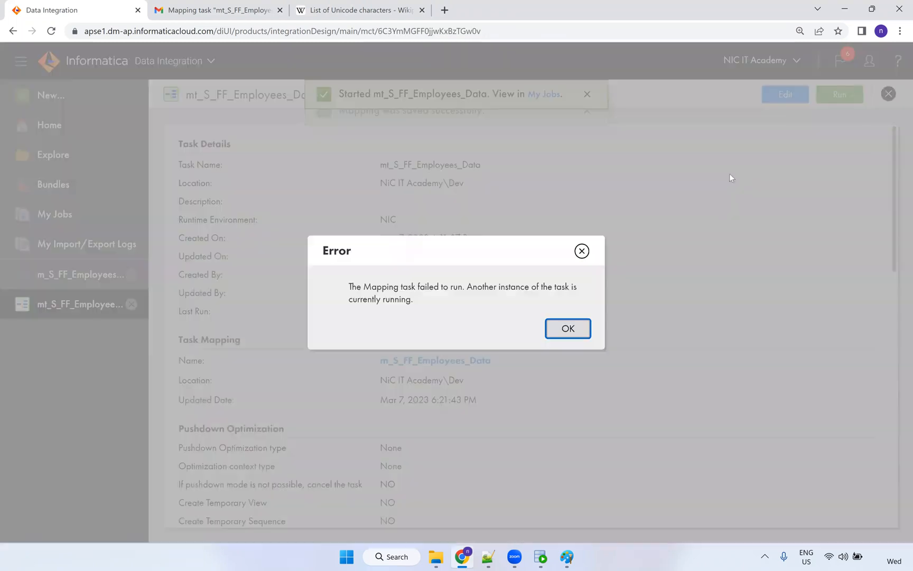
{"action": "left_click", "coordinate": [582, 251]}
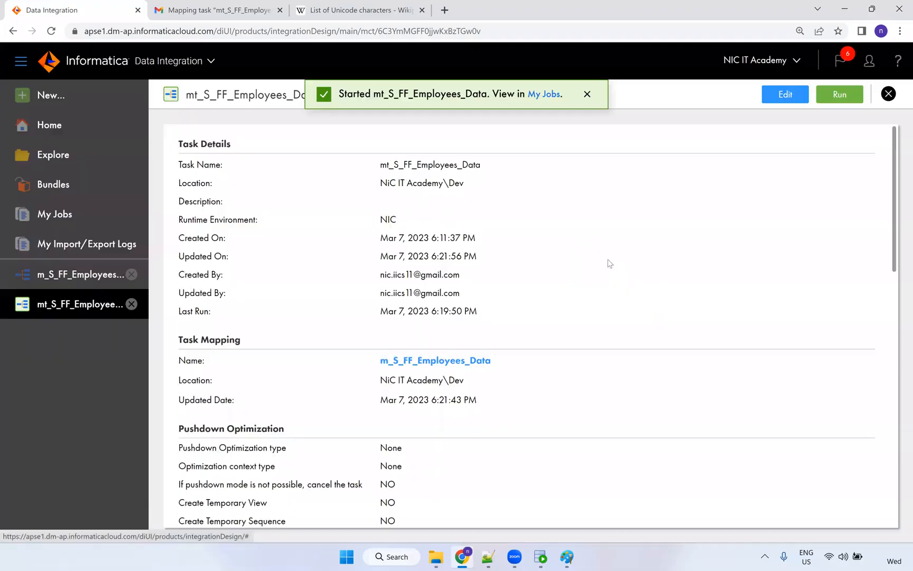
Re-save the task settings, run it again, and open My Jobs to see both failed runs.
{"action": "left_click", "coordinate": [784, 94]}
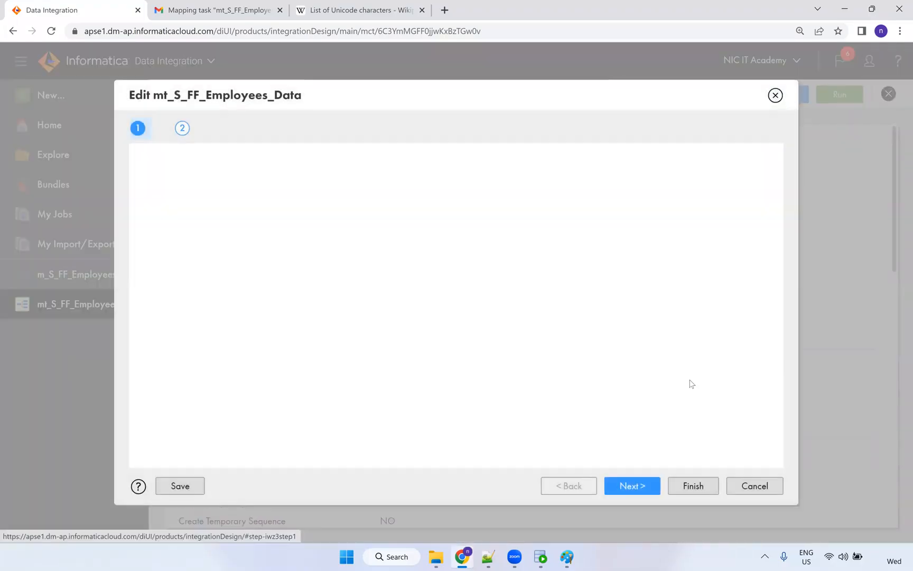
{"action": "left_click", "coordinate": [670, 492]}
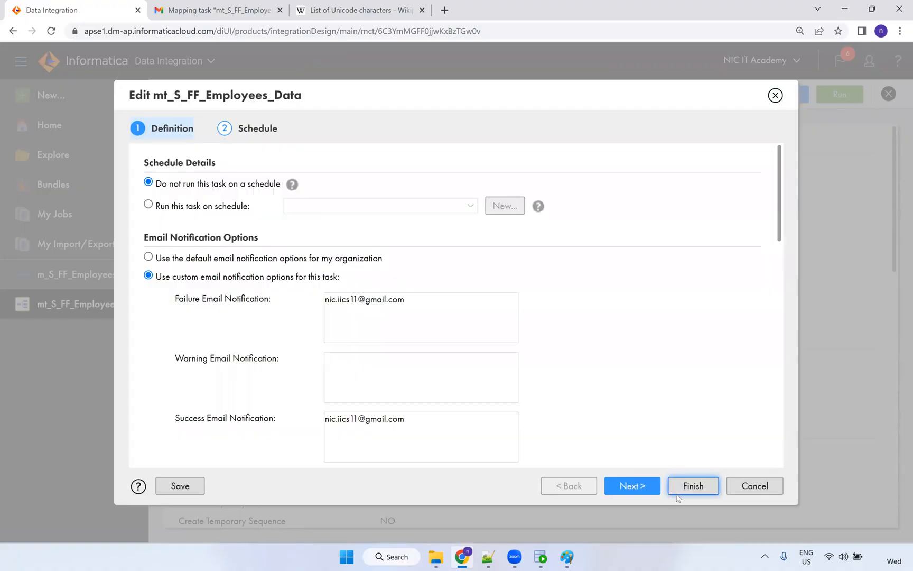
{"action": "left_click", "coordinate": [687, 493]}
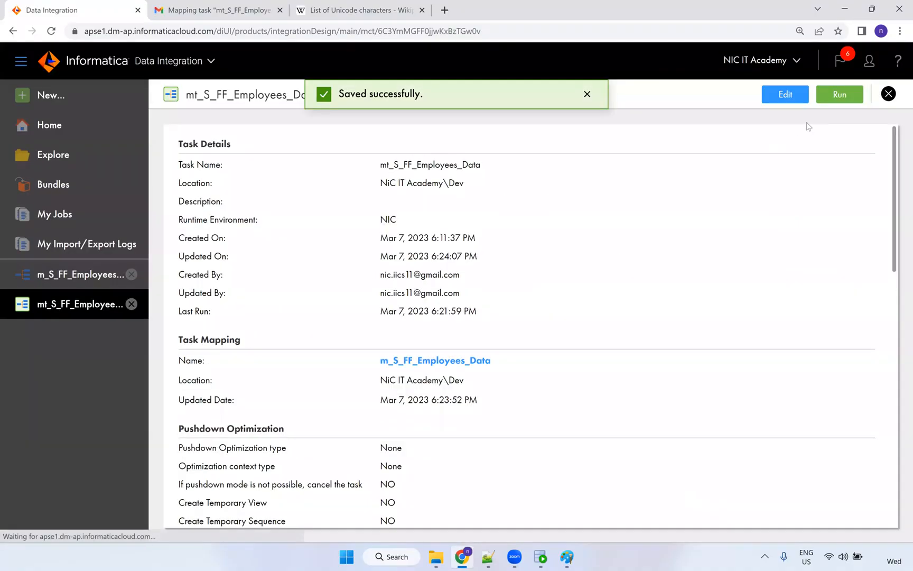
{"action": "left_click", "coordinate": [829, 97]}
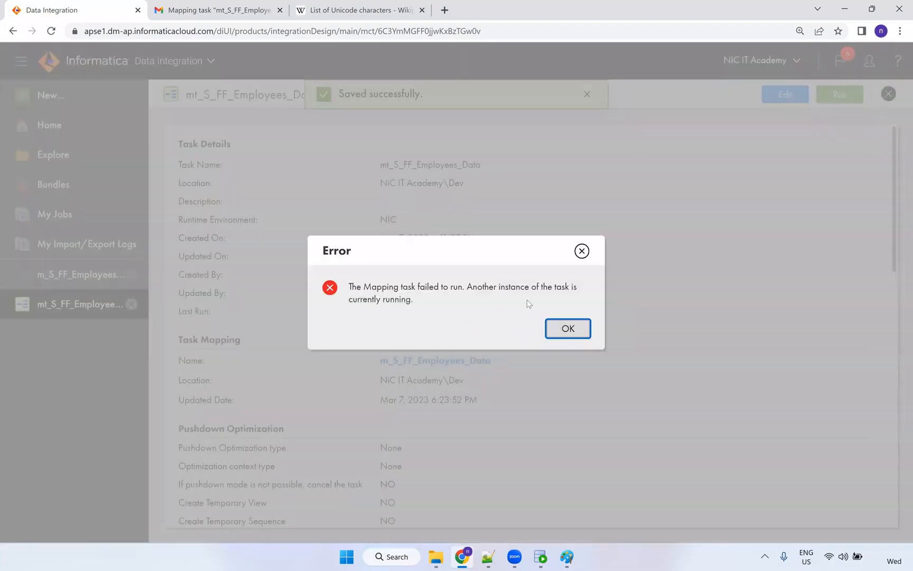
{"action": "left_click", "coordinate": [581, 251]}
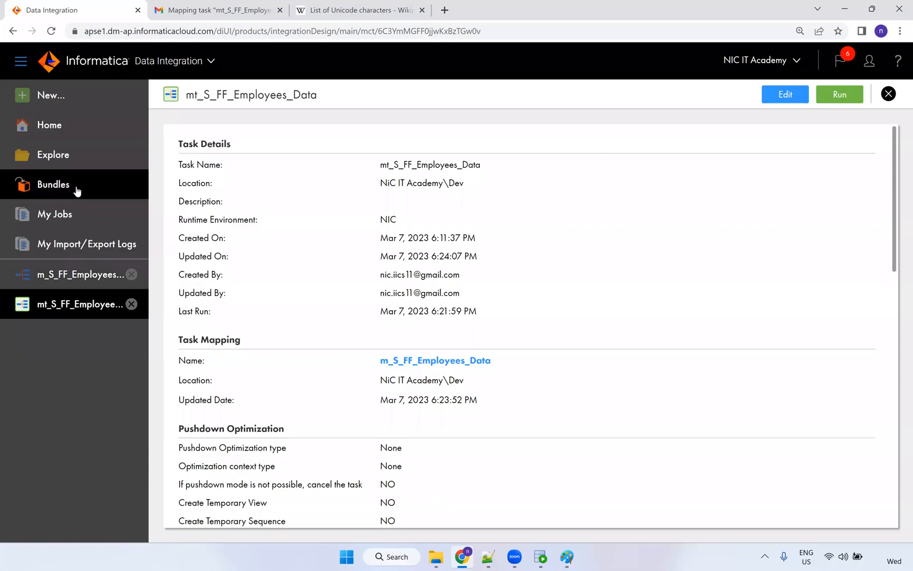
{"action": "left_click", "coordinate": [62, 214]}
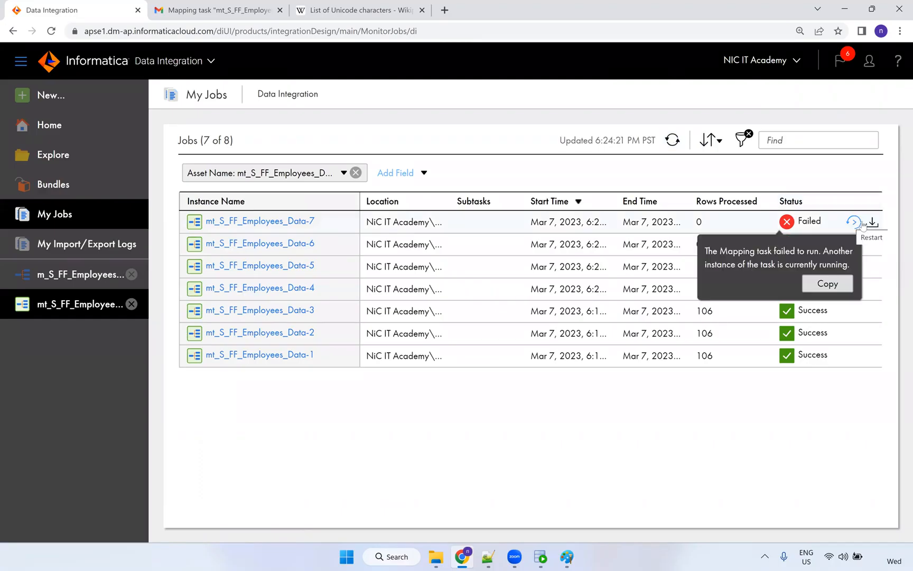
Restart the failed Data-7 job and refresh until run Data-8 succeeds with 106 rows.
{"action": "left_click", "coordinate": [853, 223]}
{"action": "left_click", "coordinate": [503, 331]}
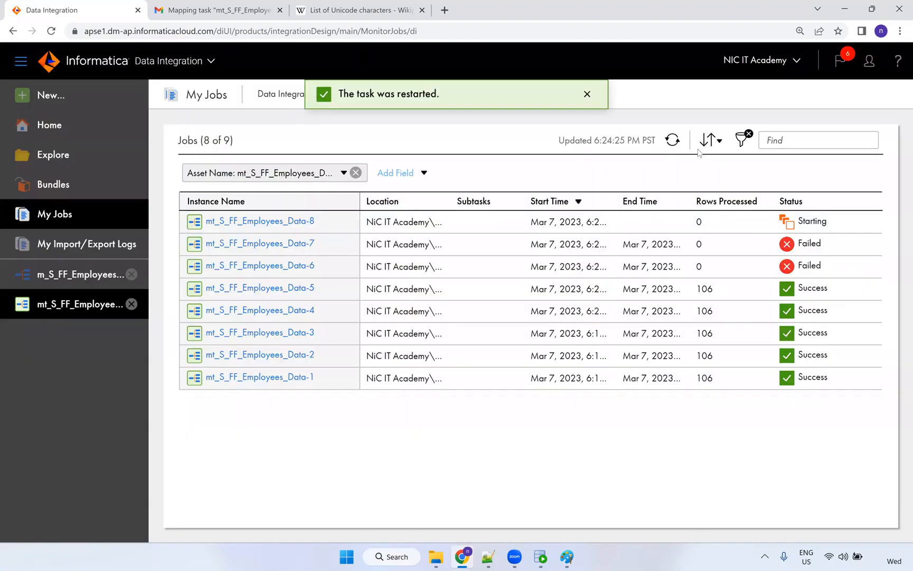
{"action": "left_click", "coordinate": [669, 143]}
{"action": "left_click", "coordinate": [671, 142]}
{"action": "left_click", "coordinate": [672, 142]}
{"action": "left_click", "coordinate": [673, 143]}
{"action": "left_click", "coordinate": [674, 142]}
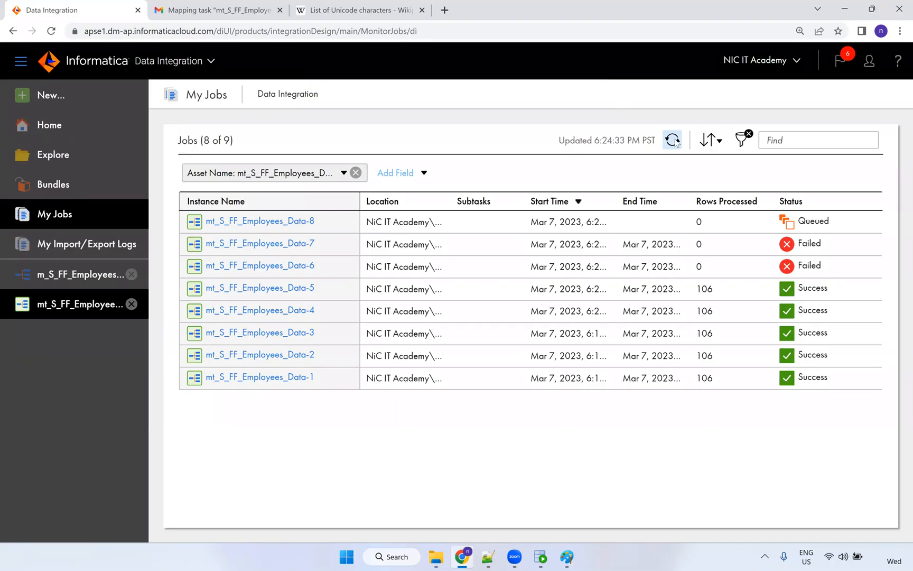
{"action": "left_click", "coordinate": [675, 142]}
{"action": "left_click", "coordinate": [676, 142]}
{"action": "left_click", "coordinate": [676, 142]}
{"action": "left_click", "coordinate": [676, 141]}
{"action": "left_click", "coordinate": [676, 142]}
{"action": "left_click", "coordinate": [676, 142]}
{"action": "left_click", "coordinate": [673, 140]}
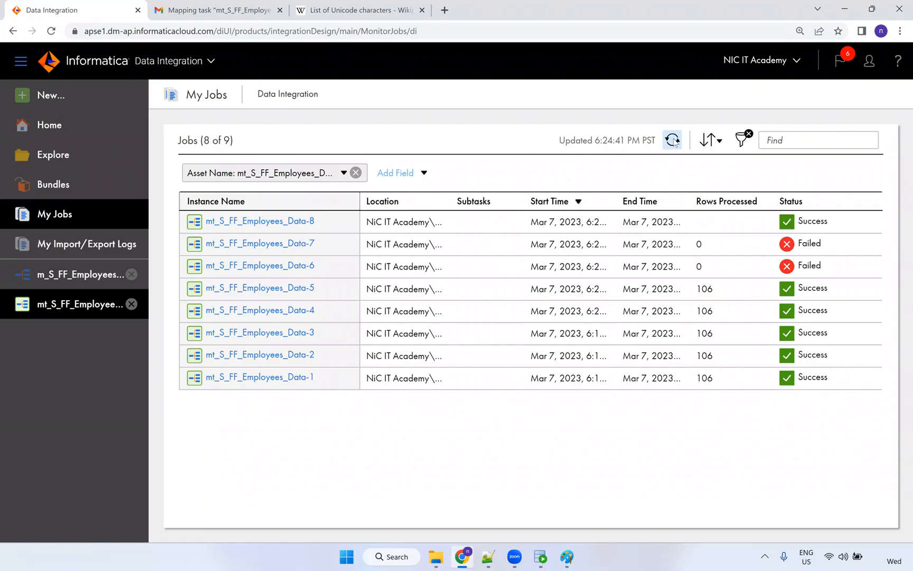
{"action": "left_click", "coordinate": [673, 140]}
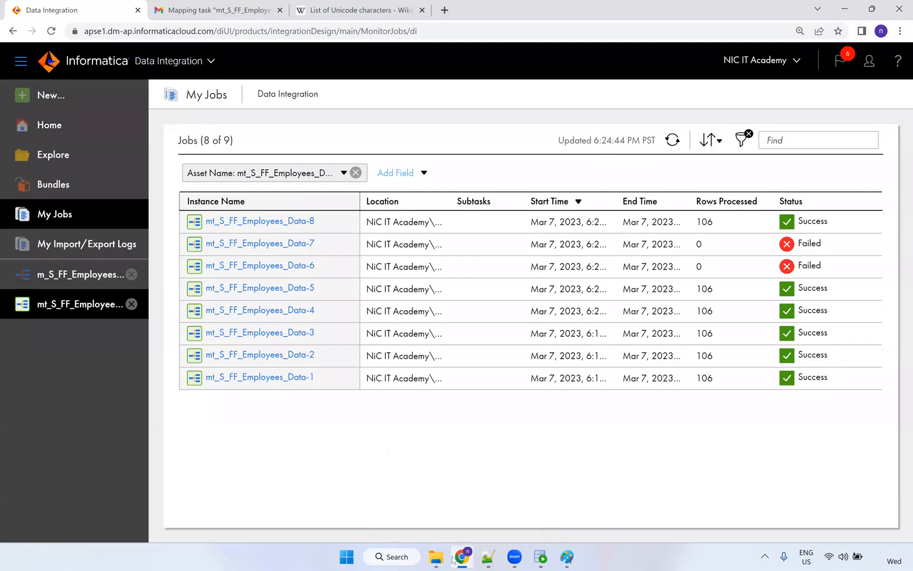
{"action": "left_click", "coordinate": [540, 556]}
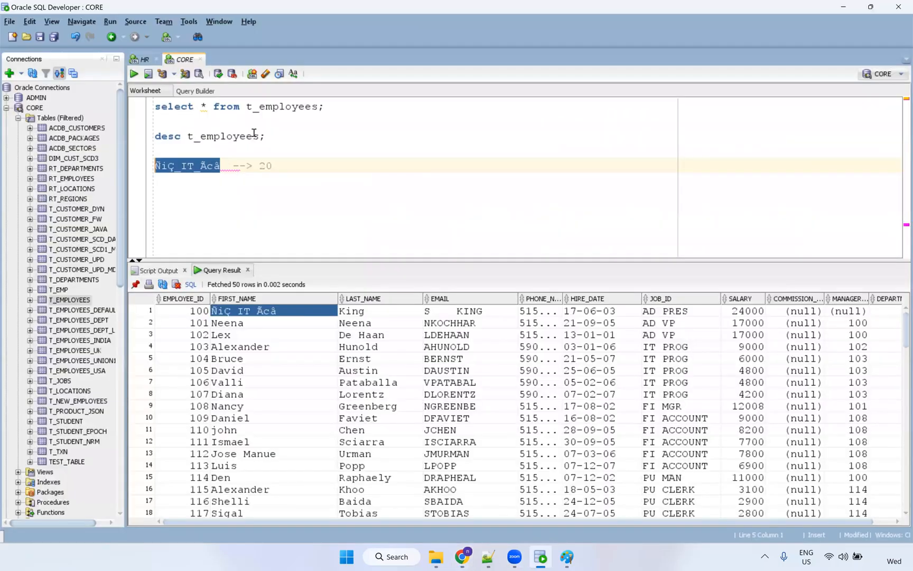
Re-run the T_EMPLOYEES query and confirm the first employee's accented first name is loaded in full.
{"action": "left_click", "coordinate": [261, 108]}
{"action": "key", "text": "ctrl+Return"}
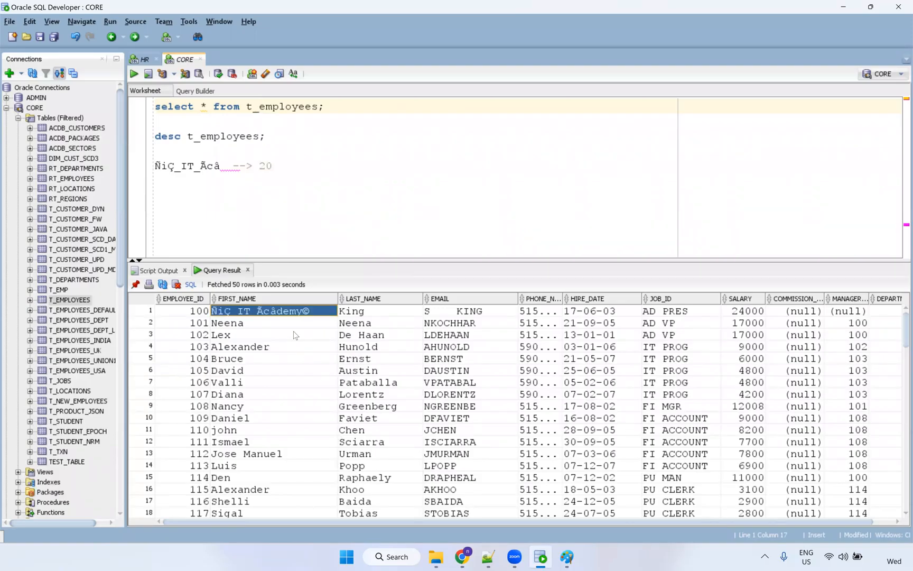
{"action": "key", "text": "Down"}
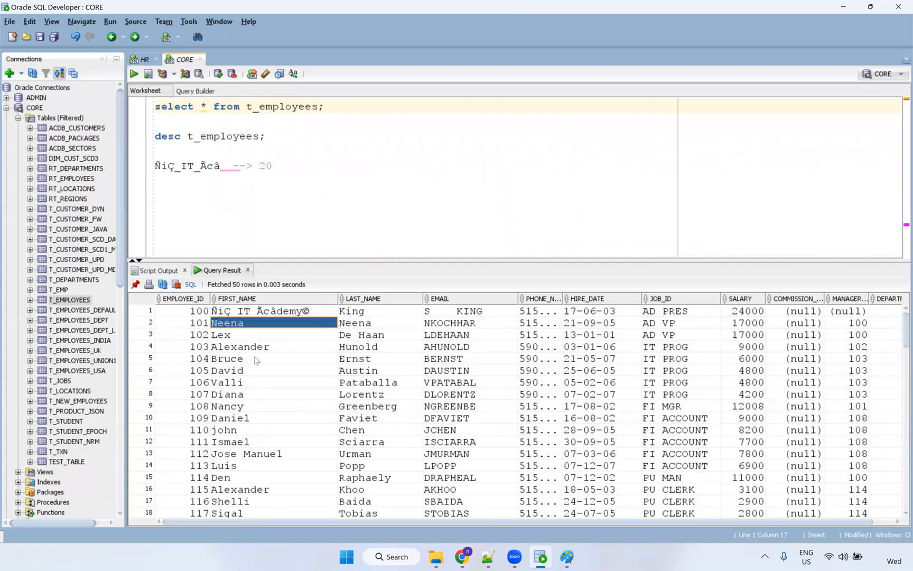
{"action": "left_click", "coordinate": [254, 336]}
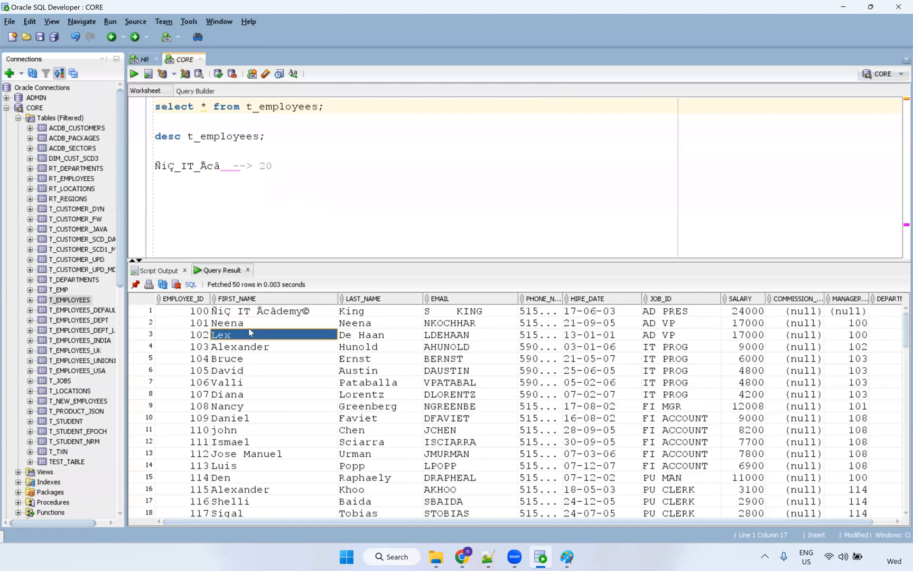
{"action": "key", "text": "Up"}
{"action": "key", "text": "Up"}
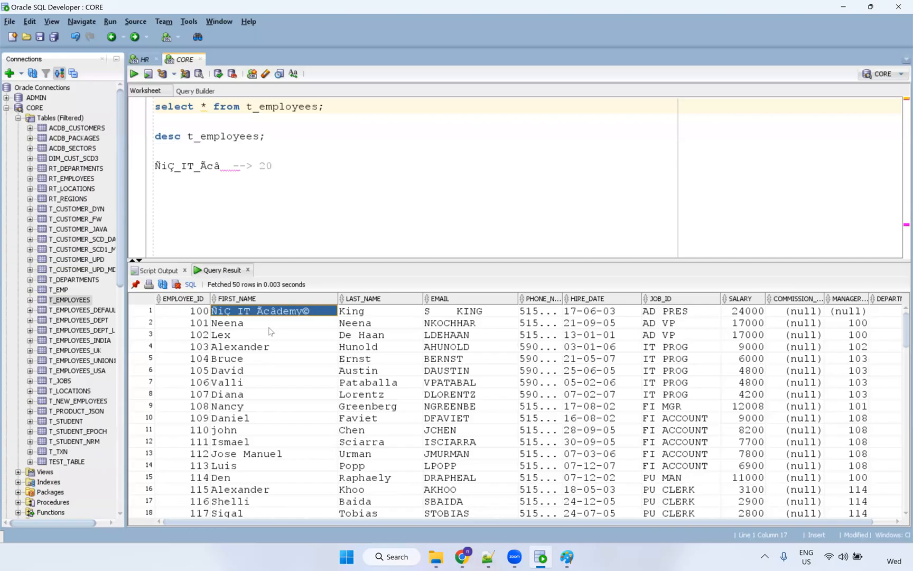
{"action": "left_click", "coordinate": [261, 106]}
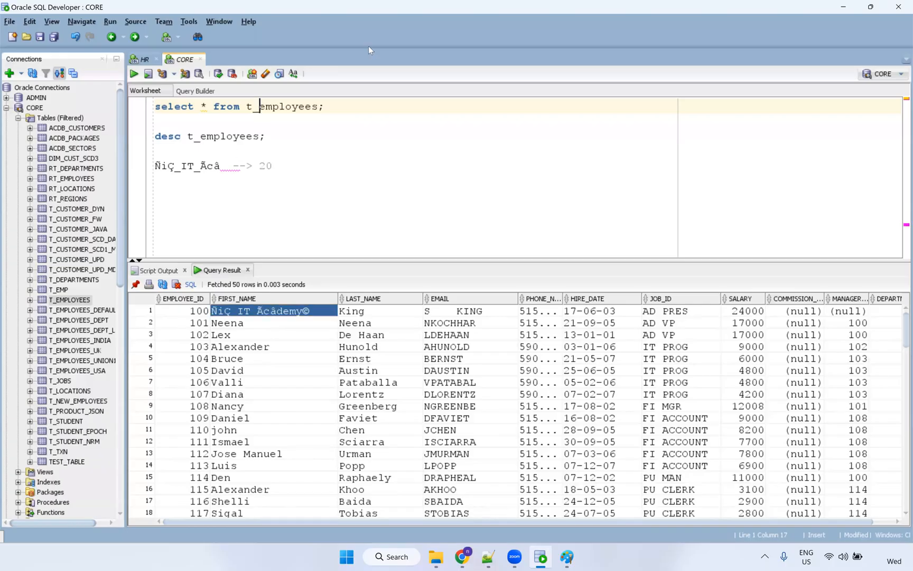
{"action": "key", "text": "alt+Tab"}
{"action": "left_click", "coordinate": [317, 194]}
{"action": "left_click", "coordinate": [304, 385]}
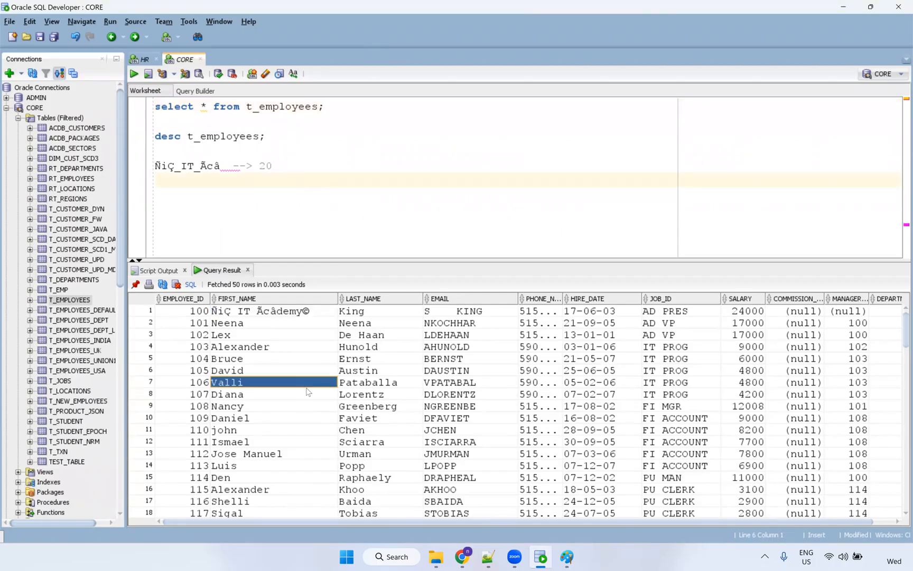
{"action": "scroll", "coordinate": [307, 391], "scroll_direction": "down", "scroll_amount": 12}
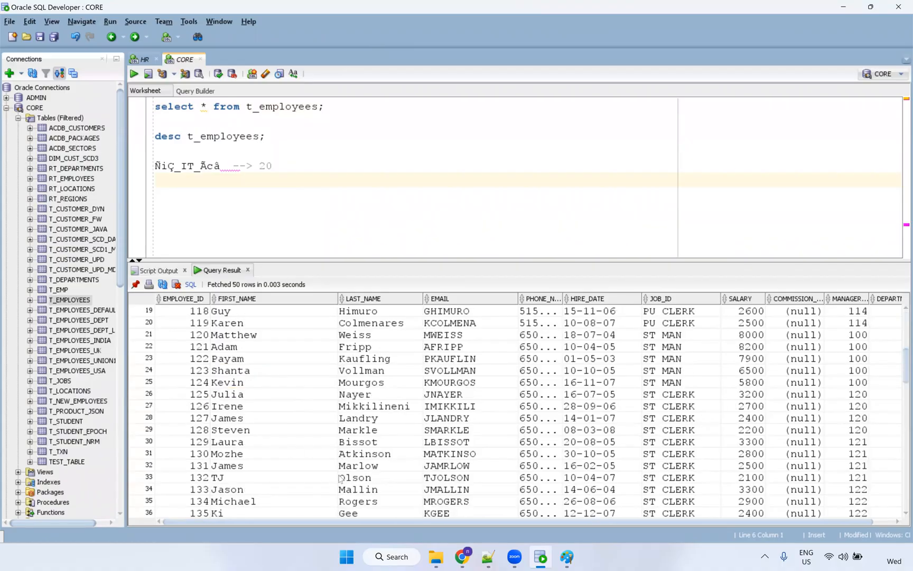
{"action": "left_click", "coordinate": [488, 557]}
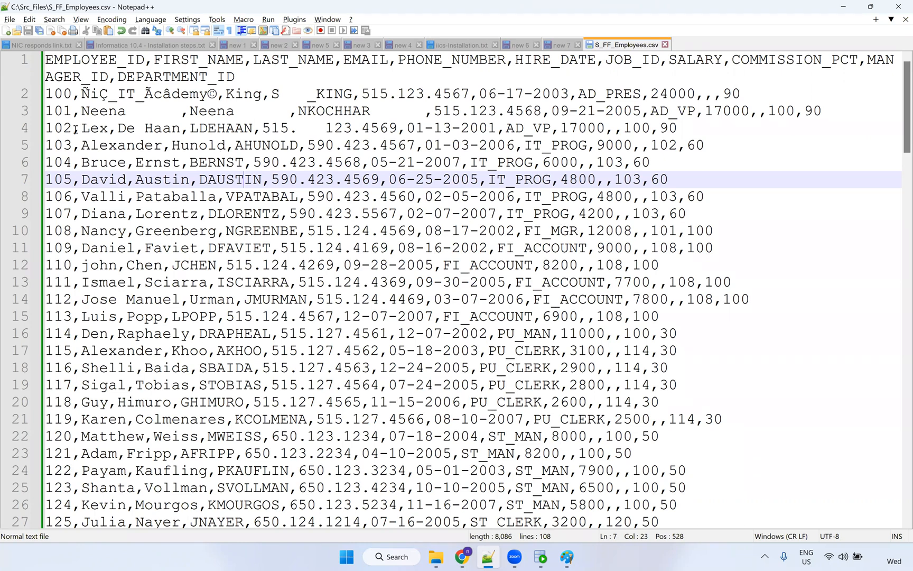
Insert a stray comma inside employee 102's two-word last name on line 4 of S_FF_Employees.csv.
{"action": "left_click_drag", "start_coordinate": [79, 128], "coordinate": [181, 129]}
{"action": "left_click", "coordinate": [162, 128]}
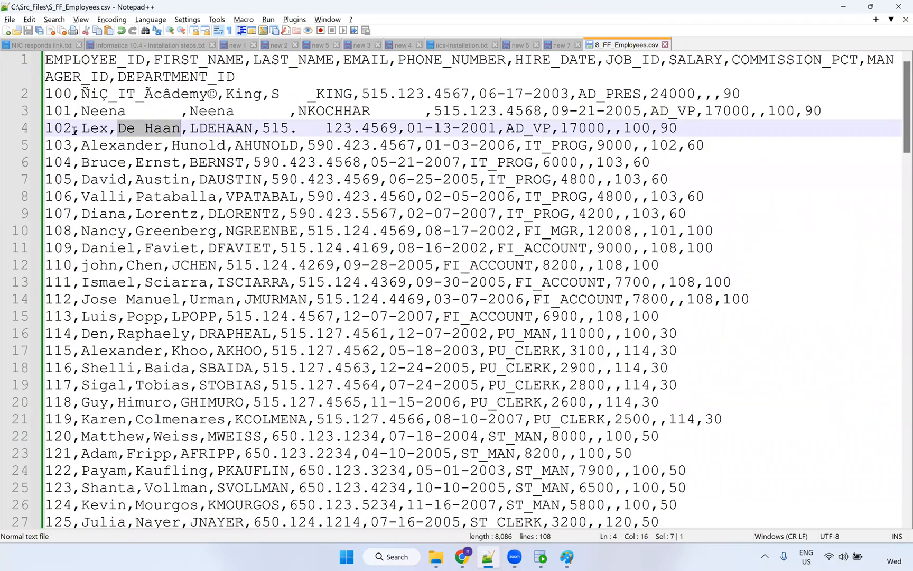
{"action": "left_click_drag", "start_coordinate": [72, 129], "coordinate": [45, 129]}
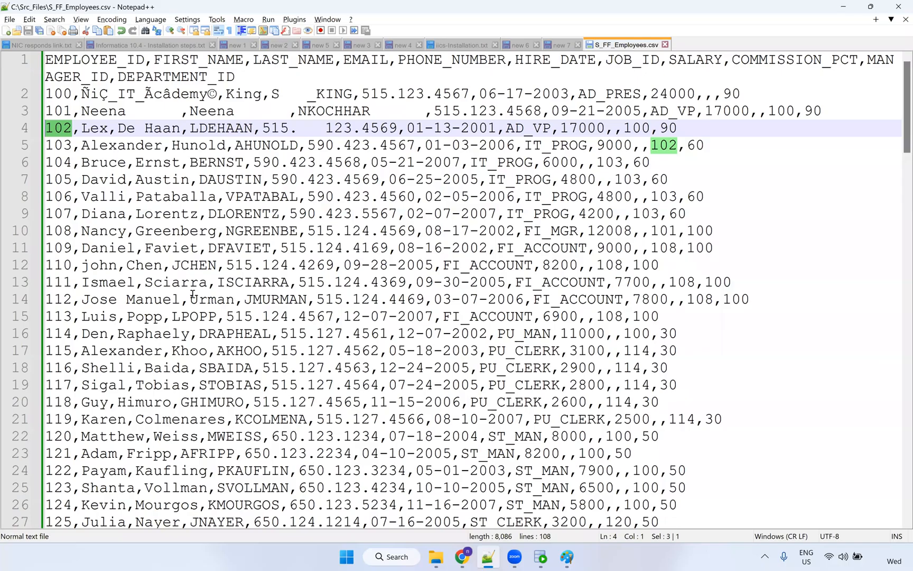
{"action": "left_click", "coordinate": [145, 128]}
{"action": "type", "text": ","}
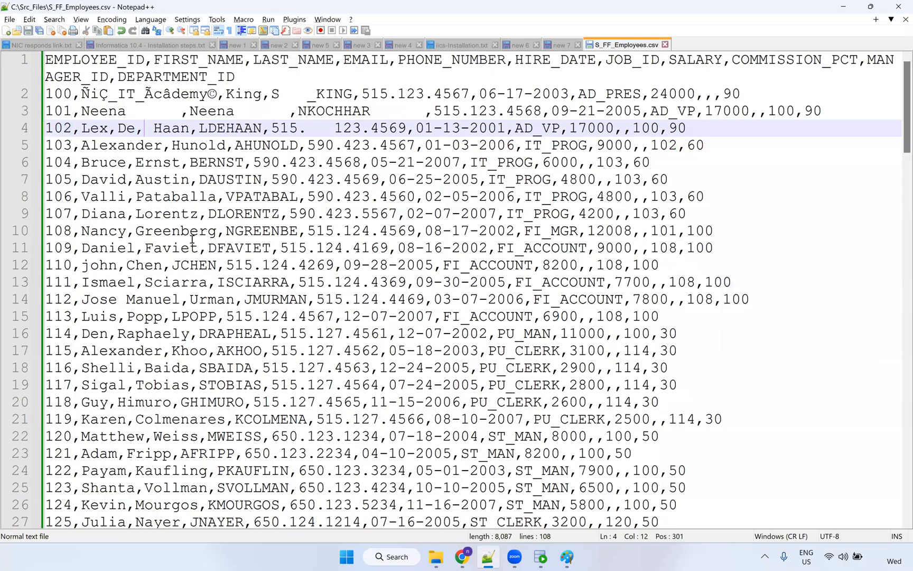
{"action": "left_click_drag", "start_coordinate": [116, 128], "coordinate": [189, 128]}
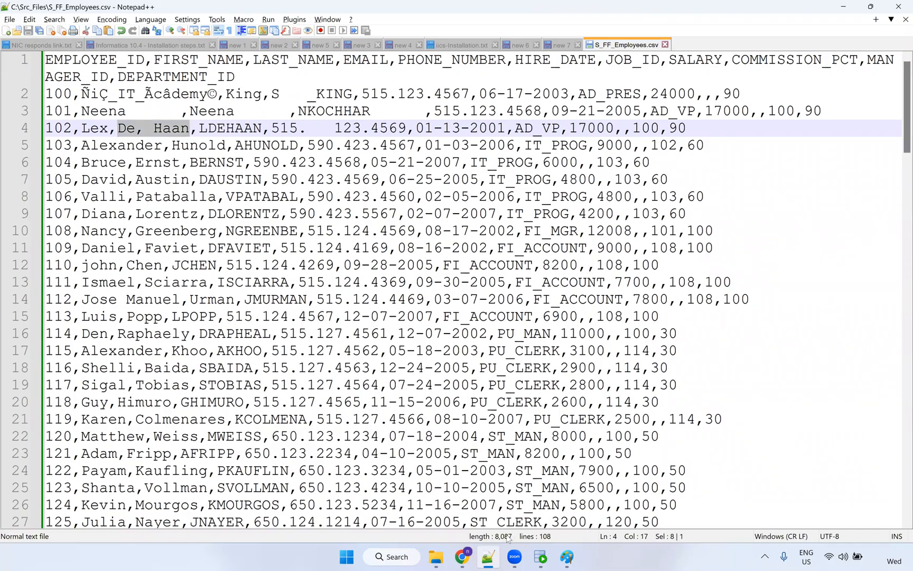
{"action": "left_click", "coordinate": [459, 557]}
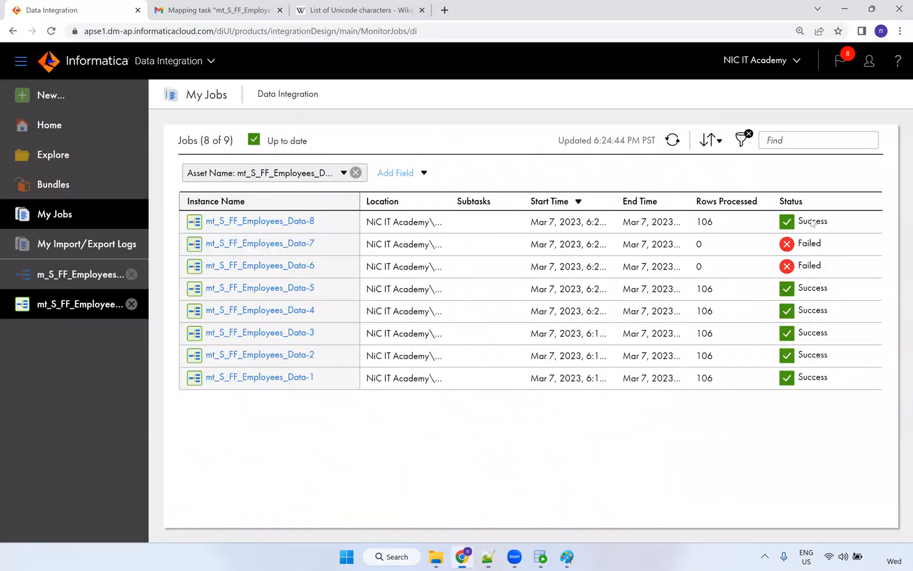
Restart the job and check that run Data-9 loaded 105 rows from source to target.
{"action": "left_click", "coordinate": [851, 223]}
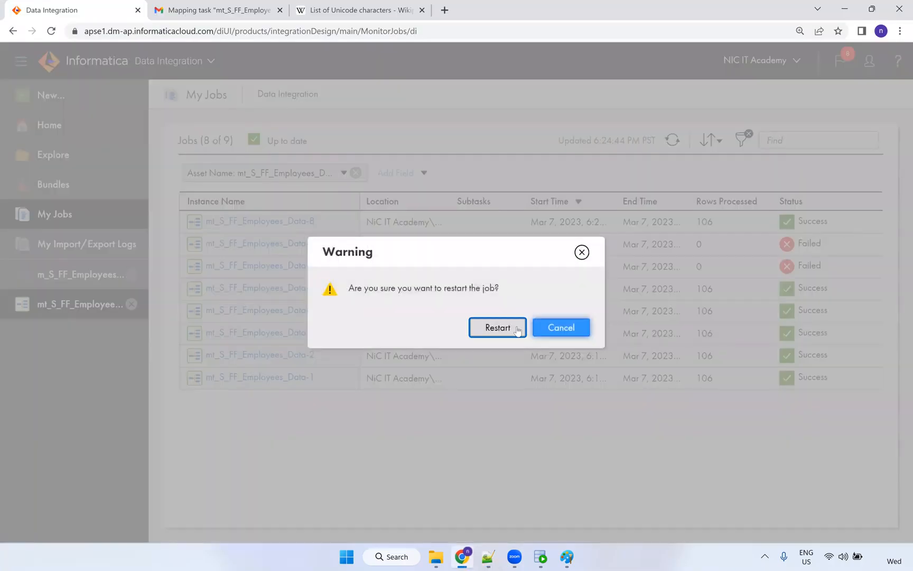
{"action": "left_click", "coordinate": [497, 327]}
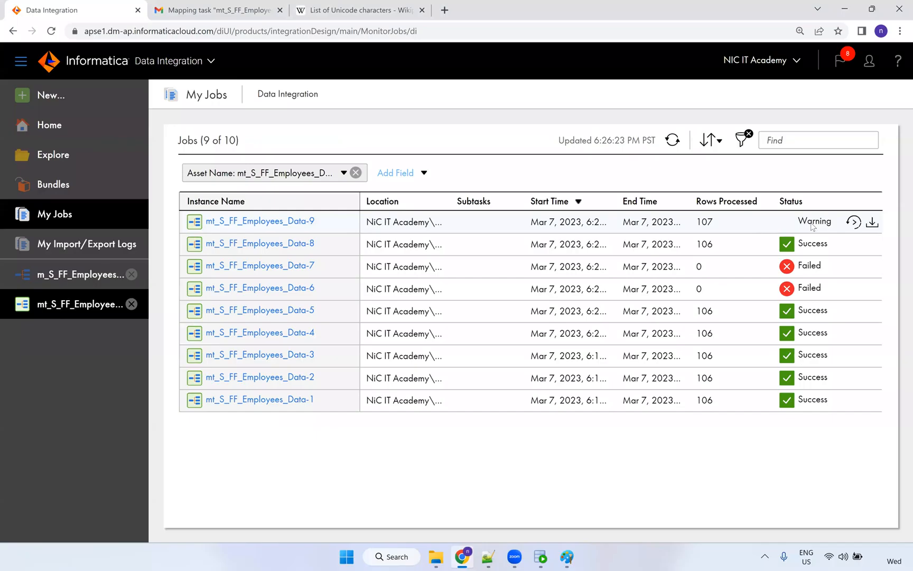
{"action": "left_click", "coordinate": [307, 222]}
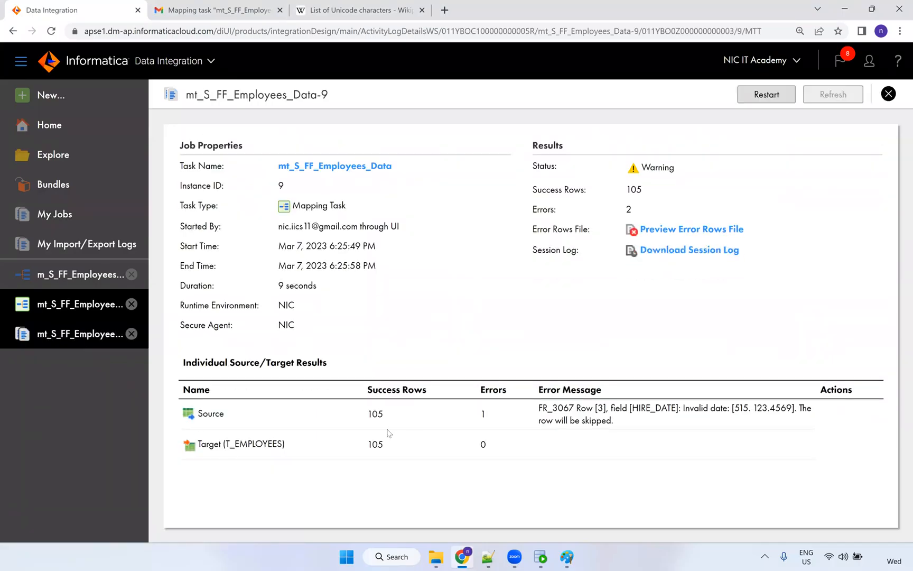
{"action": "double_click", "coordinate": [369, 419]}
{"action": "double_click", "coordinate": [375, 445]}
{"action": "left_click", "coordinate": [540, 556]}
{"action": "left_click", "coordinate": [291, 104]}
Re-run the T_EMPLOYEES query and use Count Rows to confirm it holds 105 rows.
{"action": "key", "text": "ctrl+Return"}
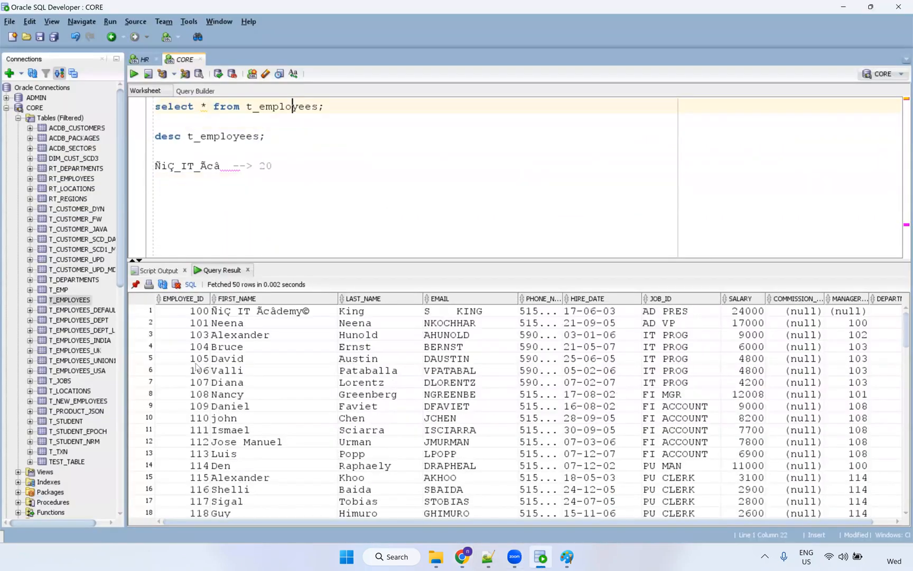
{"action": "right_click", "coordinate": [198, 356]}
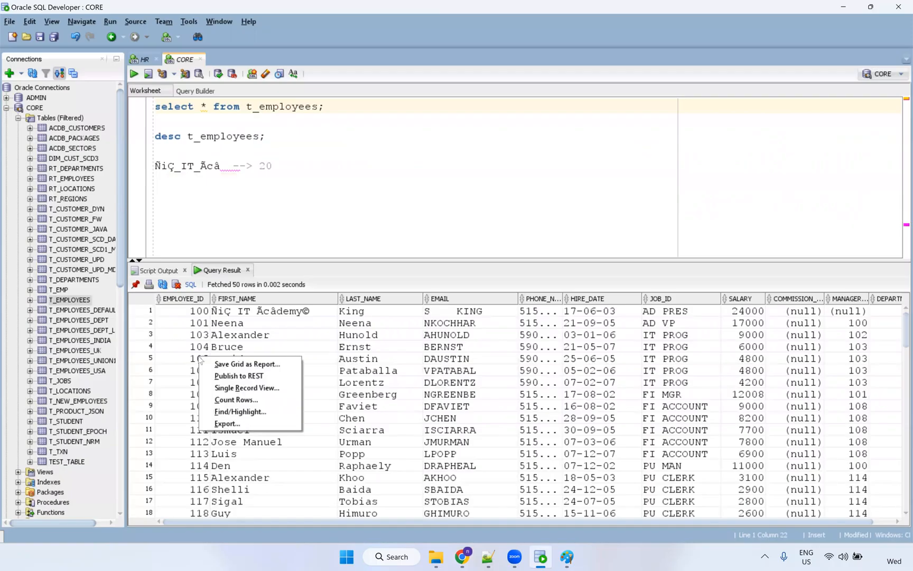
{"action": "left_click", "coordinate": [238, 404]}
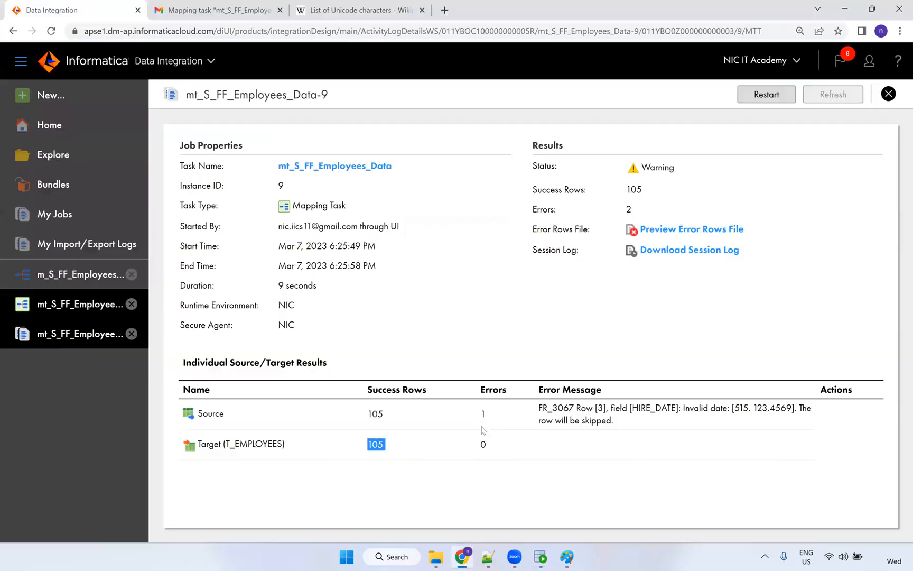
Inspect the job's row 3 error, which reports the invalid HIRE_DATE value 515. 123.4569.
{"action": "key", "text": "alt+Tab"}
{"action": "double_click", "coordinate": [481, 414]}
{"action": "left_click_drag", "start_coordinate": [538, 408], "coordinate": [676, 407]}
{"action": "double_click", "coordinate": [599, 408]}
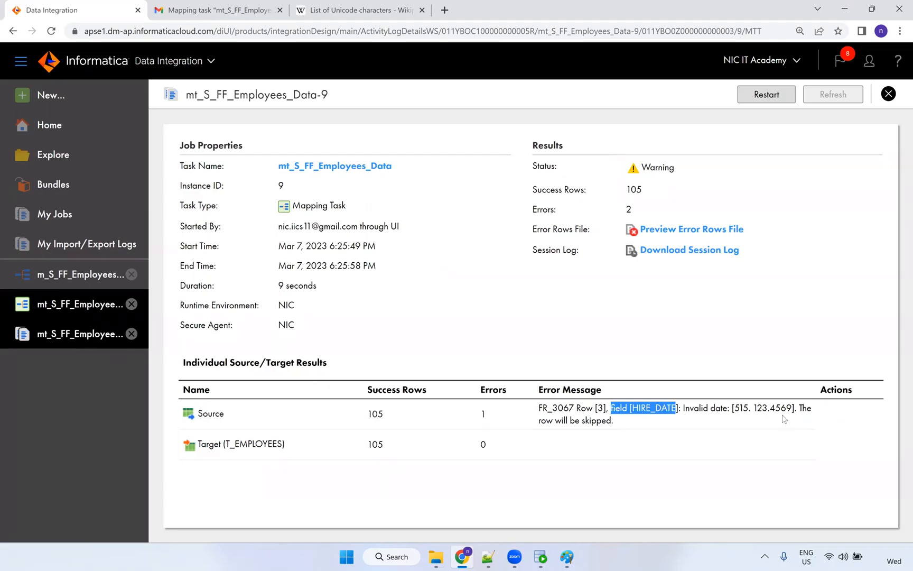
{"action": "left_click_drag", "start_coordinate": [793, 407], "coordinate": [734, 407]}
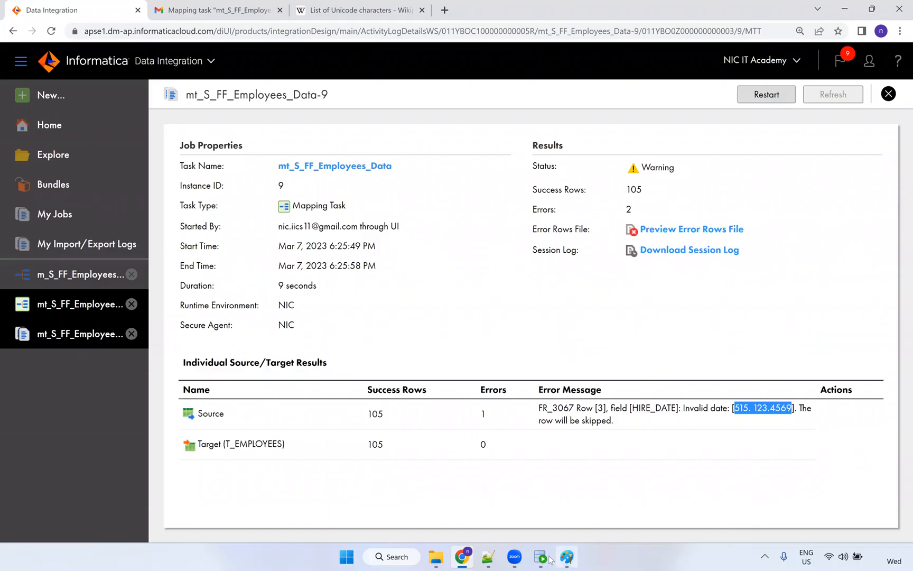
{"action": "left_click", "coordinate": [488, 556]}
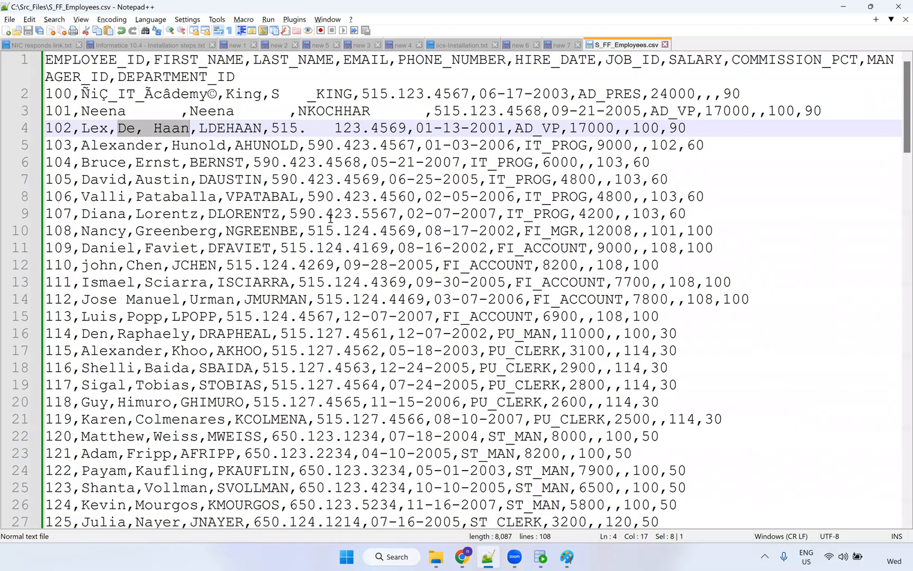
Wrap employee 102's comma-split last name on line 4 in double quotes and save the CSV.
{"action": "left_click", "coordinate": [135, 129]}
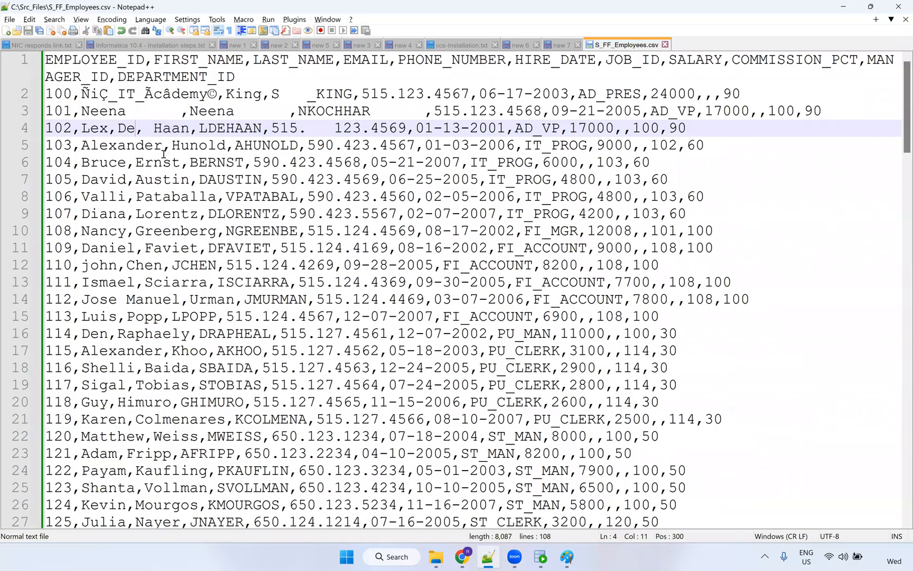
{"action": "key", "text": "ctrl+Left"}
{"action": "type", "text": "\""}
{"action": "key", "text": "ctrl+Right"}
{"action": "key", "text": "ctrl+Right"}
{"action": "key", "text": "ctrl+Right"}
{"action": "type", "text": "\""}
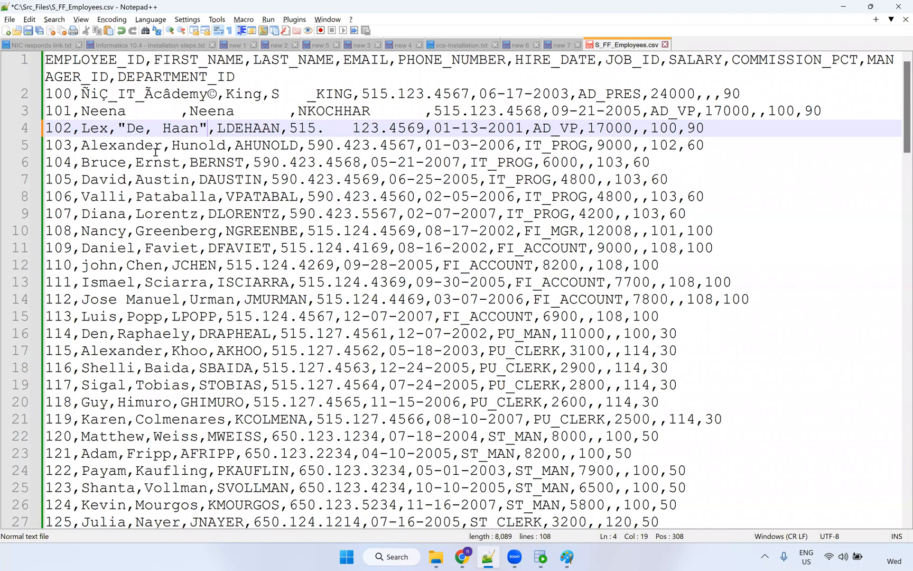
{"action": "left_click", "coordinate": [144, 144]}
{"action": "left_click", "coordinate": [30, 31]}
Restart the employee mapping task and refresh My Jobs until run Data-10 shows Success with 106 rows.
{"action": "key", "text": "alt+Tab"}
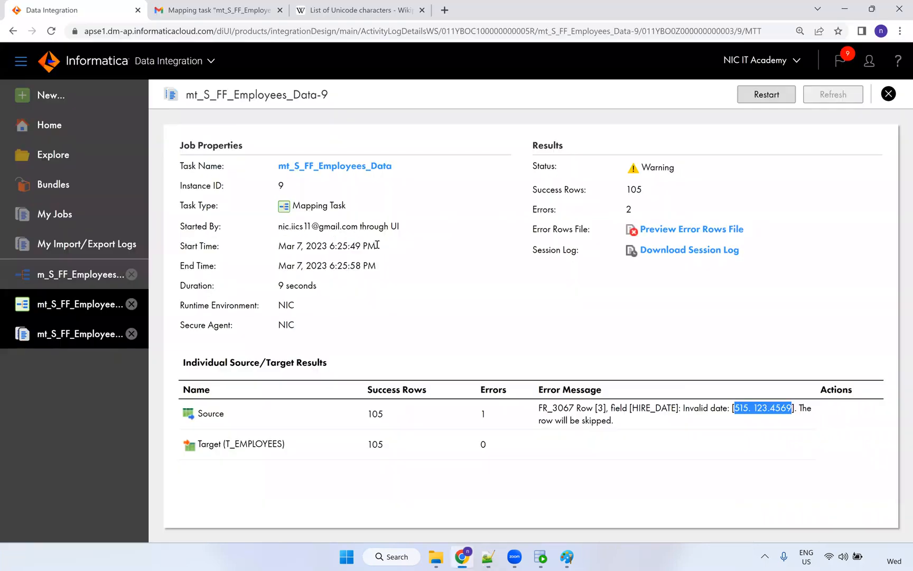
{"action": "left_click", "coordinate": [774, 97]}
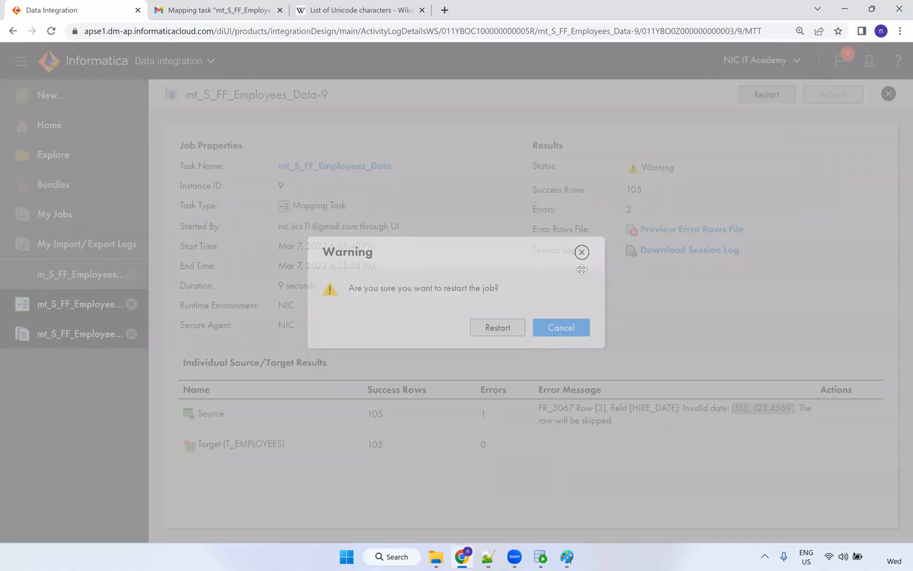
{"action": "left_click", "coordinate": [517, 330]}
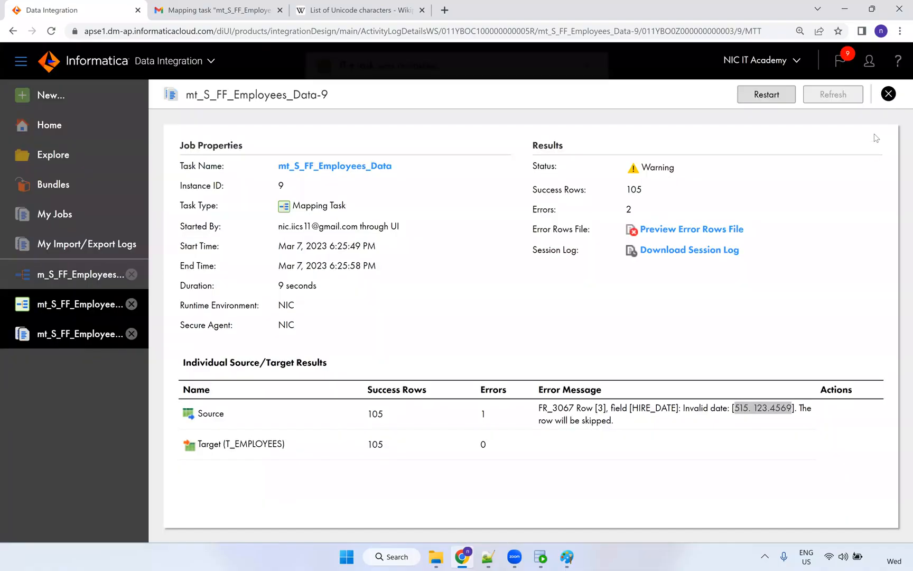
{"action": "left_click", "coordinate": [80, 221]}
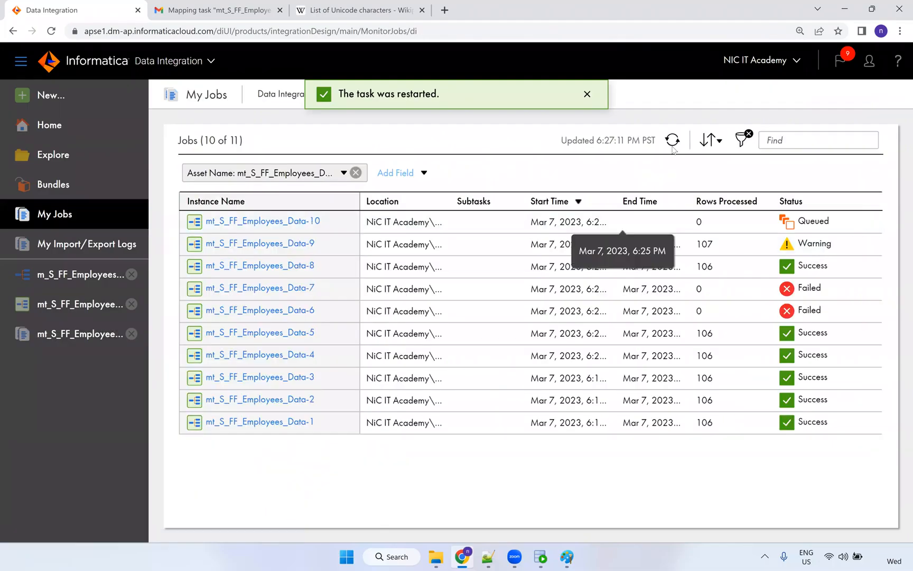
{"action": "left_click", "coordinate": [673, 147]}
{"action": "left_click", "coordinate": [672, 148]}
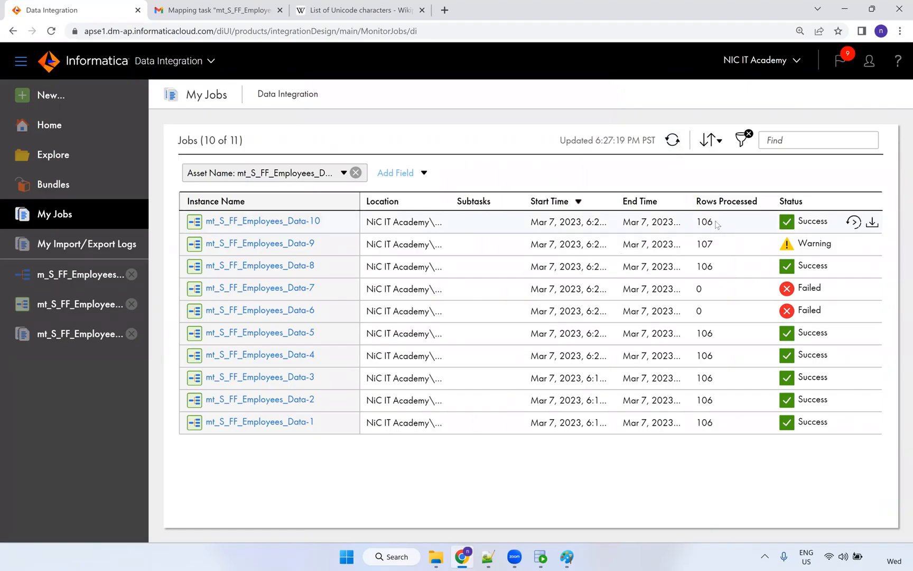
Rerun the T_EMPLOYEES query and check that employee 102 shows email LDEHAAN and last name De, Haan.
{"action": "left_click", "coordinate": [540, 557]}
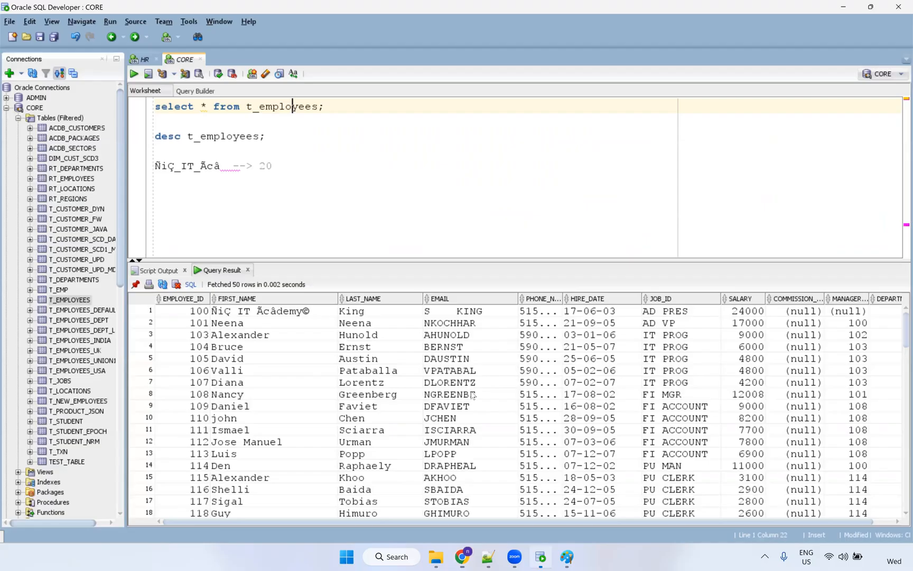
{"action": "key", "text": "ctrl+Return"}
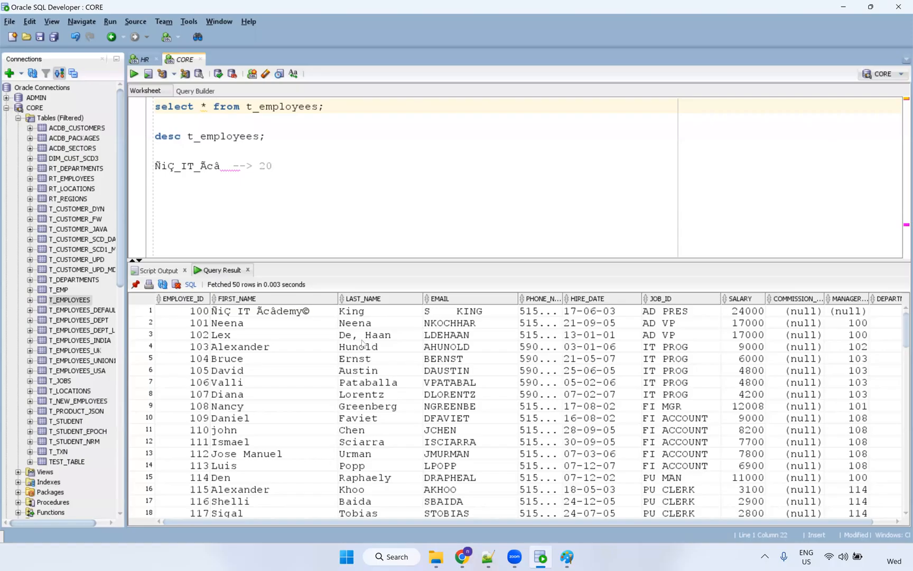
{"action": "left_click", "coordinate": [459, 335]}
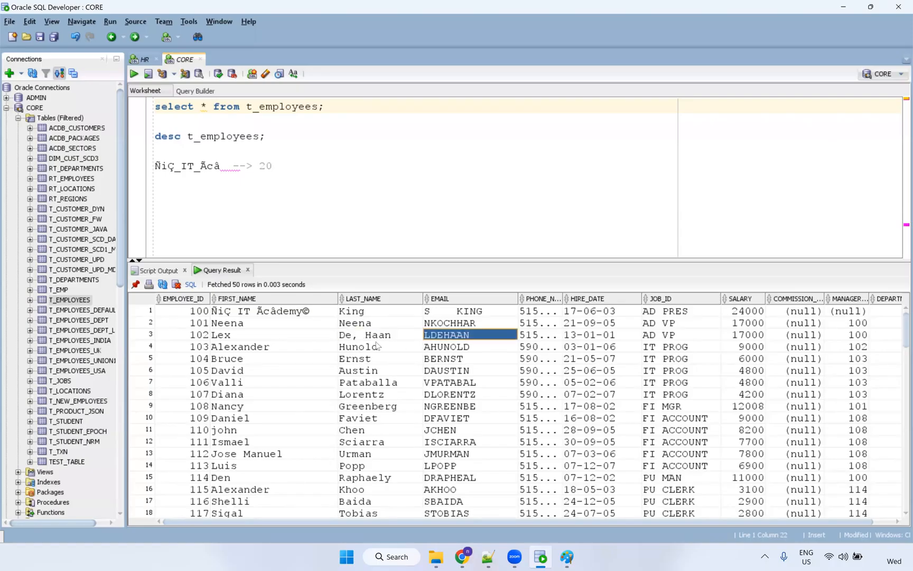
{"action": "left_click", "coordinate": [375, 340]}
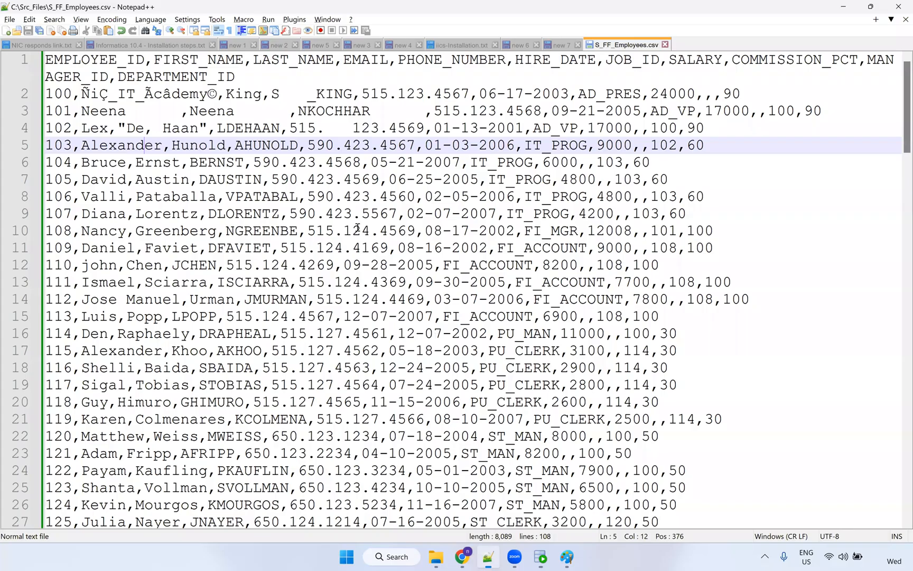
{"action": "left_click", "coordinate": [488, 556]}
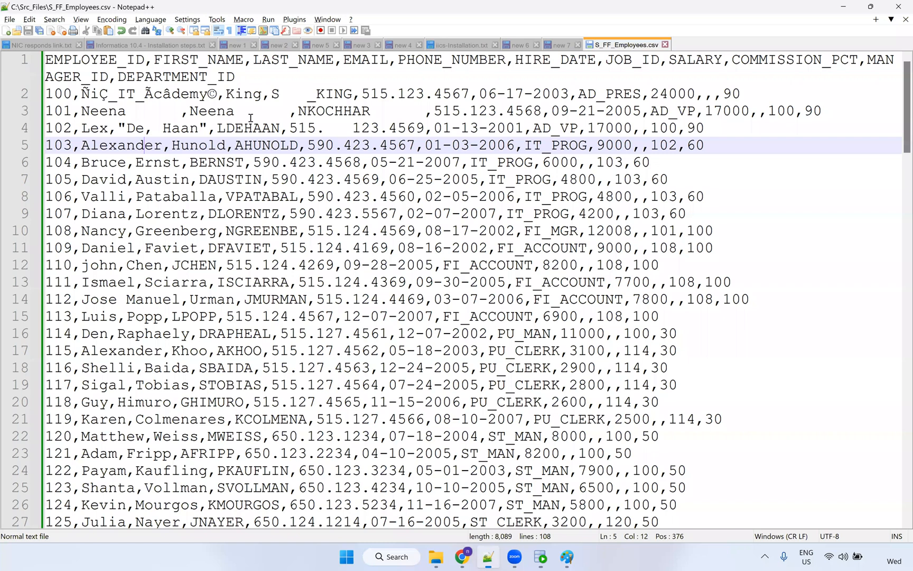
Remove the quotes around De, Haan on line 4 and save the CSV.
{"action": "left_click", "coordinate": [119, 125]}
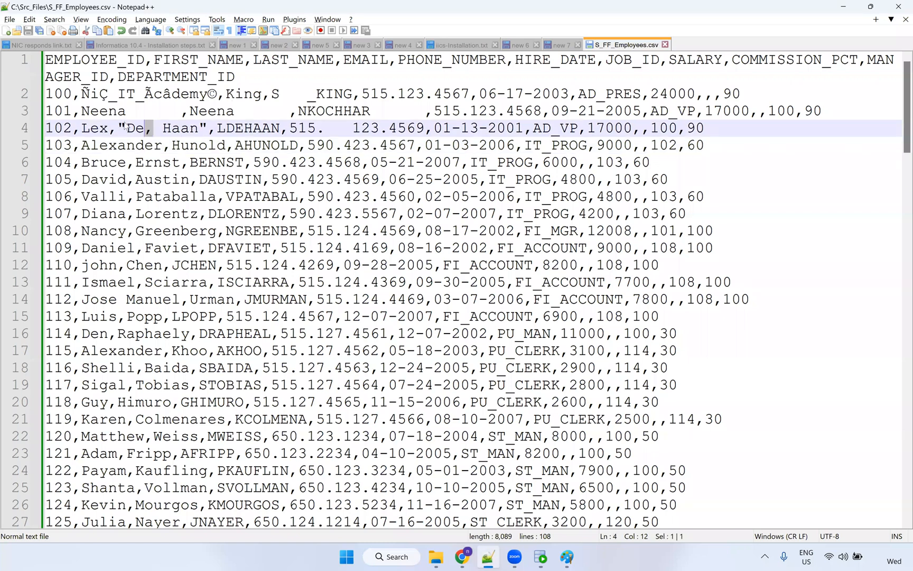
{"action": "left_click", "coordinate": [125, 125]}
{"action": "key", "text": "BackSpace"}
{"action": "left_click", "coordinate": [203, 130]}
{"action": "key", "text": "BackSpace"}
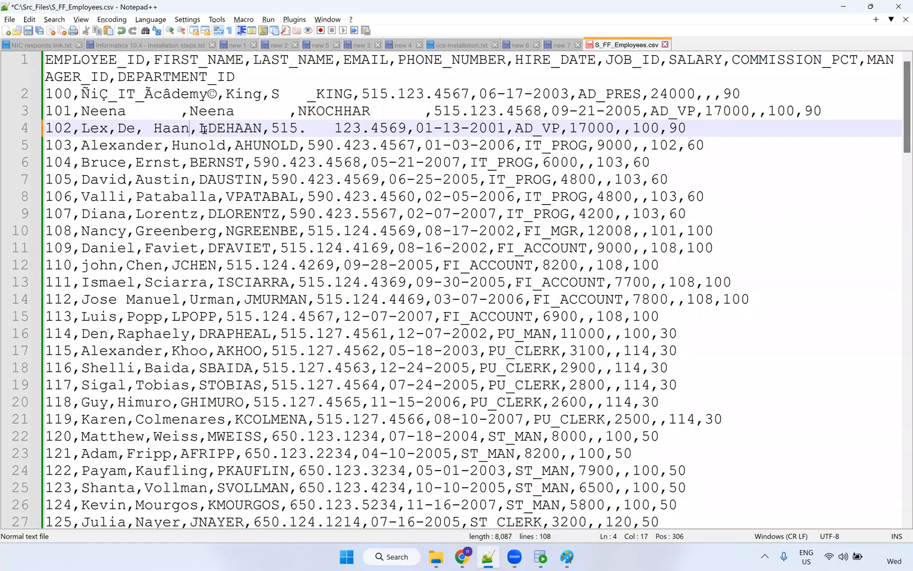
{"action": "key", "text": "ctrl+s"}
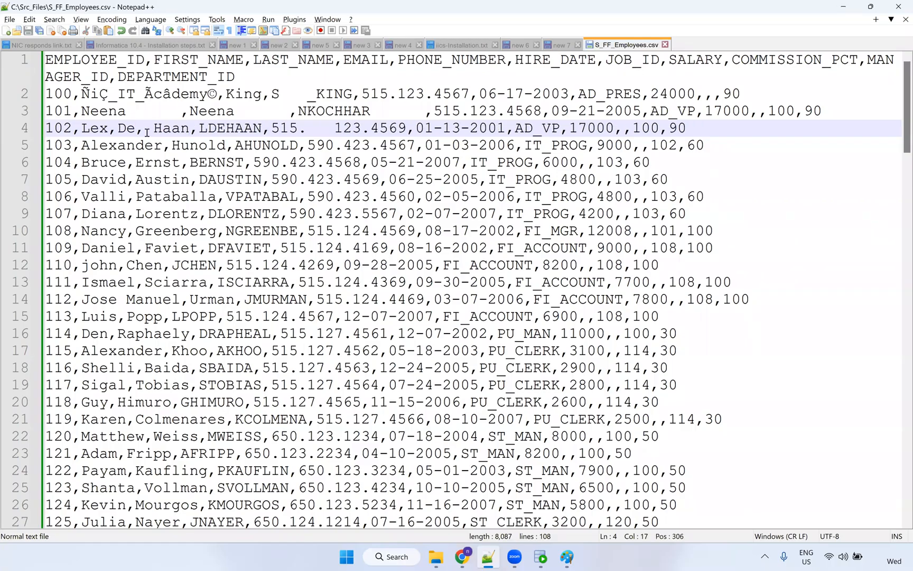
Delete the comma between De and Haan, then start a Replace searching for a comma.
{"action": "left_click_drag", "start_coordinate": [146, 131], "coordinate": [134, 130]}
{"action": "key", "text": "Delete"}
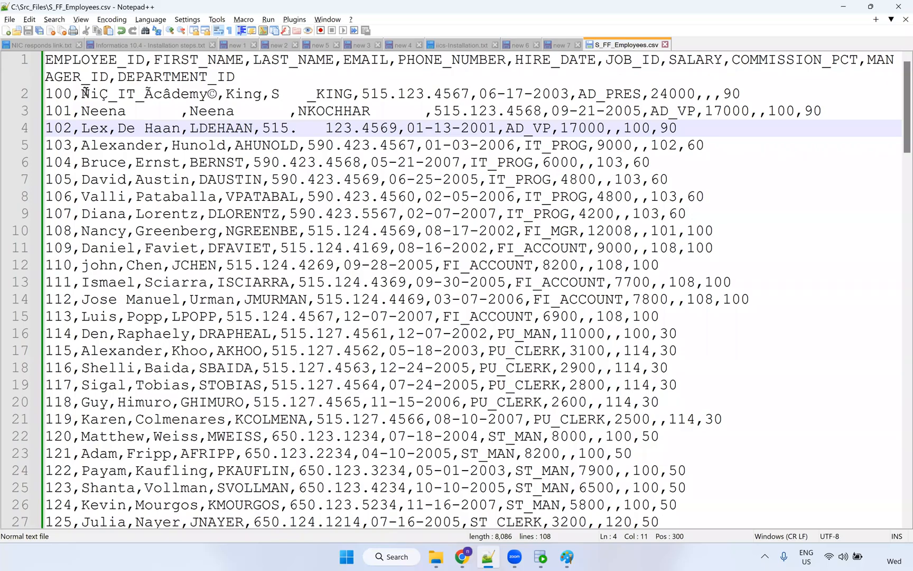
{"action": "left_click_drag", "start_coordinate": [81, 98], "coordinate": [76, 98]}
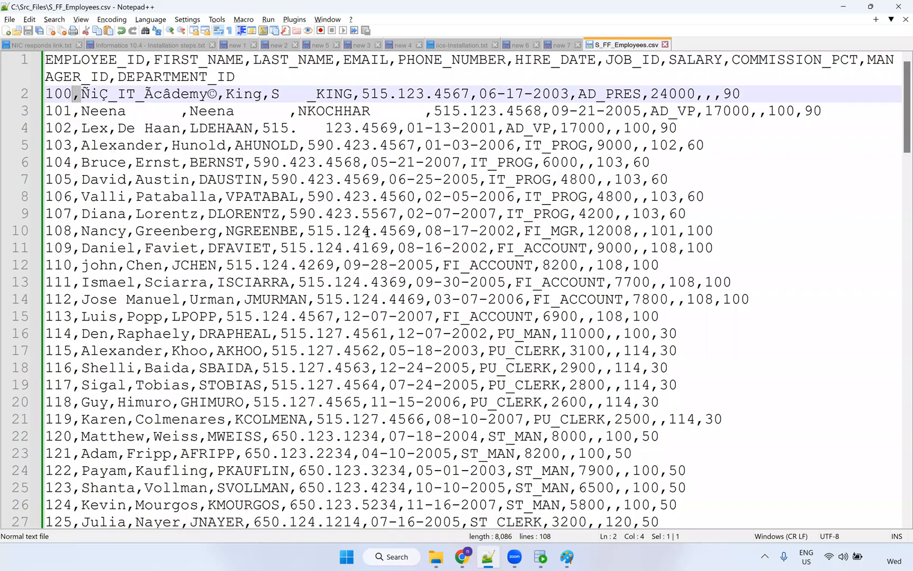
{"action": "key", "text": "ctrl+h"}
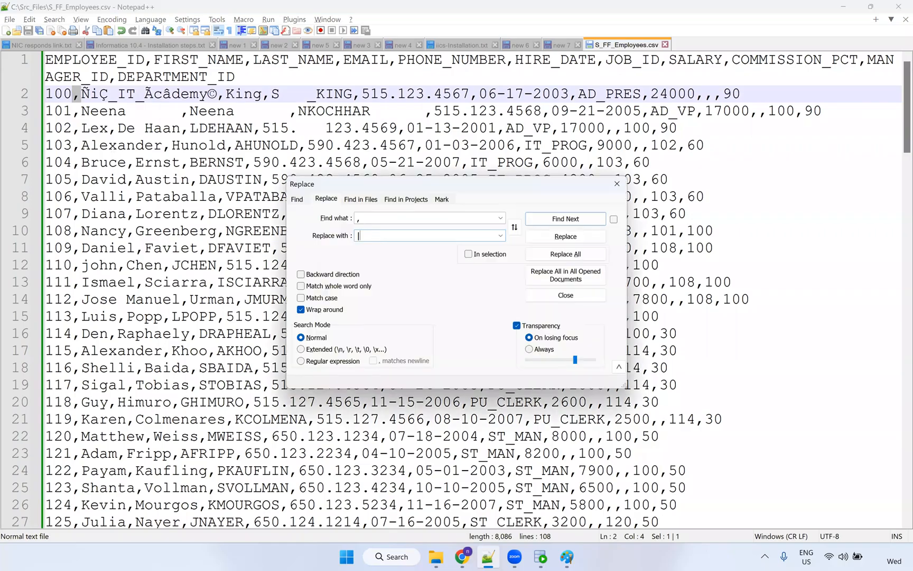
Replace every comma delimiter with a pipe, undoing once to restore a comma.
{"action": "left_click", "coordinate": [594, 255]}
{"action": "left_click", "coordinate": [617, 183]}
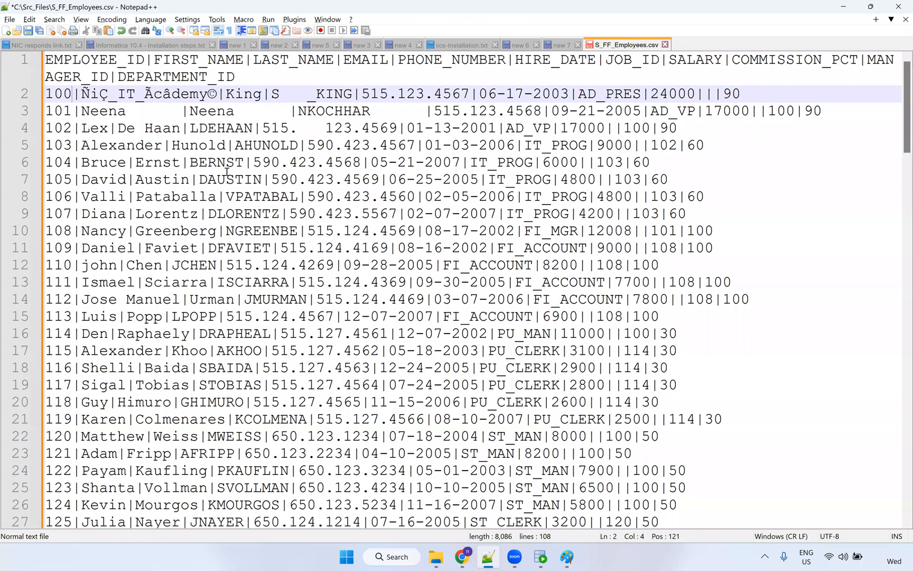
{"action": "key", "text": "ctrl+z"}
Confirm line 2's first name reads ÑiÇ, IT_Ãcâdemy© with its comma, and save the CSV.
{"action": "left_click", "coordinate": [161, 99]}
{"action": "left_click_drag", "start_coordinate": [80, 94], "coordinate": [231, 98]}
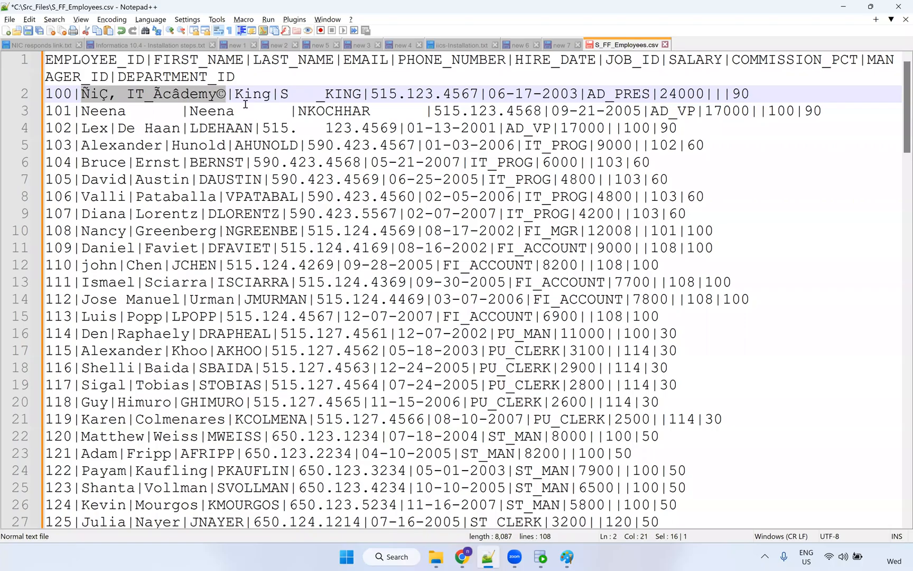
{"action": "left_click", "coordinate": [252, 94]}
{"action": "key", "text": "ctrl+s"}
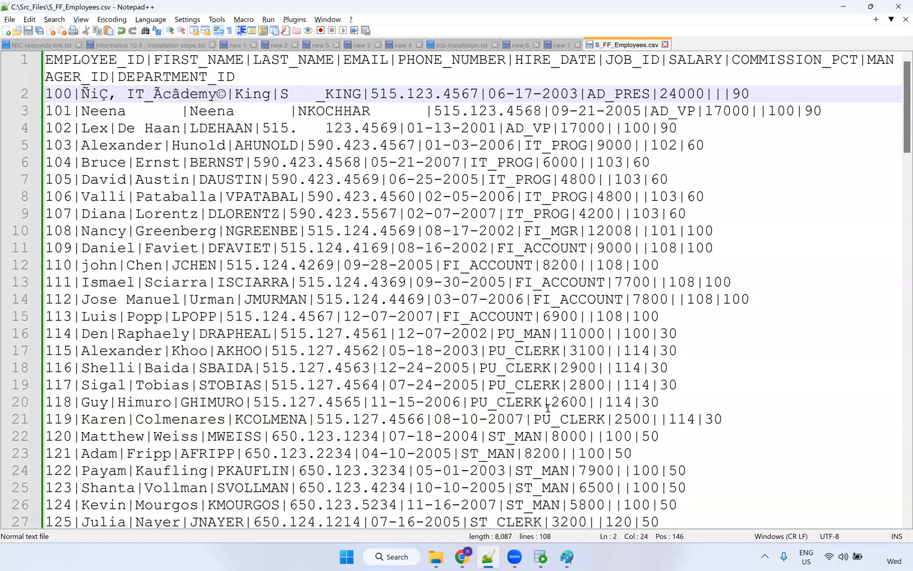
{"action": "left_click", "coordinate": [461, 556]}
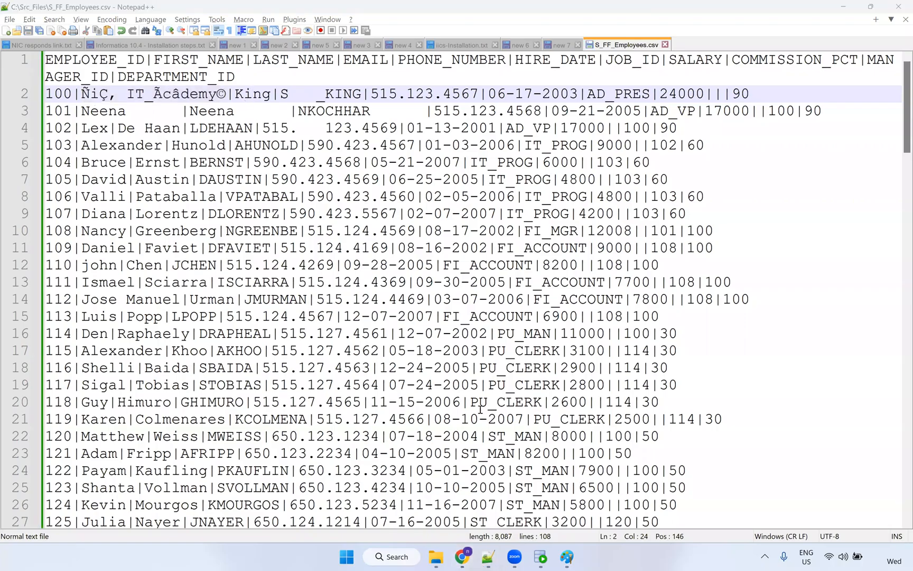
{"action": "left_click", "coordinate": [461, 555]}
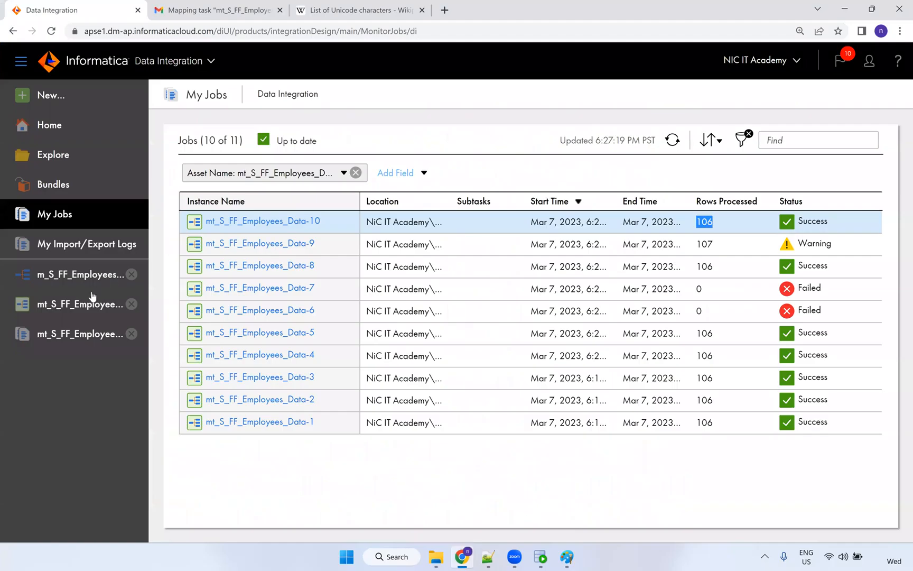
Review the details of run mt_S_FF_Employees_Data-10 and the previous job's results.
{"action": "left_click", "coordinate": [243, 222]}
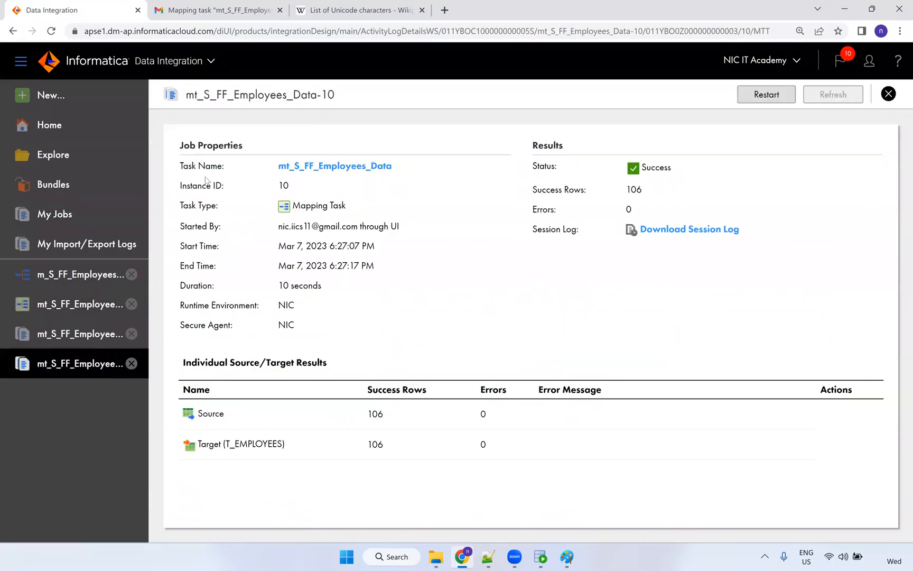
{"action": "left_click", "coordinate": [377, 167]}
{"action": "left_click", "coordinate": [785, 95]}
{"action": "left_click", "coordinate": [692, 489]}
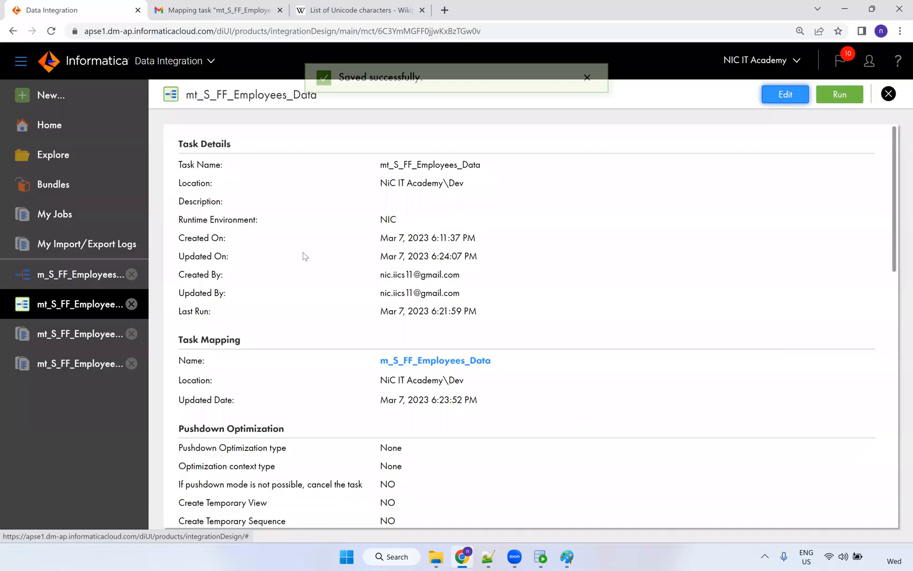
{"action": "left_click", "coordinate": [98, 334]}
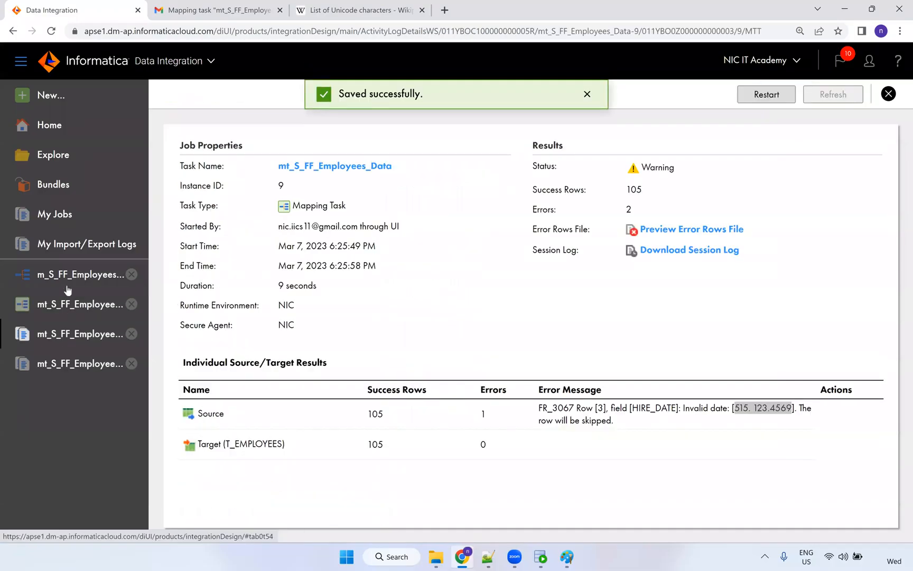
Show the Source's details: S_FF_Connection flat-file connection, Single Object, S_FF_Employees.csv.
{"action": "left_click", "coordinate": [74, 276]}
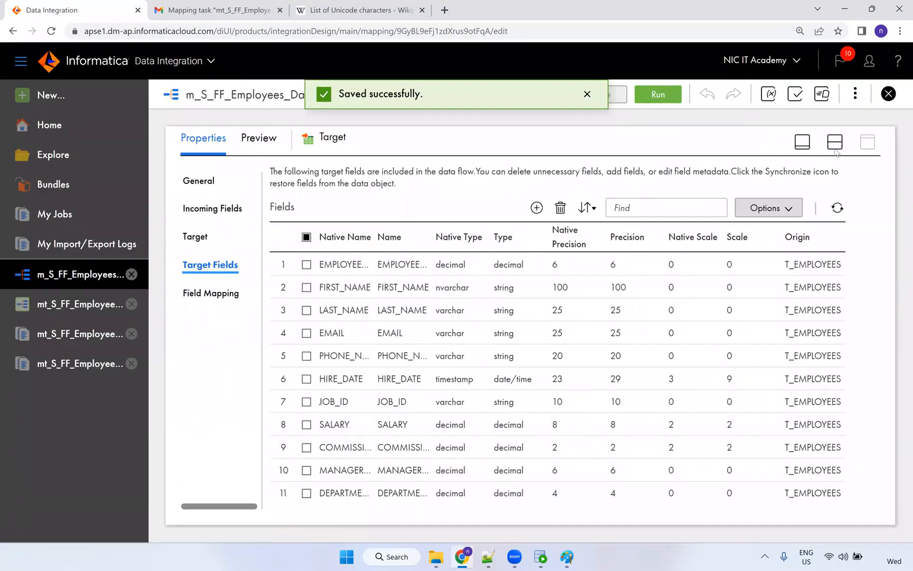
{"action": "left_click", "coordinate": [835, 142]}
{"action": "left_click", "coordinate": [341, 241]}
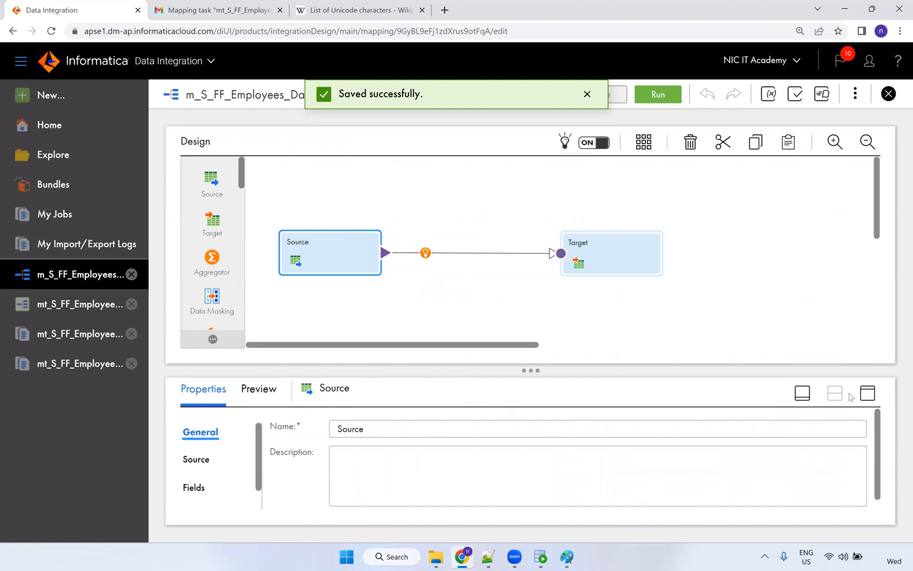
{"action": "left_click", "coordinate": [866, 394]}
{"action": "left_click", "coordinate": [202, 210]}
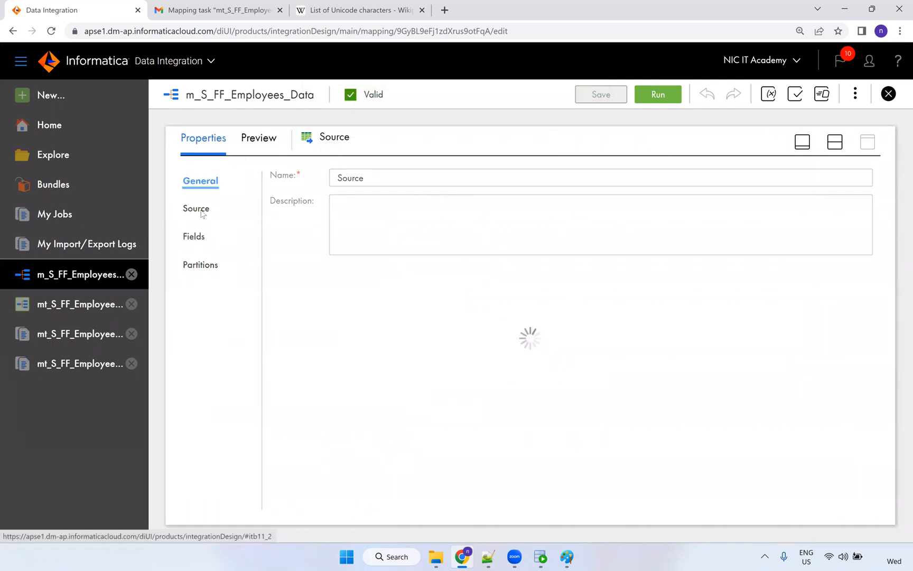
{"action": "left_click", "coordinate": [201, 212]}
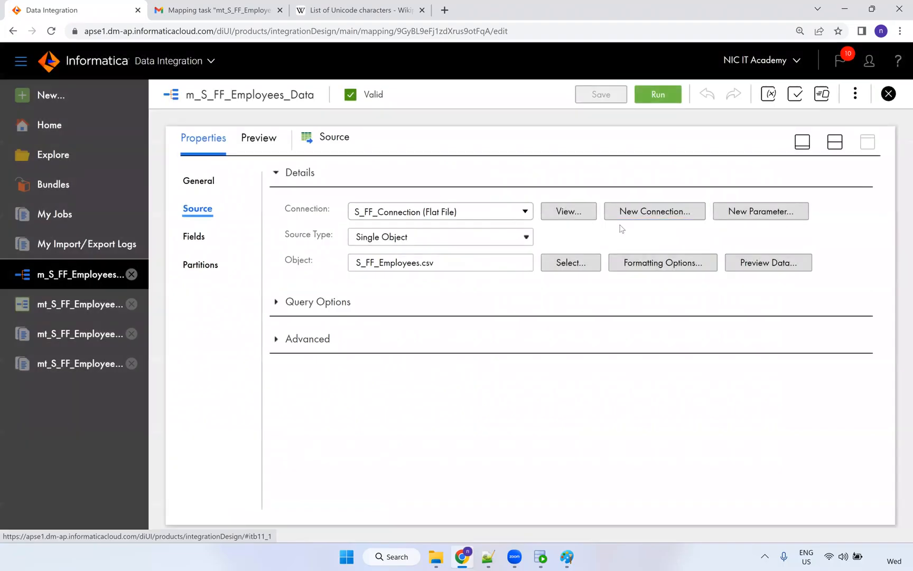
{"action": "left_click", "coordinate": [574, 216]}
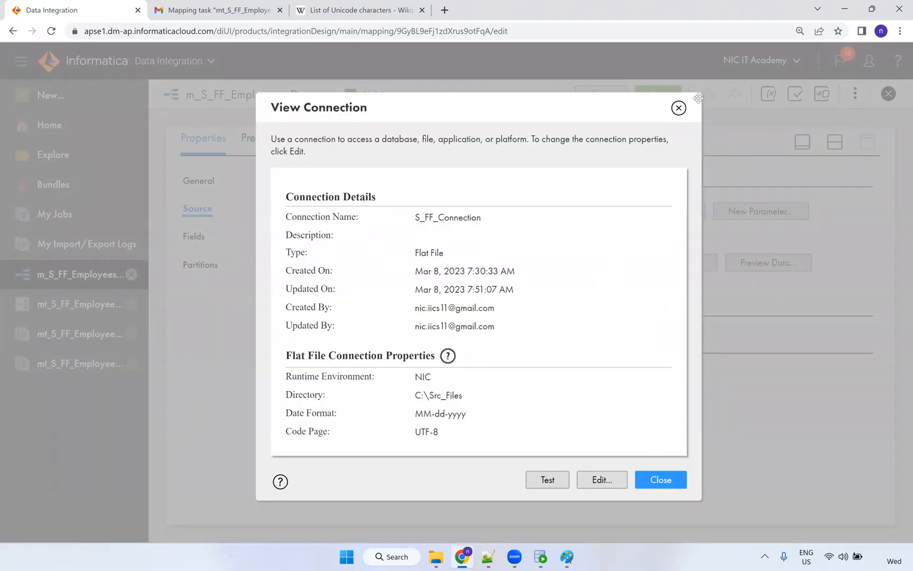
{"action": "left_click", "coordinate": [679, 109]}
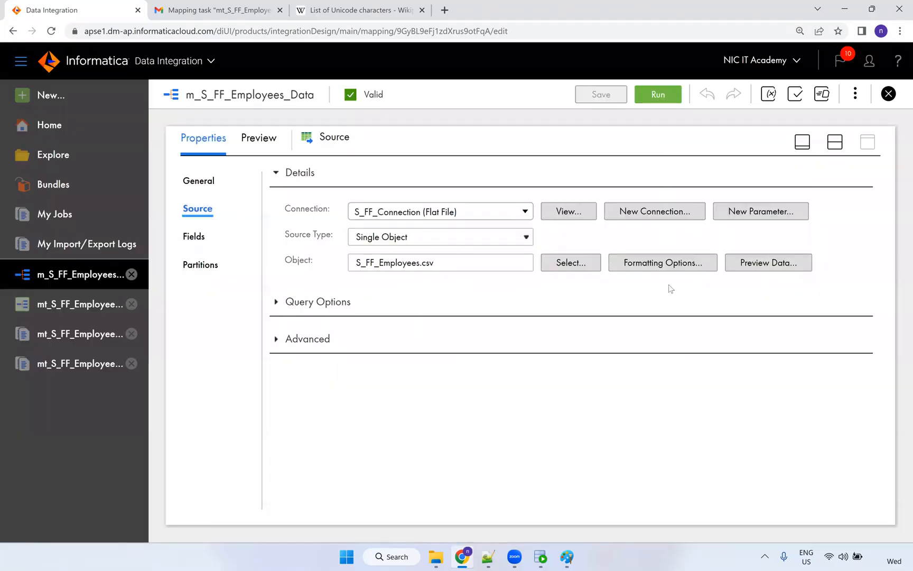
{"action": "left_click", "coordinate": [662, 268]}
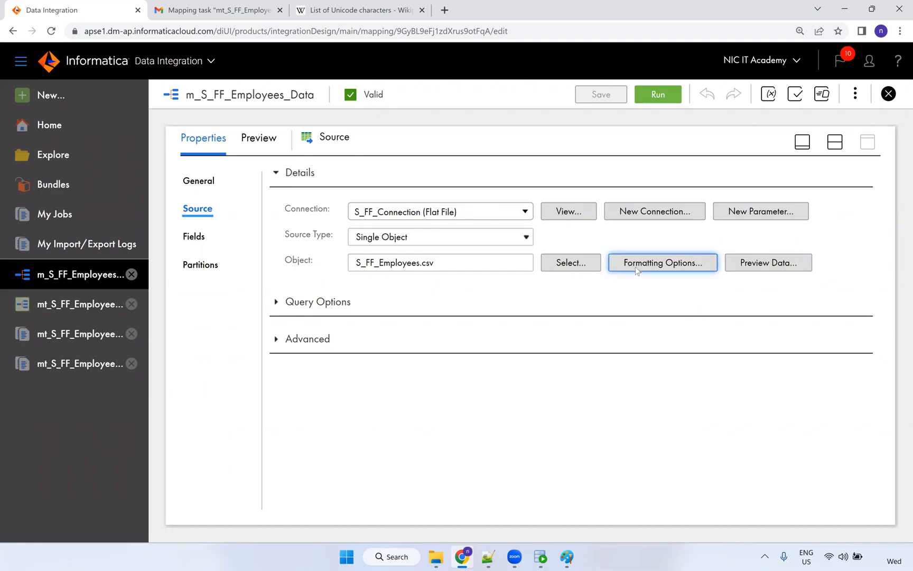
Set the source formatting delimiter to Other with a custom pipe (|) character and apply it.
{"action": "left_click", "coordinate": [650, 264]}
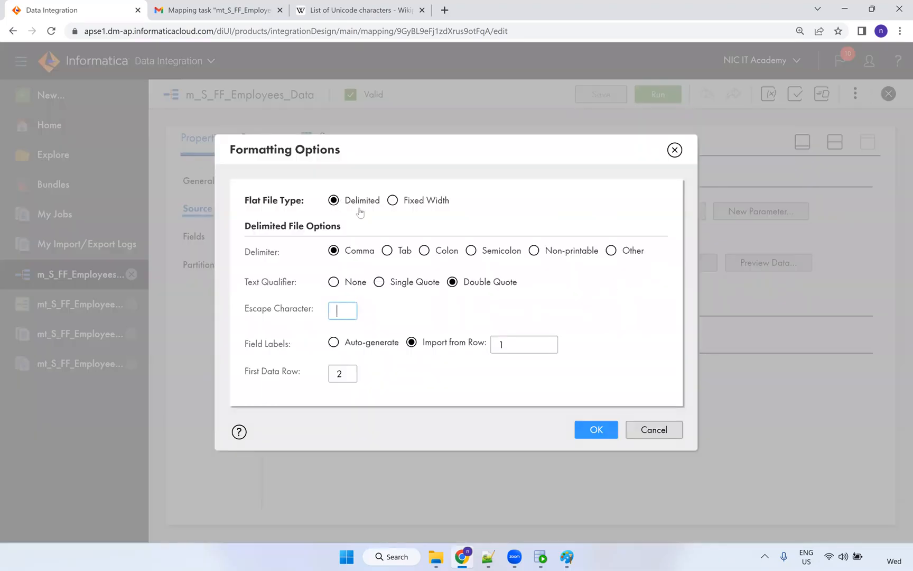
{"action": "left_click_drag", "start_coordinate": [351, 252], "coordinate": [344, 254]}
{"action": "left_click", "coordinate": [611, 250]}
{"action": "left_click", "coordinate": [325, 305]}
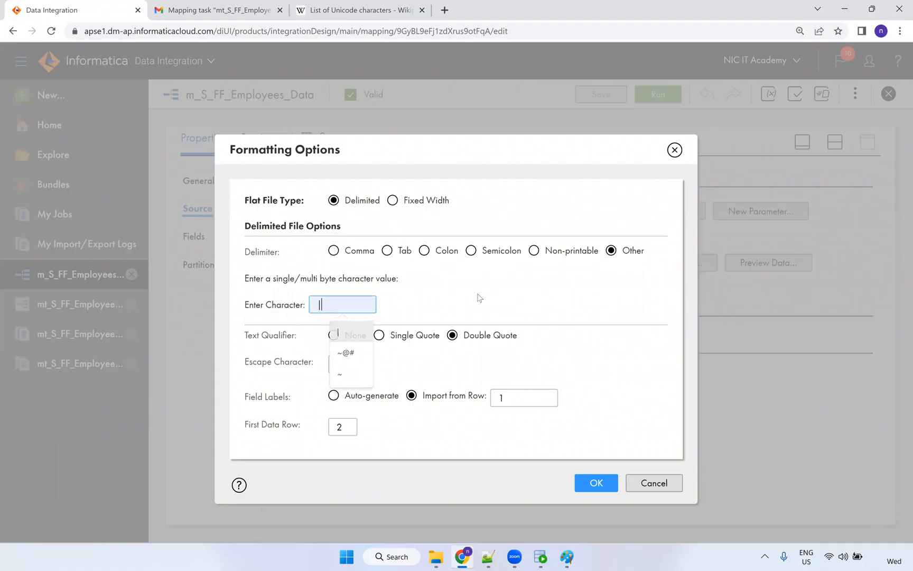
{"action": "left_click_drag", "start_coordinate": [352, 426], "coordinate": [312, 435]}
{"action": "left_click_drag", "start_coordinate": [245, 428], "coordinate": [308, 437]}
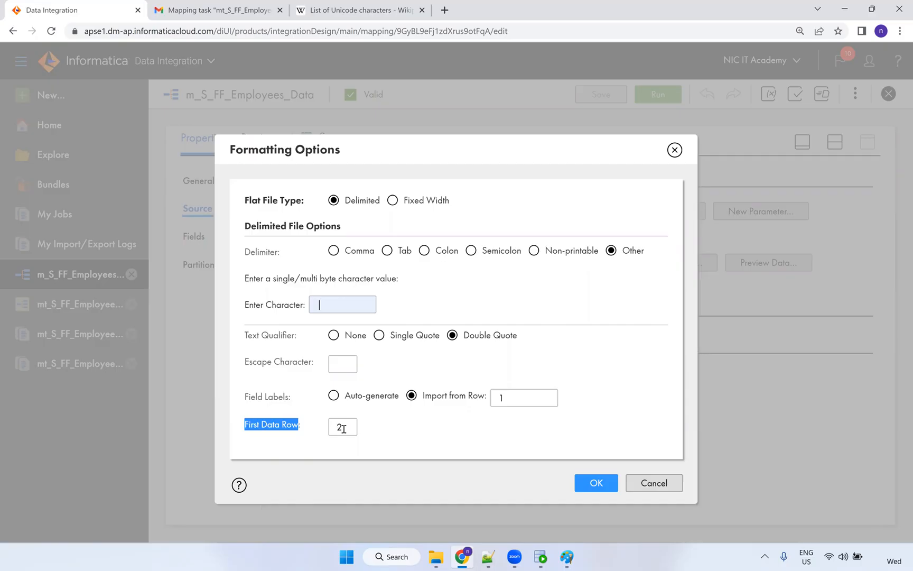
{"action": "left_click_drag", "start_coordinate": [343, 428], "coordinate": [338, 428]}
{"action": "left_click", "coordinate": [381, 425]}
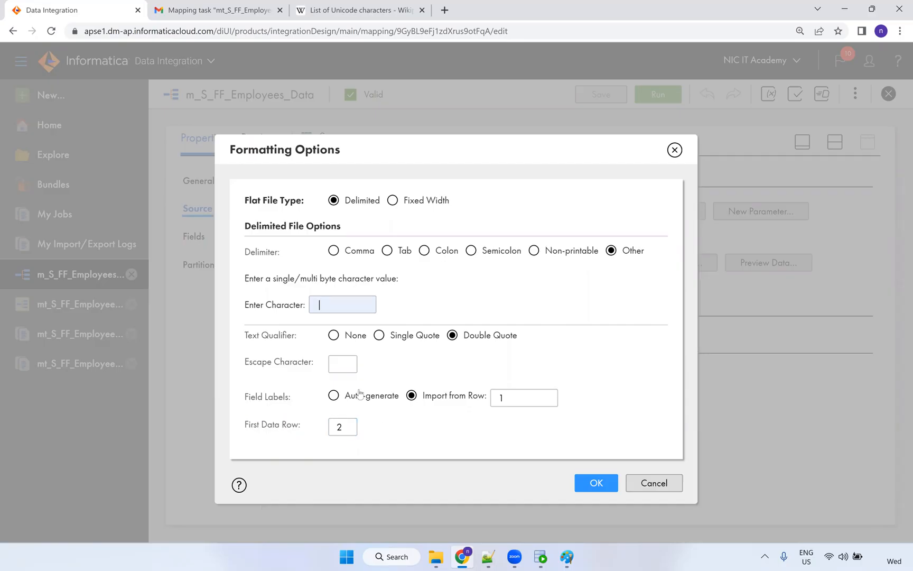
{"action": "double_click", "coordinate": [315, 305]}
{"action": "left_click", "coordinate": [603, 487]}
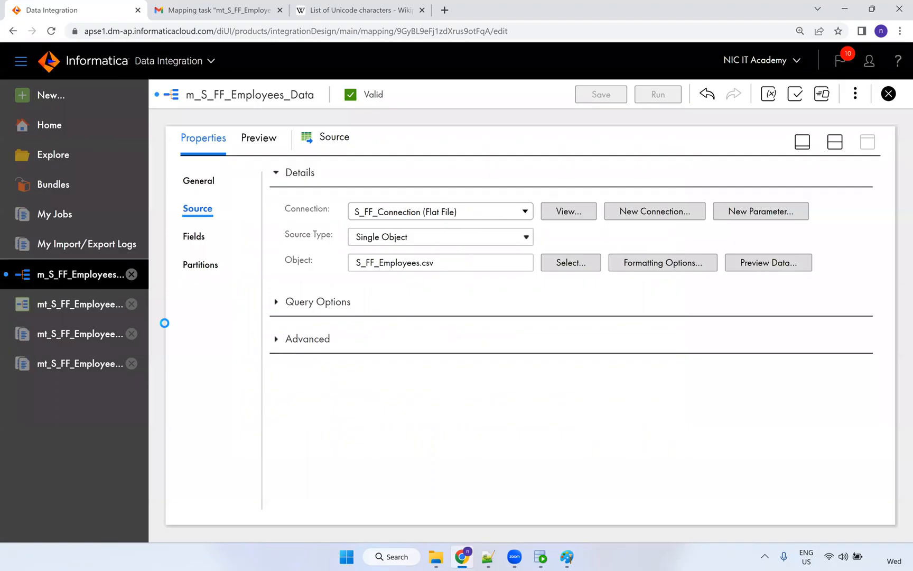
{"action": "left_click", "coordinate": [81, 310]}
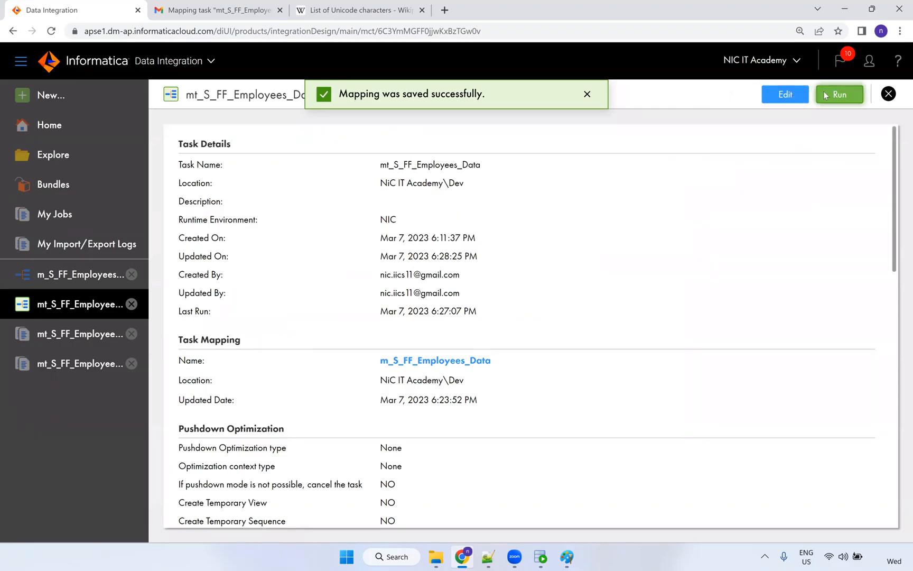
Run the employee mapping task and refresh My Jobs until job 11 finishes.
{"action": "left_click", "coordinate": [822, 94]}
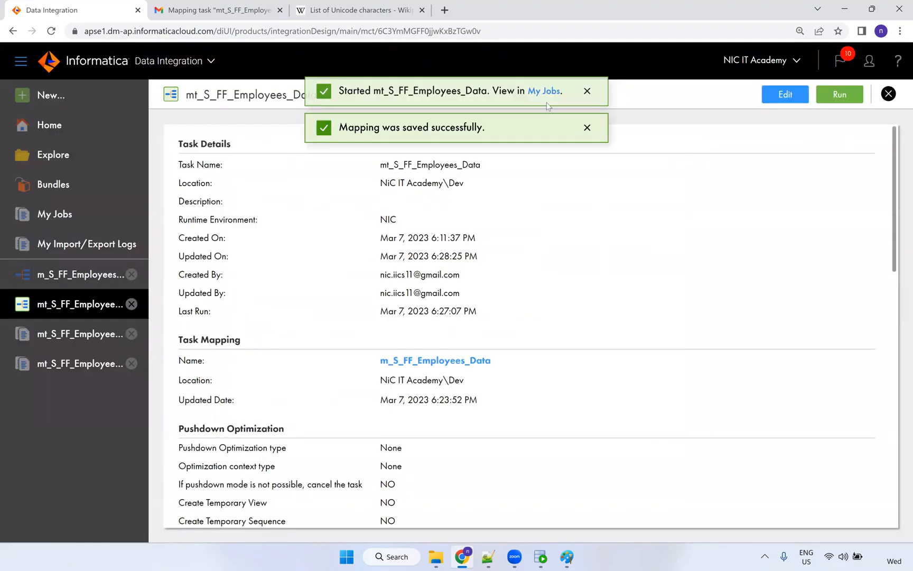
{"action": "left_click", "coordinate": [545, 94]}
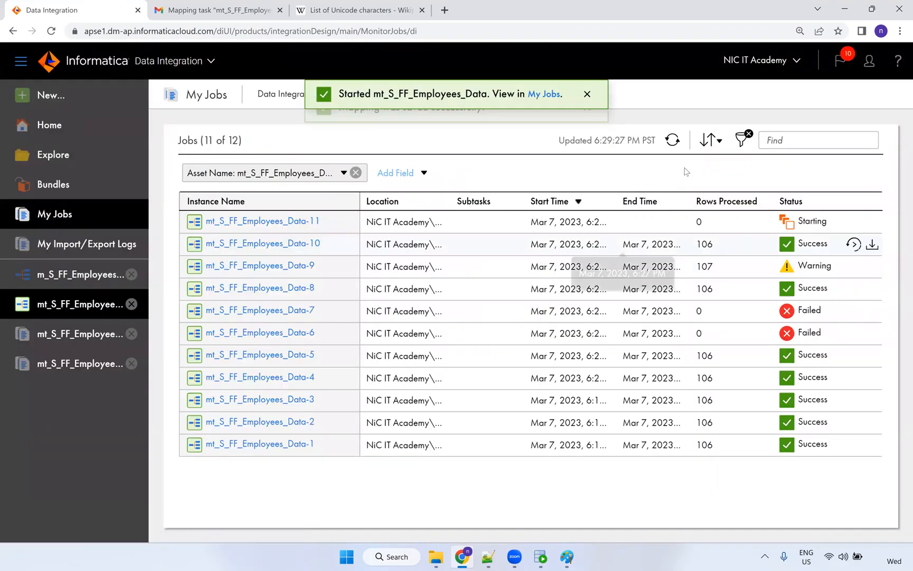
{"action": "left_click", "coordinate": [672, 140]}
{"action": "left_click", "coordinate": [673, 140]}
{"action": "left_click", "coordinate": [672, 140]}
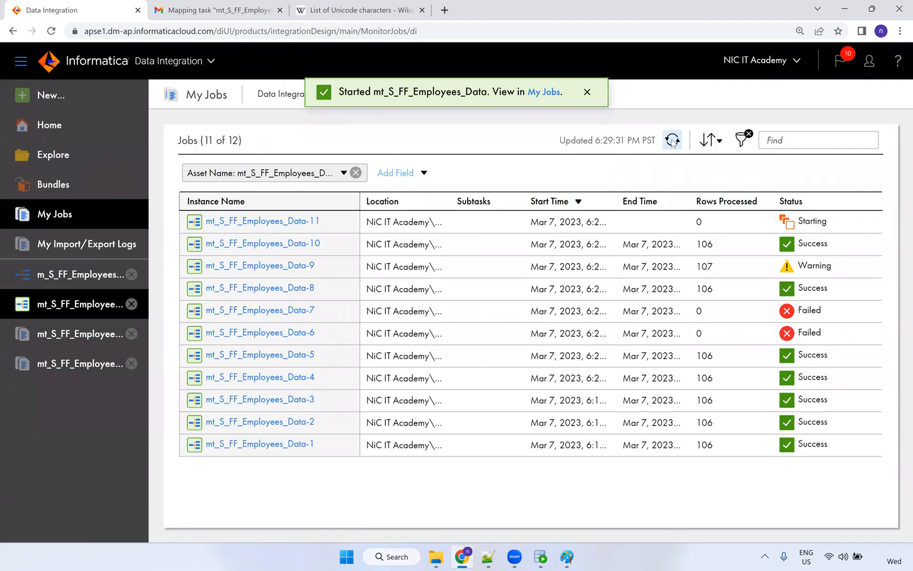
{"action": "left_click", "coordinate": [672, 140]}
{"action": "left_click", "coordinate": [672, 140]}
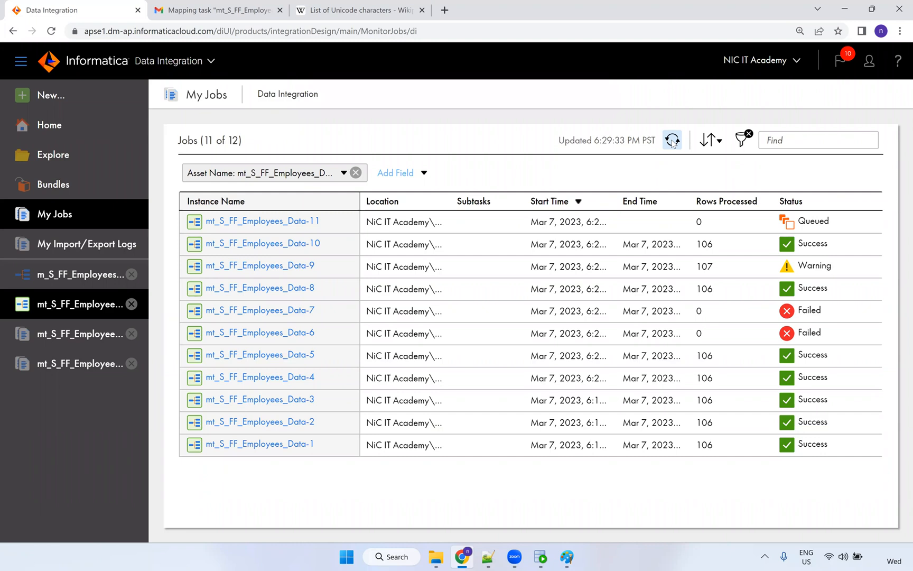
{"action": "left_click", "coordinate": [672, 140]}
{"action": "left_click", "coordinate": [673, 141]}
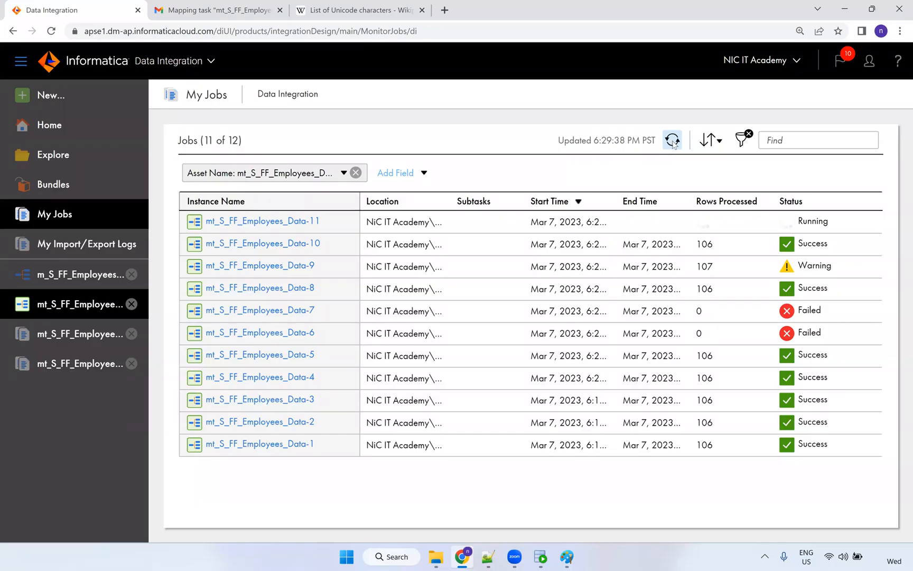
{"action": "left_click", "coordinate": [673, 141]}
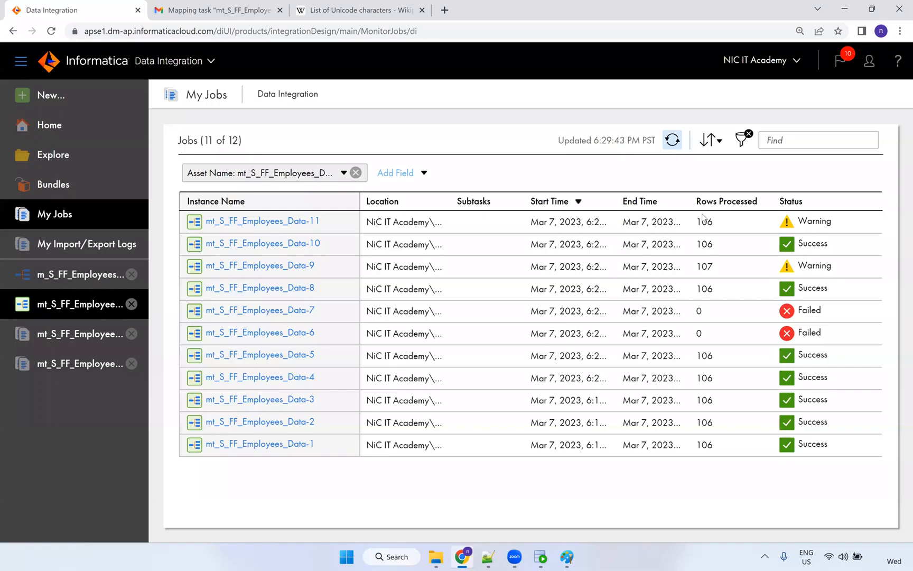
Check job 11's details: 0 rows loaded and 106 errors from a HIRE_DATE port error.
{"action": "double_click", "coordinate": [702, 222]}
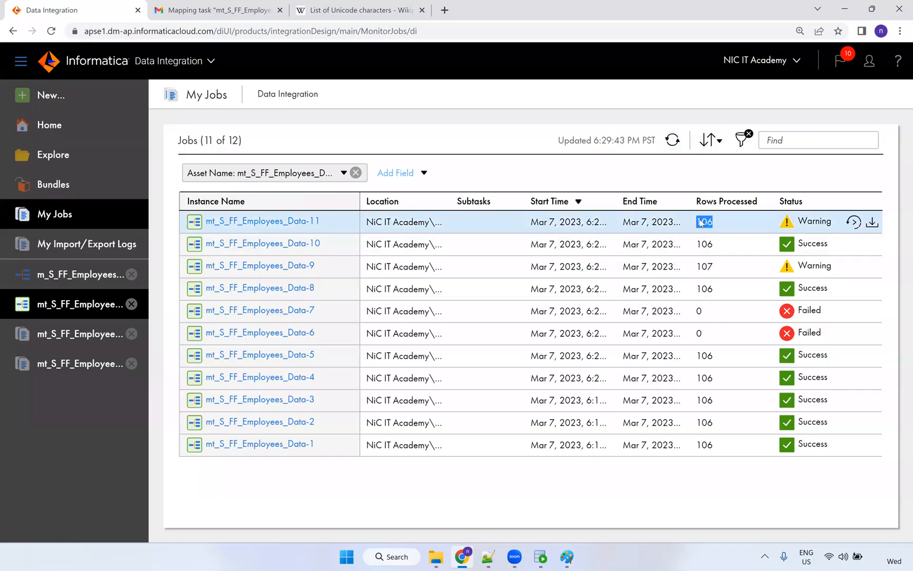
{"action": "left_click", "coordinate": [312, 221]}
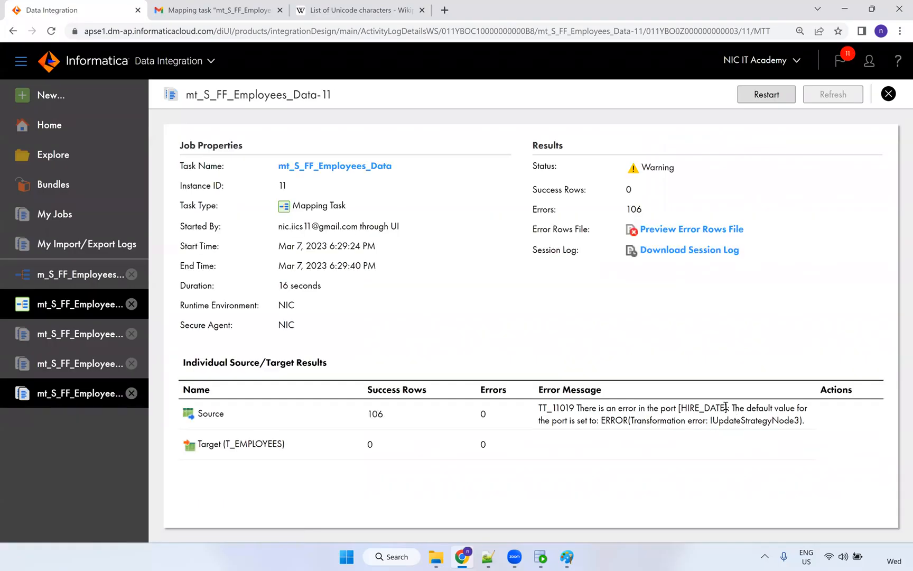
{"action": "left_click_drag", "start_coordinate": [699, 409], "coordinate": [739, 429]}
{"action": "left_click_drag", "start_coordinate": [800, 422], "coordinate": [527, 414]}
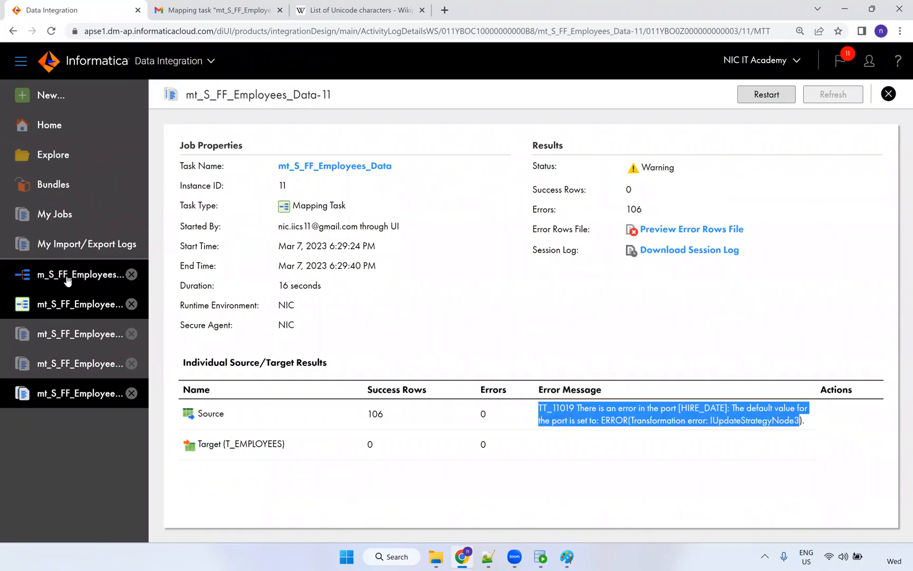
{"action": "left_click", "coordinate": [78, 273]}
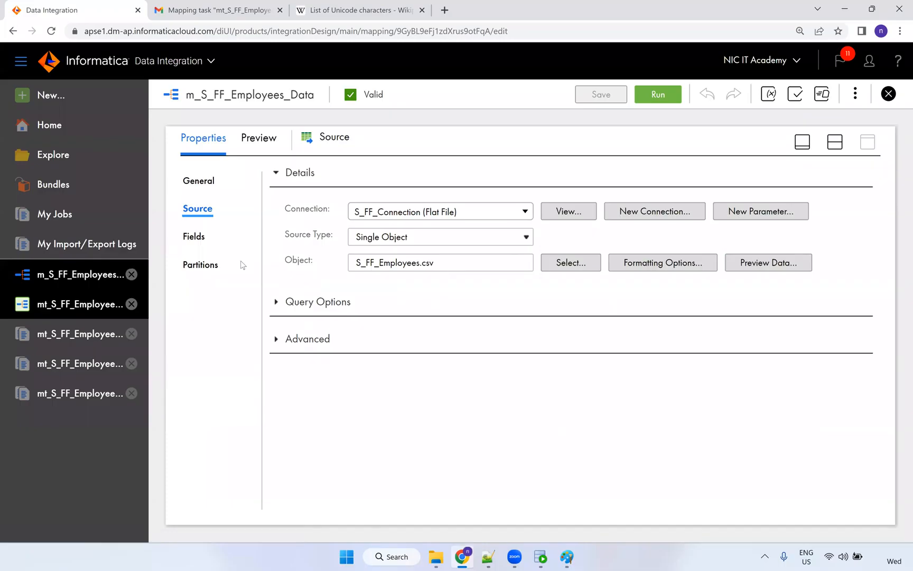
Switch the source fields to metadata editing and make EMPLOYEE_ID a number with precision 6.
{"action": "left_click", "coordinate": [195, 237]}
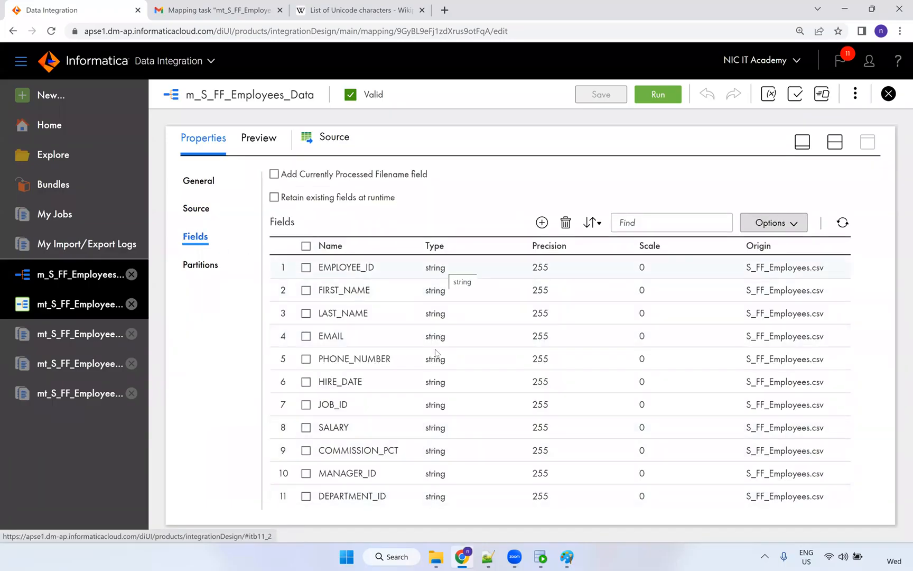
{"action": "left_click", "coordinate": [433, 266]}
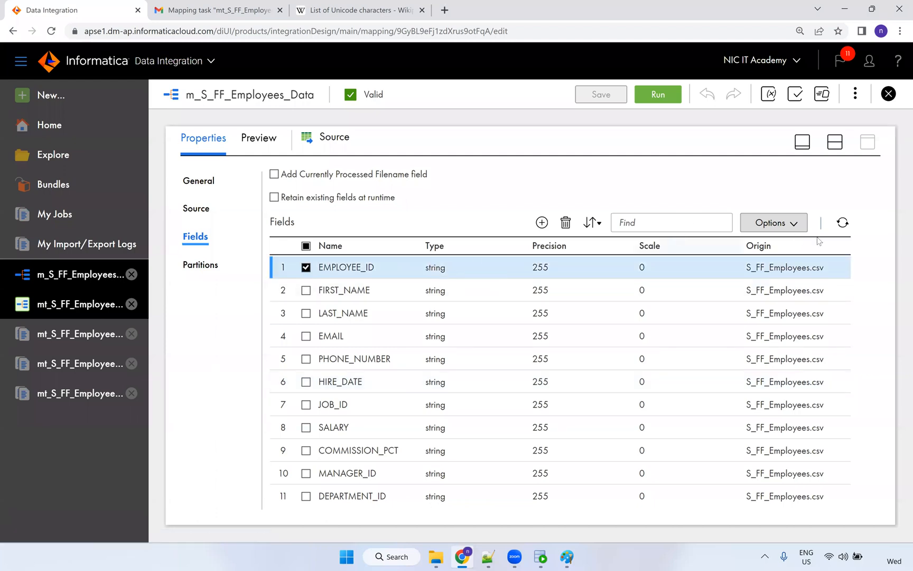
{"action": "left_click", "coordinate": [786, 224]}
{"action": "left_click", "coordinate": [767, 306]}
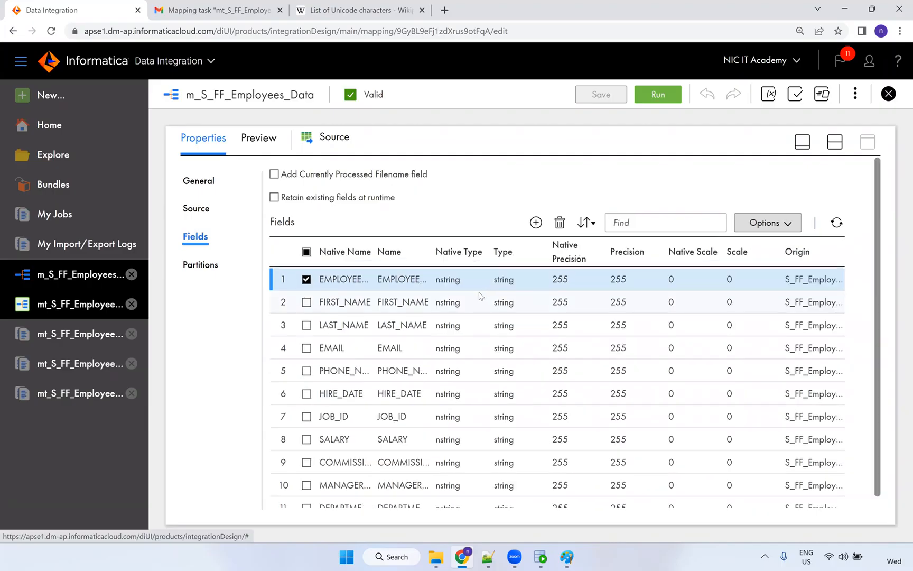
{"action": "left_click", "coordinate": [446, 281]}
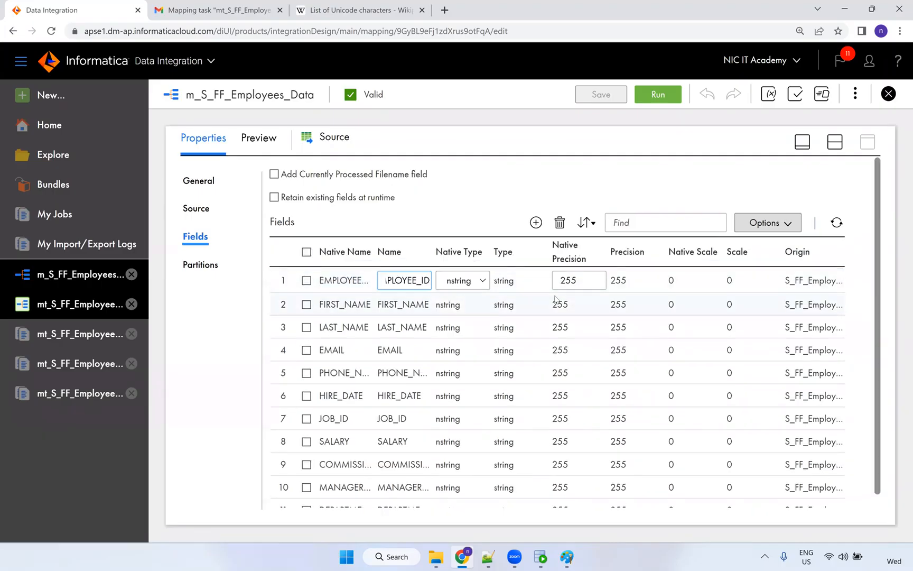
{"action": "left_click", "coordinate": [455, 280]}
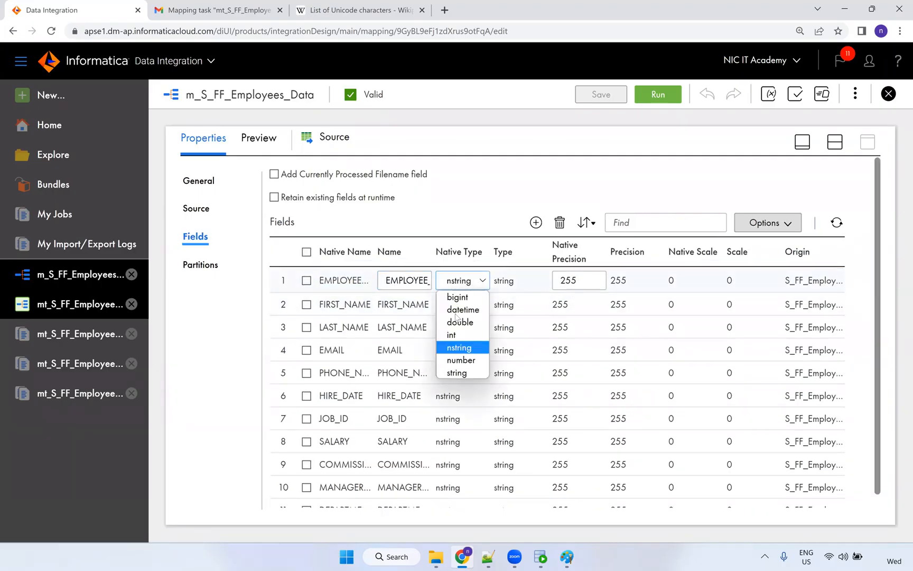
{"action": "left_click", "coordinate": [459, 360]}
{"action": "double_click", "coordinate": [556, 280]}
{"action": "type", "text": "6"}
{"action": "left_click", "coordinate": [449, 317]}
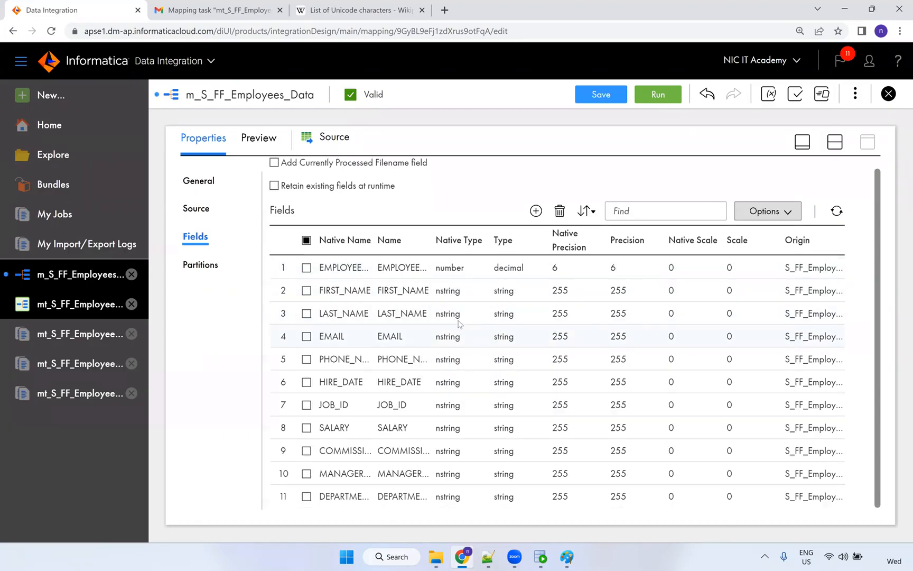
Change HIRE_DATE's native type to datetime.
{"action": "left_click", "coordinate": [458, 321]}
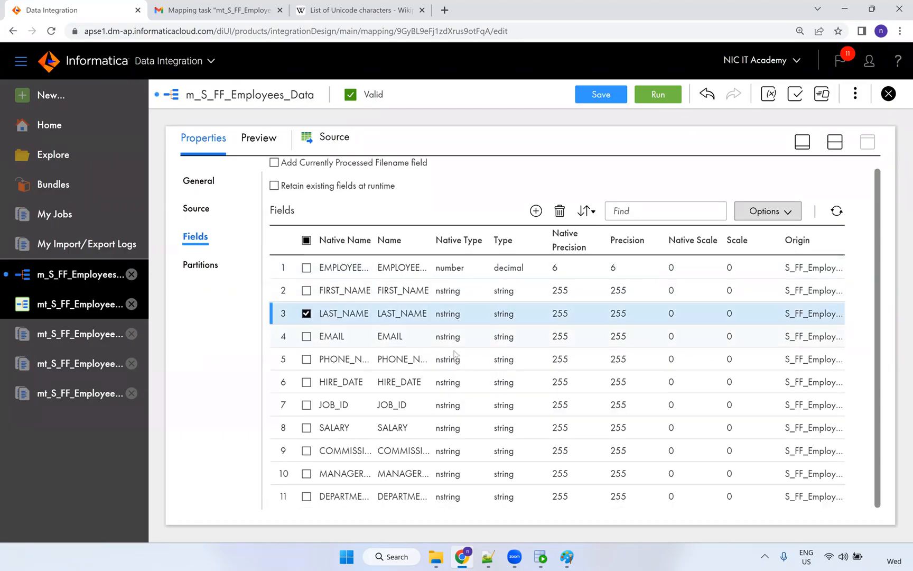
{"action": "left_click", "coordinate": [449, 381]}
{"action": "left_click", "coordinate": [455, 383]}
{"action": "left_click", "coordinate": [460, 409]}
{"action": "left_click_drag", "start_coordinate": [577, 384], "coordinate": [559, 383]}
{"action": "left_click", "coordinate": [533, 427]}
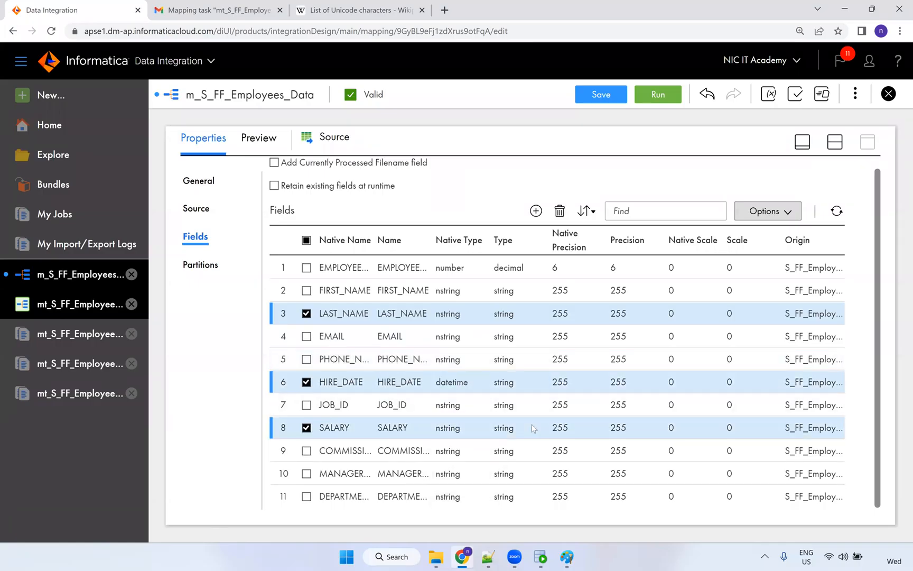
Make SALARY and the commission field numbers with precision 10.
{"action": "left_click", "coordinate": [453, 432]}
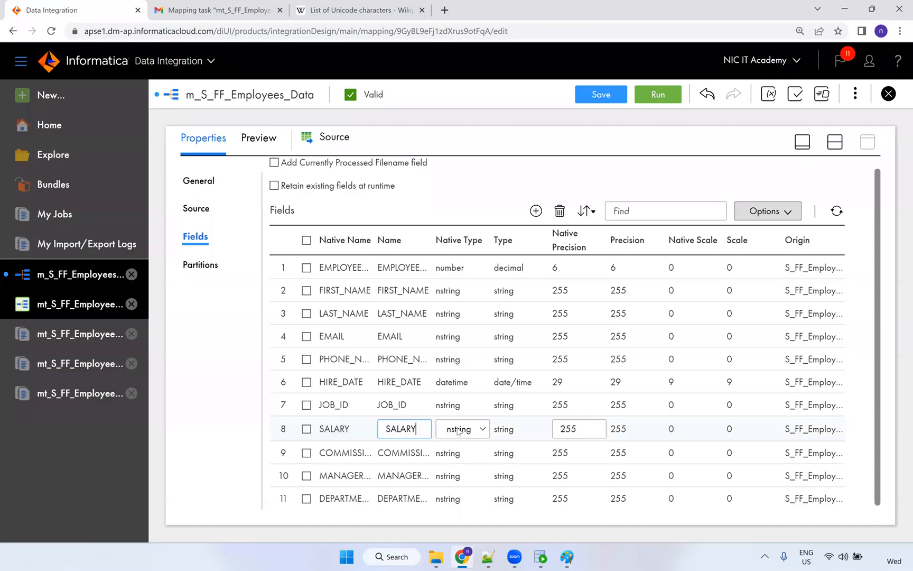
{"action": "left_click", "coordinate": [457, 430]}
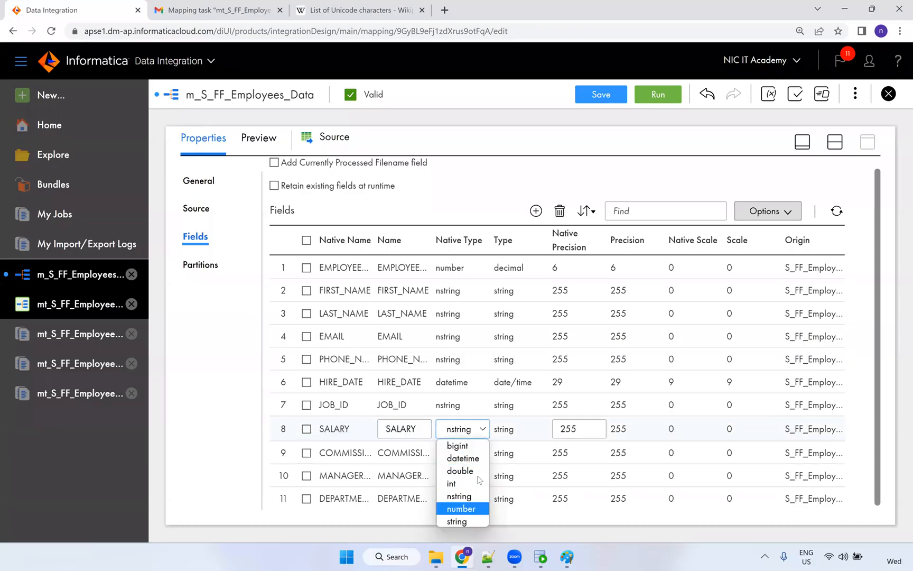
{"action": "left_click", "coordinate": [467, 508]}
{"action": "left_click_drag", "start_coordinate": [581, 424], "coordinate": [535, 423]}
{"action": "type", "text": "1"}
{"action": "left_click", "coordinate": [442, 454]}
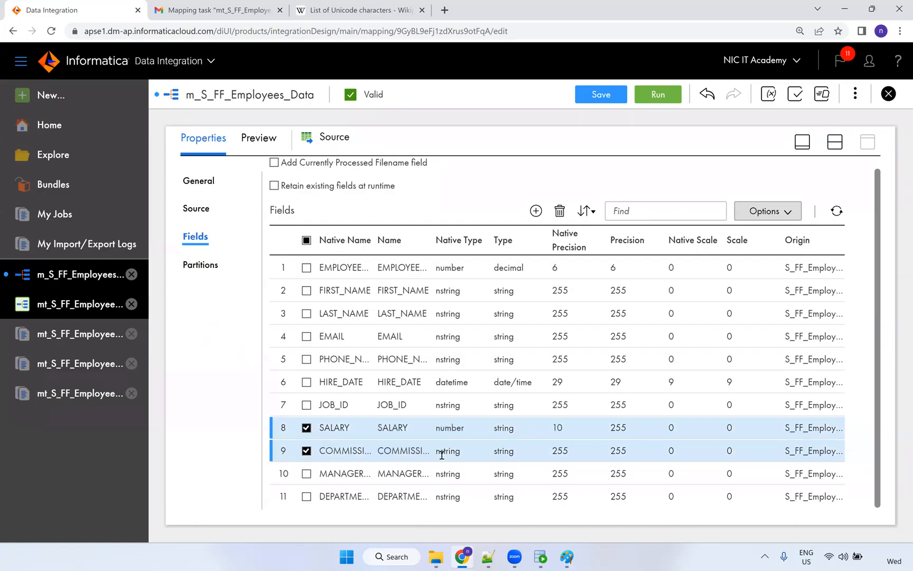
{"action": "left_click", "coordinate": [458, 451]}
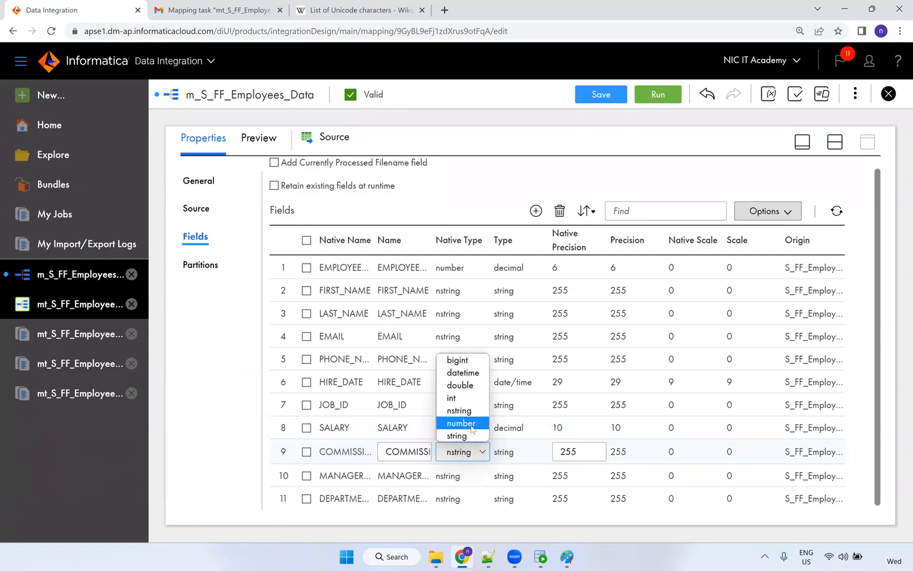
{"action": "left_click", "coordinate": [470, 424]}
{"action": "left_click_drag", "start_coordinate": [580, 454], "coordinate": [558, 453]}
{"action": "type", "text": "10"}
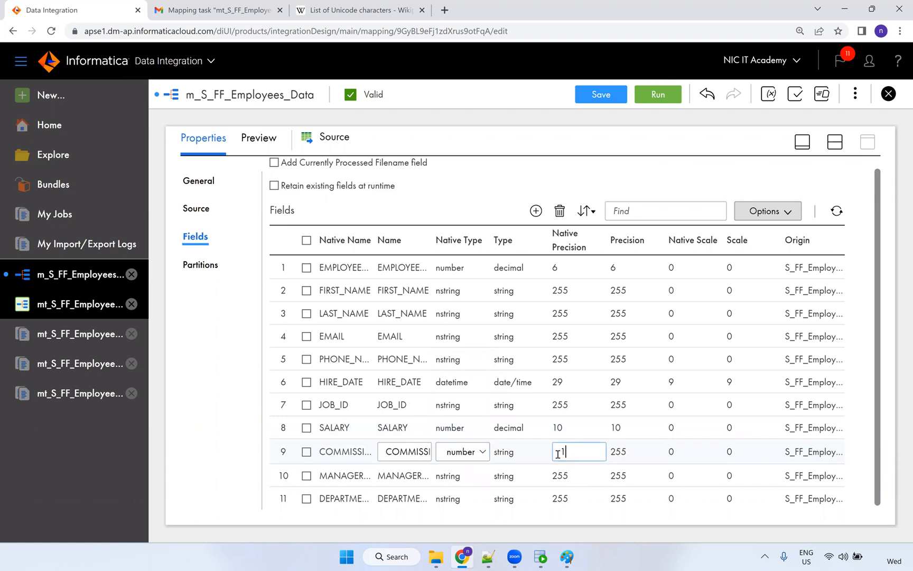
{"action": "left_click", "coordinate": [458, 476]}
Make MANAGER_ID and DEPARTMENT_ID numbers with precision 4.
{"action": "left_click", "coordinate": [458, 477]}
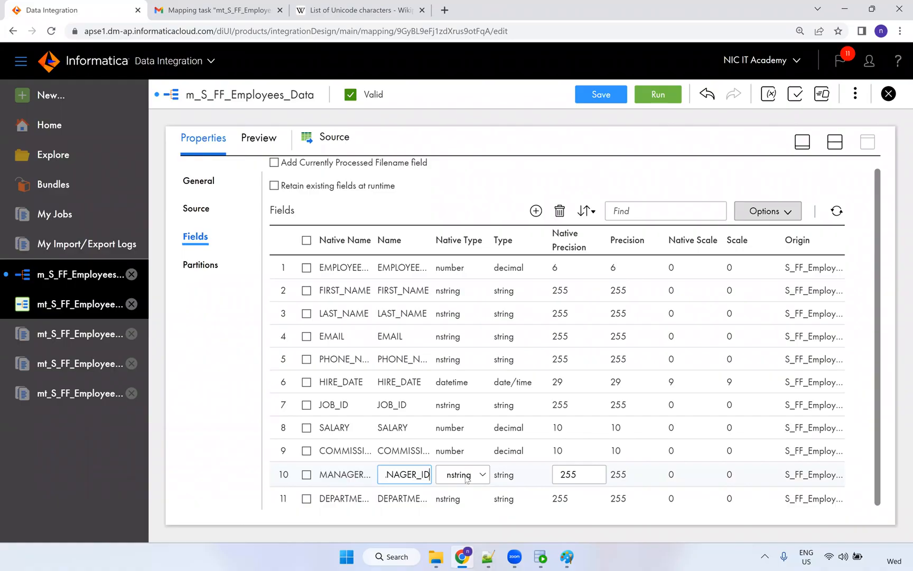
{"action": "left_click", "coordinate": [467, 478]}
{"action": "left_click", "coordinate": [468, 456]}
{"action": "left_click", "coordinate": [454, 499]}
{"action": "left_click", "coordinate": [456, 505]}
{"action": "left_click", "coordinate": [458, 497]}
{"action": "left_click", "coordinate": [459, 497]}
{"action": "left_click", "coordinate": [459, 497]}
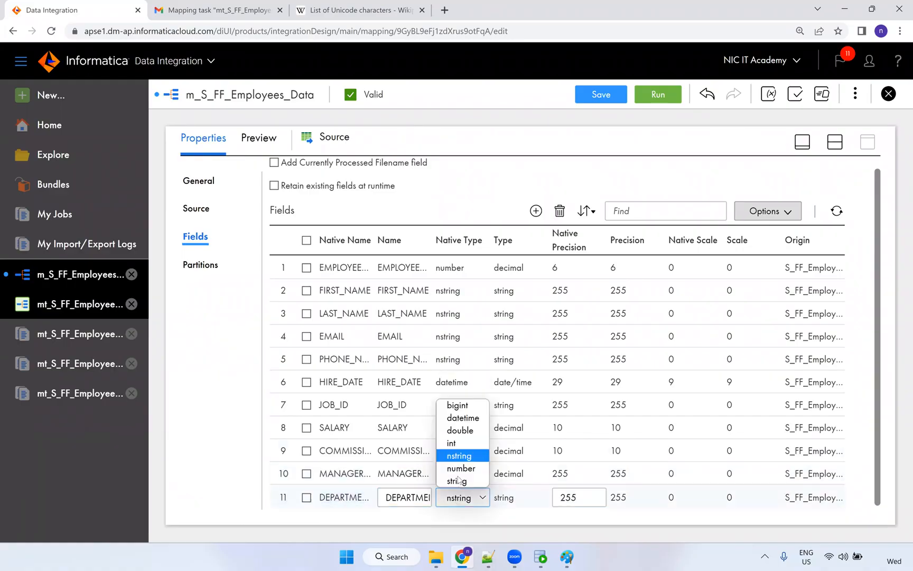
{"action": "left_click", "coordinate": [460, 468]}
{"action": "left_click", "coordinate": [553, 501]}
{"action": "type", "text": "4"}
{"action": "left_click", "coordinate": [555, 472]}
{"action": "left_click", "coordinate": [556, 471]}
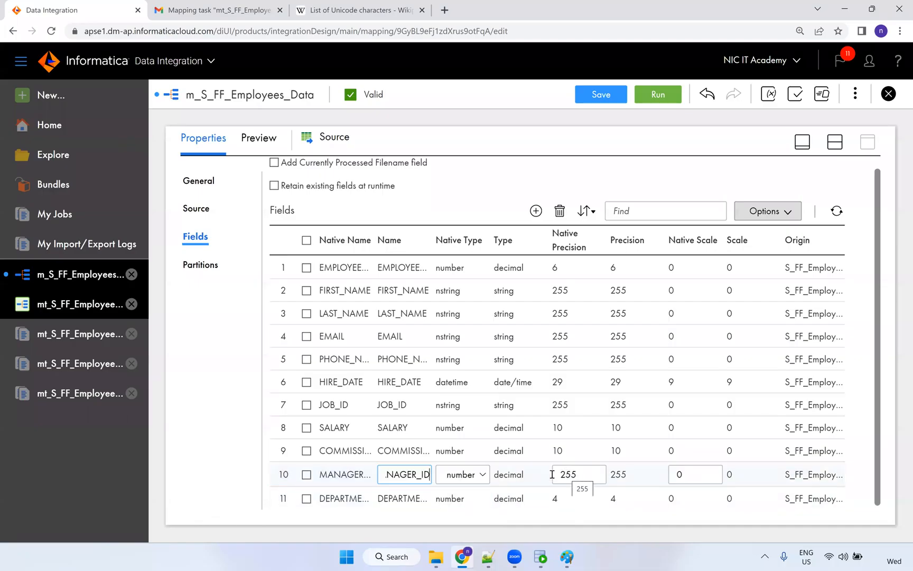
{"action": "left_click", "coordinate": [552, 474]}
{"action": "type", "text": "4"}
{"action": "left_click", "coordinate": [540, 463]}
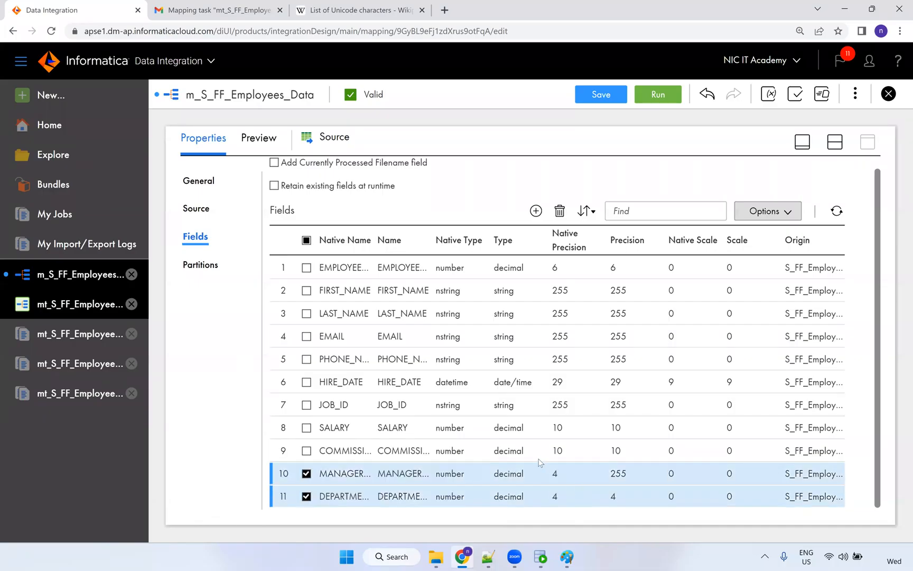
Edit the commission field's native scale value.
{"action": "left_click", "coordinate": [338, 452]}
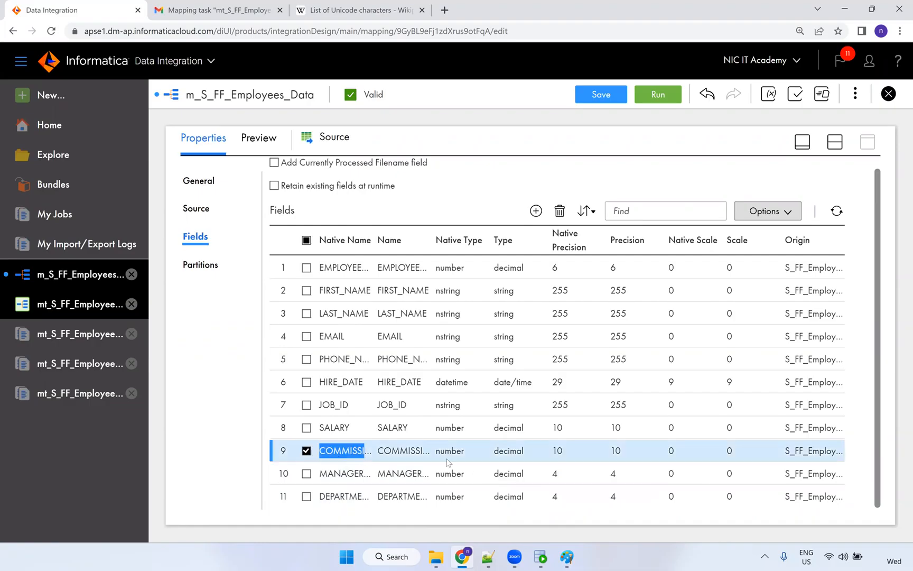
{"action": "left_click", "coordinate": [680, 452]}
{"action": "left_click_drag", "start_coordinate": [683, 453], "coordinate": [667, 458]}
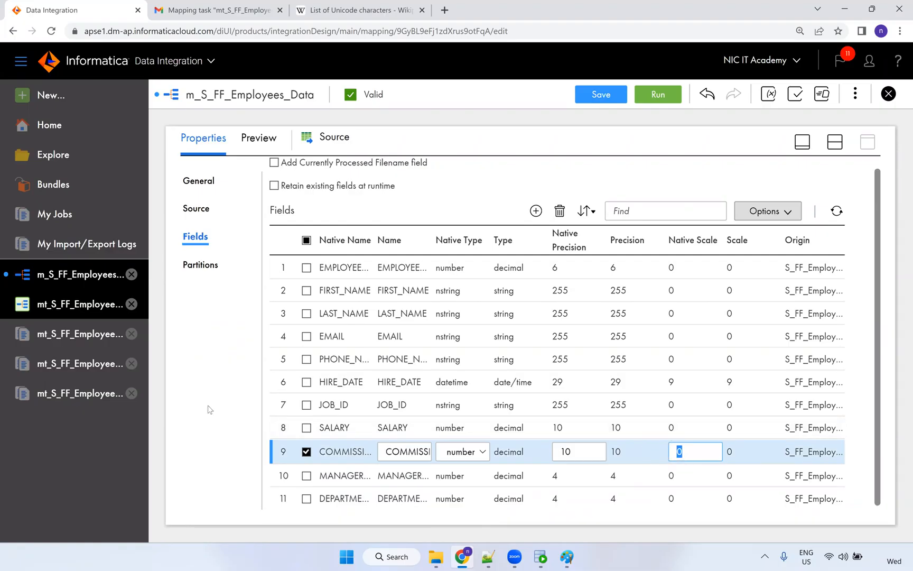
{"action": "left_click", "coordinate": [209, 409]}
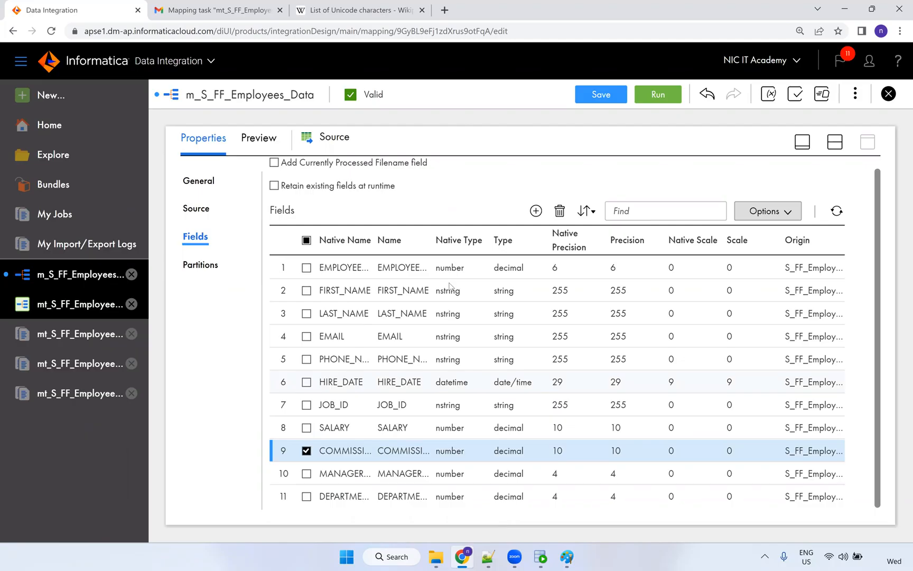
Save the m_S_FF_Employees_Data mapping.
{"action": "left_click", "coordinate": [604, 97]}
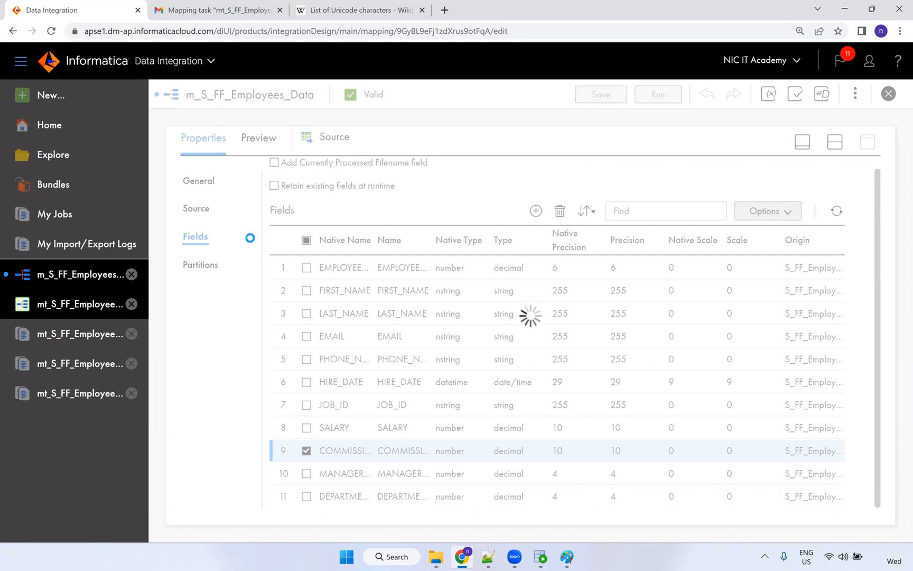
{"action": "left_click", "coordinate": [835, 144]}
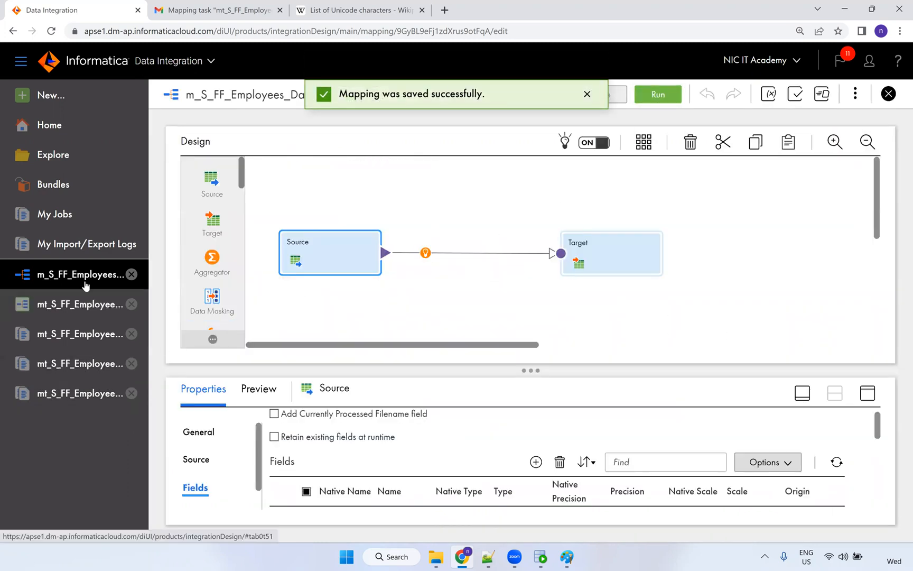
{"action": "left_click", "coordinate": [669, 97]}
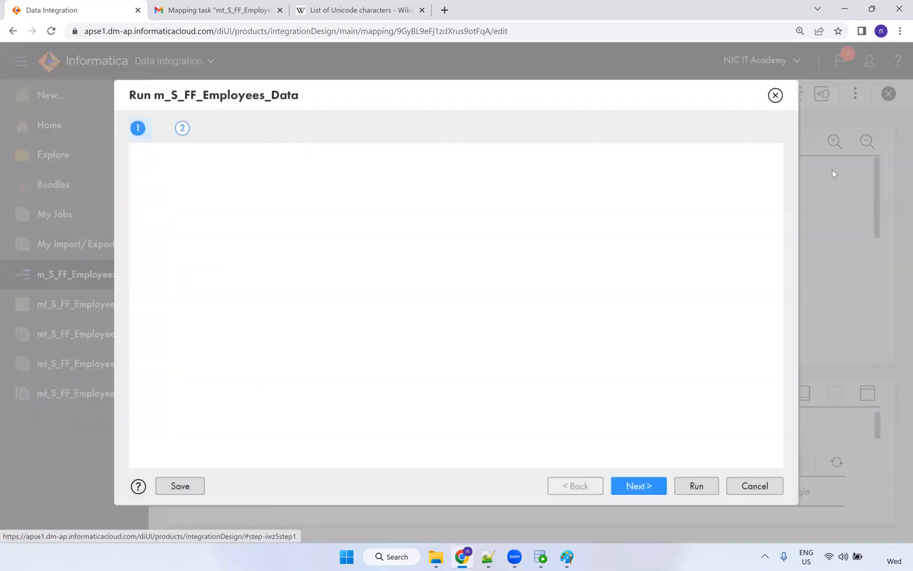
{"action": "left_click", "coordinate": [776, 96]}
{"action": "left_click", "coordinate": [112, 304]}
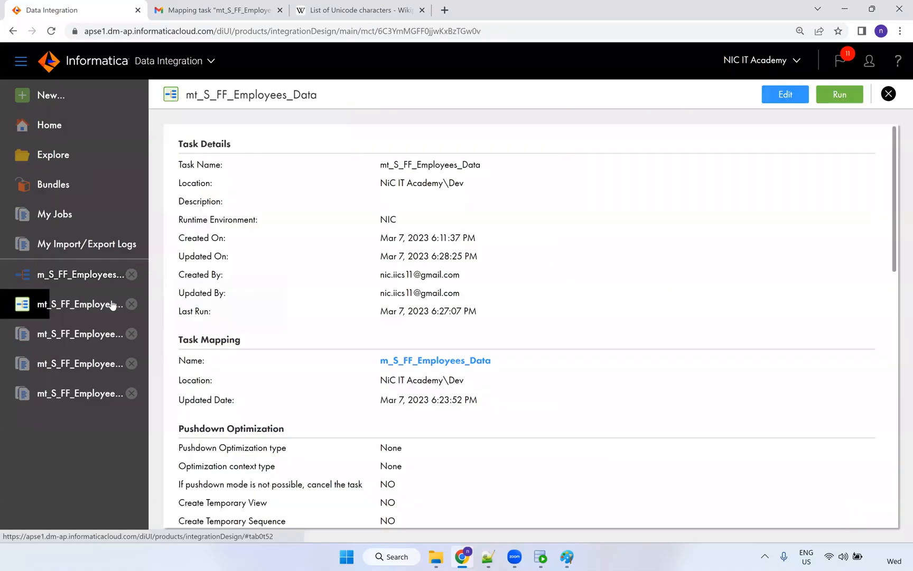
Run the employees mapping task and refresh My Jobs until run 12 shows Success with 106 rows.
{"action": "left_click", "coordinate": [842, 94]}
{"action": "left_click", "coordinate": [546, 95]}
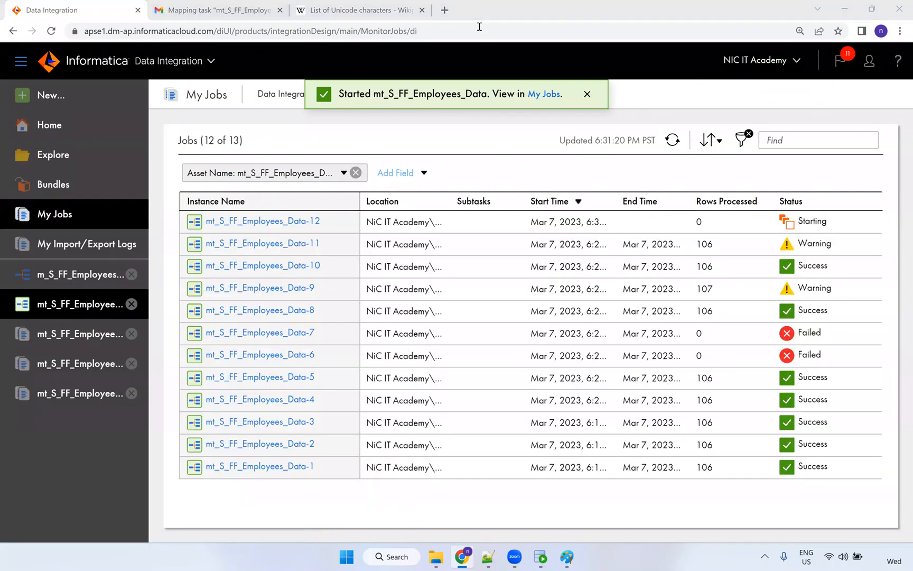
{"action": "left_click", "coordinate": [672, 140]}
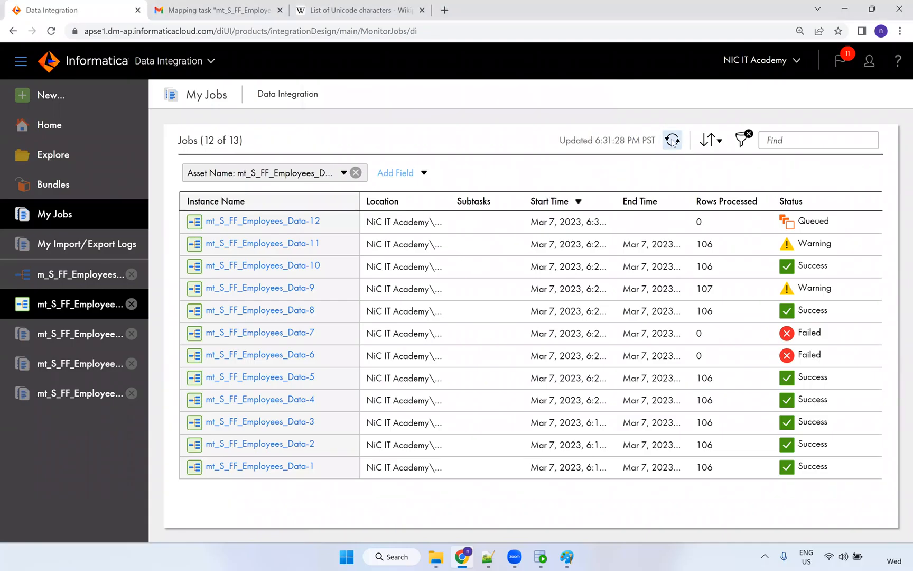
{"action": "left_click", "coordinate": [672, 140]}
{"action": "left_click", "coordinate": [673, 140]}
{"action": "left_click", "coordinate": [673, 140]}
{"action": "left_click", "coordinate": [672, 140]}
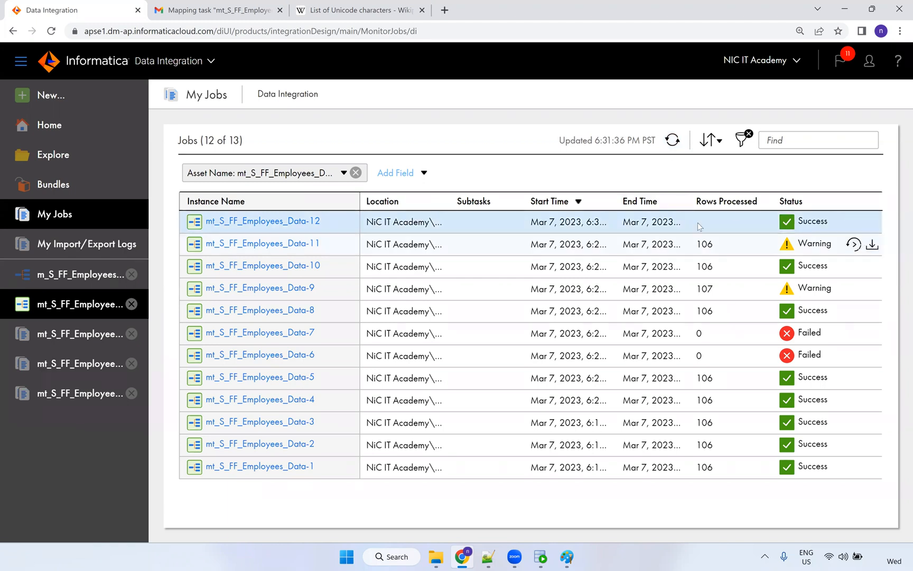
{"action": "left_click", "coordinate": [672, 140]}
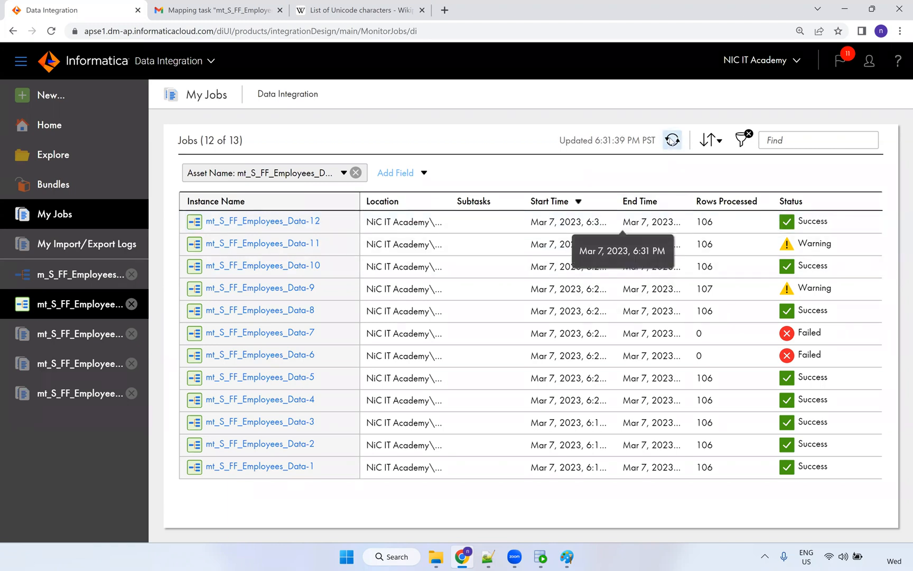
In SQL Developer, confirm T_EMPLOYEES row 1's FIRST_NAME keeps its comma.
{"action": "left_click", "coordinate": [540, 556]}
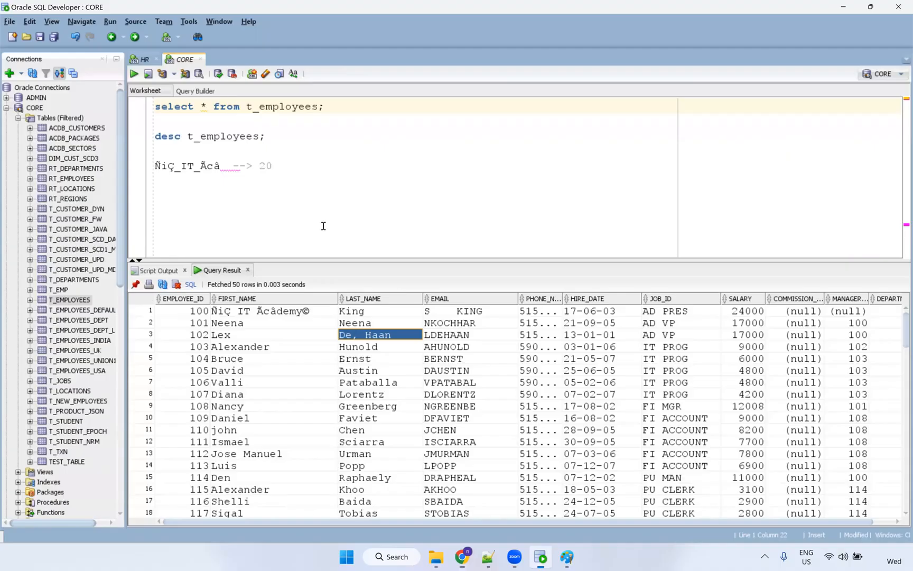
{"action": "left_click", "coordinate": [315, 115]}
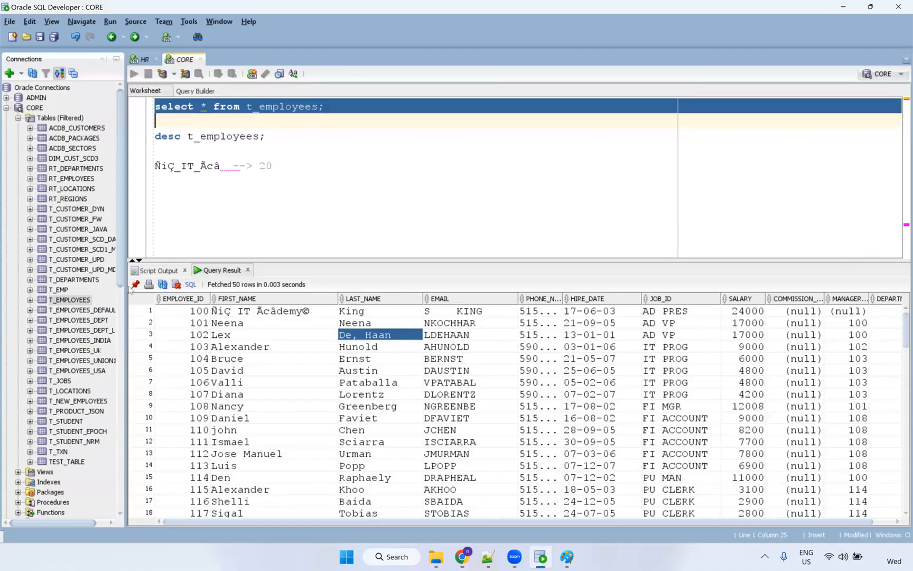
{"action": "left_click", "coordinate": [264, 314]}
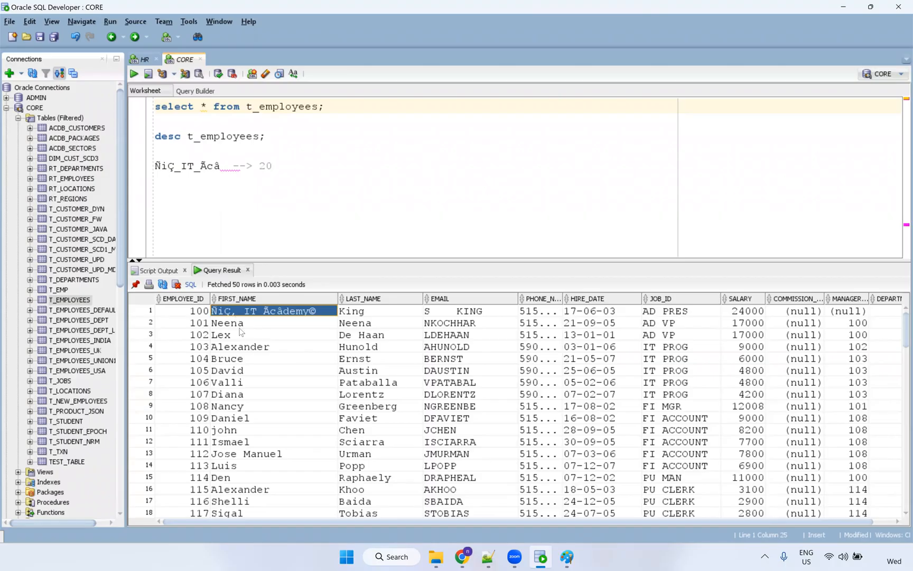
{"action": "left_click", "coordinate": [240, 324]}
{"action": "left_click", "coordinate": [264, 312]}
{"action": "key", "text": "alt+Tab"}
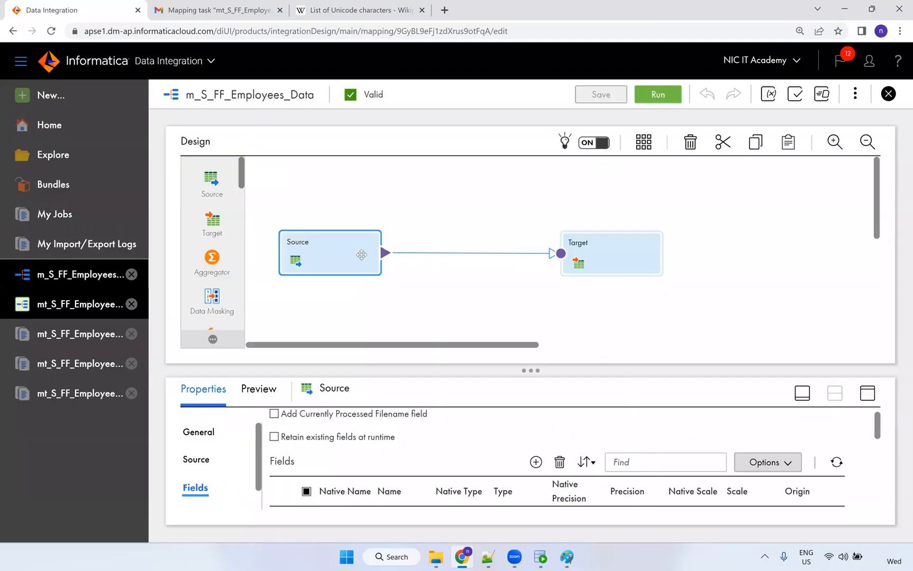
Set the Source's custom flat-file delimiter to ~@# in the formatting options.
{"action": "left_click", "coordinate": [868, 398]}
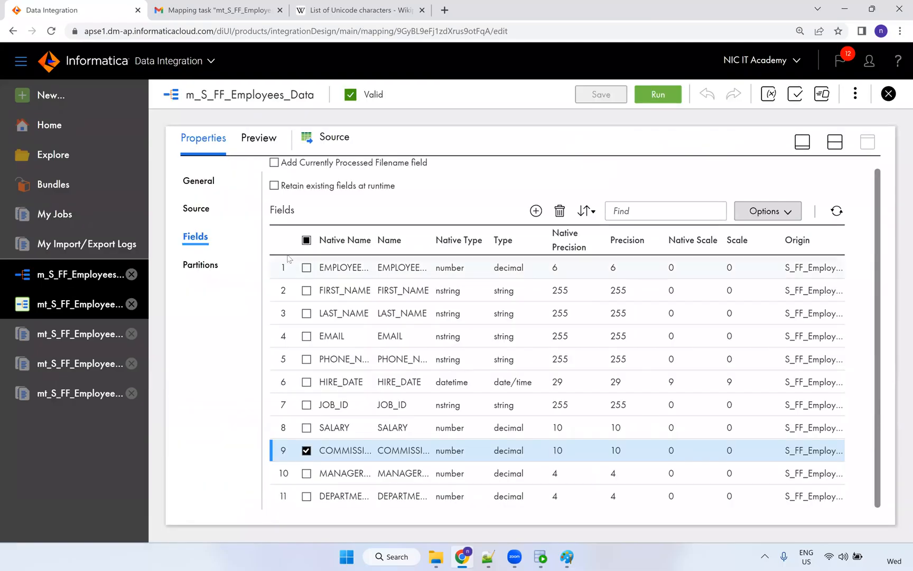
{"action": "left_click", "coordinate": [201, 211]}
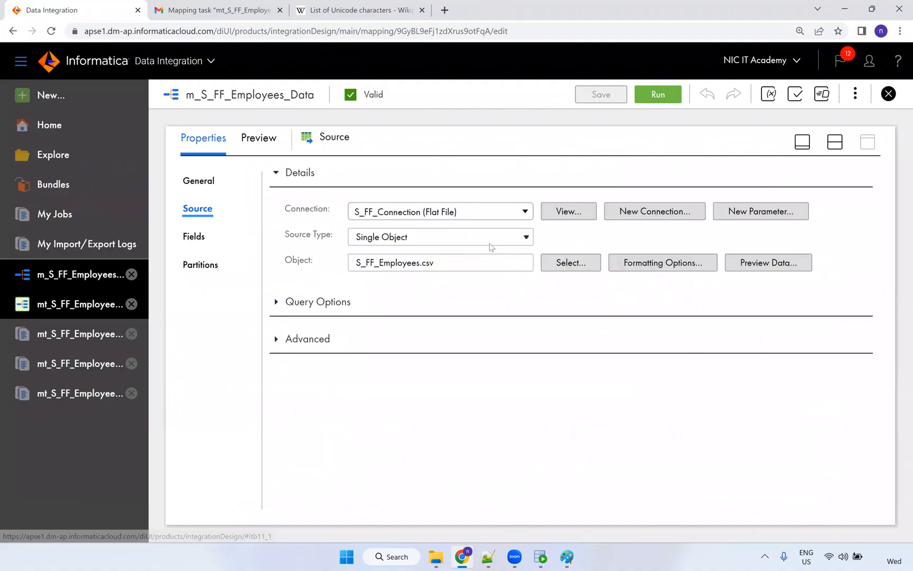
{"action": "left_click", "coordinate": [662, 264]}
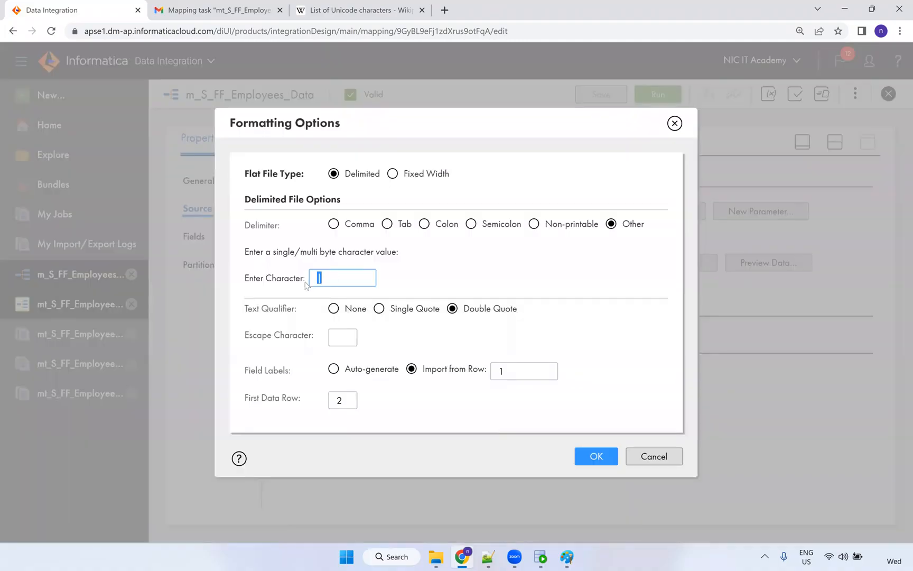
{"action": "left_click", "coordinate": [348, 286]}
{"action": "type", "text": "~"}
{"action": "left_click", "coordinate": [355, 302]}
{"action": "left_click_drag", "start_coordinate": [346, 286], "coordinate": [284, 289]}
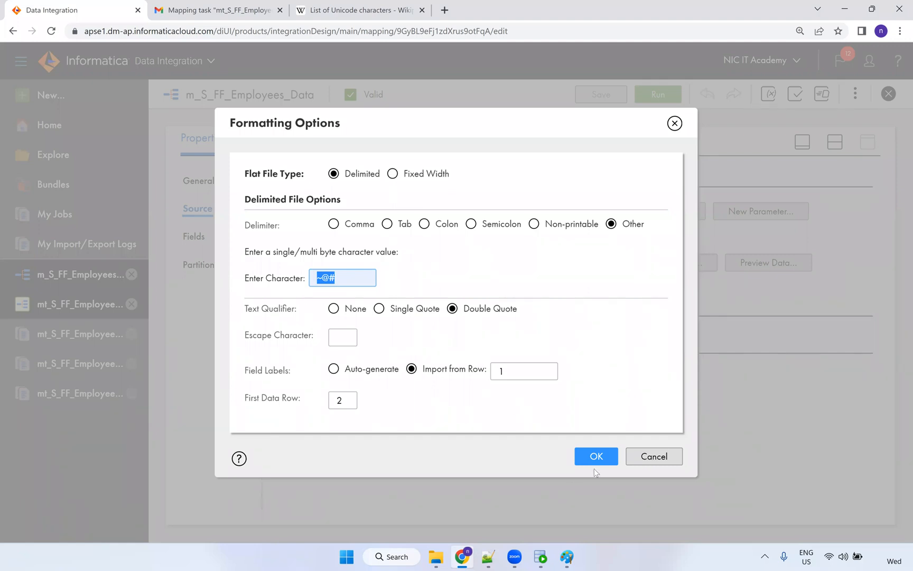
{"action": "left_click", "coordinate": [595, 457]}
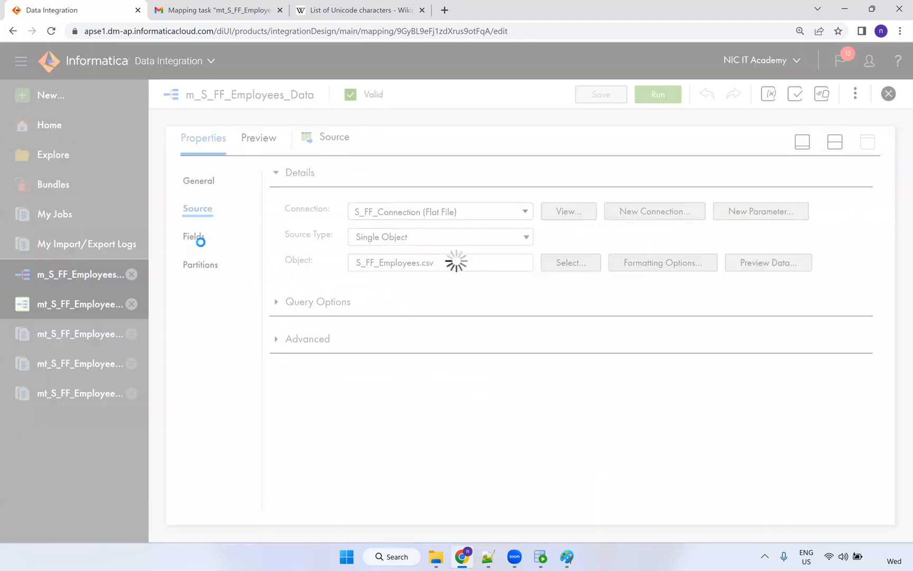
Review the Source fields, which still show one merged field, then bring up S_FF_Employees.csv.
{"action": "left_click", "coordinate": [197, 237]}
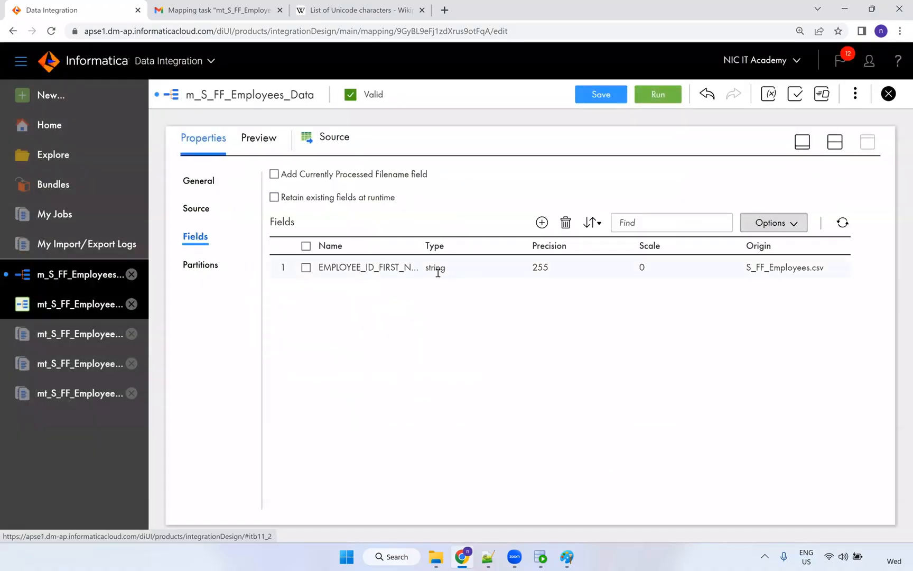
{"action": "left_click", "coordinate": [202, 265]}
{"action": "left_click", "coordinate": [197, 239]}
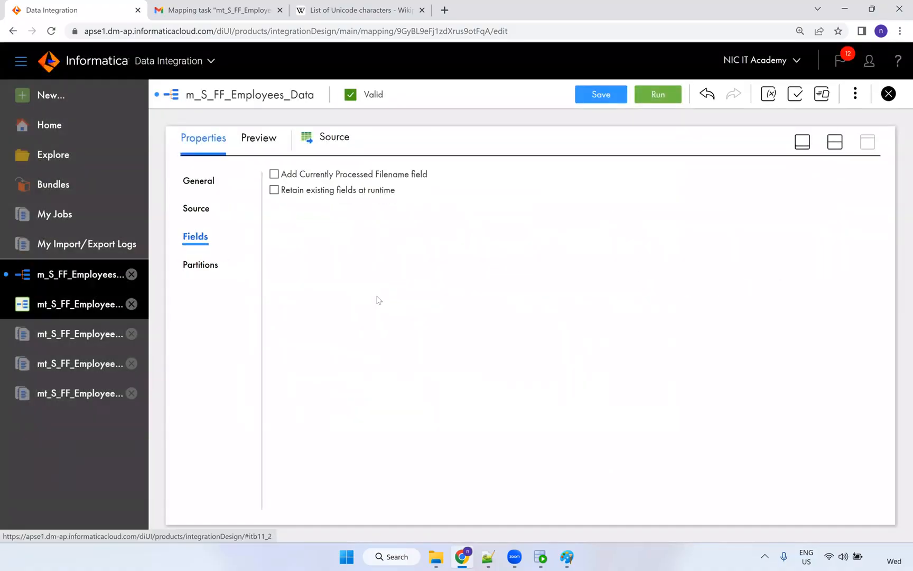
{"action": "left_click_drag", "start_coordinate": [324, 267], "coordinate": [425, 269]}
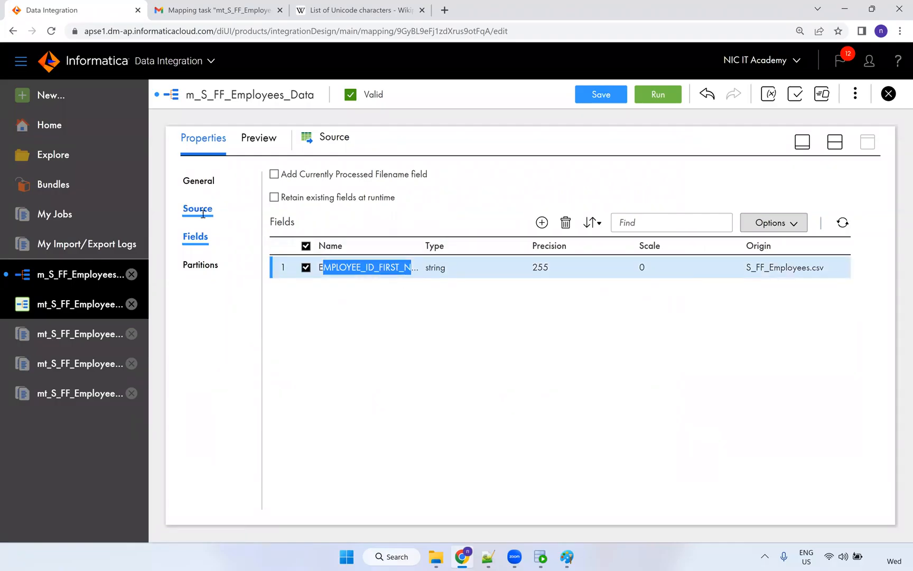
{"action": "left_click", "coordinate": [203, 213]}
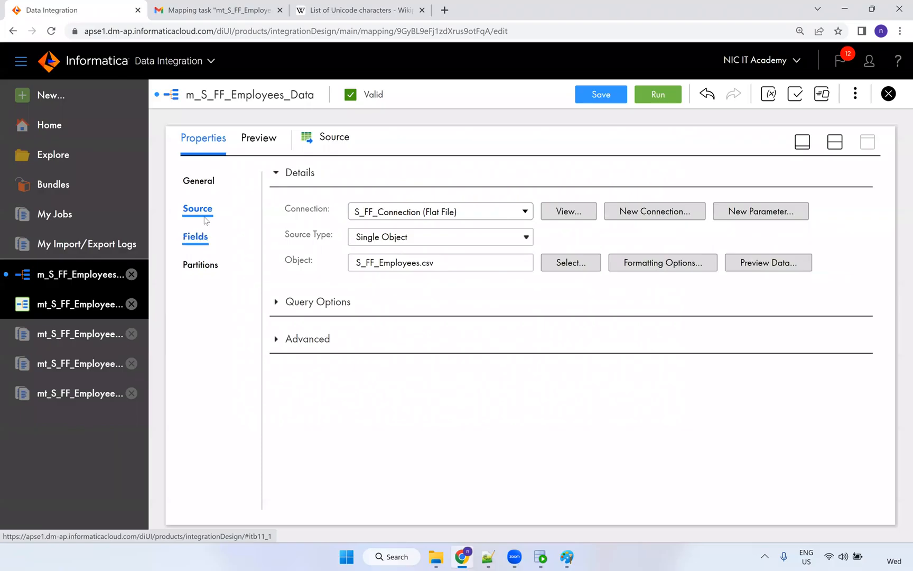
{"action": "left_click", "coordinate": [206, 243]}
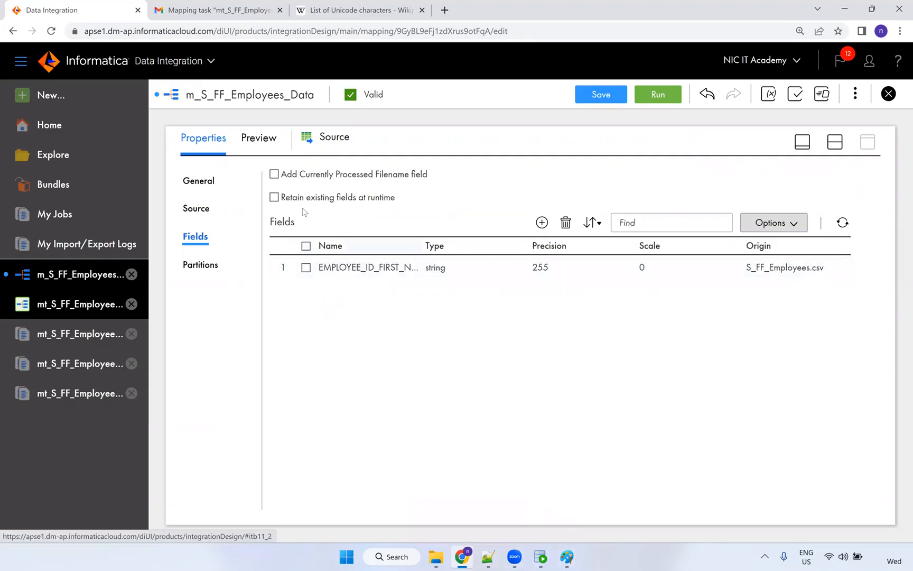
{"action": "left_click", "coordinate": [488, 556]}
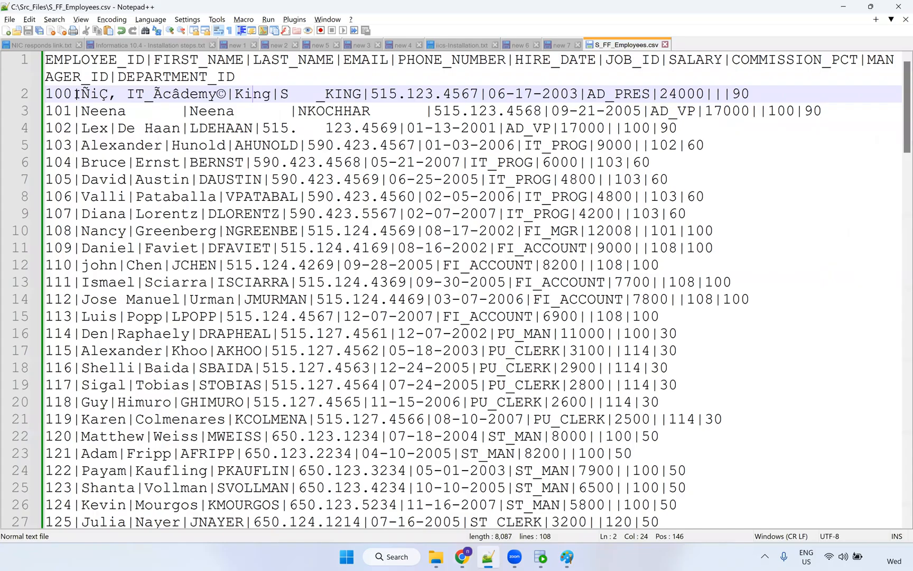
Replace every | delimiter in S_FF_Employees.csv with ~@#.
{"action": "left_click_drag", "start_coordinate": [81, 94], "coordinate": [72, 94]}
{"action": "key", "text": "ctrl+h"}
{"action": "left_click", "coordinate": [357, 236]}
{"action": "type", "text": "~@#"}
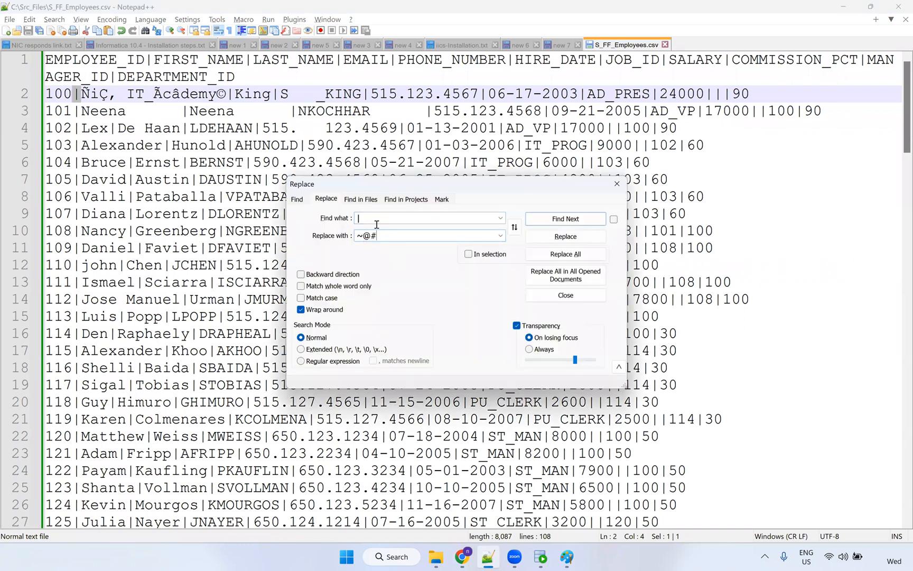
{"action": "left_click", "coordinate": [573, 257]}
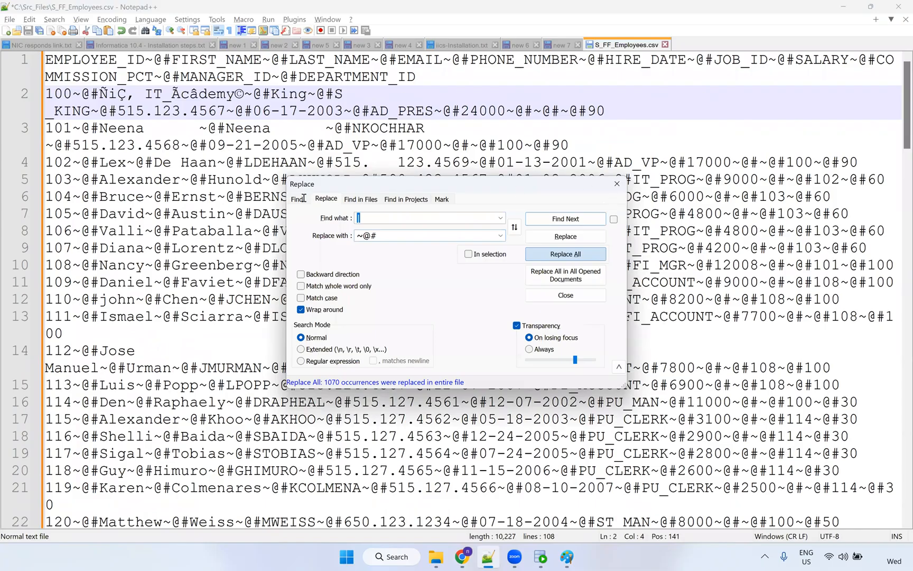
{"action": "key", "text": "Escape"}
Save the CSV after checking the ~@# delimiters on line 2, and start resyncing the source fields.
{"action": "scroll", "coordinate": [287, 160], "scroll_direction": "down", "scroll_amount": 3}
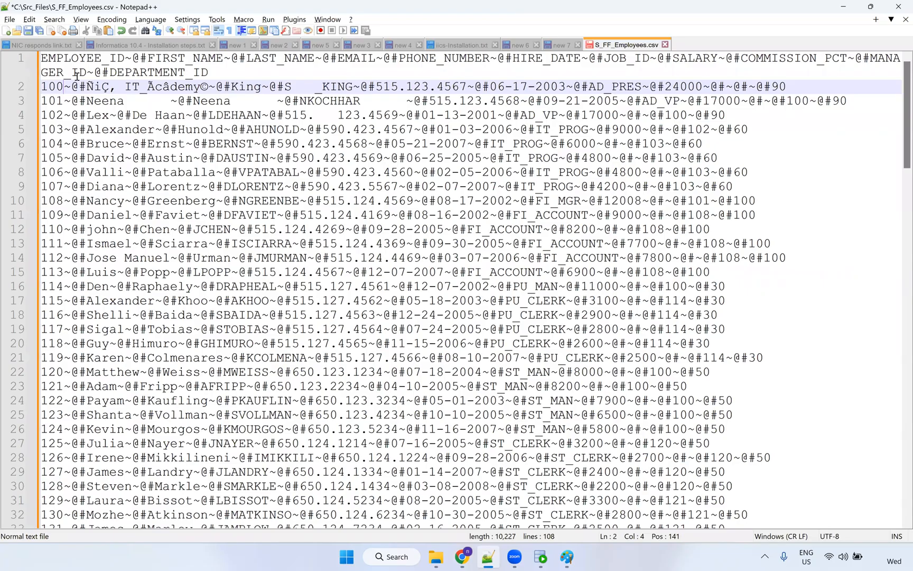
{"action": "scroll", "coordinate": [66, 84], "scroll_direction": "down", "scroll_amount": 2}
{"action": "left_click_drag", "start_coordinate": [78, 83], "coordinate": [62, 83]}
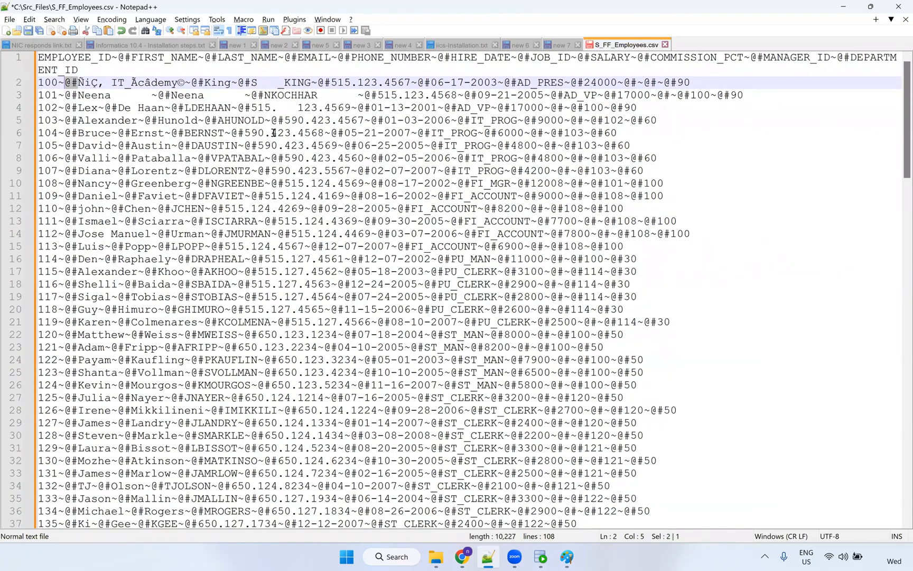
{"action": "key", "text": "shift+Left"}
{"action": "key", "text": "ctrl+s"}
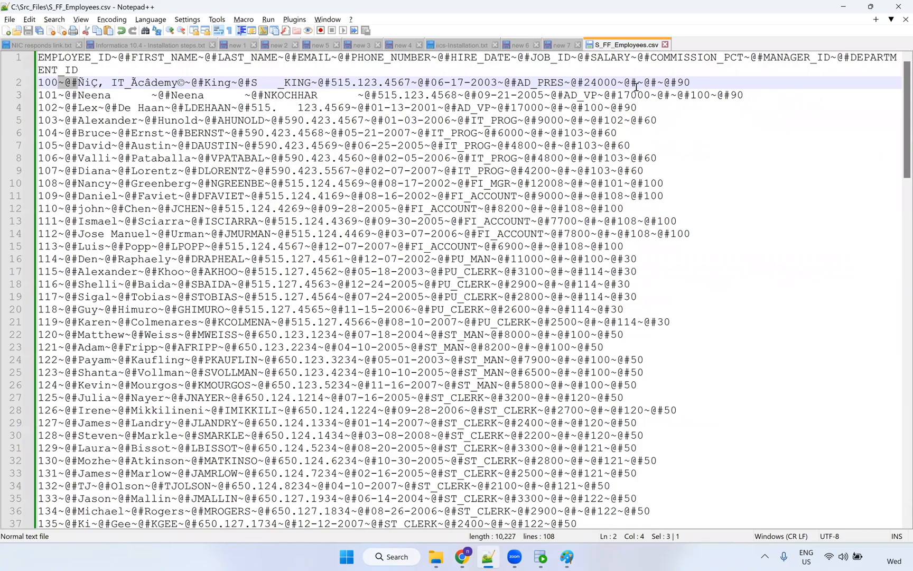
{"action": "left_click", "coordinate": [682, 158]}
{"action": "left_click_drag", "start_coordinate": [617, 83], "coordinate": [633, 85]}
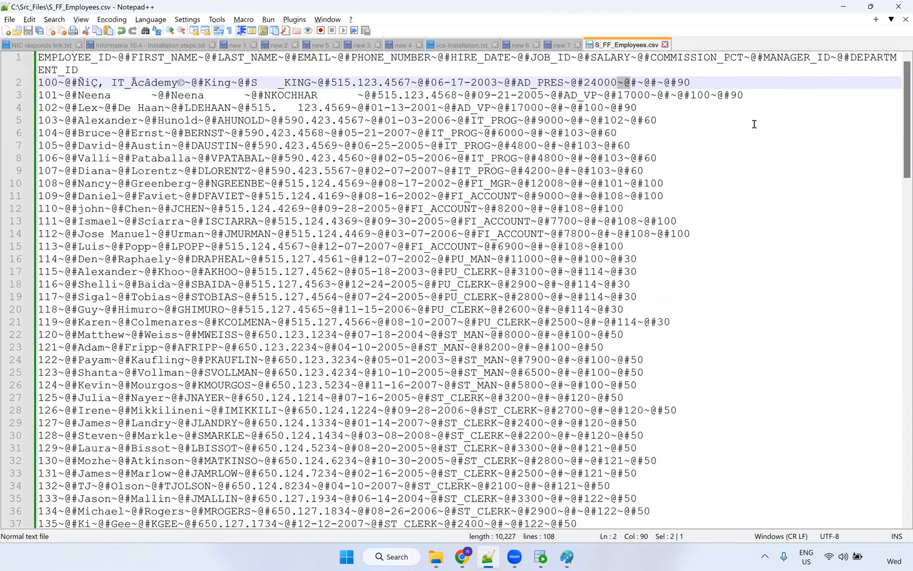
{"action": "scroll", "coordinate": [769, 142], "scroll_direction": "up", "scroll_amount": 1}
{"action": "key", "text": "shift+Right"}
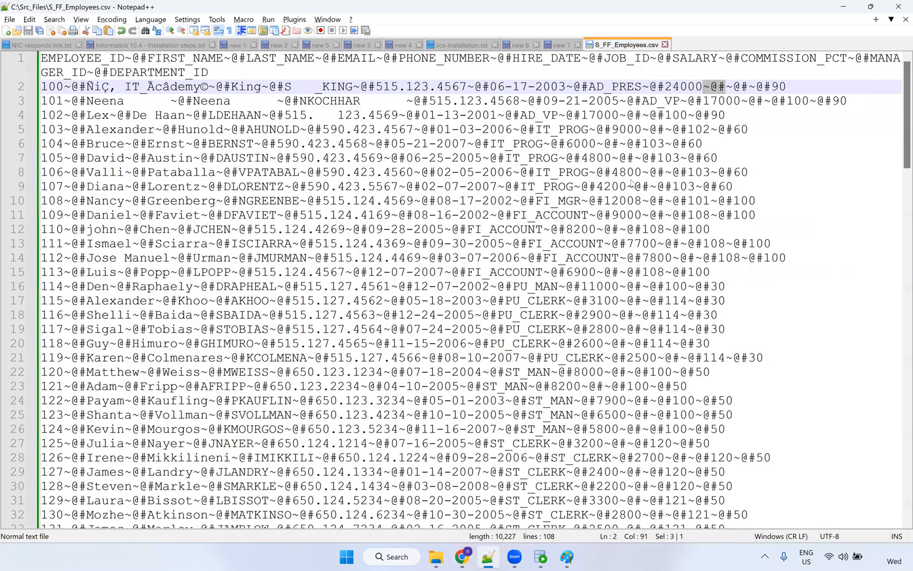
{"action": "key", "text": "alt+Tab"}
{"action": "left_click", "coordinate": [842, 222]}
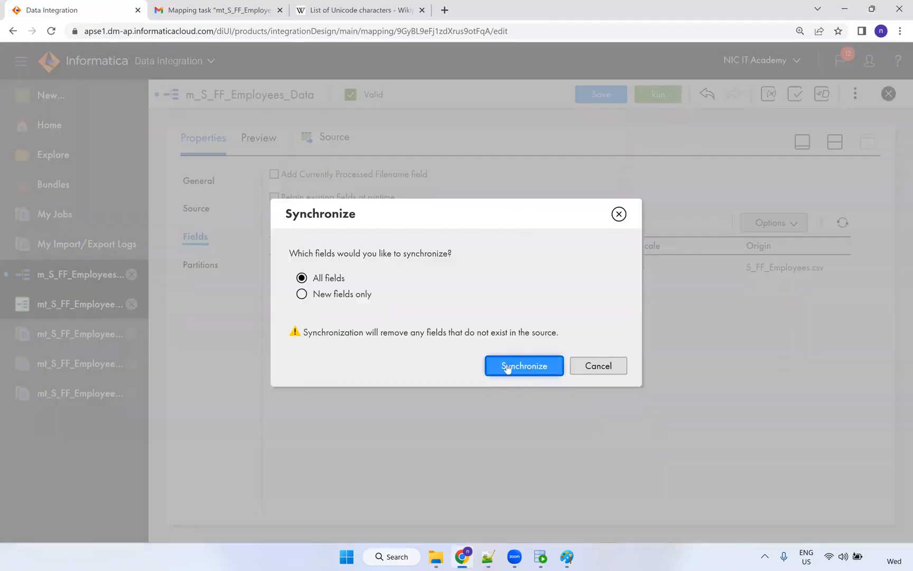
Resync all source fields and make EMPLOYEE_ID a number with precision 6.
{"action": "left_click", "coordinate": [506, 369]}
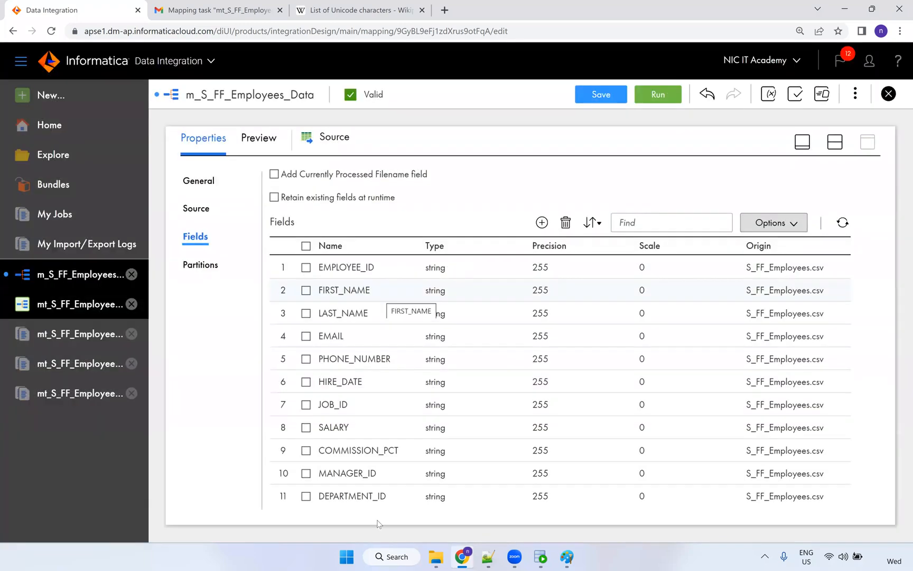
{"action": "left_click", "coordinate": [779, 228]}
{"action": "left_click", "coordinate": [761, 307]}
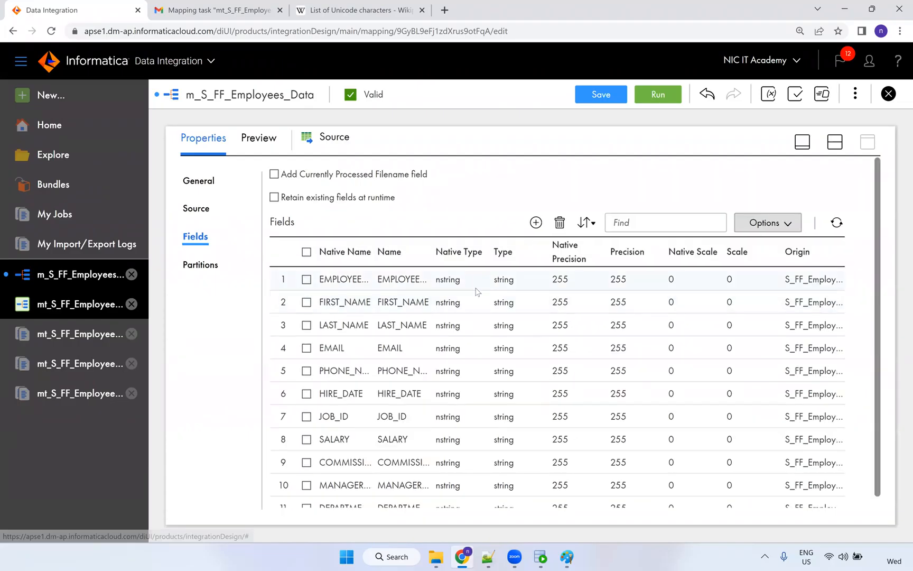
{"action": "left_click", "coordinate": [457, 281]}
{"action": "left_click", "coordinate": [468, 281]}
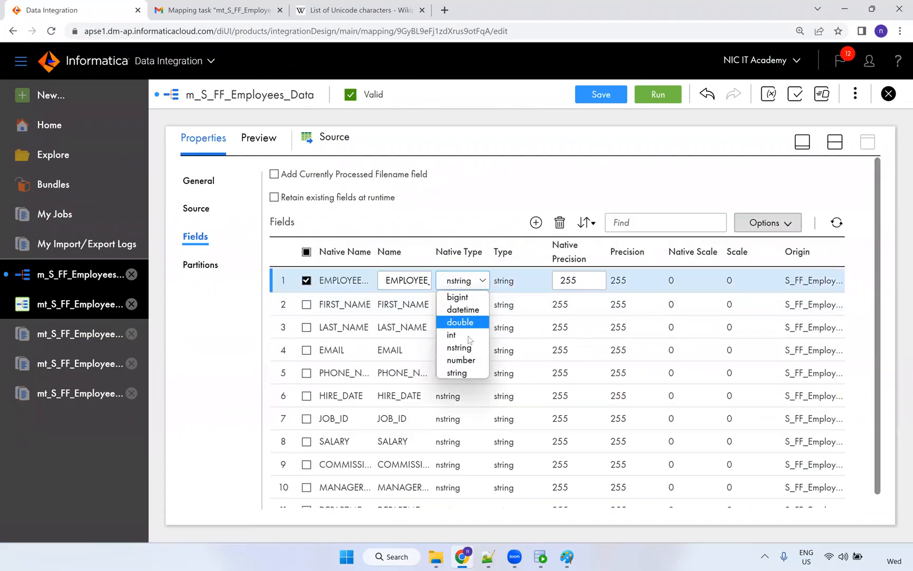
{"action": "left_click", "coordinate": [461, 360]}
{"action": "left_click", "coordinate": [536, 282]}
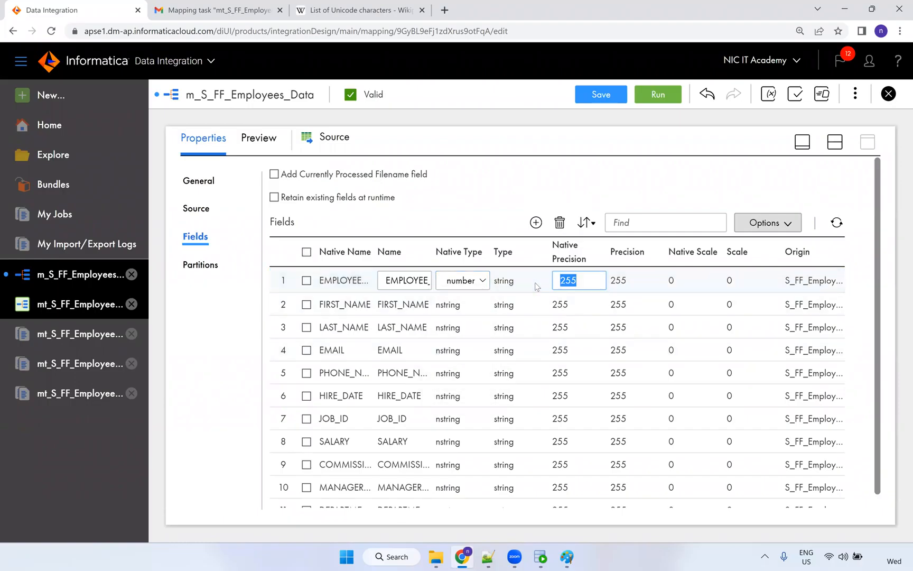
{"action": "type", "text": "6"}
{"action": "key", "text": "Return"}
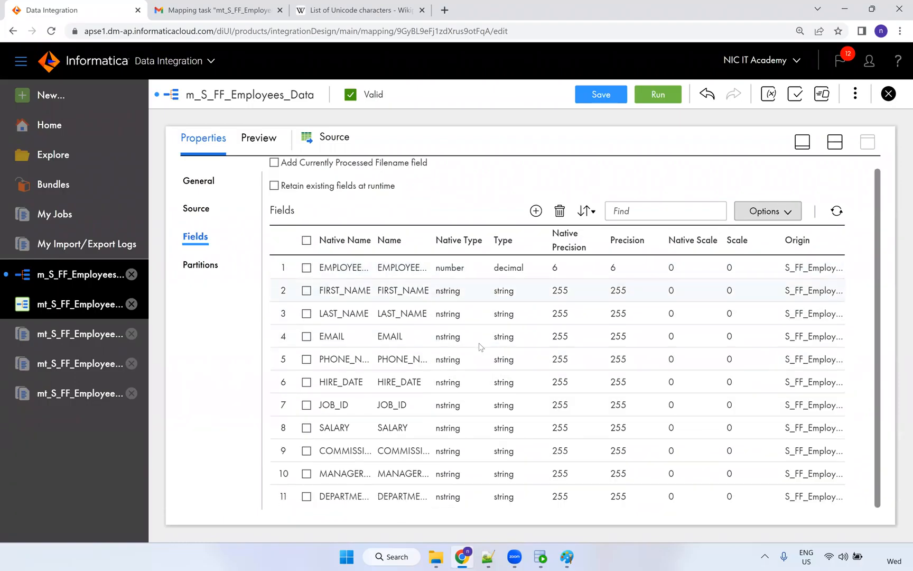
Make HIRE_DATE datetime and COMMISSION_PCT, MANAGER_ID and DEPARTMENT_ID numbers.
{"action": "left_click", "coordinate": [453, 390]}
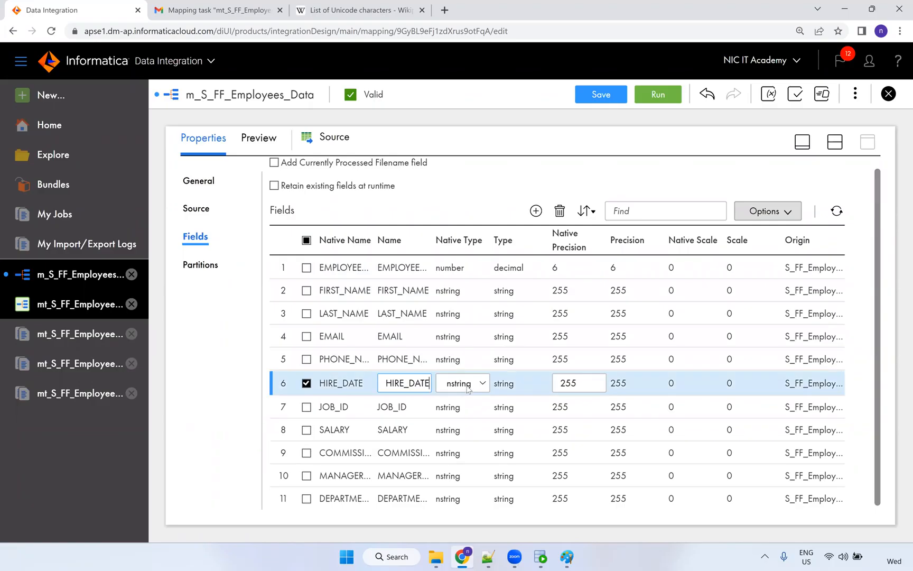
{"action": "left_click", "coordinate": [454, 389]}
{"action": "left_click", "coordinate": [469, 420]}
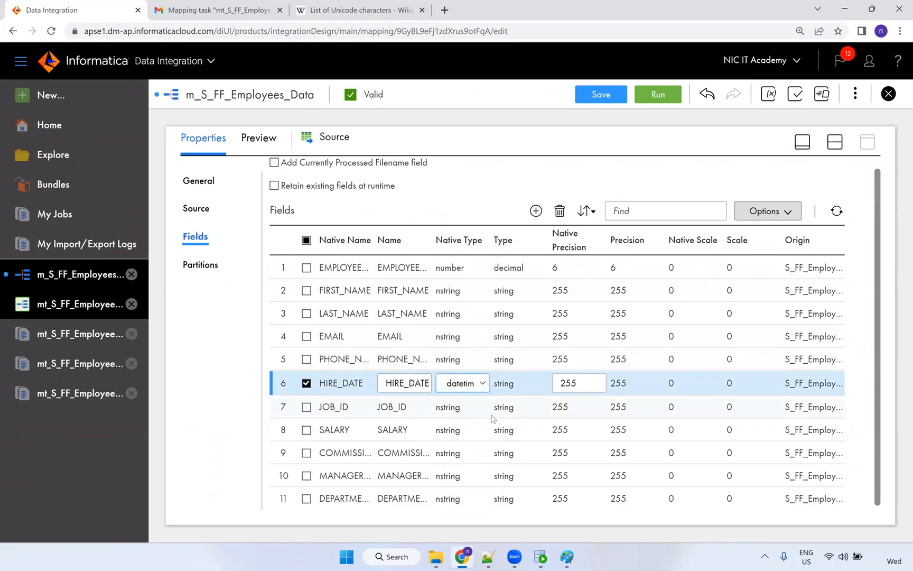
{"action": "left_click", "coordinate": [460, 448]}
{"action": "left_click", "coordinate": [450, 452]}
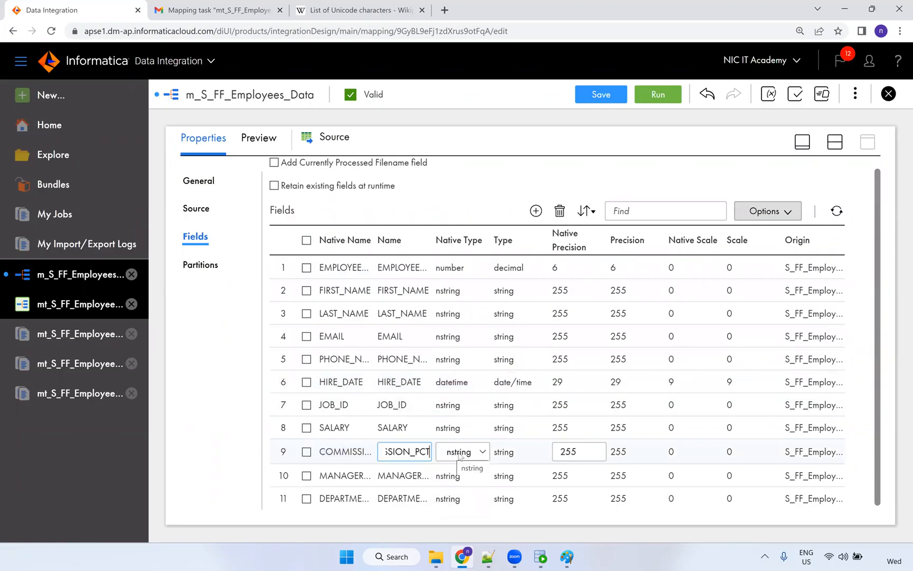
{"action": "left_click", "coordinate": [461, 457]}
{"action": "left_click", "coordinate": [465, 430]}
{"action": "left_click", "coordinate": [462, 477]}
{"action": "left_click", "coordinate": [459, 476]}
{"action": "left_click", "coordinate": [460, 477]}
{"action": "left_click", "coordinate": [462, 478]}
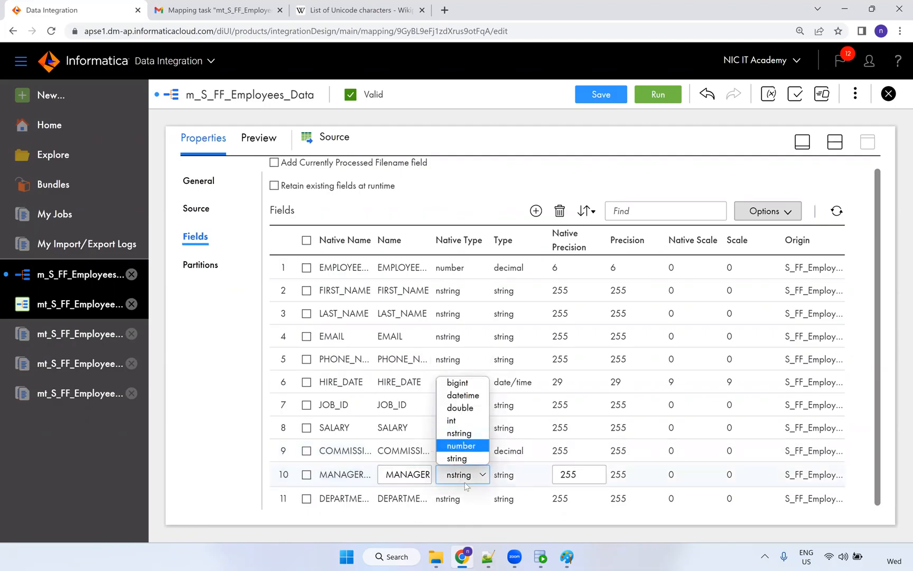
{"action": "left_click", "coordinate": [461, 446]}
{"action": "double_click", "coordinate": [454, 500]}
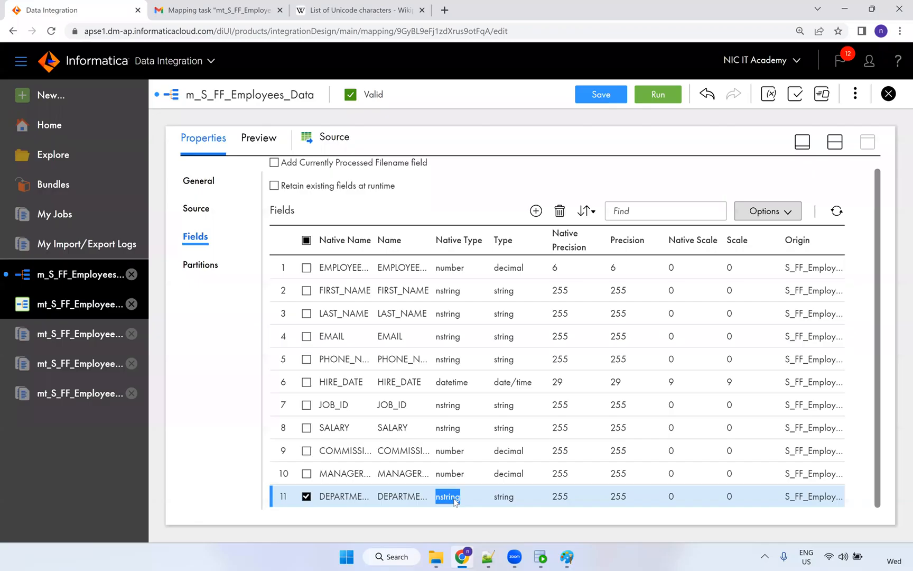
{"action": "left_click", "coordinate": [460, 471]}
Set DEPARTMENT_ID, MANAGER_ID and COMMISSION_PCT precision to 4 and save the mapping.
{"action": "left_click_drag", "start_coordinate": [581, 498], "coordinate": [542, 496]}
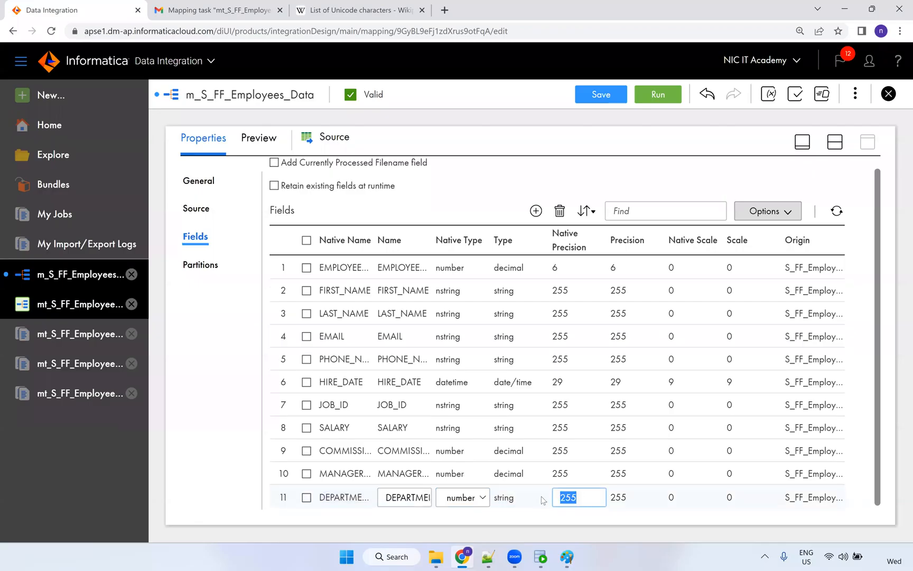
{"action": "type", "text": "4"}
{"action": "key", "text": "Return"}
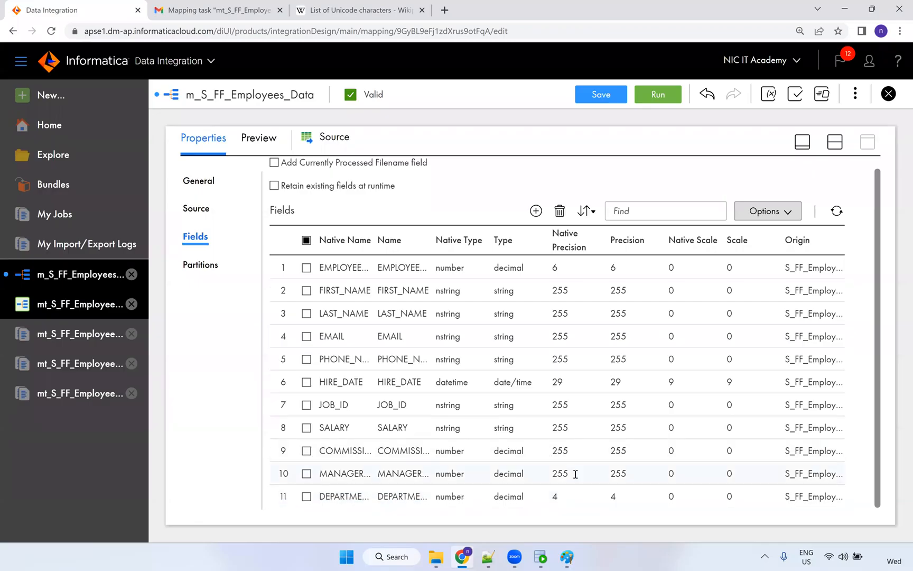
{"action": "left_click", "coordinate": [575, 474]}
{"action": "double_click", "coordinate": [555, 476]}
{"action": "type", "text": "4"}
{"action": "left_click", "coordinate": [568, 454]}
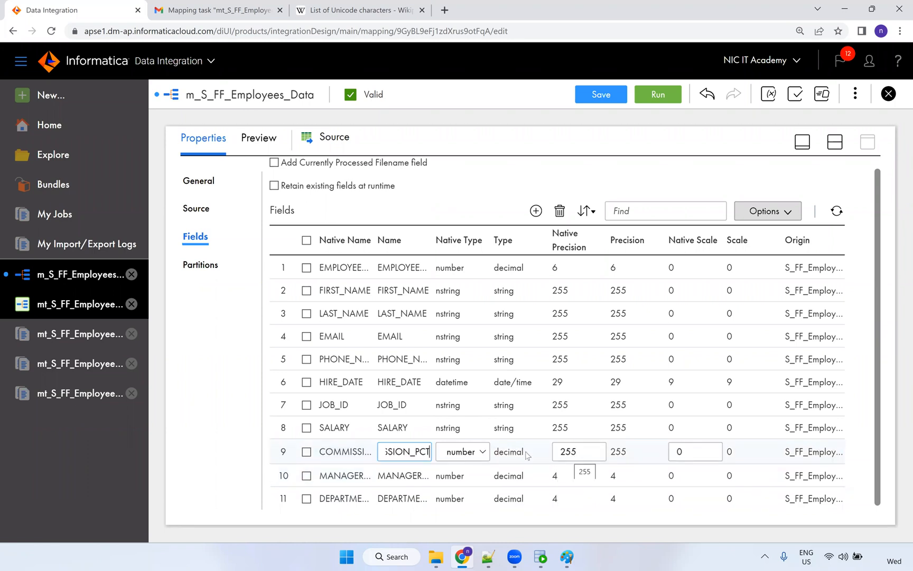
{"action": "type", "text": "4"}
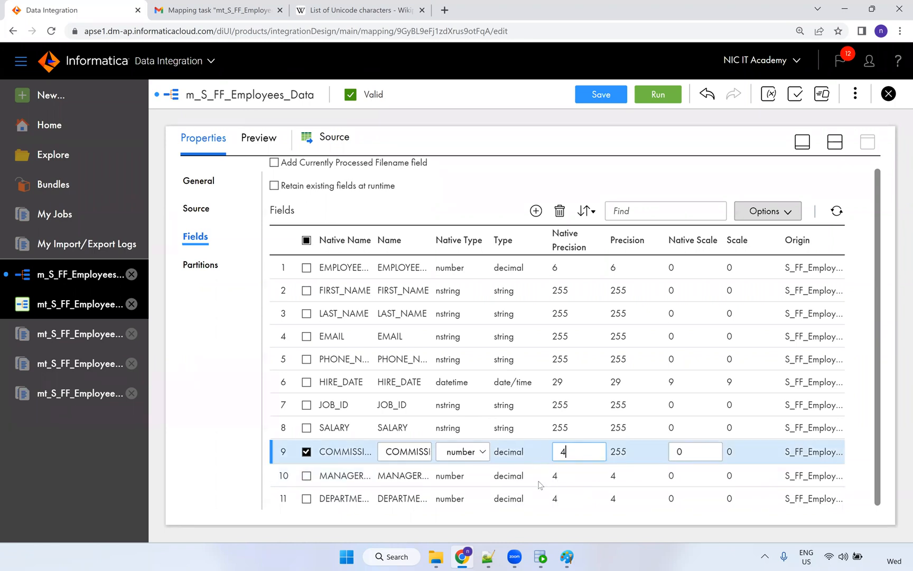
{"action": "left_click", "coordinate": [682, 463]}
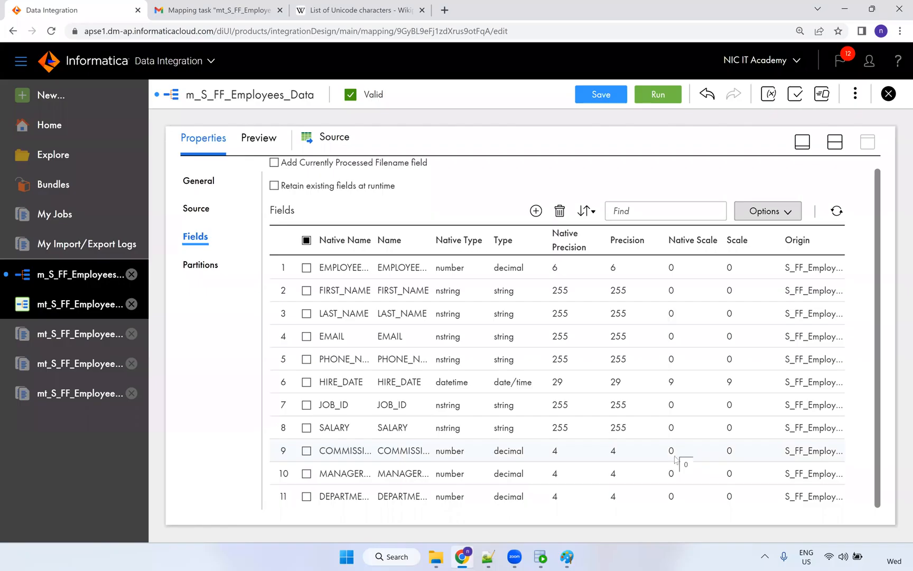
{"action": "left_click", "coordinate": [601, 96]}
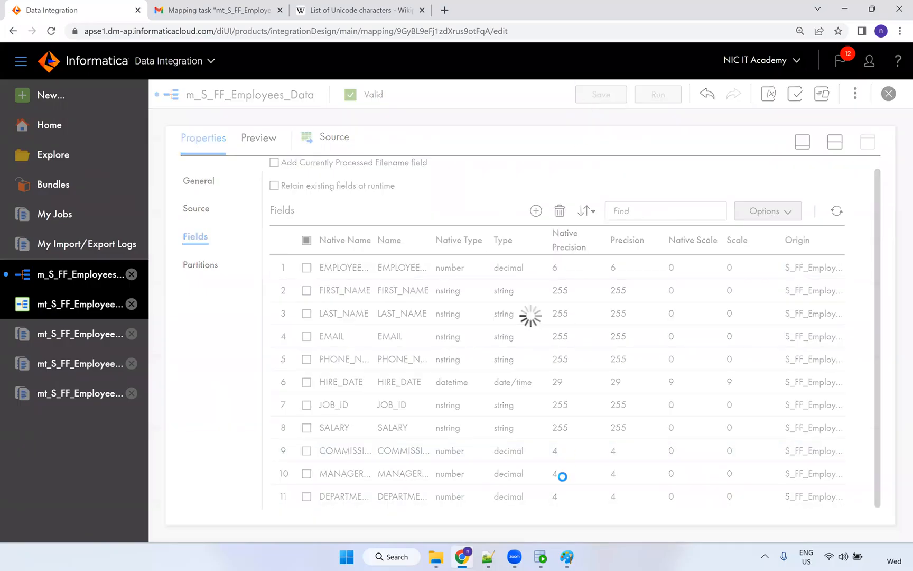
{"action": "left_click", "coordinate": [542, 556]}
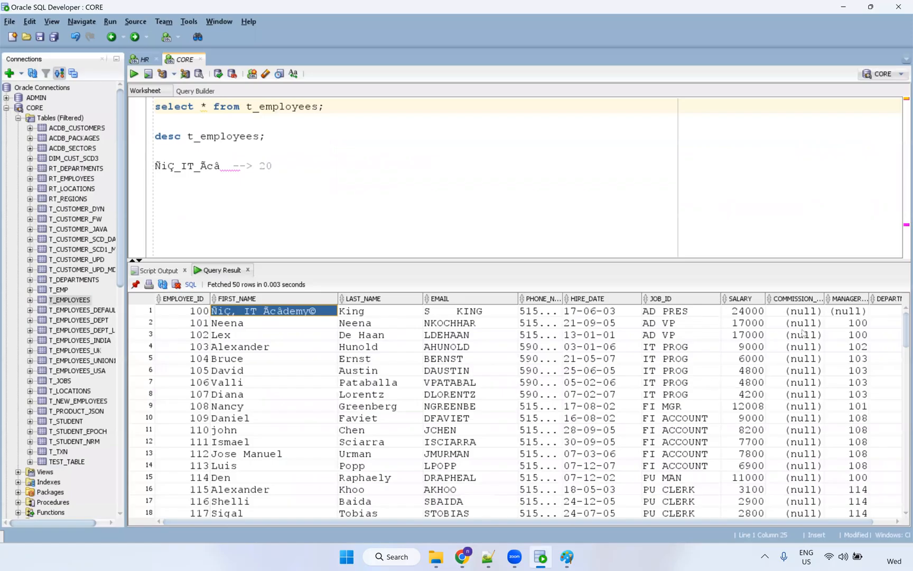
{"action": "left_click_drag", "start_coordinate": [803, 323], "coordinate": [812, 432]}
{"action": "scroll", "coordinate": [813, 362], "scroll_direction": "down", "scroll_amount": 14}
{"action": "left_click_drag", "start_coordinate": [813, 357], "coordinate": [812, 514]}
{"action": "scroll", "coordinate": [810, 432], "scroll_direction": "down", "scroll_amount": 6}
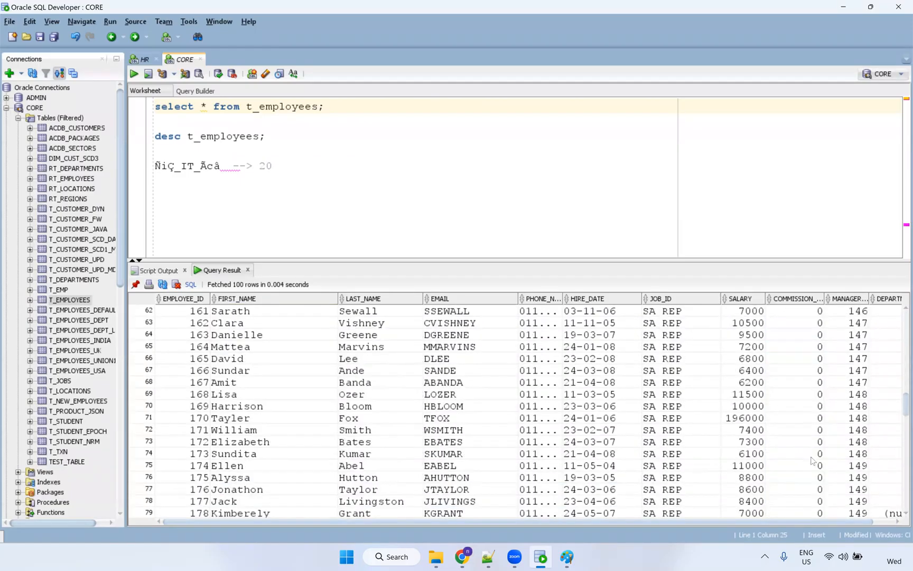
{"action": "left_click_drag", "start_coordinate": [813, 382], "coordinate": [806, 500]}
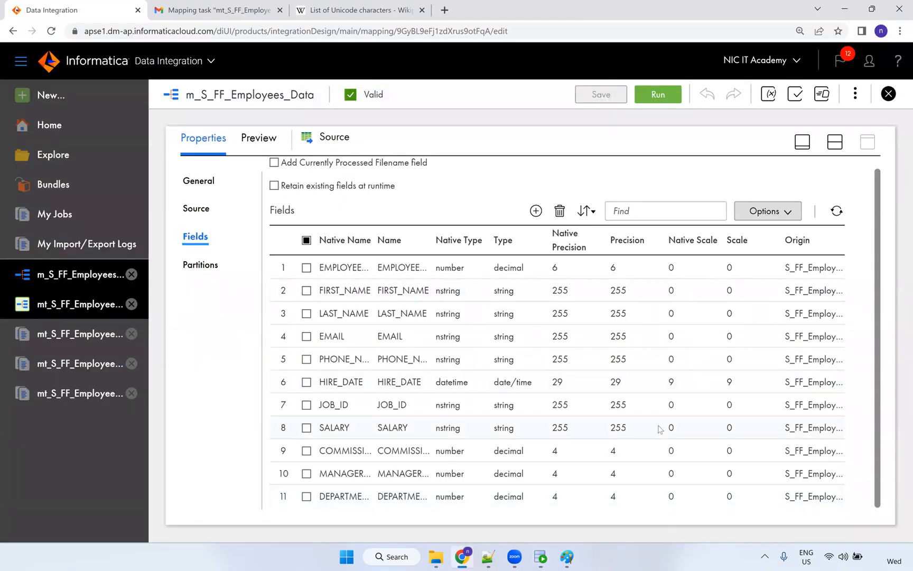
Run the mt_S_FF_Employees_Data task and open My Jobs to follow the new run.
{"action": "left_click", "coordinate": [835, 142]}
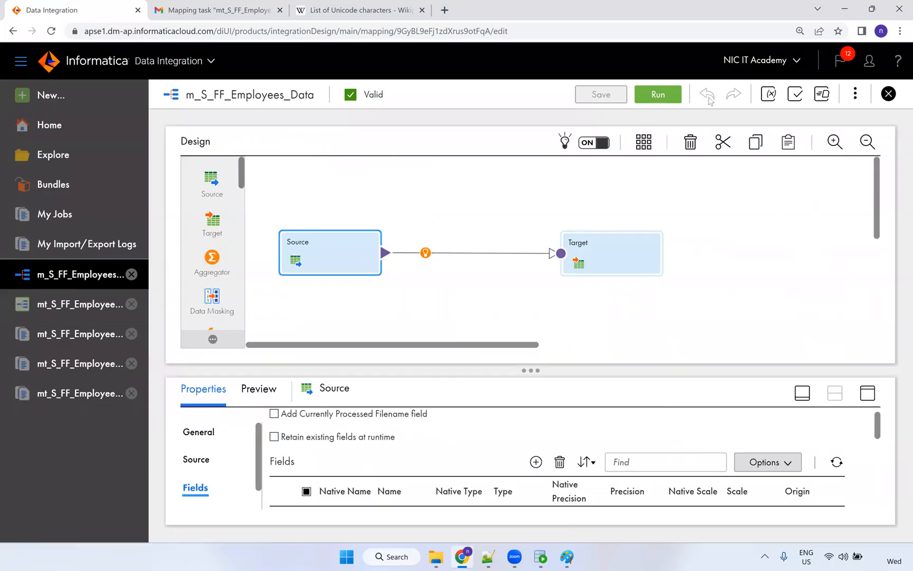
{"action": "left_click", "coordinate": [661, 95]}
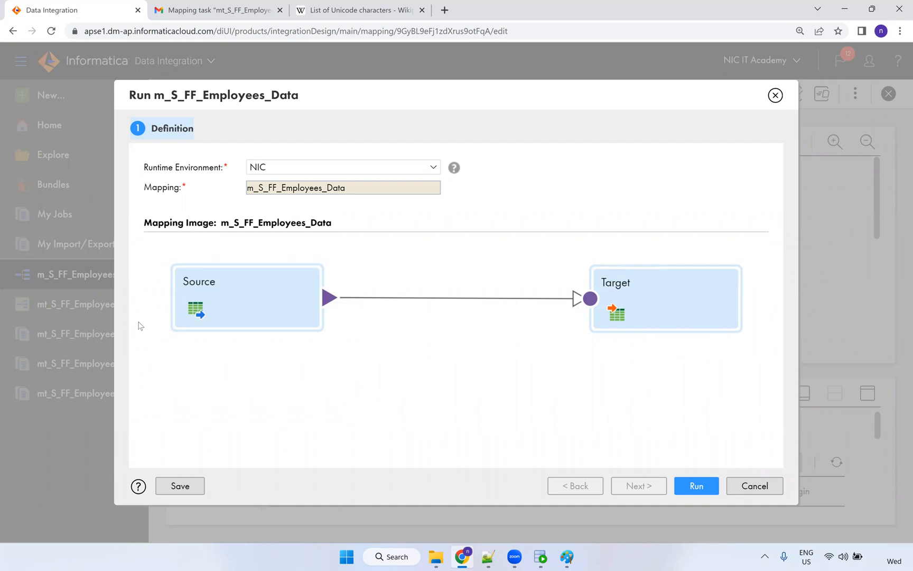
{"action": "left_click", "coordinate": [748, 486]}
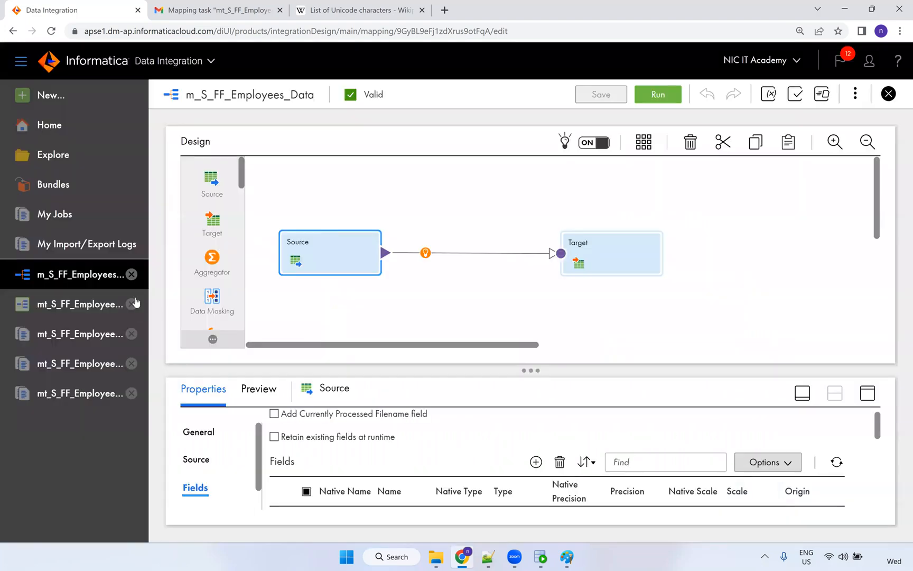
{"action": "left_click", "coordinate": [88, 305]}
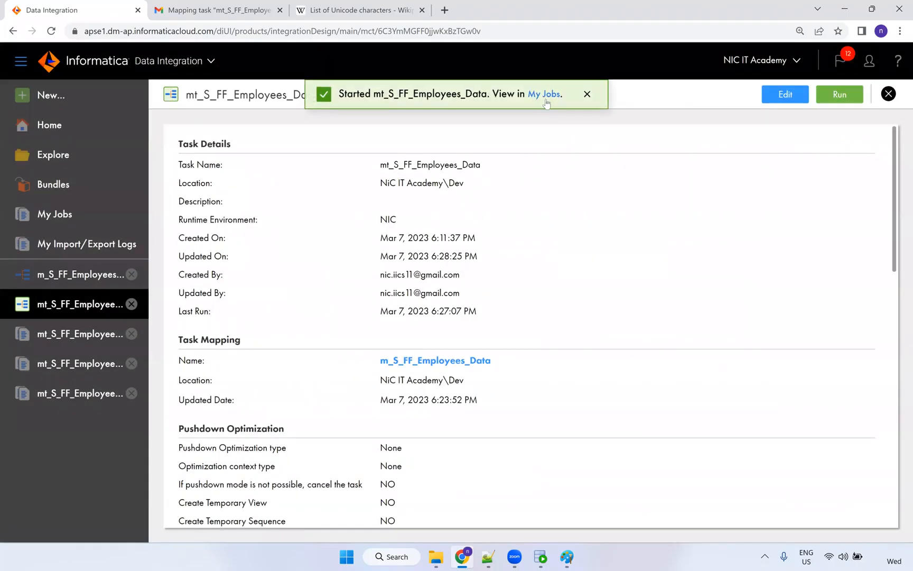
{"action": "left_click", "coordinate": [546, 100]}
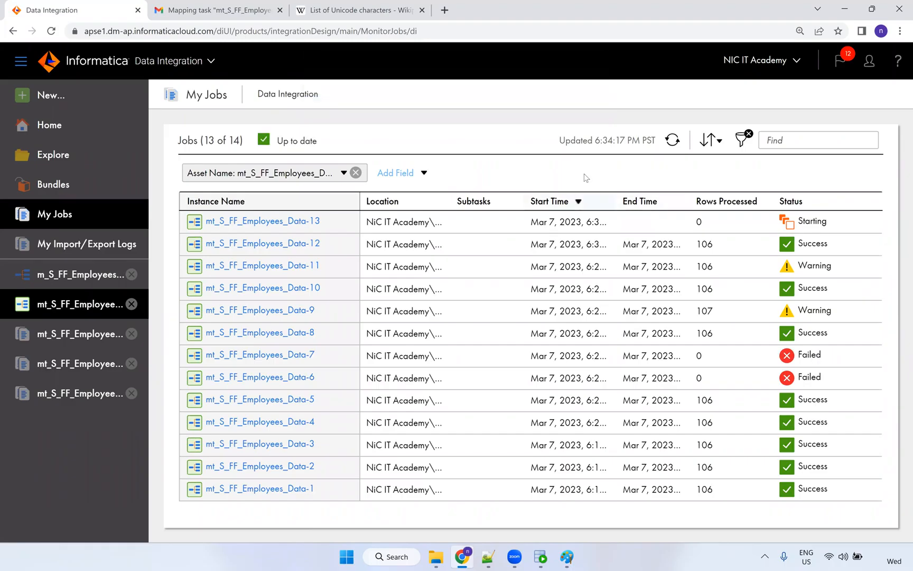
{"action": "left_click", "coordinate": [335, 12]}
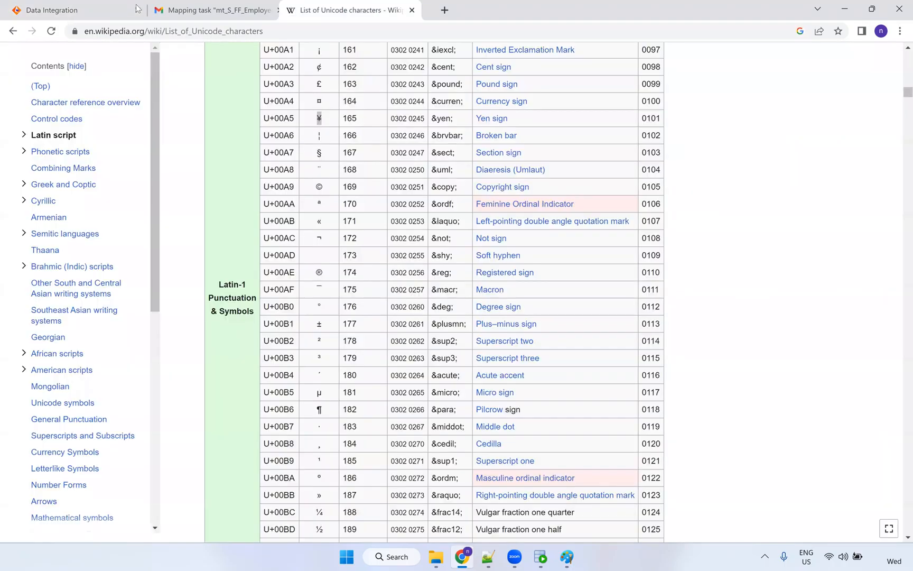
Read the Gmail failure email citing another running instance and 0 Success Rows, then return to My Jobs.
{"action": "left_click", "coordinate": [119, 12]}
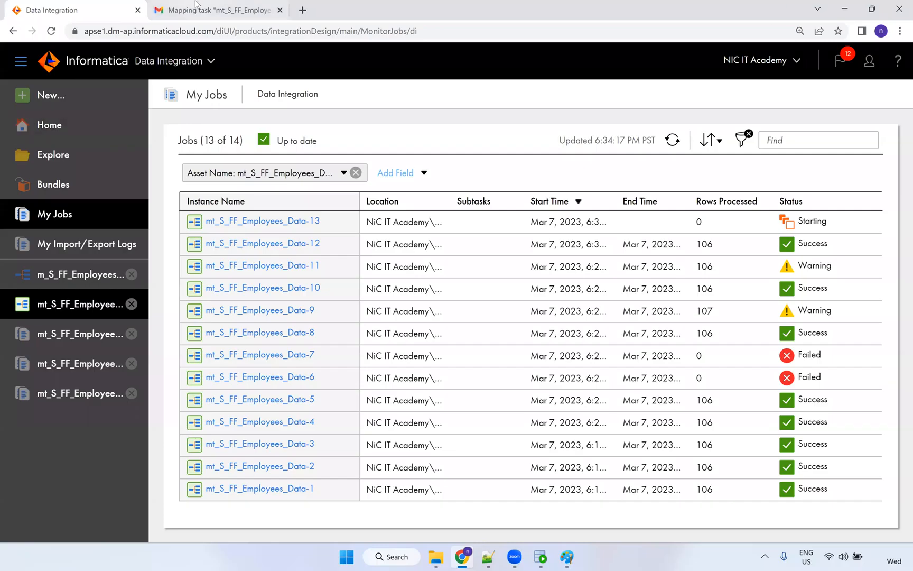
{"action": "left_click", "coordinate": [197, 11]}
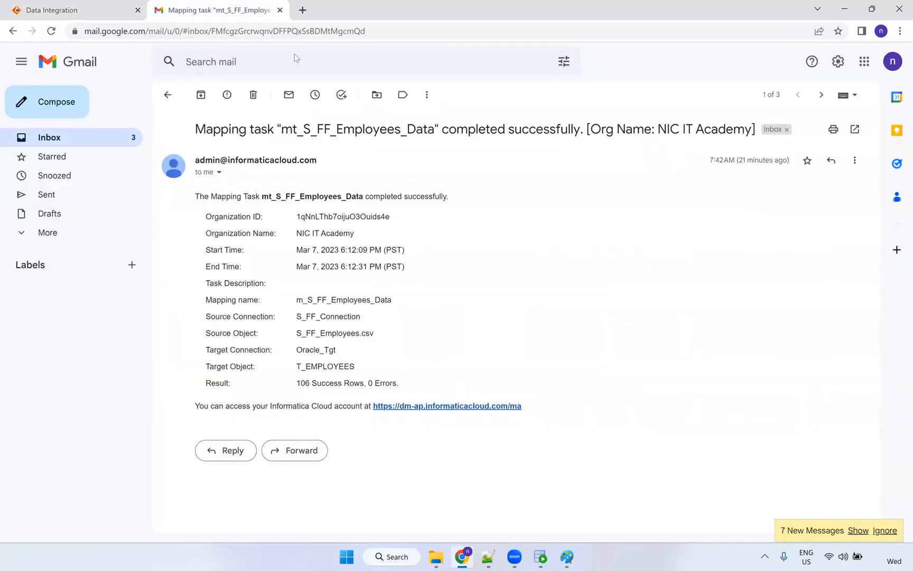
{"action": "left_click", "coordinate": [75, 133]}
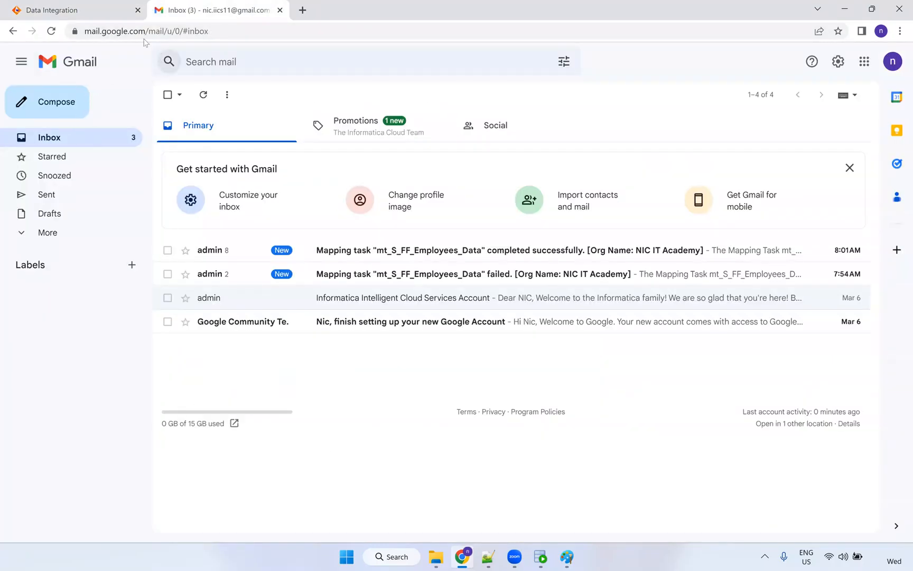
{"action": "left_click", "coordinate": [105, 17]}
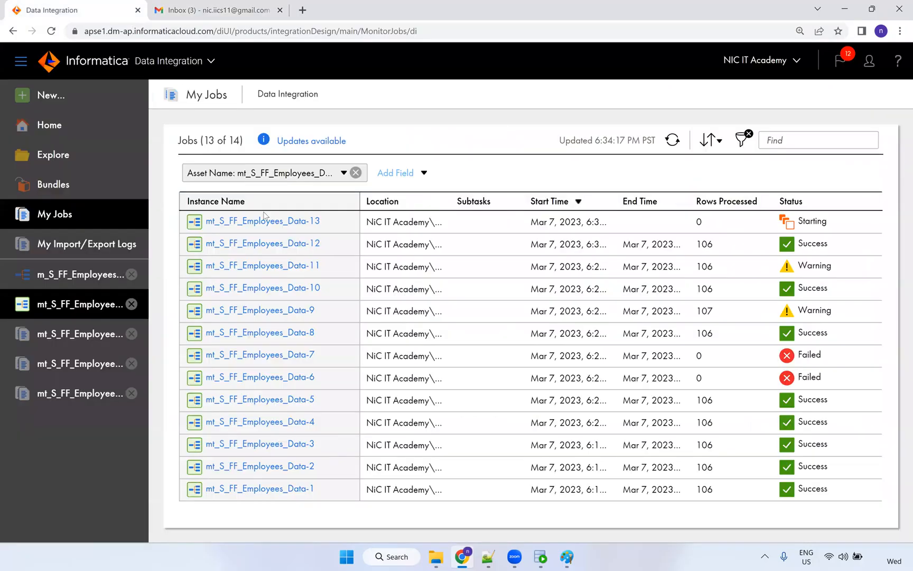
{"action": "left_click", "coordinate": [201, 17]}
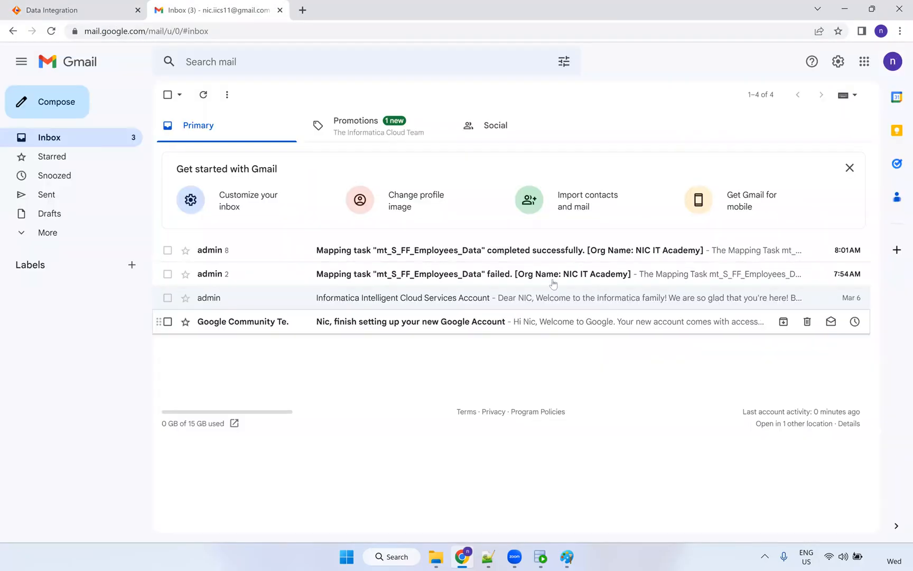
{"action": "left_click", "coordinate": [511, 274]}
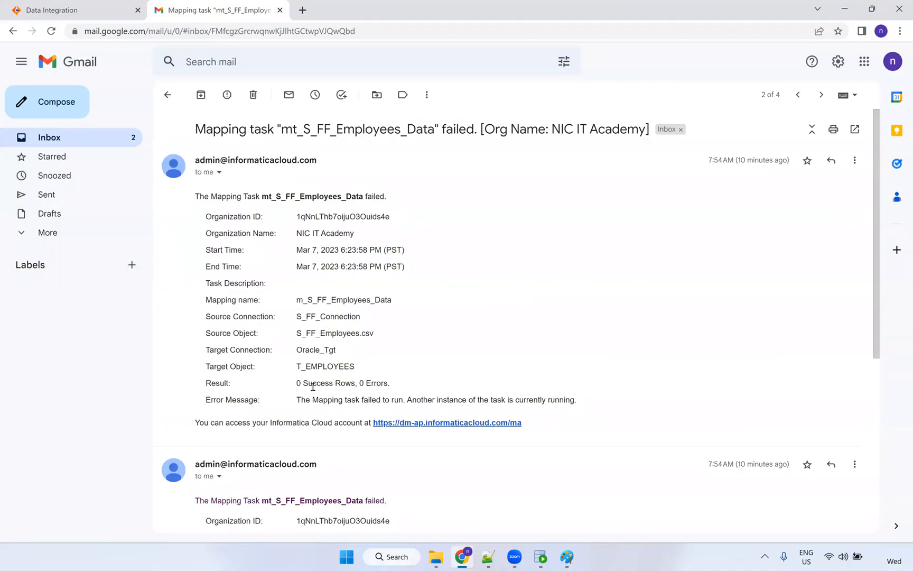
{"action": "left_click_drag", "start_coordinate": [368, 375], "coordinate": [398, 380]}
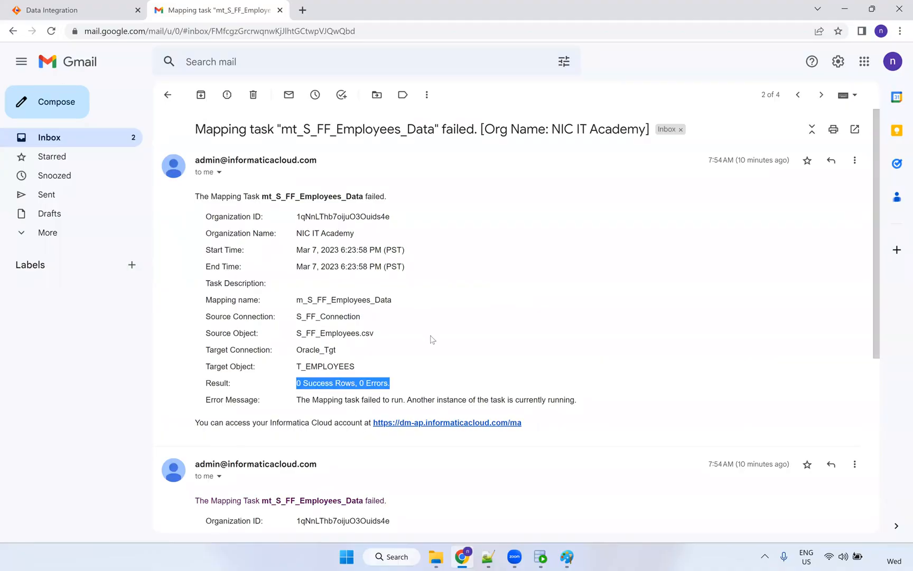
{"action": "scroll", "coordinate": [431, 339], "scroll_direction": "down", "scroll_amount": 3}
{"action": "scroll", "coordinate": [378, 302], "scroll_direction": "up", "scroll_amount": 3}
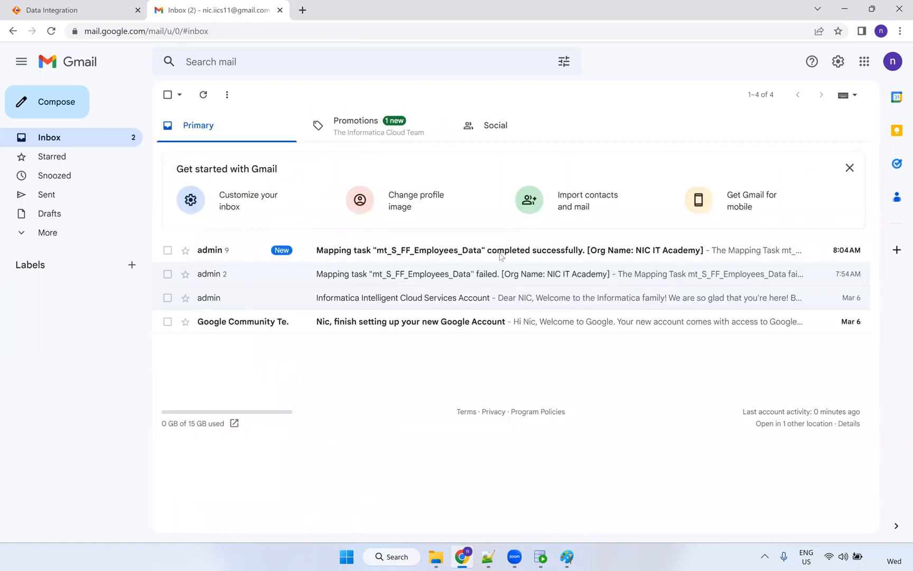
{"action": "left_click", "coordinate": [496, 250]}
{"action": "key", "text": "ctrl+Tab"}
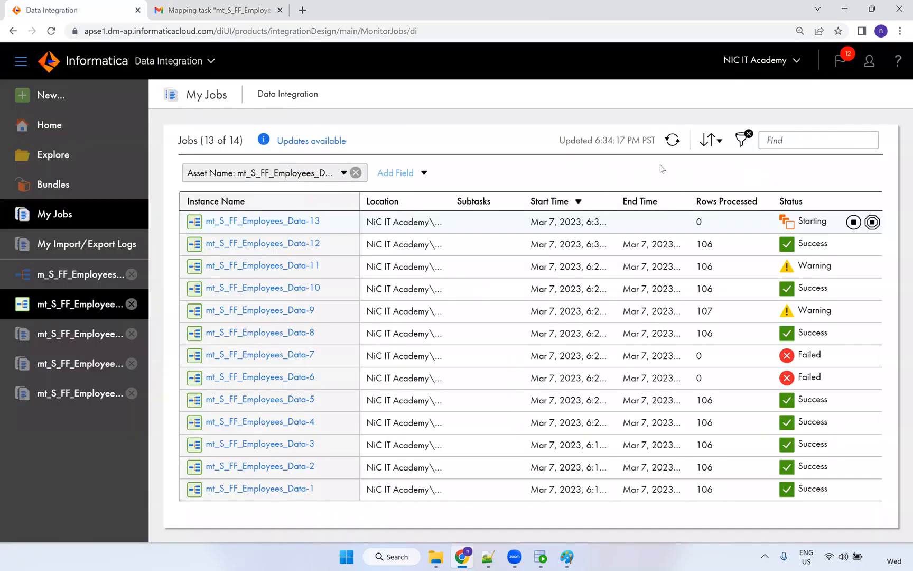
Refresh My Jobs to confirm run 13 succeeded with 106 rows, then return to SQL Developer.
{"action": "left_click", "coordinate": [673, 140]}
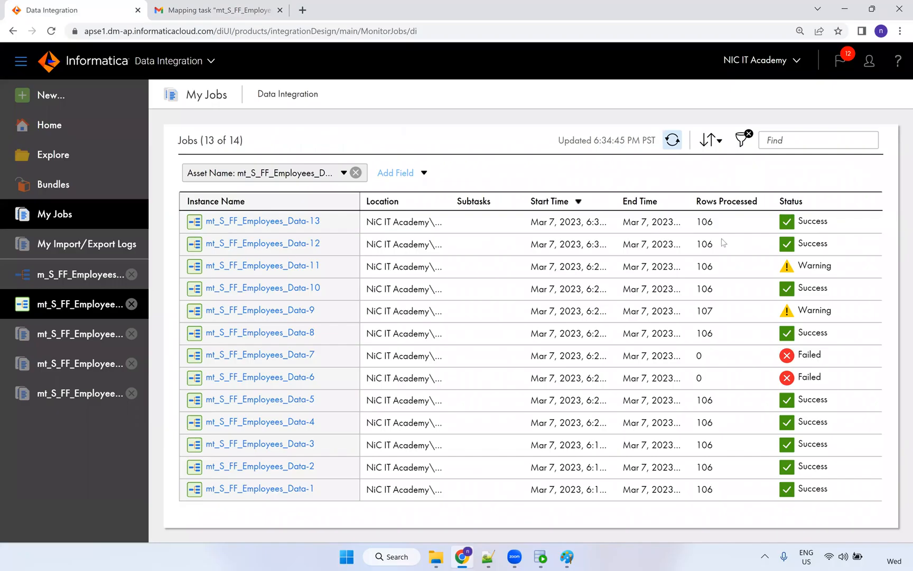
{"action": "double_click", "coordinate": [701, 222]}
{"action": "left_click", "coordinate": [544, 554]}
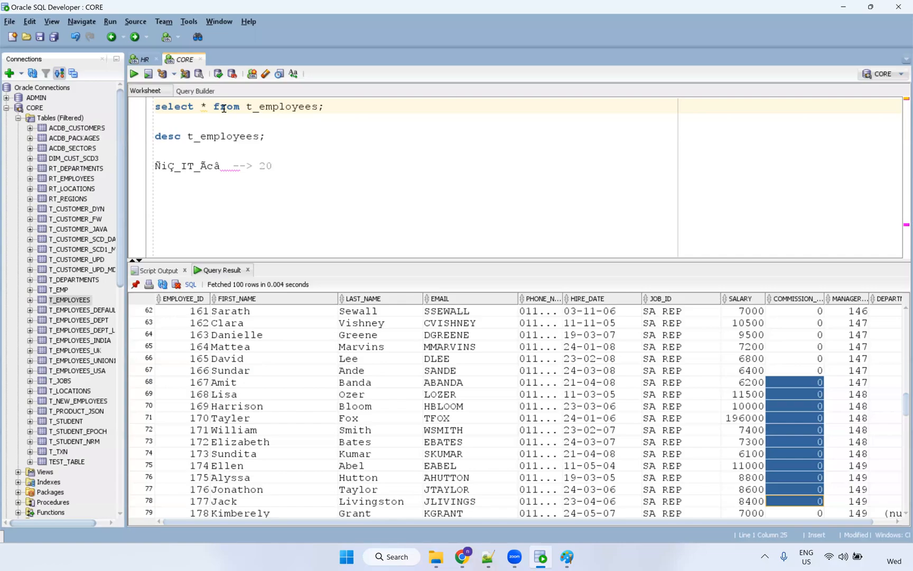
{"action": "left_click", "coordinate": [224, 108]}
Re-run select * from t_employees and inspect the reloaded FIRST_NAME and COMMISSION values.
{"action": "key", "text": "ctrl+Return"}
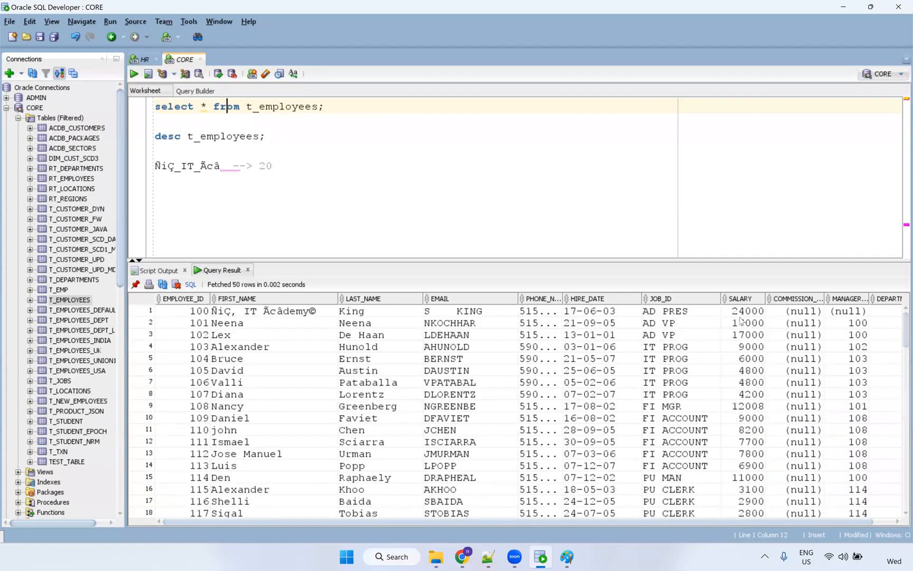
{"action": "left_click_drag", "start_coordinate": [790, 312], "coordinate": [787, 381]}
{"action": "left_click_drag", "start_coordinate": [255, 321], "coordinate": [263, 422]}
{"action": "left_click", "coordinate": [441, 422]}
{"action": "scroll", "coordinate": [608, 479], "scroll_direction": "down", "scroll_amount": 20}
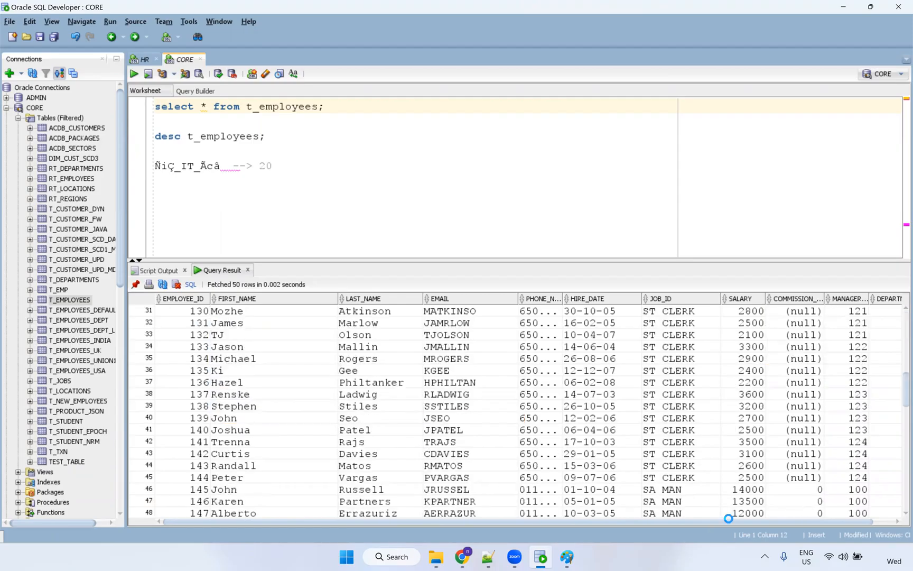
{"action": "scroll", "coordinate": [765, 491], "scroll_direction": "up", "scroll_amount": 6}
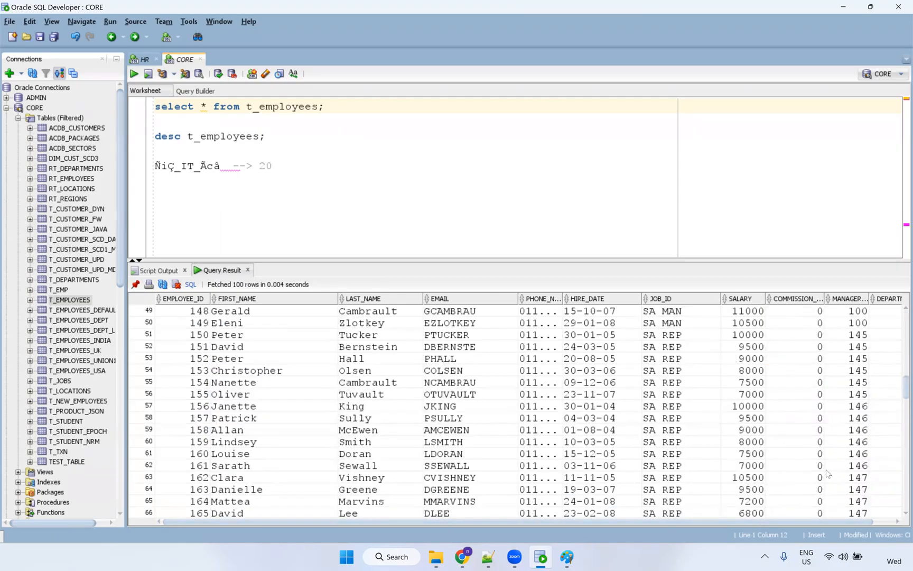
{"action": "scroll", "coordinate": [806, 377], "scroll_direction": "up", "scroll_amount": 1}
{"action": "left_click", "coordinate": [806, 373]}
{"action": "left_click_drag", "start_coordinate": [812, 545], "coordinate": [805, 520]}
{"action": "scroll", "coordinate": [792, 432], "scroll_direction": "up", "scroll_amount": 16}
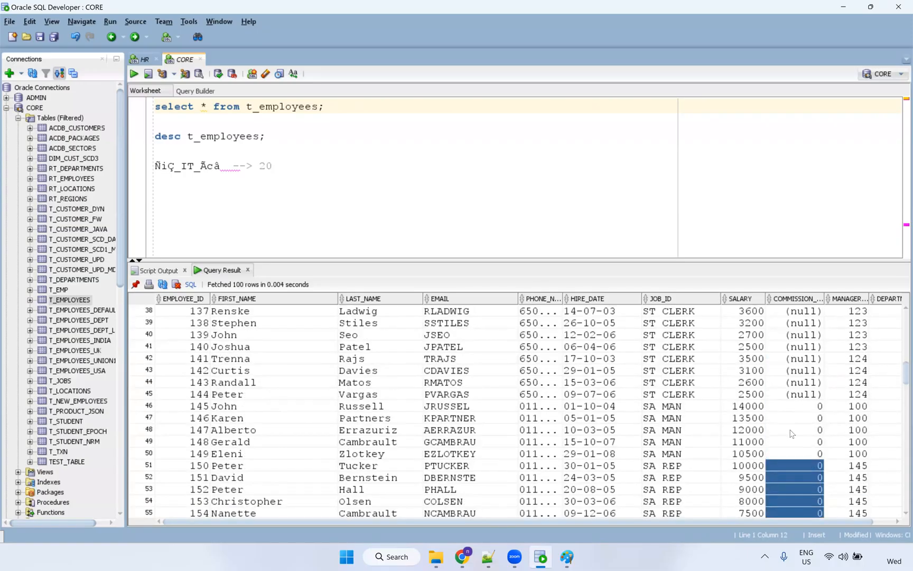
Select the Ñiç_IT_Ãcâ special-character note and return to Informatica's job list.
{"action": "left_click", "coordinate": [542, 185]}
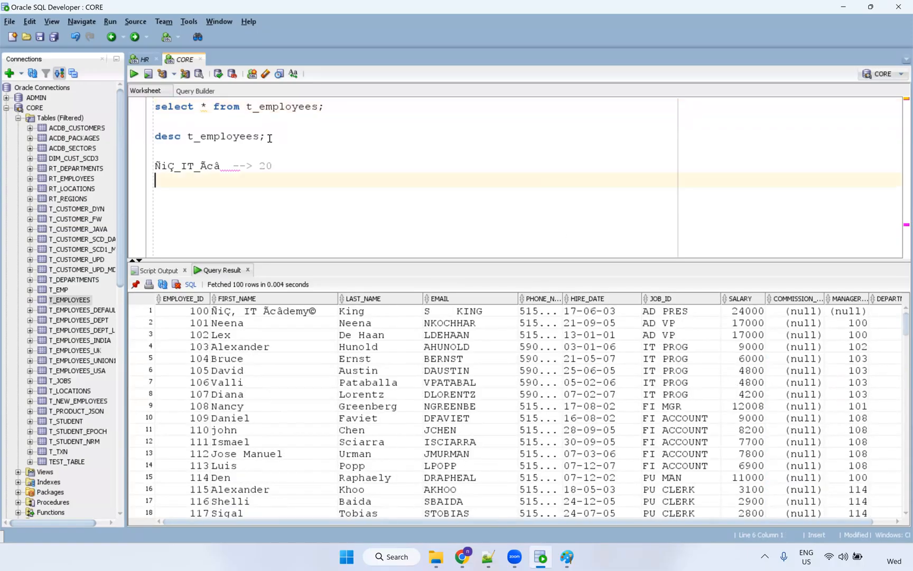
{"action": "left_click", "coordinate": [267, 167]}
{"action": "key", "text": "shift+Home"}
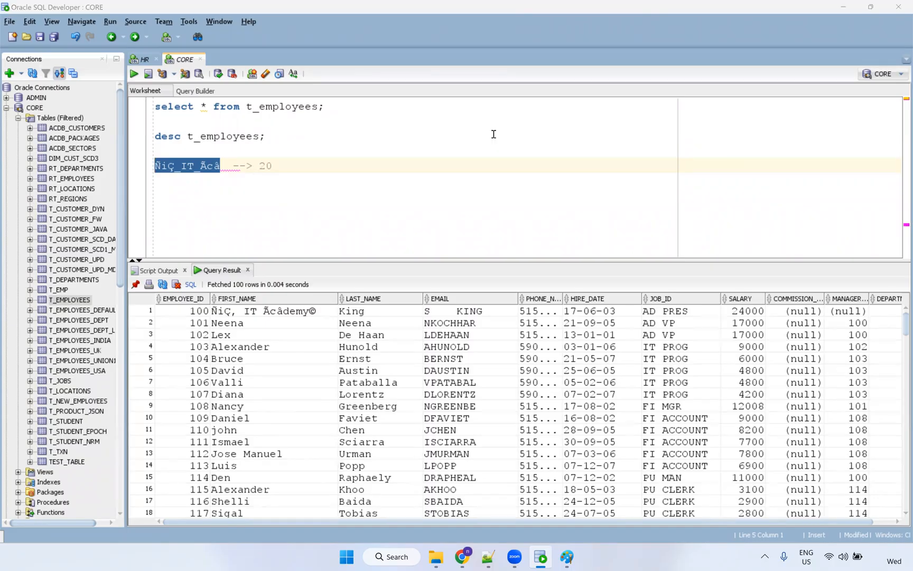
{"action": "left_click", "coordinate": [472, 557]}
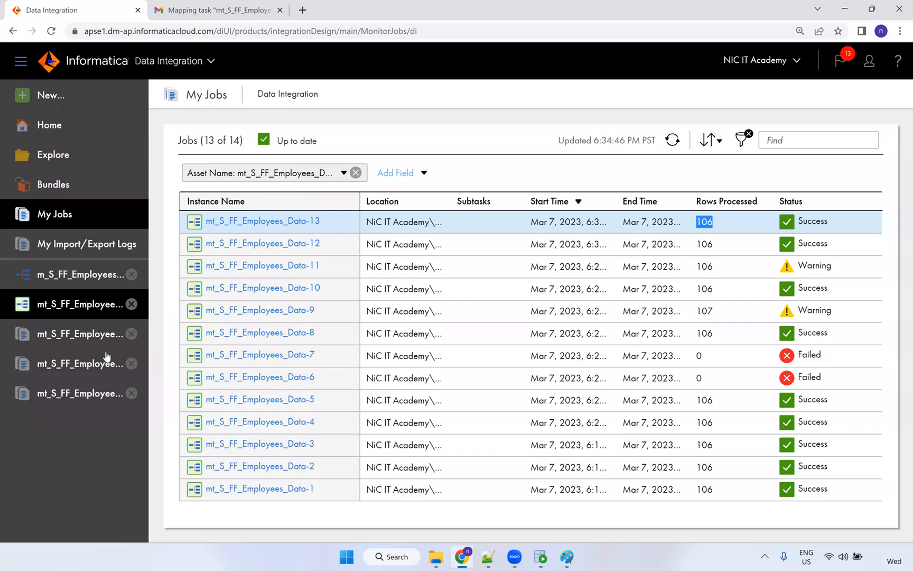
Open m_S_FF_Employees_Data and enlarge the Source Fields list to review types, e.g. SALARY nstring 255.
{"action": "left_click", "coordinate": [78, 280]}
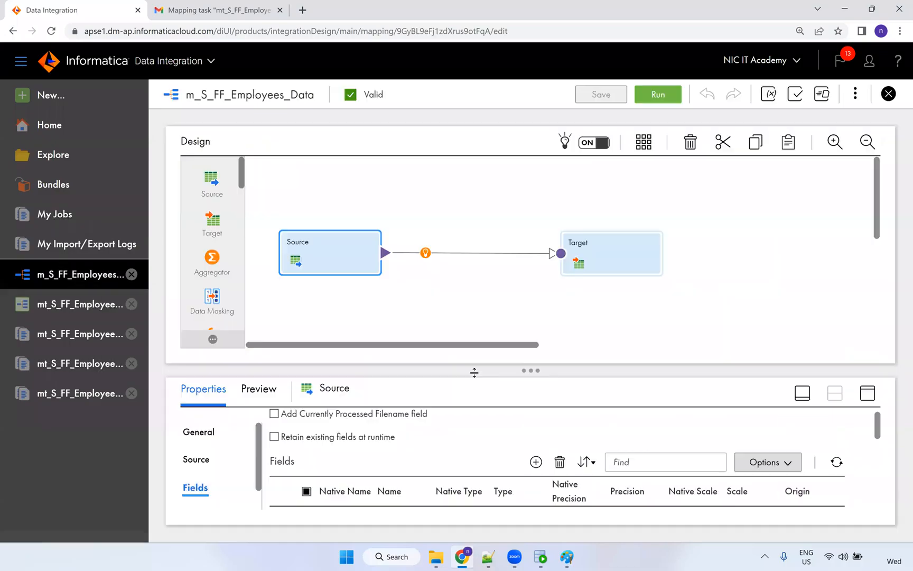
{"action": "left_click_drag", "start_coordinate": [533, 355], "coordinate": [532, 337]}
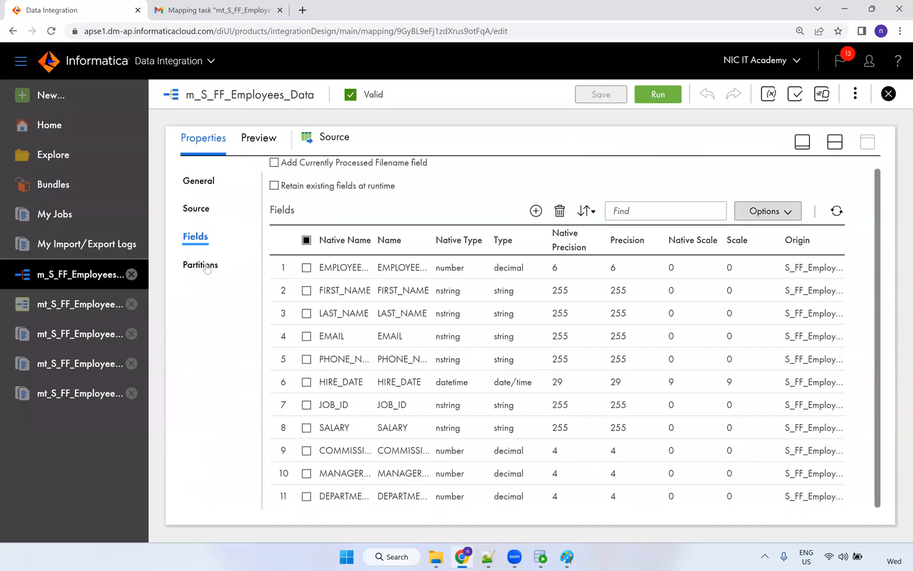
{"action": "left_click", "coordinate": [453, 267]}
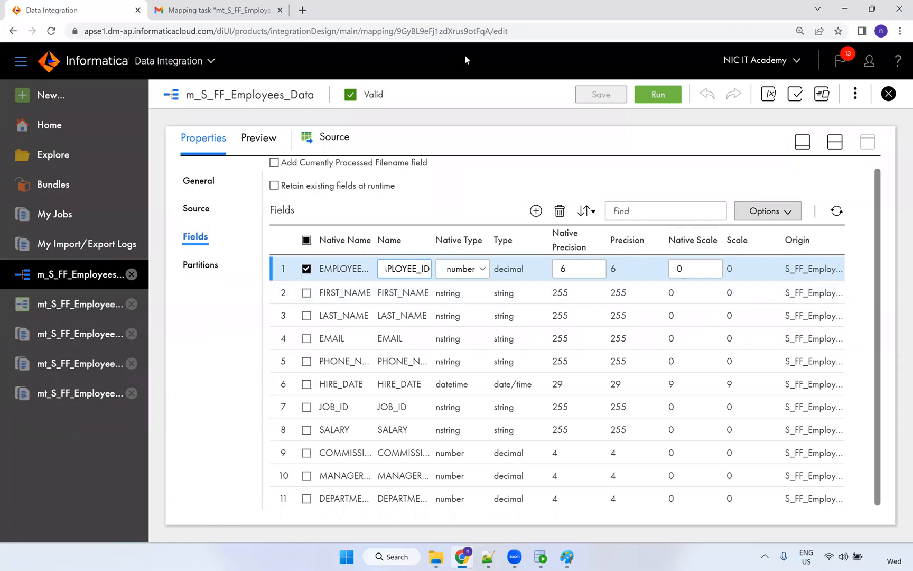
{"action": "left_click", "coordinate": [487, 149]}
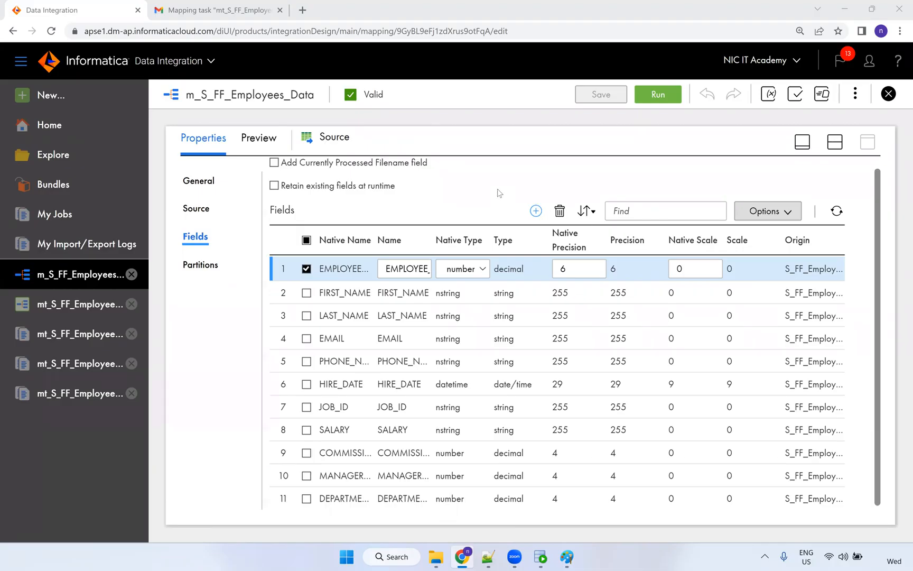
{"action": "left_click", "coordinate": [489, 199]}
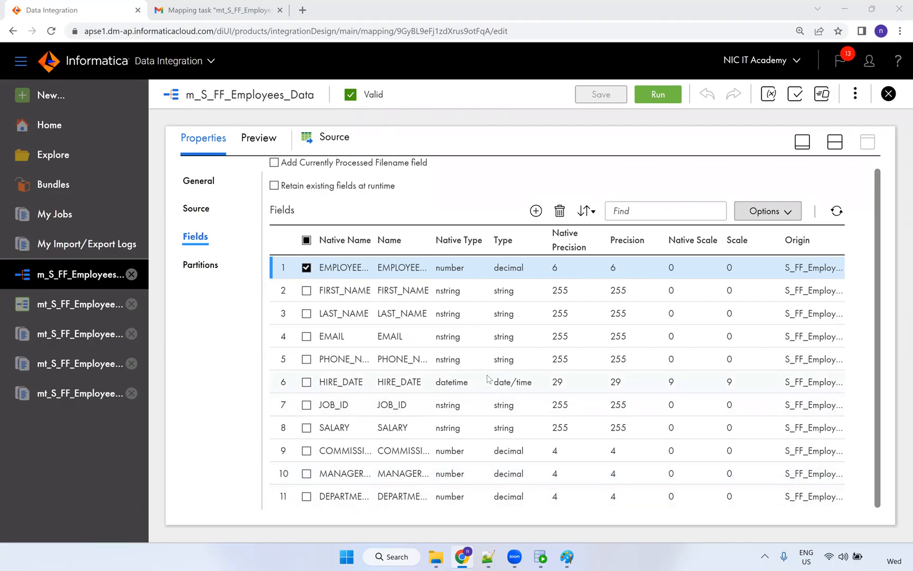
{"action": "scroll", "coordinate": [487, 378], "scroll_direction": "up", "scroll_amount": 1}
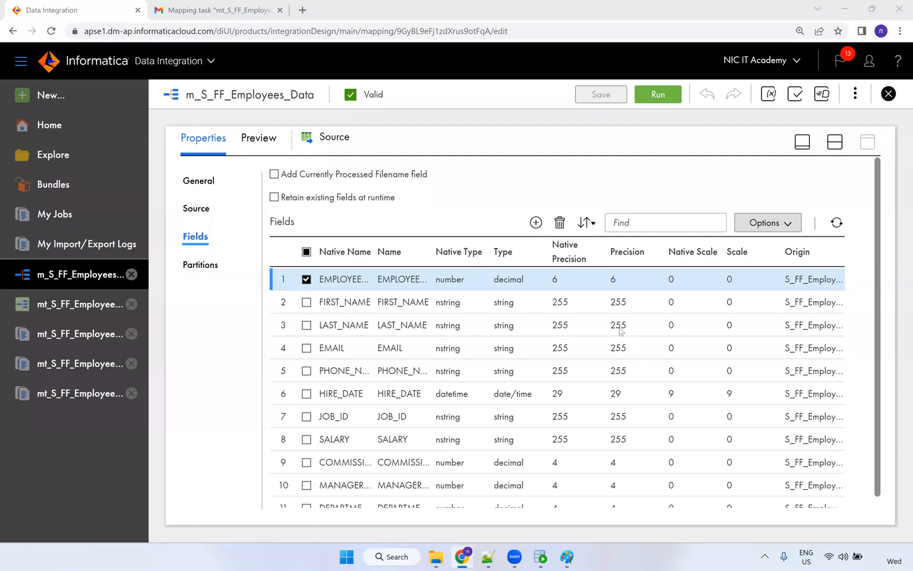
Leave the mapping for the mt_S_FF_Employees_Data task and view its 13 runs in My Jobs.
{"action": "left_click", "coordinate": [61, 311]}
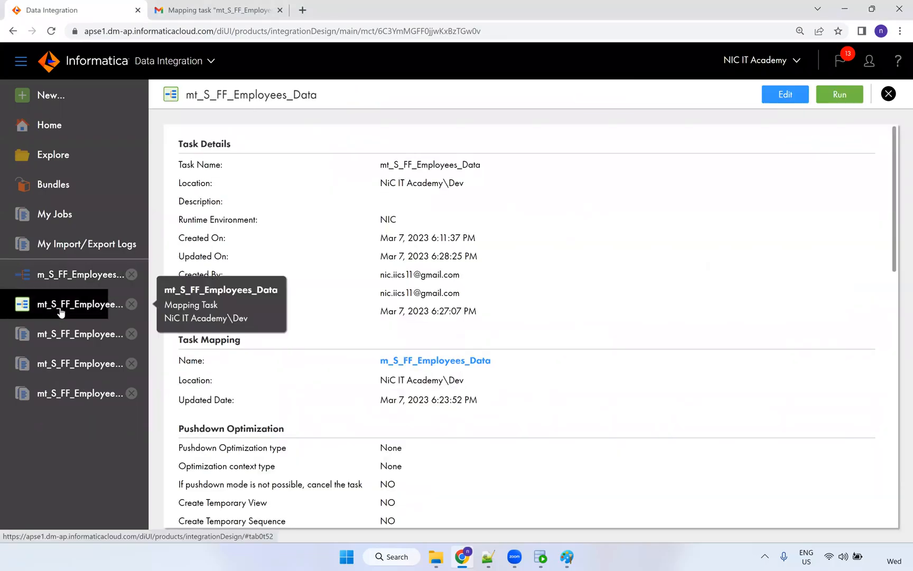
{"action": "left_click", "coordinate": [53, 221]}
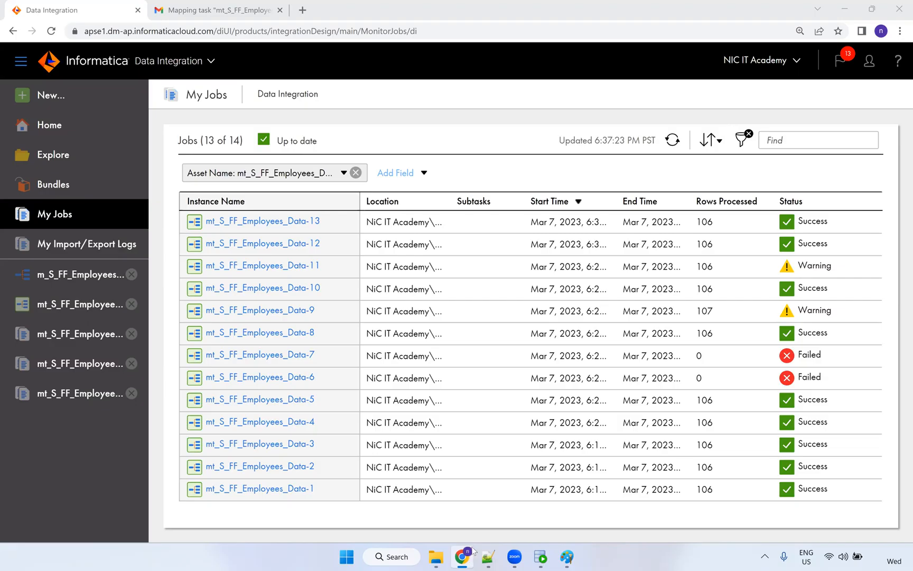
Review the 13 runs: nine successful, two with warnings, two failed. Then bring the Paint diagram forward.
{"action": "mouse_move", "coordinate": [472, 552]}
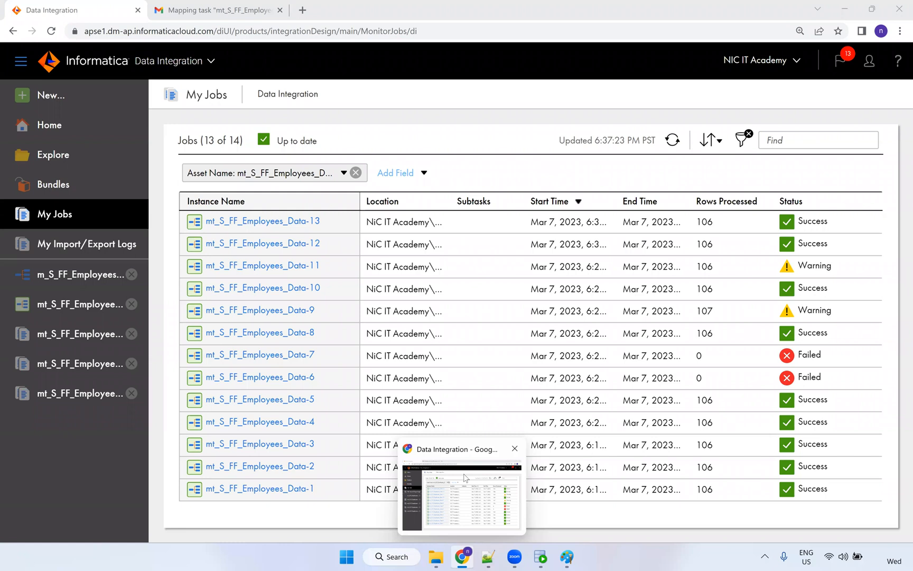
{"action": "left_click", "coordinate": [567, 557]}
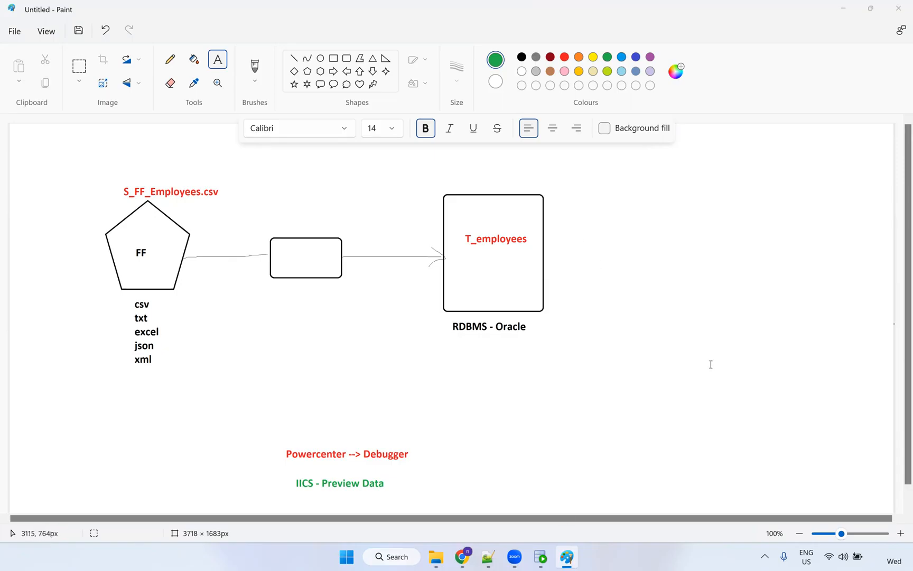
Return from the Paint flow diagram to the My Jobs page in Chrome.
{"action": "left_click", "coordinate": [464, 557]}
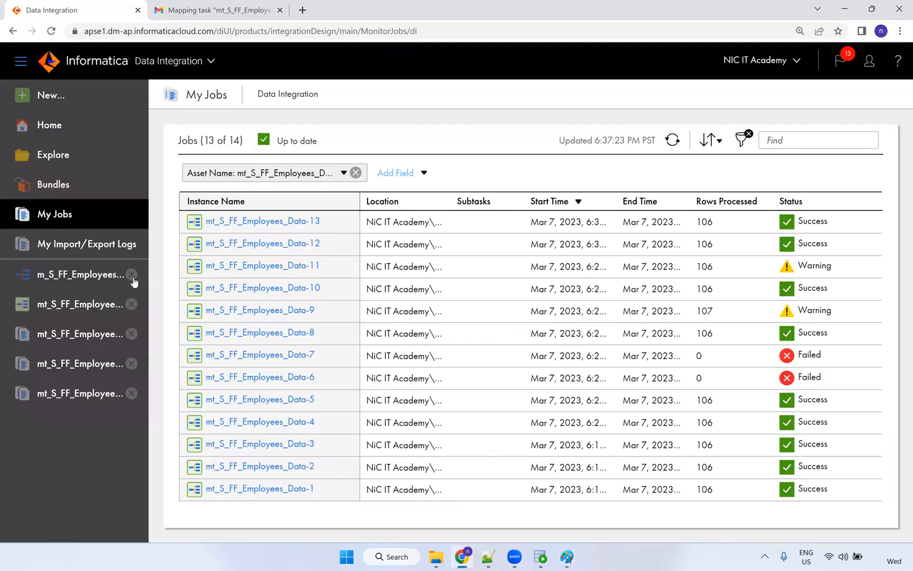
Open the mt_S_FF_Employees_Data task details and scan its target and schedule settings.
{"action": "left_click", "coordinate": [70, 308]}
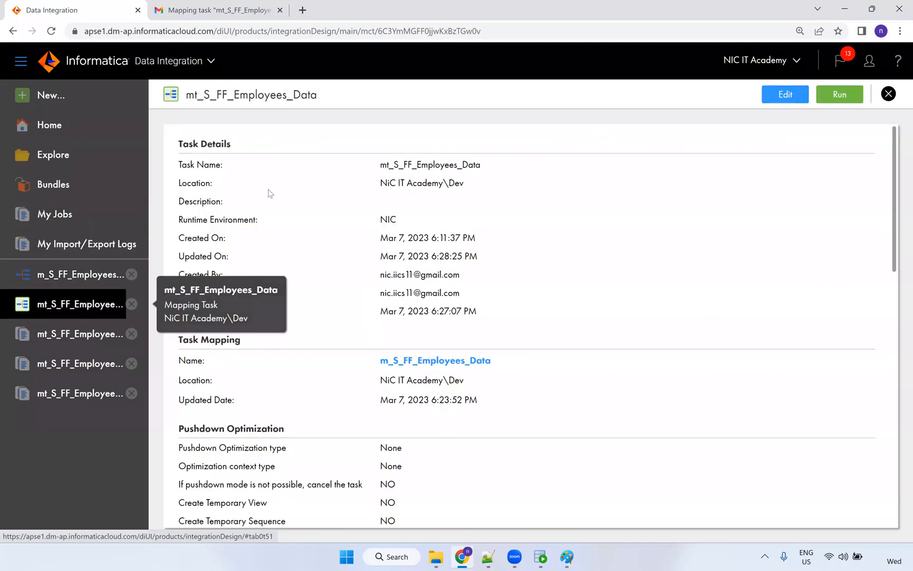
{"action": "scroll", "coordinate": [416, 332], "scroll_direction": "down", "scroll_amount": 2}
{"action": "scroll", "coordinate": [416, 333], "scroll_direction": "up", "scroll_amount": 2}
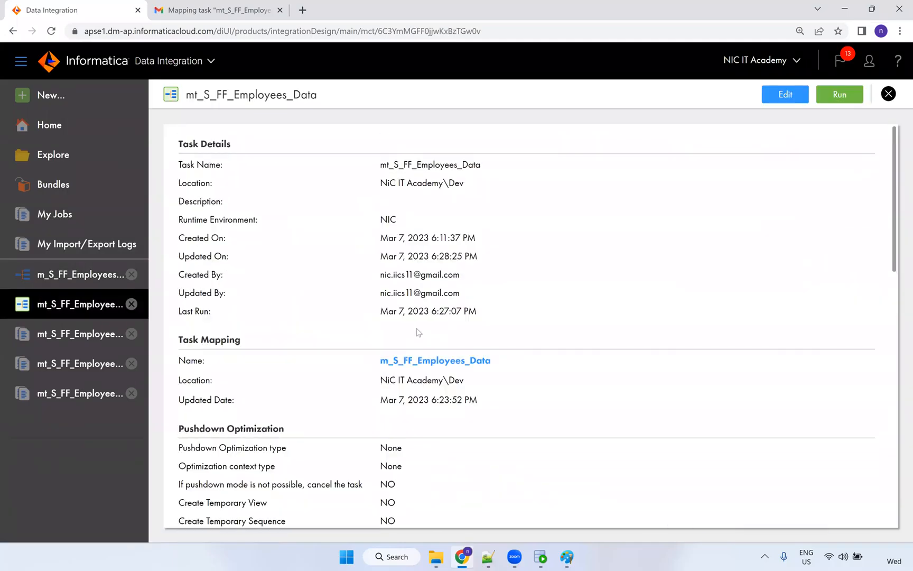
{"action": "scroll", "coordinate": [334, 255], "scroll_direction": "down", "scroll_amount": 10}
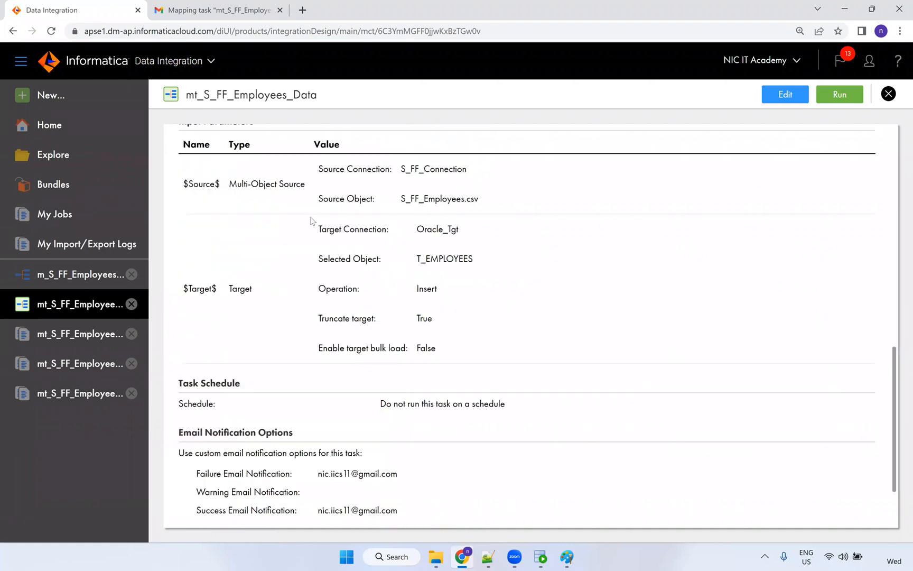
{"action": "scroll", "coordinate": [311, 220], "scroll_direction": "up", "scroll_amount": 1}
{"action": "scroll", "coordinate": [371, 271], "scroll_direction": "down", "scroll_amount": 3}
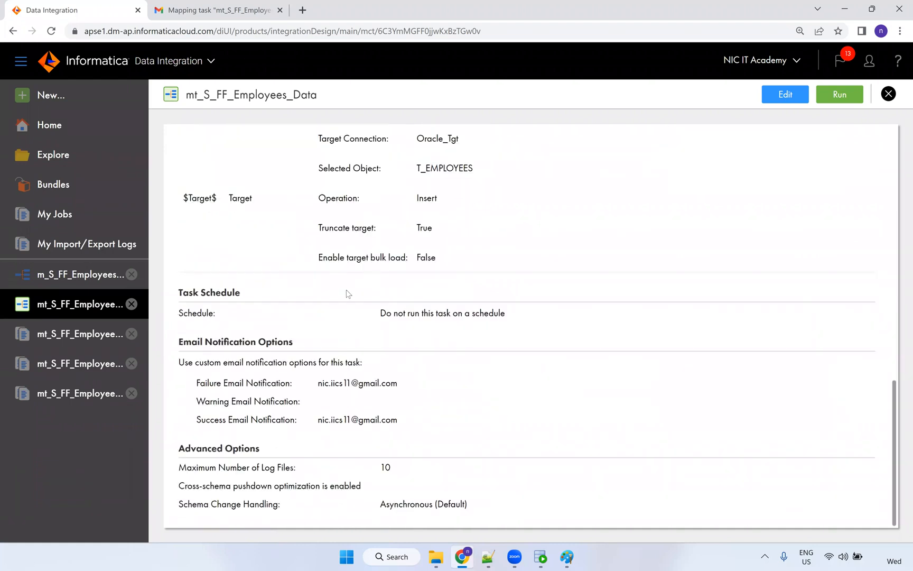
{"action": "left_click_drag", "start_coordinate": [503, 316], "coordinate": [317, 136]}
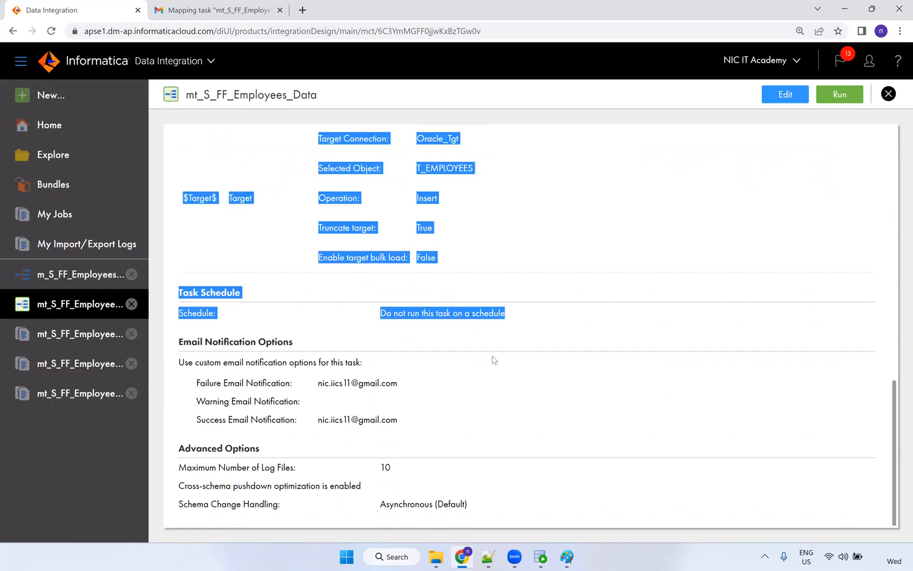
{"action": "left_click", "coordinate": [505, 336]}
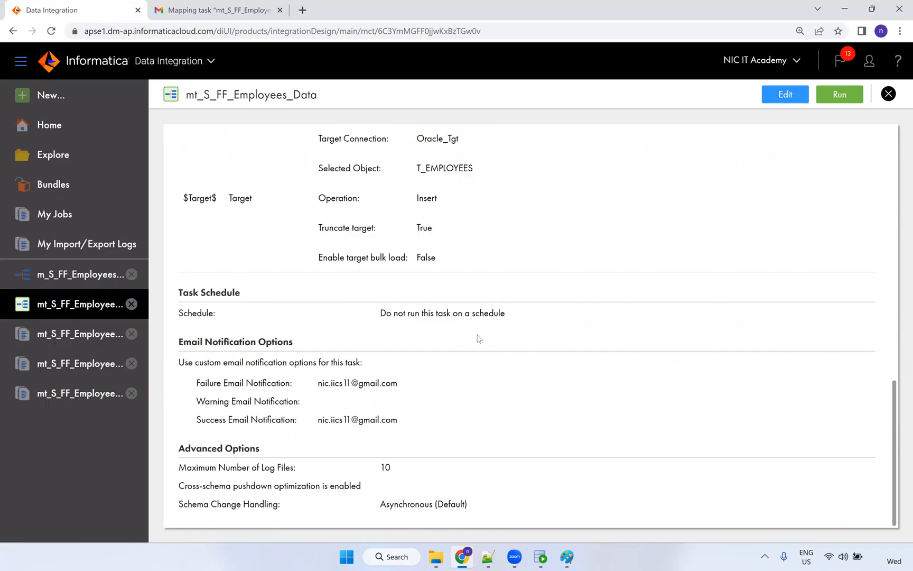
Go to Explore, listing the Add-On Bundles, Default and NiC IT Academy projects.
{"action": "scroll", "coordinate": [501, 344], "scroll_direction": "up", "scroll_amount": 5}
{"action": "scroll", "coordinate": [501, 344], "scroll_direction": "up", "scroll_amount": 6}
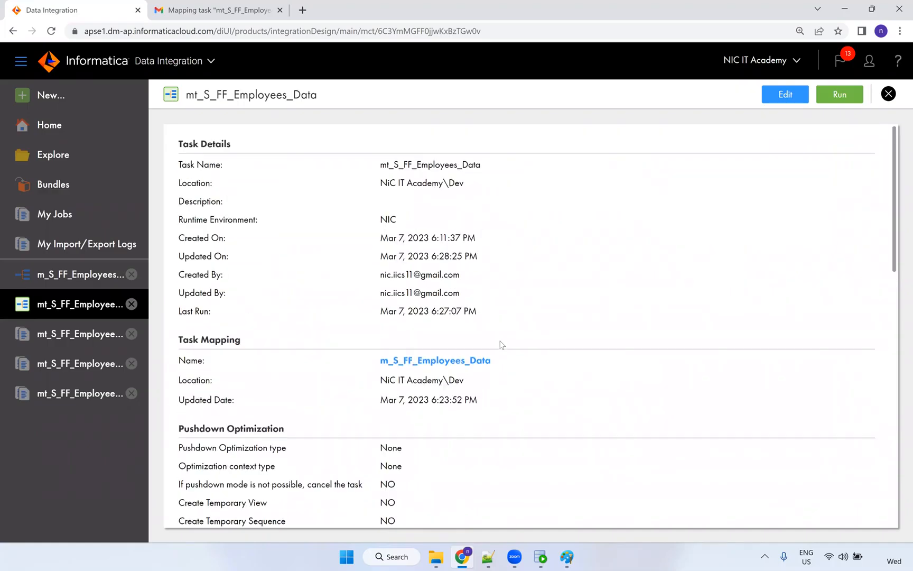
{"action": "left_click", "coordinate": [707, 83]}
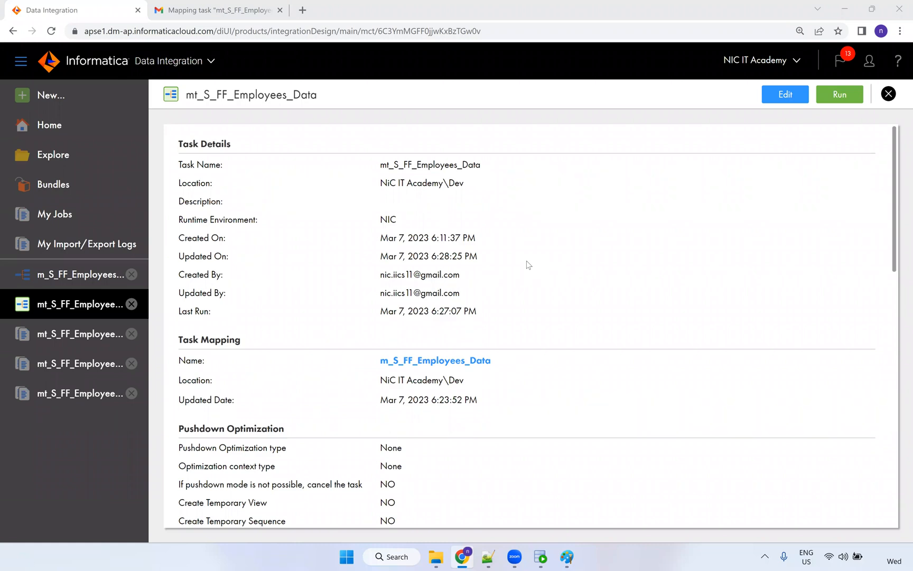
{"action": "left_click", "coordinate": [58, 156]}
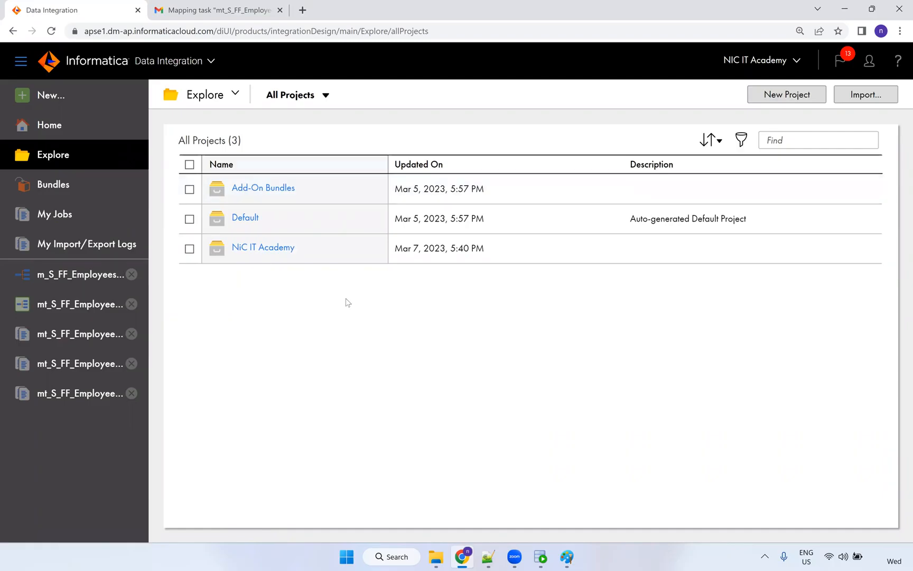
Look inside the NiC IT Academy project's Dev folder, then navigate back to All Projects.
{"action": "left_click", "coordinate": [254, 249]}
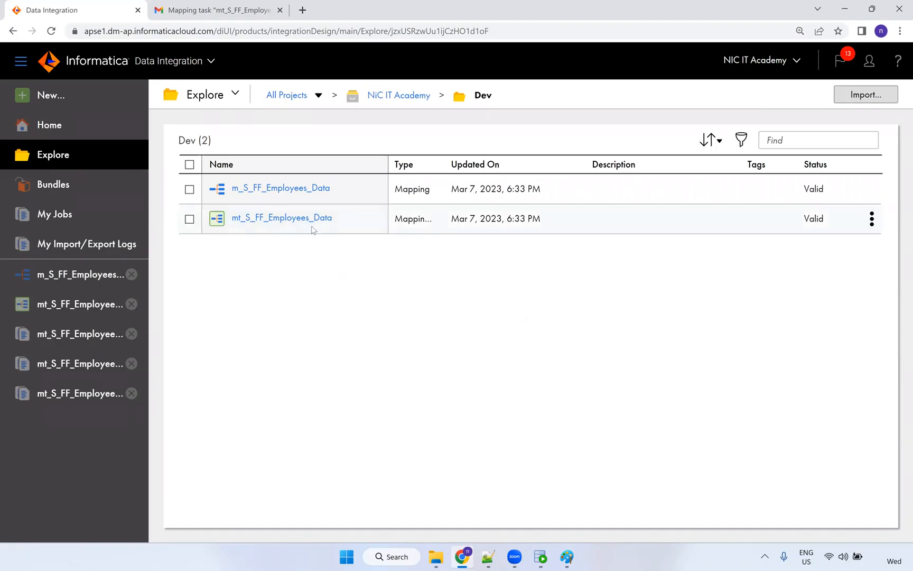
{"action": "left_click", "coordinate": [386, 106]}
{"action": "left_click", "coordinate": [291, 94]}
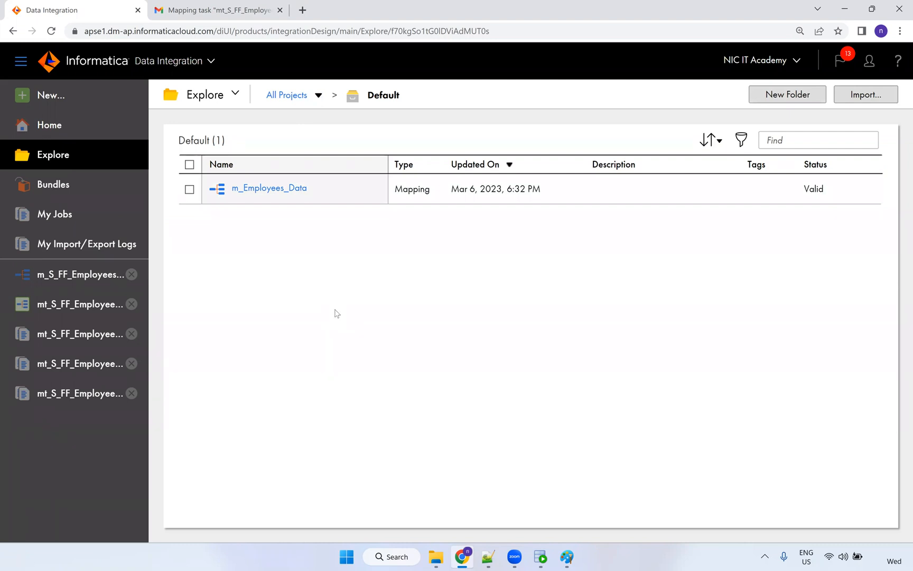
Edit mt_S_FF_Employees_Data and reach the Advanced Session Properties section on the schedule page.
{"action": "left_click", "coordinate": [30, 307]}
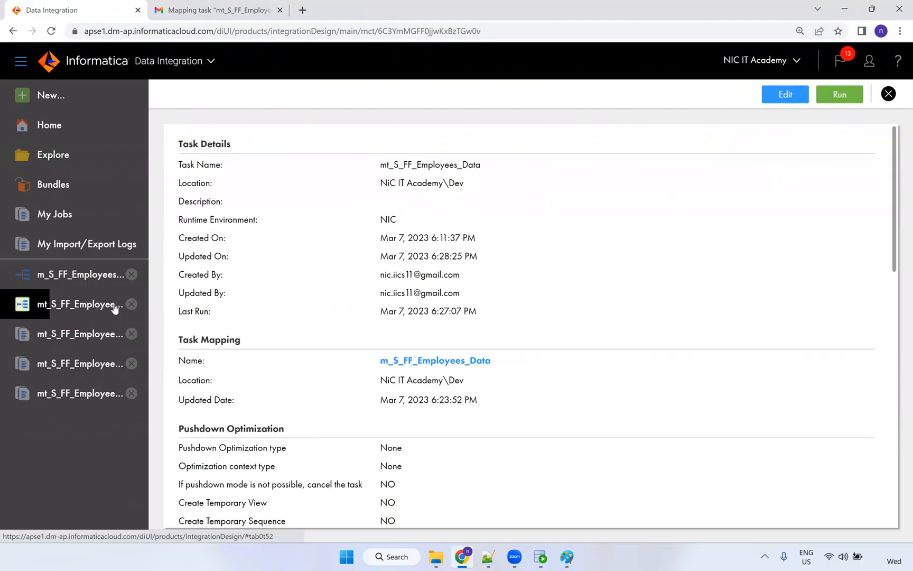
{"action": "scroll", "coordinate": [601, 251], "scroll_direction": "down", "scroll_amount": 2}
{"action": "left_click", "coordinate": [784, 94]}
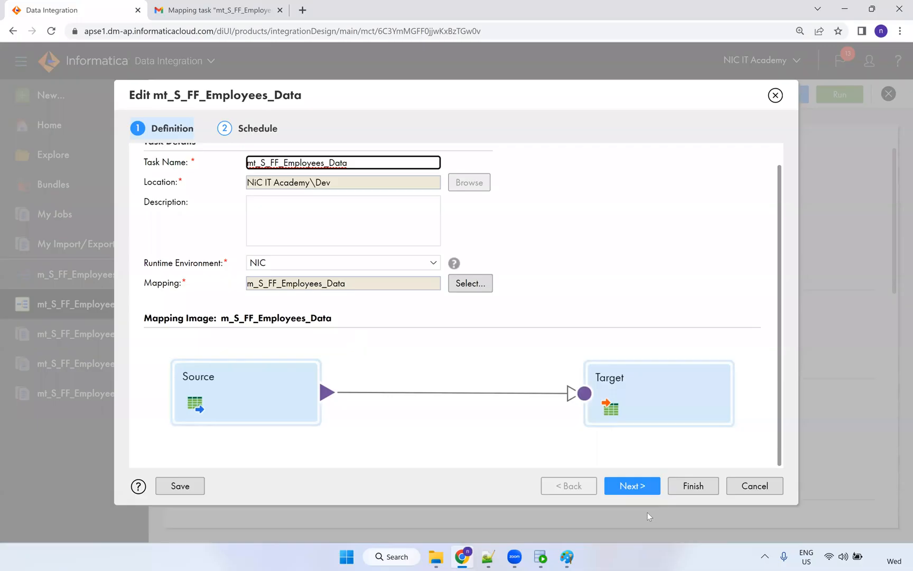
{"action": "left_click", "coordinate": [632, 485]}
{"action": "scroll", "coordinate": [444, 336], "scroll_direction": "down", "scroll_amount": 8}
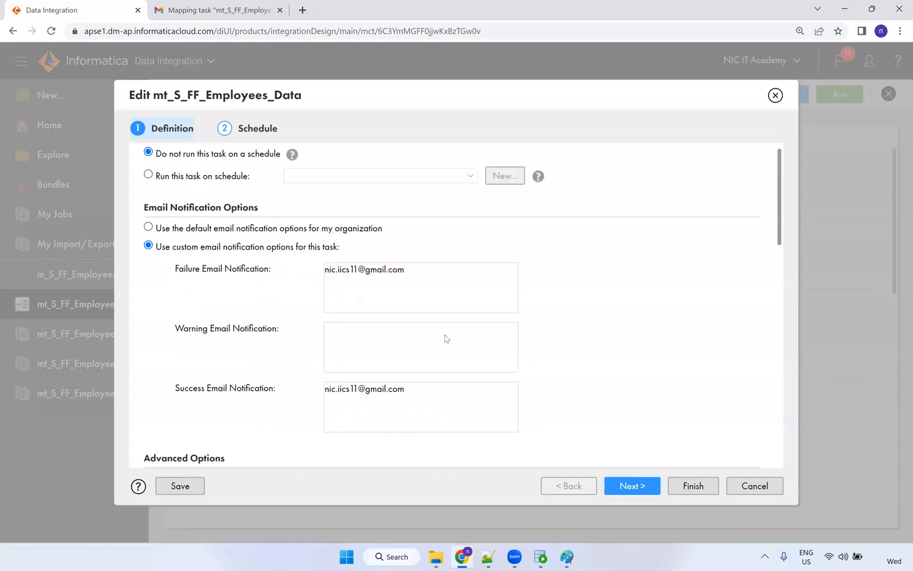
{"action": "scroll", "coordinate": [445, 334], "scroll_direction": "down", "scroll_amount": 5}
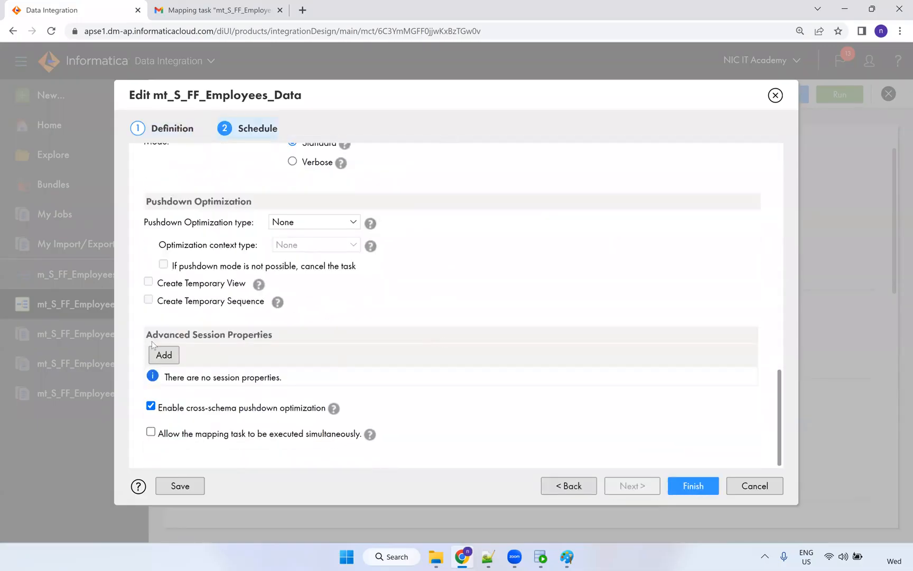
{"action": "left_click_drag", "start_coordinate": [273, 335], "coordinate": [146, 336]}
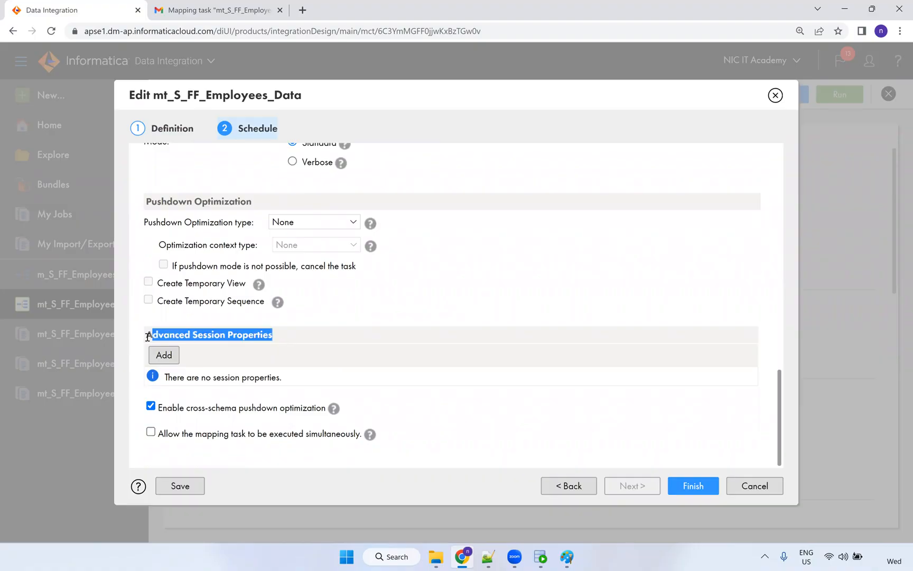
Add a 'Stop on errors' session property with value 1 and finish to save the task.
{"action": "left_click", "coordinate": [167, 357]}
{"action": "left_click", "coordinate": [413, 376]}
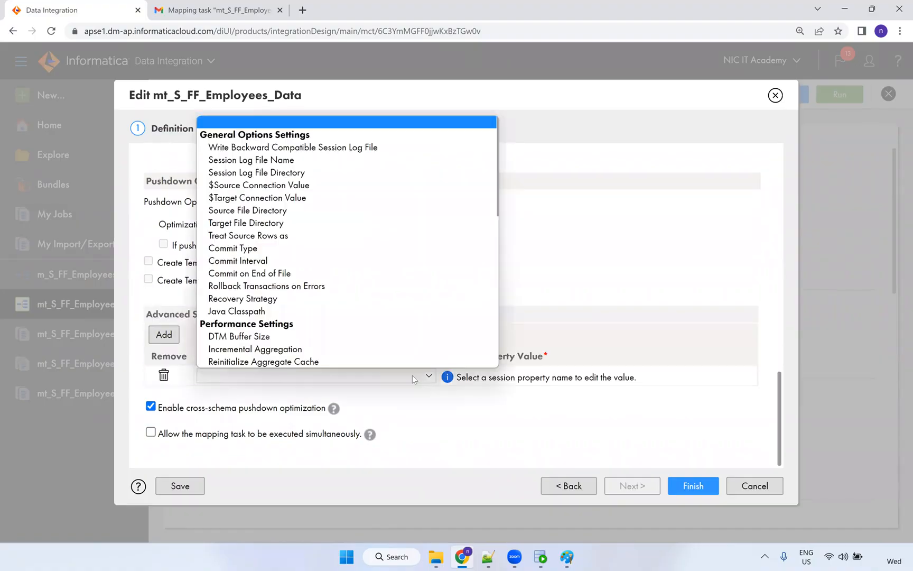
{"action": "scroll", "coordinate": [381, 333], "scroll_direction": "down", "scroll_amount": 7}
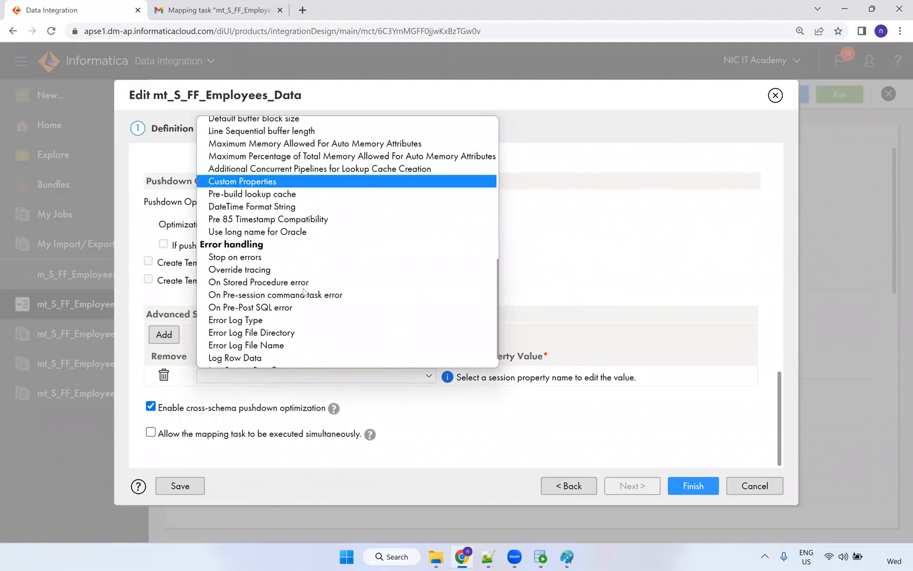
{"action": "left_click", "coordinate": [241, 257]}
{"action": "left_click", "coordinate": [452, 380]}
{"action": "type", "text": "1"}
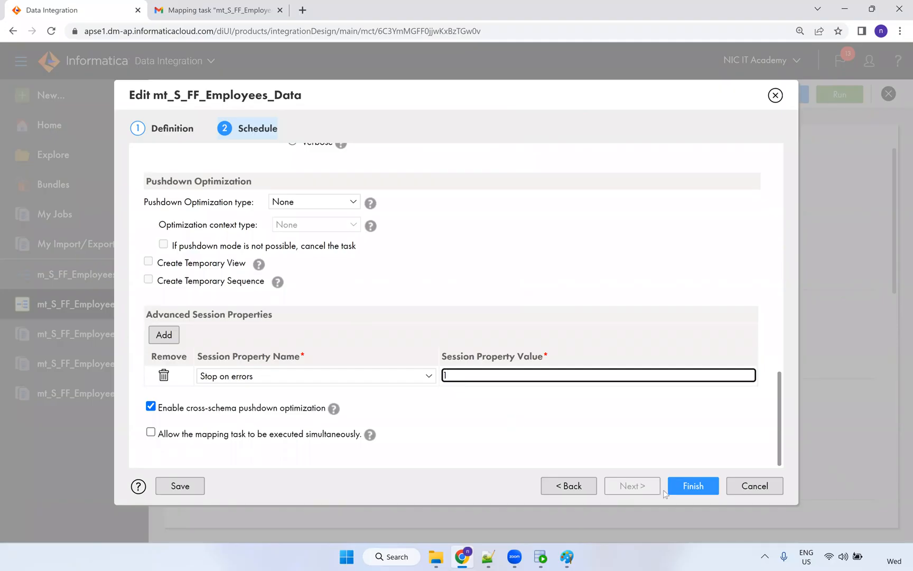
{"action": "left_click", "coordinate": [685, 491]}
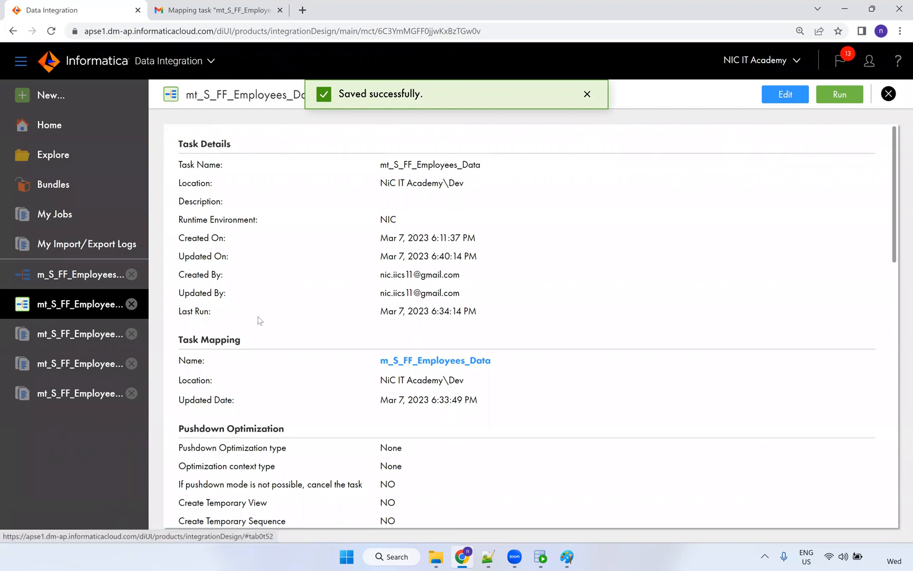
{"action": "left_click", "coordinate": [784, 94]}
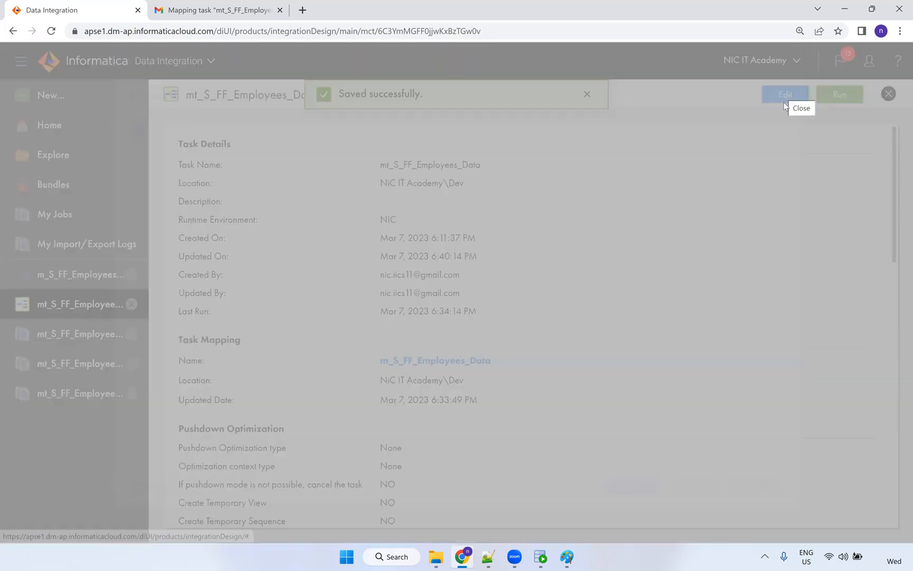
{"action": "left_click", "coordinate": [633, 485]}
{"action": "scroll", "coordinate": [308, 315], "scroll_direction": "down", "scroll_amount": 8}
{"action": "scroll", "coordinate": [261, 322], "scroll_direction": "down", "scroll_amount": 3}
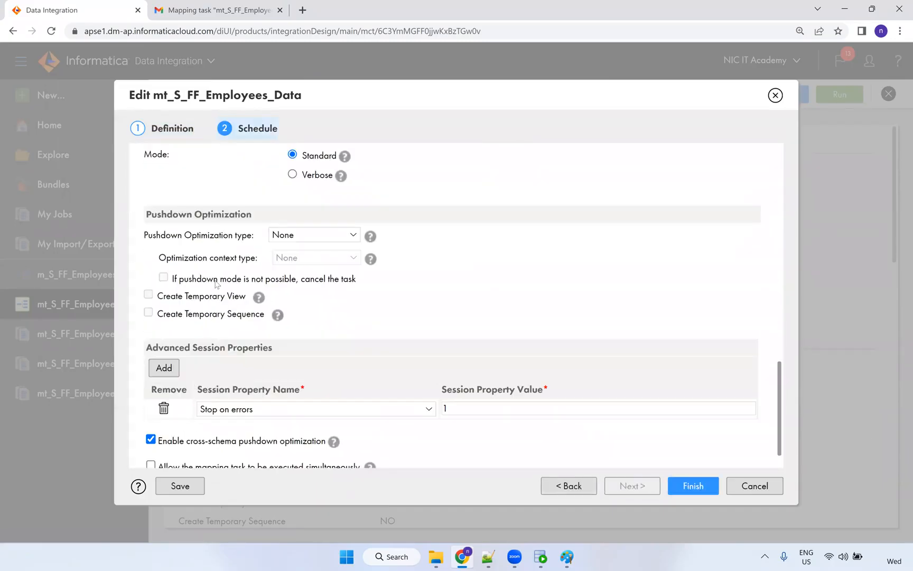
{"action": "left_click_drag", "start_coordinate": [148, 347], "coordinate": [276, 351]}
{"action": "scroll", "coordinate": [268, 355], "scroll_direction": "down", "scroll_amount": 1}
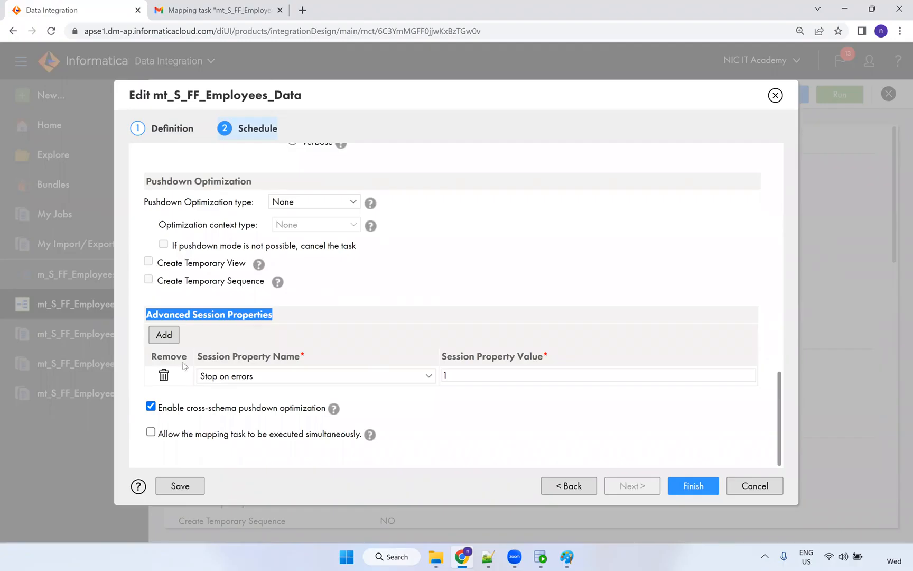
{"action": "left_click", "coordinate": [749, 491]}
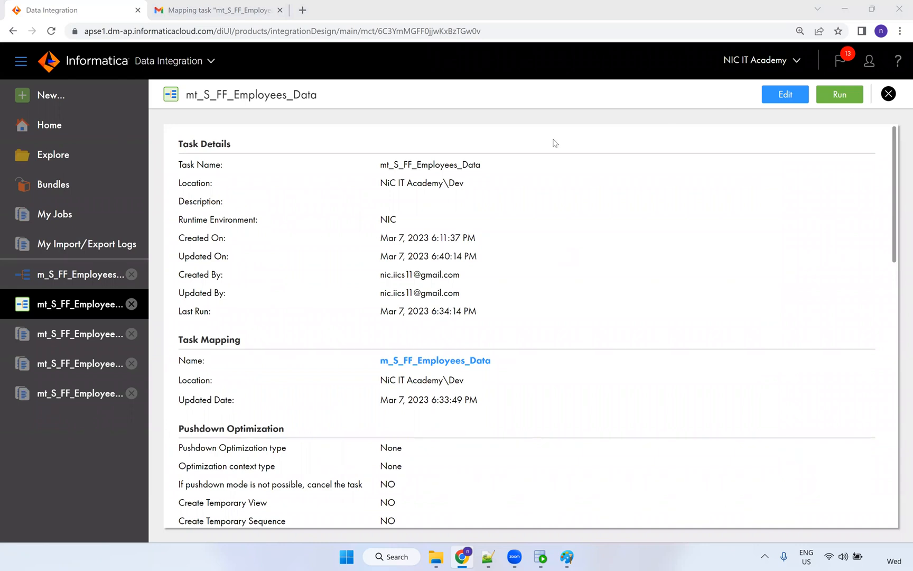
In My Jobs, download the log of the latest run, mt_S_FF_Employees_Data-13.
{"action": "left_click", "coordinate": [56, 221]}
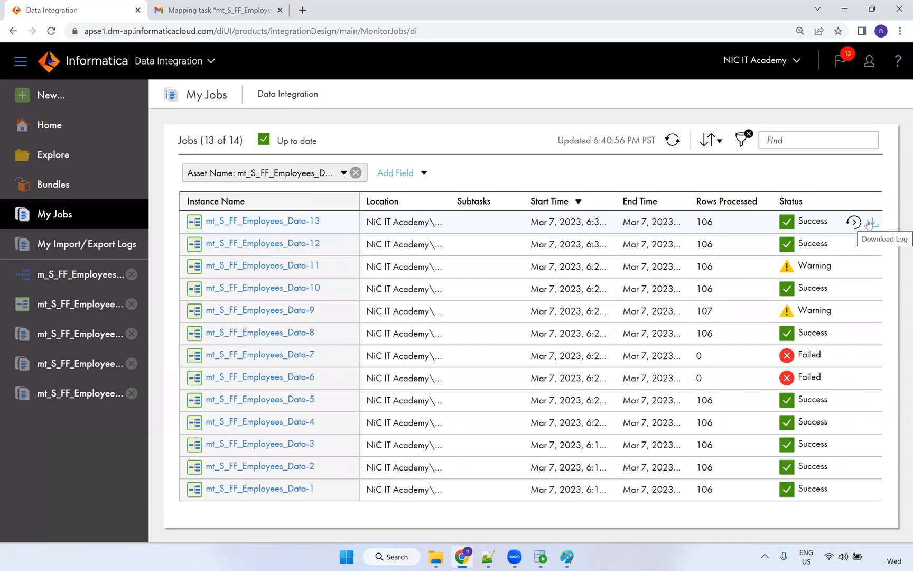
{"action": "left_click", "coordinate": [869, 223]}
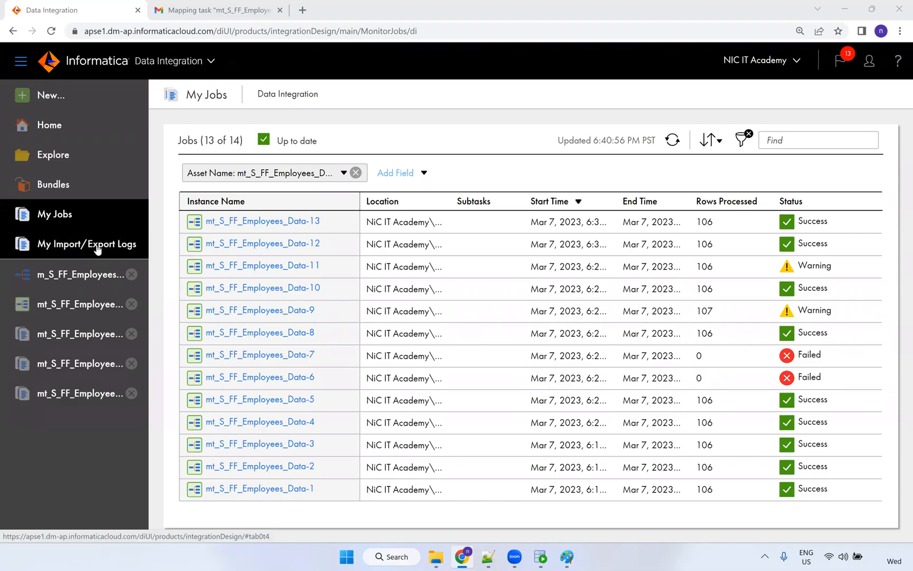
Close the mt_S_FF_Employees_Data task tab and return to the refreshed My Jobs list.
{"action": "left_click", "coordinate": [111, 313]}
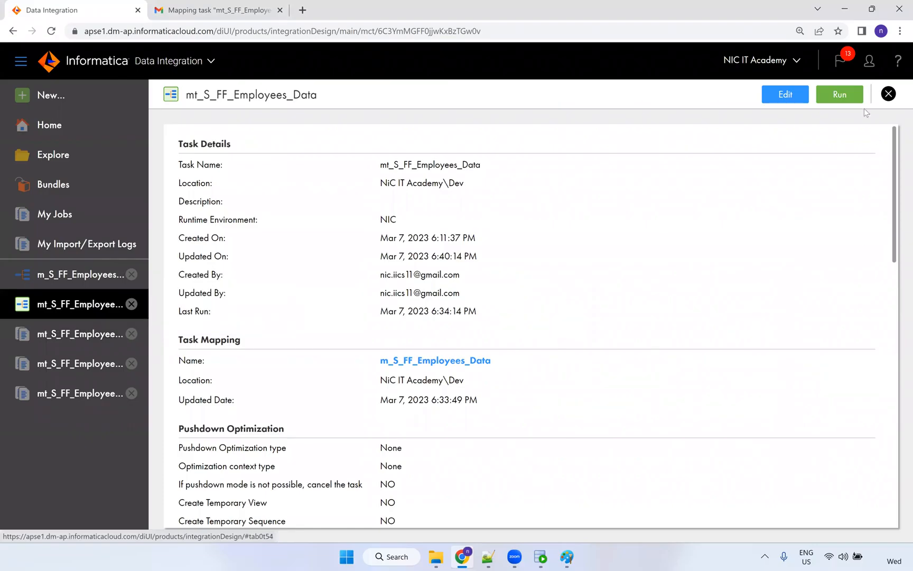
{"action": "left_click", "coordinate": [888, 94]}
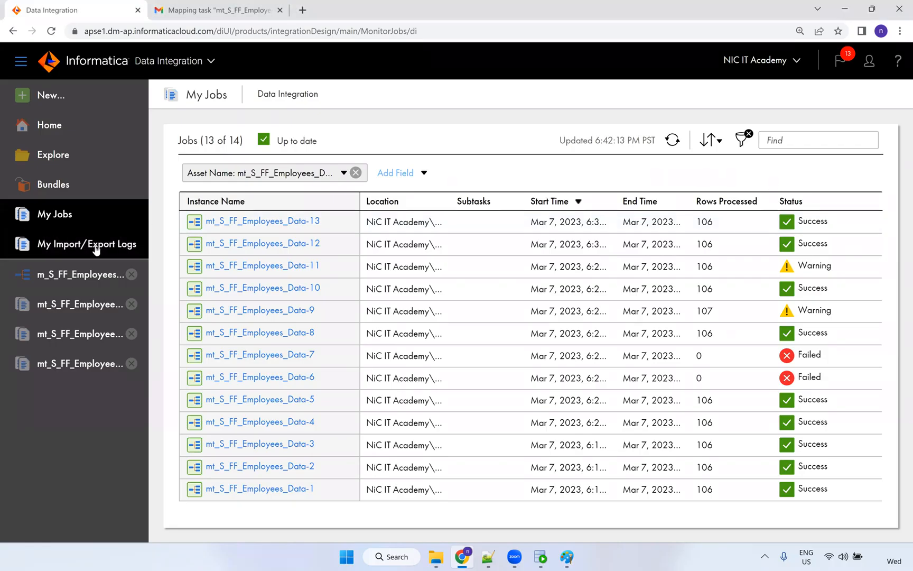
{"action": "left_click", "coordinate": [67, 105]}
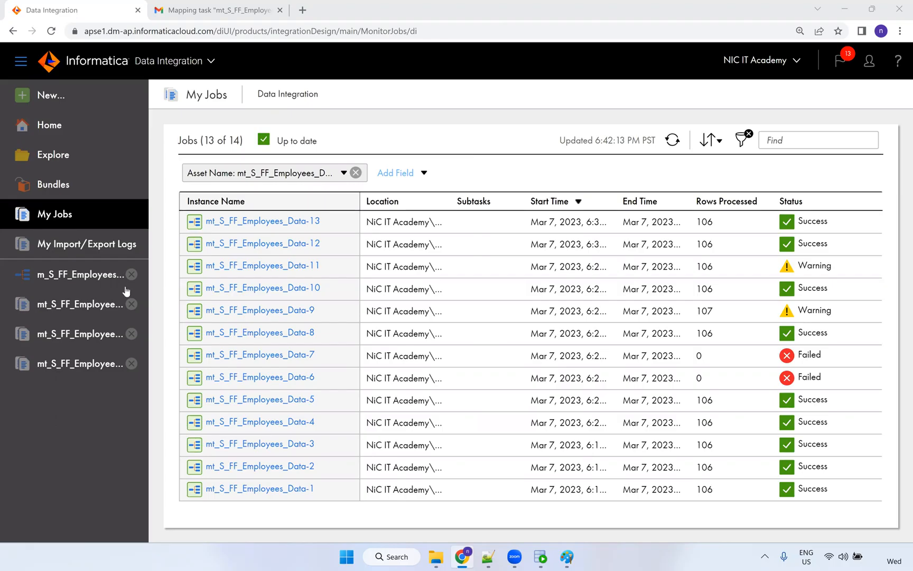
Open m_S_FF_Employees_Data's Source fields and widen the Name column to show EMPLOYEE_ID, HIRE_DATE fully.
{"action": "left_click", "coordinate": [89, 281]}
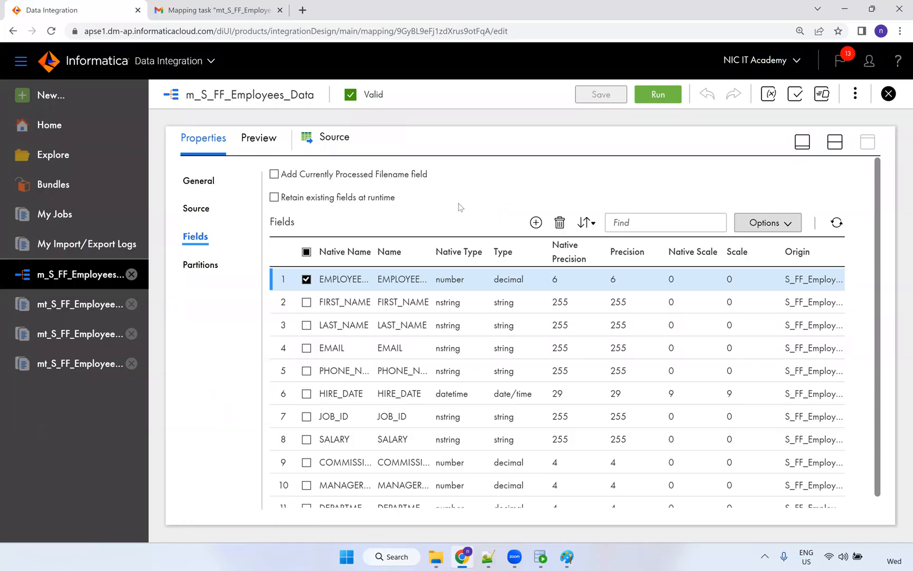
{"action": "left_click_drag", "start_coordinate": [429, 177], "coordinate": [282, 179]}
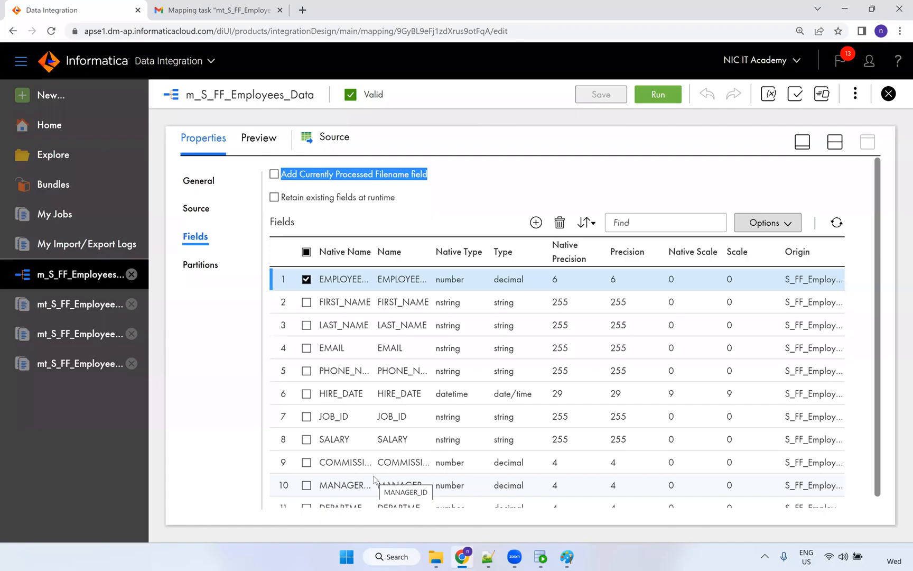
{"action": "left_click", "coordinate": [483, 192]}
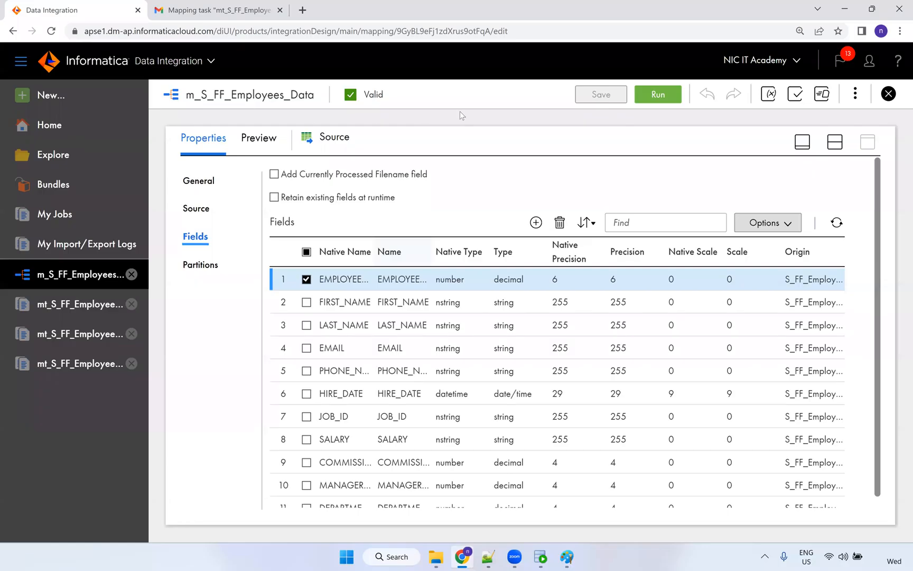
{"action": "left_click_drag", "start_coordinate": [433, 252], "coordinate": [460, 111]}
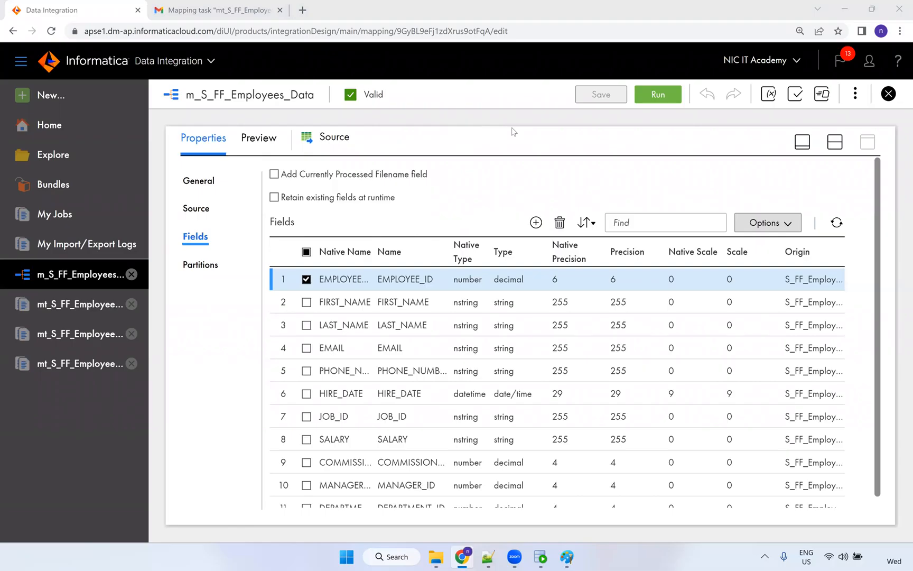